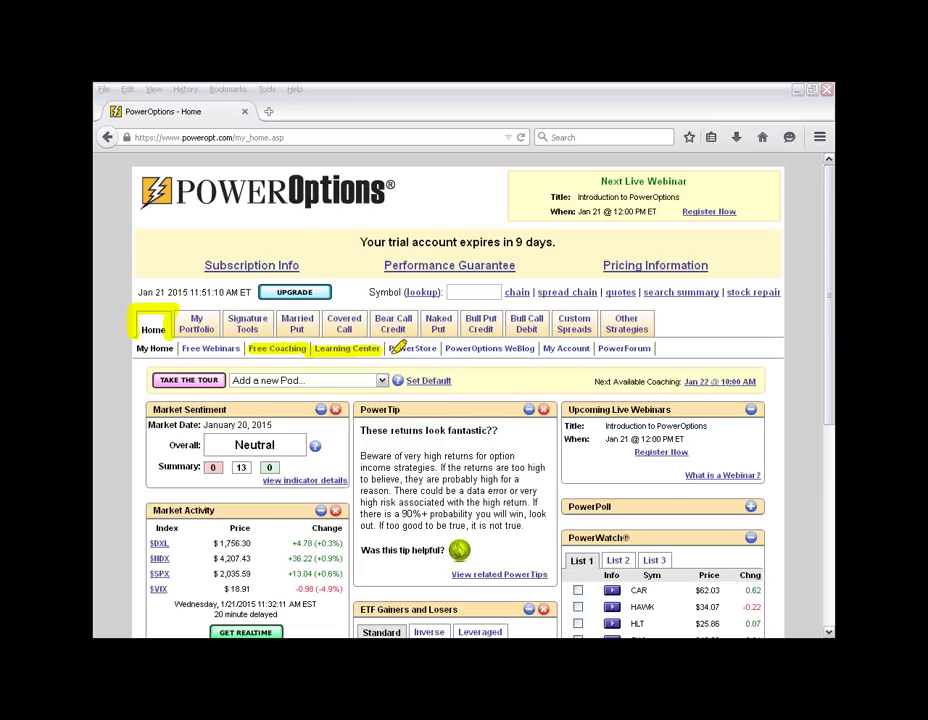
# - Highlight the PowerStore and My Account links among the Home page's secondary links
pyautogui.moveTo(391, 350); pyautogui.dragTo(437, 349)
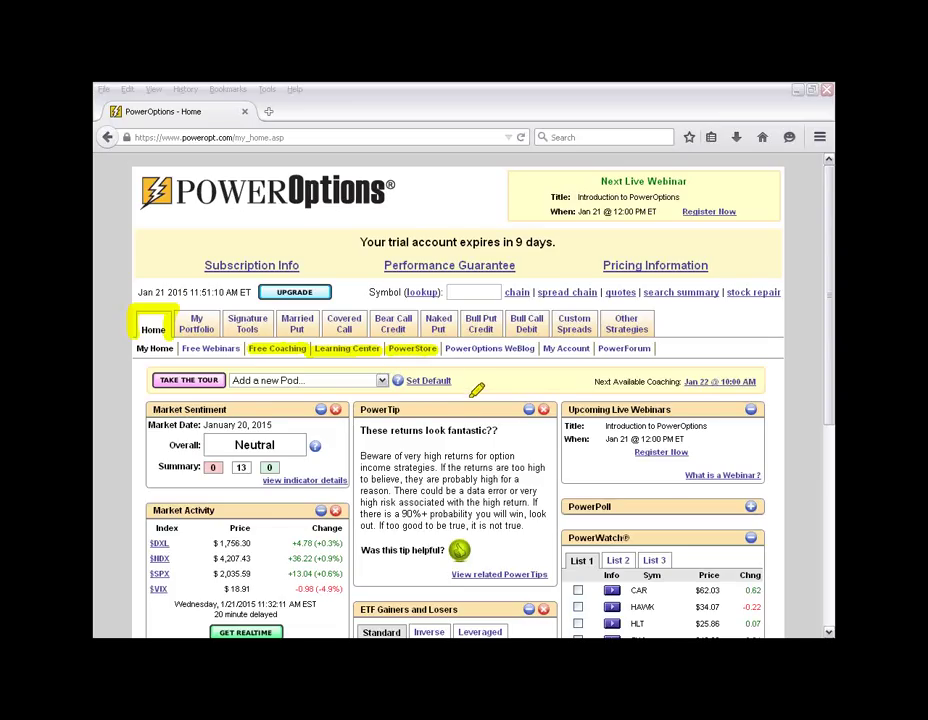
pyautogui.moveTo(545, 348); pyautogui.dragTo(588, 345)
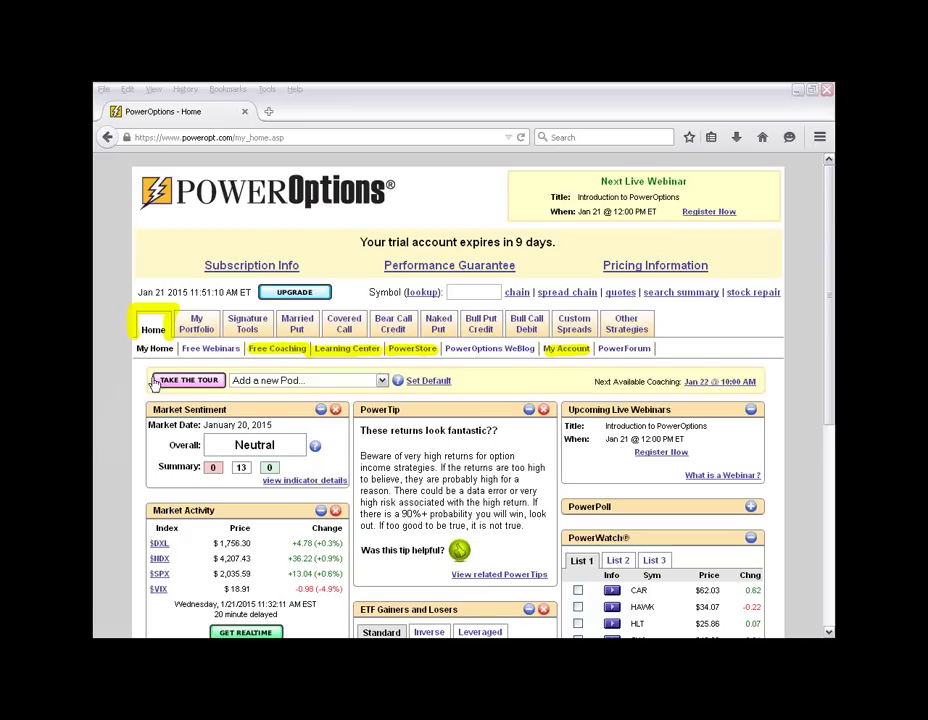
# - Open the Free Webinars page and review the recorded webinar topics in the PowerOptions Tools category
pyautogui.click(231, 357)
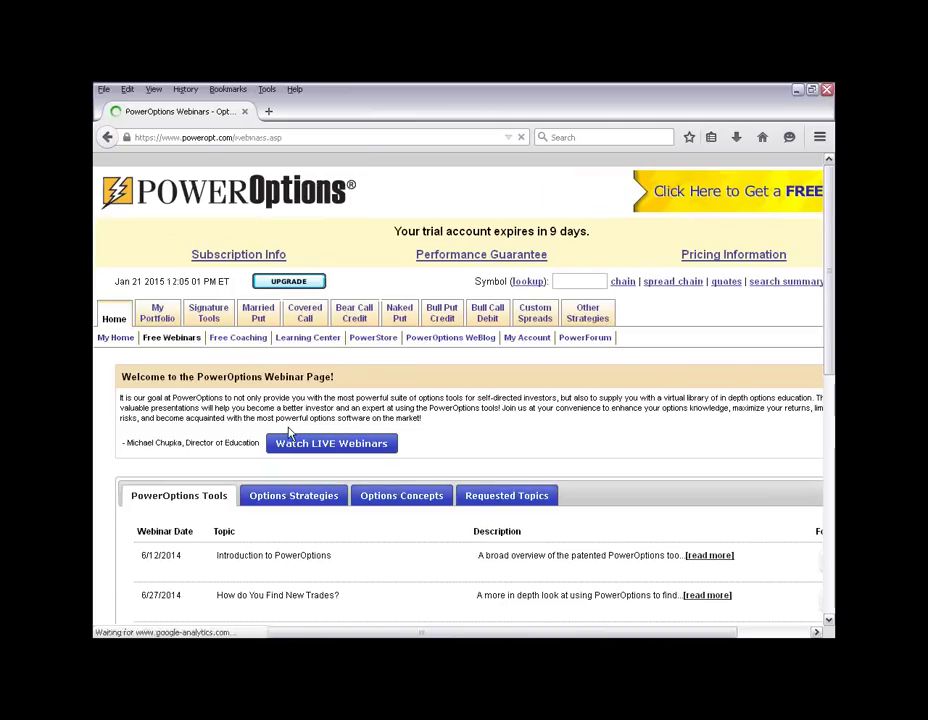
pyautogui.scroll(-2, 288, 432)
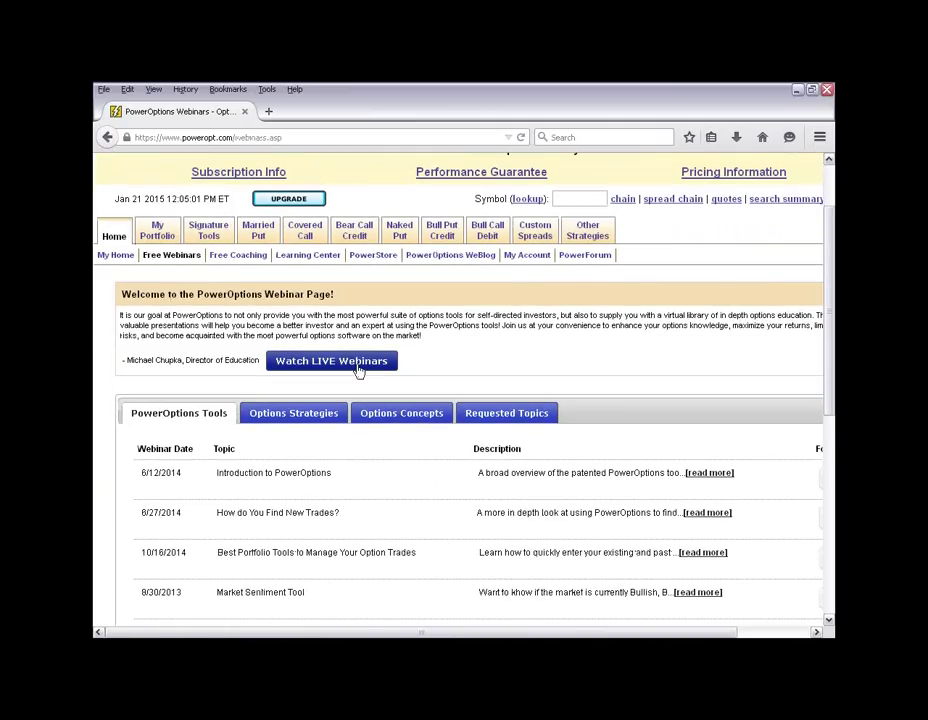
pyautogui.scroll(-2, 420, 472)
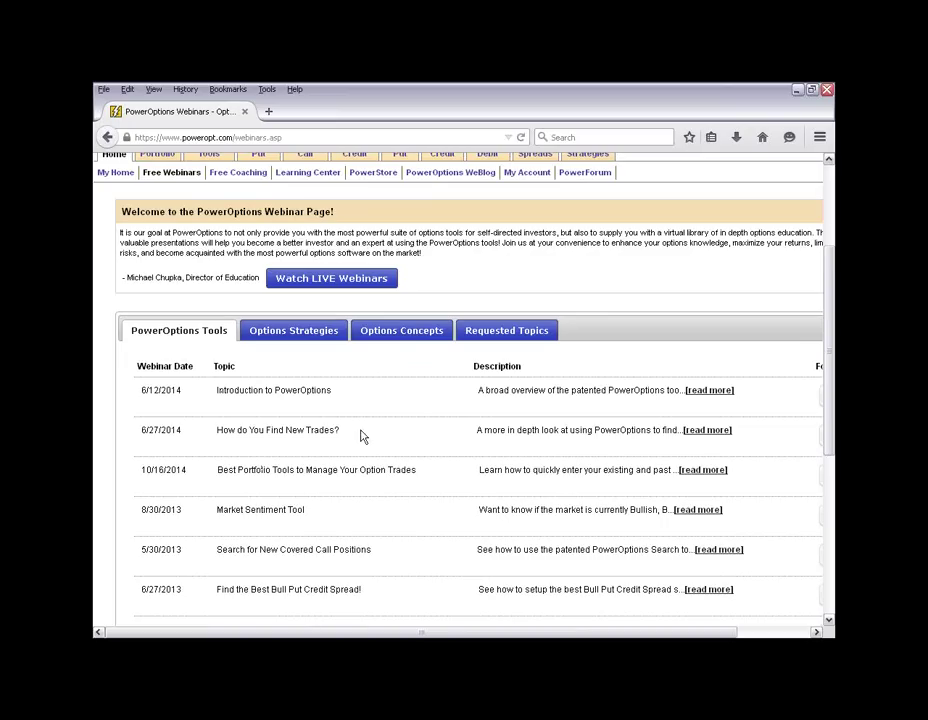
pyautogui.moveTo(223, 390); pyautogui.dragTo(362, 398)
pyautogui.click(362, 398)
pyautogui.scroll(-2, 356, 445)
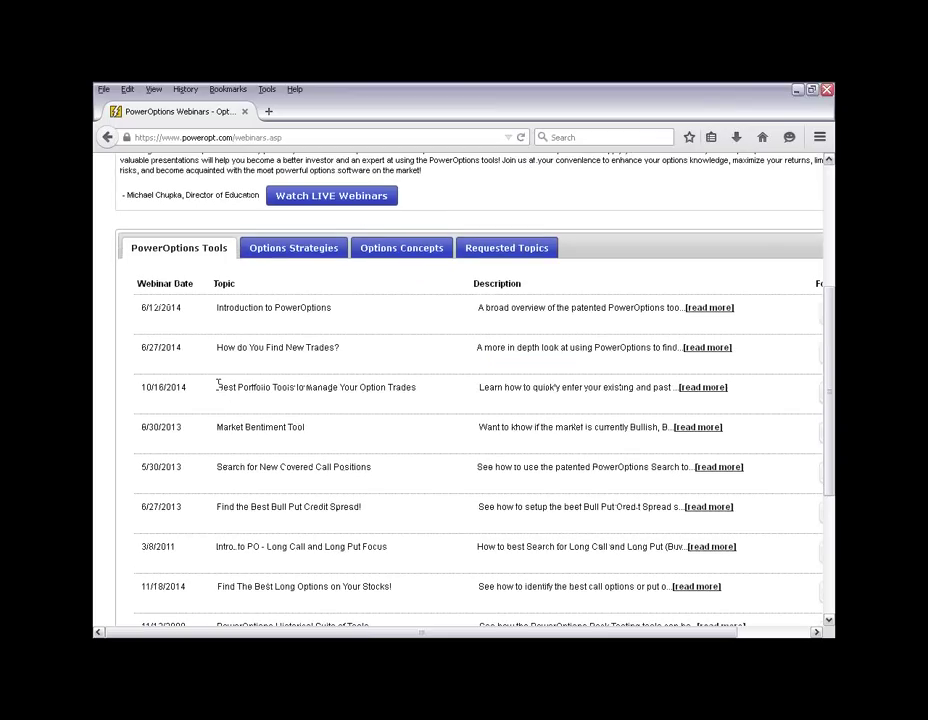
pyautogui.moveTo(217, 381); pyautogui.dragTo(414, 387)
pyautogui.click(456, 398)
pyautogui.scroll(-2, 375, 474)
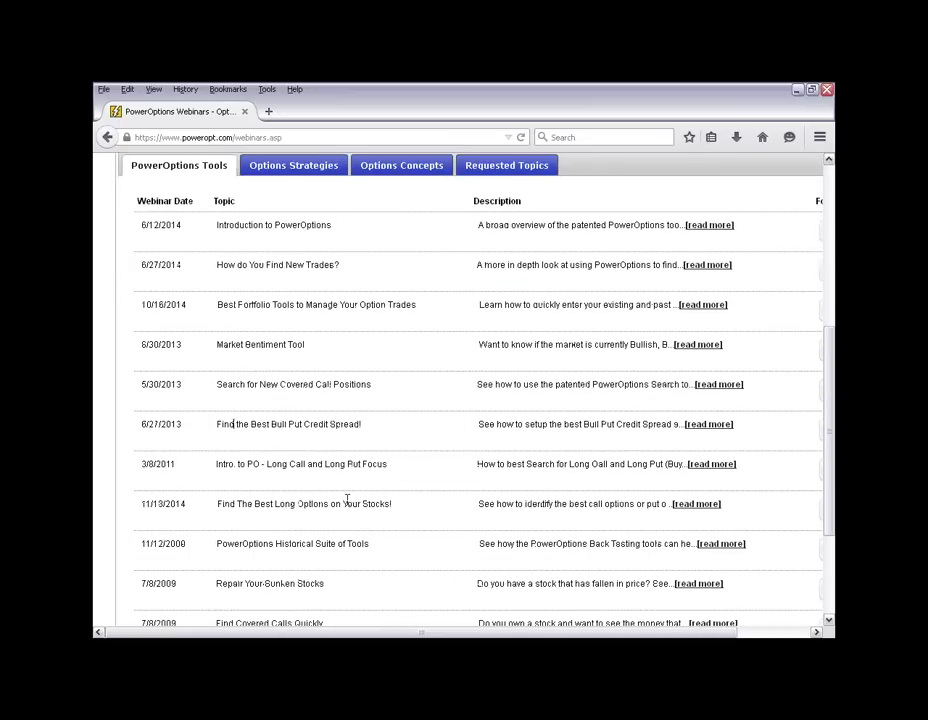
pyautogui.scroll(-1, 347, 499)
pyautogui.scroll(3, 348, 500)
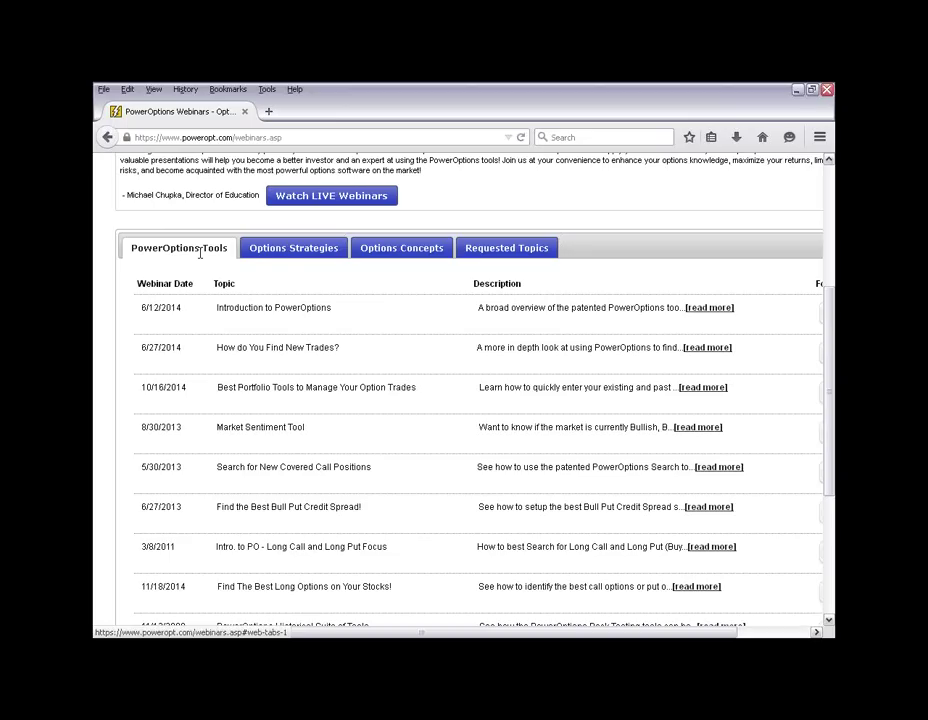
# - Browse the Options Strategies webinars, marking the title "What is a Vertical Spread?", and bring up the Options Concepts list
pyautogui.click(275, 251)
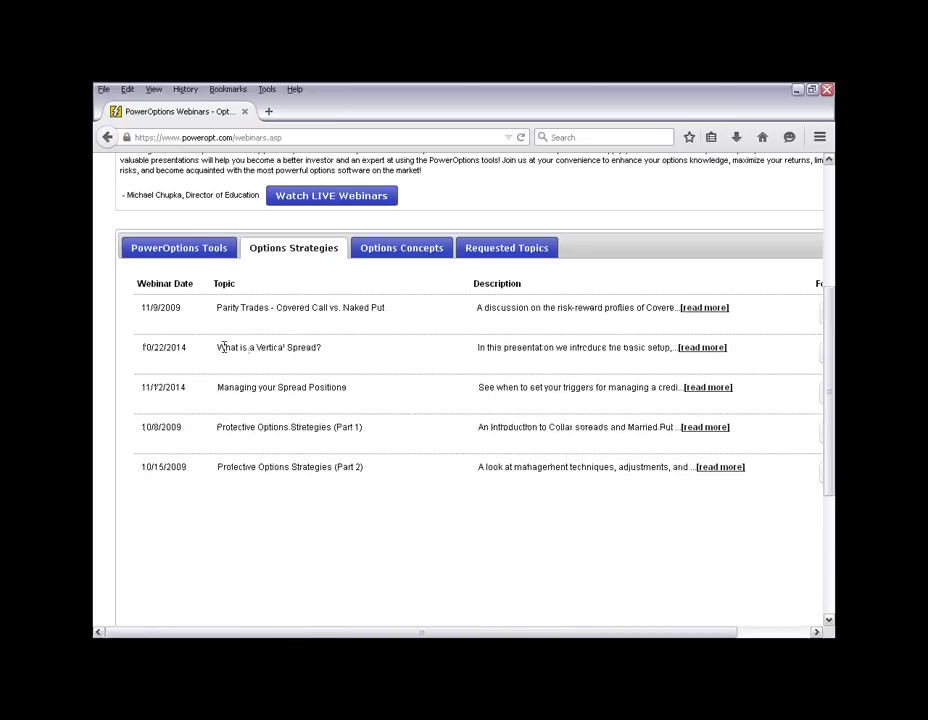
pyautogui.moveTo(218, 347); pyautogui.dragTo(362, 356)
pyautogui.click(385, 360)
pyautogui.click(428, 256)
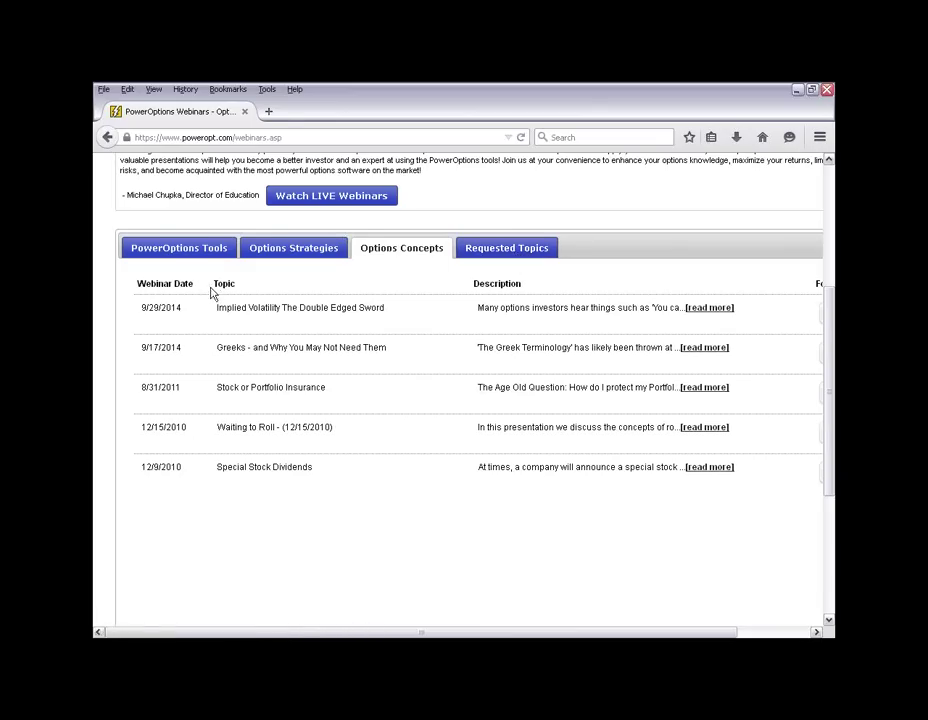
# - Return to the My Home page and reveal the section links available for My Portfolio
pyautogui.scroll(1, 209, 290)
pyautogui.scroll(3, 195, 292)
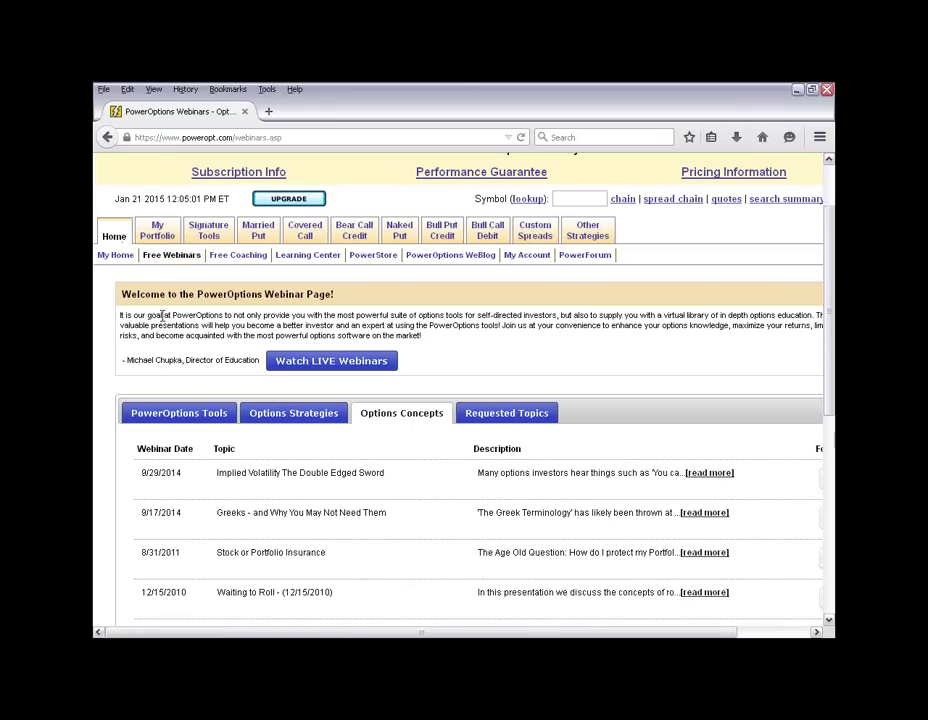
pyautogui.click(118, 254)
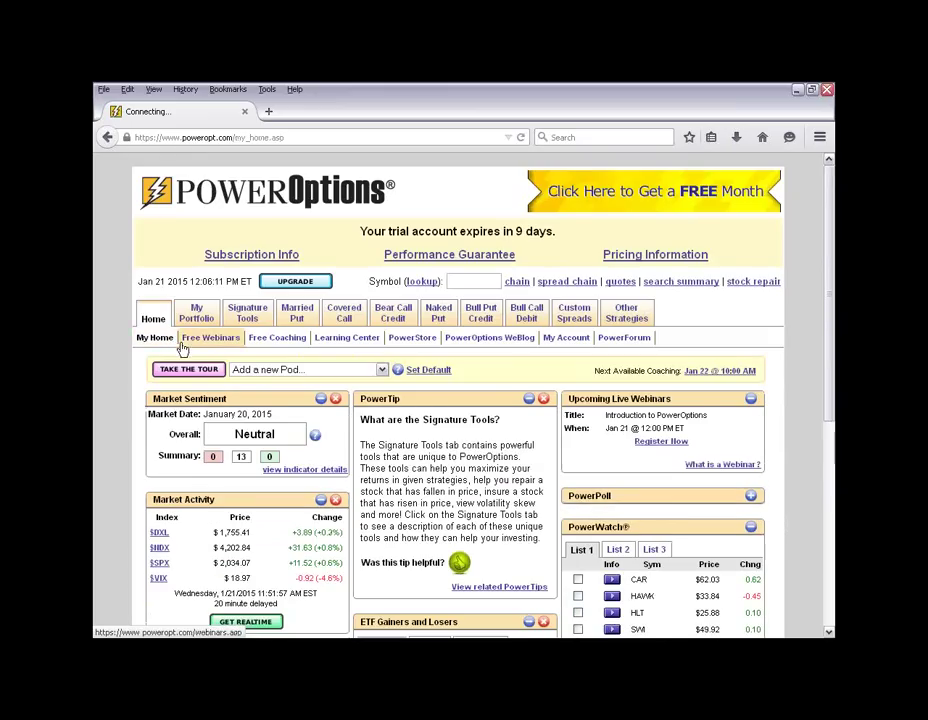
pyautogui.moveTo(204, 322)
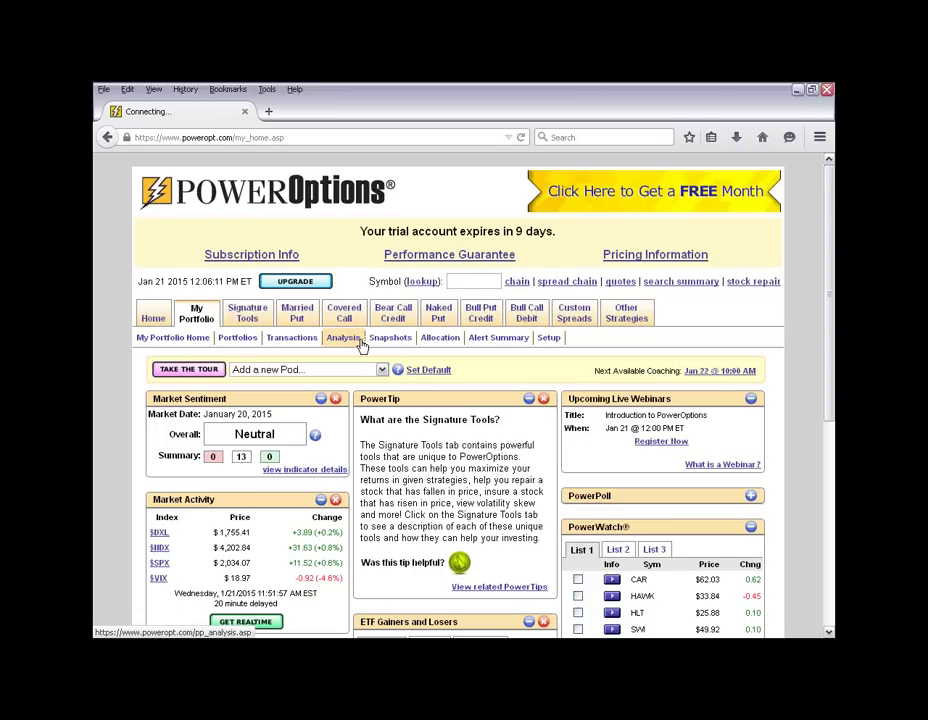
# - Open the Signature Tools page and highlight the Volatility Skew and Market Sentiment entries in its tool list
pyautogui.click(246, 318)
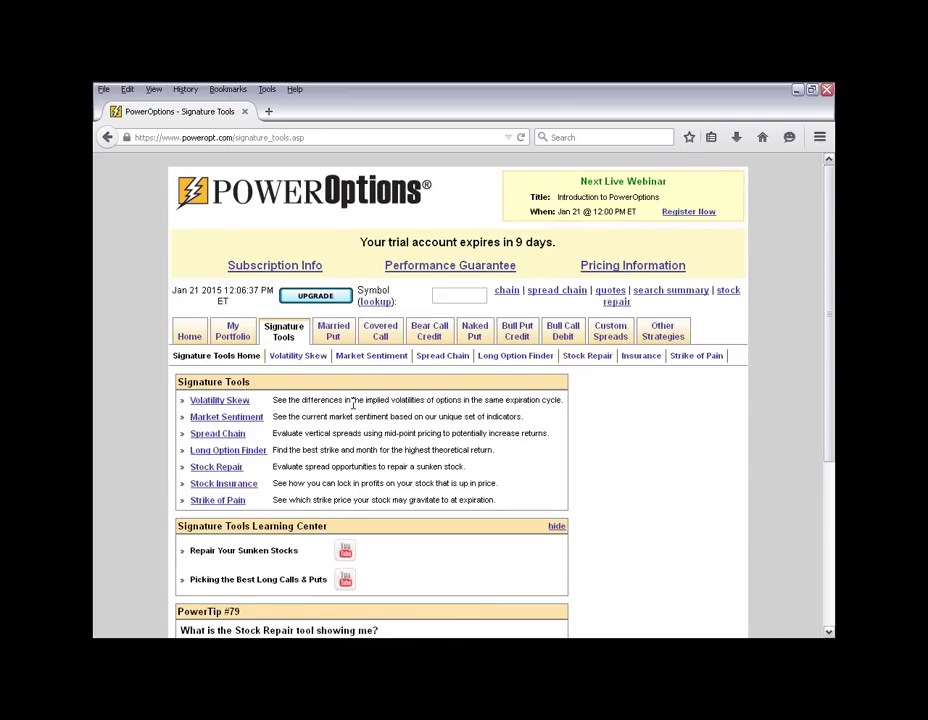
pyautogui.scroll(-2, 348, 410)
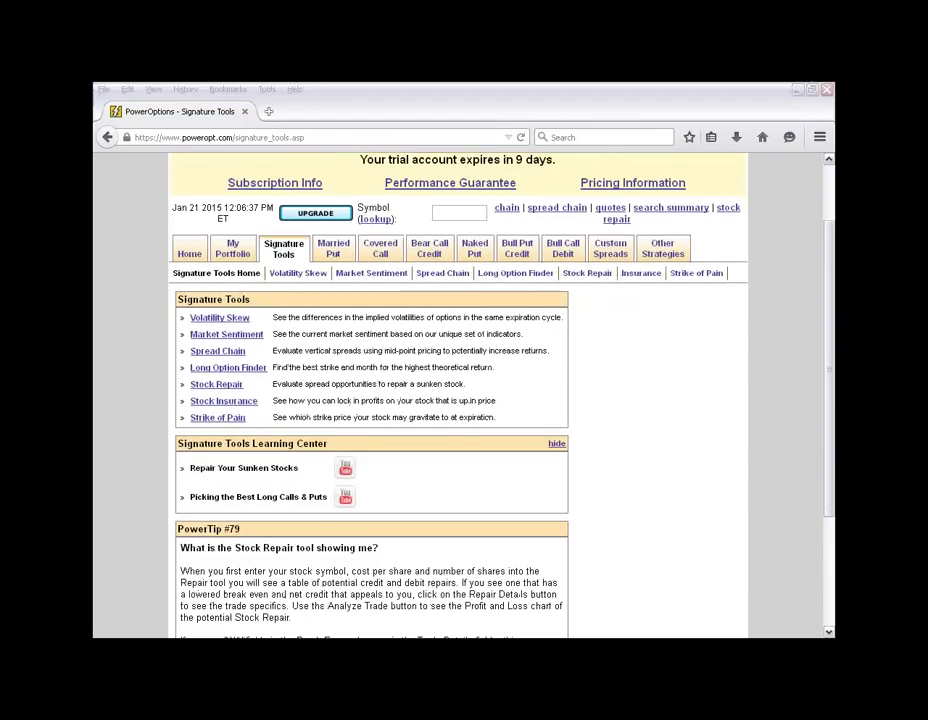
pyautogui.moveTo(183, 318); pyautogui.dragTo(271, 317)
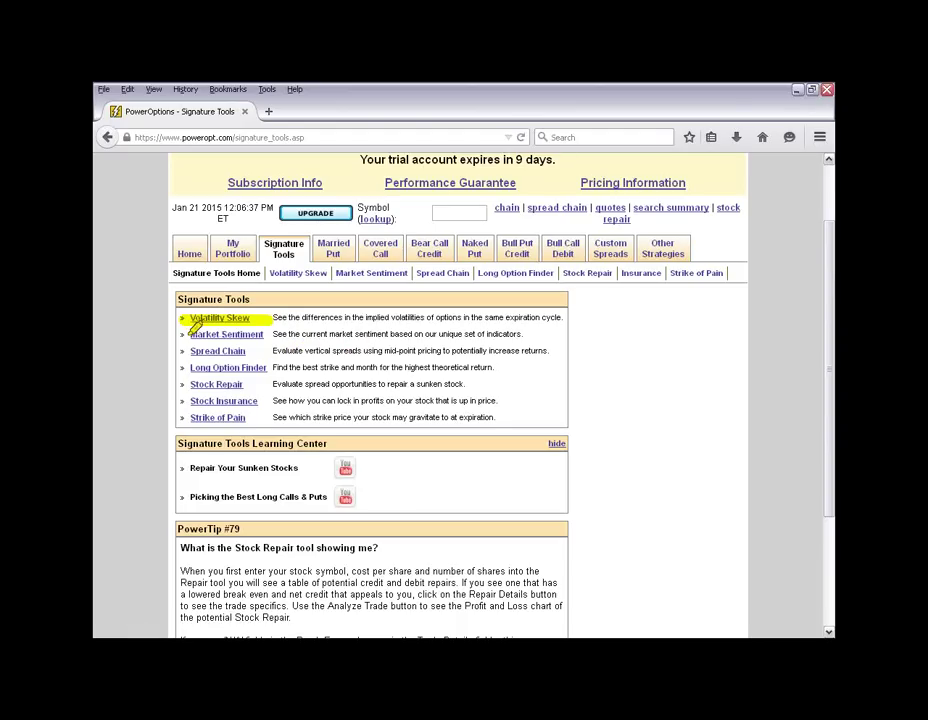
pyautogui.moveTo(190, 334); pyautogui.dragTo(265, 333)
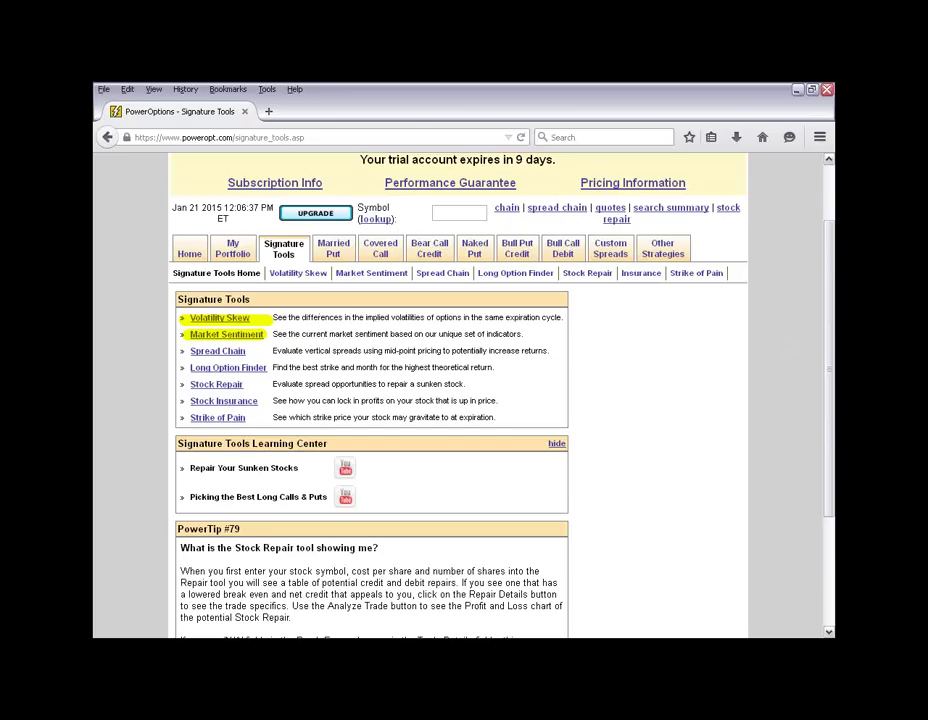
# - Open the Market Sentiment tool and examine its overall sentiment summary and indicator gauges
pyautogui.click(247, 338)
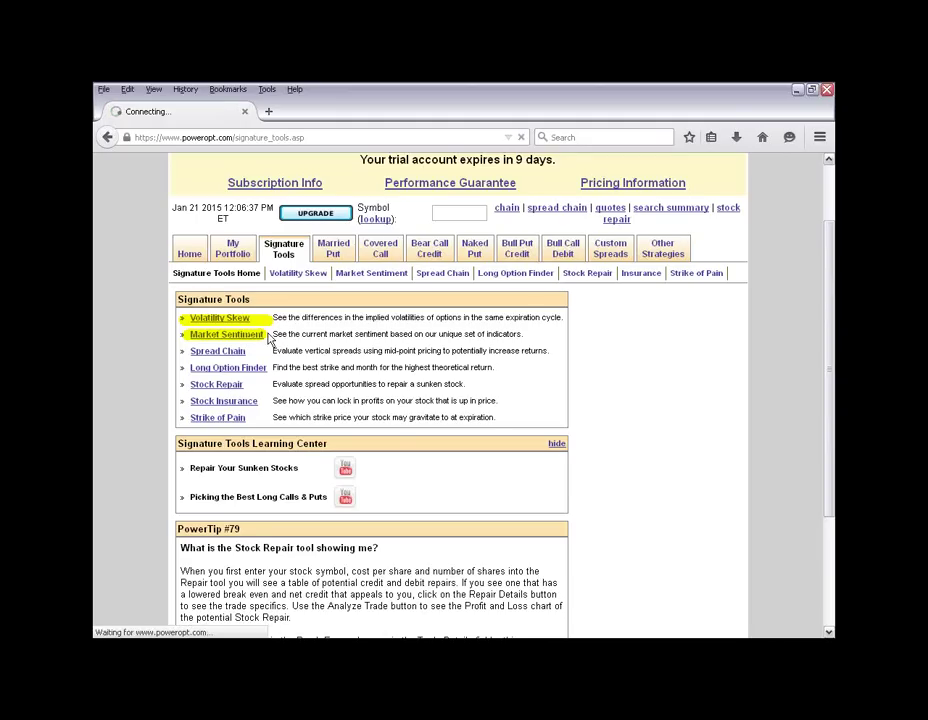
pyautogui.scroll(-2, 406, 377)
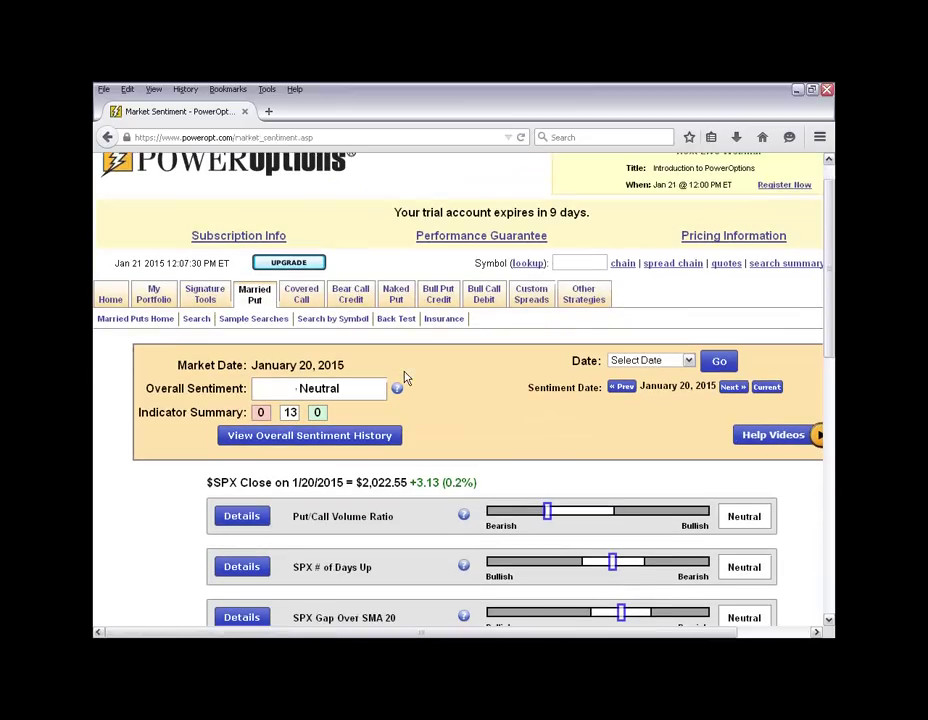
pyautogui.scroll(-2, 470, 420)
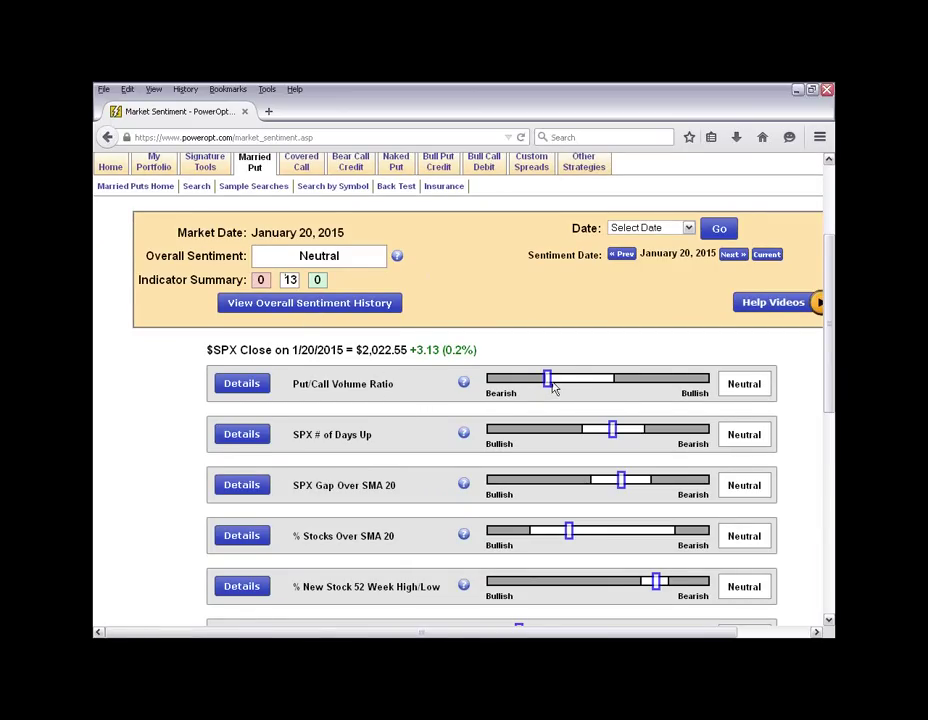
pyautogui.scroll(-2, 555, 383)
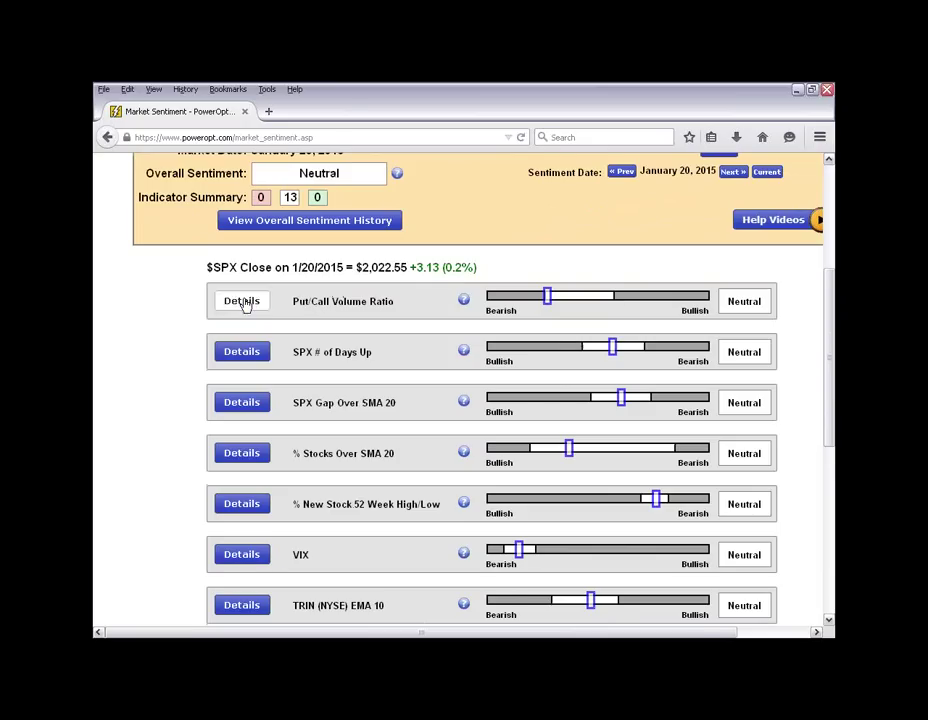
# - Expand the details of the Put/Call Volume Ratio indicator and examine its distribution chart
pyautogui.click(243, 302)
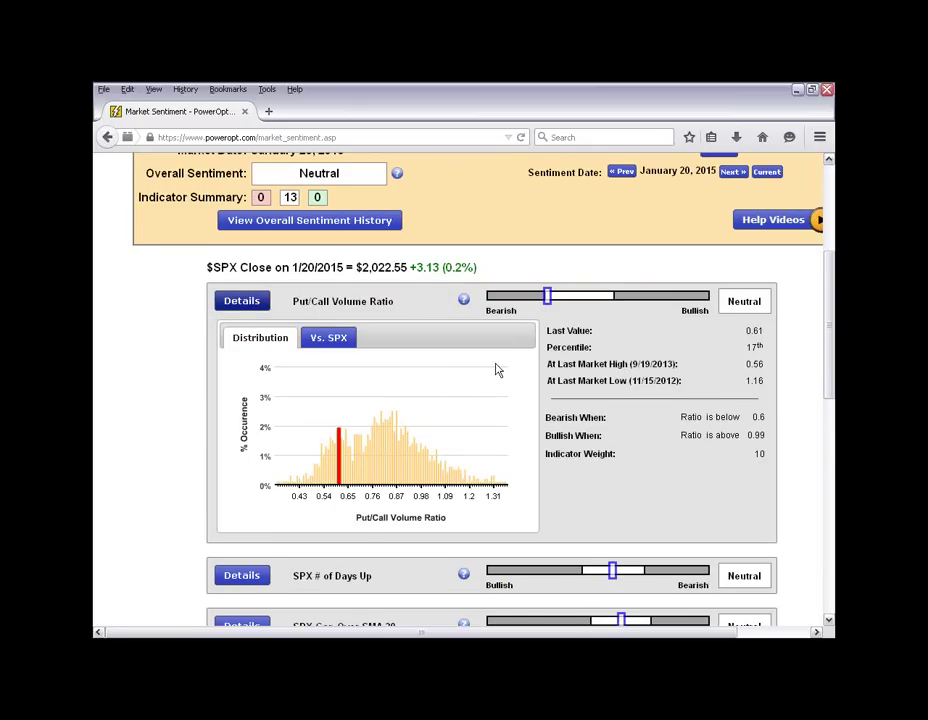
pyautogui.moveTo(351, 437)
pyautogui.moveTo(493, 487)
pyautogui.moveTo(338, 443)
# - Review the remaining sentiment indicators, marking the names SPX Gap Over SMA 20, % Stocks Over SMA 20 and % New Stock 52 Week High/Low
pyautogui.scroll(-5, 210, 376)
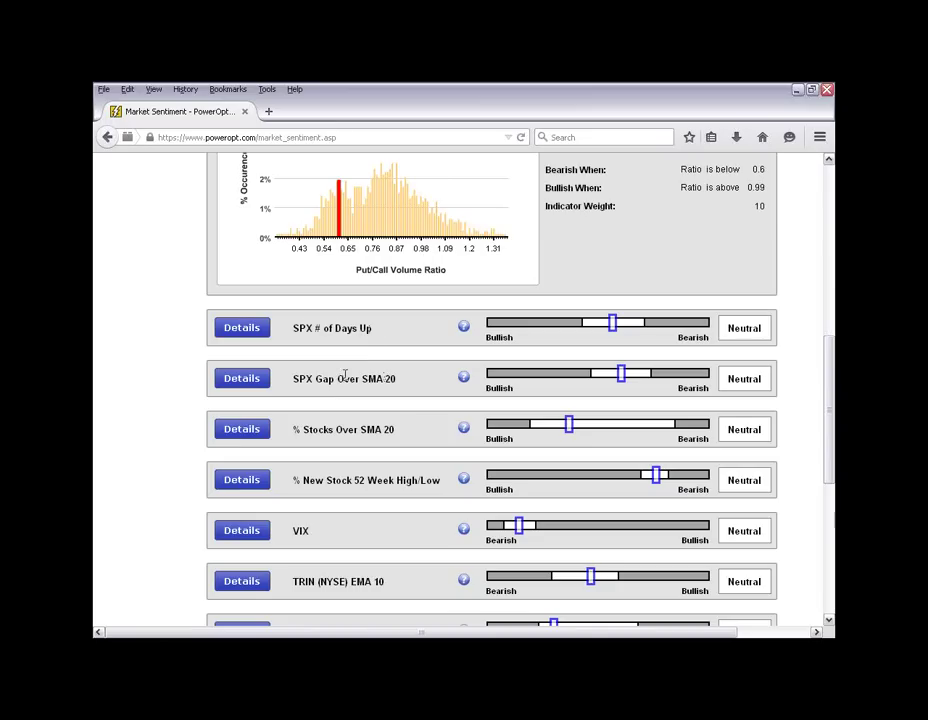
pyautogui.moveTo(315, 378); pyautogui.dragTo(410, 383)
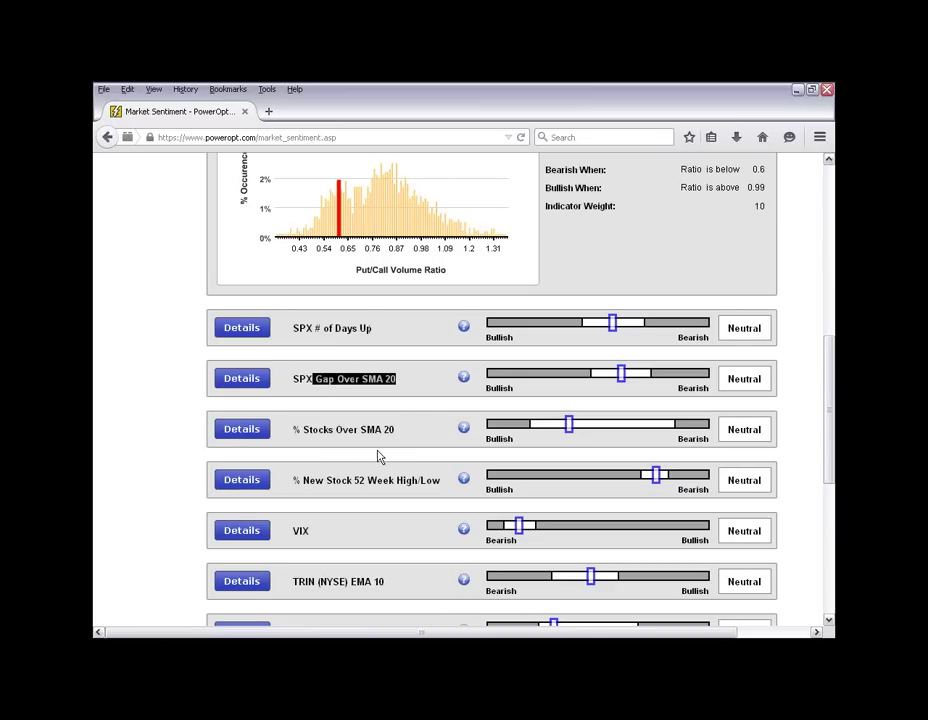
pyautogui.moveTo(303, 429); pyautogui.dragTo(414, 436)
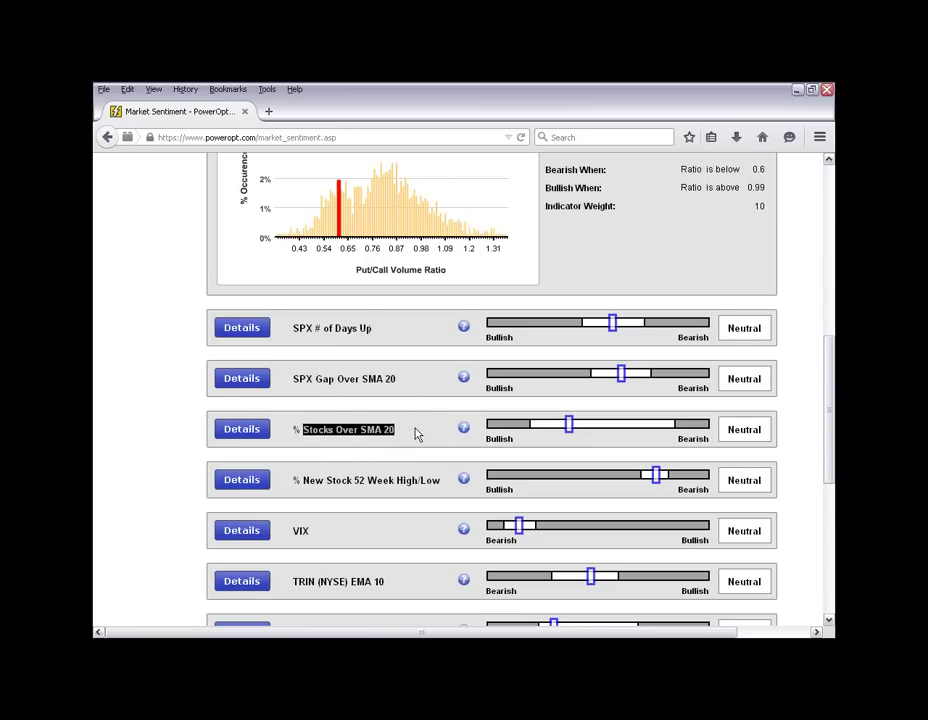
pyautogui.moveTo(300, 480); pyautogui.dragTo(443, 487)
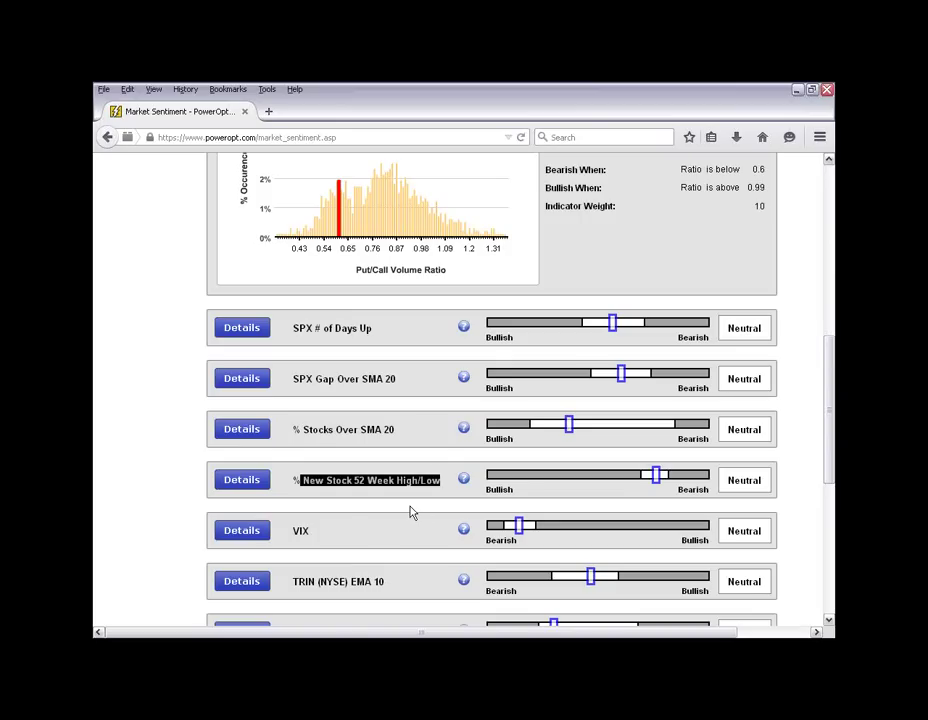
pyautogui.scroll(-2, 400, 510)
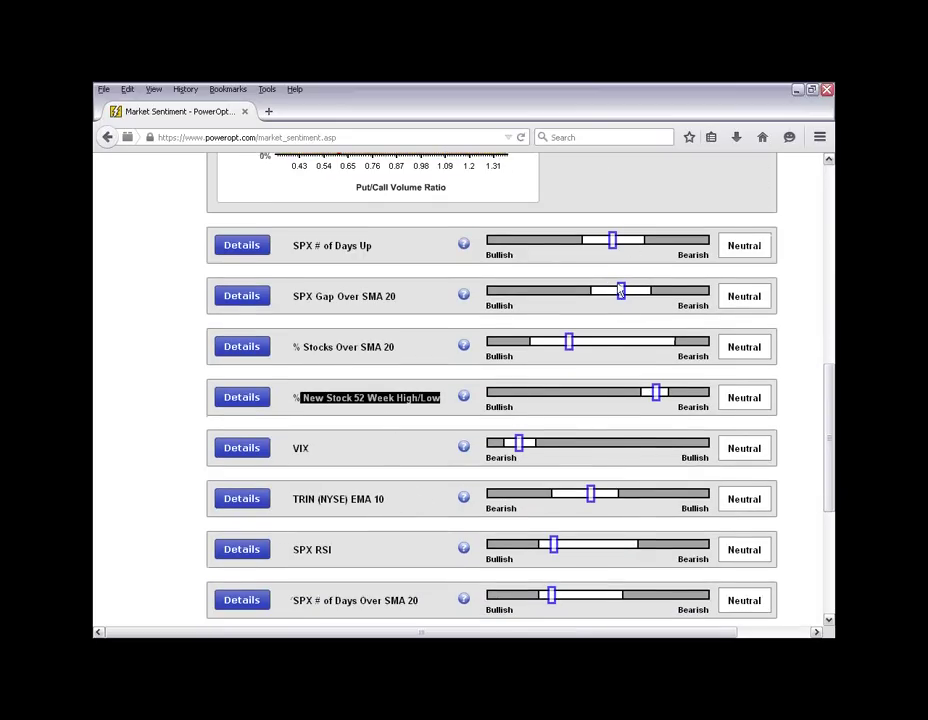
# - Return to the Signature Tools page and highlight the Spread Chain, Long Option Finder and Stock Repair entries
pyautogui.scroll(6, 591, 353)
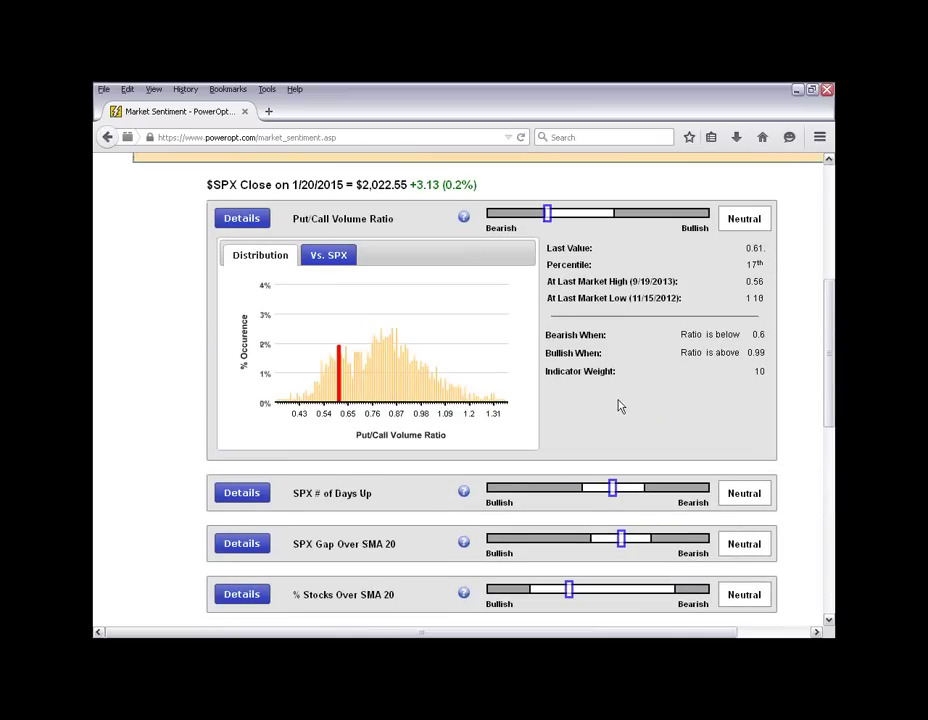
pyautogui.scroll(4, 410, 304)
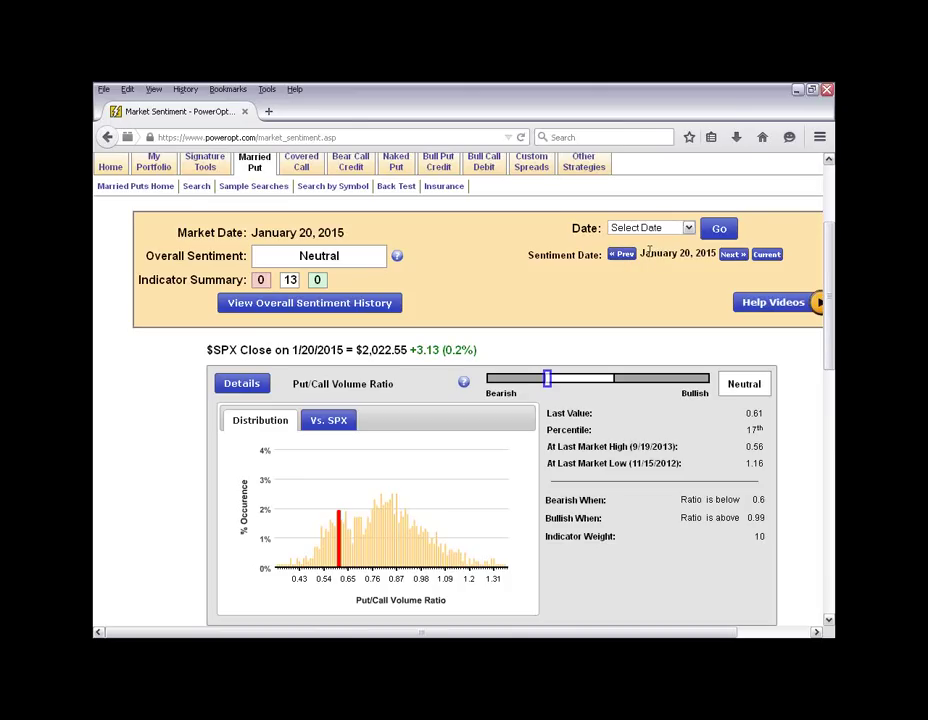
pyautogui.scroll(2, 516, 323)
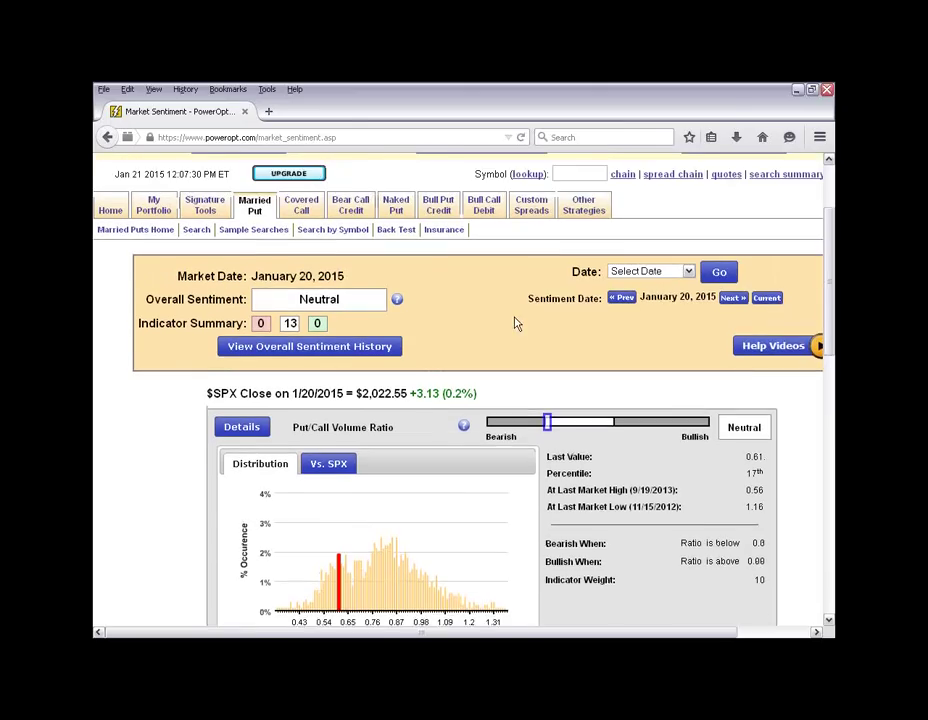
pyautogui.click(202, 246)
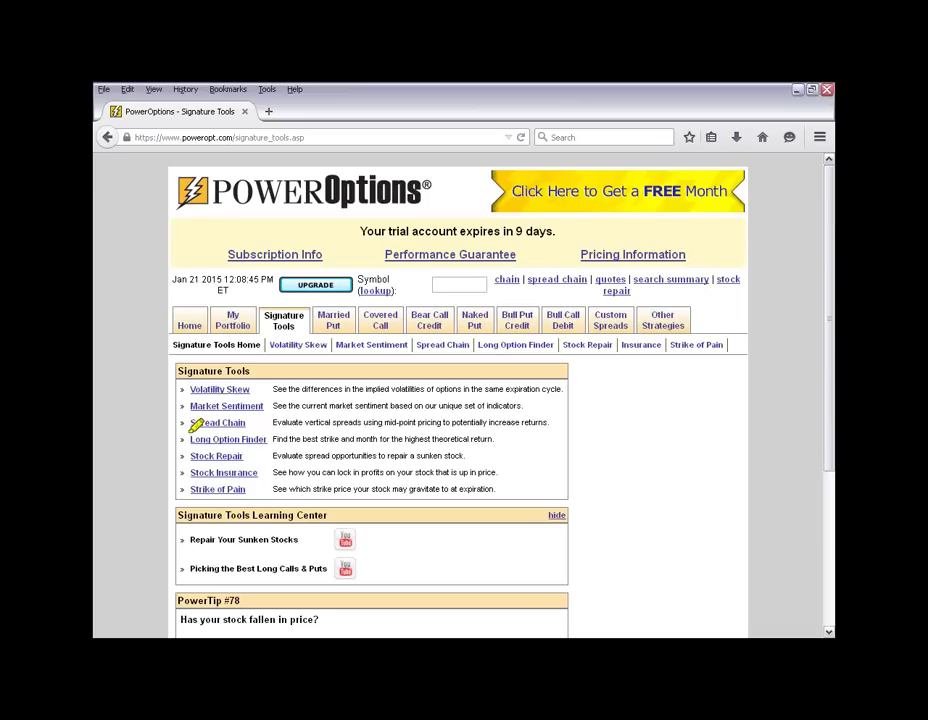
pyautogui.moveTo(184, 423); pyautogui.dragTo(258, 421)
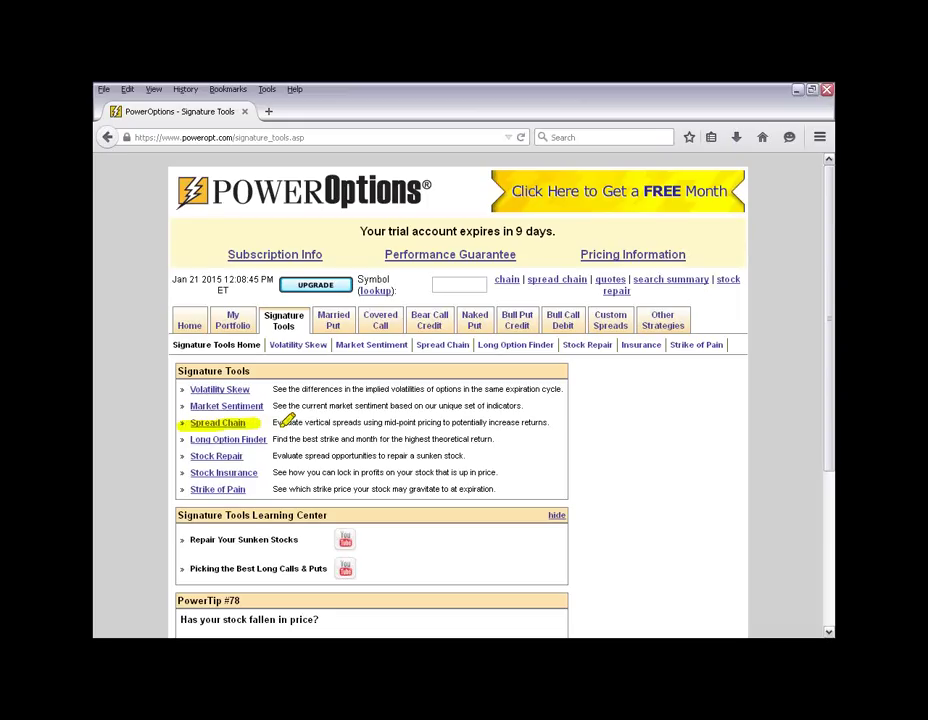
pyautogui.moveTo(190, 440); pyautogui.dragTo(270, 440)
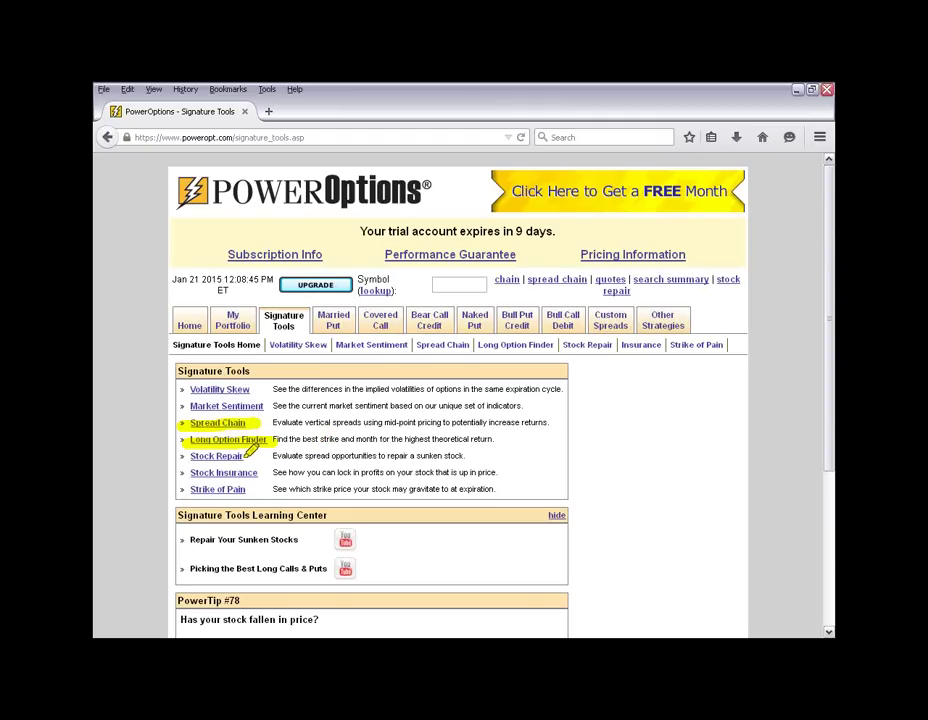
pyautogui.moveTo(190, 457); pyautogui.dragTo(264, 457)
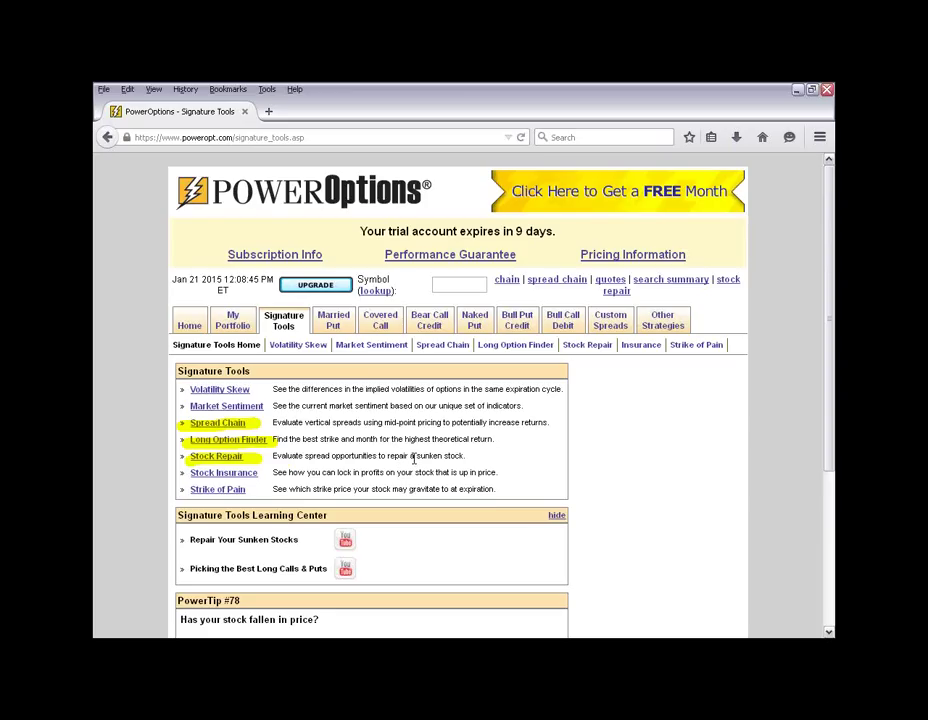
# - Open the Stock Repair tool and bring its instructions and symbol entry form into view
pyautogui.click(208, 460)
pyautogui.scroll(-2, 441, 495)
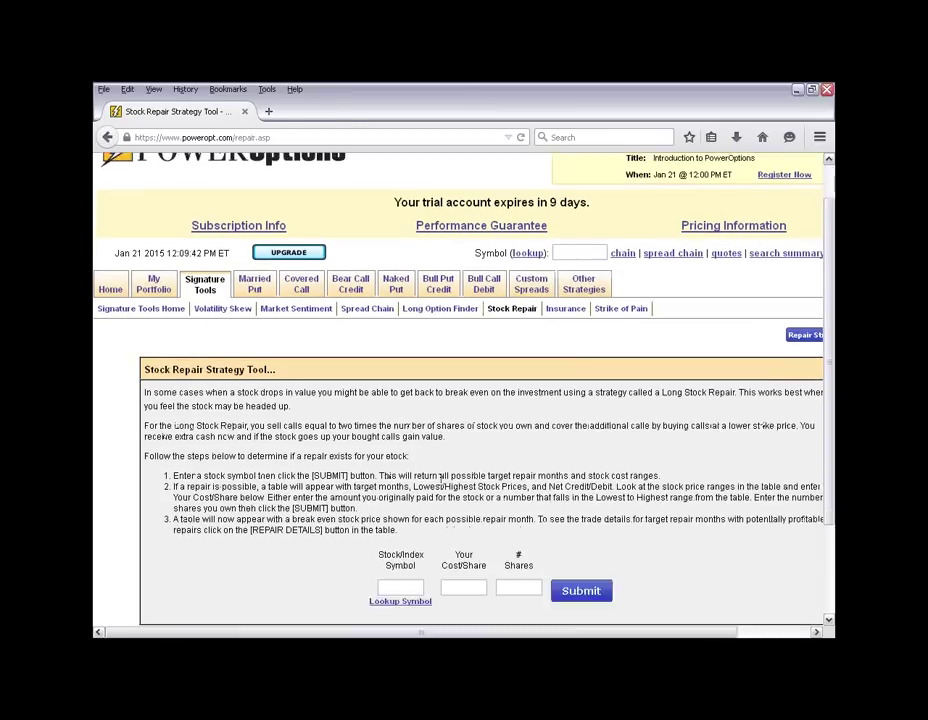
# - Submit a stock repair lookup for SBUX with a cost per share of 84.00 and 100 shares
pyautogui.scroll(-2, 441, 480)
pyautogui.click(398, 469)
pyautogui.write('SBUX')
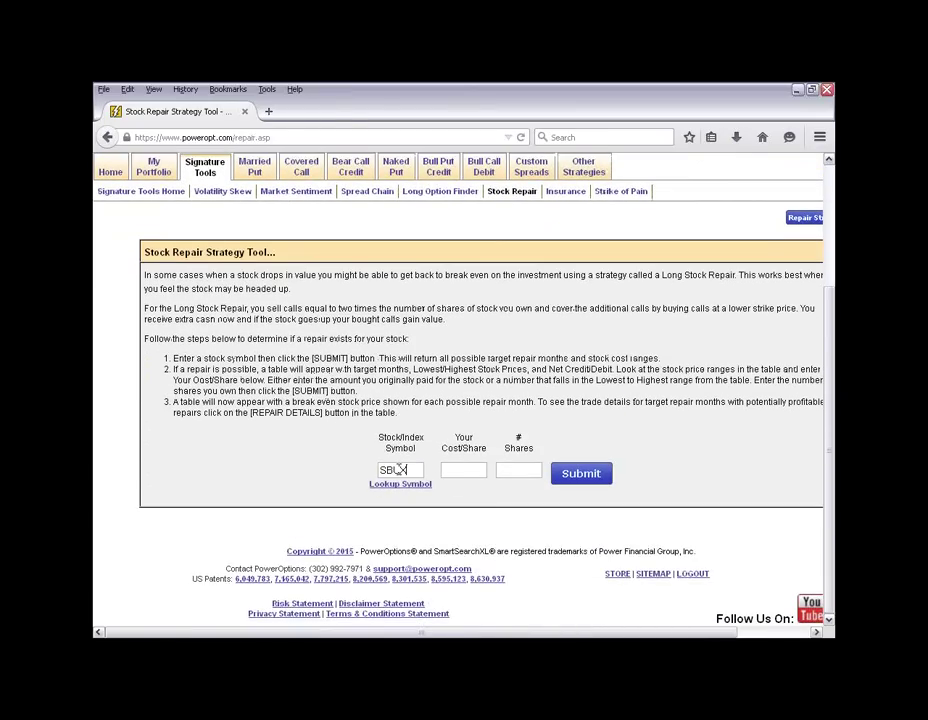
pyautogui.click(461, 472)
pyautogui.click(458, 472)
pyautogui.write('84.00')
pyautogui.click(590, 476)
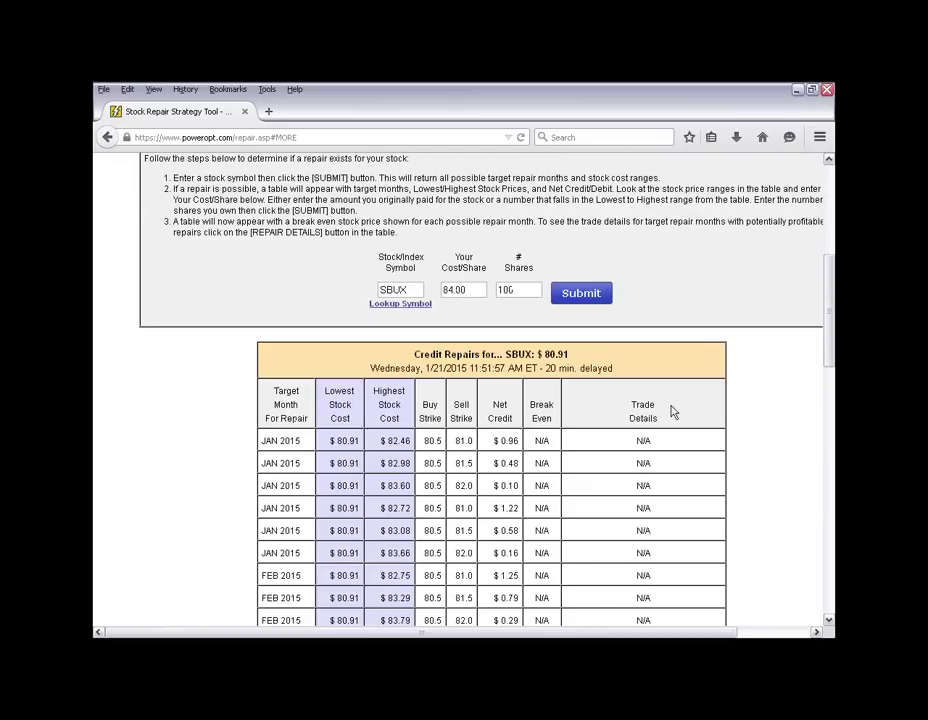
# - Review the SBUX credit repairs table and highlight the first JAN 2015 row from Lowest Stock Cost through Trade Details
pyautogui.scroll(-5, 647, 403)
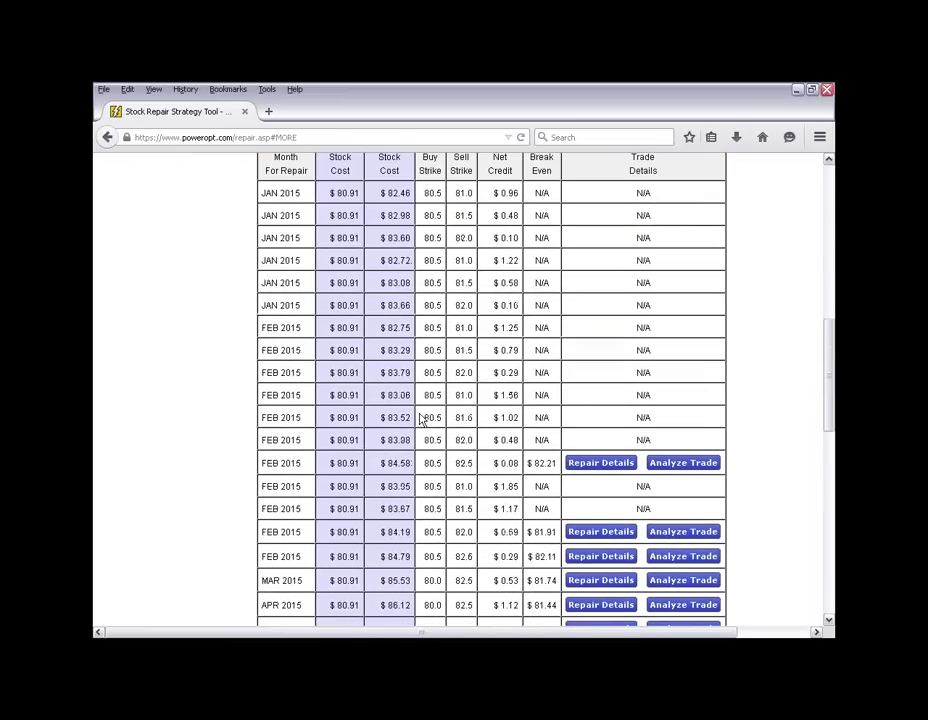
pyautogui.scroll(1, 420, 418)
pyautogui.scroll(1, 421, 420)
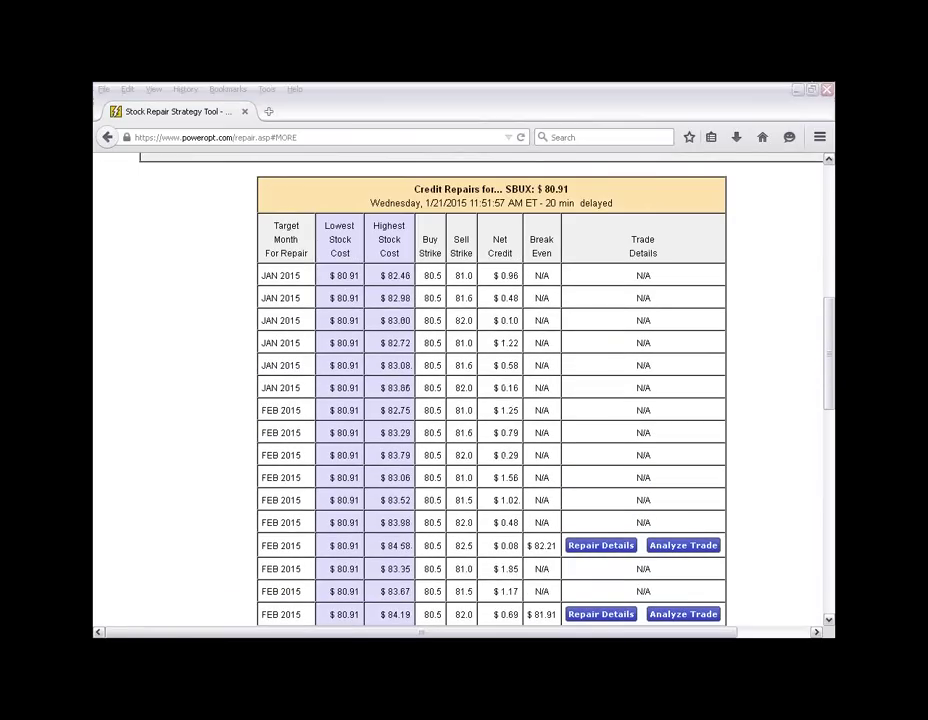
pyautogui.click(497, 360)
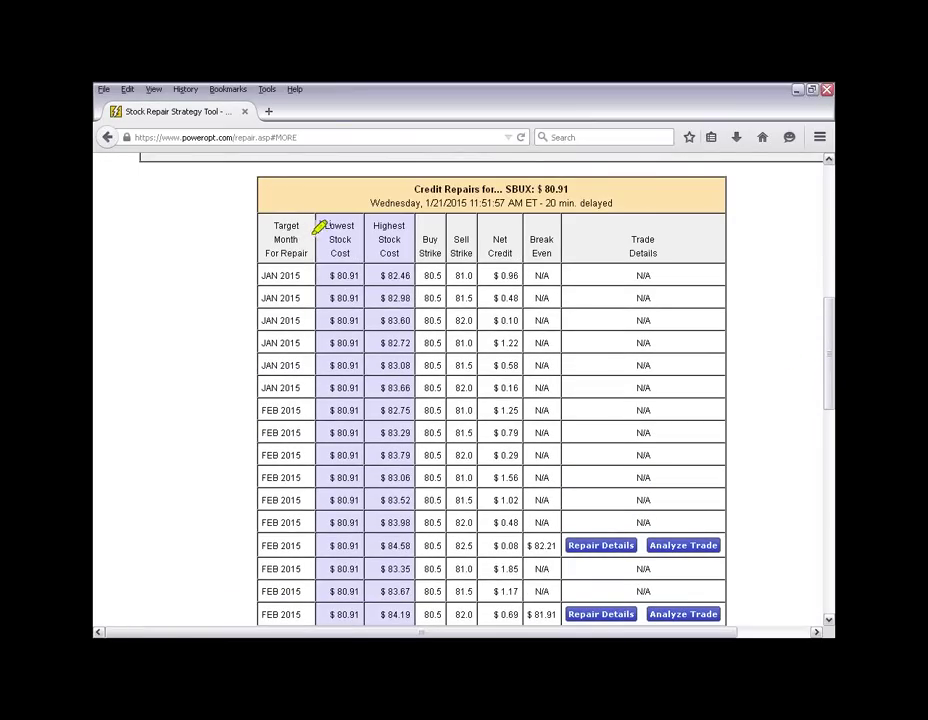
pyautogui.moveTo(325, 272); pyautogui.dragTo(411, 274)
pyautogui.moveTo(421, 275); pyautogui.dragTo(445, 276)
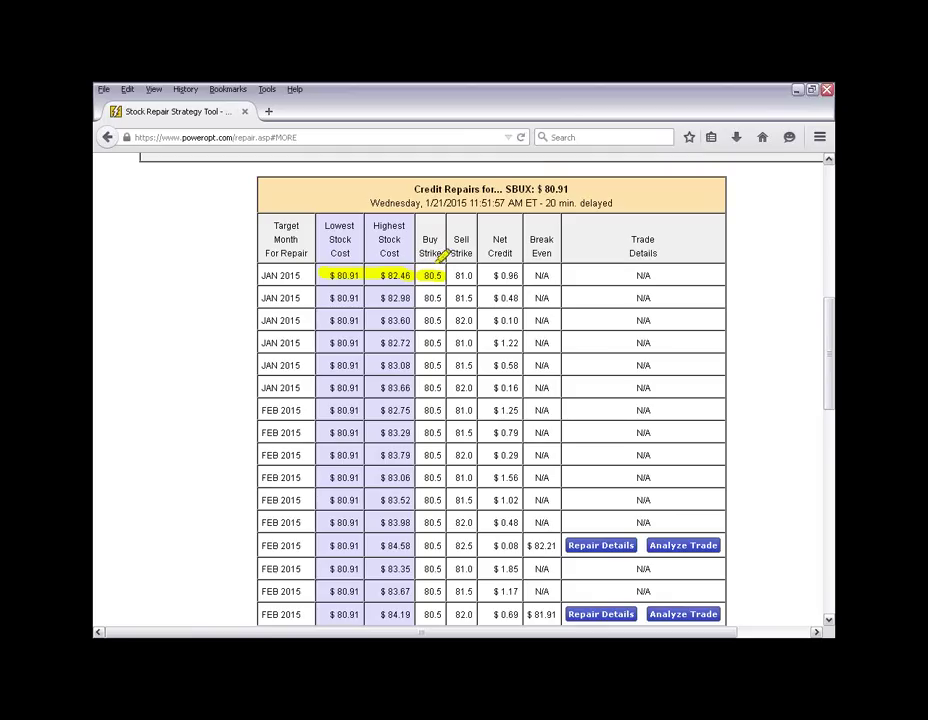
pyautogui.moveTo(451, 275); pyautogui.dragTo(668, 275)
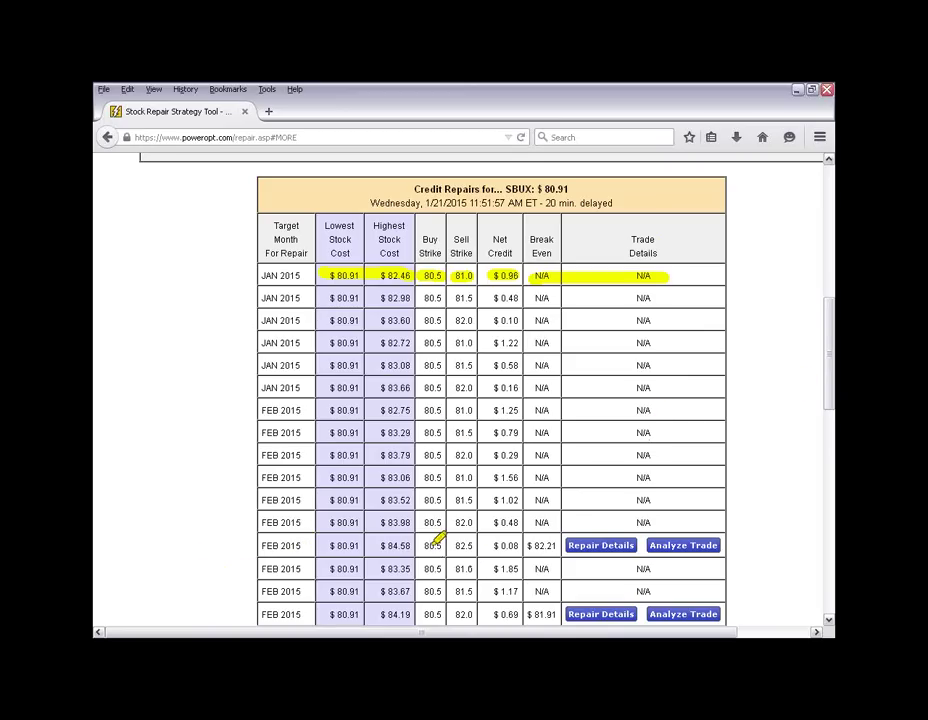
# - Highlight the strikes, net credit and break even of the first FEB 2015 row offering a repair, and view its Repair Details
pyautogui.moveTo(424, 546); pyautogui.dragTo(518, 546)
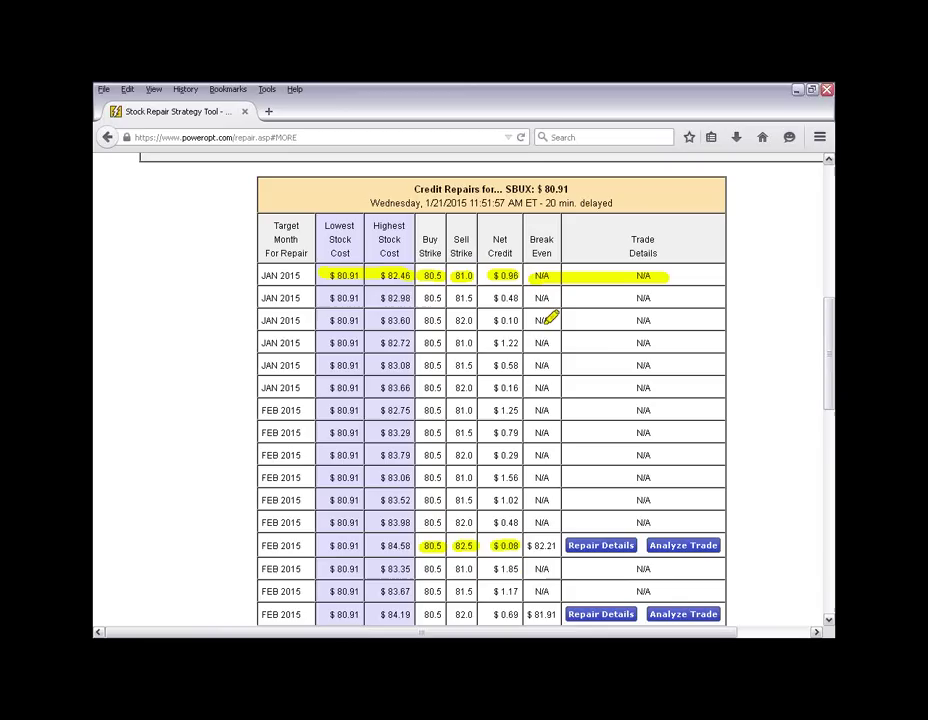
pyautogui.moveTo(528, 546); pyautogui.dragTo(557, 545)
pyautogui.click(601, 546)
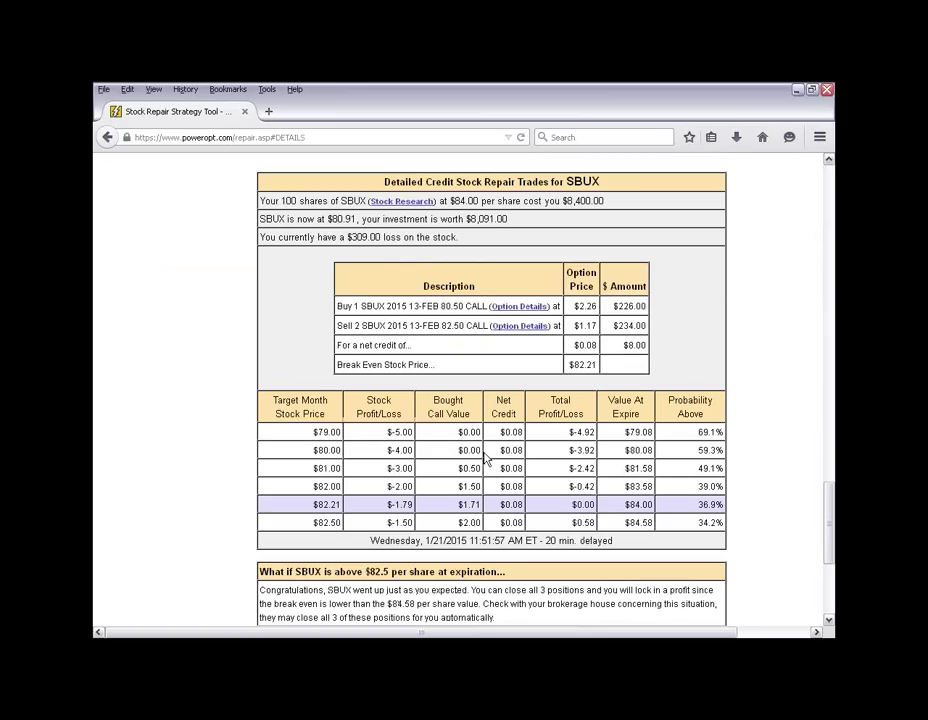
pyautogui.scroll(-2, 485, 457)
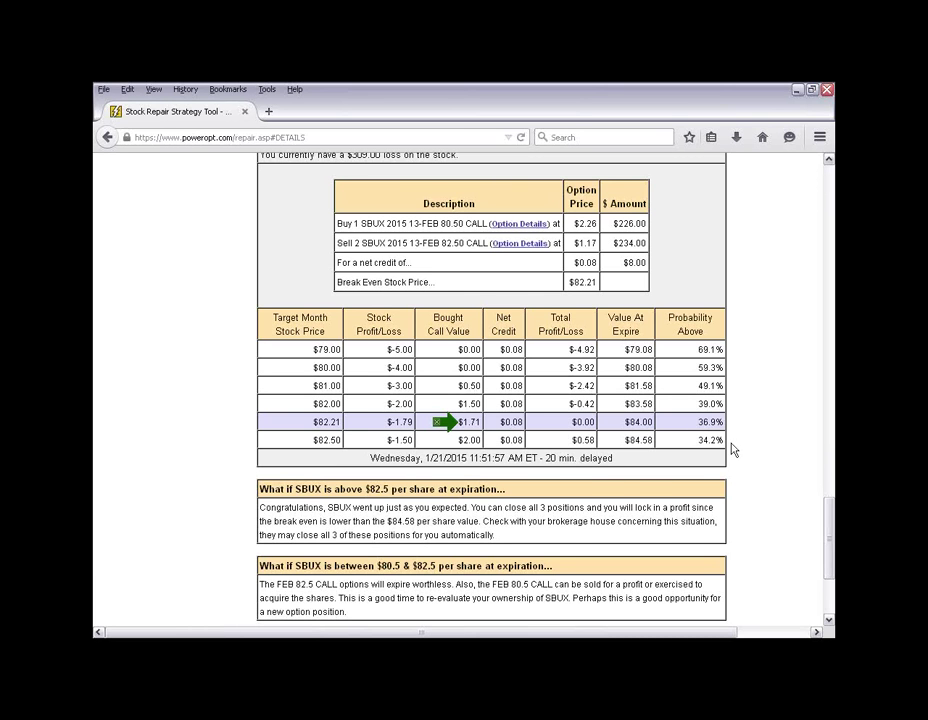
# - Analyze the trade of the first available FEB 2015 repair in a maximized window and examine its profit/loss chart
pyautogui.scroll(6, 770, 430)
pyautogui.moveTo(832, 462); pyautogui.dragTo(830, 302)
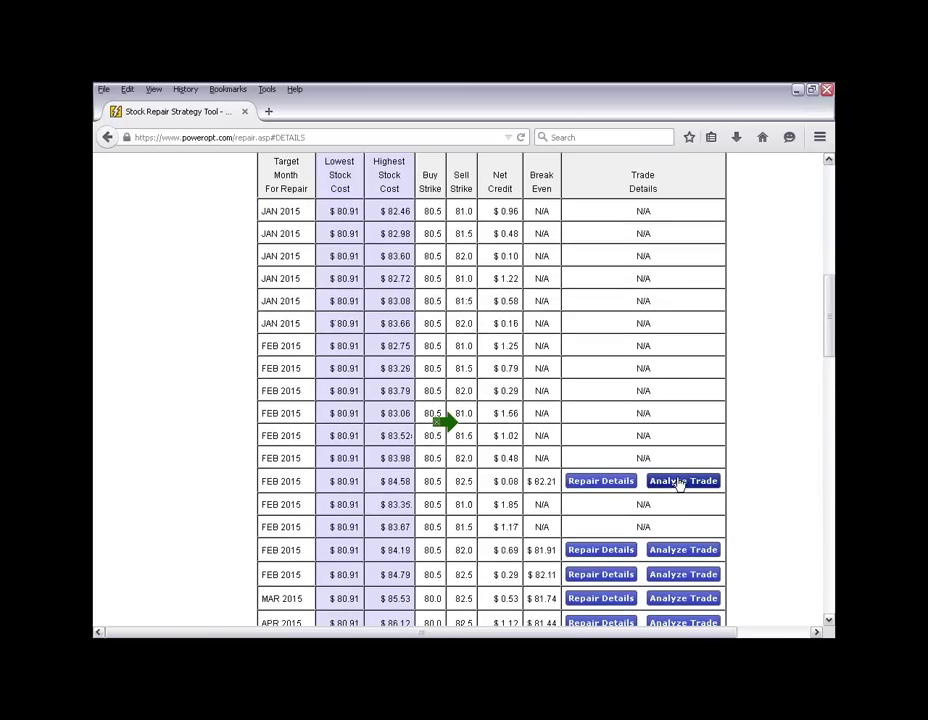
pyautogui.click(683, 484)
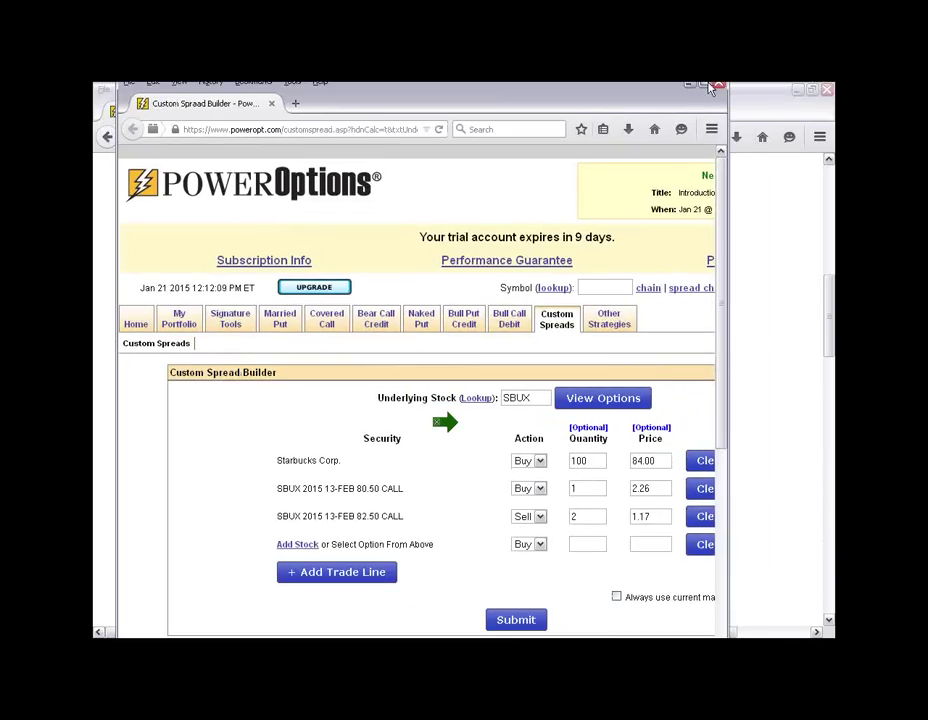
pyautogui.doubleClick(628, 104)
pyautogui.scroll(-2, 617, 390)
pyautogui.scroll(-7, 617, 390)
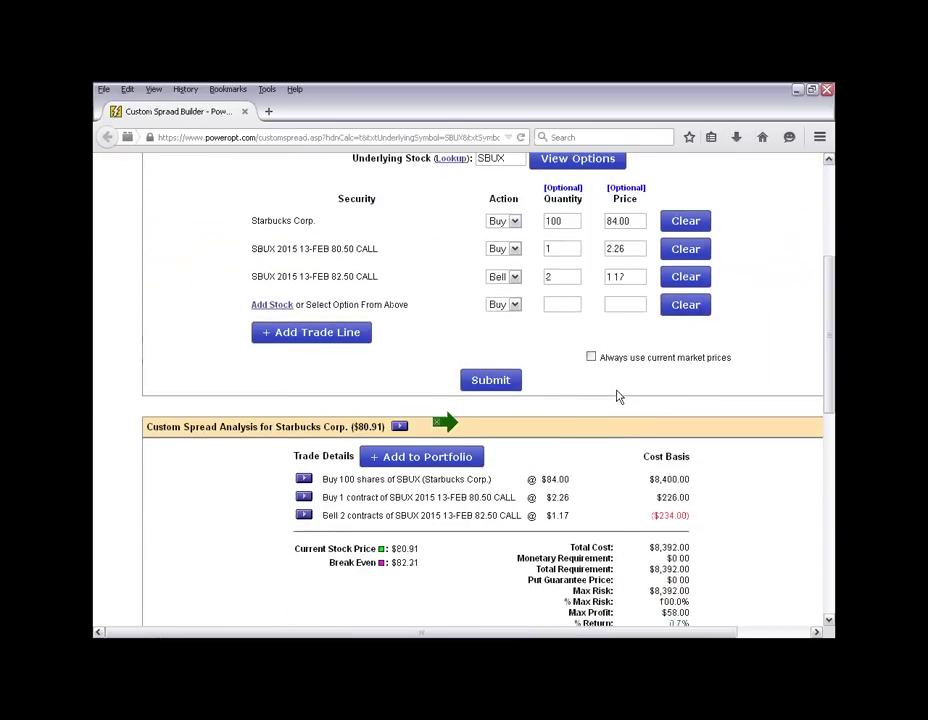
pyautogui.scroll(-2, 612, 380)
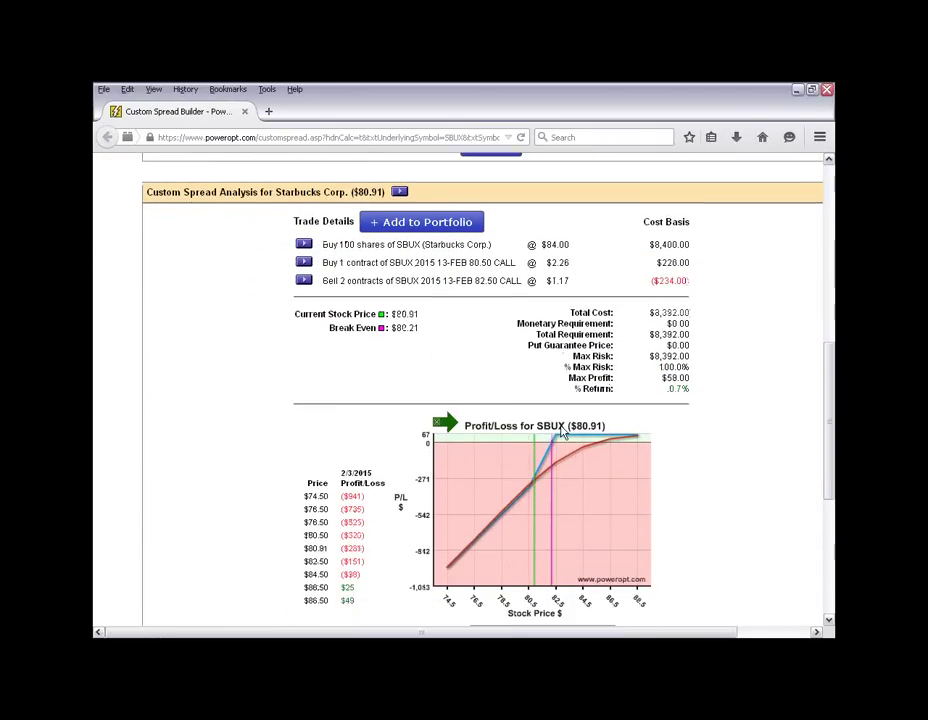
pyautogui.moveTo(562, 428)
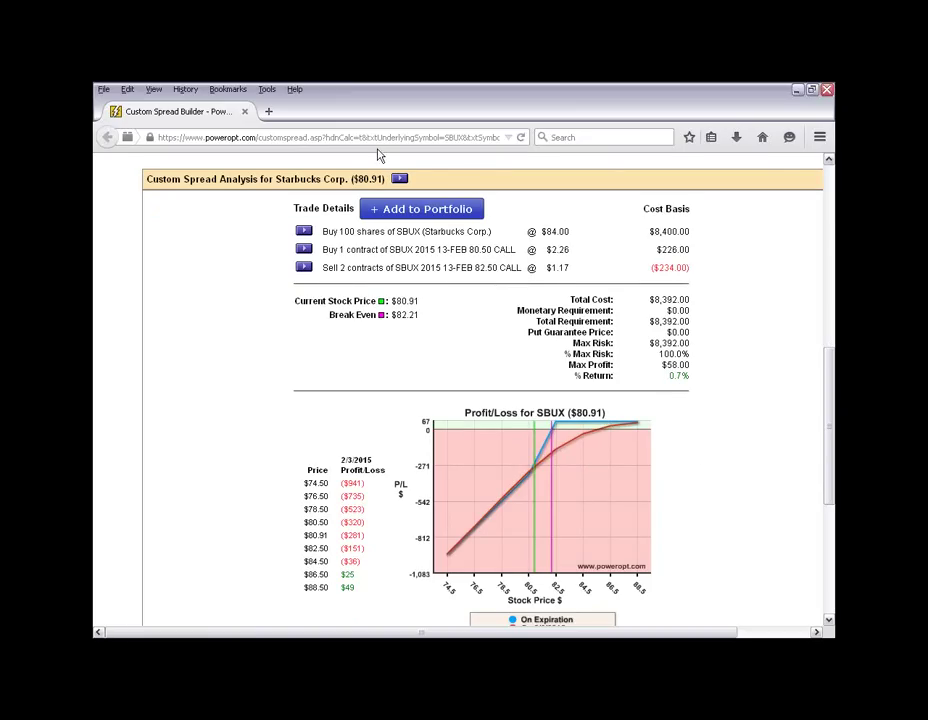
# - Close the Custom Spread Builder window and open the Insurance tool
pyautogui.click(822, 91)
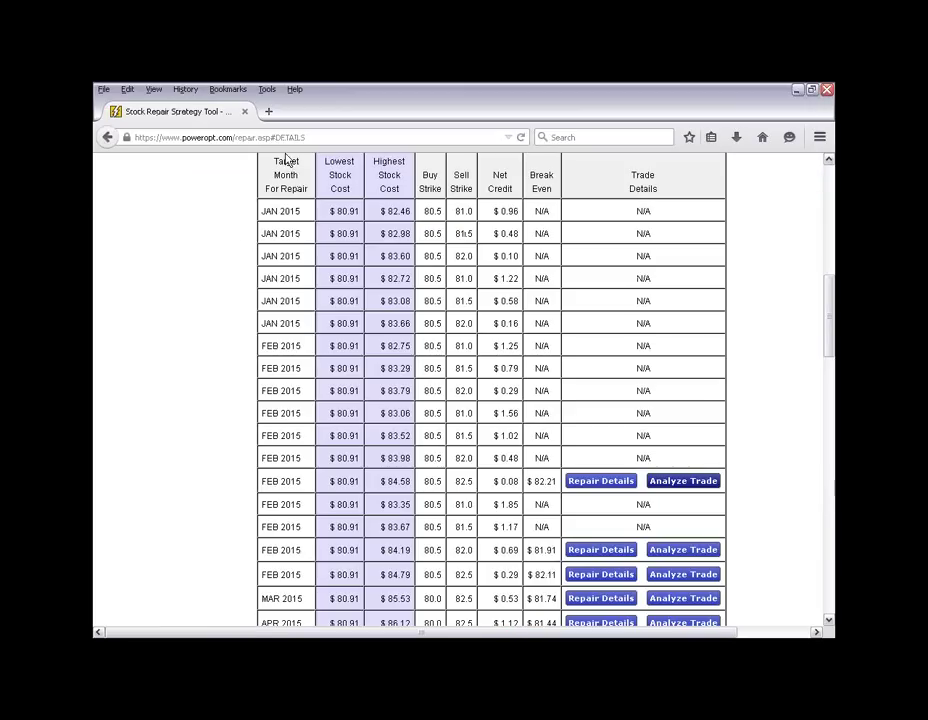
pyautogui.scroll(5, 205, 292)
pyautogui.scroll(3, 205, 290)
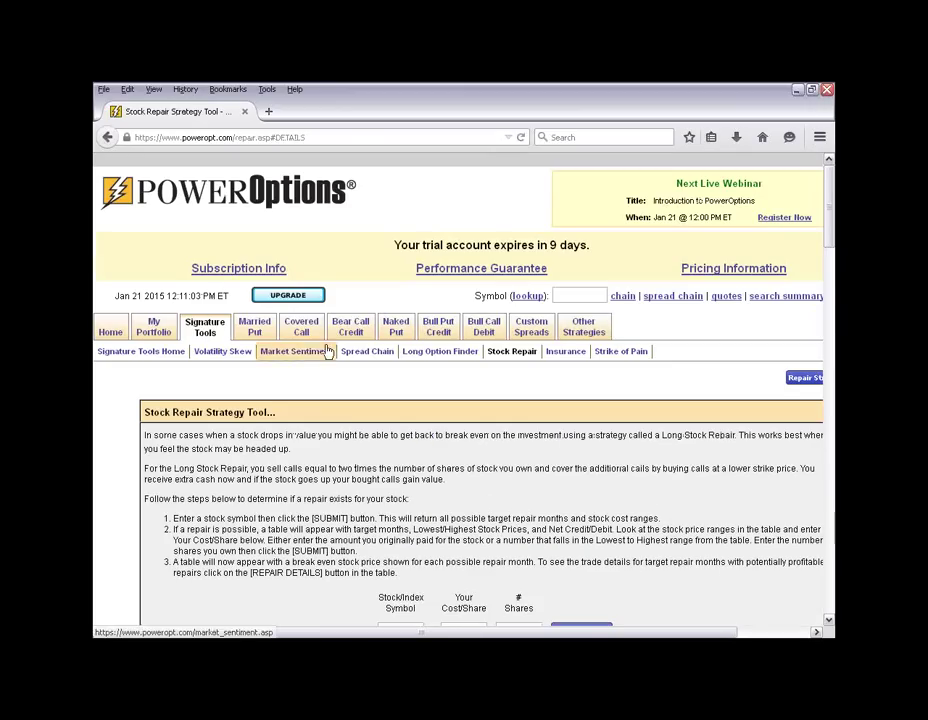
pyautogui.click(558, 357)
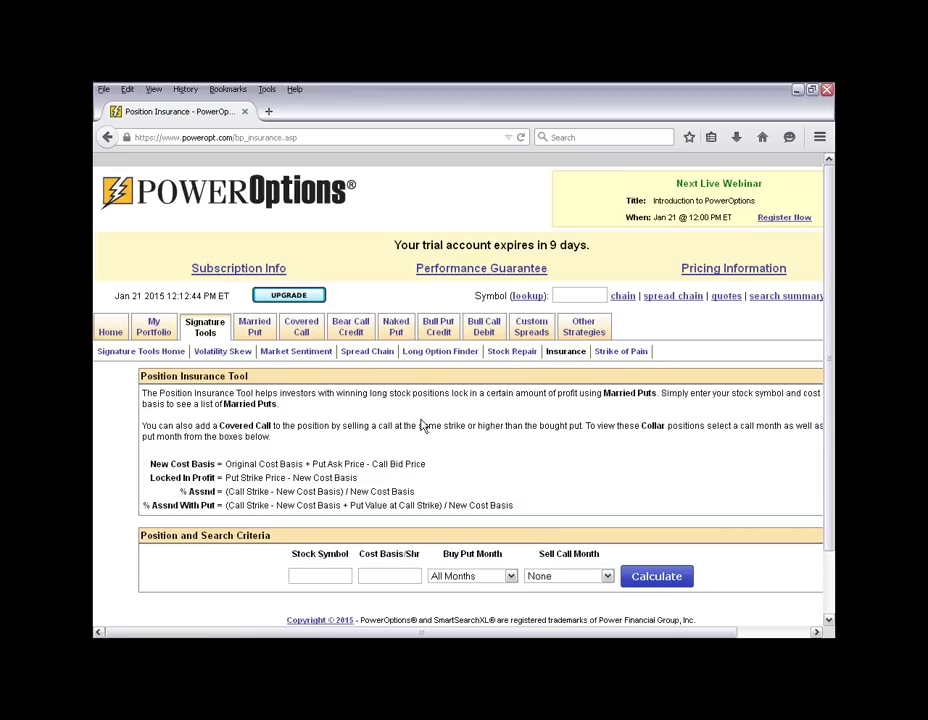
# - Calculate position insurance for SBUX with a cost basis of 75.00 per share, all put months and no sell call month
pyautogui.click(335, 575)
pyautogui.click(372, 578)
pyautogui.write('75.00')
pyautogui.scroll(-2, 430, 545)
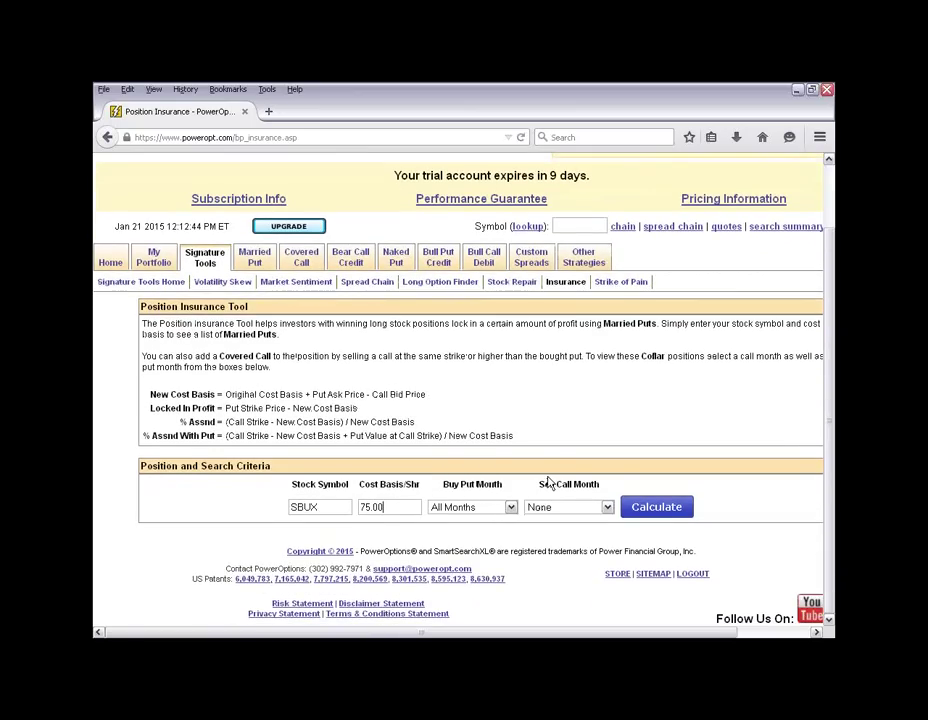
pyautogui.click(656, 512)
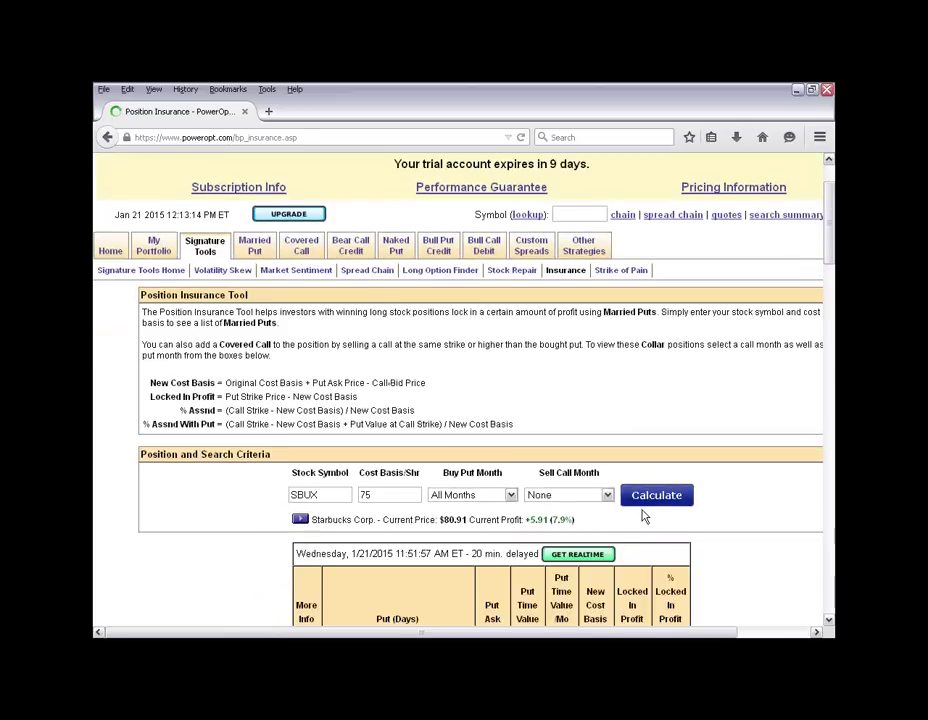
# - Open the Profit/Loss Chart for the SBUX 20-MAR 87.50 put and examine points along its expiration and 2/20/2015 lines
pyautogui.scroll(-5, 644, 516)
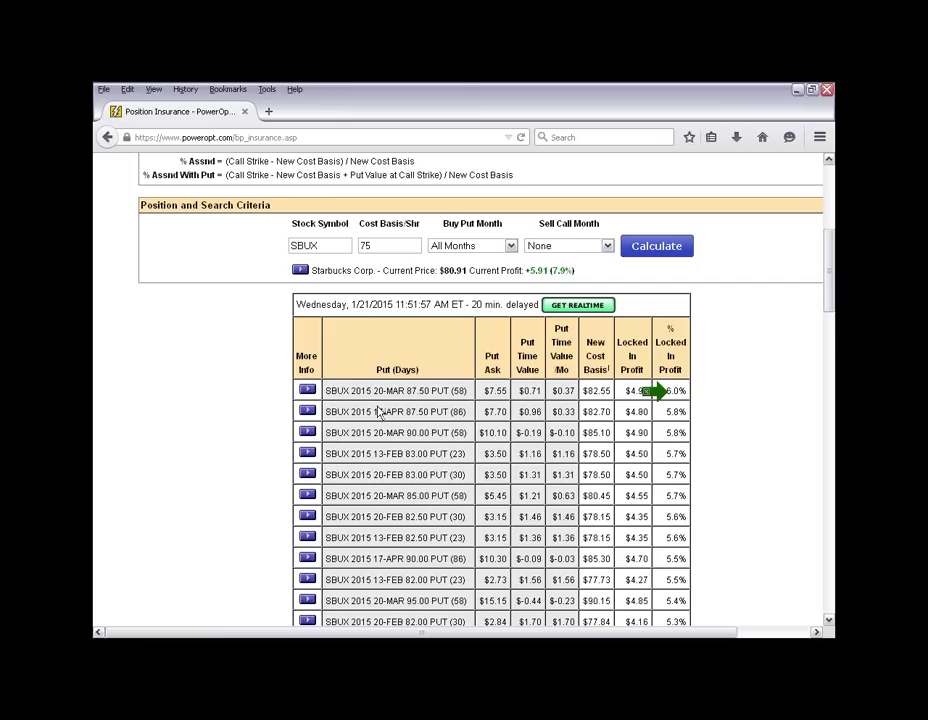
pyautogui.click(307, 391)
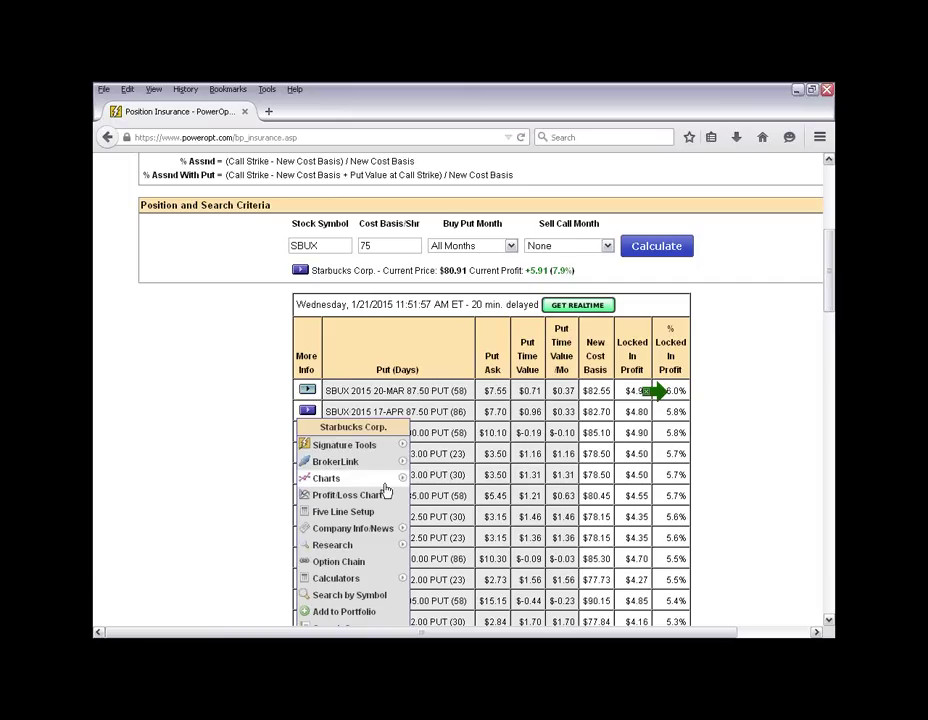
pyautogui.moveTo(378, 485)
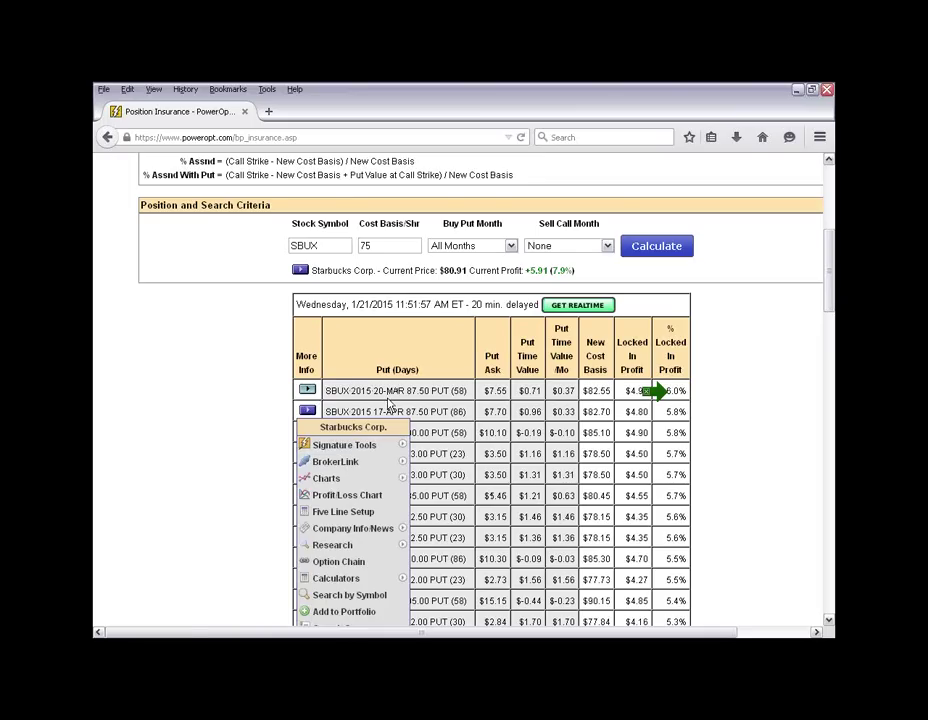
pyautogui.click(362, 497)
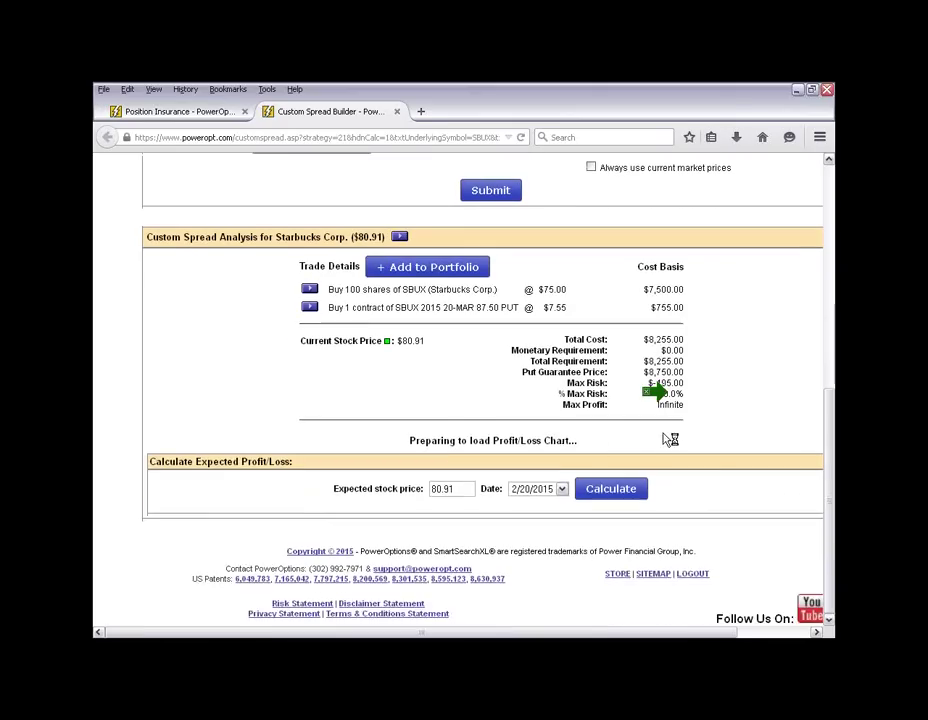
pyautogui.scroll(-3, 600, 500)
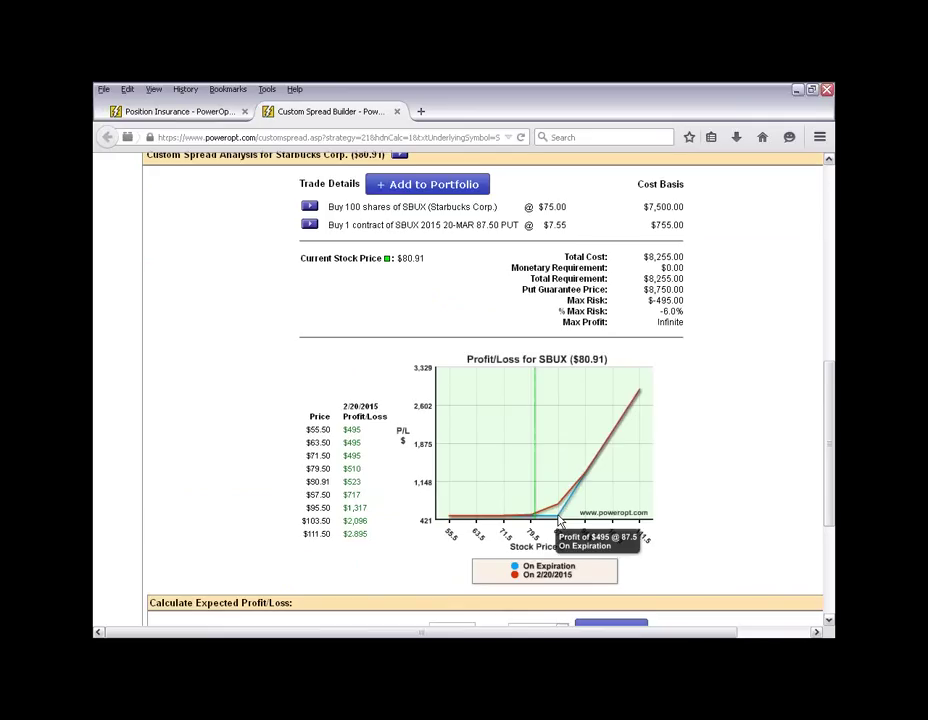
pyautogui.moveTo(531, 518)
pyautogui.moveTo(442, 516)
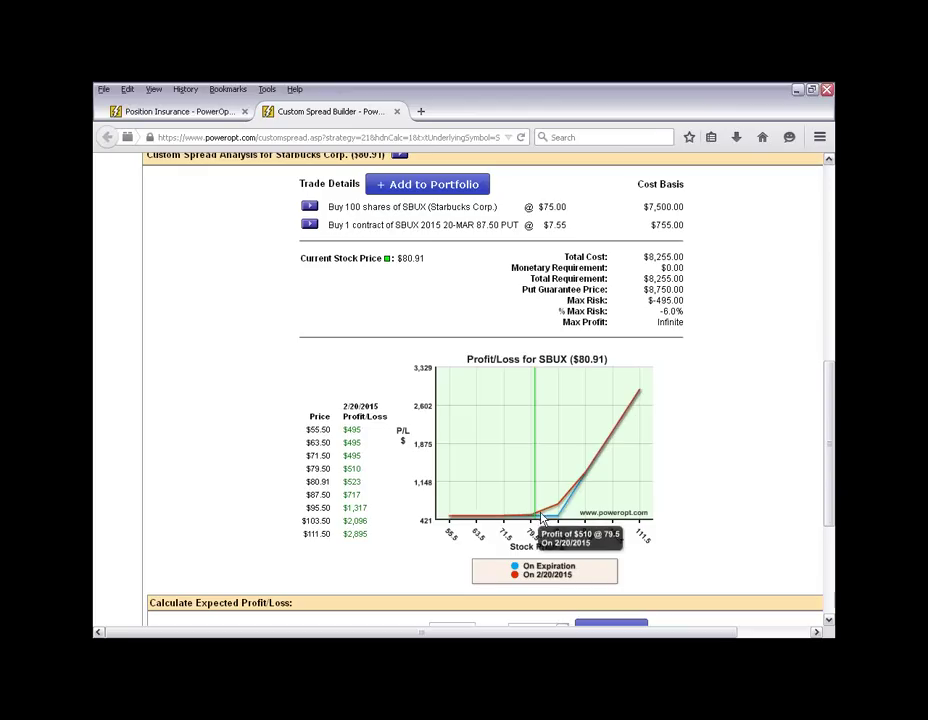
pyautogui.moveTo(581, 484)
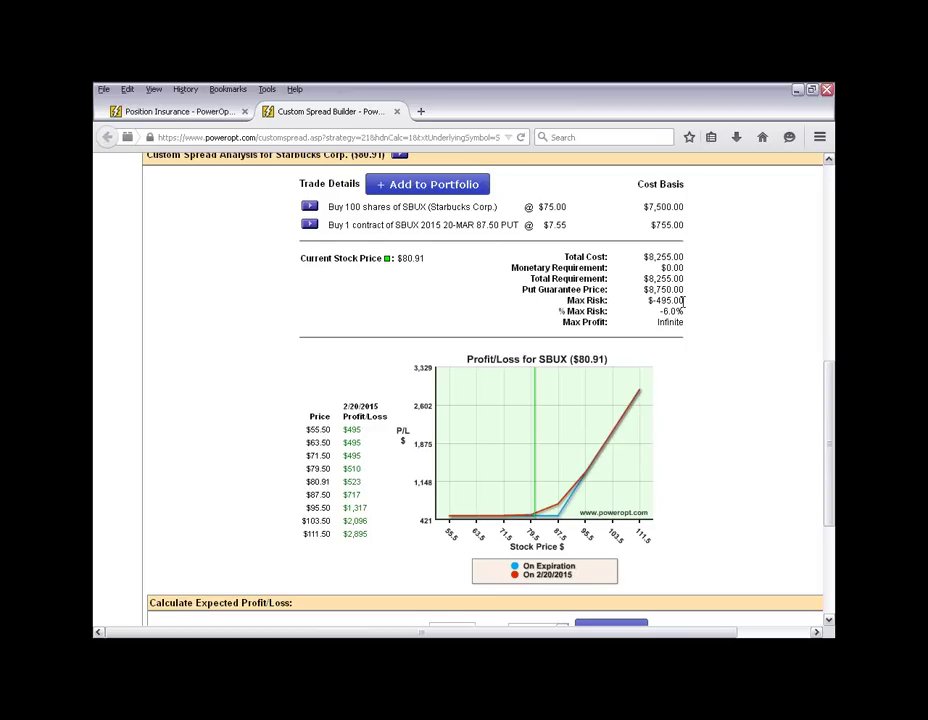
# - Return from the Custom Spread Builder to the Signature Tools page
pyautogui.scroll(5, 723, 432)
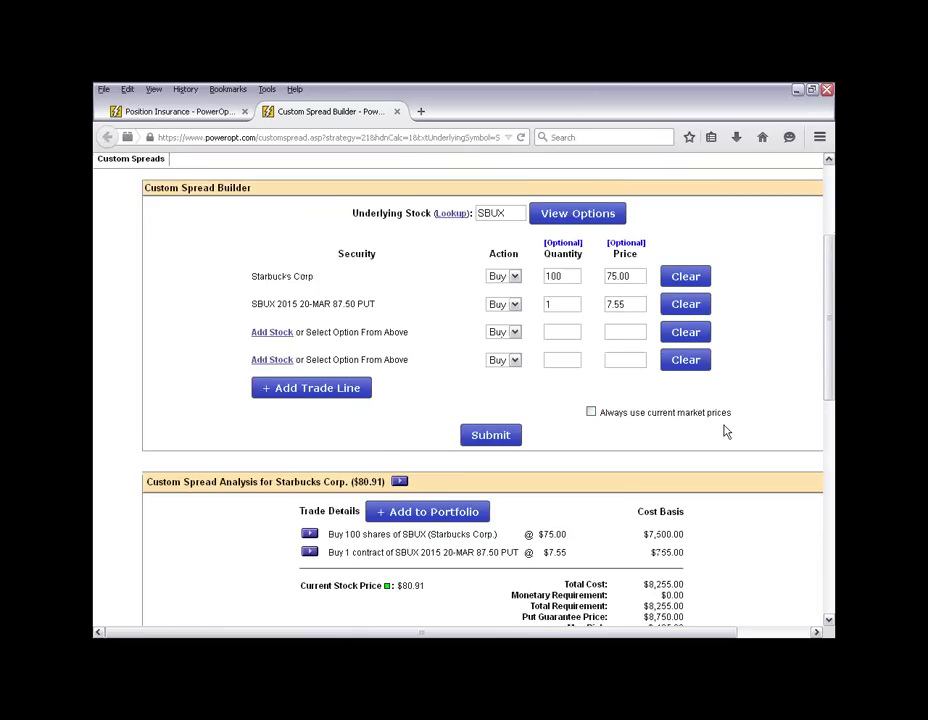
pyautogui.scroll(2, 723, 432)
pyautogui.moveTo(204, 316)
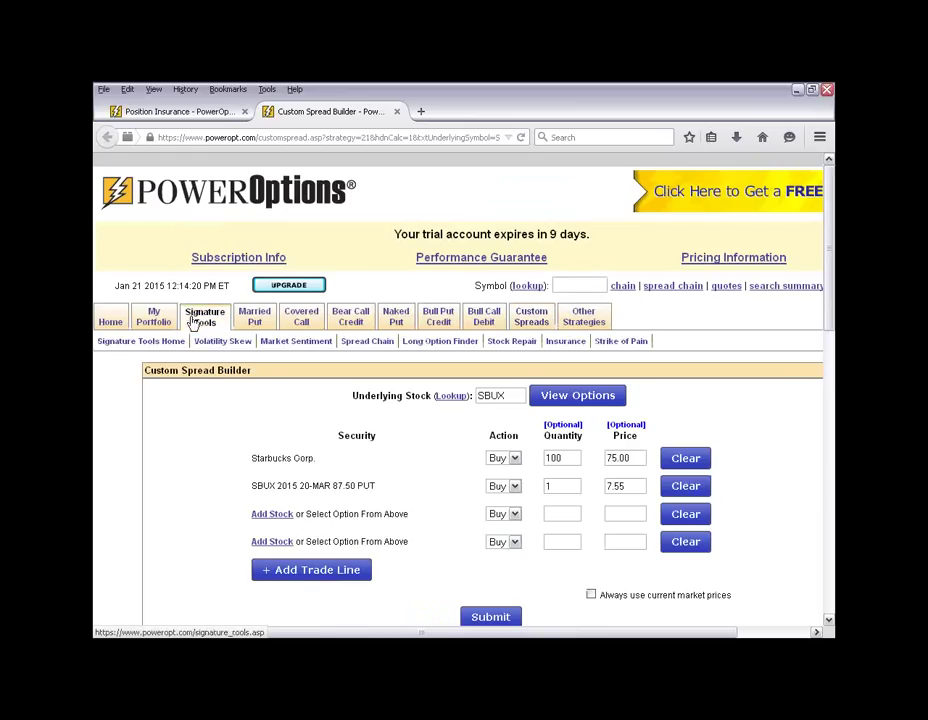
pyautogui.click(211, 321)
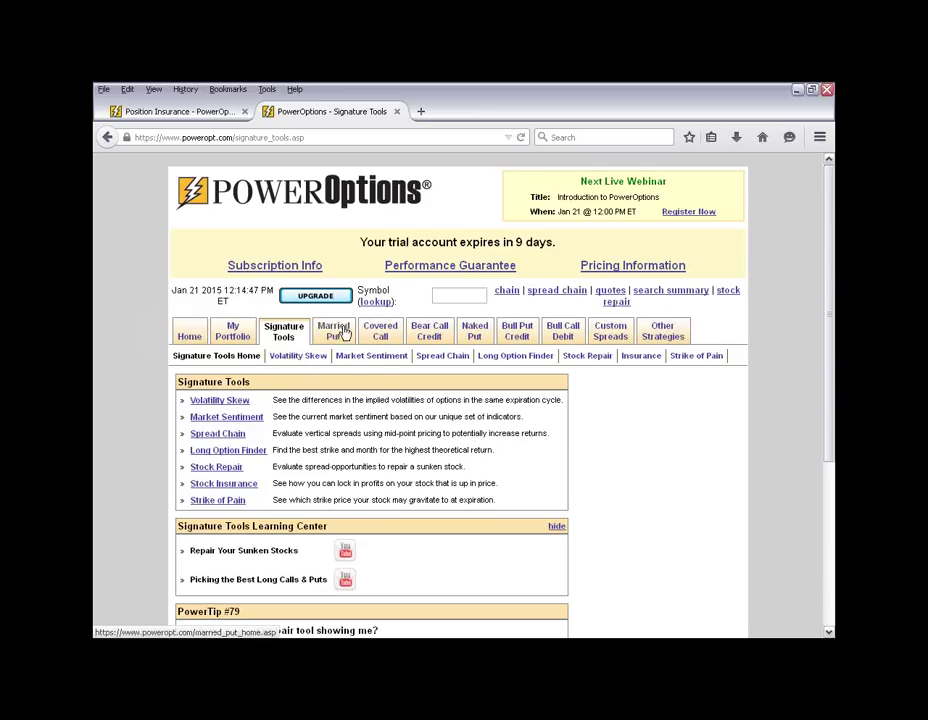
# - Preview the Covered Call and Bull Put Credit links, and open the Menu Configuration page of Other Strategies
pyautogui.moveTo(378, 334)
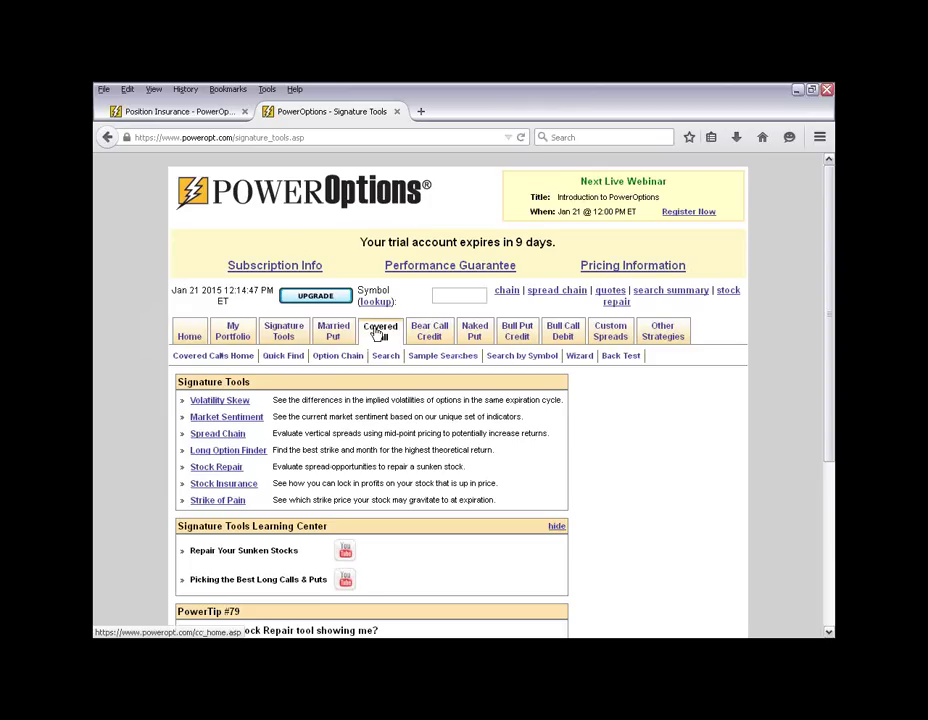
pyautogui.moveTo(552, 338)
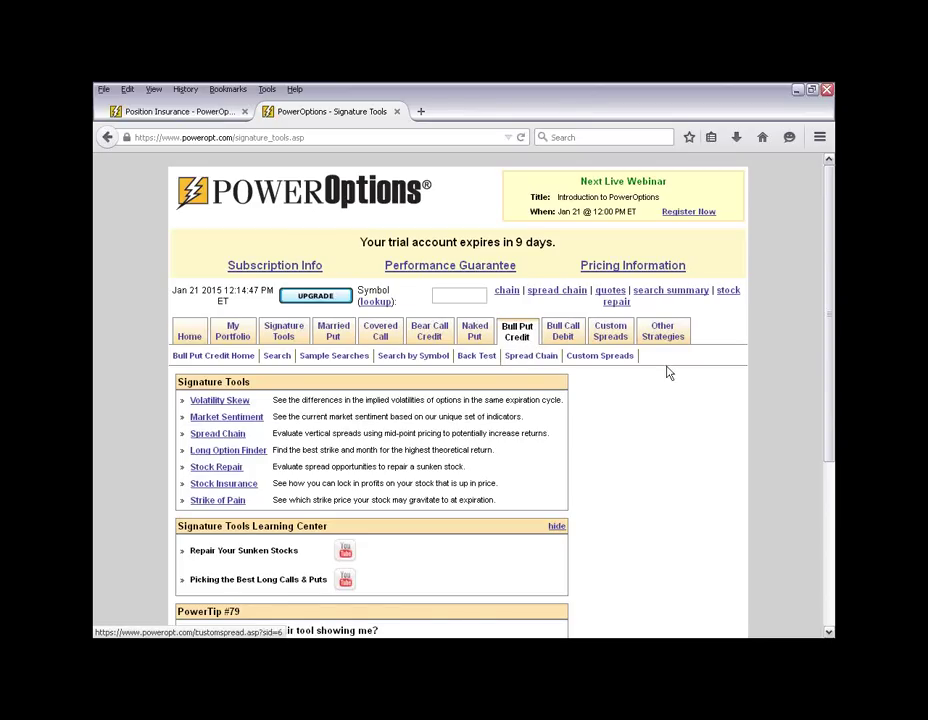
pyautogui.click(675, 334)
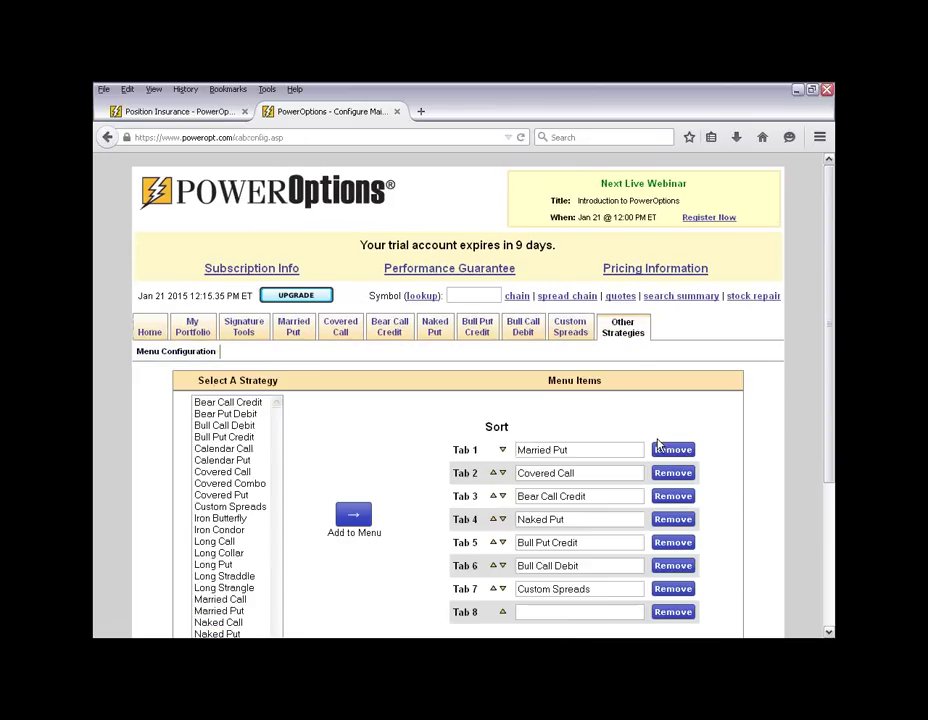
pyautogui.scroll(-2, 600, 445)
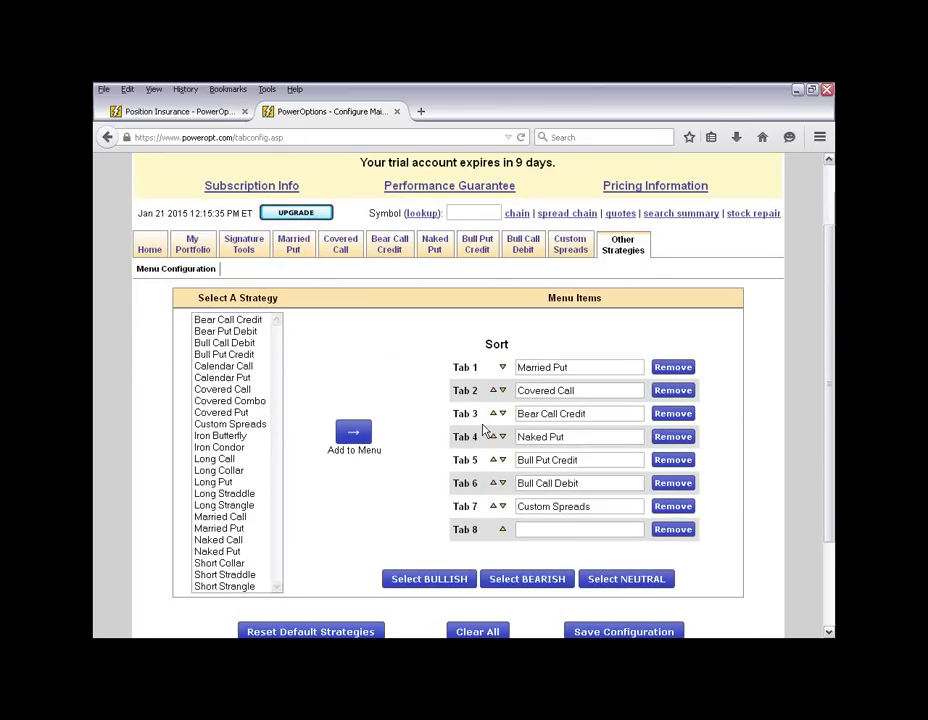
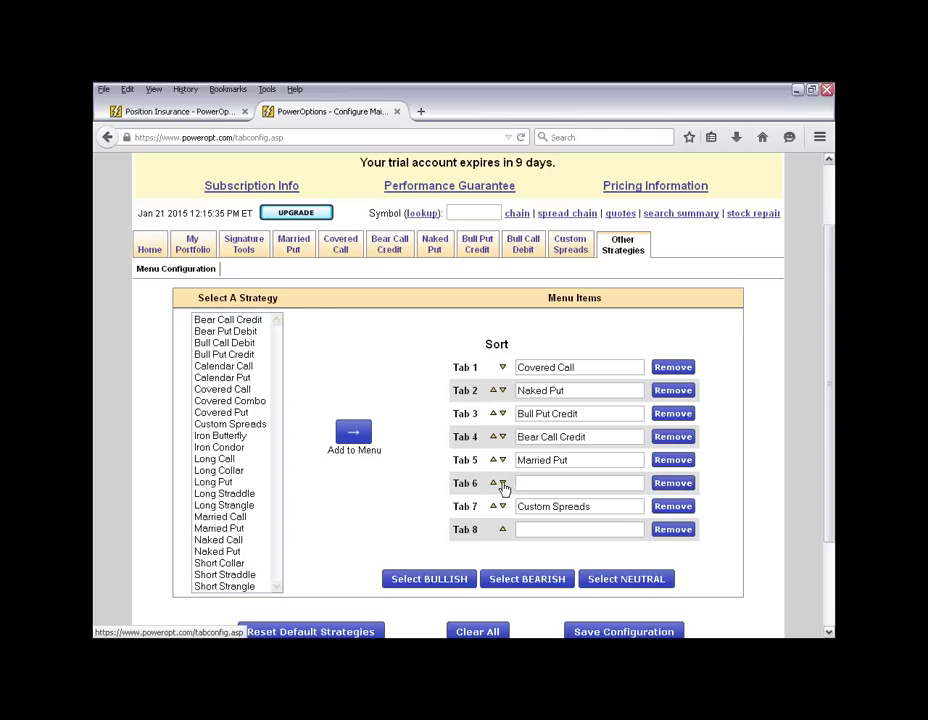
# - Move Custom Spreads down to Tab 8 and Married Put down to Tab 7 in the strategy menu order
pyautogui.click(502, 460)
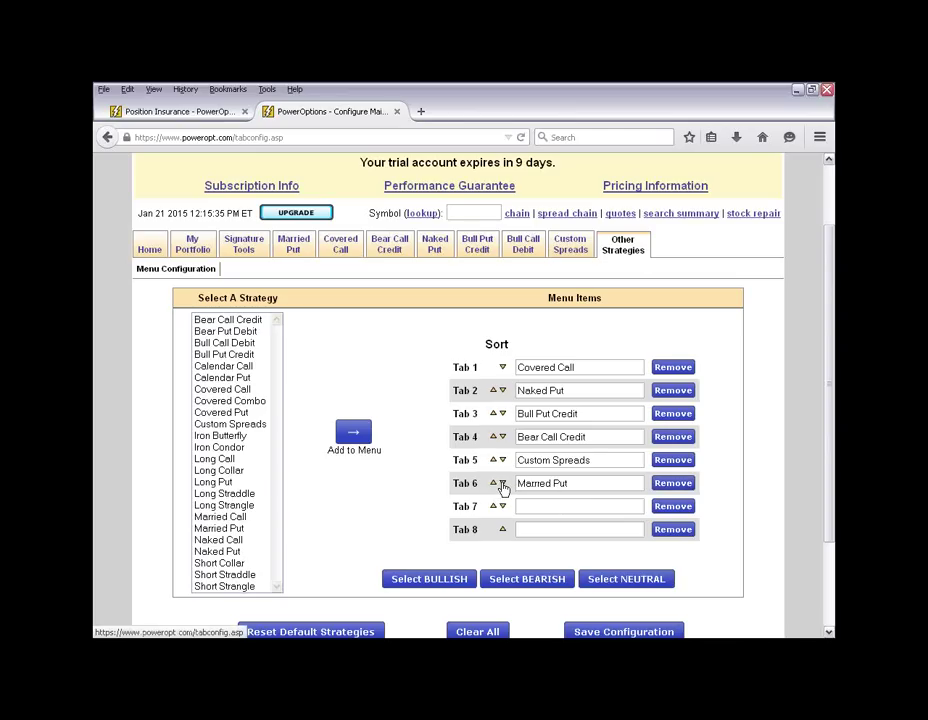
pyautogui.click(502, 461)
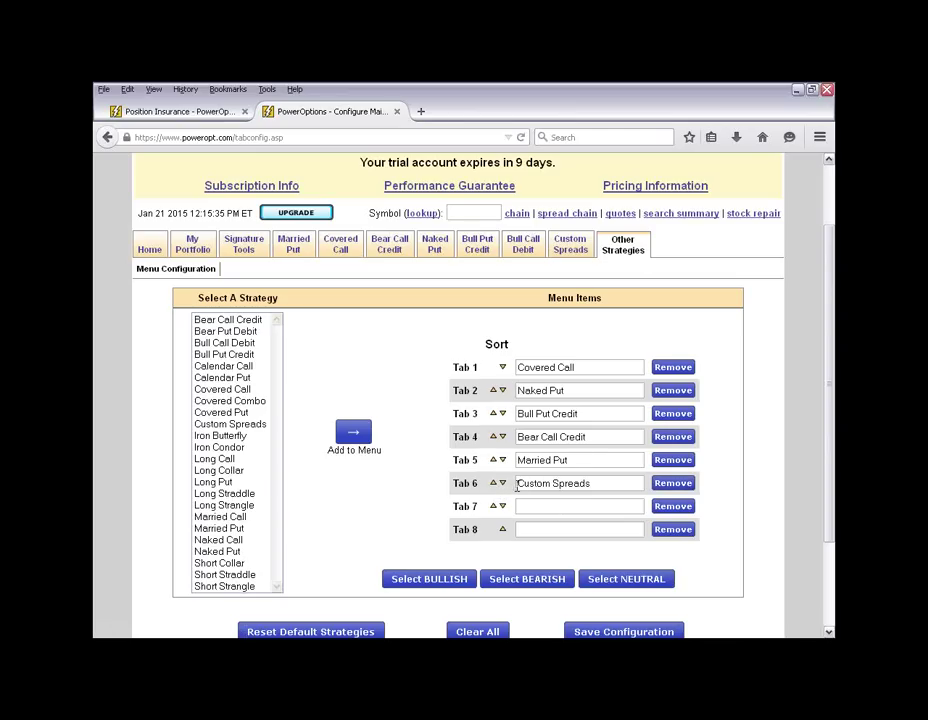
pyautogui.click(502, 483)
pyautogui.click(502, 460)
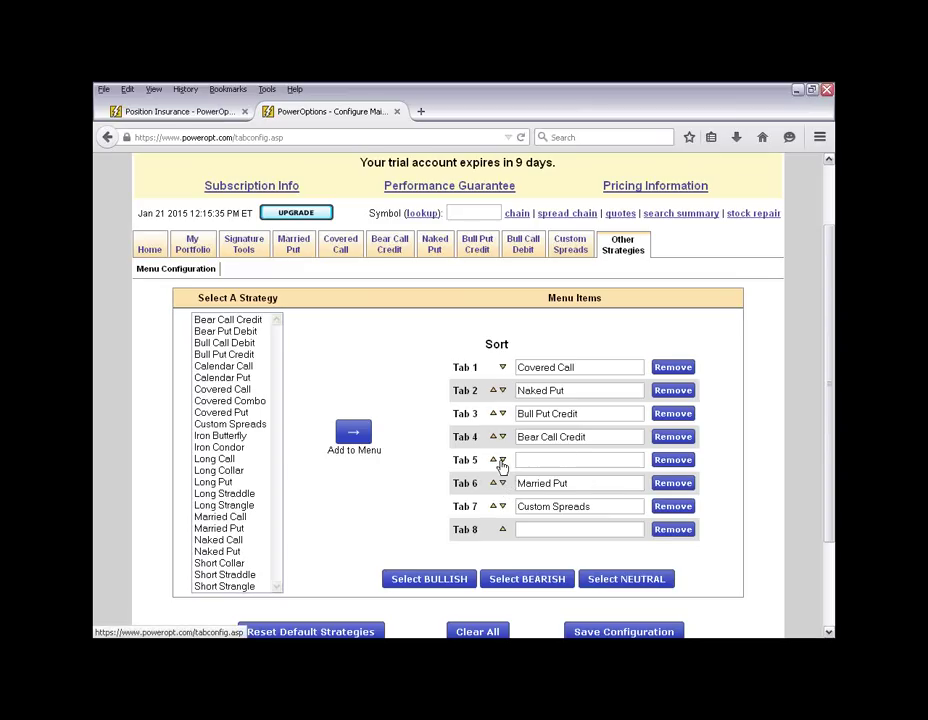
pyautogui.click(502, 506)
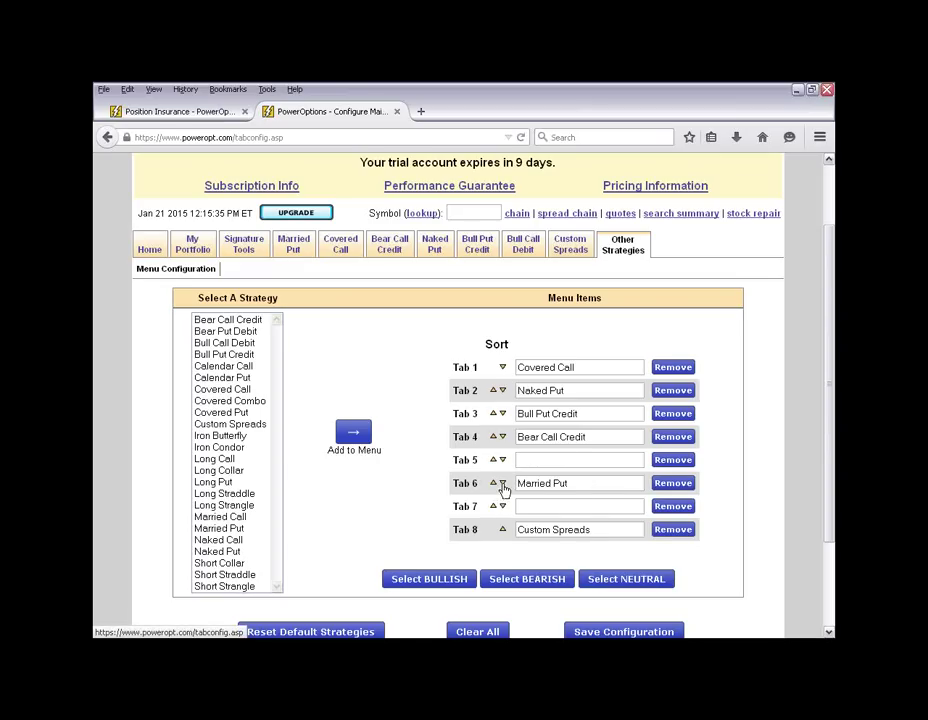
pyautogui.click(503, 483)
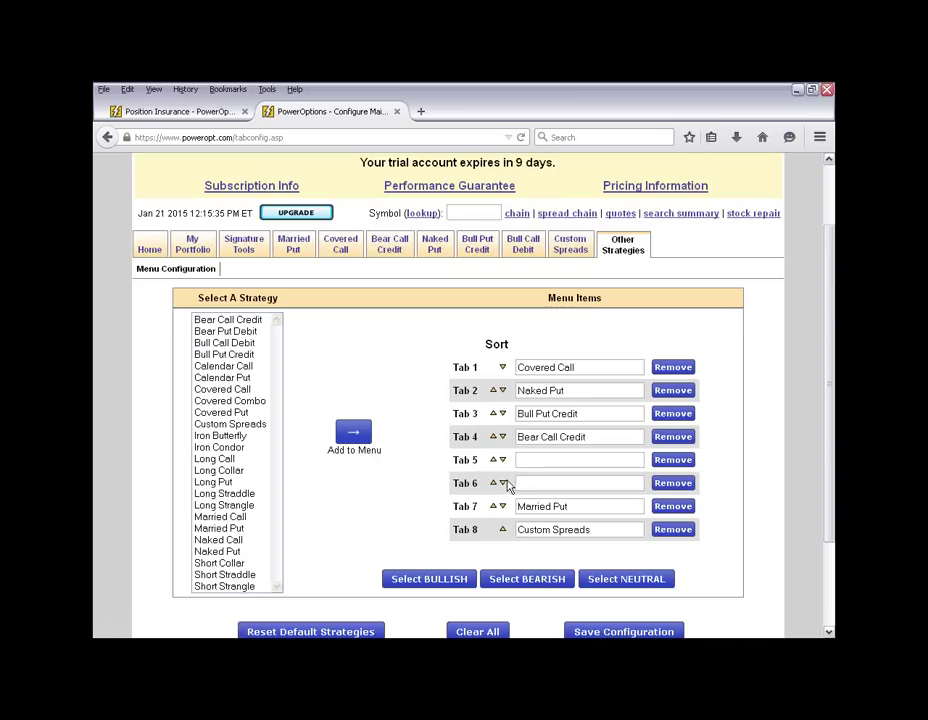
# - Add Long Call to the menu as Tab 5 and move Married Put up to Tab 6
pyautogui.click(216, 458)
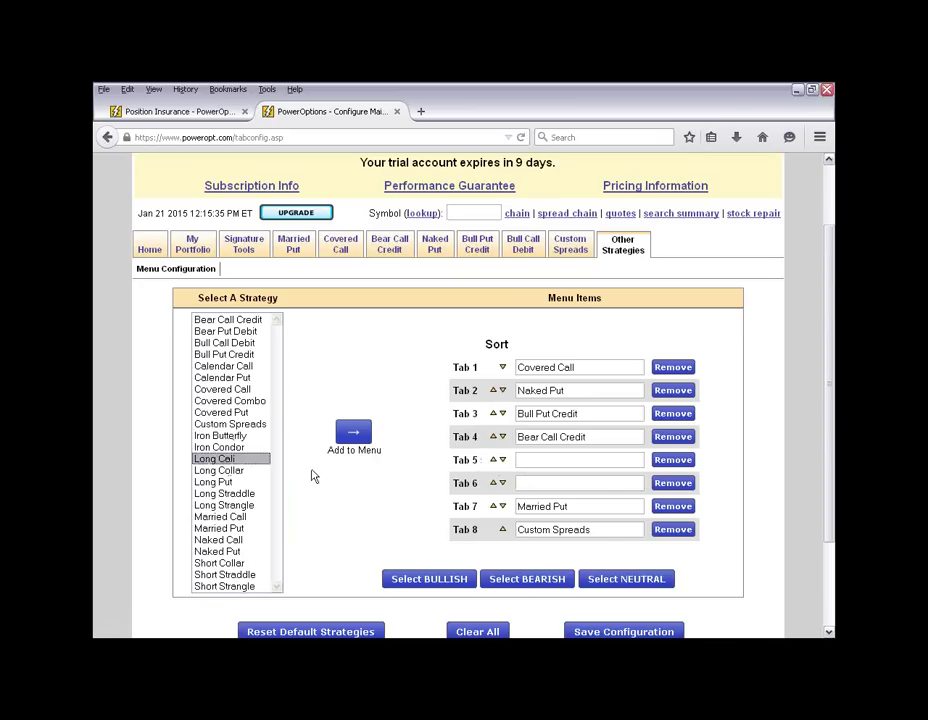
pyautogui.click(350, 433)
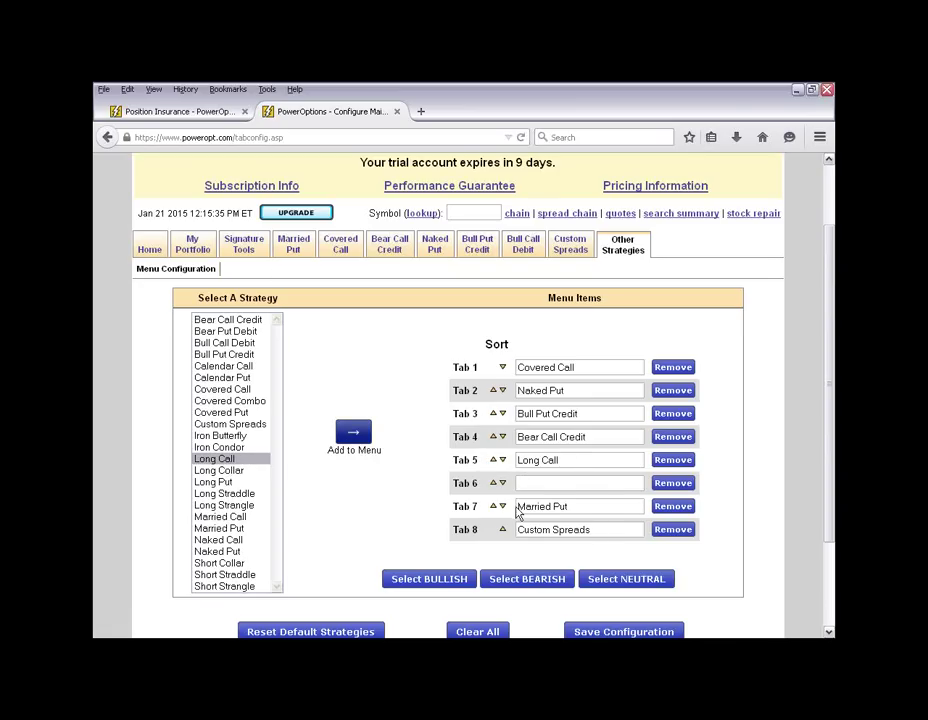
pyautogui.click(494, 506)
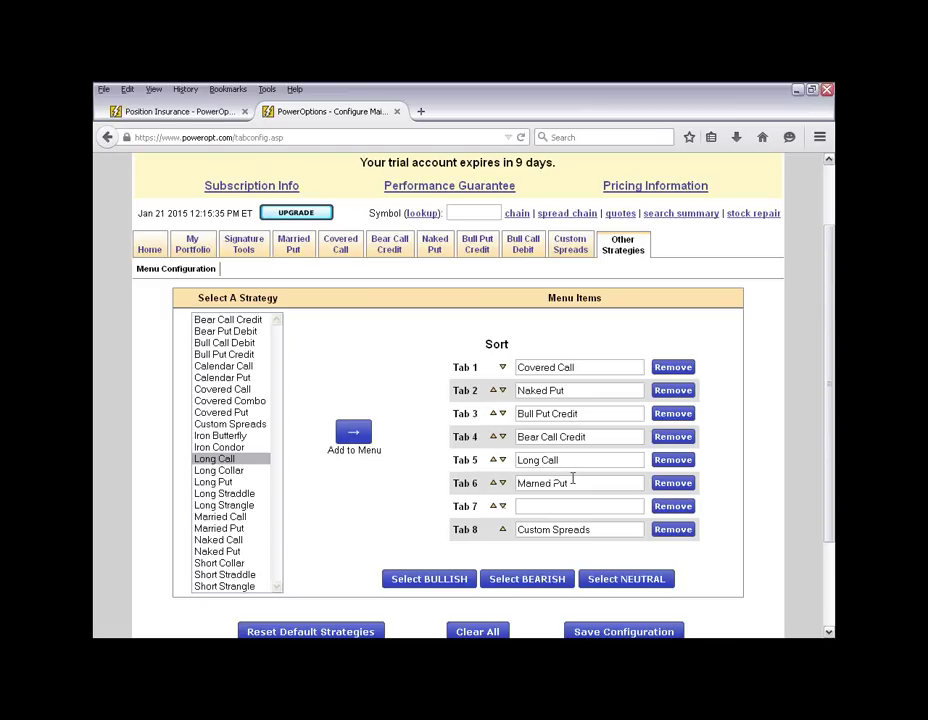
# - Add Calendar Call to the menu as Tab 7 and save the menu configuration
pyautogui.click(226, 366)
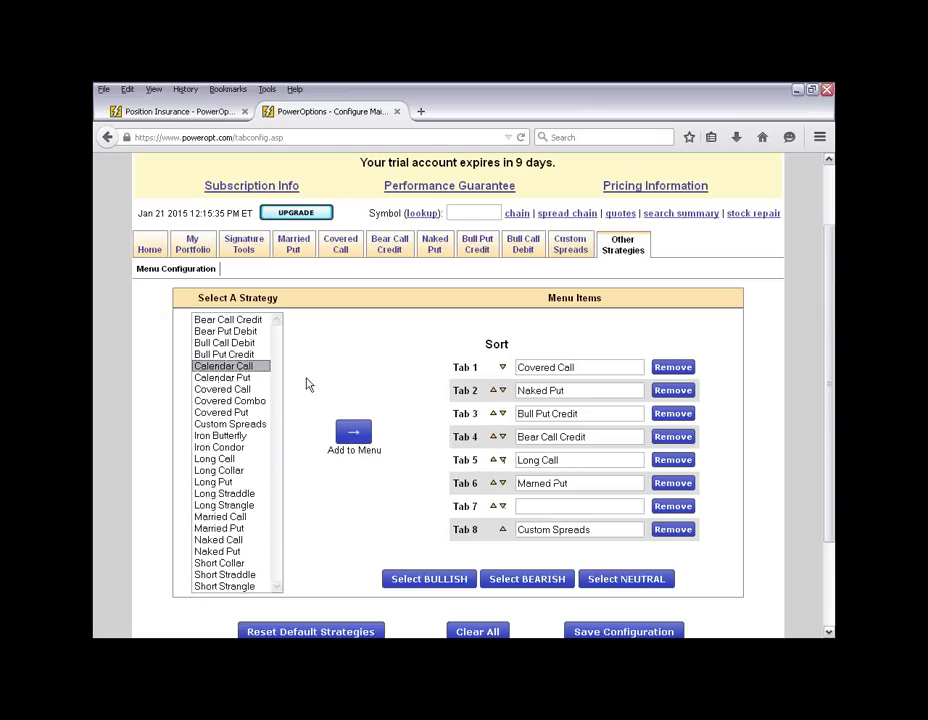
pyautogui.click(343, 438)
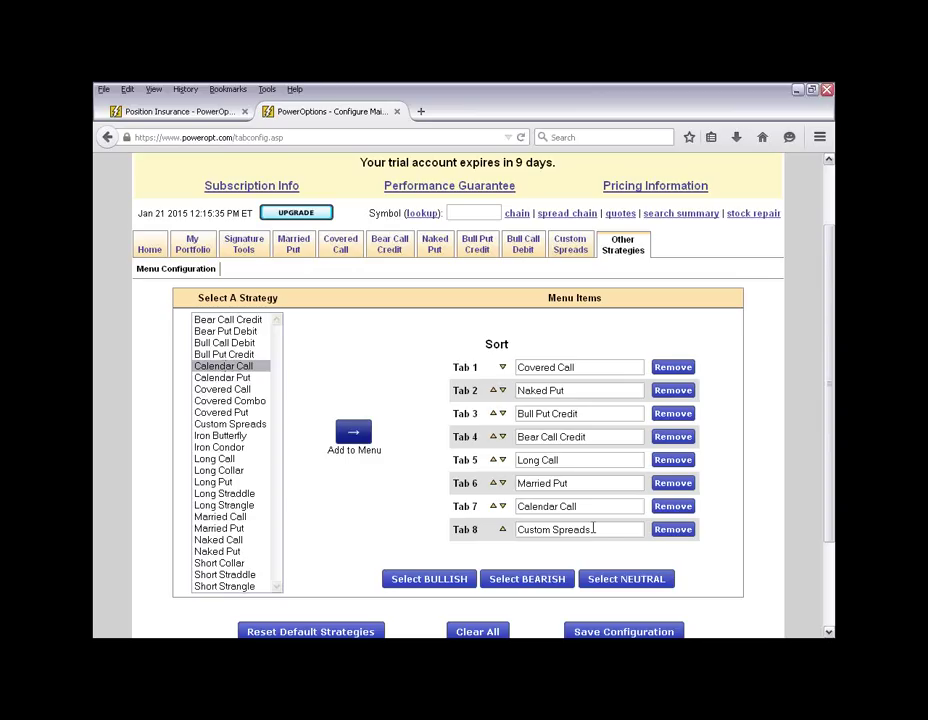
pyautogui.scroll(-2, 720, 541)
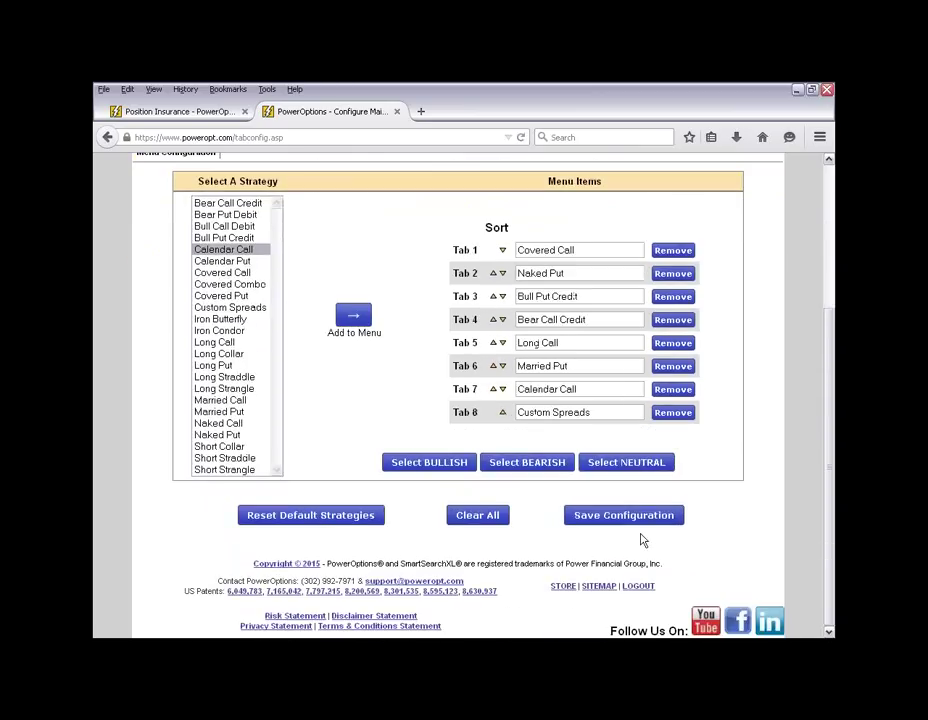
pyautogui.click(640, 518)
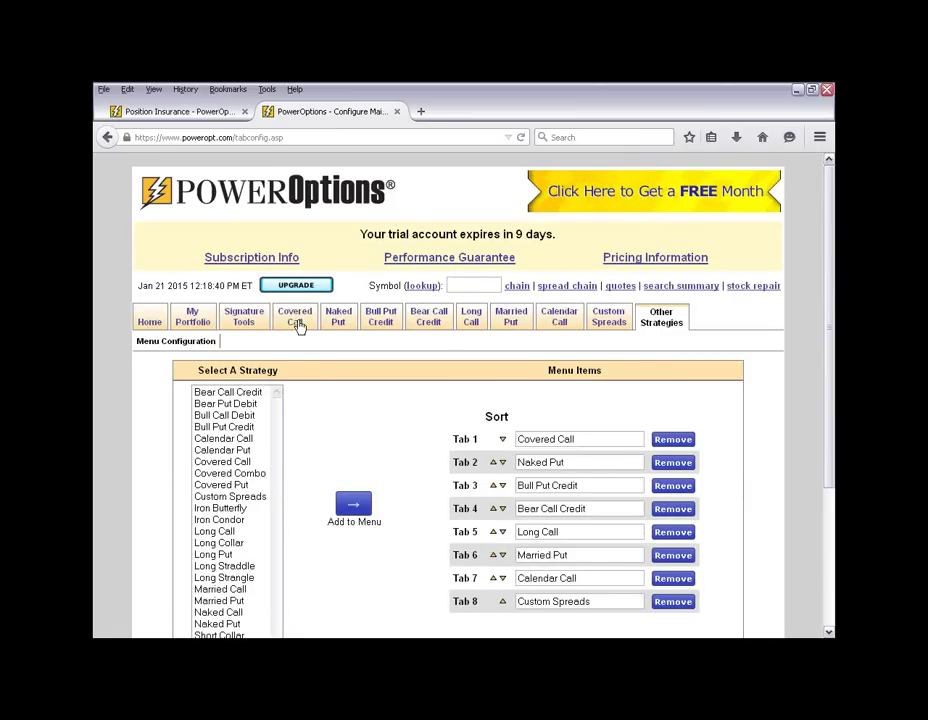
# - Preview the Covered Call, Bull Put Credit and Long Call submenus, and open the Covered Calls Home page
pyautogui.moveTo(298, 327)
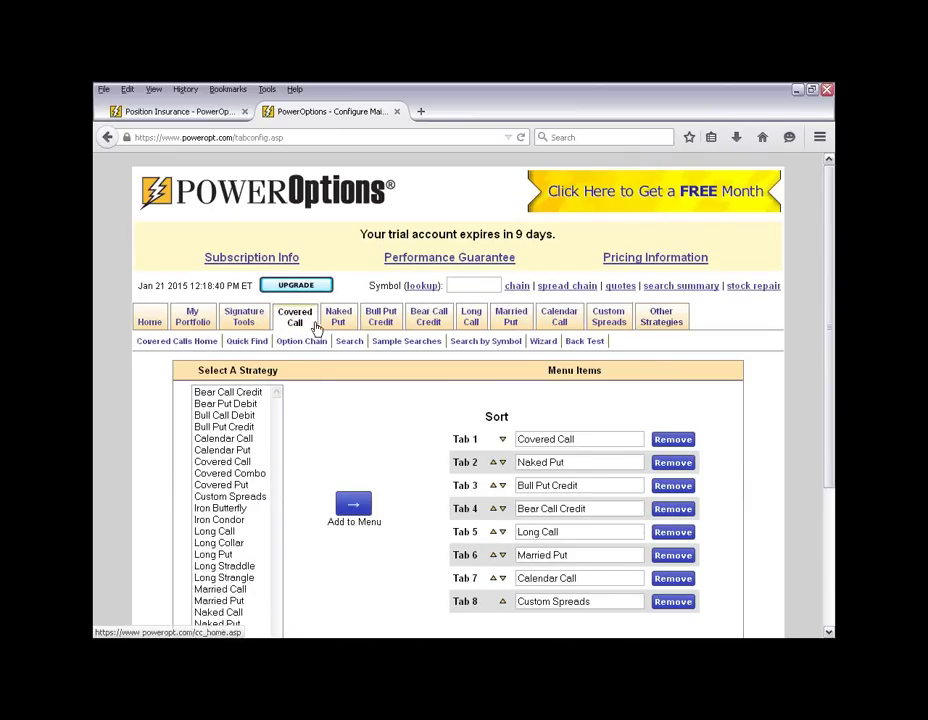
pyautogui.moveTo(339, 320)
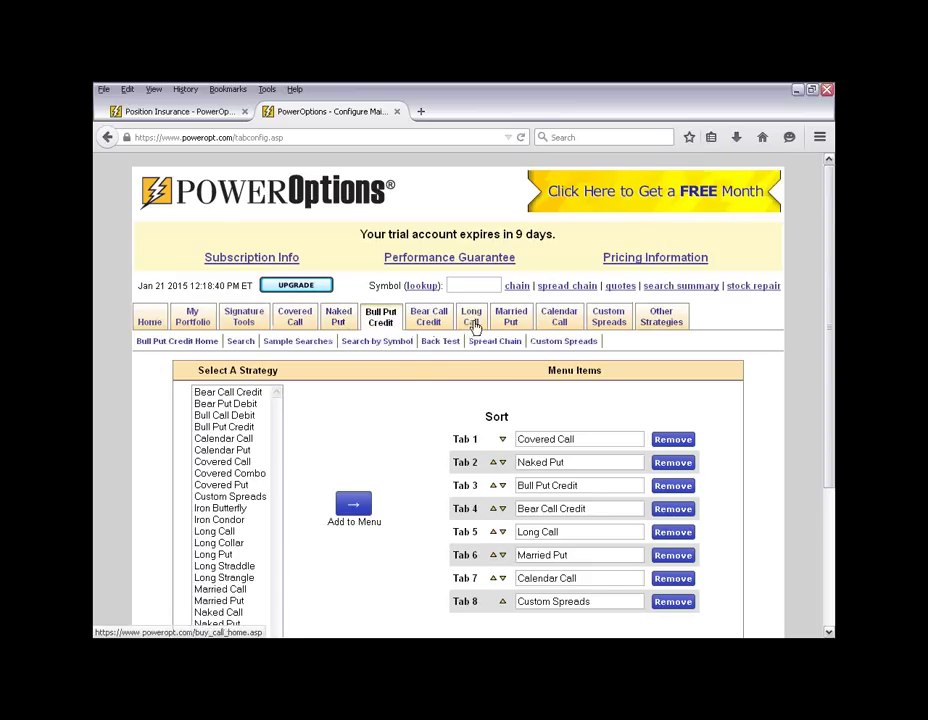
pyautogui.moveTo(471, 320)
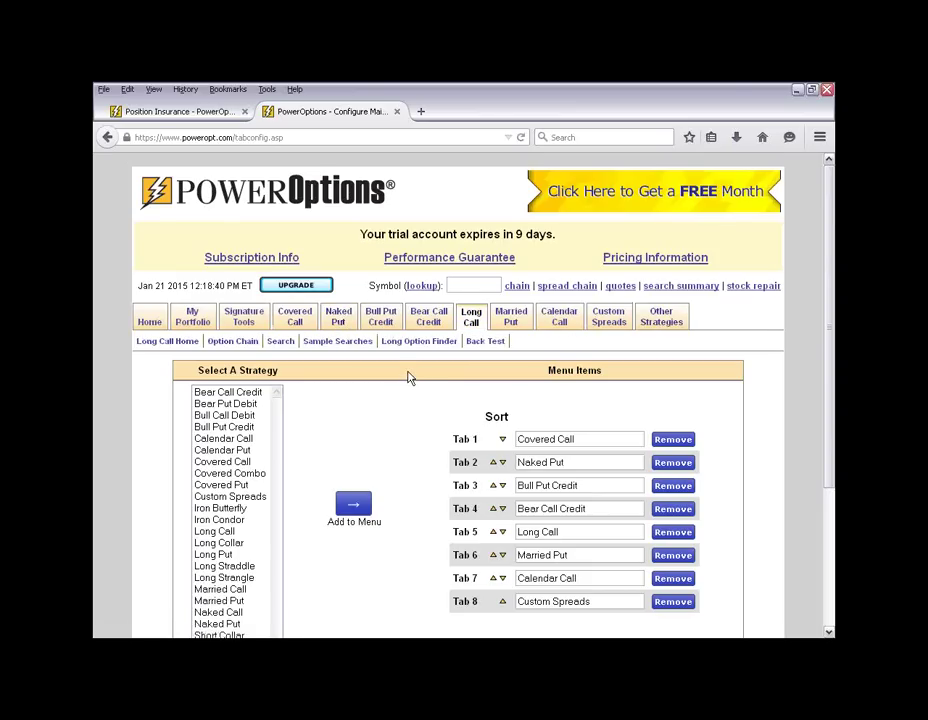
pyautogui.click(295, 318)
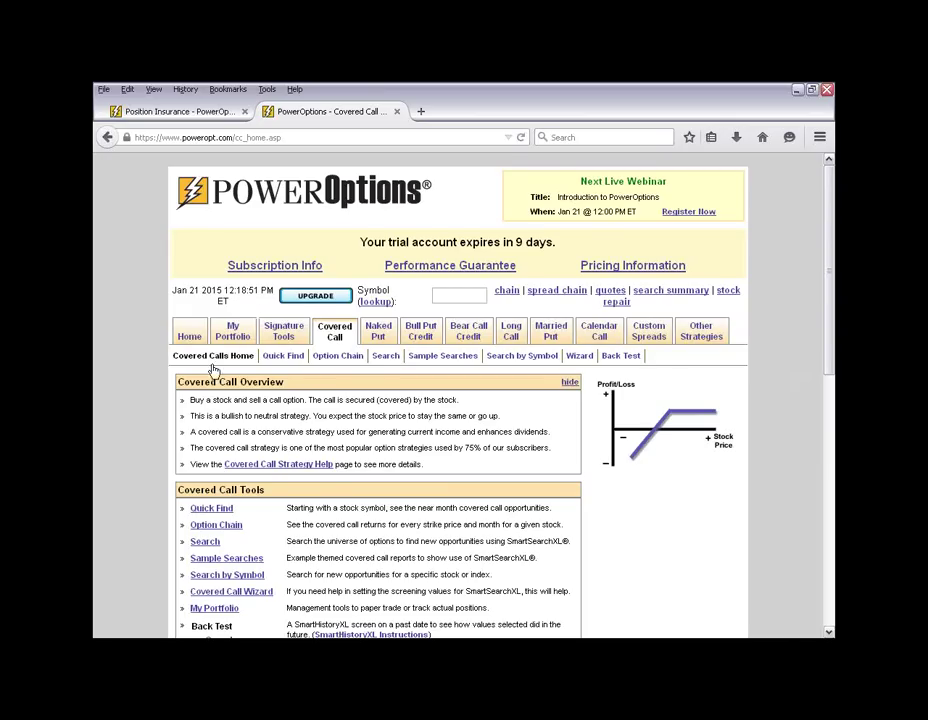
pyautogui.scroll(-2, 398, 435)
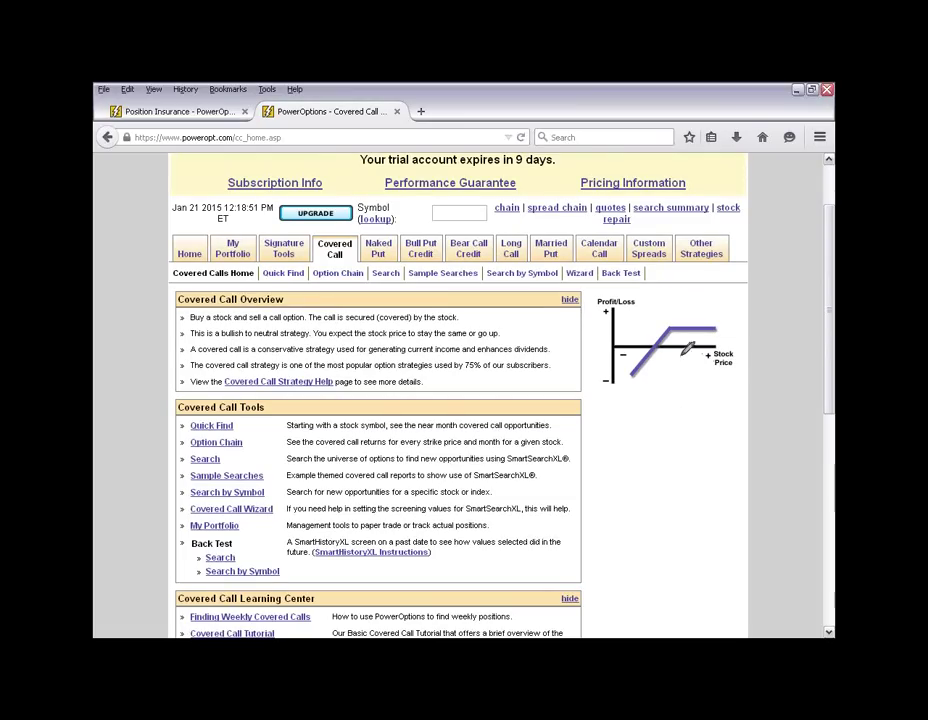
# - Annotate the covered call profit/loss diagram with a freehand border, arrows and handwritten notes along its flat and sloping sections
pyautogui.moveTo(601, 301)
pyautogui.mouseDown()
pyautogui.moveTo(598, 392)
pyautogui.moveTo(728, 395)
pyautogui.mouseUp()
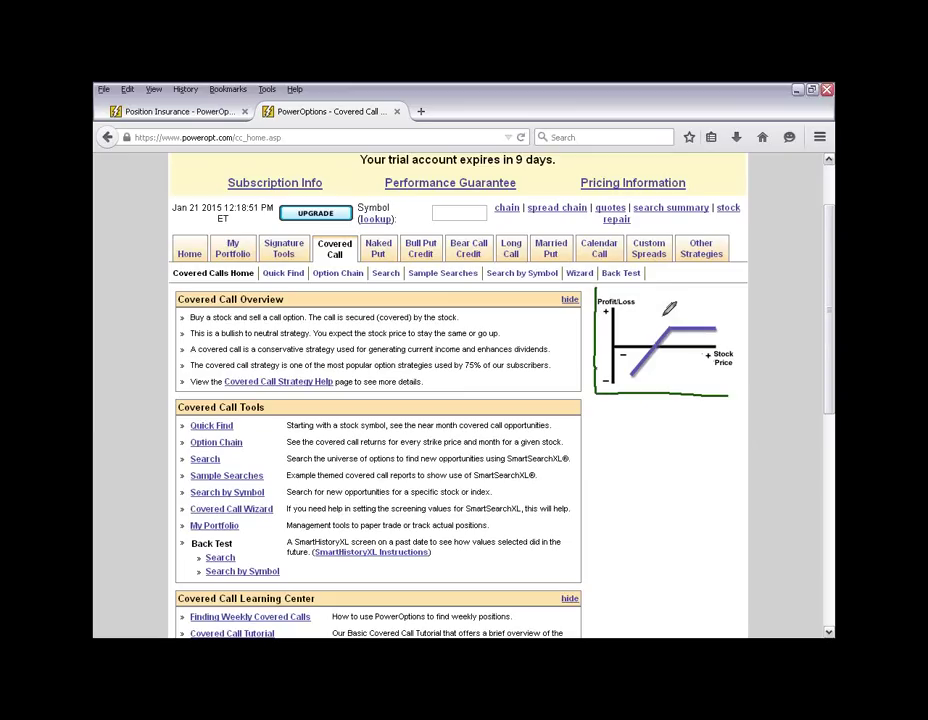
pyautogui.moveTo(670, 317); pyautogui.dragTo(714, 308)
pyautogui.moveTo(665, 320); pyautogui.dragTo(614, 377)
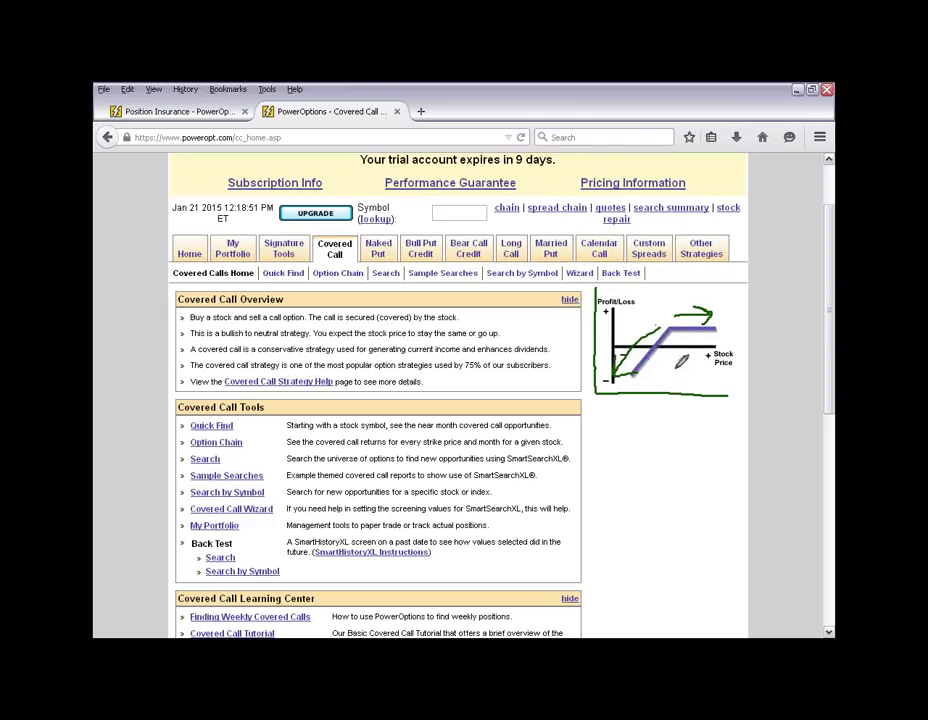
pyautogui.moveTo(685, 281)
pyautogui.mouseDown()
pyautogui.moveTo(690, 300)
pyautogui.moveTo(718, 278)
pyautogui.moveTo(700, 290)
pyautogui.moveTo(712, 300)
pyautogui.moveTo(705, 315)
pyautogui.moveTo(712, 295)
pyautogui.mouseUp()
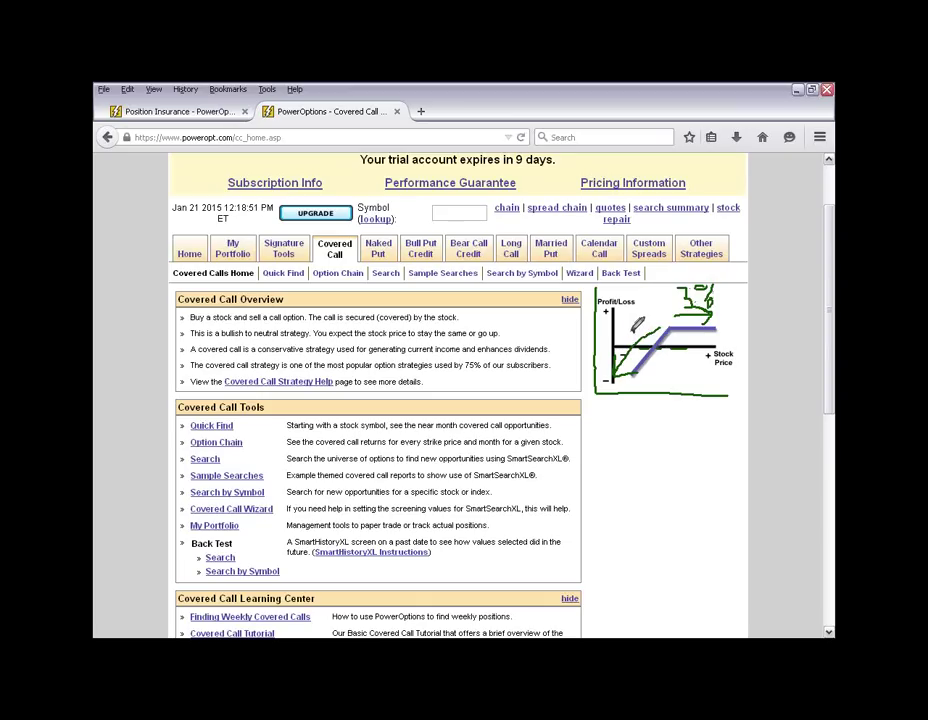
pyautogui.moveTo(637, 326)
pyautogui.mouseDown()
pyautogui.moveTo(628, 334)
pyautogui.moveTo(638, 330)
pyautogui.moveTo(643, 340)
pyautogui.mouseUp()
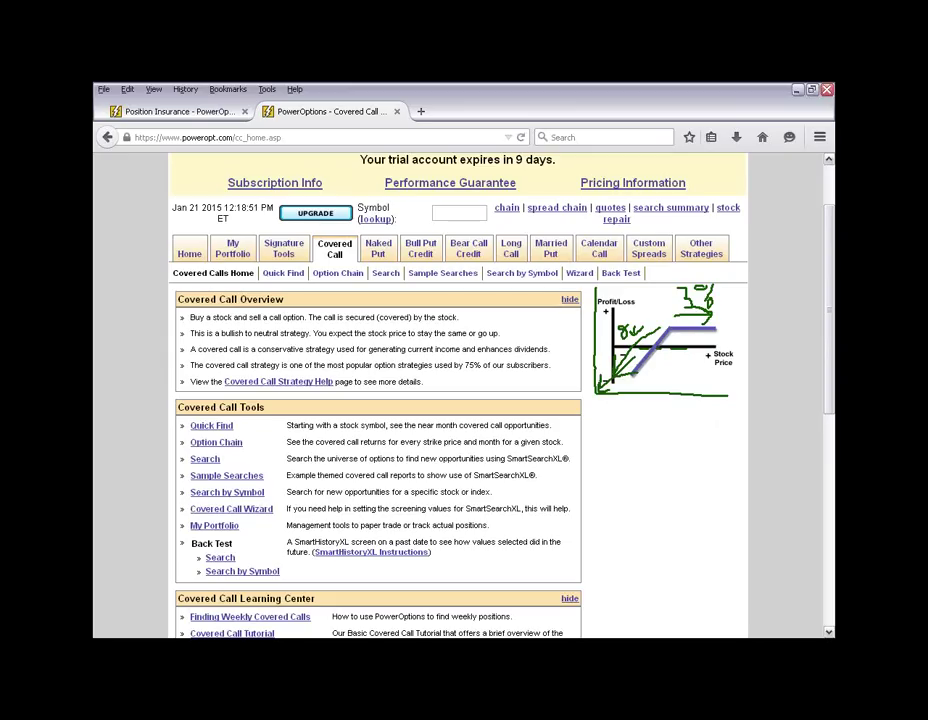
# - Bracket the Covered Call Overview and Tools sections, underline the Strategy Help link, and mark the Quick Find, Option Chain, Search and Sample Searches links
pyautogui.moveTo(172, 287)
pyautogui.mouseDown()
pyautogui.moveTo(150, 335)
pyautogui.moveTo(165, 397)
pyautogui.mouseUp()
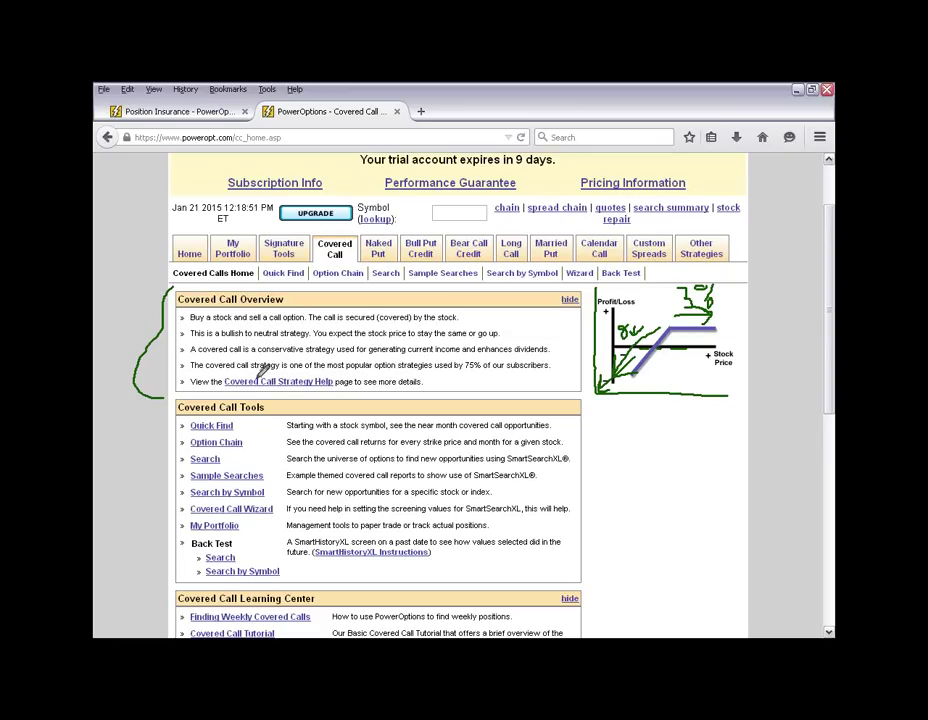
pyautogui.moveTo(224, 389); pyautogui.dragTo(332, 389)
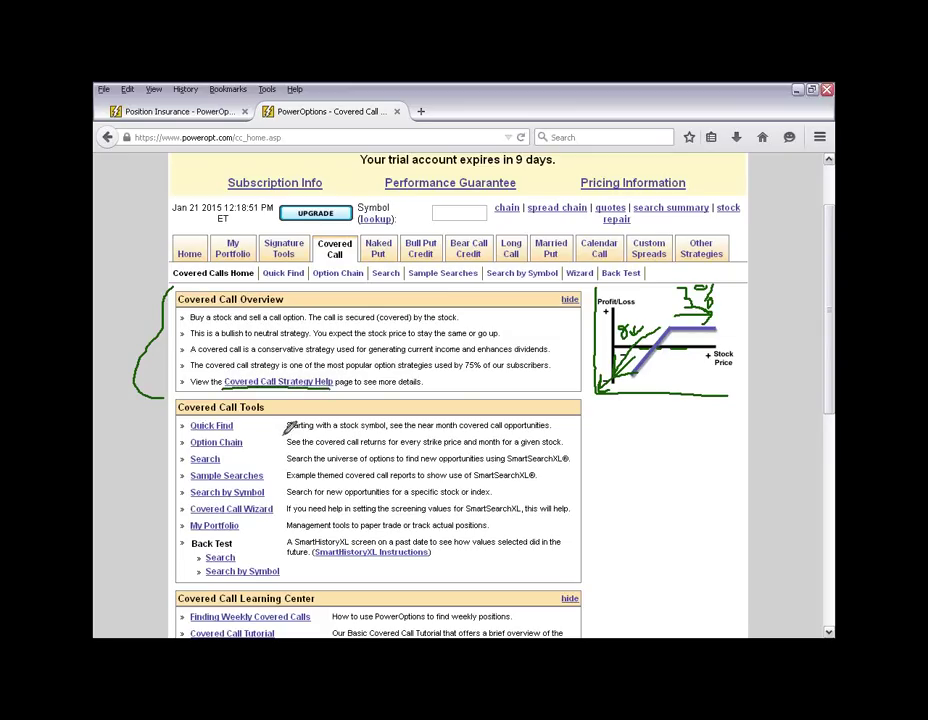
pyautogui.moveTo(172, 395)
pyautogui.mouseDown()
pyautogui.moveTo(160, 536)
pyautogui.moveTo(185, 571)
pyautogui.mouseUp()
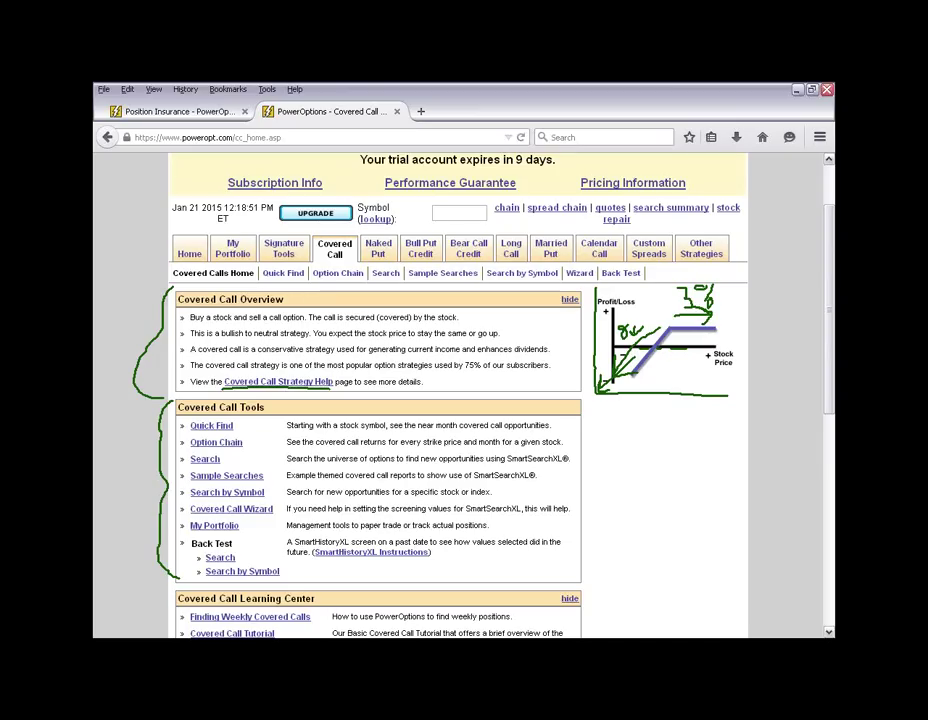
pyautogui.moveTo(300, 265)
pyautogui.mouseDown()
pyautogui.moveTo(262, 276)
pyautogui.moveTo(308, 285)
pyautogui.moveTo(324, 262)
pyautogui.mouseUp()
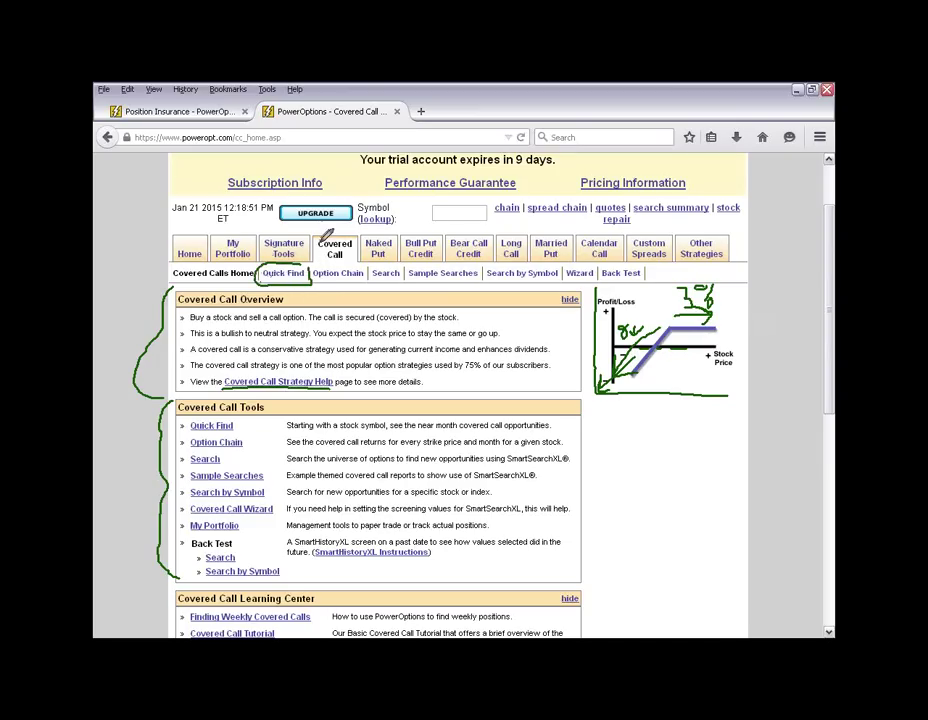
pyautogui.moveTo(313, 281); pyautogui.dragTo(478, 281)
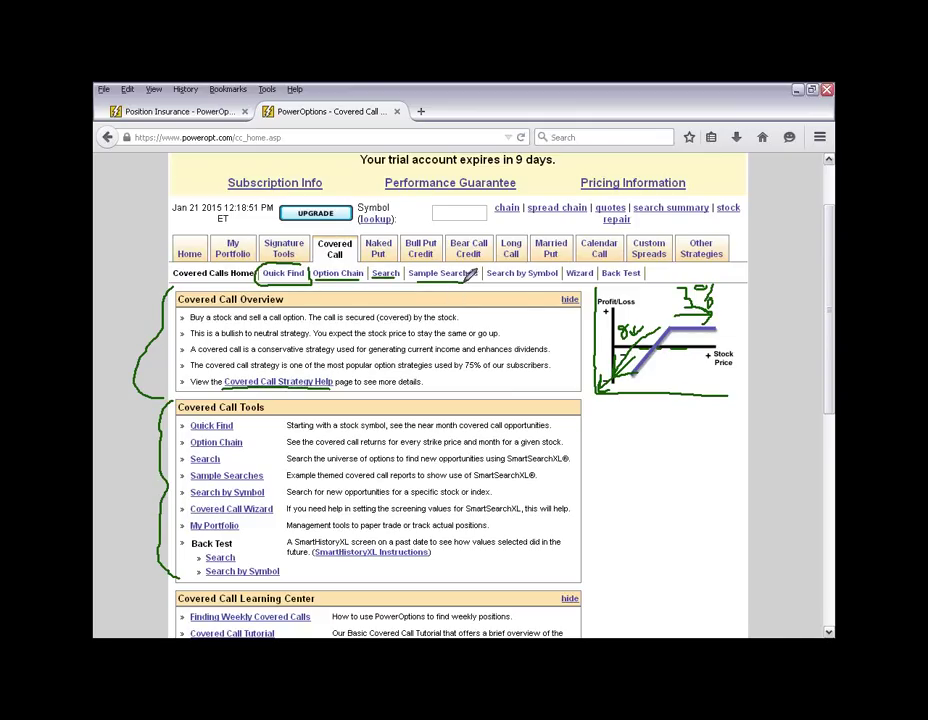
pyautogui.moveTo(559, 410)
pyautogui.mouseDown()
pyautogui.moveTo(575, 428)
pyautogui.moveTo(580, 475)
pyautogui.moveTo(582, 522)
pyautogui.moveTo(565, 547)
pyautogui.mouseUp()
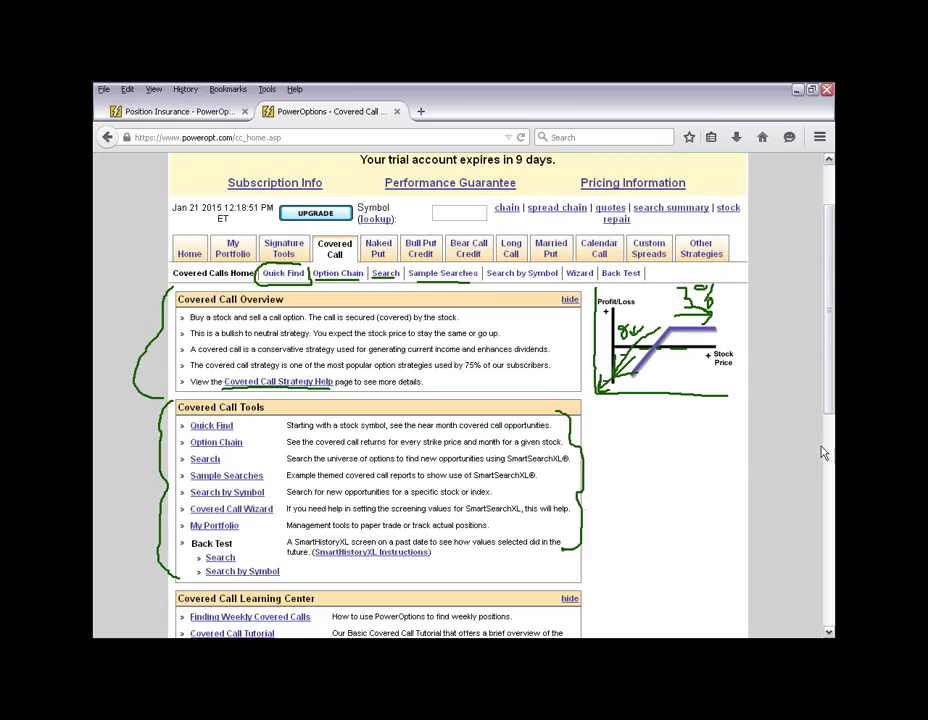
# - Review the Covered Call Learning Center topics, and highlight the Quick Find, Search by Symbol and Option Chain links
pyautogui.scroll(-5, 673, 480)
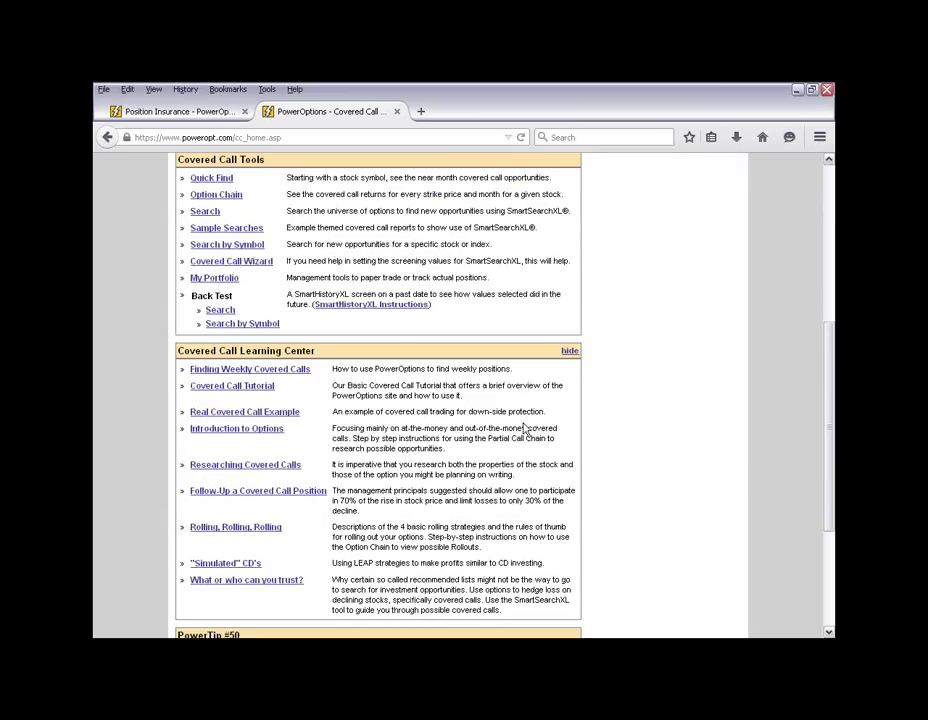
pyautogui.scroll(-2, 557, 428)
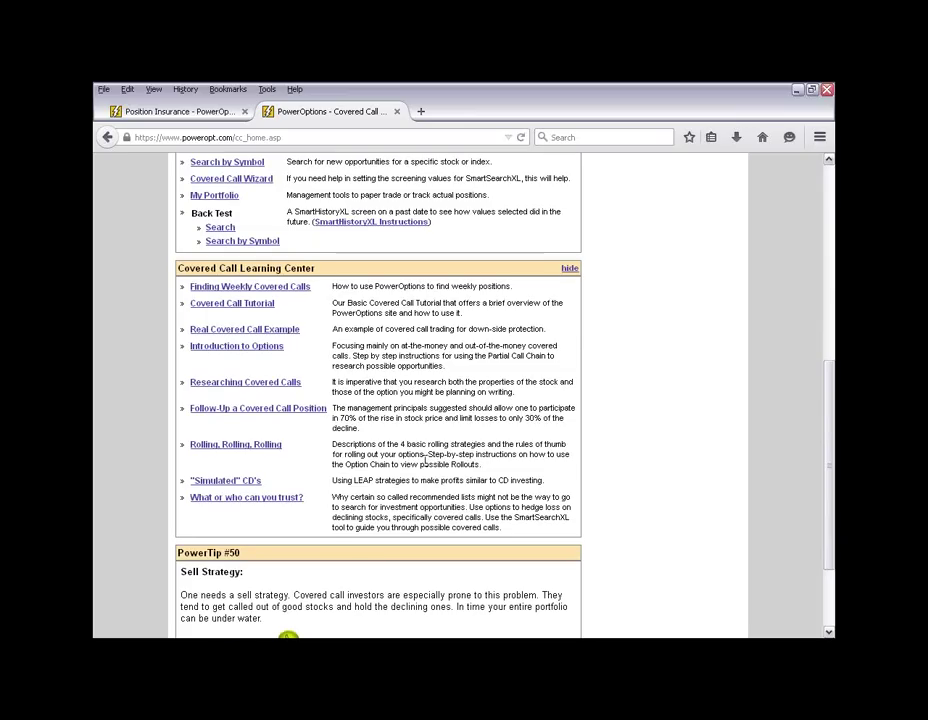
pyautogui.scroll(7, 617, 435)
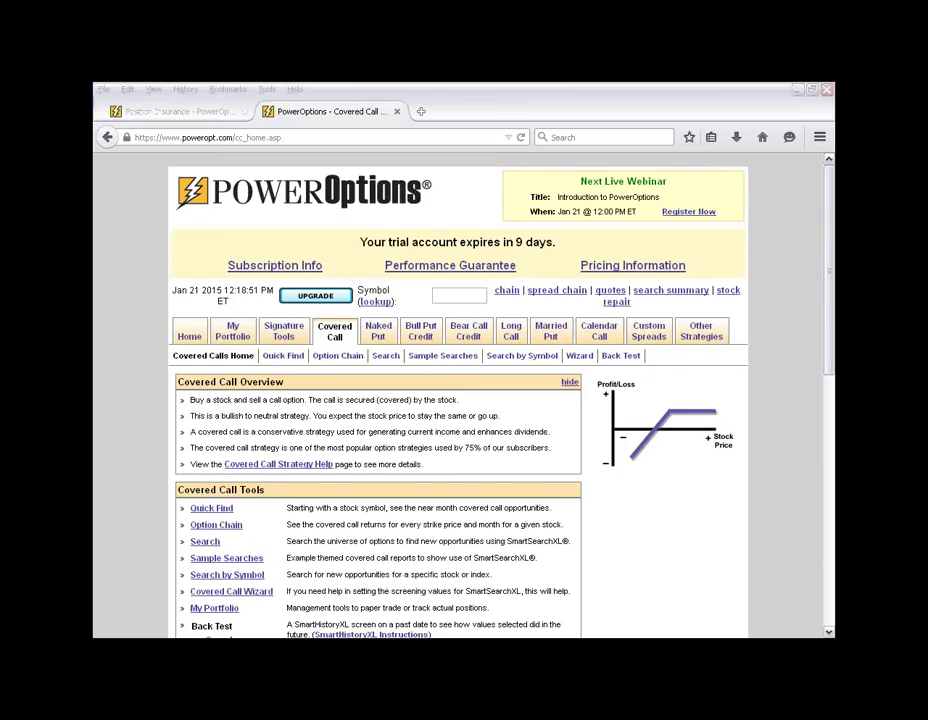
pyautogui.moveTo(263, 355); pyautogui.dragTo(305, 355)
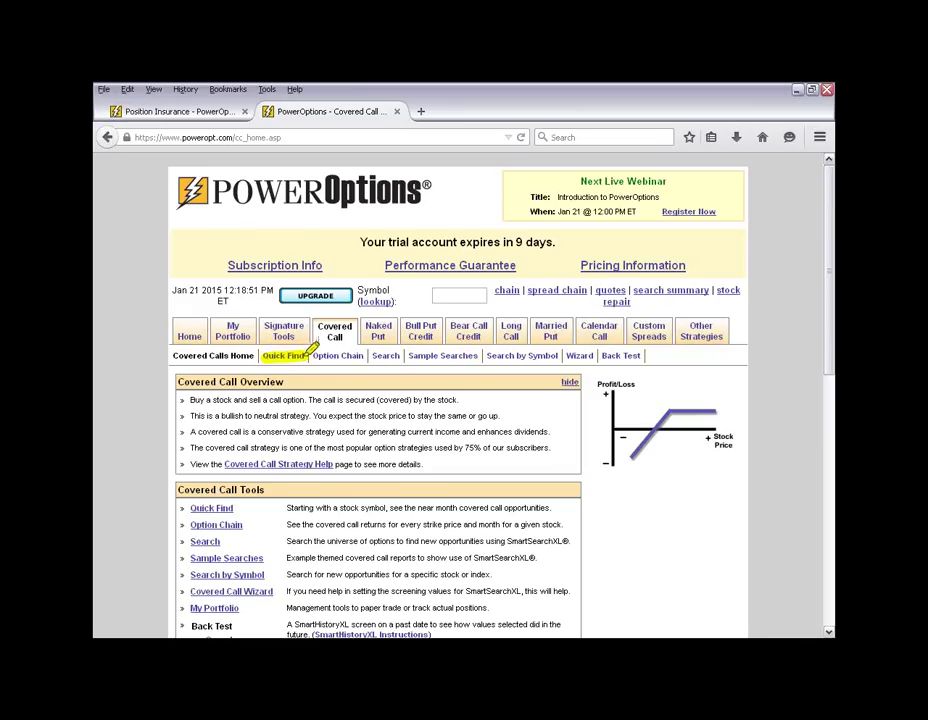
pyautogui.moveTo(487, 356); pyautogui.dragTo(557, 356)
pyautogui.moveTo(312, 356); pyautogui.dragTo(364, 356)
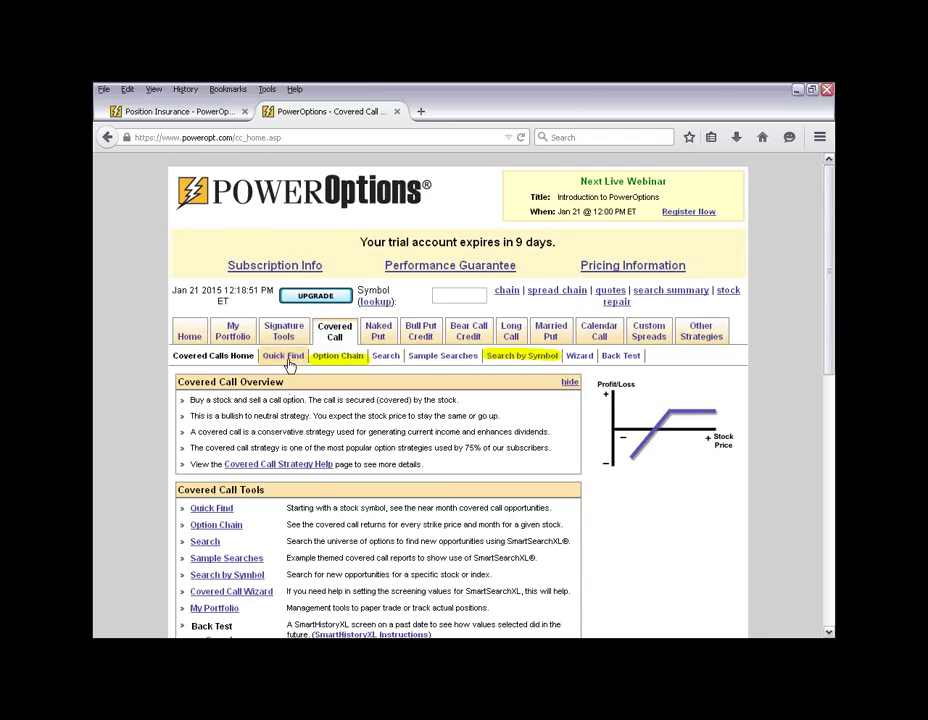
# - Open the covered call Quick Find tool and generate a Money on the Table report for 100 shares of SBUX with Neutral sentiment
pyautogui.click(283, 356)
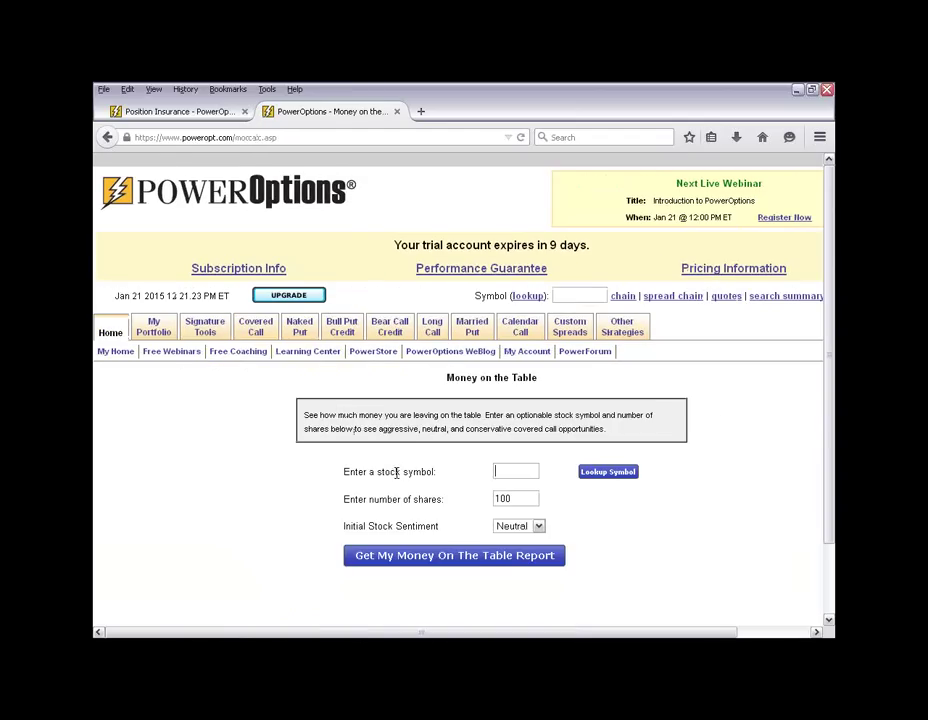
pyautogui.write('SBUX')
pyautogui.scroll(-2, 594, 552)
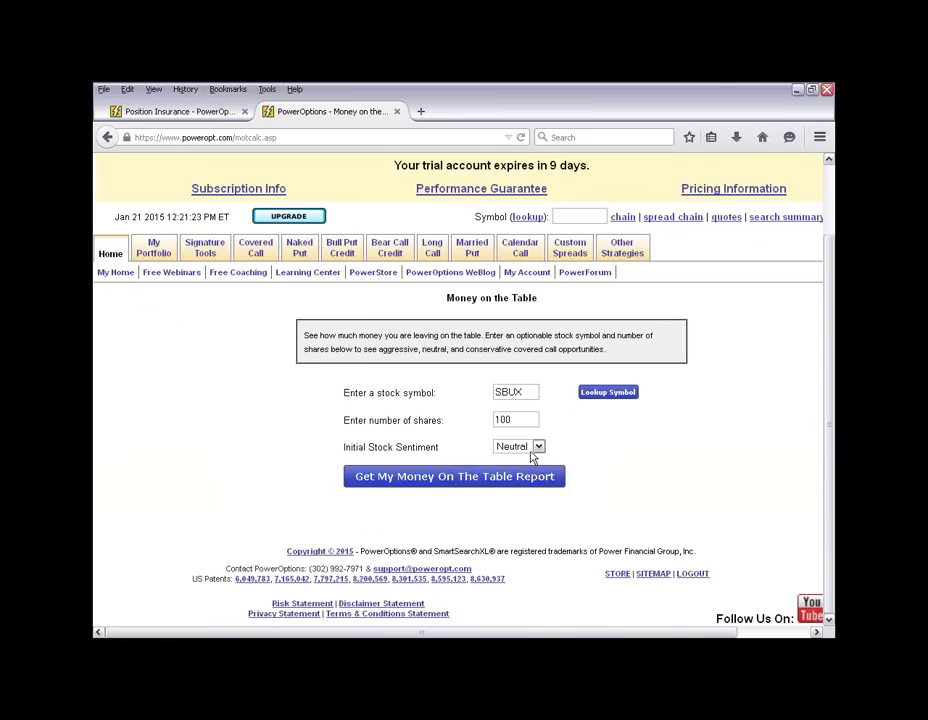
pyautogui.click(536, 447)
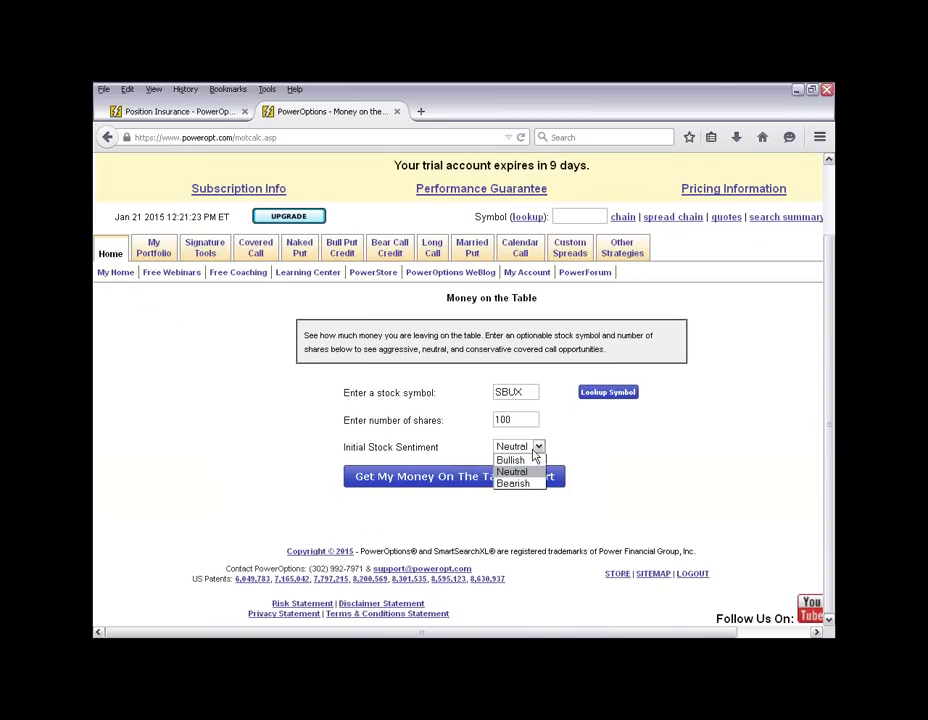
pyautogui.click(512, 470)
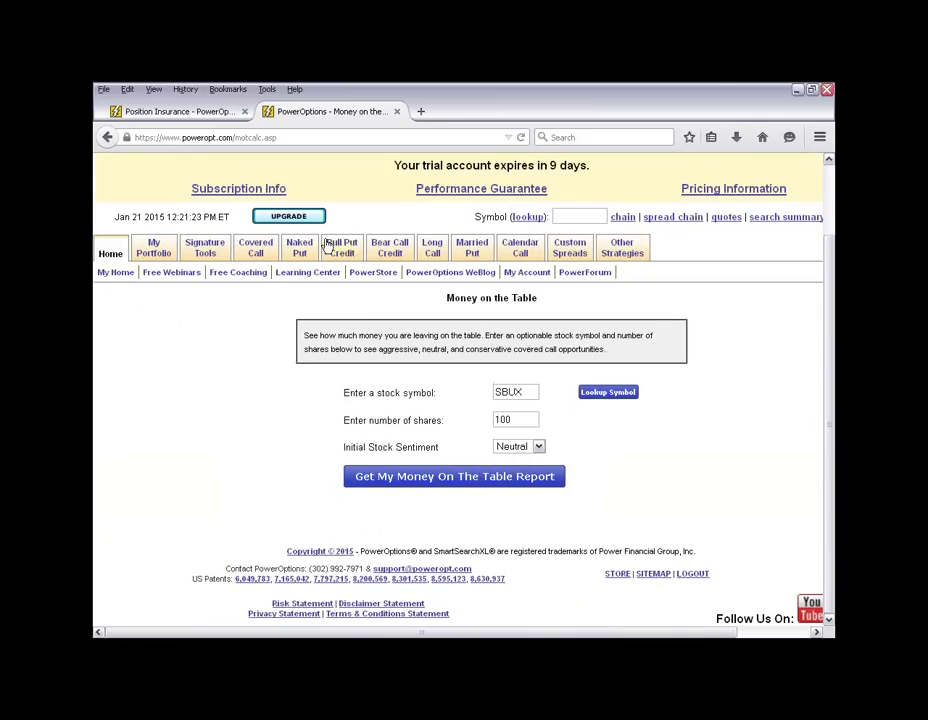
pyautogui.click(433, 484)
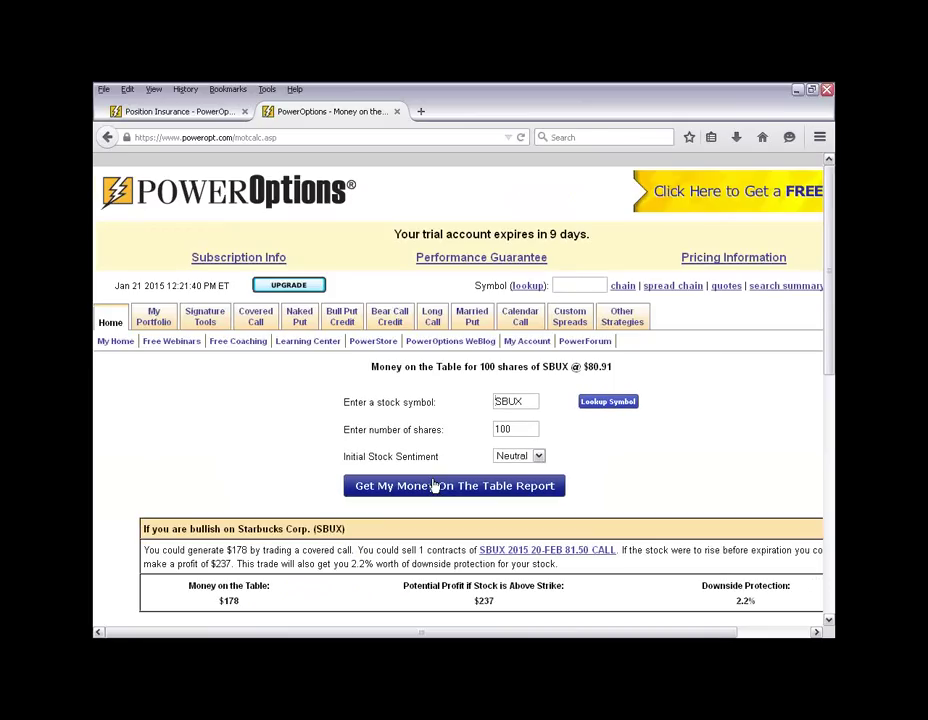
# - Review the bullish SBUX section of the report, marking its money on the table, potential profit and downside protection figures
pyautogui.moveTo(474, 320)
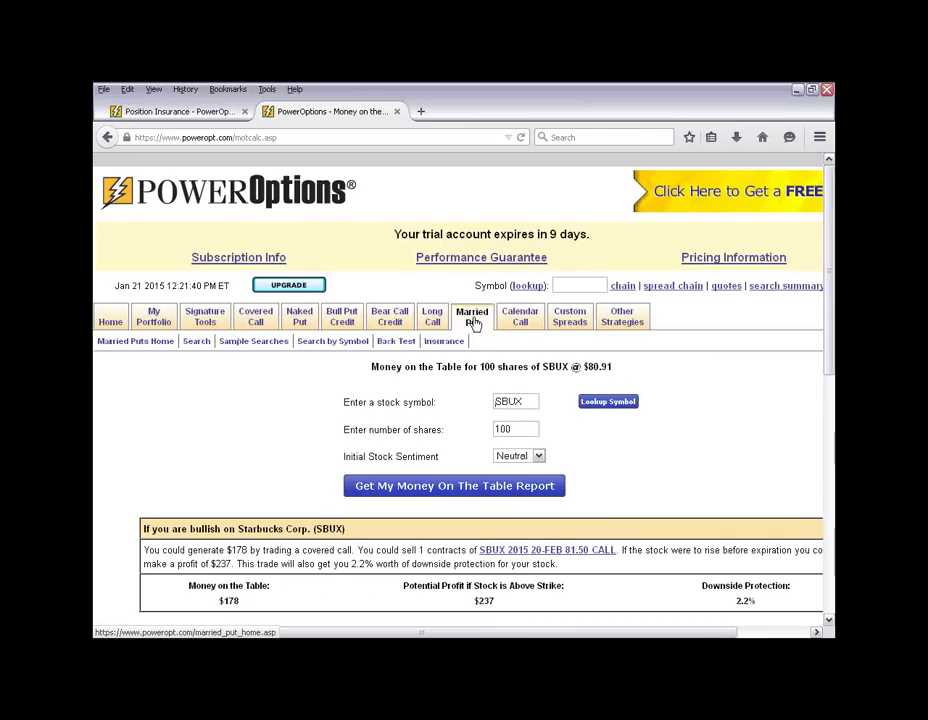
pyautogui.scroll(-1, 478, 321)
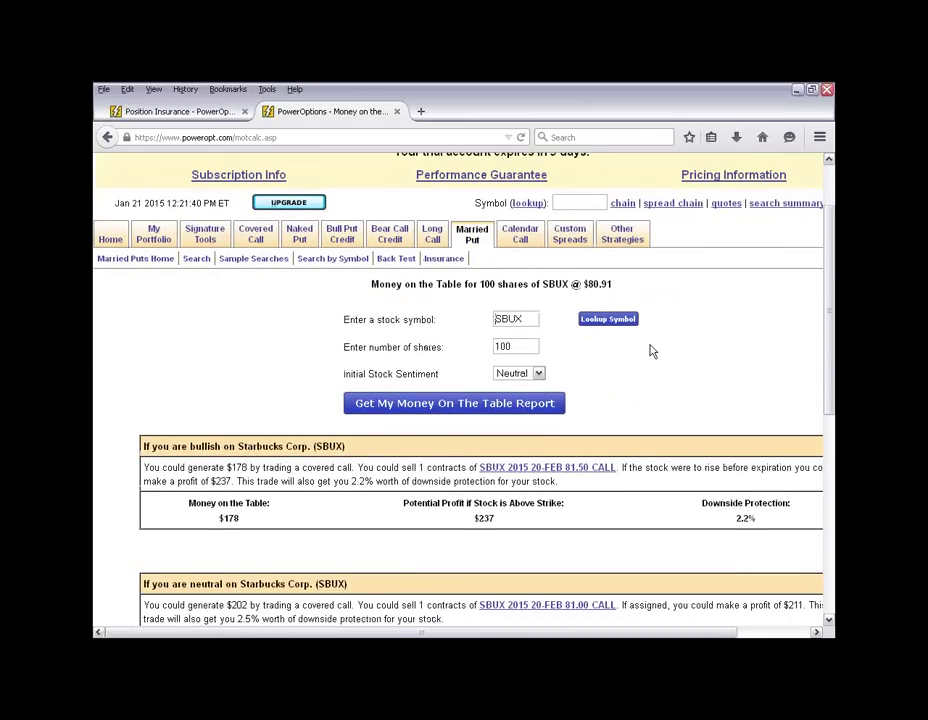
pyautogui.scroll(-1, 652, 352)
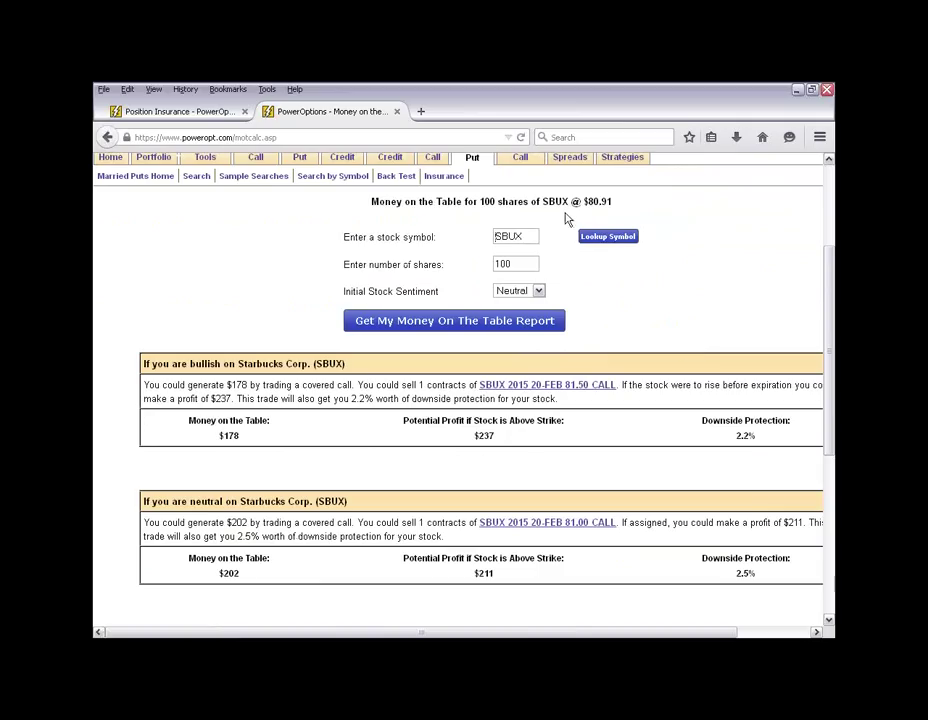
pyautogui.moveTo(571, 201); pyautogui.dragTo(641, 219)
pyautogui.scroll(-1, 654, 335)
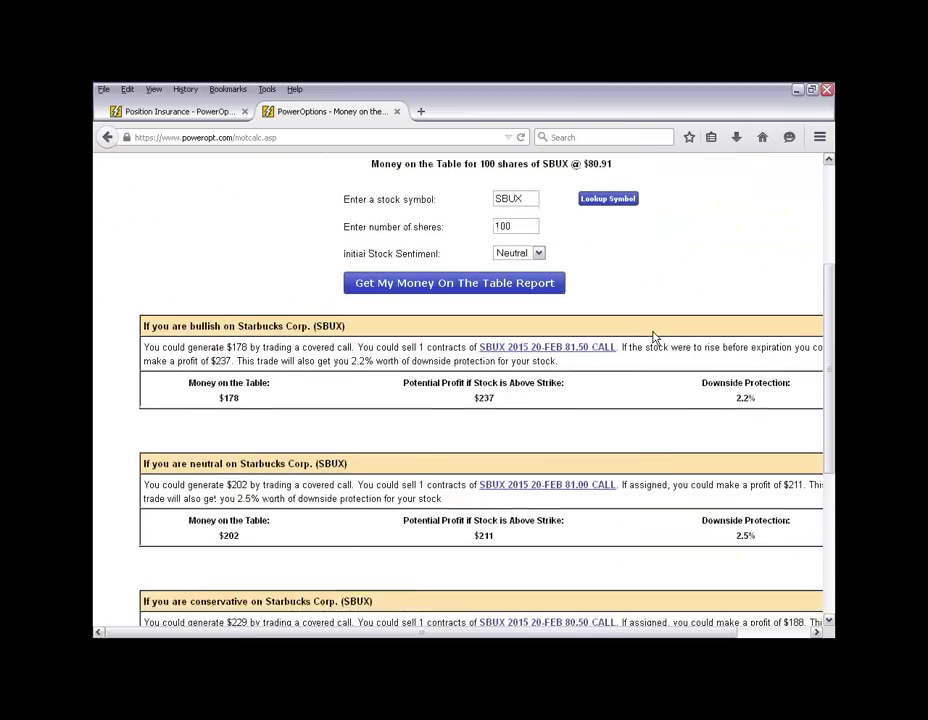
pyautogui.hscroll(2, 641, 632)
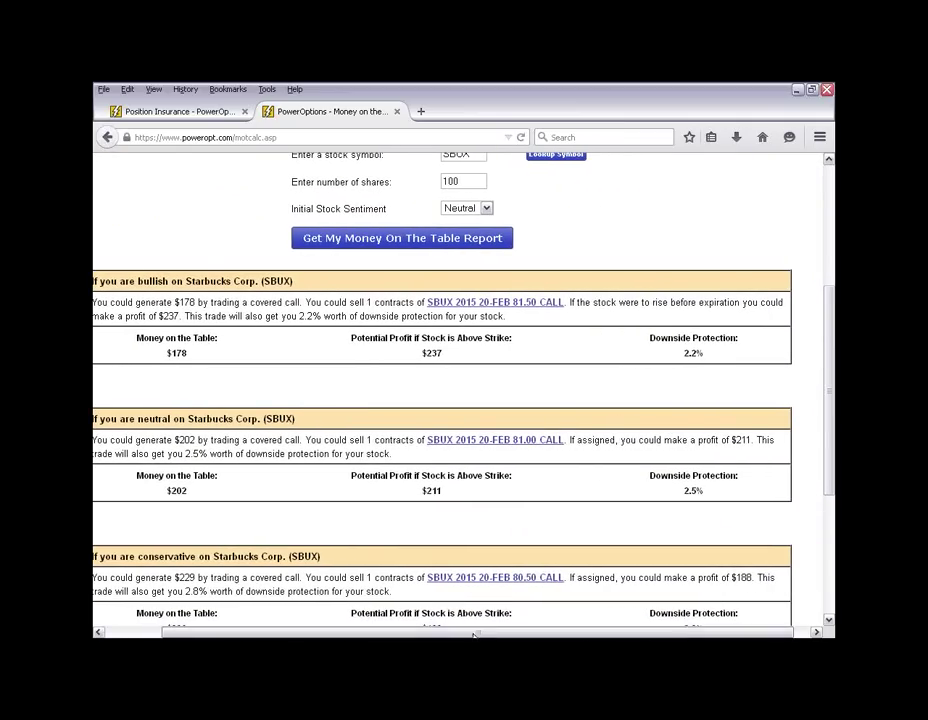
pyautogui.hscroll(-1, 460, 635)
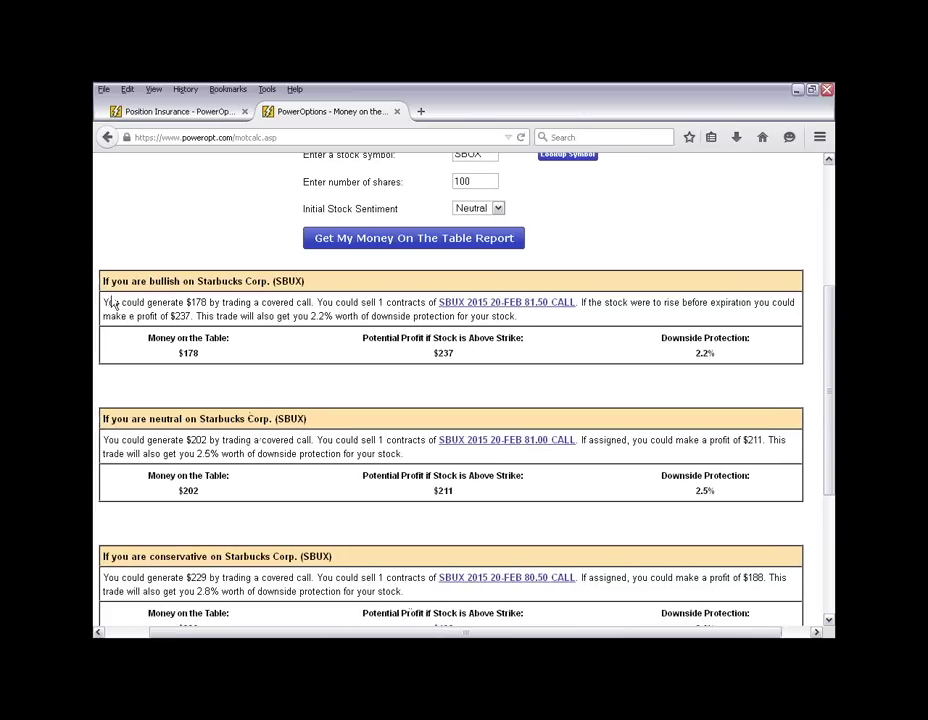
pyautogui.doubleClick(193, 301)
pyautogui.click(311, 352)
pyautogui.moveTo(431, 355); pyautogui.dragTo(460, 358)
pyautogui.click(507, 380)
pyautogui.moveTo(694, 354); pyautogui.dragTo(760, 389)
pyautogui.click(756, 391)
# - Examine the neutral and conservative SBUX sections, comparing their money on the table, potential profit and downside protection figures
pyautogui.scroll(-2, 545, 452)
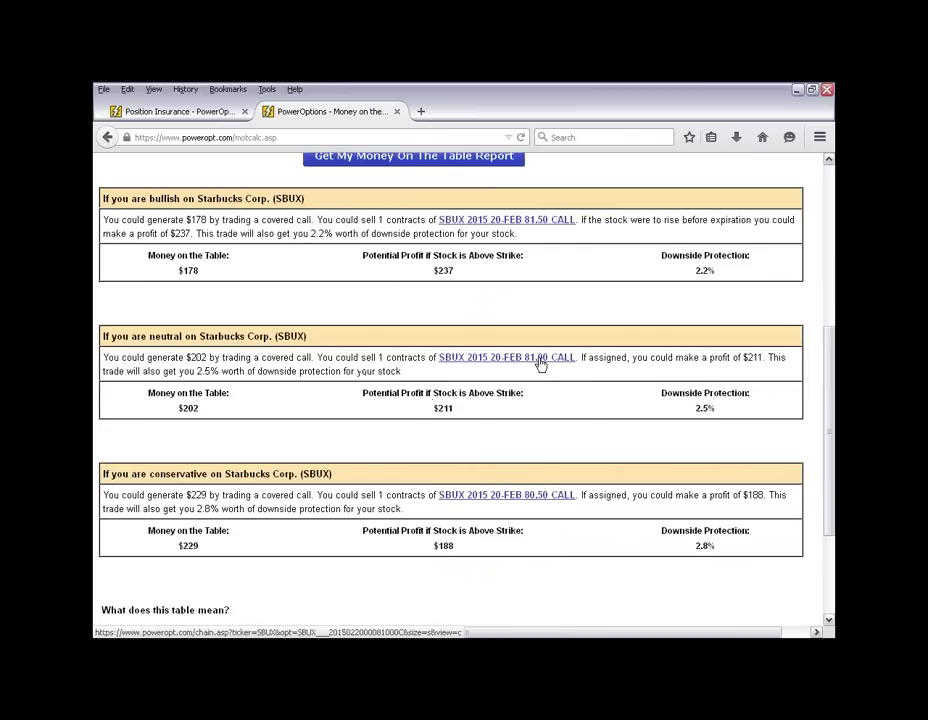
pyautogui.doubleClick(184, 409)
pyautogui.click(428, 466)
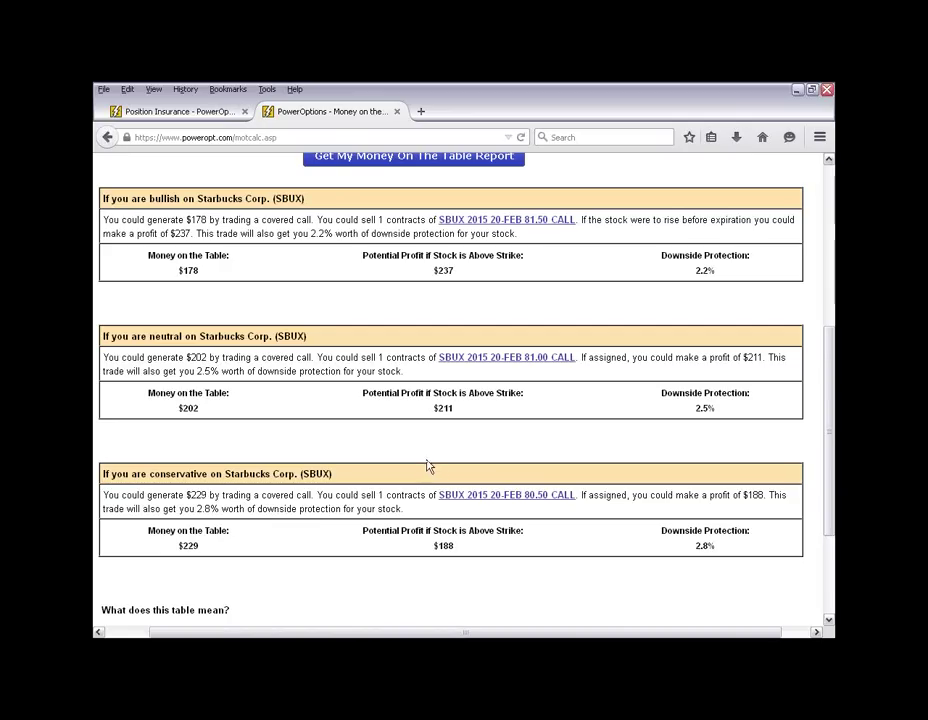
pyautogui.doubleClick(445, 408)
pyautogui.click(497, 452)
pyautogui.doubleClick(186, 547)
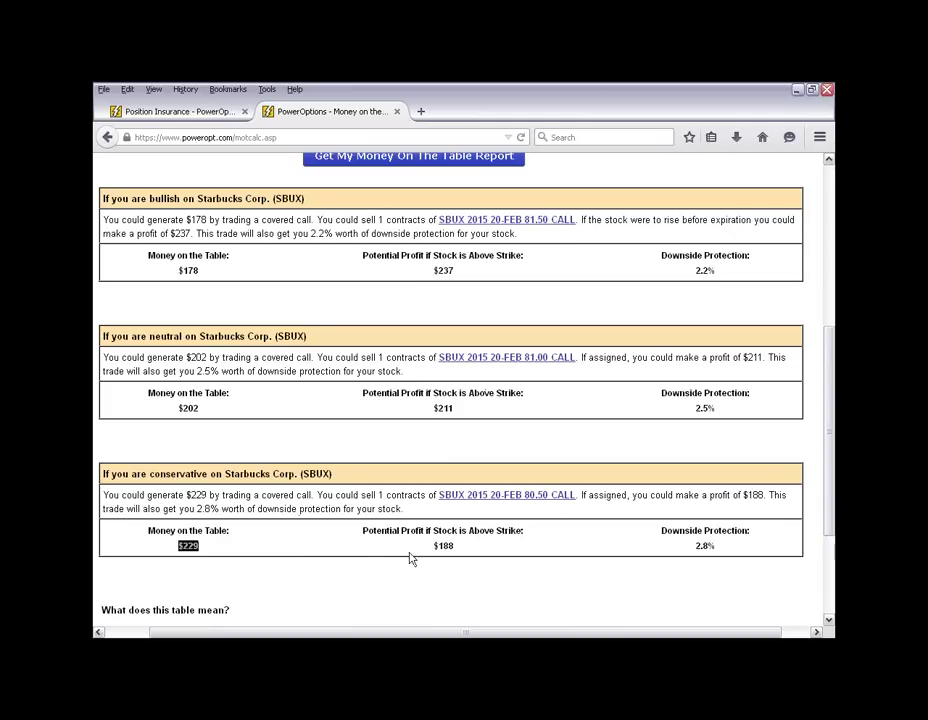
pyautogui.doubleClick(440, 546)
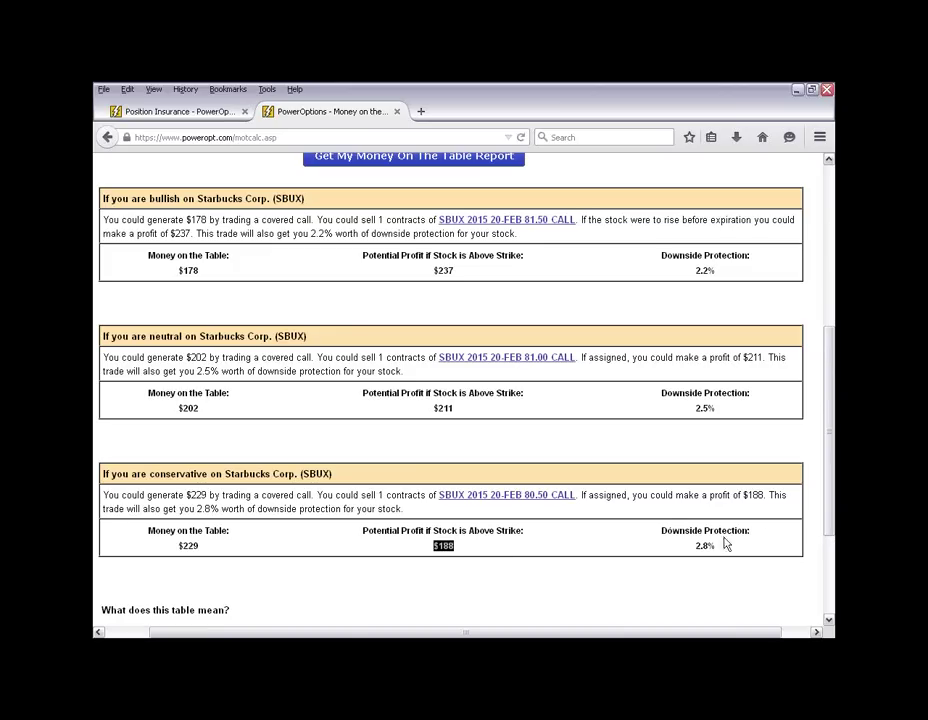
pyautogui.moveTo(709, 546); pyautogui.dragTo(667, 555)
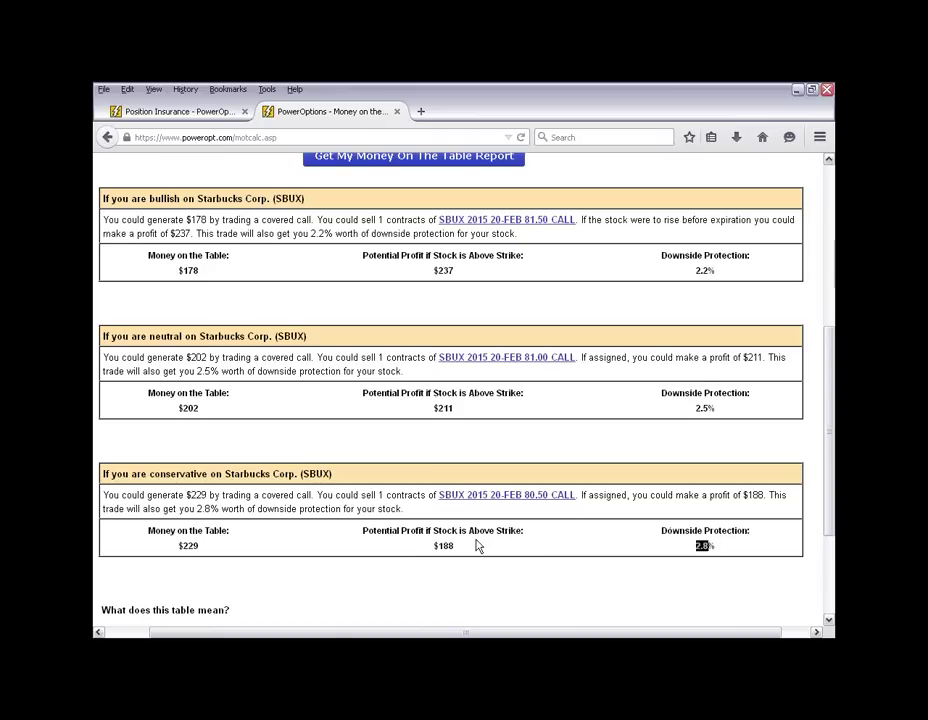
# - Open the covered call Search by Symbol tool and replace the saved symbols with SBUX, BCC, NFLX and AMZN
pyautogui.scroll(5, 477, 545)
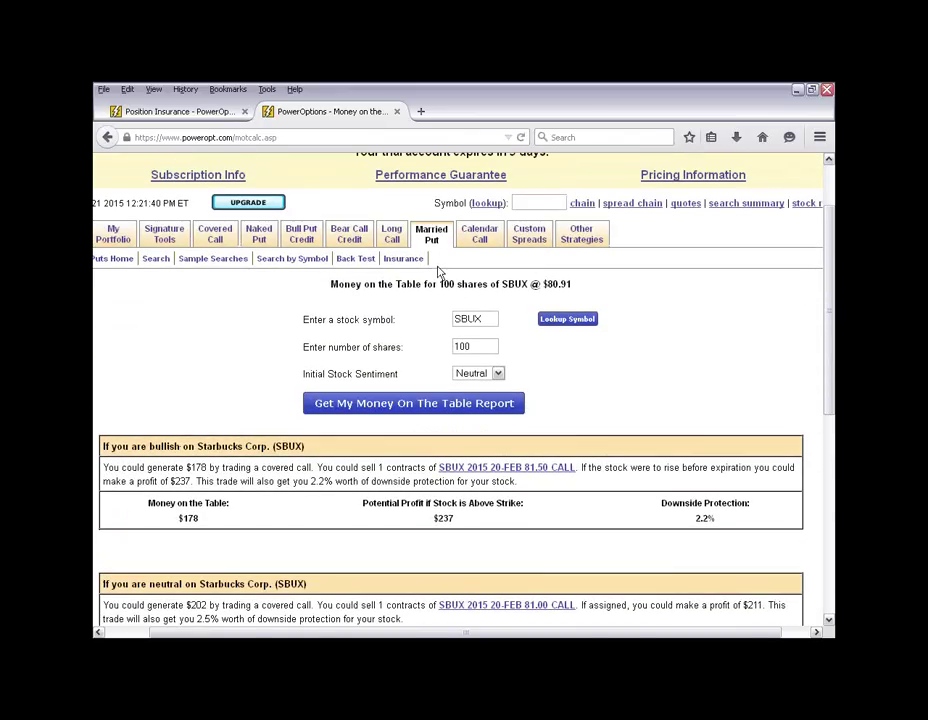
pyautogui.moveTo(208, 232)
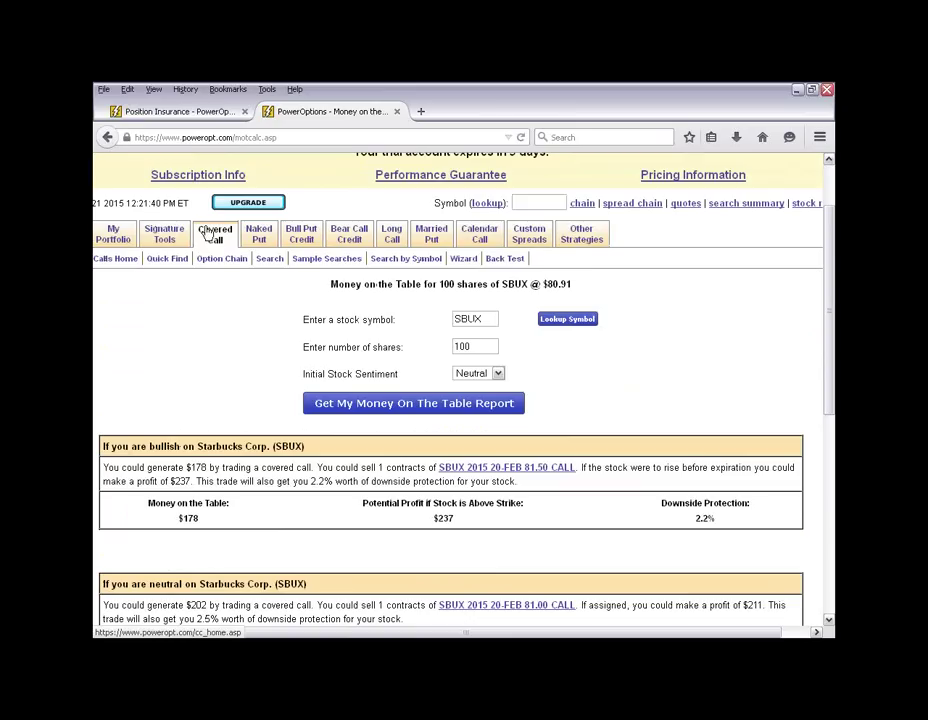
pyautogui.click(421, 260)
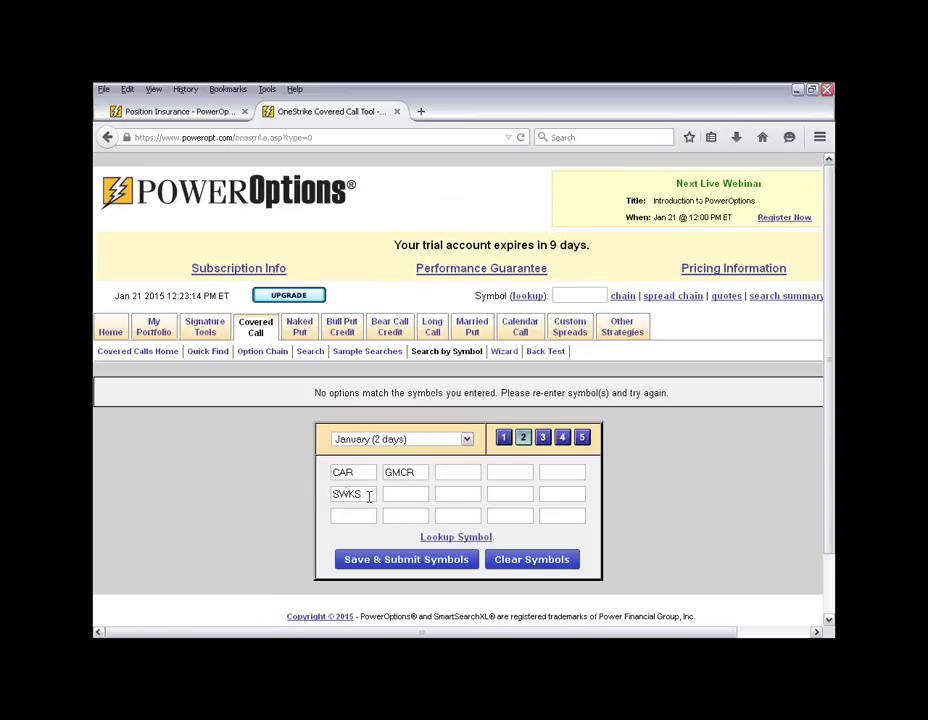
pyautogui.moveTo(369, 494); pyautogui.dragTo(310, 492)
pyautogui.press('BackSpace')
pyautogui.moveTo(368, 474); pyautogui.dragTo(333, 474)
pyautogui.press('BackSpace')
pyautogui.moveTo(411, 469); pyautogui.dragTo(369, 470)
pyautogui.press('BackSpace')
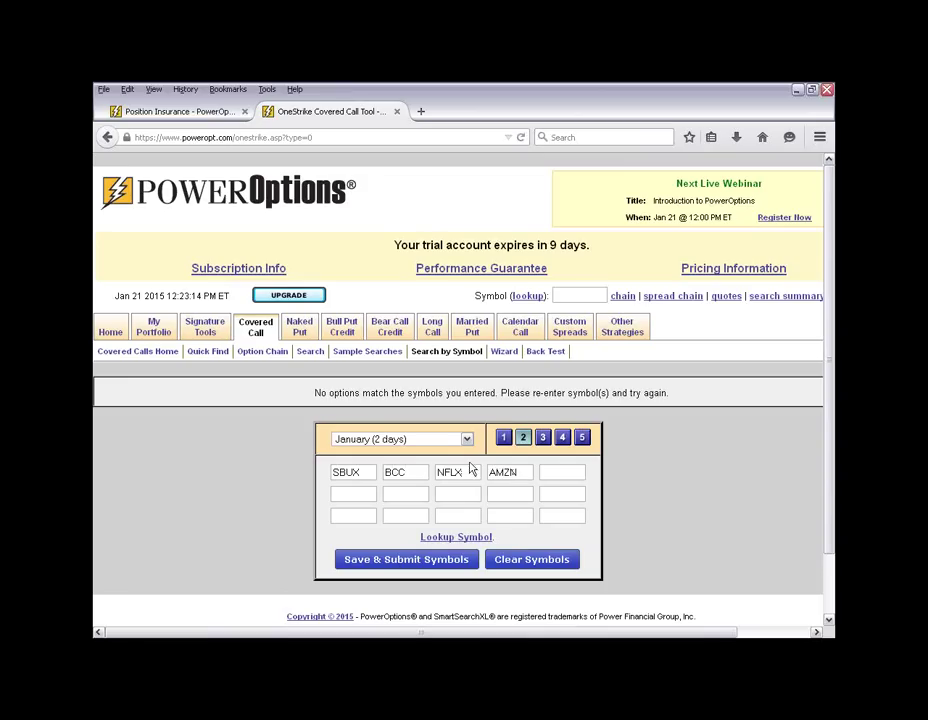
# - Set the expiration to February (30 days), and save and submit the symbol list
pyautogui.click(412, 440)
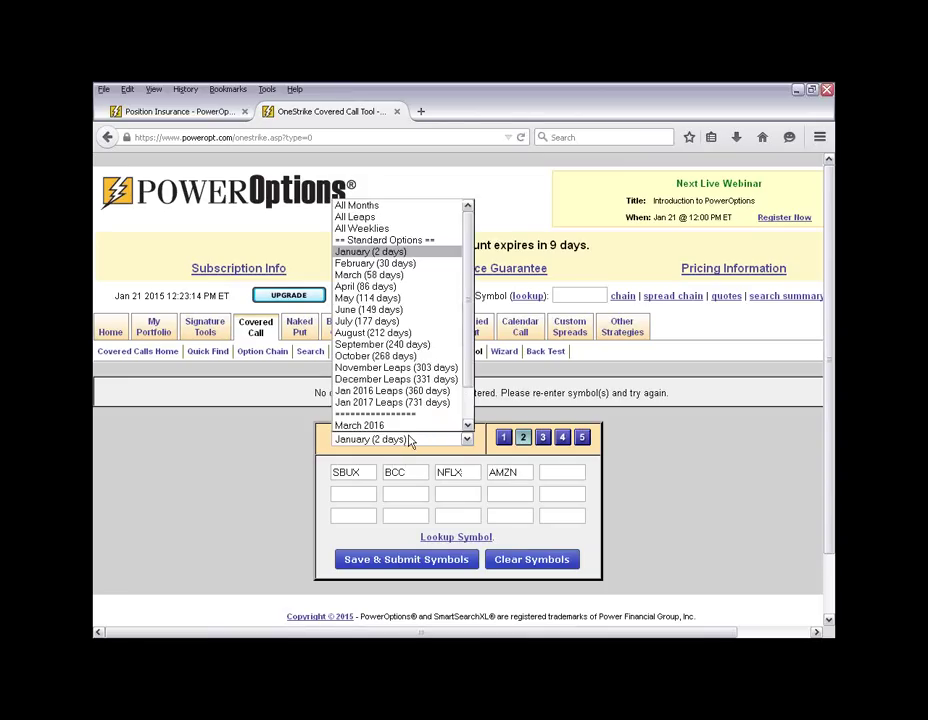
pyautogui.click(398, 263)
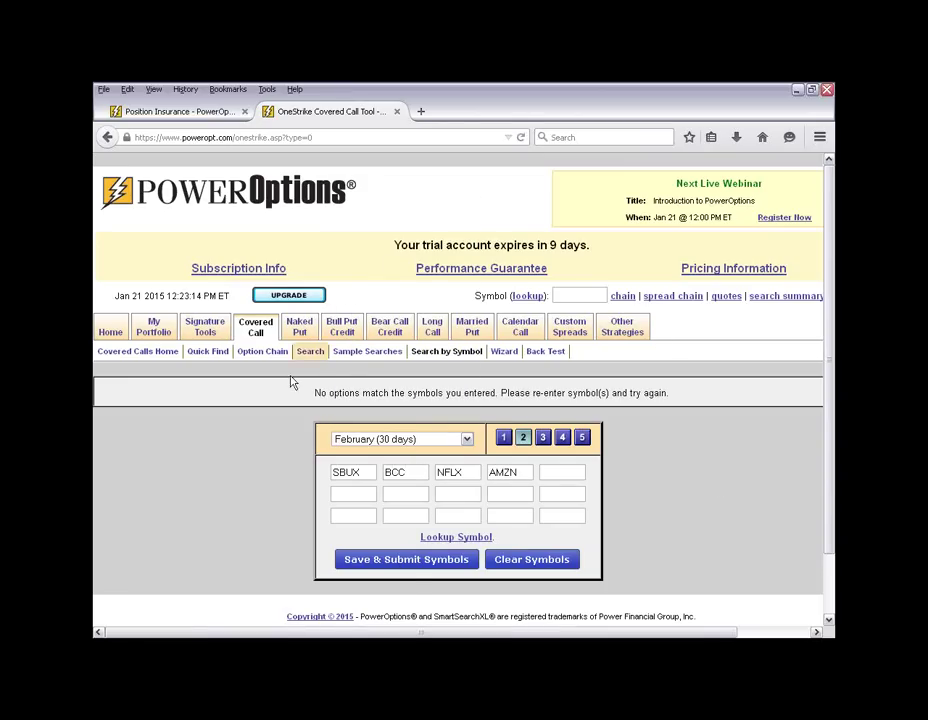
pyautogui.click(430, 562)
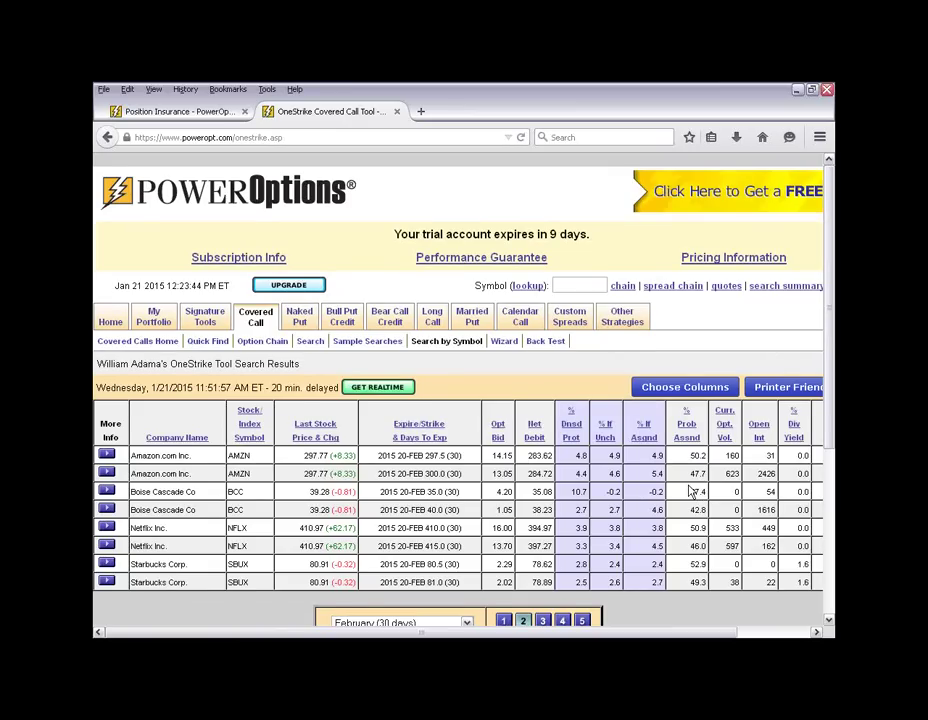
# - Outline the two Starbucks result rows in yellow, and highlight the 81.0 call's strike, bid, downside protection and % If Assigned values
pyautogui.scroll(-2, 600, 480)
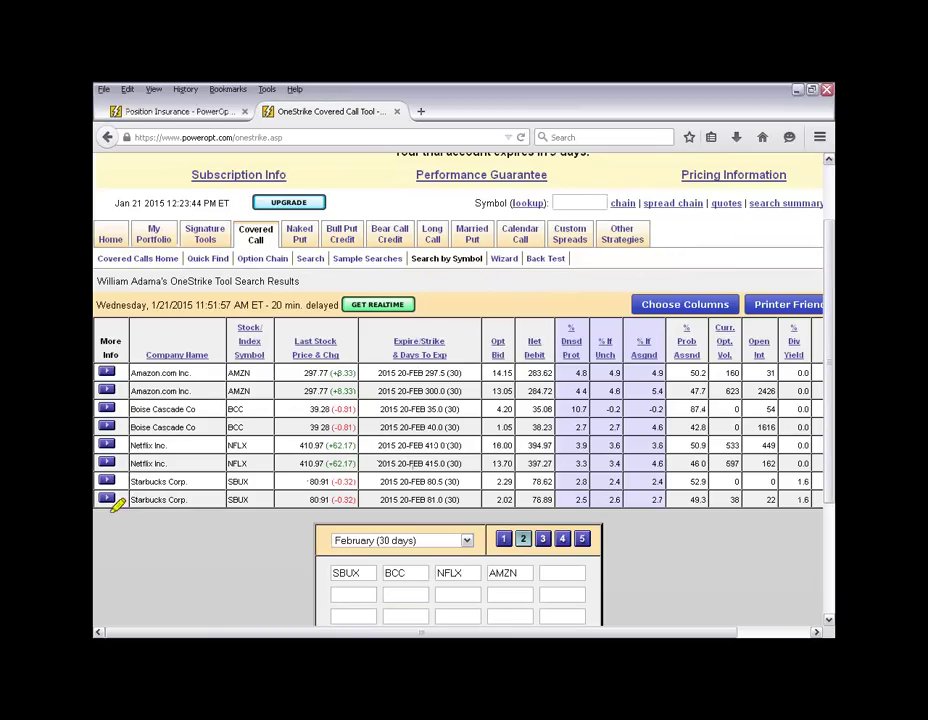
pyautogui.moveTo(130, 503)
pyautogui.mouseDown()
pyautogui.moveTo(130, 472)
pyautogui.moveTo(762, 465)
pyautogui.moveTo(814, 474)
pyautogui.moveTo(810, 512)
pyautogui.mouseUp()
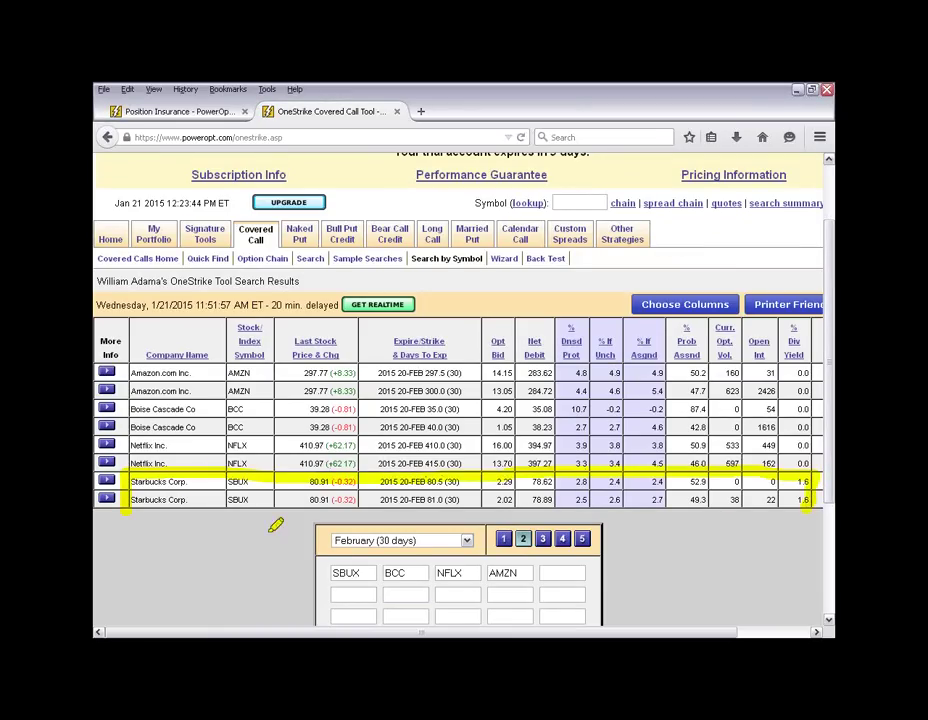
pyautogui.moveTo(145, 506); pyautogui.dragTo(820, 508)
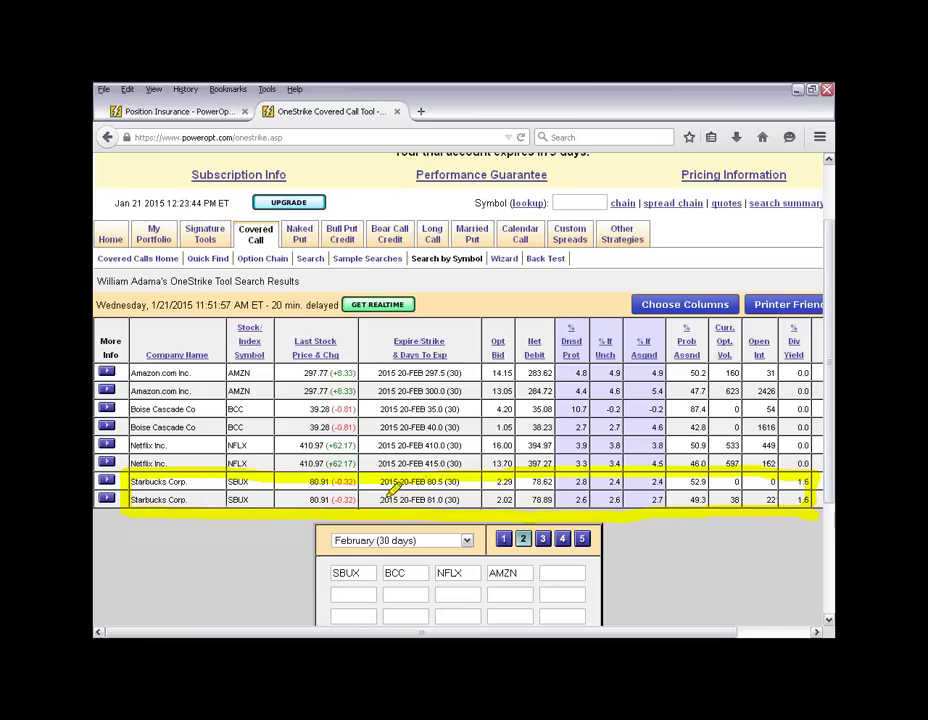
pyautogui.moveTo(492, 500); pyautogui.dragTo(512, 500)
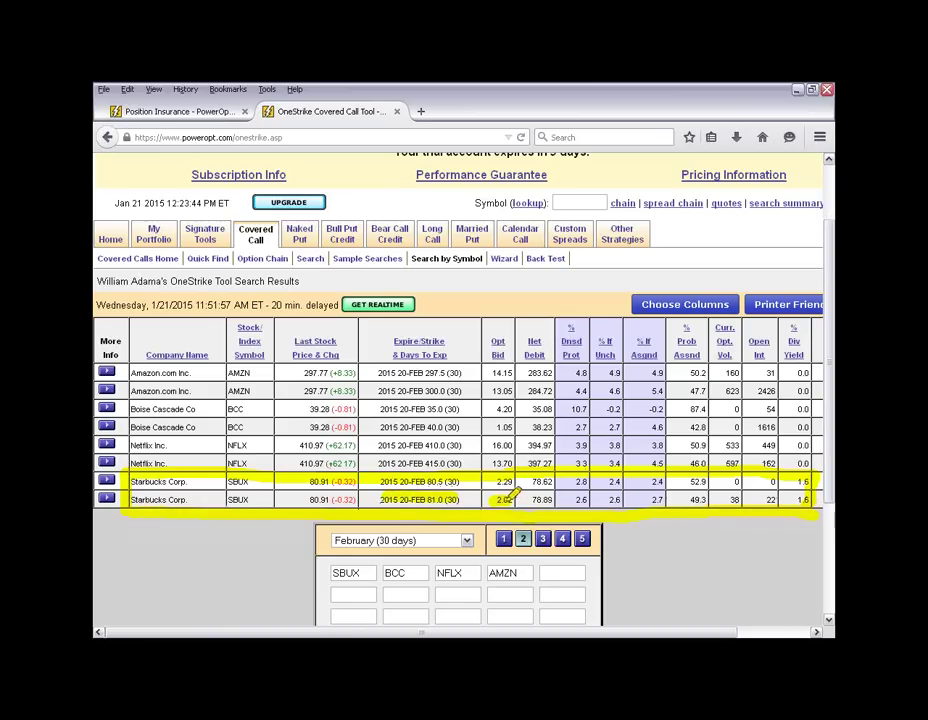
pyautogui.moveTo(590, 498); pyautogui.dragTo(576, 501)
pyautogui.moveTo(651, 499); pyautogui.dragTo(664, 500)
# - Highlight the probability assigned, option volume, open interest and dividend yield headers, and circle Choose Columns in yellow
pyautogui.moveTo(688, 326); pyautogui.dragTo(688, 352)
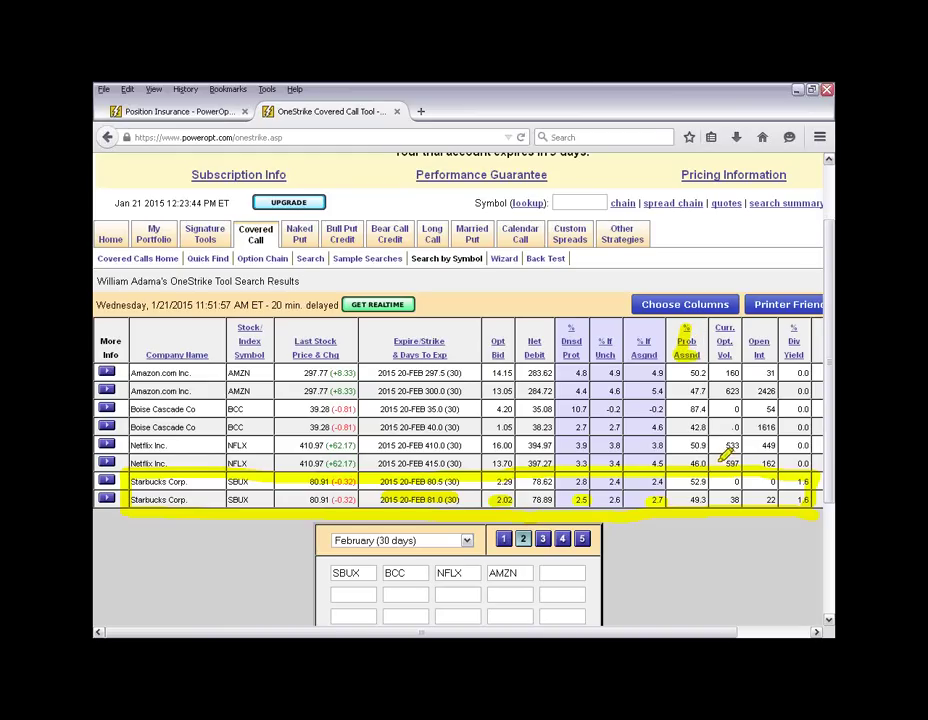
pyautogui.moveTo(725, 322)
pyautogui.mouseDown()
pyautogui.moveTo(725, 356)
pyautogui.moveTo(765, 345)
pyautogui.moveTo(760, 357)
pyautogui.mouseUp()
pyautogui.moveTo(796, 320); pyautogui.dragTo(808, 352)
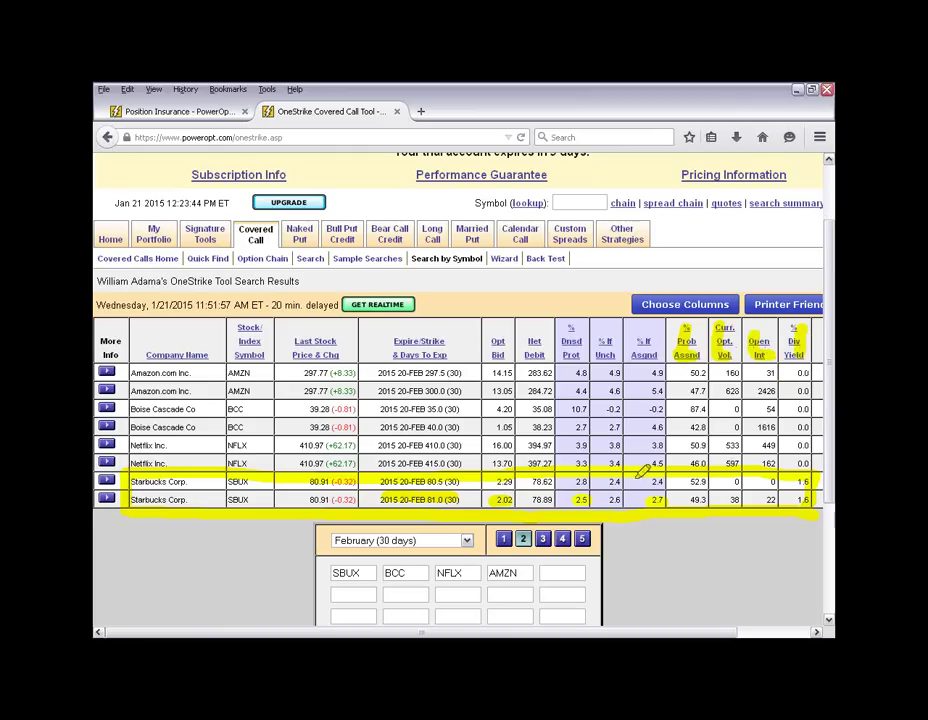
pyautogui.moveTo(691, 278)
pyautogui.mouseDown()
pyautogui.moveTo(651, 309)
pyautogui.moveTo(745, 300)
pyautogui.mouseUp()
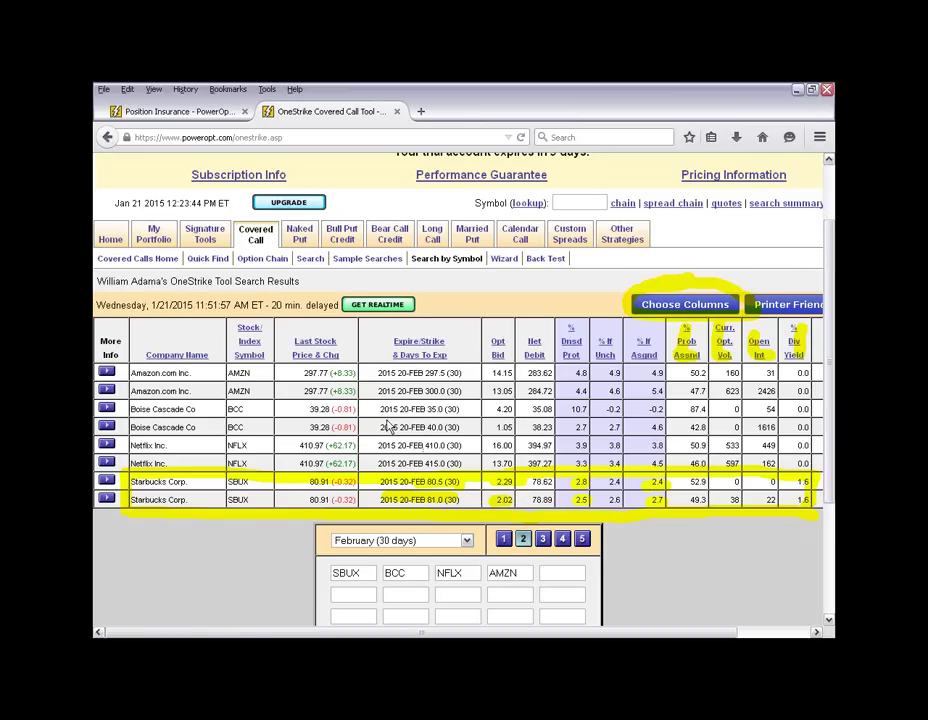
# - Open the Covered Call Option Chain page
pyautogui.click(273, 262)
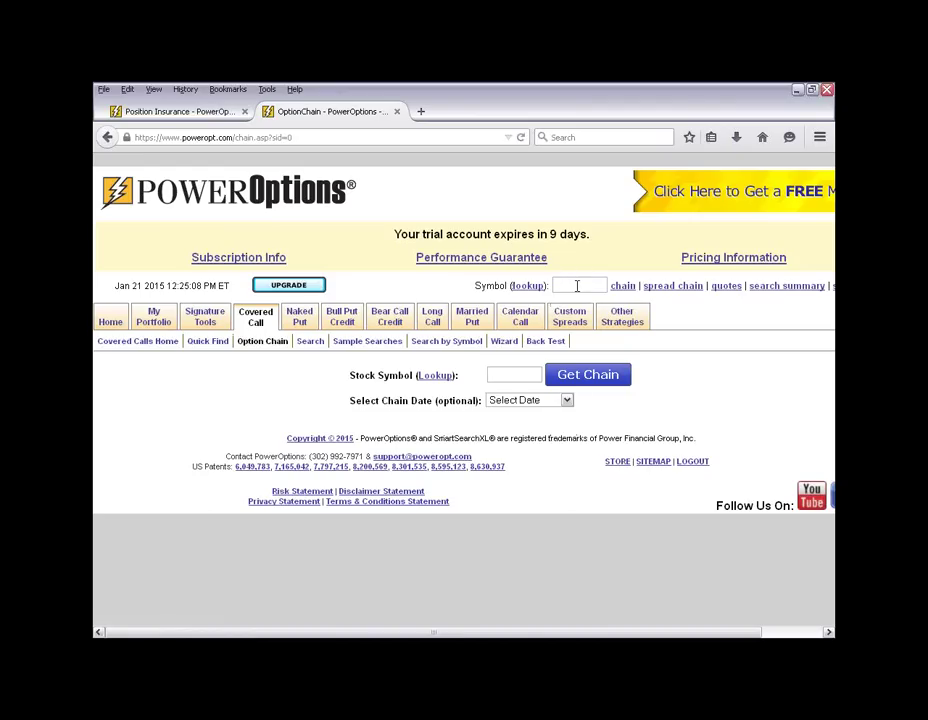
pyautogui.write('SBUX')
pyautogui.hotkey('shift', 'Left')
pyautogui.hotkey('shift', 'Left')
pyautogui.hotkey('shift', 'Left')
pyautogui.hotkey('shift', 'Left')
pyautogui.press('BackSpace')
# - Get the covered call option chain for SBUX and bring its January 23 Weekly strikes into view
pyautogui.click(508, 376)
pyautogui.write('SB')
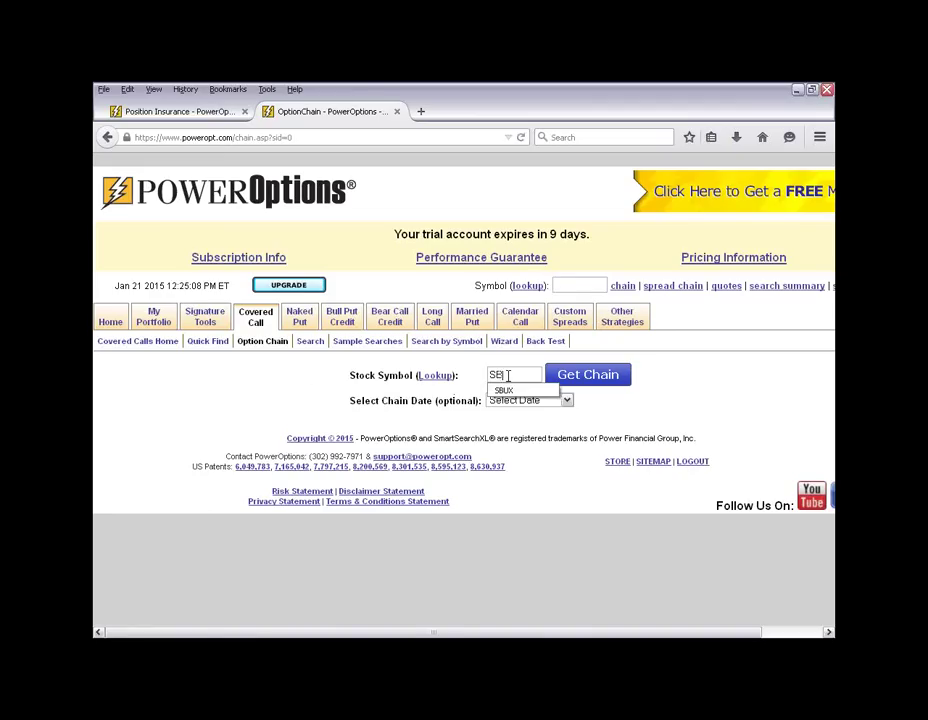
pyautogui.write('UX')
pyautogui.click(582, 379)
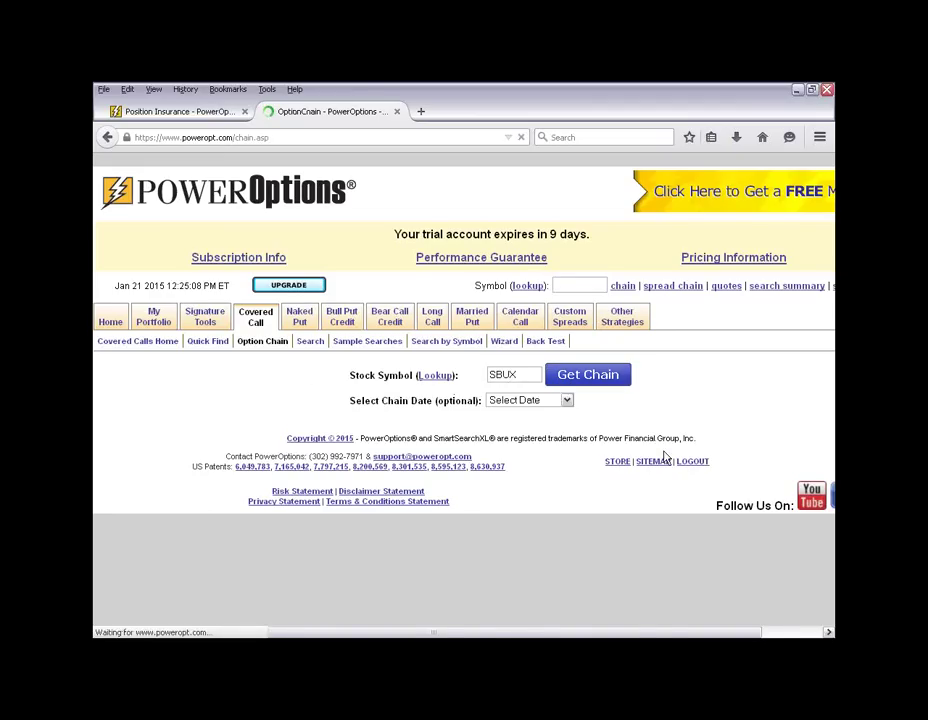
pyautogui.scroll(-3, 665, 457)
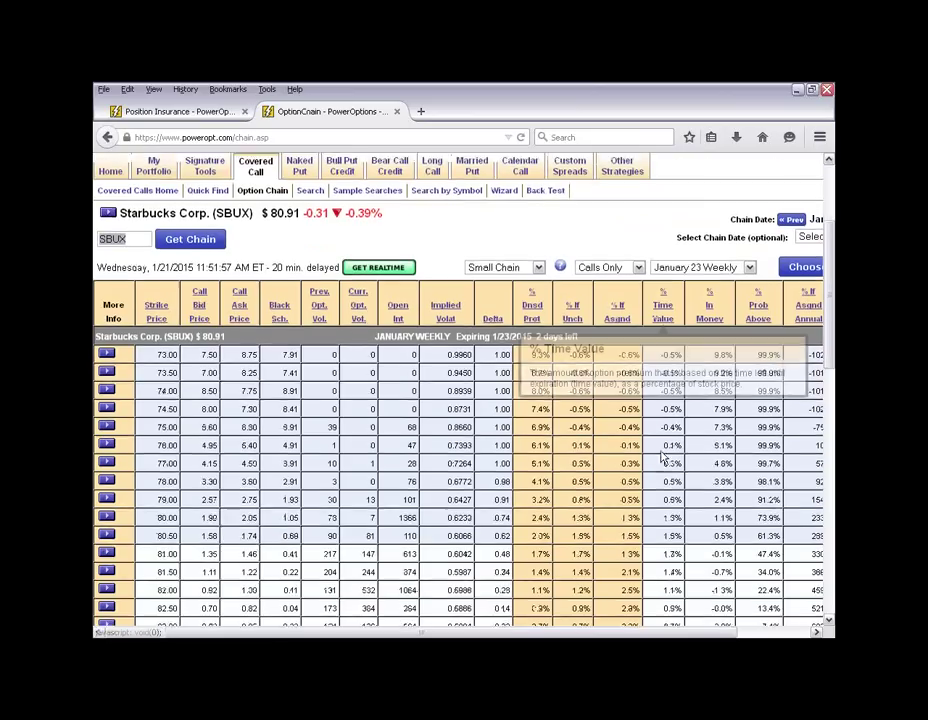
pyautogui.scroll(-1, 655, 465)
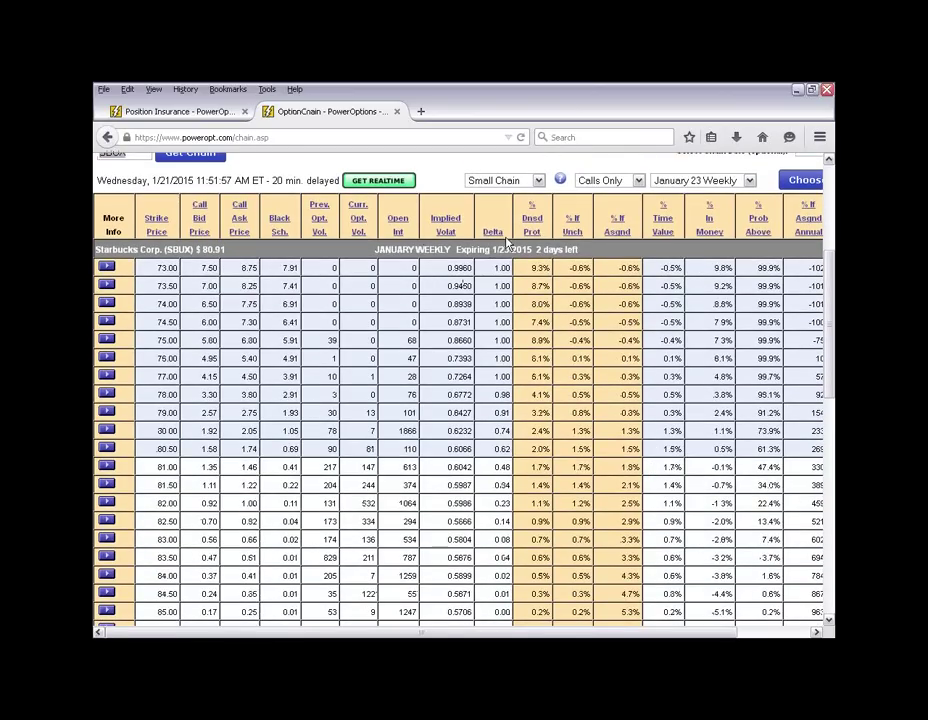
# - Check the available chain sizes, show SBUX's February 13 Weekly expiration, and review its strikes and return columns through to the annualized ones
pyautogui.click(512, 186)
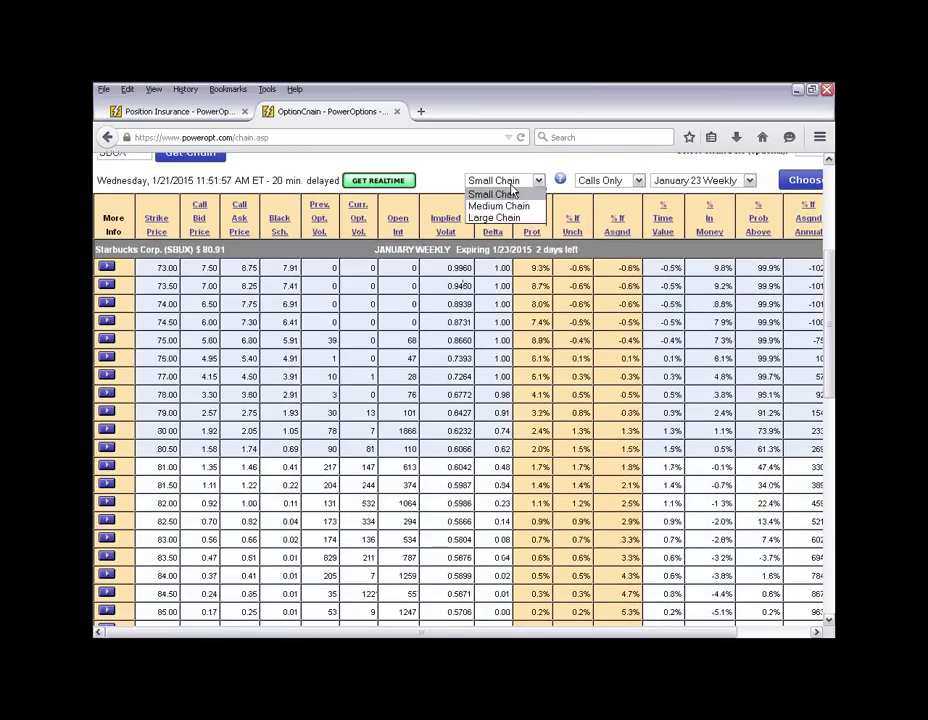
pyautogui.click(435, 170)
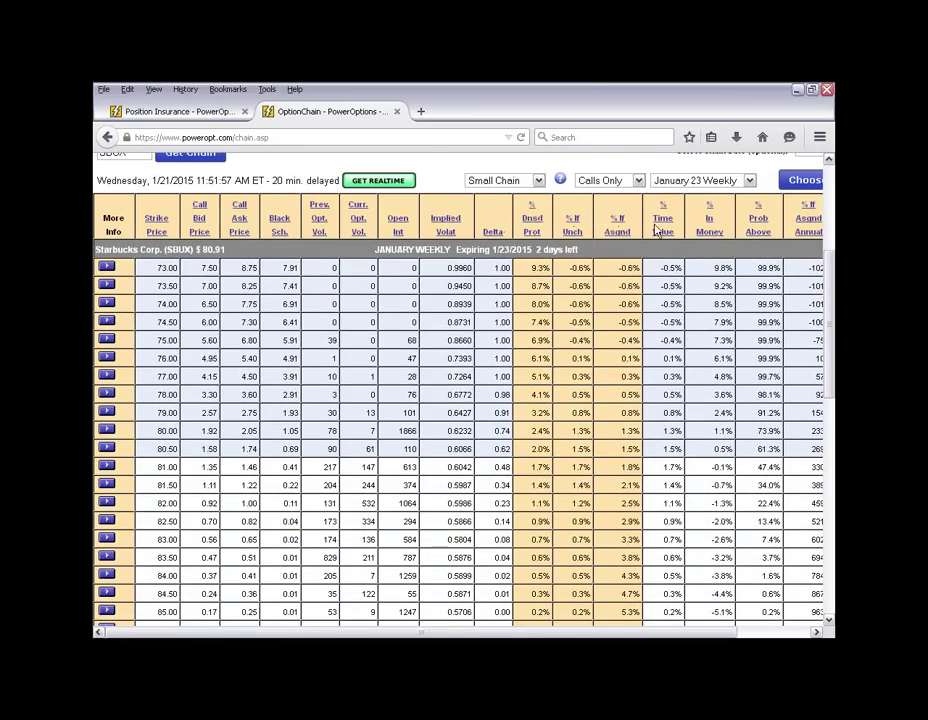
pyautogui.click(683, 184)
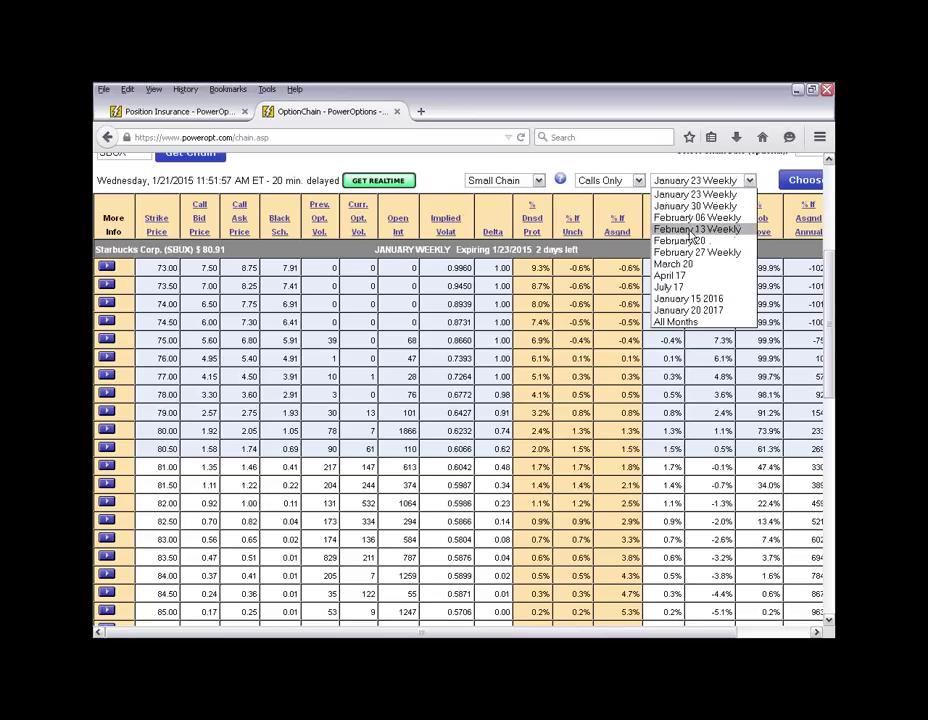
pyautogui.click(691, 230)
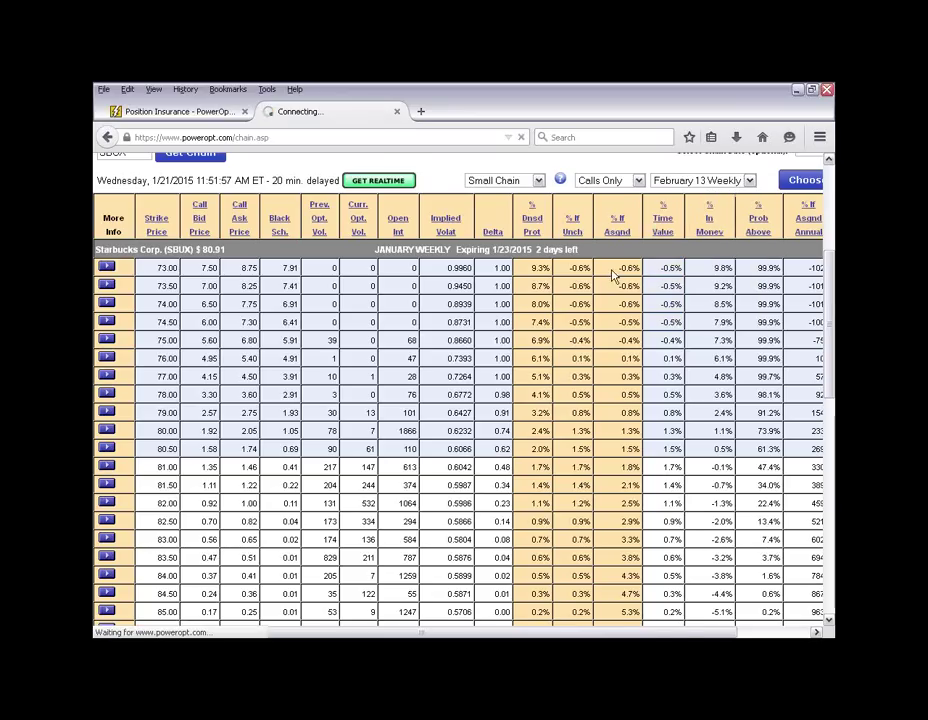
pyautogui.scroll(-4, 498, 395)
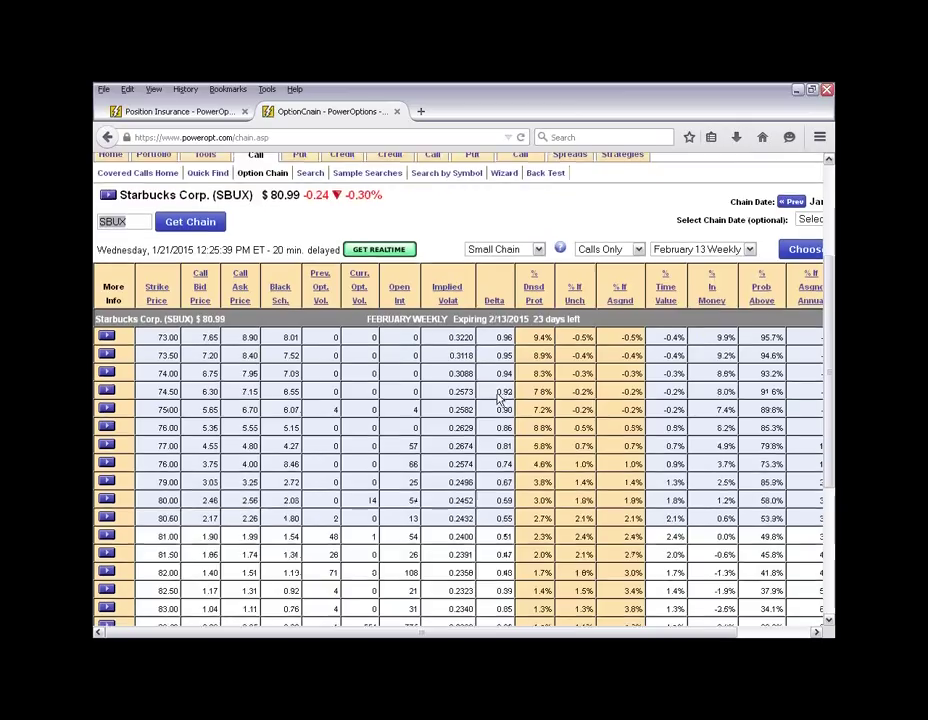
pyautogui.scroll(-2, 140, 343)
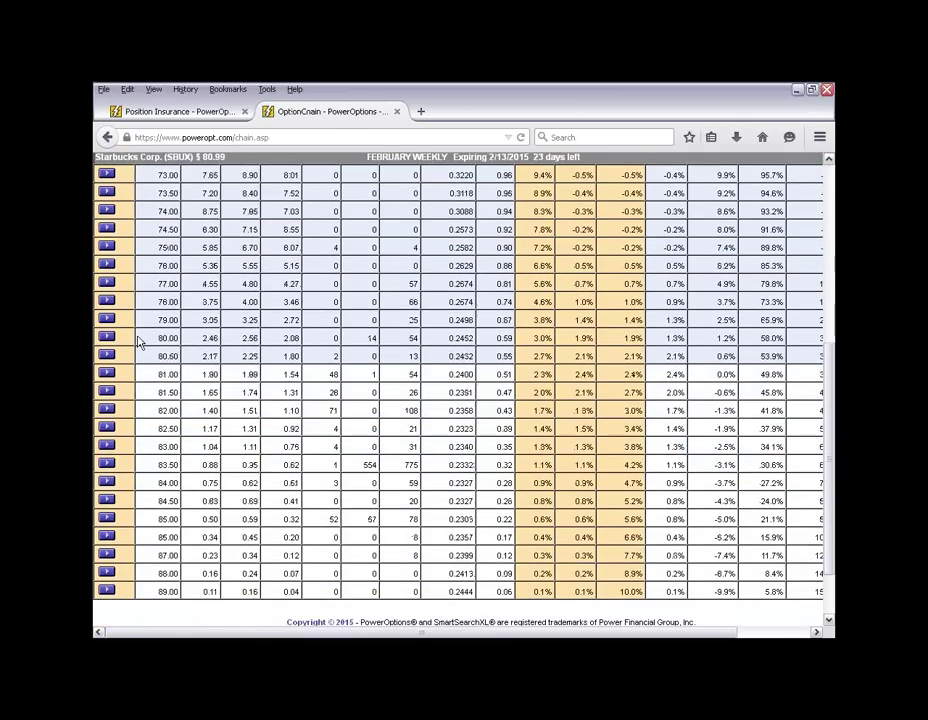
pyautogui.scroll(2, 140, 343)
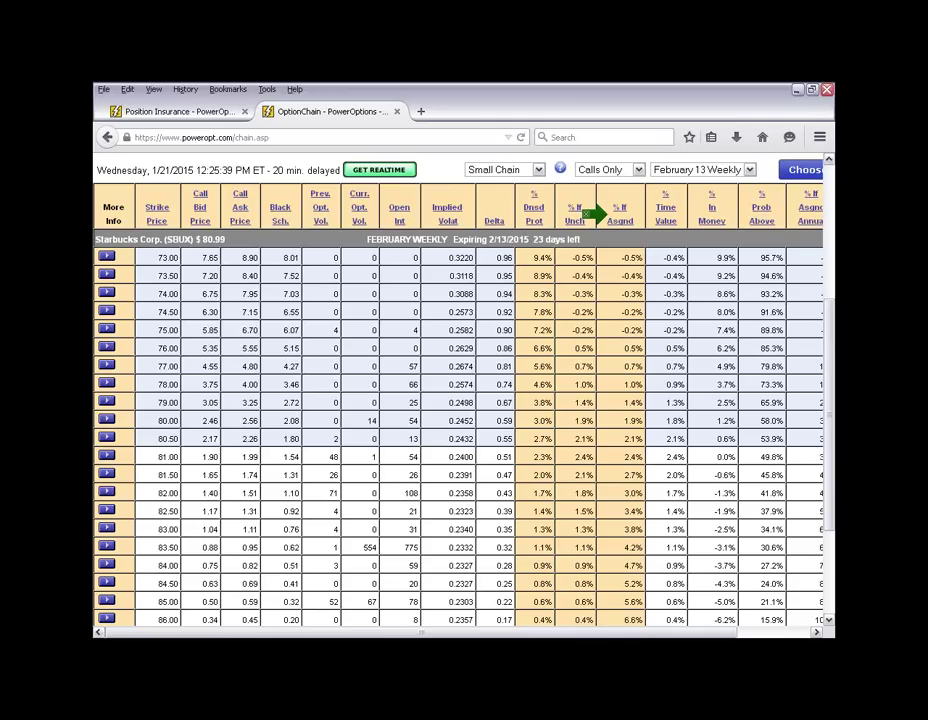
pyautogui.hscroll(2, 624, 293)
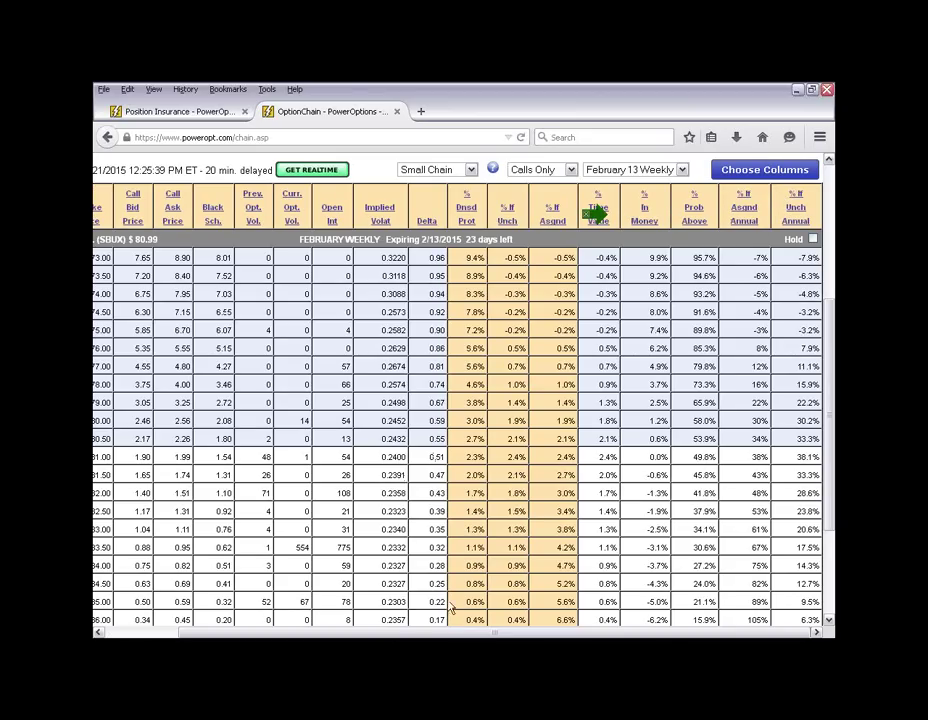
pyautogui.hscroll(-3, 425, 510)
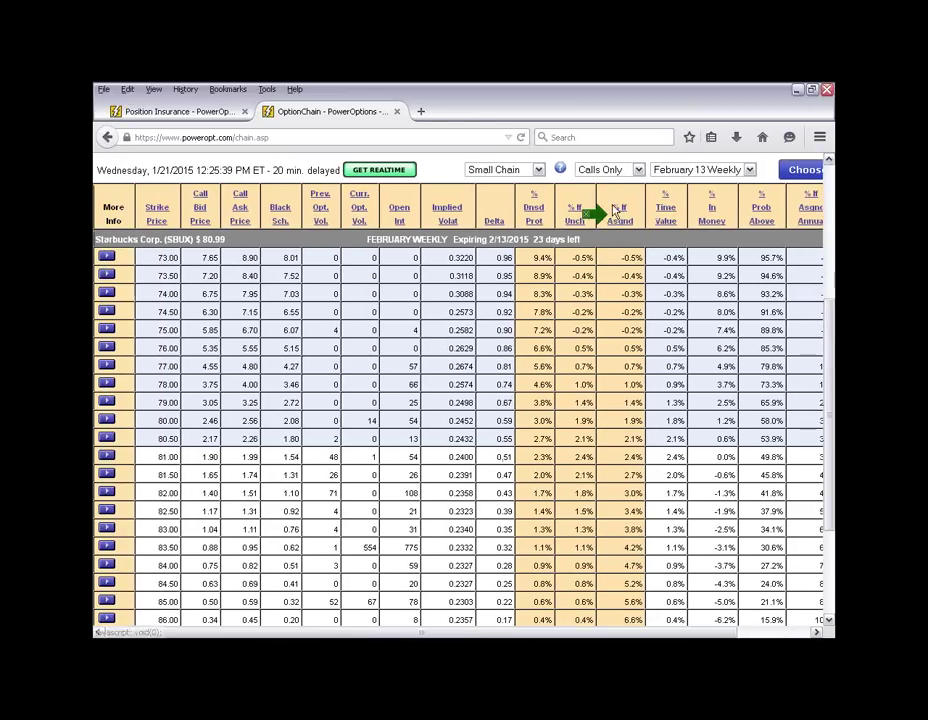
# - Get the covered call option chain for BCC and bring all its strikes into view
pyautogui.scroll(3, 295, 325)
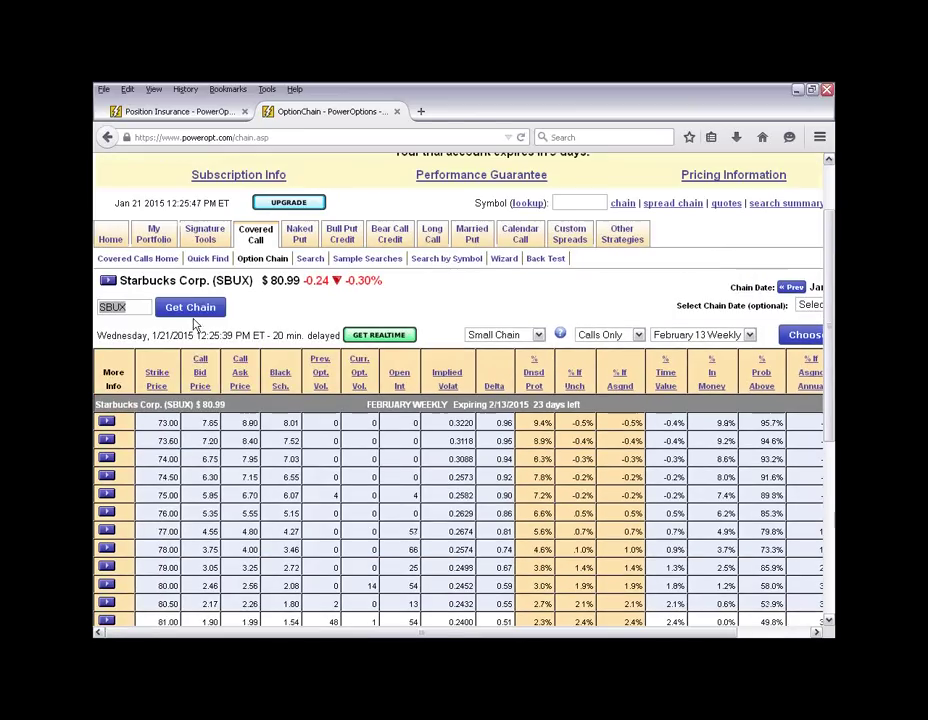
pyautogui.click(112, 306)
pyautogui.doubleClick(125, 305)
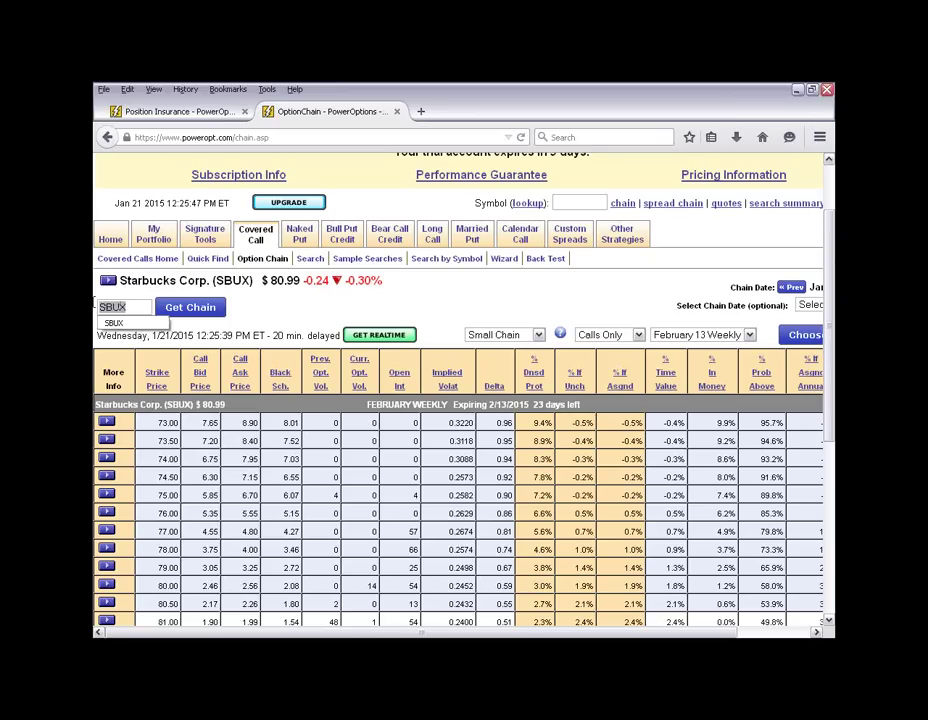
pyautogui.press('BackSpace')
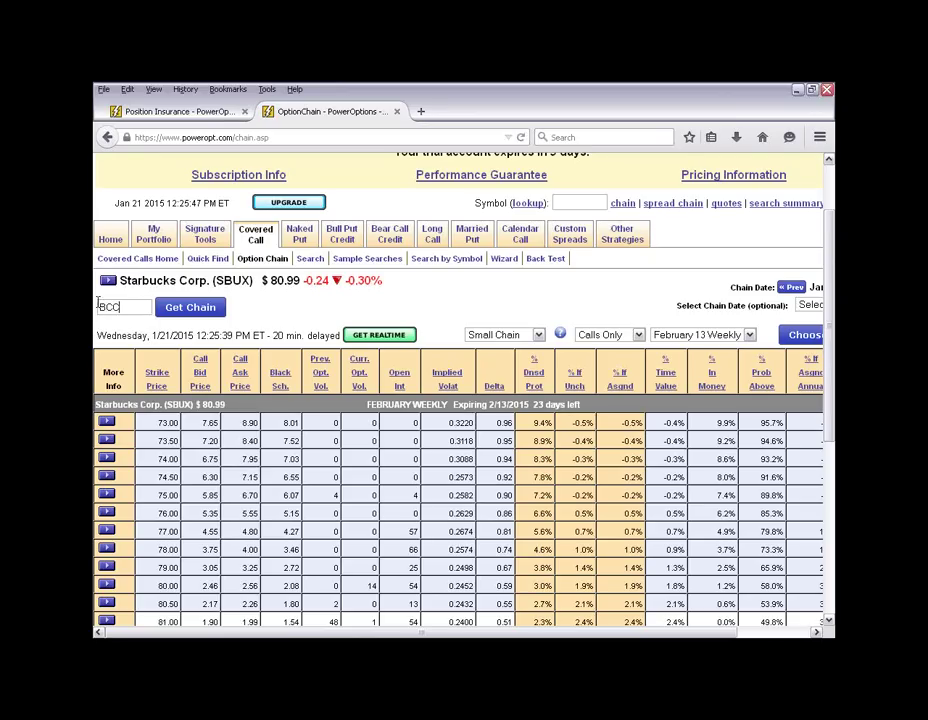
pyautogui.press('Return')
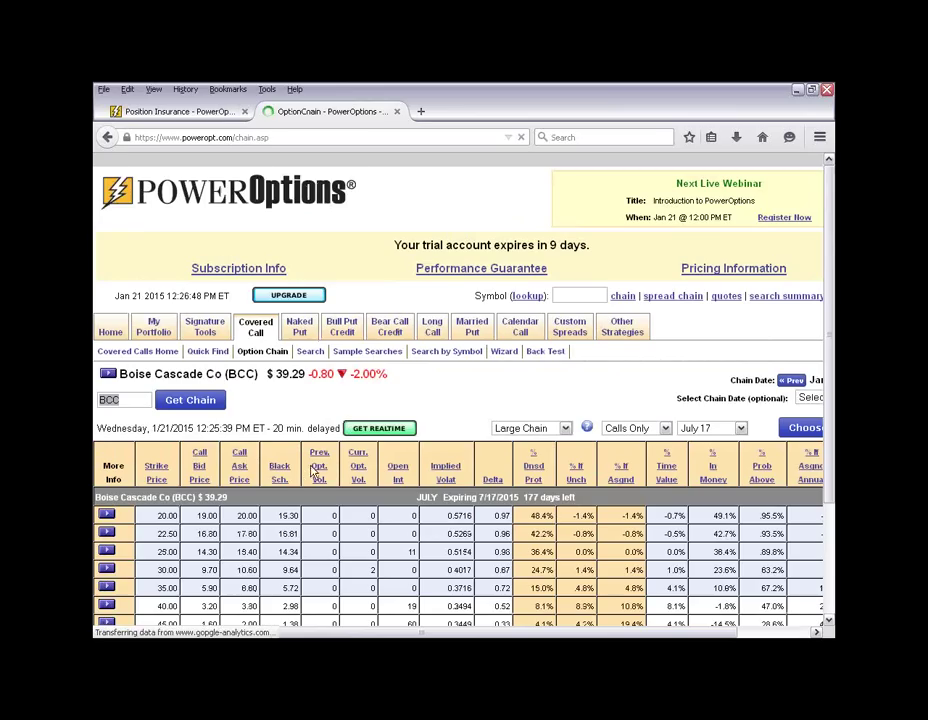
pyautogui.scroll(-3, 466, 540)
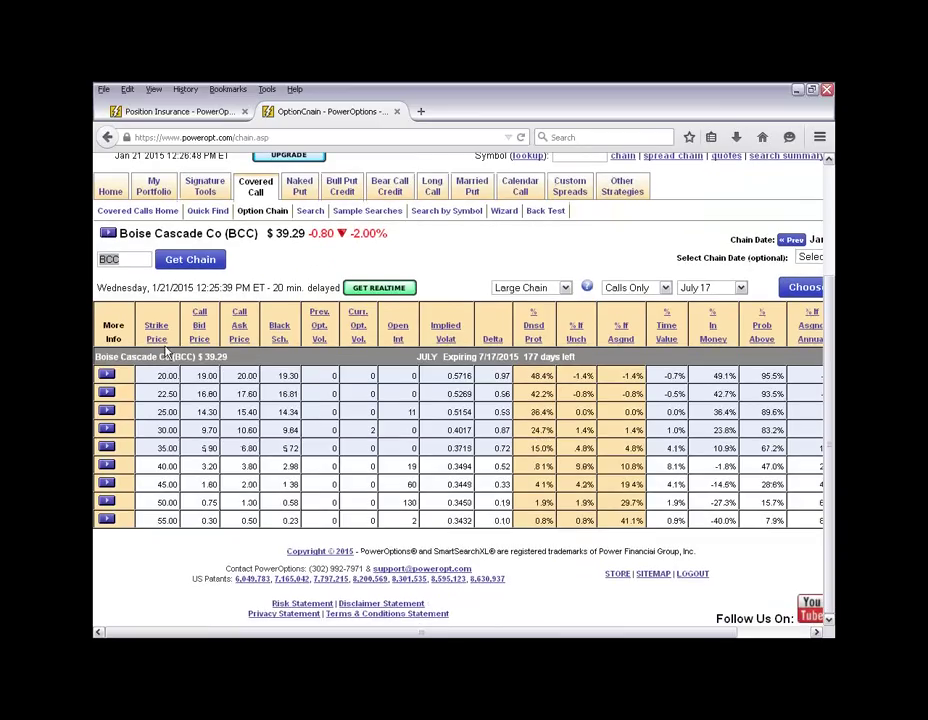
# - Highlight the stock price in the BCC chain's header row, and switch the chain to the February 20 expiration
pyautogui.doubleClick(215, 356)
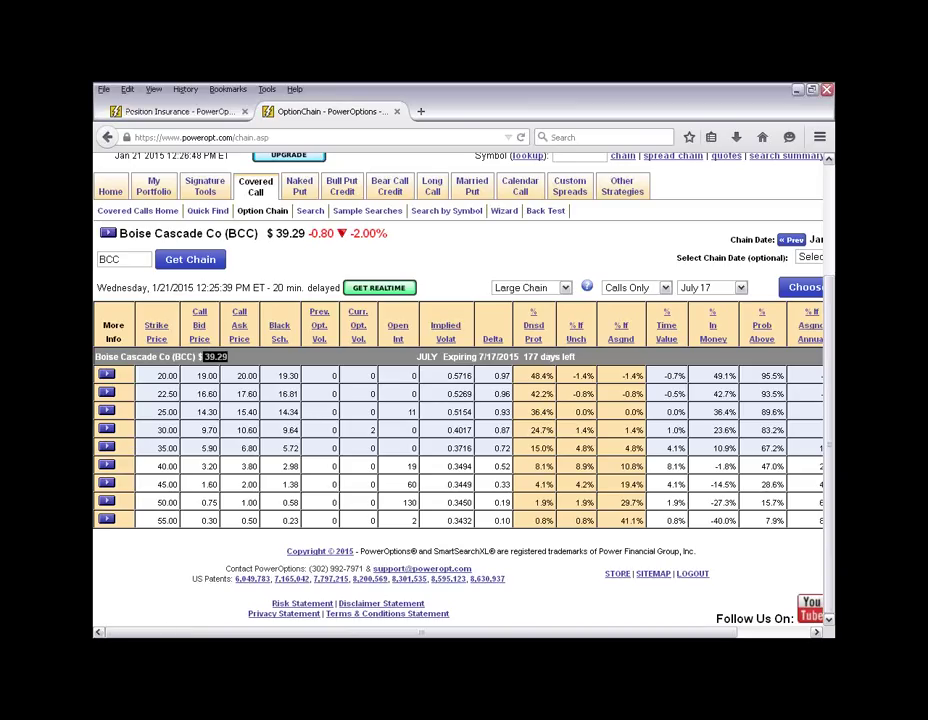
pyautogui.click(712, 287)
pyautogui.click(705, 302)
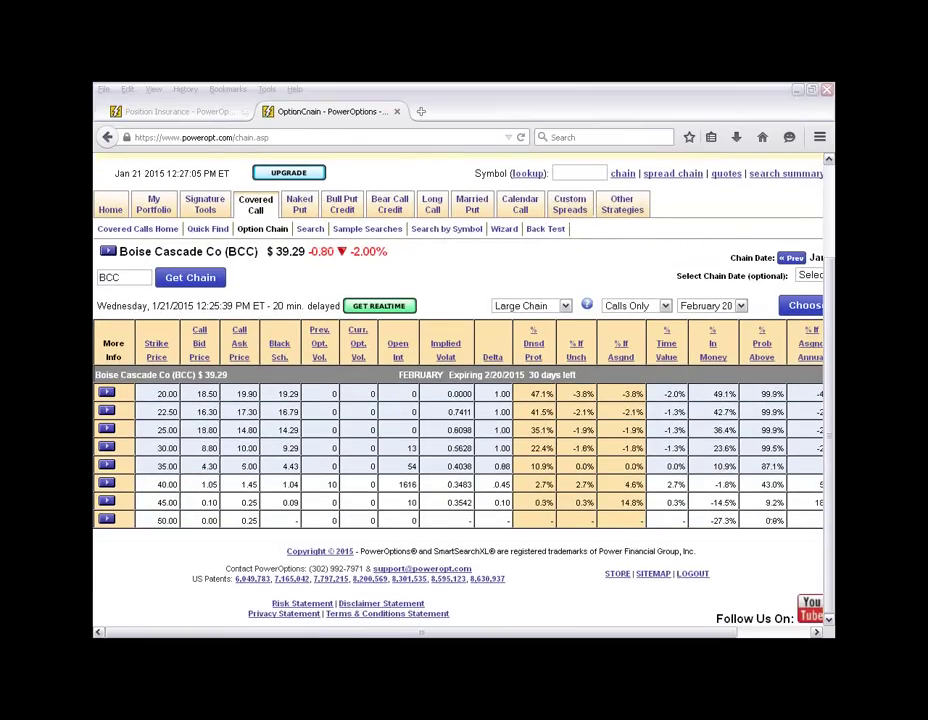
pyautogui.hotkey('alt', 'Tab')
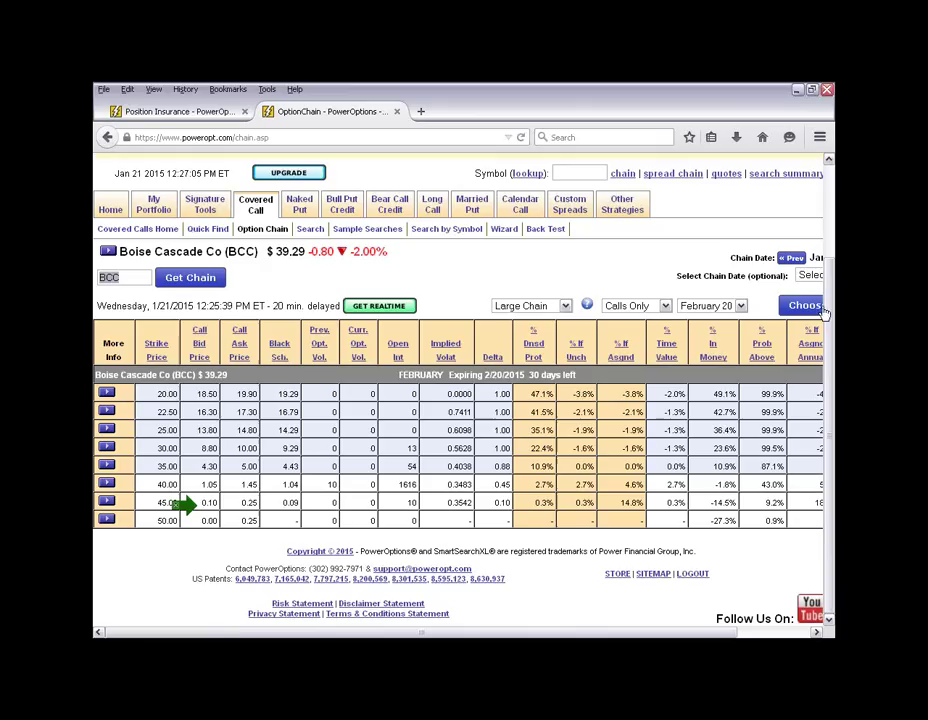
# - Open the Covered Call Search results
pyautogui.click(316, 233)
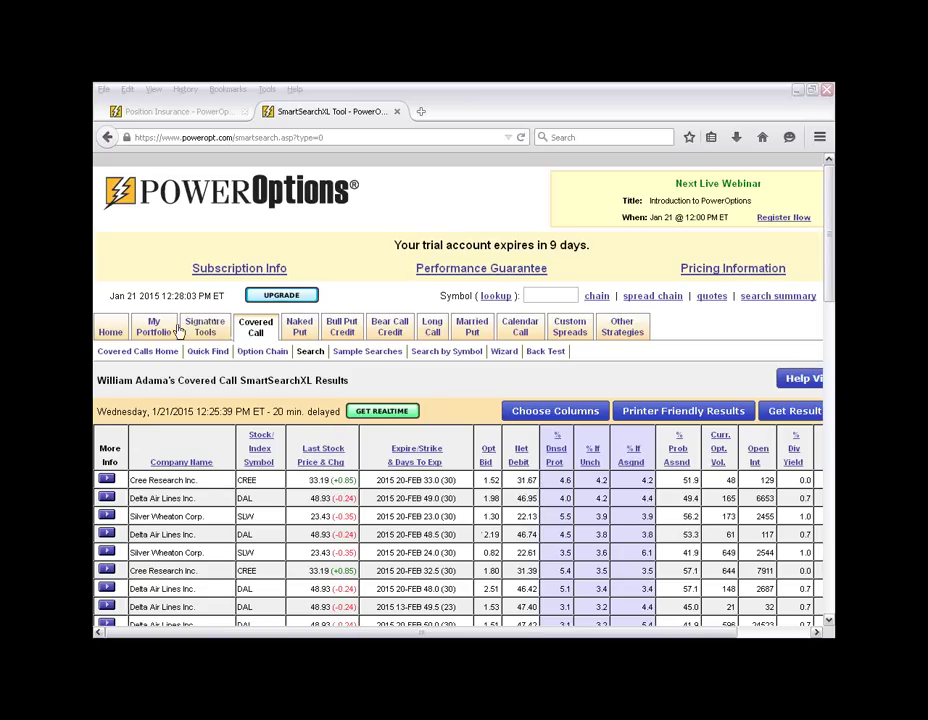
# - Open the Portfolios page and look through the positions from the married puts down to the long collar and custom spread
pyautogui.moveTo(140, 340)
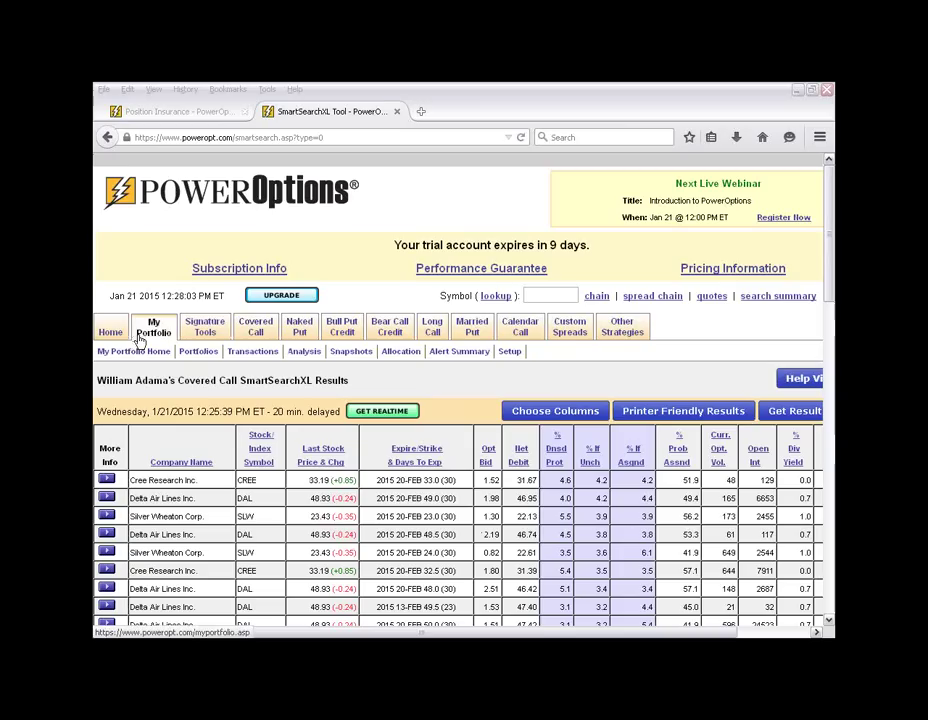
pyautogui.click(198, 352)
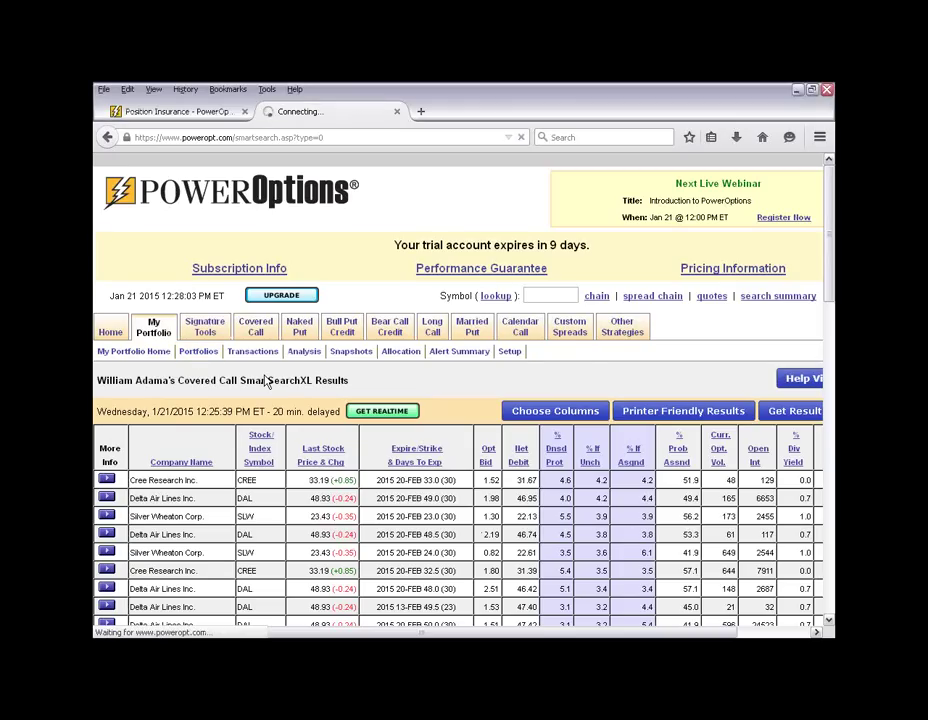
pyautogui.scroll(-3, 268, 380)
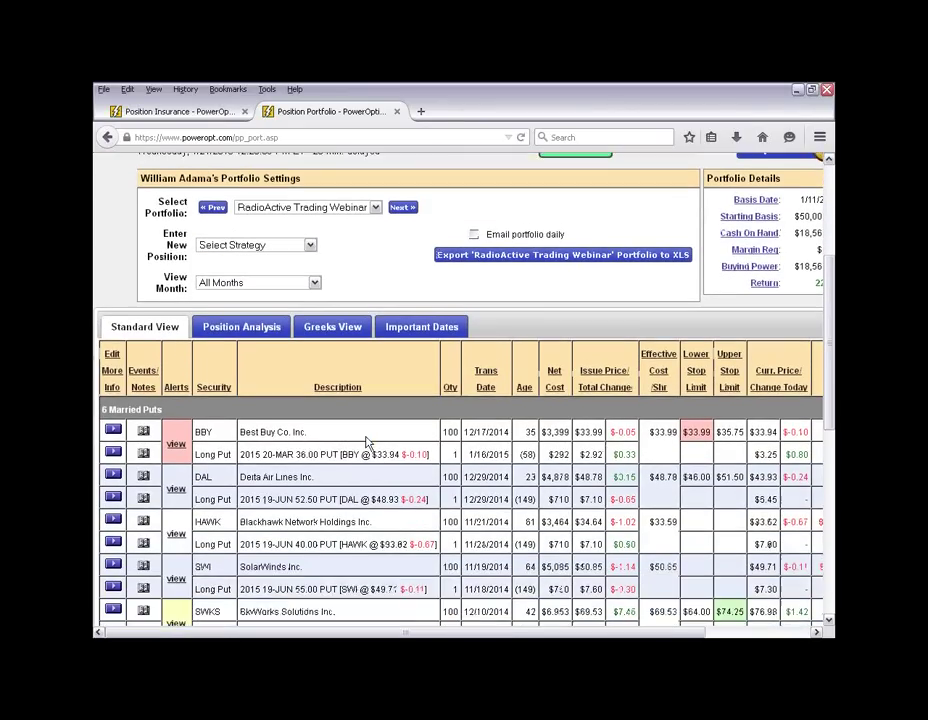
pyautogui.scroll(-2, 366, 440)
pyautogui.scroll(-5, 317, 546)
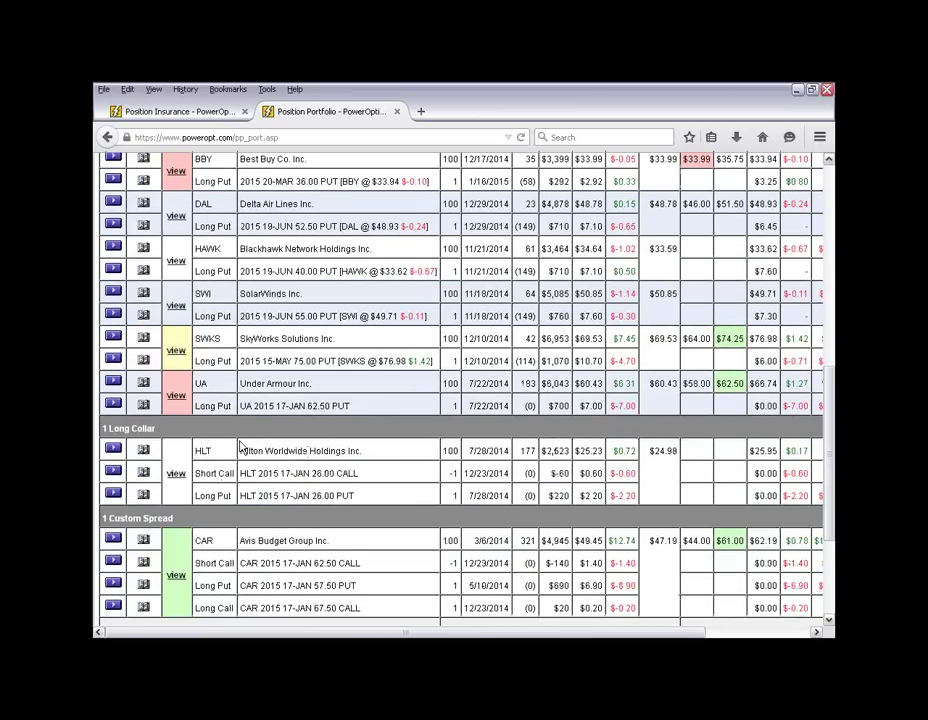
pyautogui.scroll(-1, 285, 462)
pyautogui.scroll(-1, 287, 458)
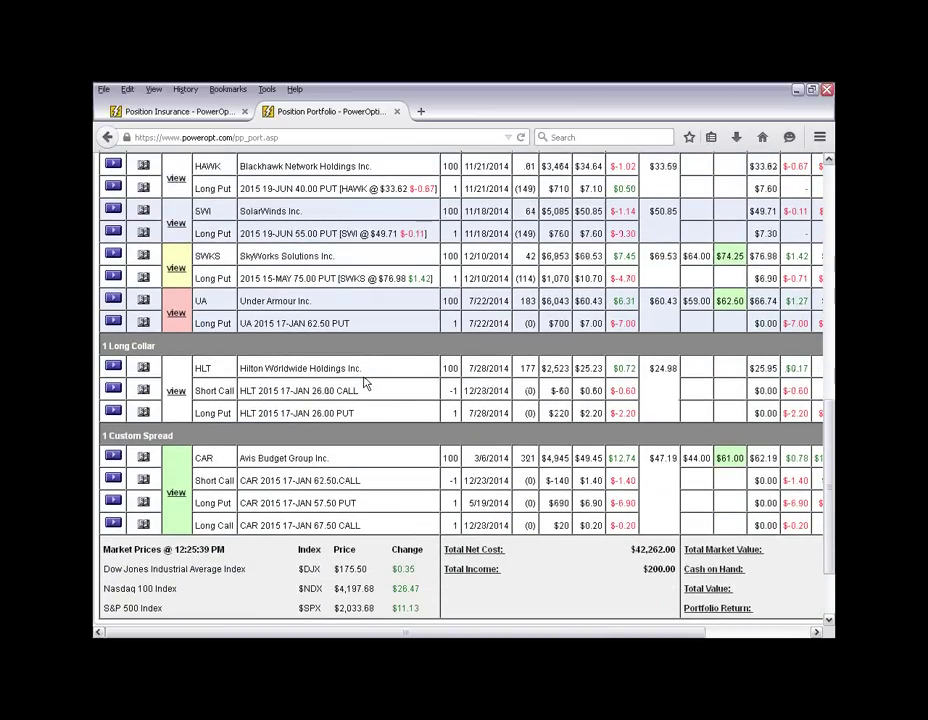
# - View the HLT long collar's alert settings, and highlight the Days Until Earnings and Days Until Ex-Dividend alert types
pyautogui.click(176, 391)
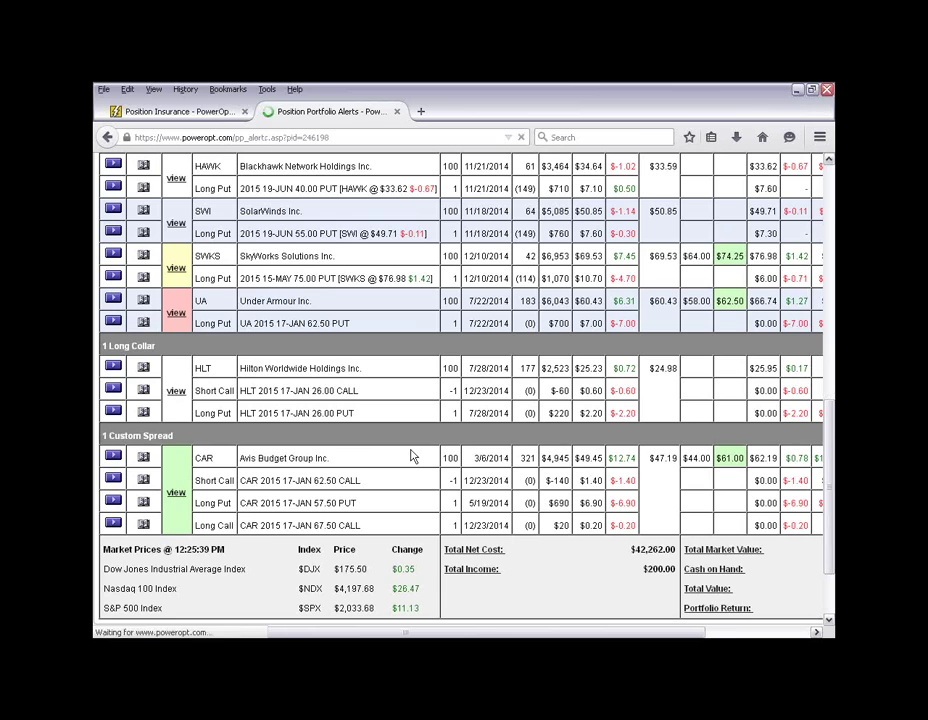
pyautogui.scroll(-4, 555, 269)
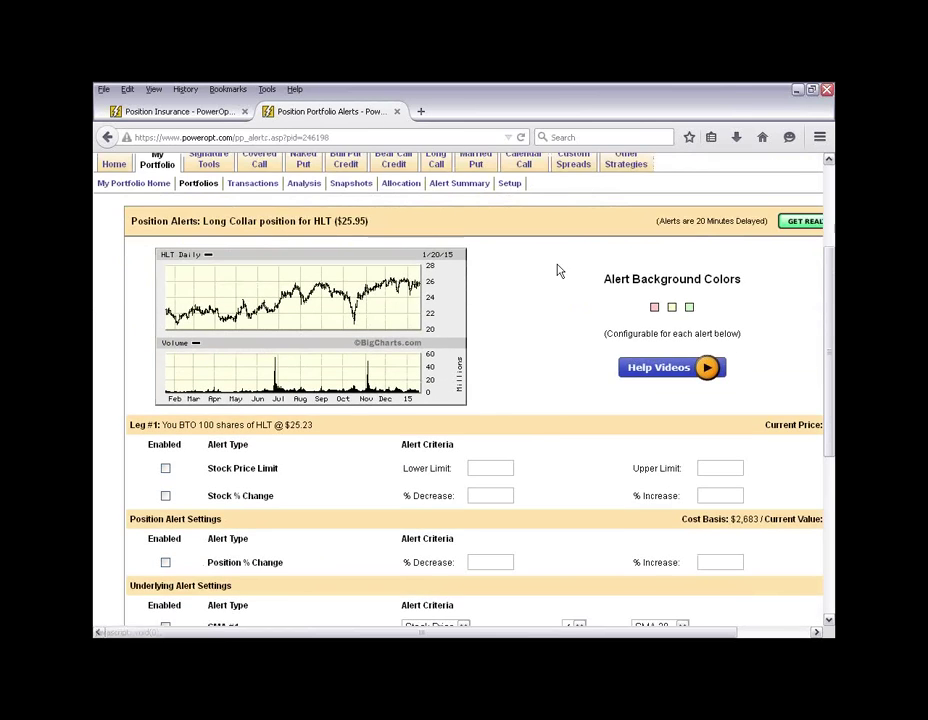
pyautogui.scroll(-1, 230, 370)
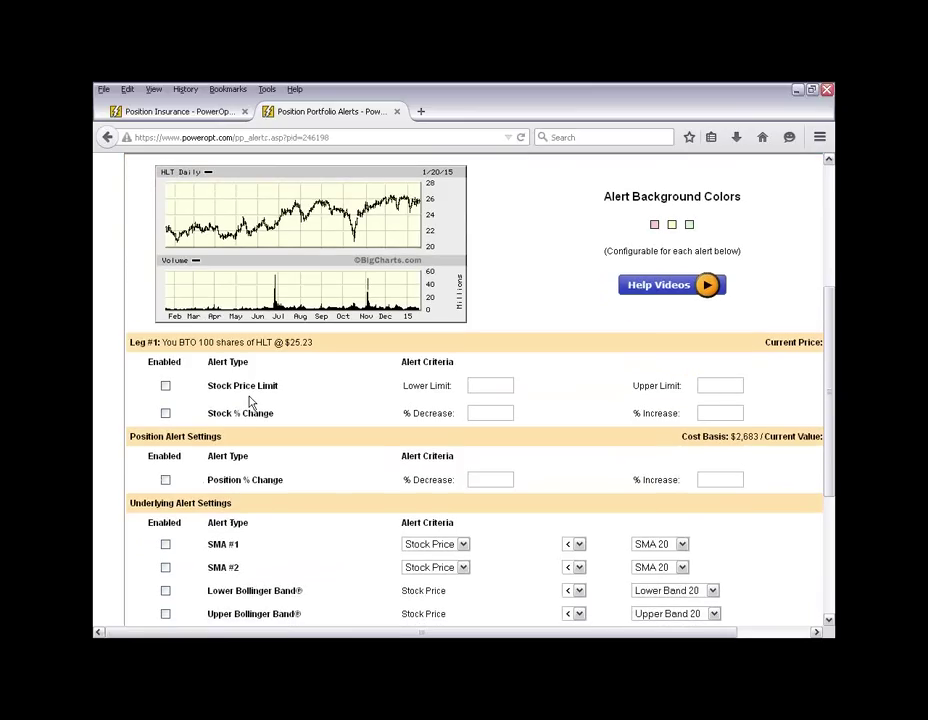
pyautogui.scroll(-2, 322, 488)
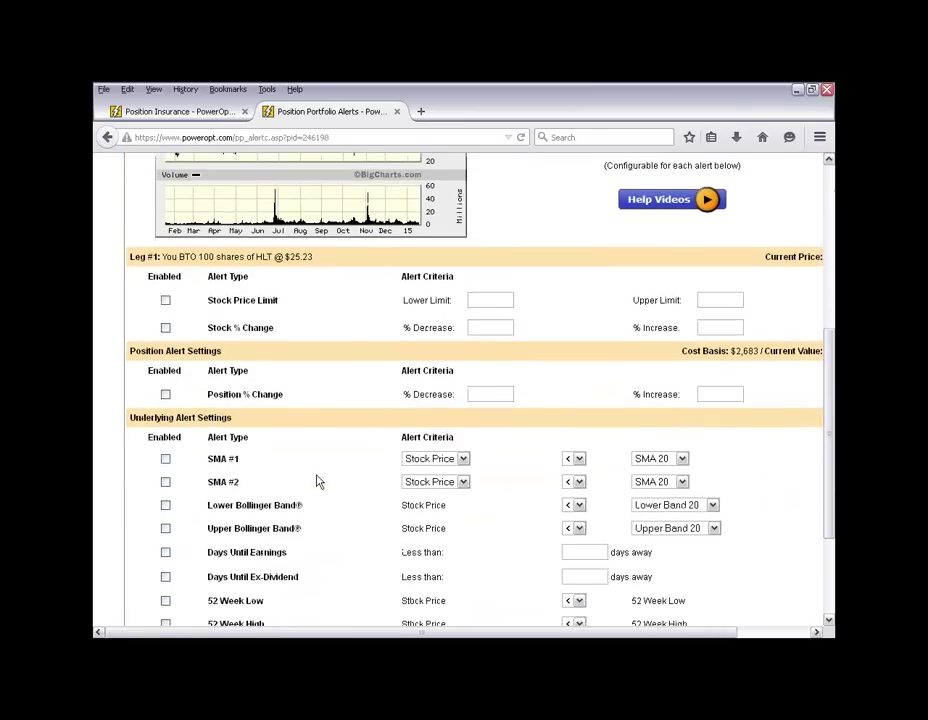
pyautogui.scroll(-2, 318, 482)
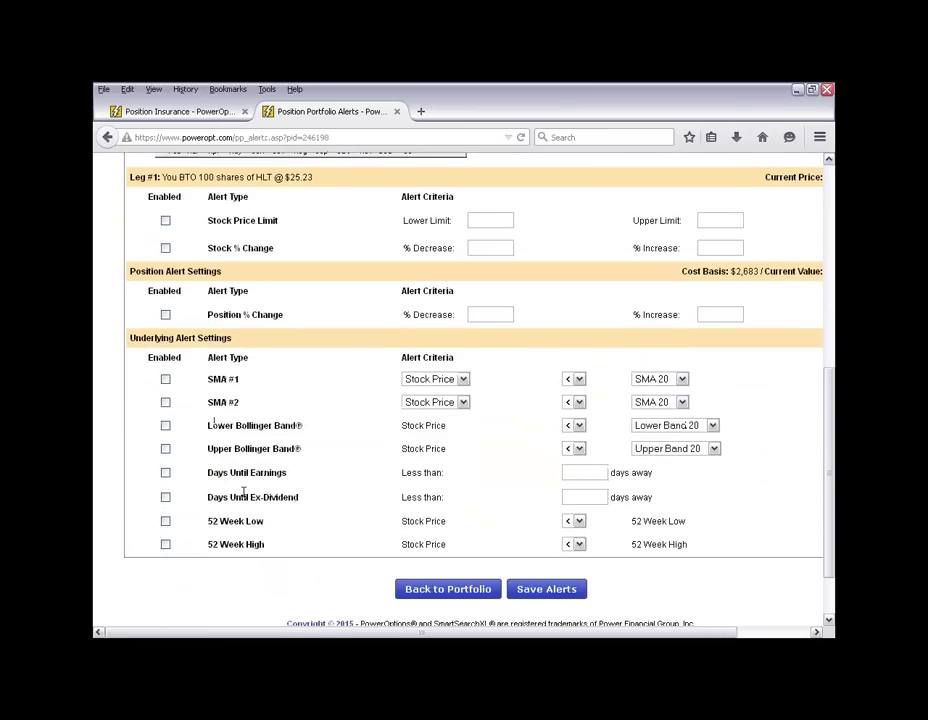
pyautogui.moveTo(206, 472); pyautogui.dragTo(321, 480)
pyautogui.moveTo(208, 497); pyautogui.dragTo(321, 505)
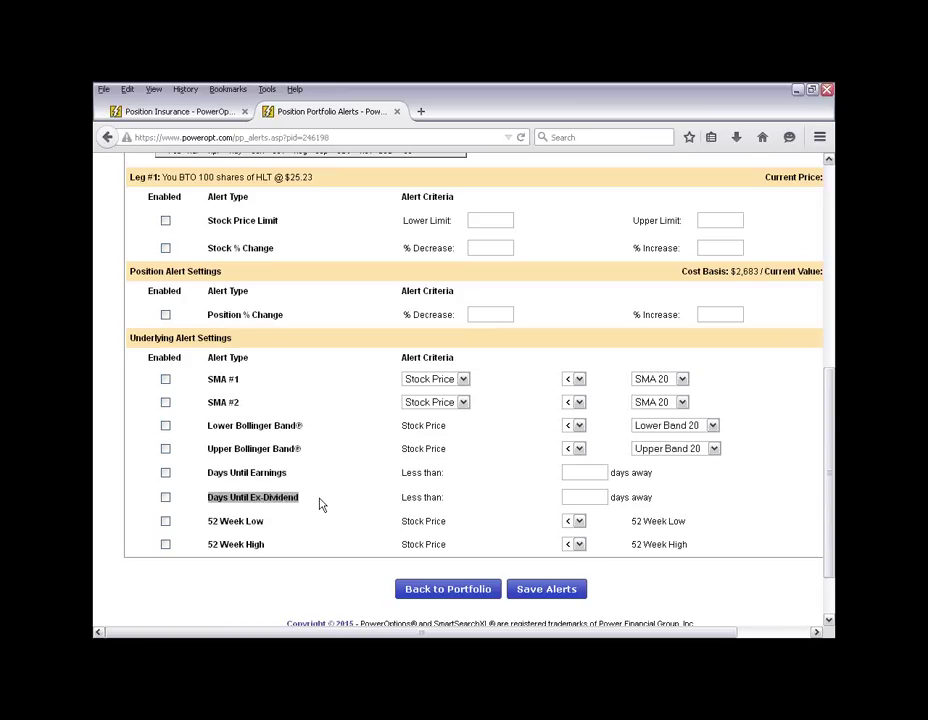
pyautogui.click(735, 439)
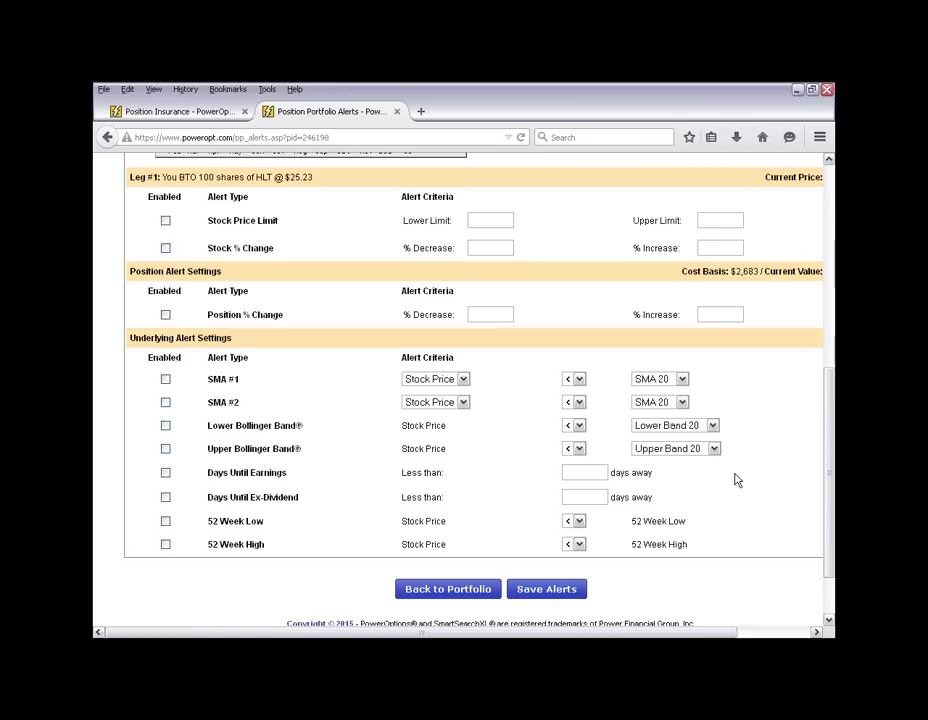
# - Return to the Covered Call Search results and bring the list of found trades into view
pyautogui.scroll(5, 735, 481)
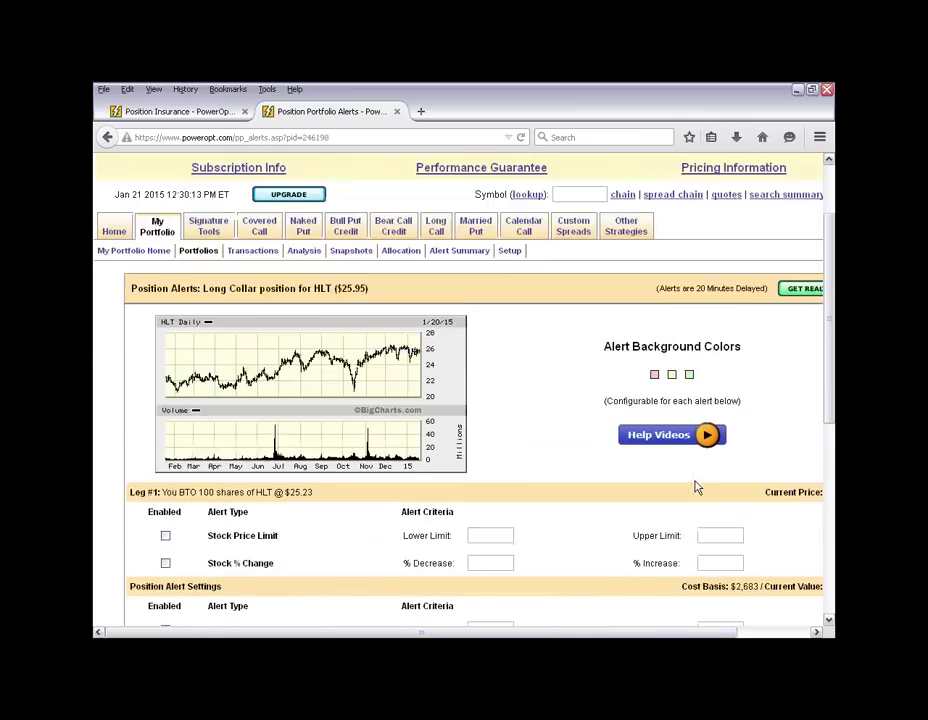
pyautogui.scroll(2, 507, 445)
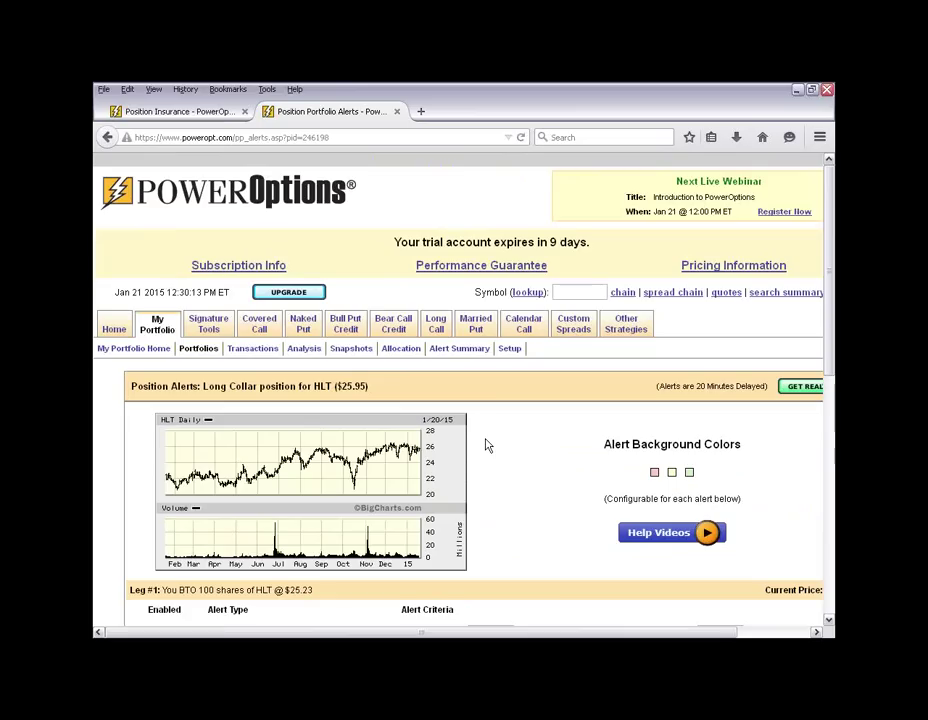
pyautogui.moveTo(283, 325)
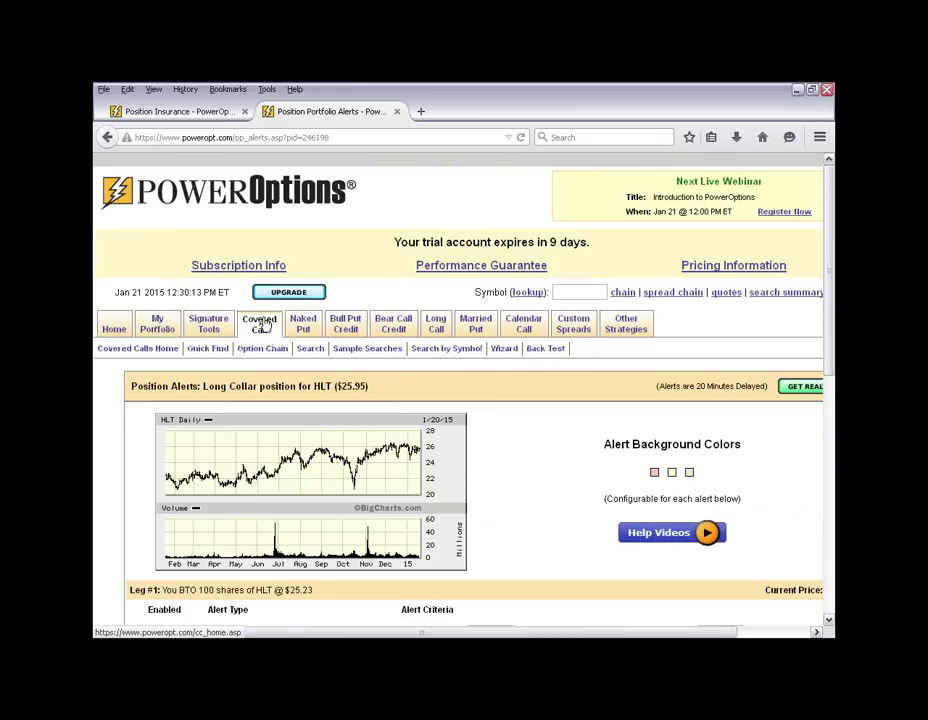
pyautogui.click(311, 351)
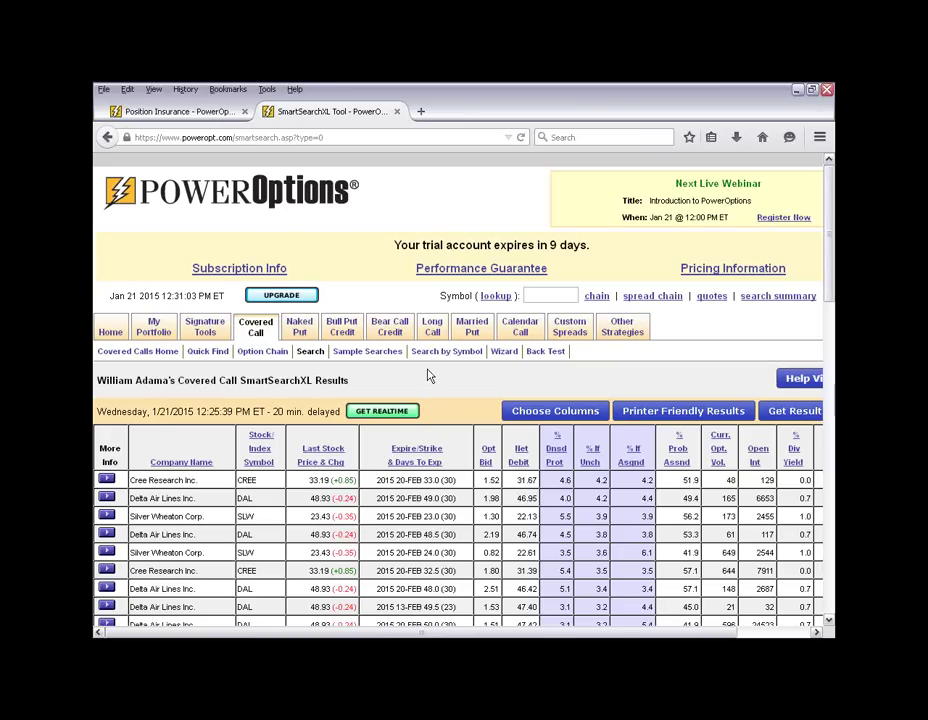
pyautogui.scroll(-2, 430, 375)
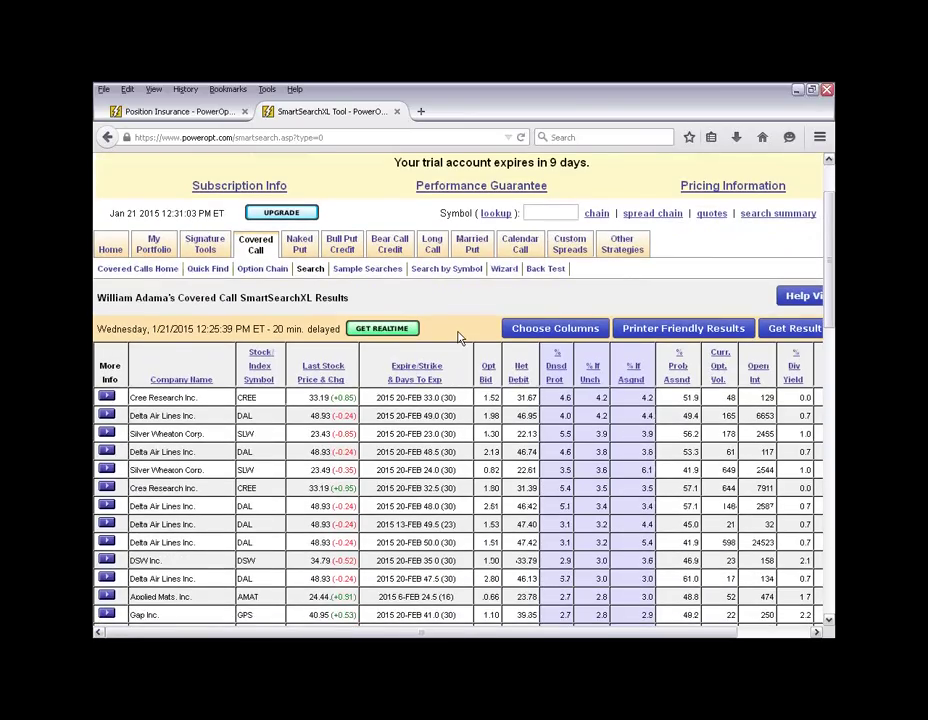
# - Load the saved search settings "**Weekly Covered Call Search" for the Covered Call Search
pyautogui.scroll(-2, 459, 338)
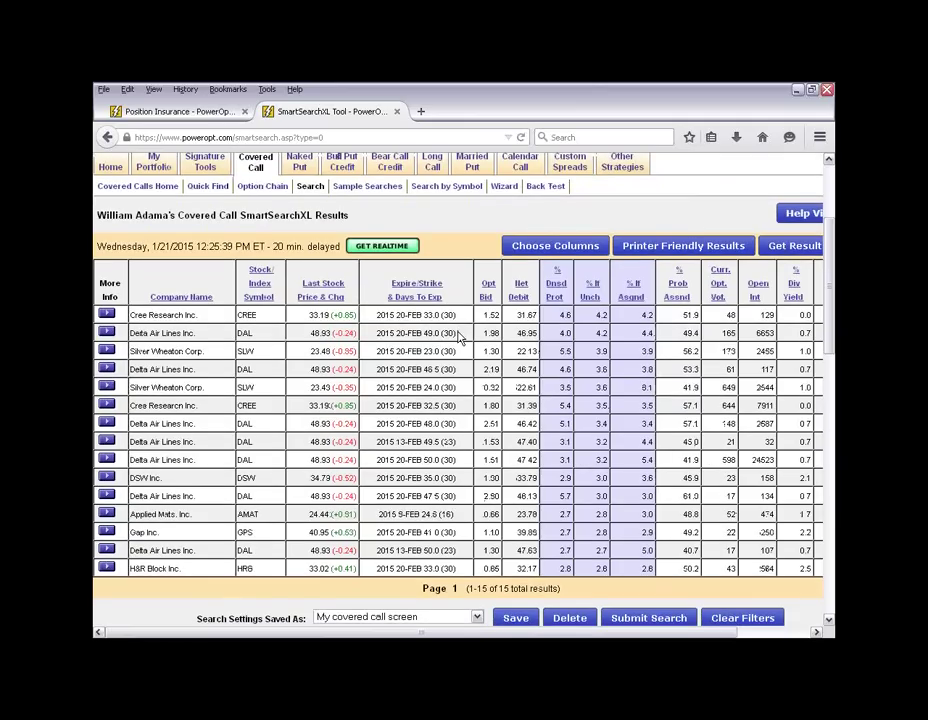
pyautogui.scroll(4, 459, 338)
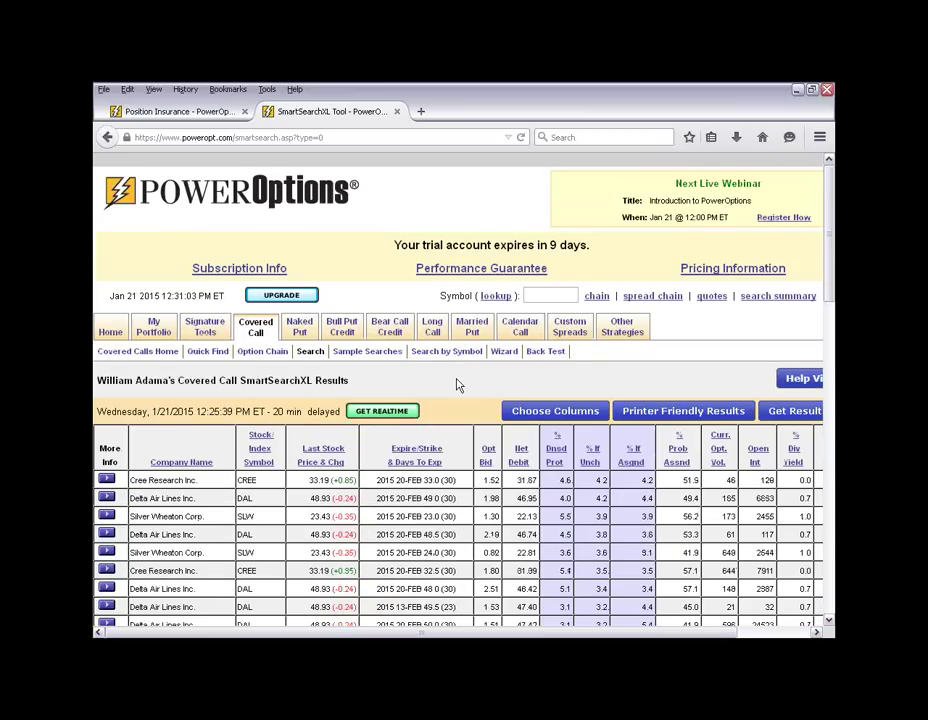
pyautogui.scroll(-2, 457, 385)
pyautogui.scroll(-2, 247, 285)
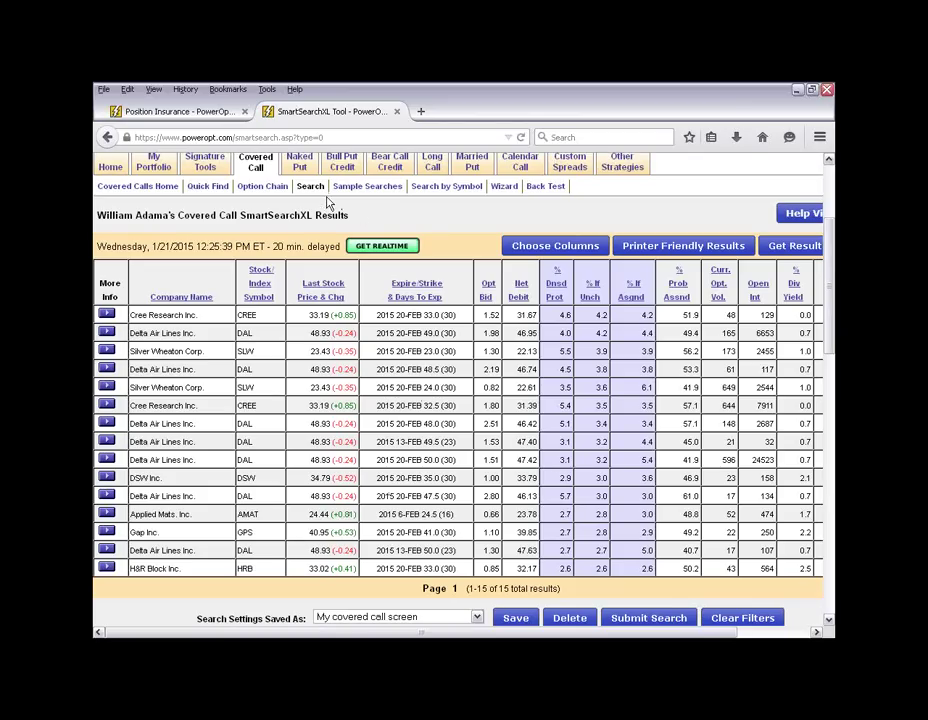
pyautogui.moveTo(829, 193); pyautogui.dragTo(830, 383)
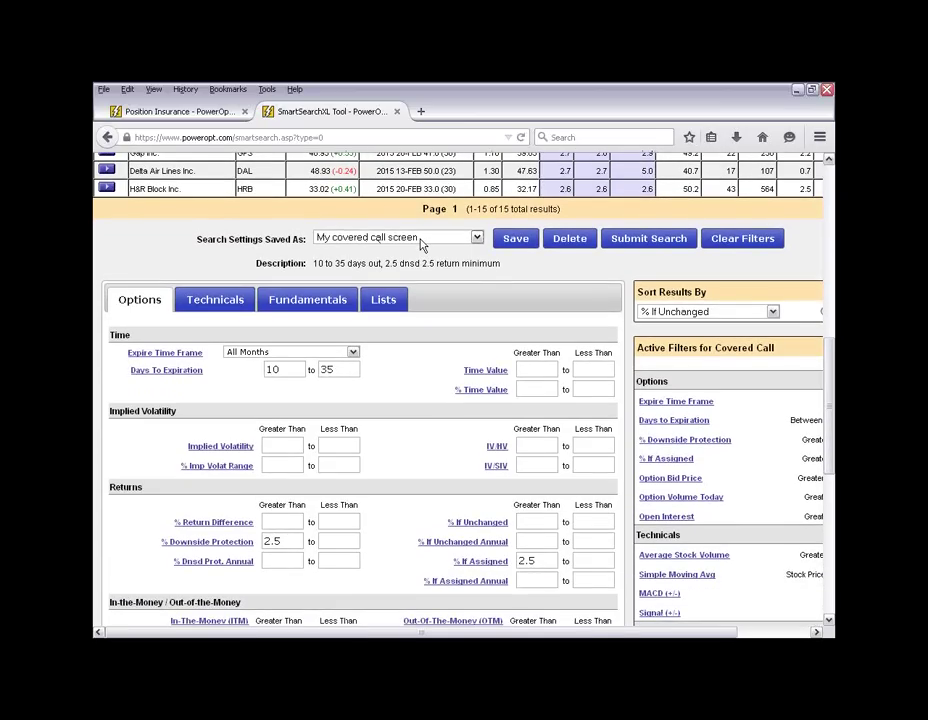
pyautogui.click(350, 239)
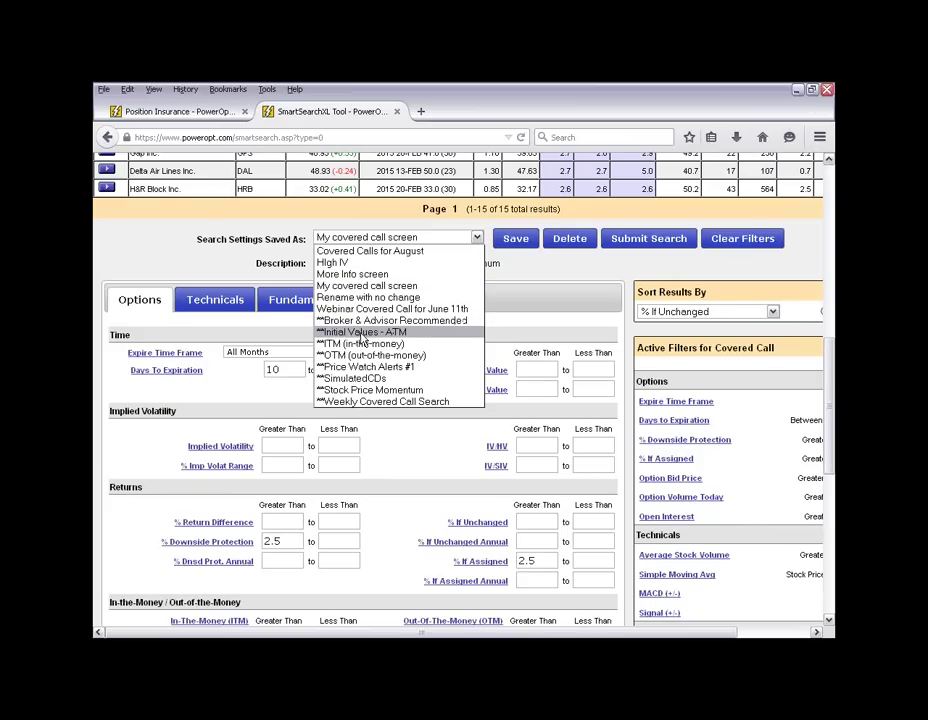
pyautogui.click(378, 402)
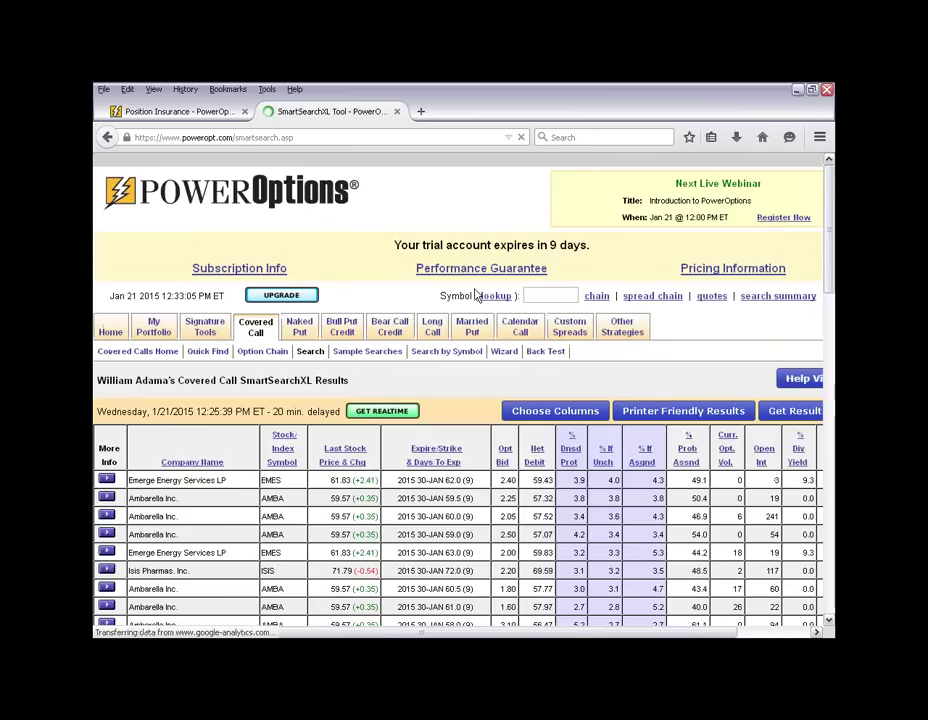
# - Look over the weekly covered call results and their count, and view the available sort criteria
pyautogui.scroll(-5, 476, 295)
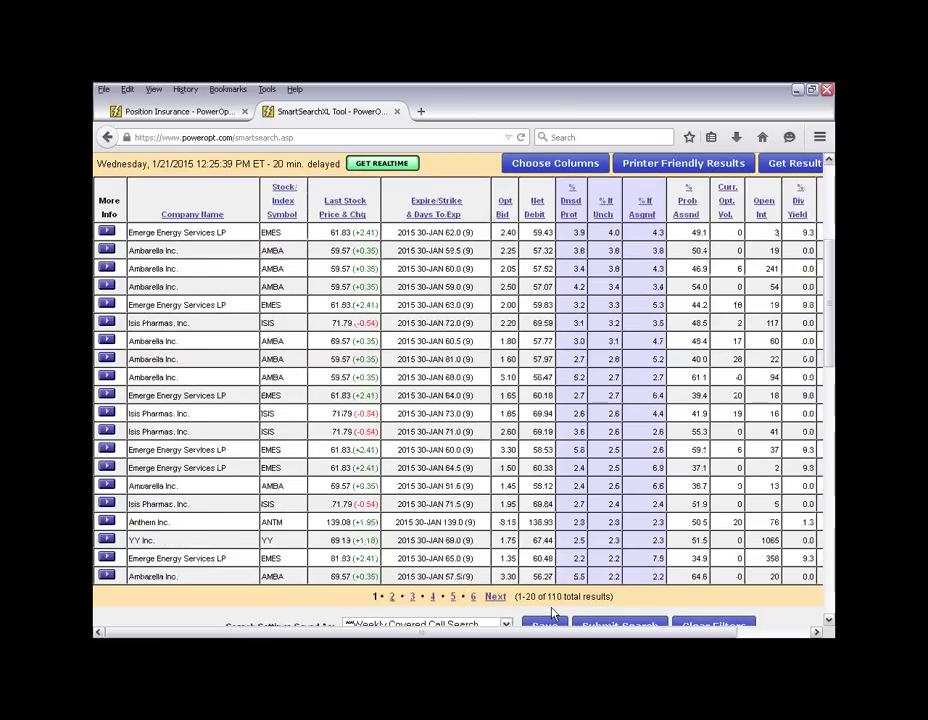
pyautogui.moveTo(516, 596); pyautogui.dragTo(543, 596)
pyautogui.scroll(-2, 560, 452)
pyautogui.scroll(-1, 560, 455)
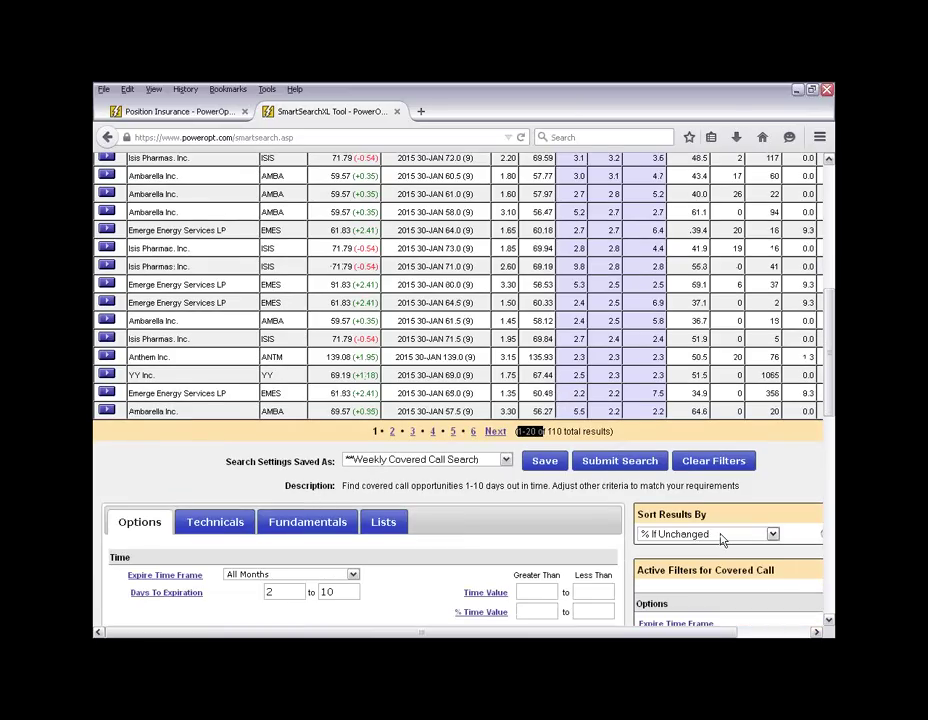
pyautogui.click(720, 536)
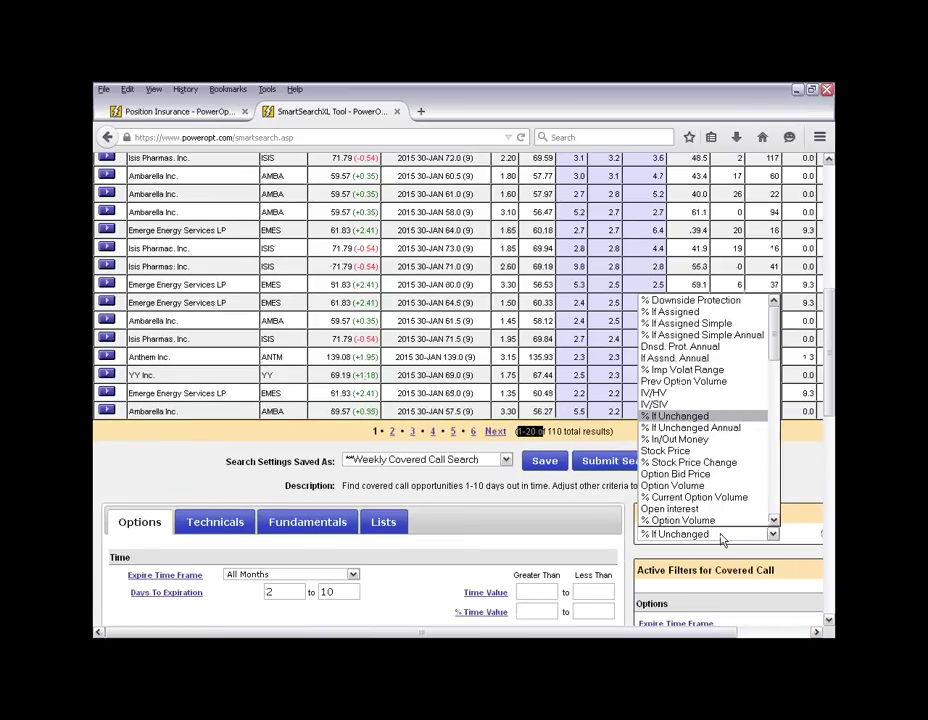
pyautogui.click(808, 462)
# - Mark the total number of results under the weekly covered call list
pyautogui.scroll(2, 605, 300)
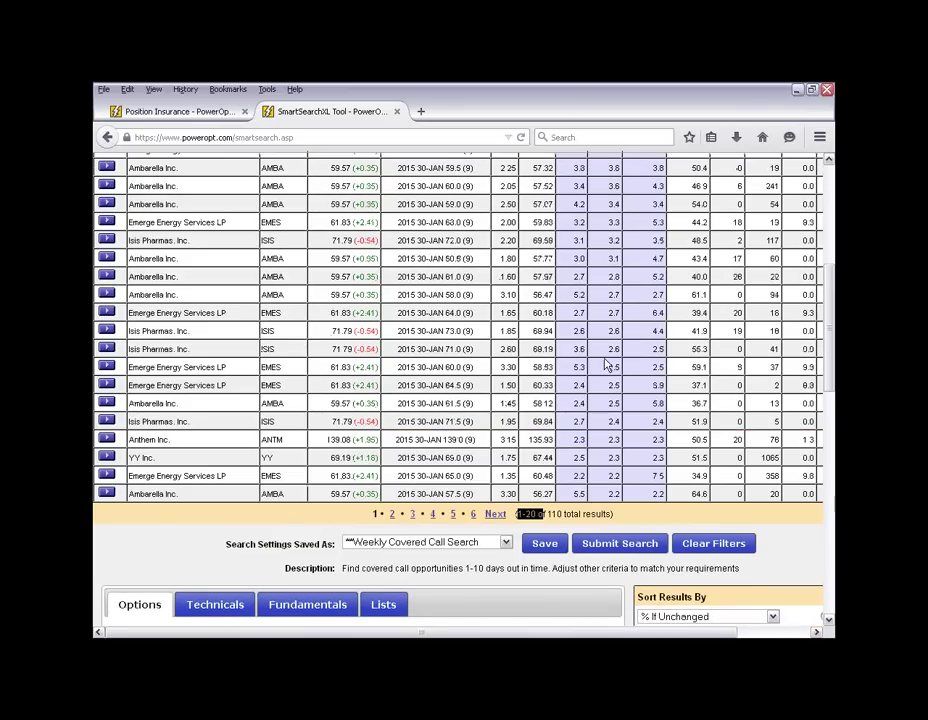
pyautogui.click(510, 527)
pyautogui.moveTo(543, 514); pyautogui.dragTo(644, 518)
pyautogui.click(645, 519)
# - Highlight the Options, Technicals, Fundamentals and Lists group headings in the active filters for the covered call search
pyautogui.scroll(-2, 640, 520)
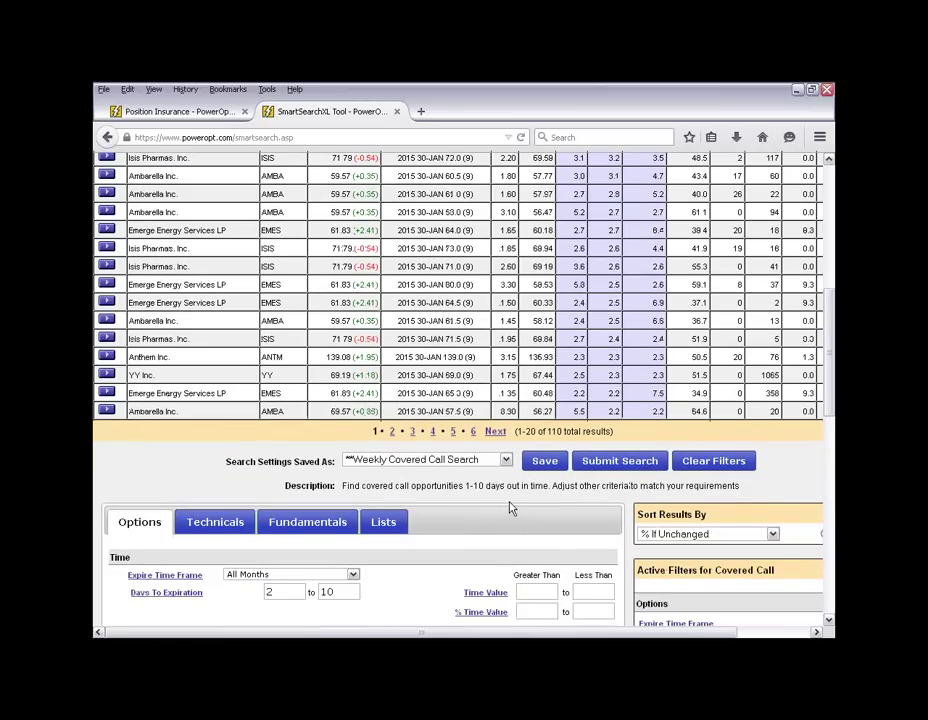
pyautogui.scroll(-5, 510, 508)
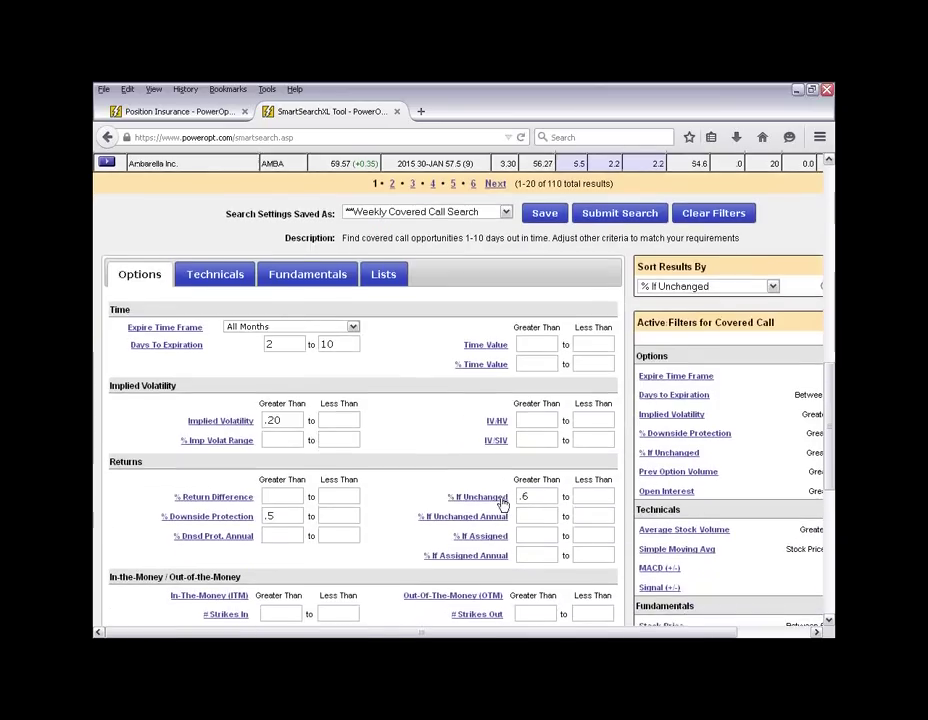
pyautogui.scroll(-2, 503, 505)
pyautogui.moveTo(500, 632); pyautogui.dragTo(545, 632)
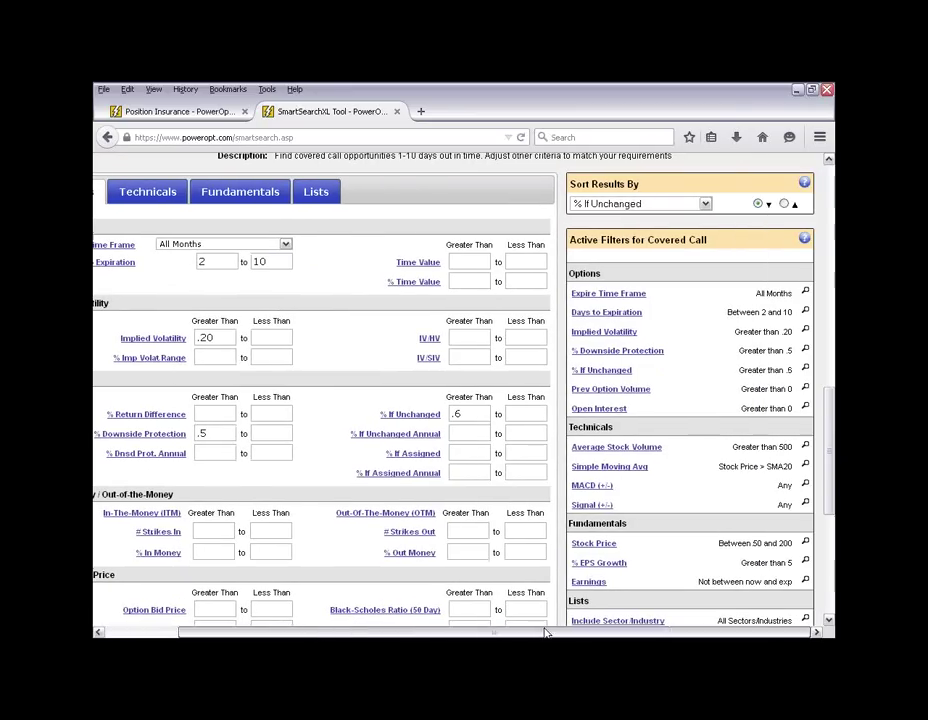
pyautogui.moveTo(583, 294)
pyautogui.scroll(-2, 642, 373)
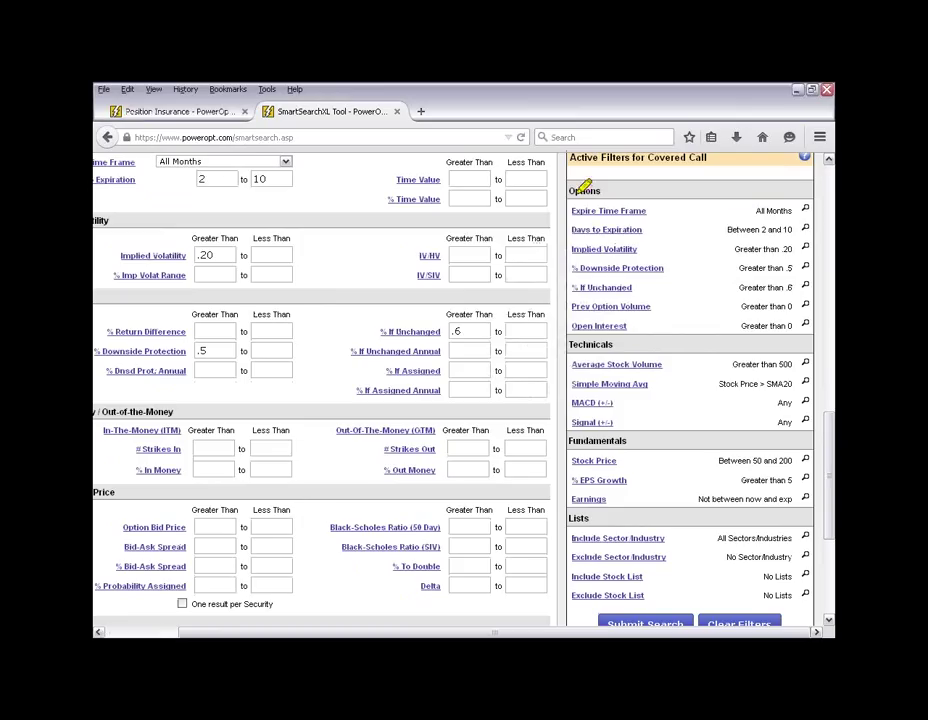
pyautogui.moveTo(574, 189); pyautogui.dragTo(626, 189)
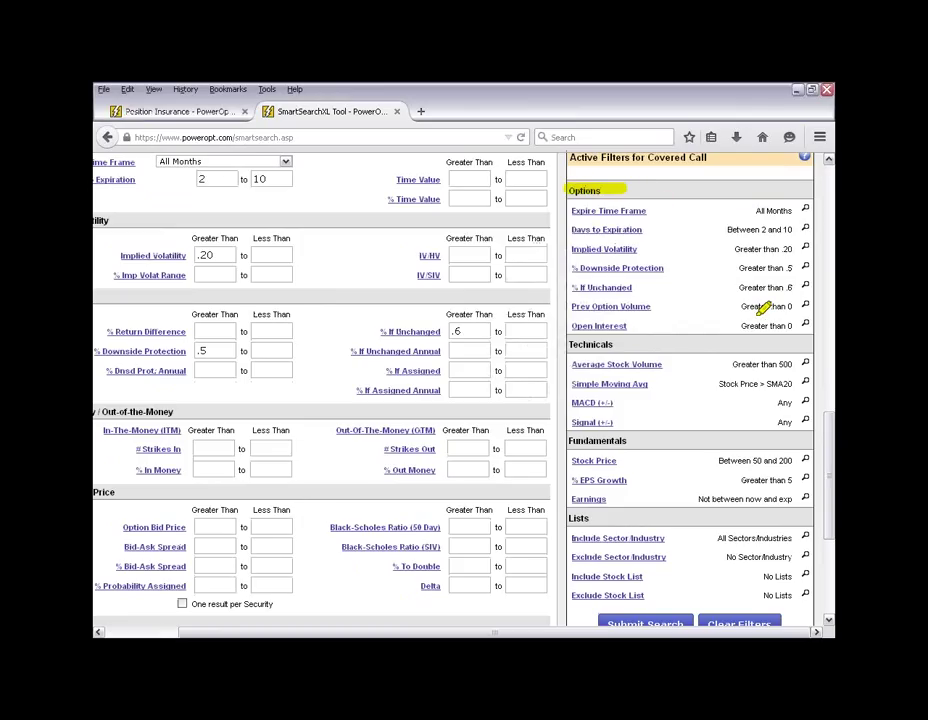
pyautogui.moveTo(568, 345); pyautogui.dragTo(628, 345)
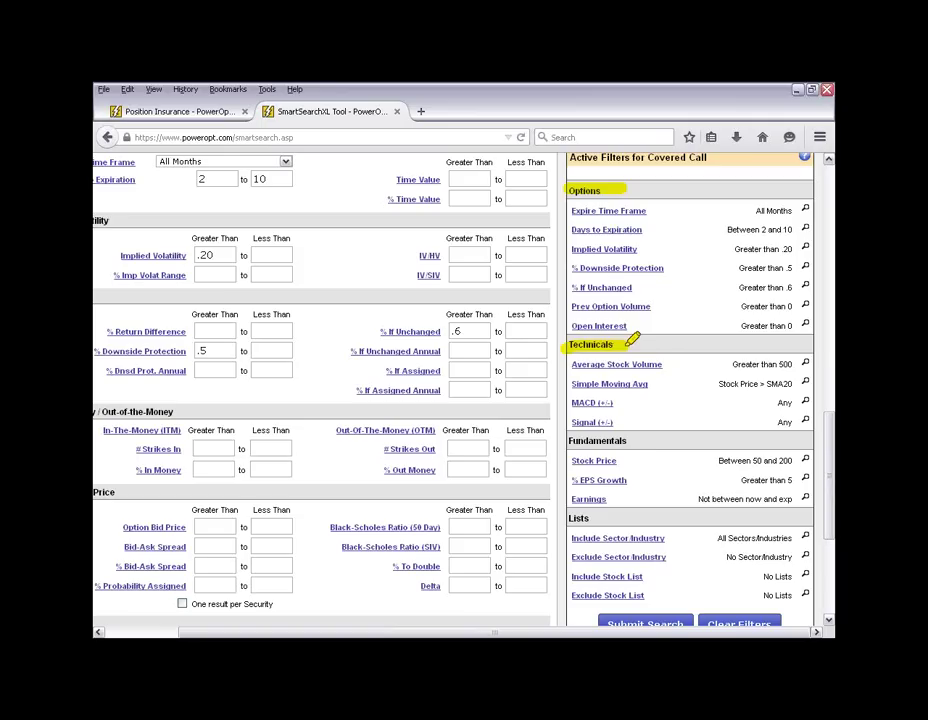
pyautogui.moveTo(553, 441); pyautogui.dragTo(640, 442)
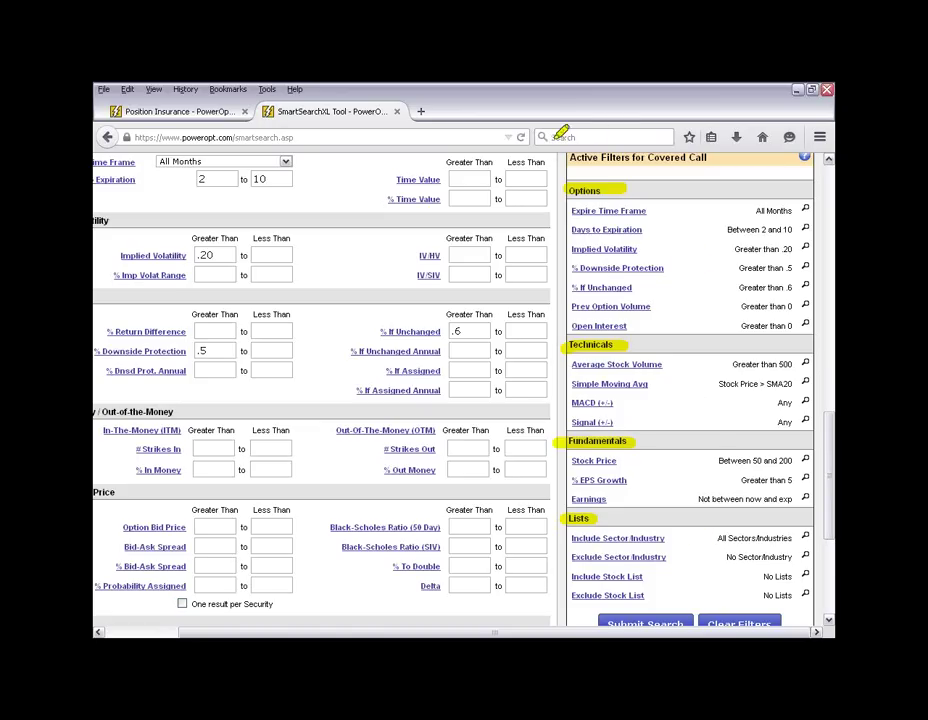
# - Highlight the active Options filter values, from Days to Expiration and Implied Volatility down to Prev Option Volume and Open Interest
pyautogui.moveTo(721, 231); pyautogui.dragTo(793, 229)
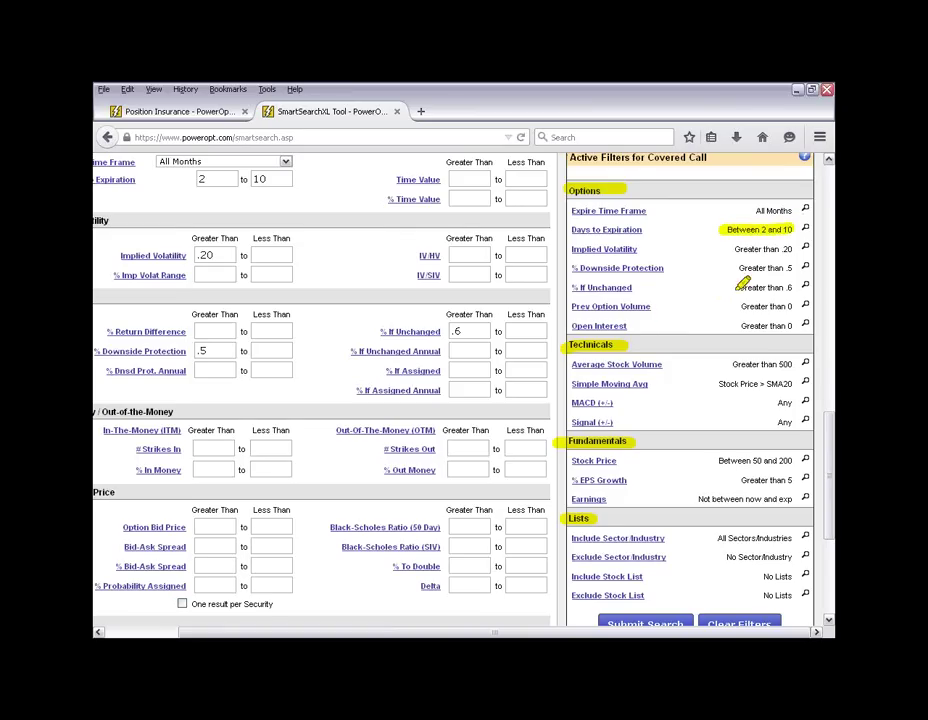
pyautogui.moveTo(733, 249); pyautogui.dragTo(786, 248)
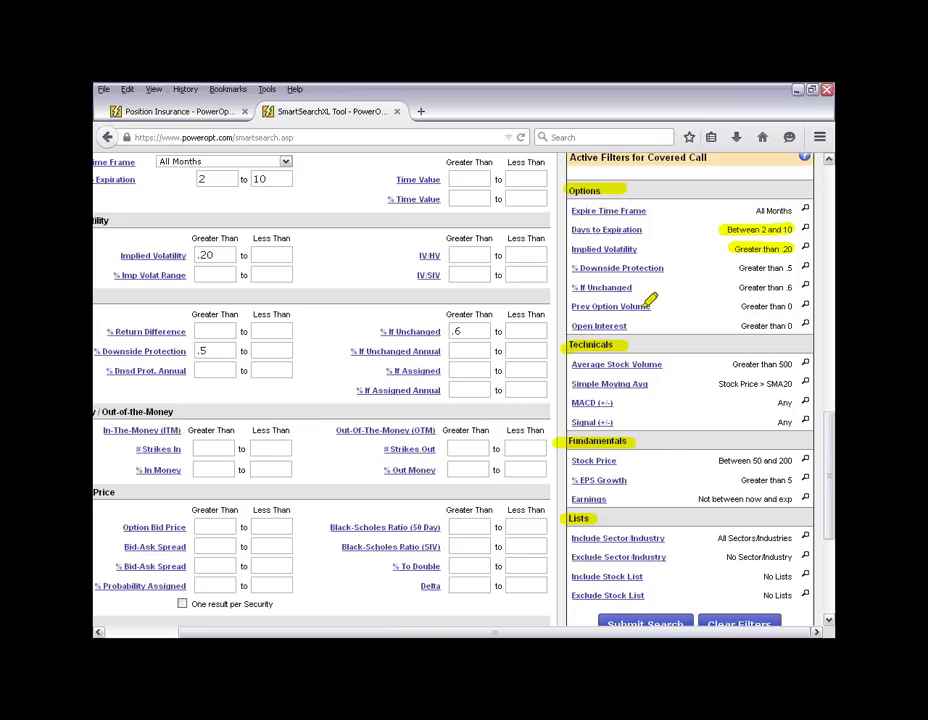
pyautogui.moveTo(735, 269); pyautogui.dragTo(793, 271)
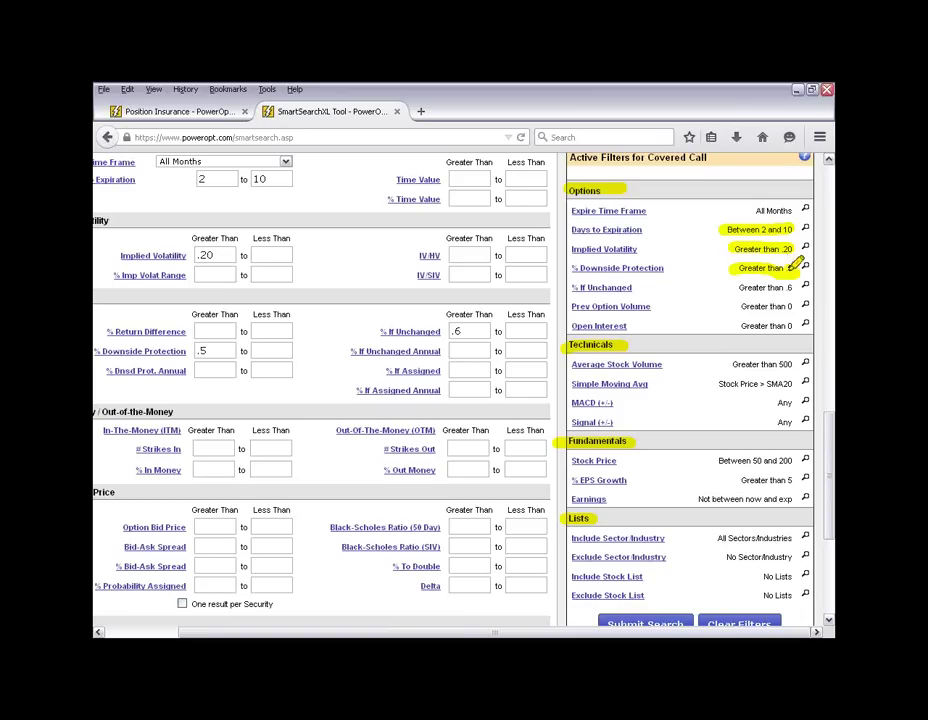
pyautogui.moveTo(730, 288); pyautogui.dragTo(773, 286)
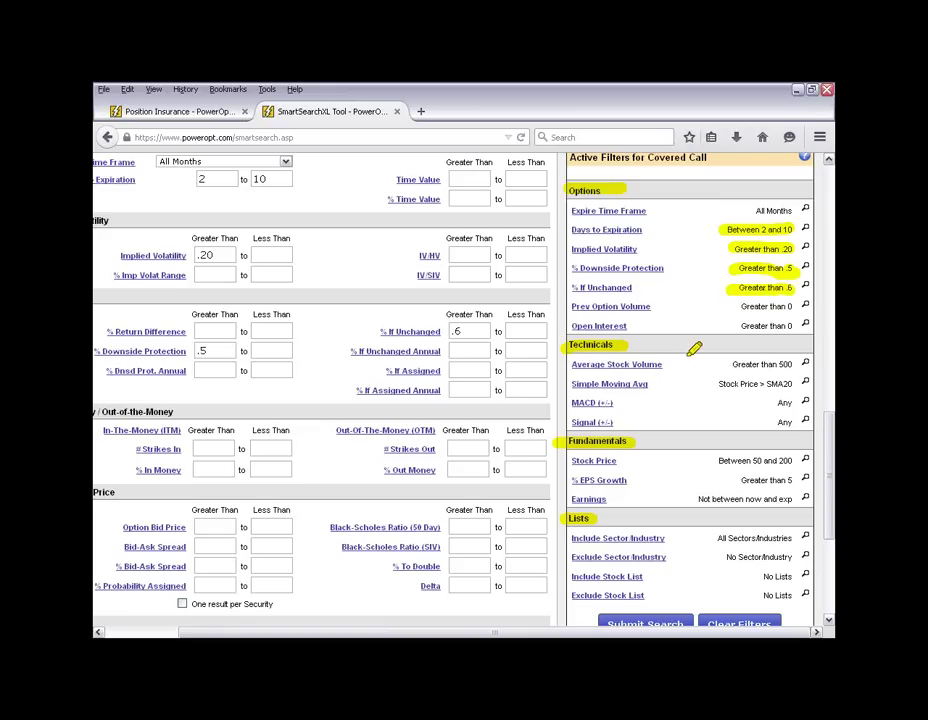
pyautogui.moveTo(739, 306); pyautogui.dragTo(793, 306)
pyautogui.moveTo(741, 326); pyautogui.dragTo(795, 326)
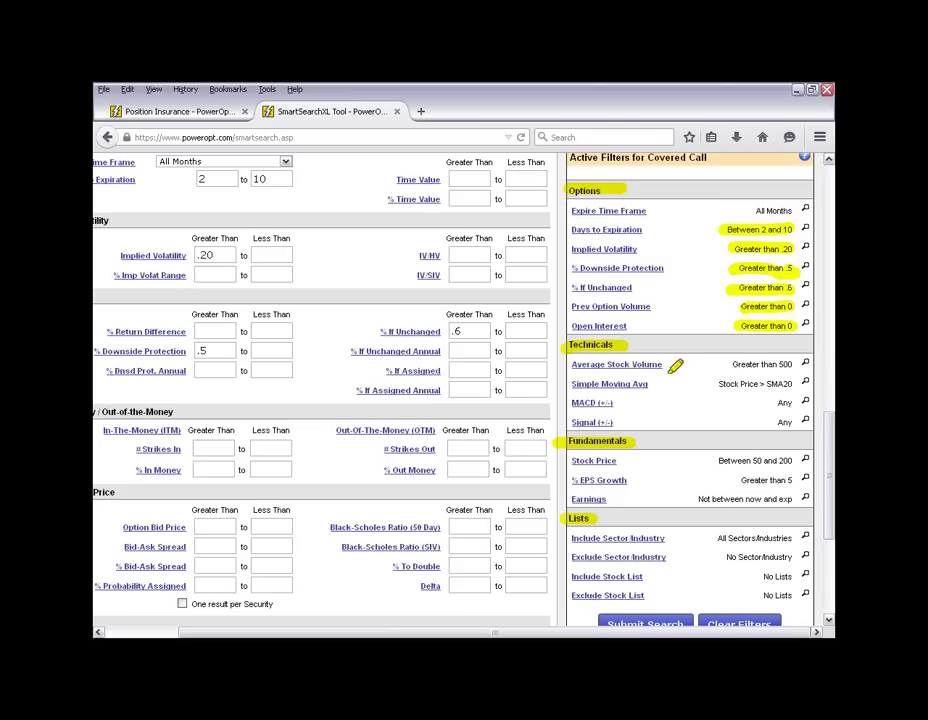
# - Highlight the active filter values for Average Stock Volume, Simple Moving Avg, Stock Price, % EPS Growth and Earnings
pyautogui.moveTo(728, 364); pyautogui.dragTo(795, 364)
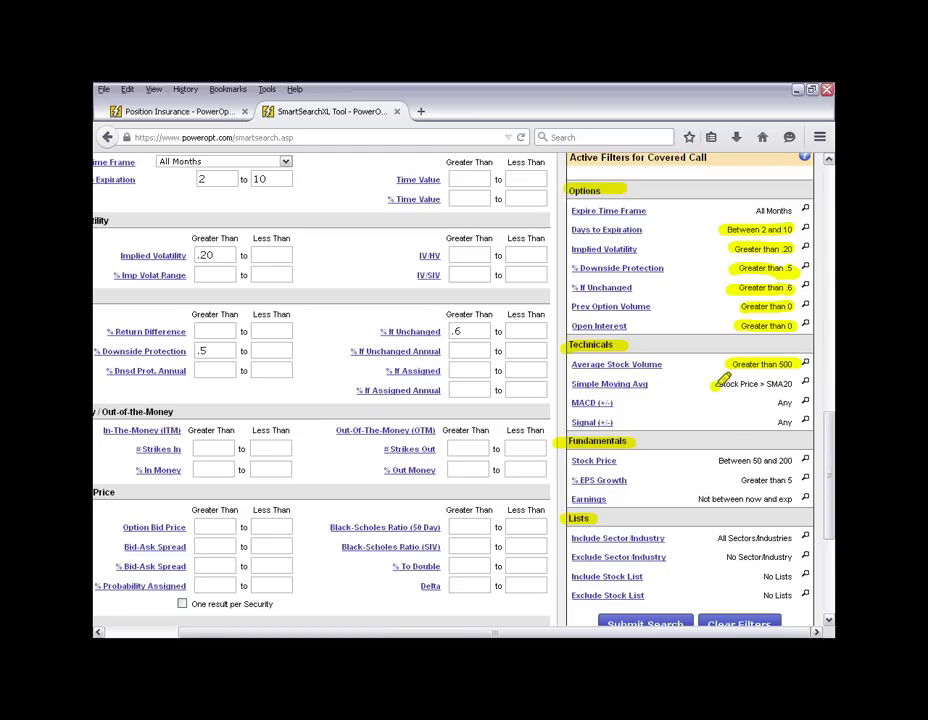
pyautogui.moveTo(719, 384); pyautogui.dragTo(793, 383)
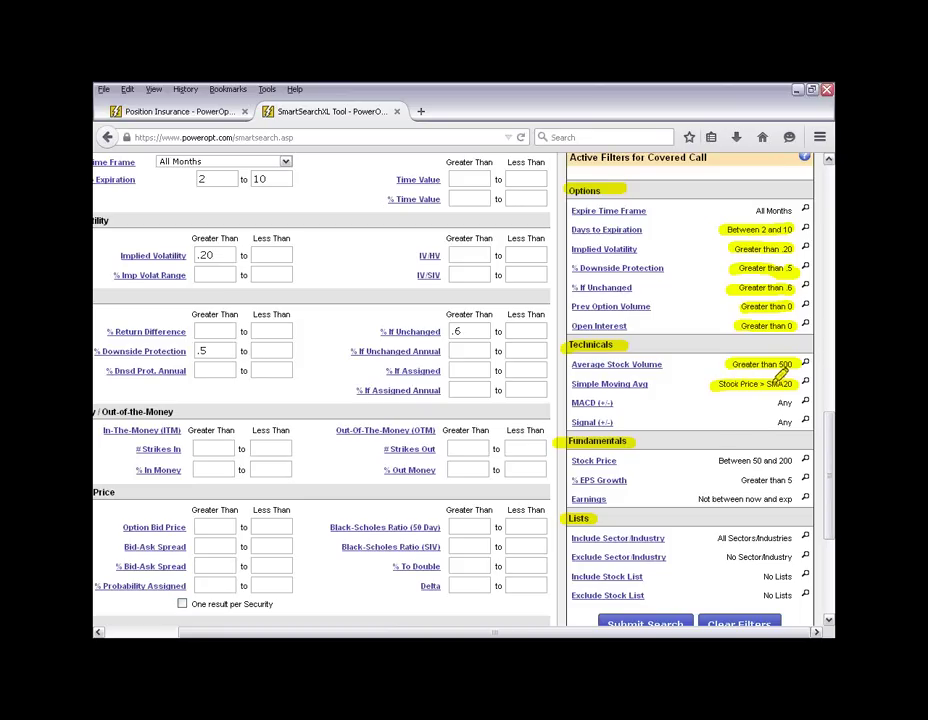
pyautogui.moveTo(719, 461); pyautogui.dragTo(798, 461)
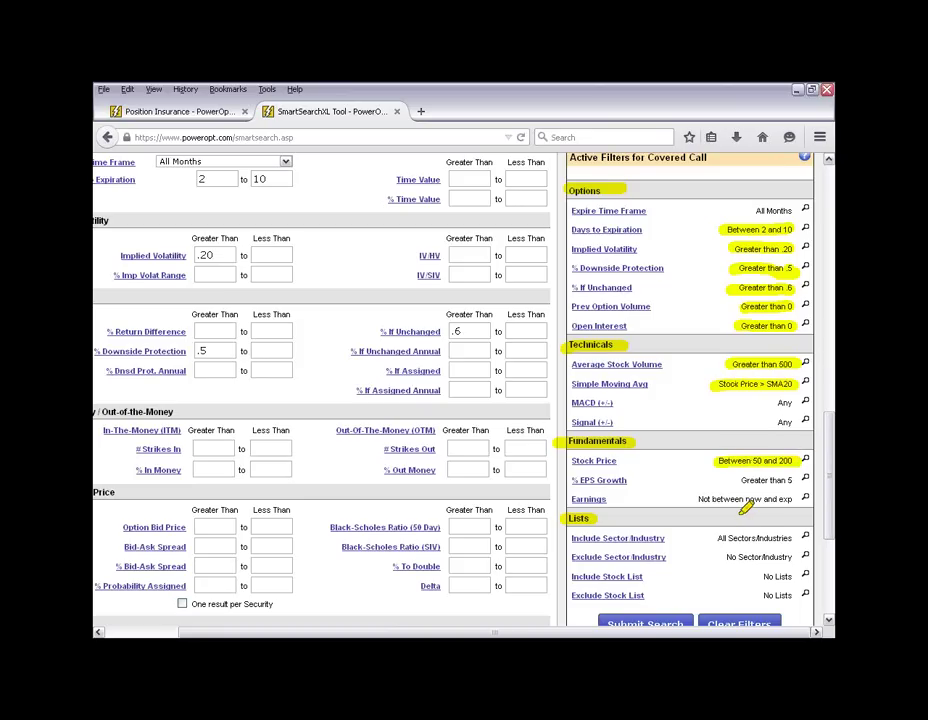
pyautogui.moveTo(742, 480); pyautogui.dragTo(795, 480)
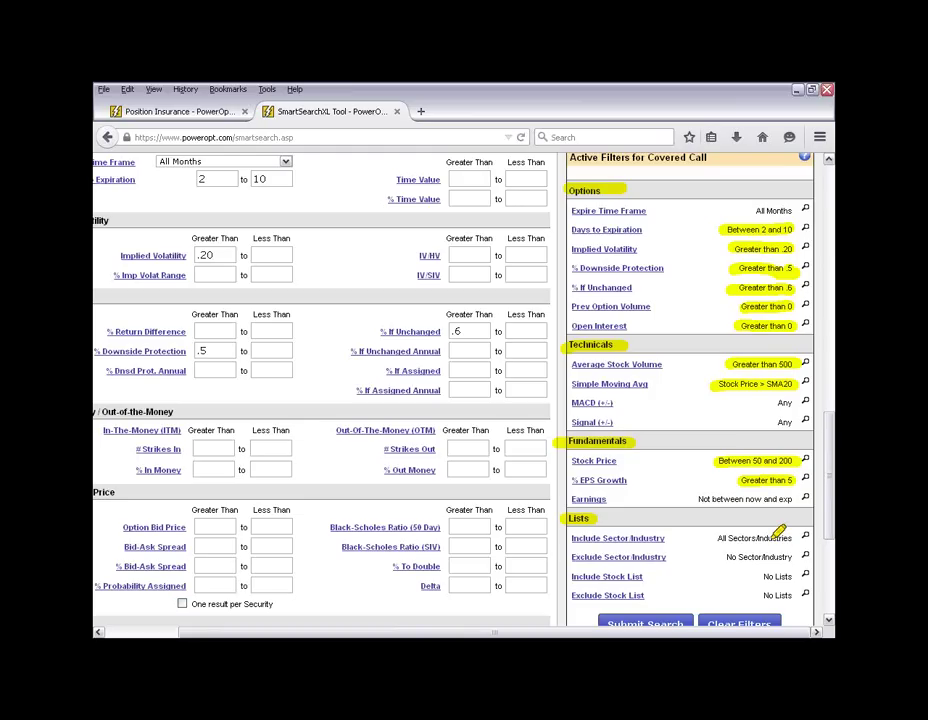
pyautogui.moveTo(690, 498); pyautogui.dragTo(790, 498)
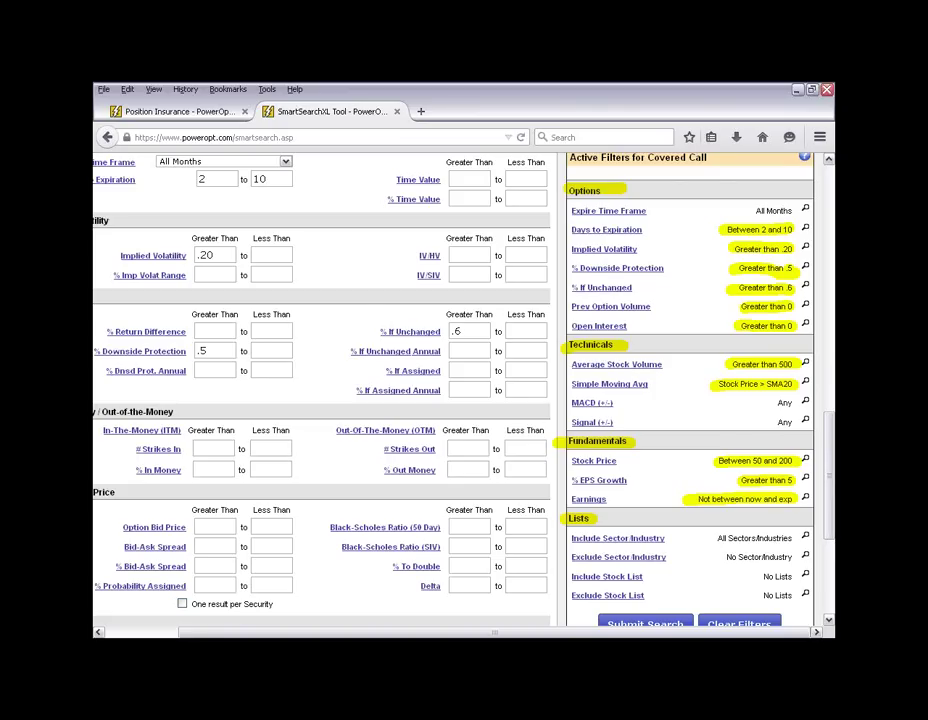
# - Set the % Downside Protection filter to greater than 1
pyautogui.scroll(3, 331, 491)
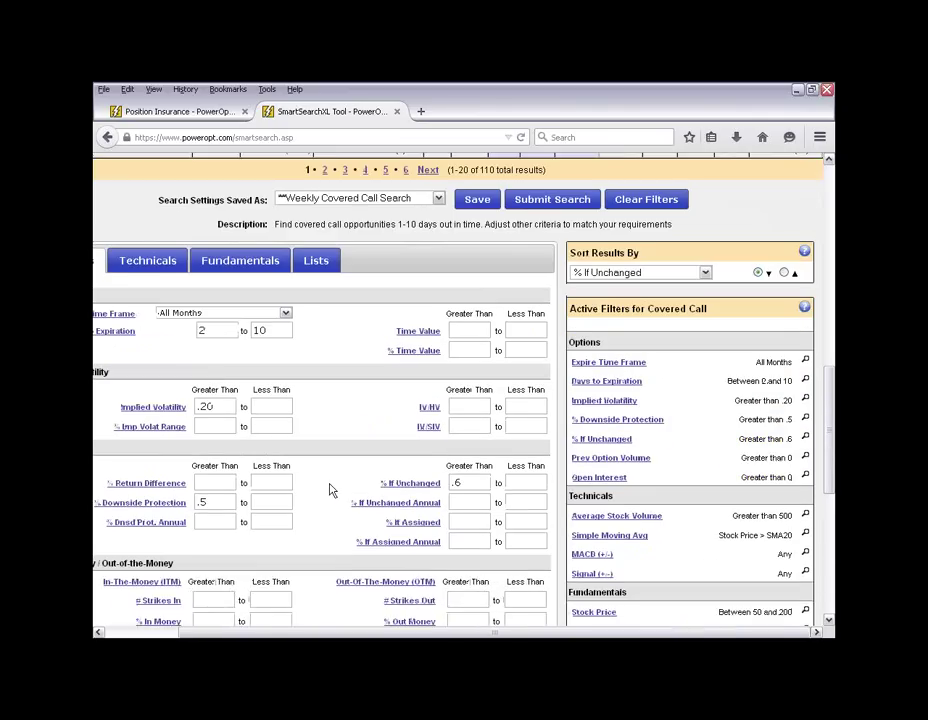
pyautogui.scroll(1, 331, 491)
pyautogui.hscroll(-3, 380, 400)
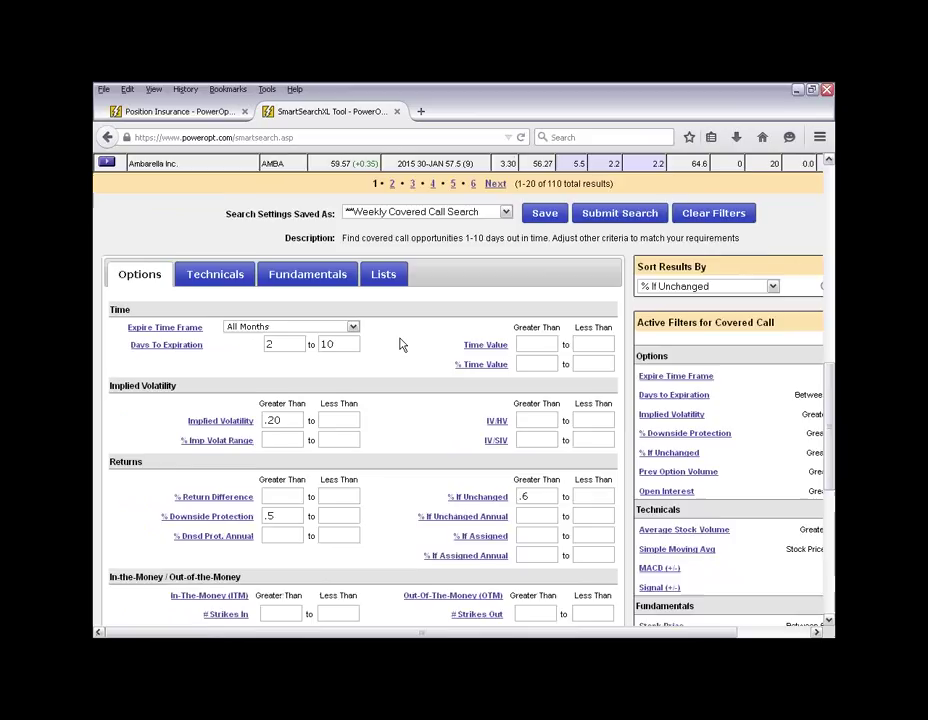
pyautogui.scroll(-2, 402, 344)
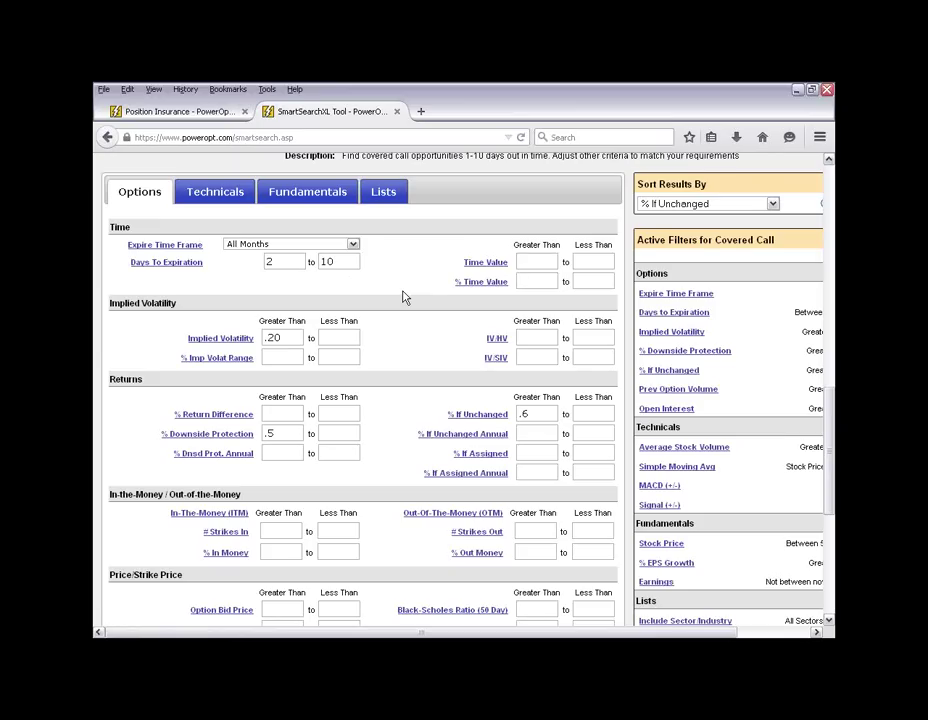
pyautogui.click(342, 262)
pyautogui.scroll(-2, 385, 400)
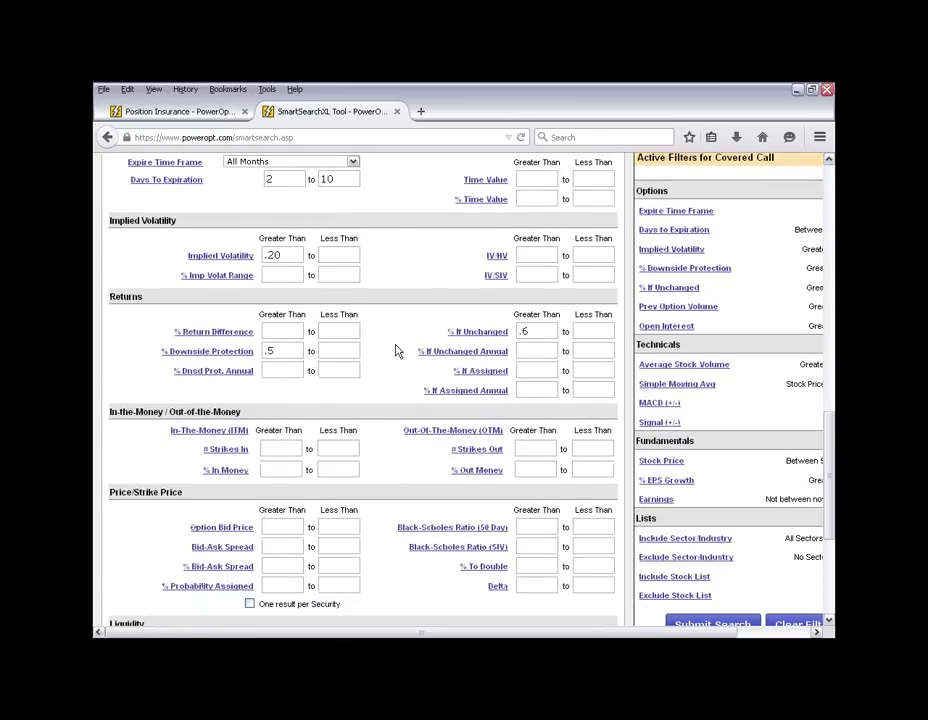
pyautogui.scroll(-2, 390, 352)
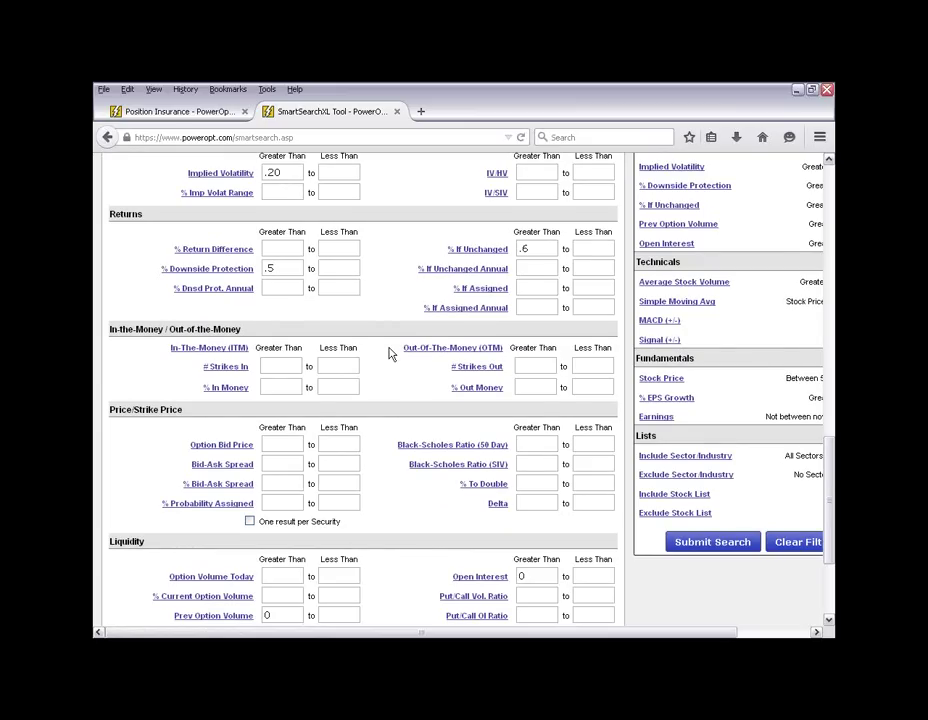
pyautogui.doubleClick(266, 268)
pyautogui.press('BackSpace')
pyautogui.write('1')
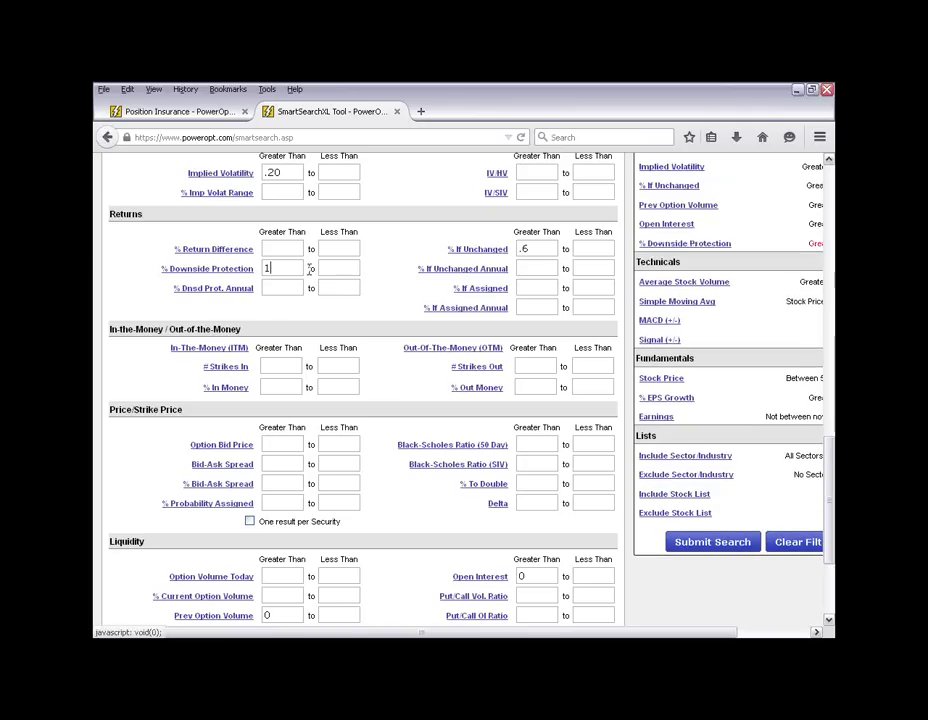
# - Set the % If Unchanged filter to greater than 1 and submit the search
pyautogui.moveTo(532, 248); pyautogui.dragTo(509, 246)
pyautogui.press('BackSpace')
pyautogui.write('1')
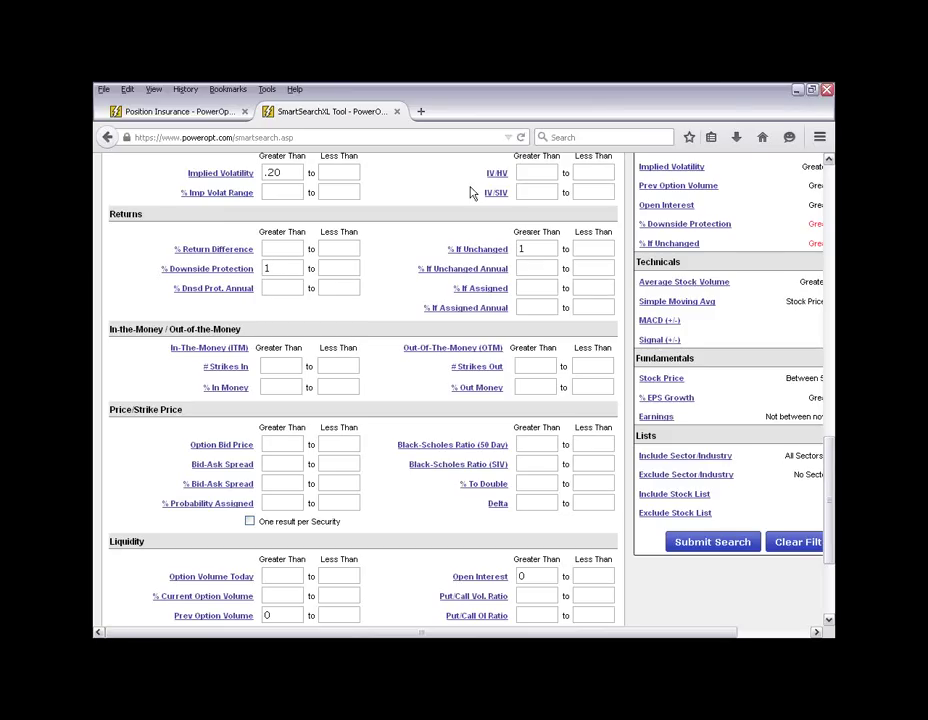
pyautogui.click(711, 546)
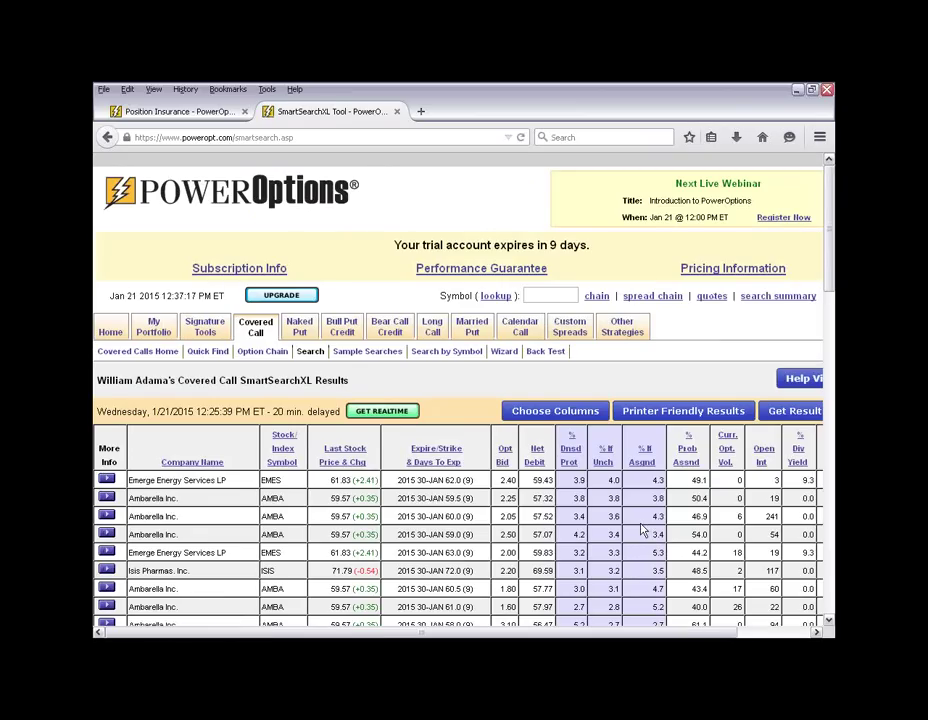
# - Review the Covered Call search results and highlight the result count below the table
pyautogui.scroll(-3, 561, 541)
pyautogui.scroll(-2, 561, 541)
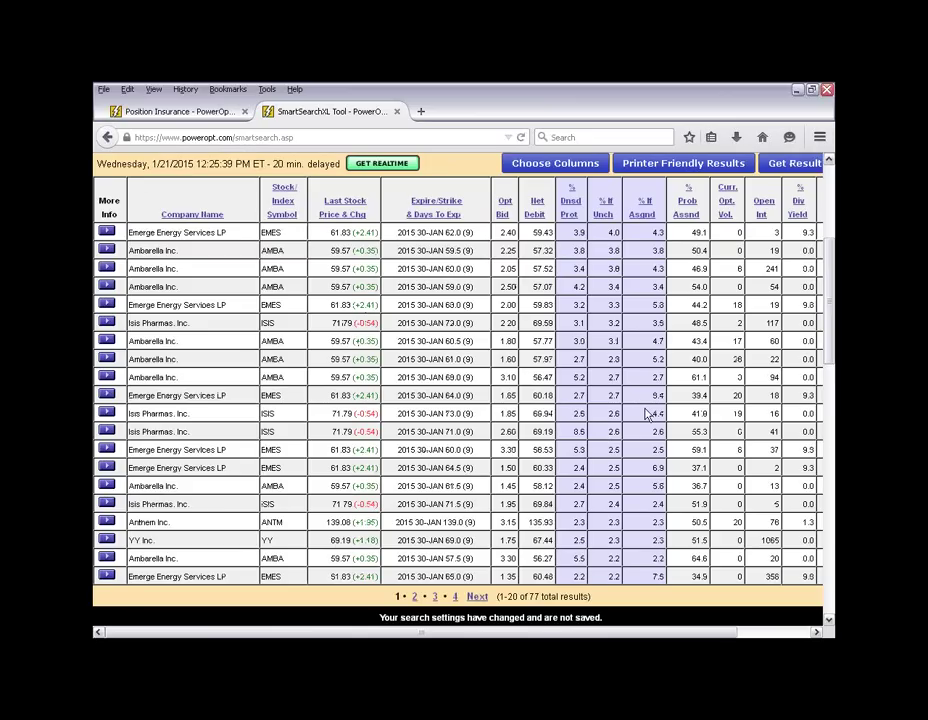
pyautogui.scroll(-2, 439, 526)
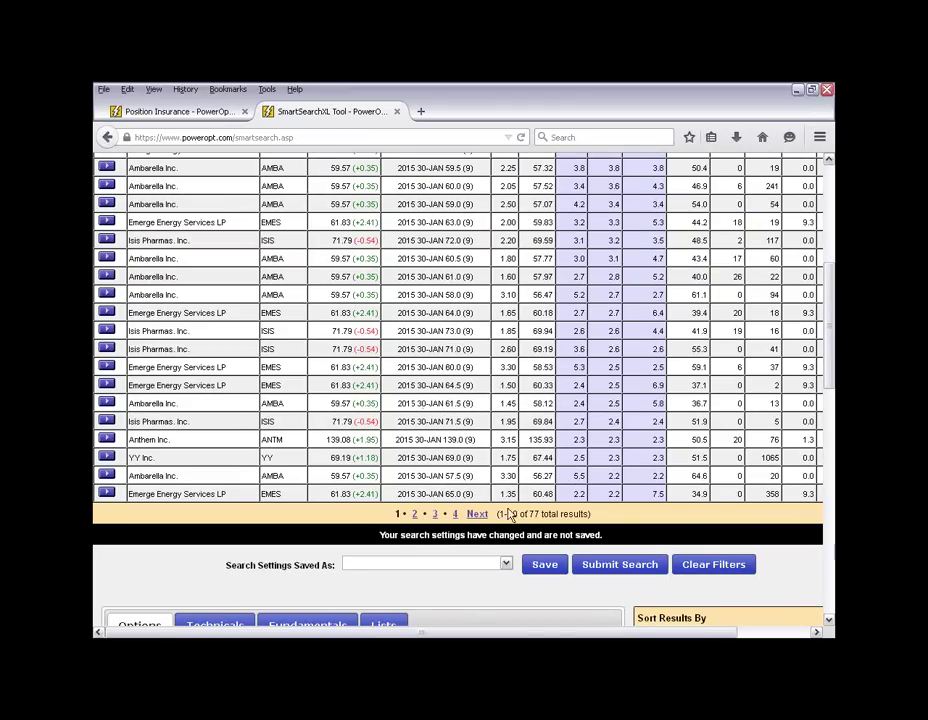
pyautogui.moveTo(497, 514); pyautogui.dragTo(542, 514)
pyautogui.click(619, 518)
# - Set the % In Money filter to greater than .5 and submit the search
pyautogui.scroll(-4, 565, 511)
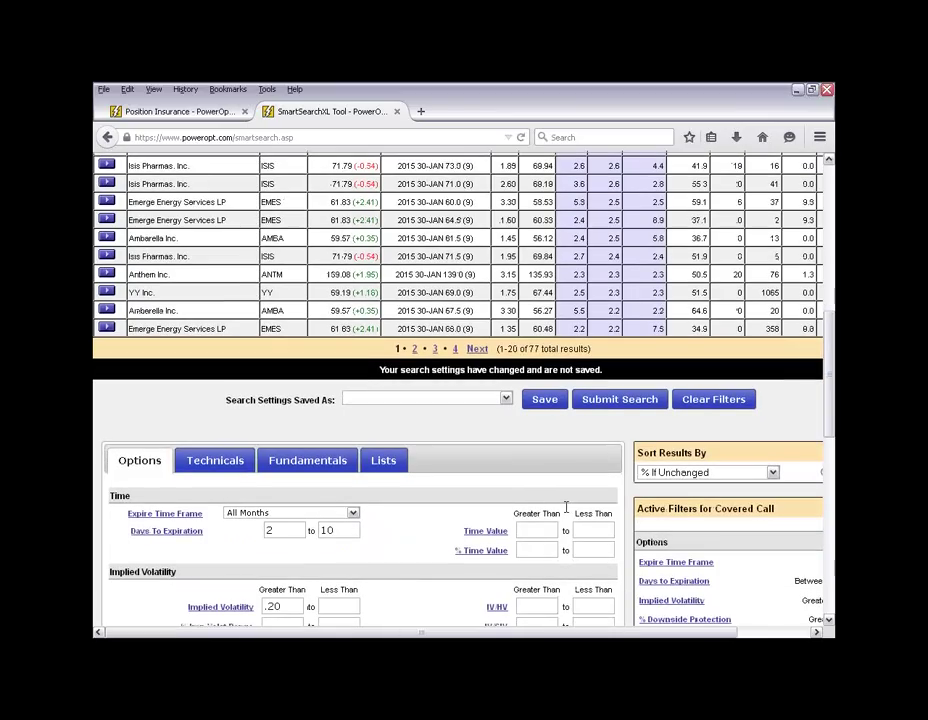
pyautogui.scroll(-4, 565, 511)
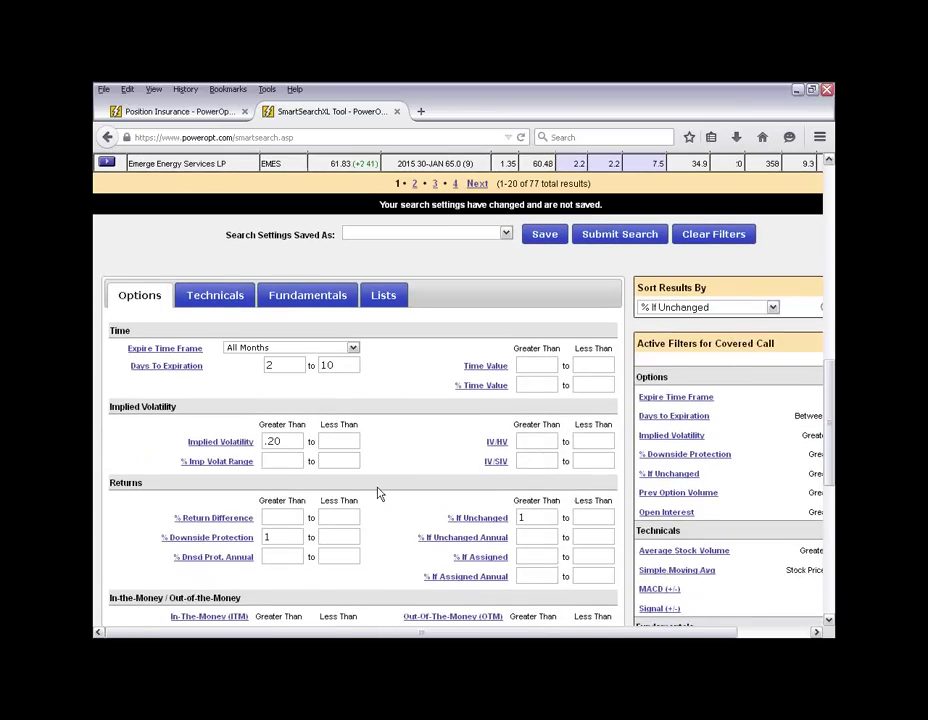
pyautogui.scroll(-4, 379, 493)
pyautogui.scroll(-2, 371, 434)
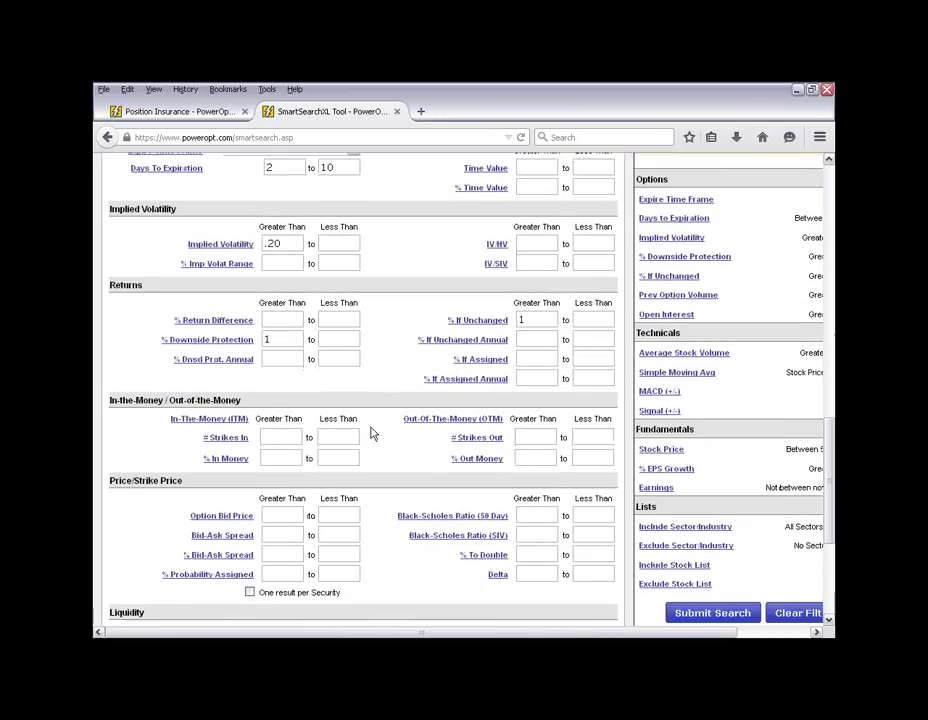
pyautogui.click(205, 370)
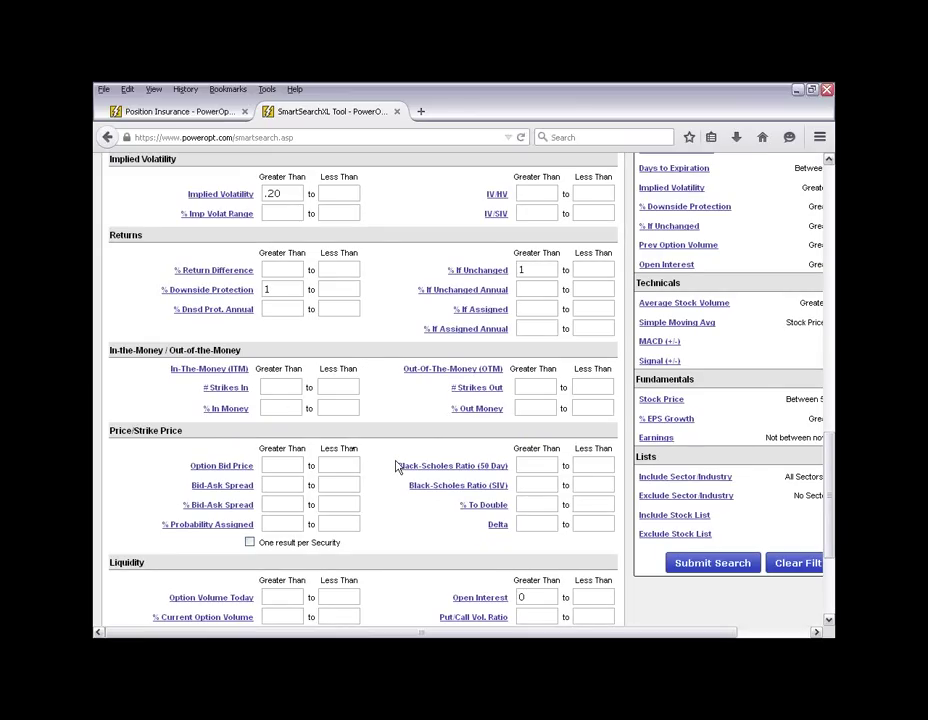
pyautogui.write('.5')
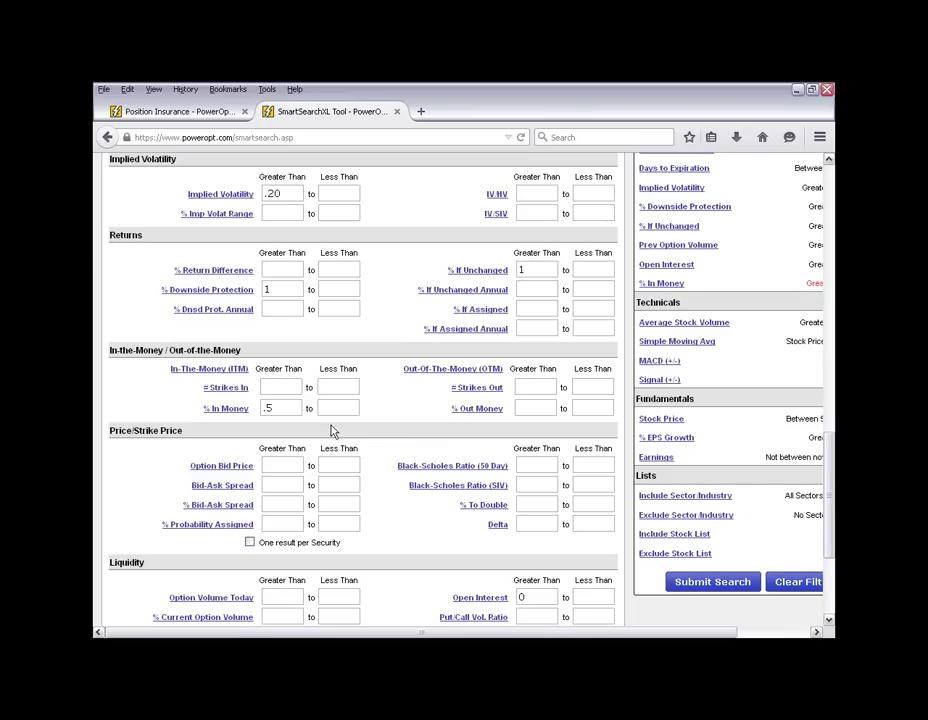
pyautogui.click(705, 585)
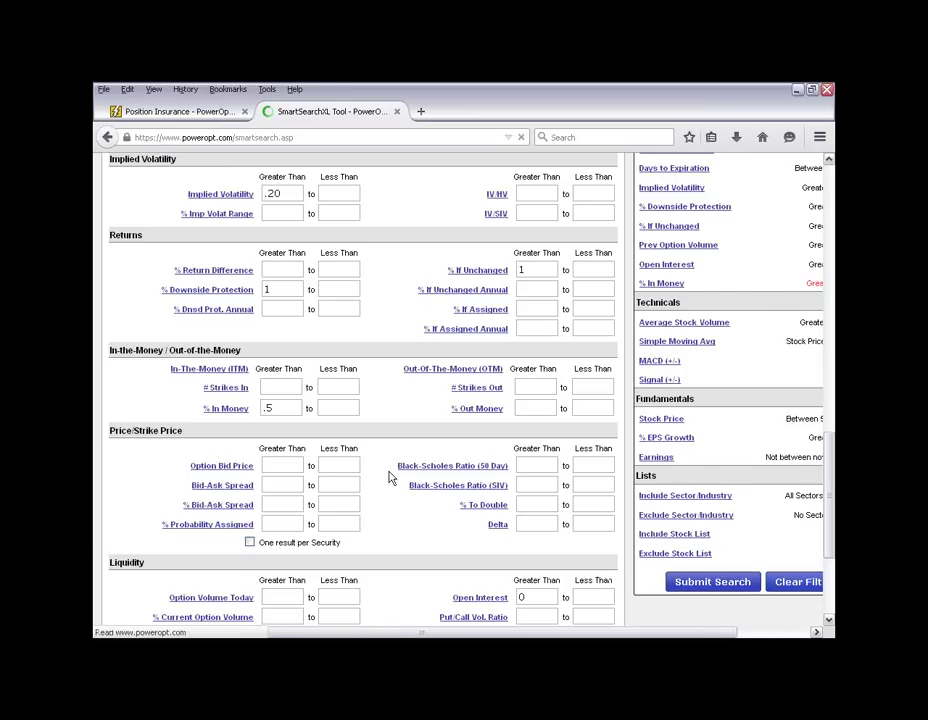
# - Review the updated results and highlight the Stock Price range among the active filters
pyautogui.scroll(-5, 392, 479)
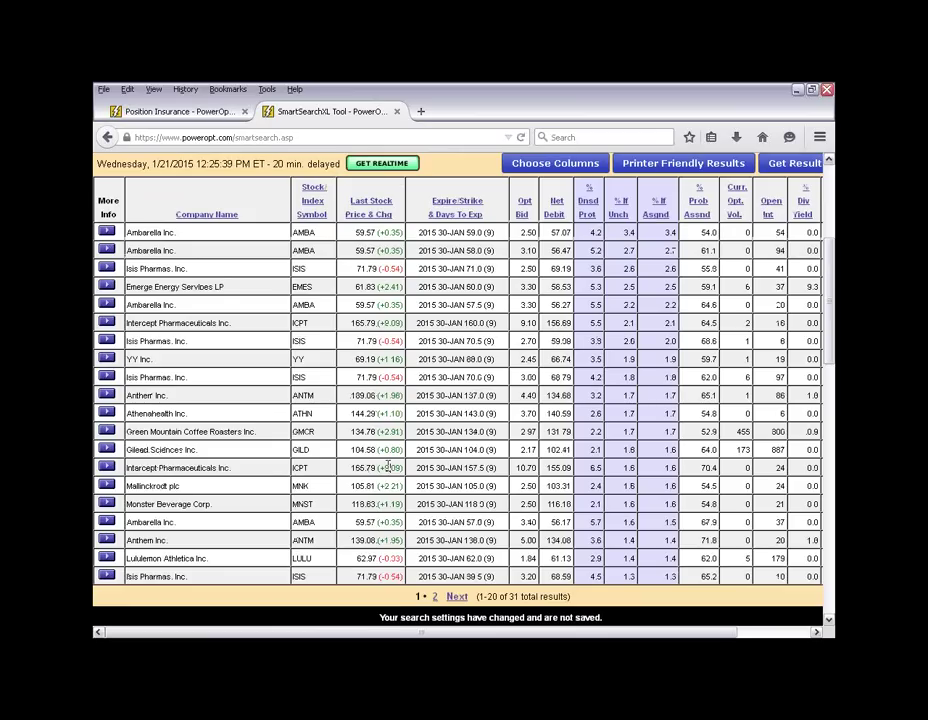
pyautogui.scroll(-2, 387, 464)
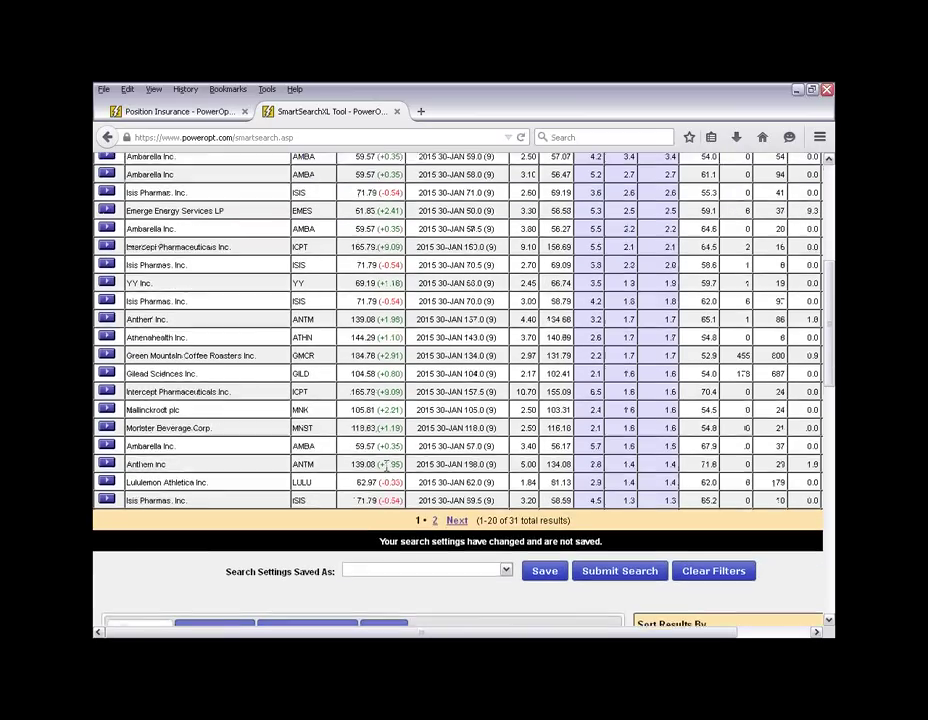
pyautogui.scroll(-10, 387, 472)
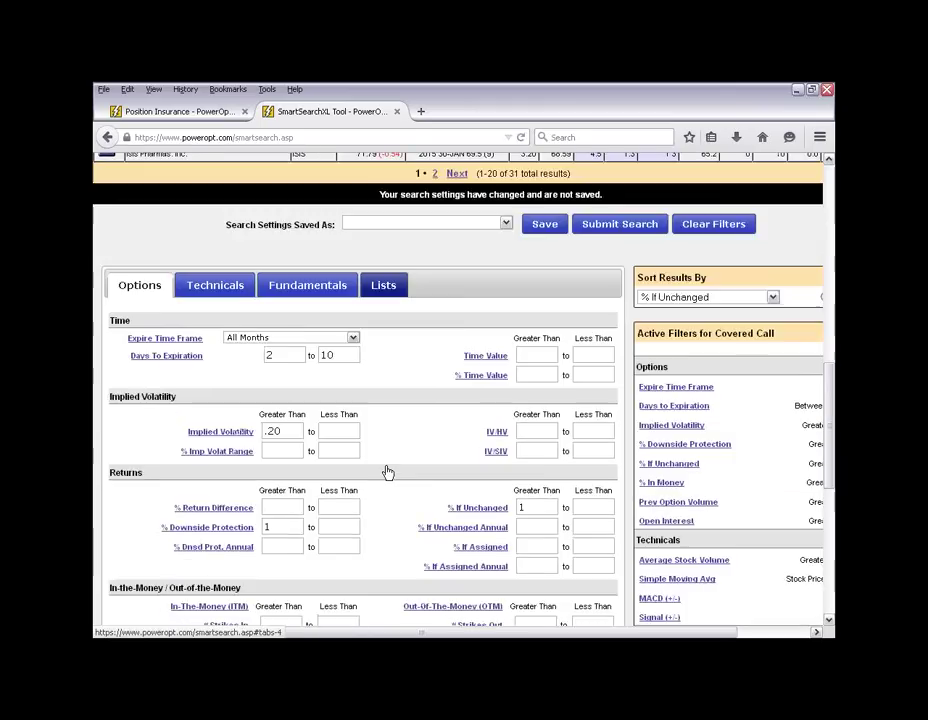
pyautogui.scroll(2, 395, 420)
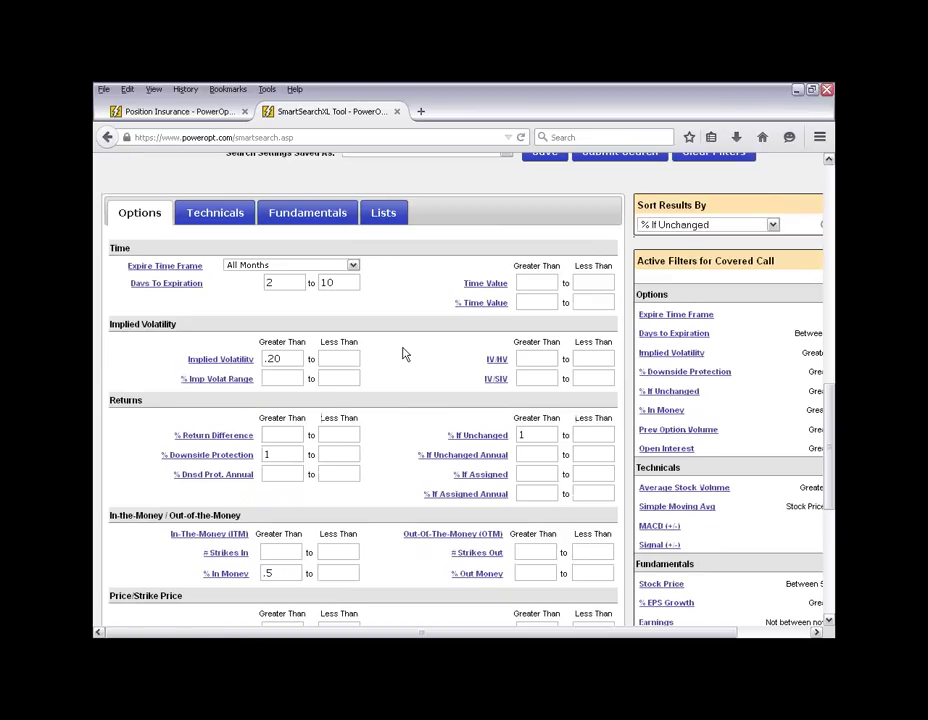
pyautogui.hscroll(2, 641, 522)
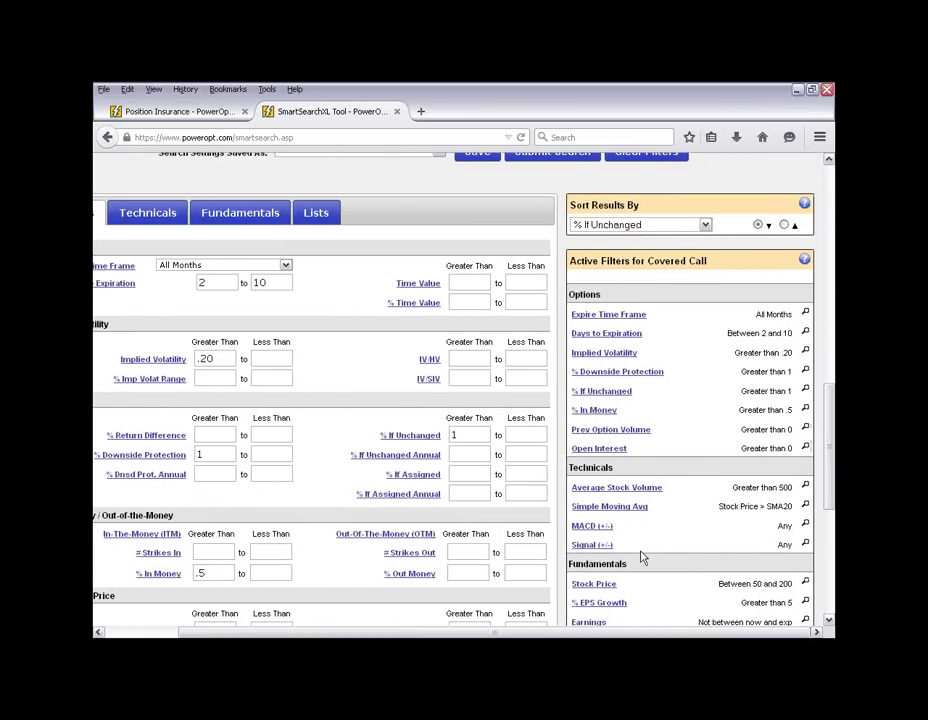
pyautogui.scroll(-2, 641, 522)
pyautogui.moveTo(719, 503); pyautogui.dragTo(781, 537)
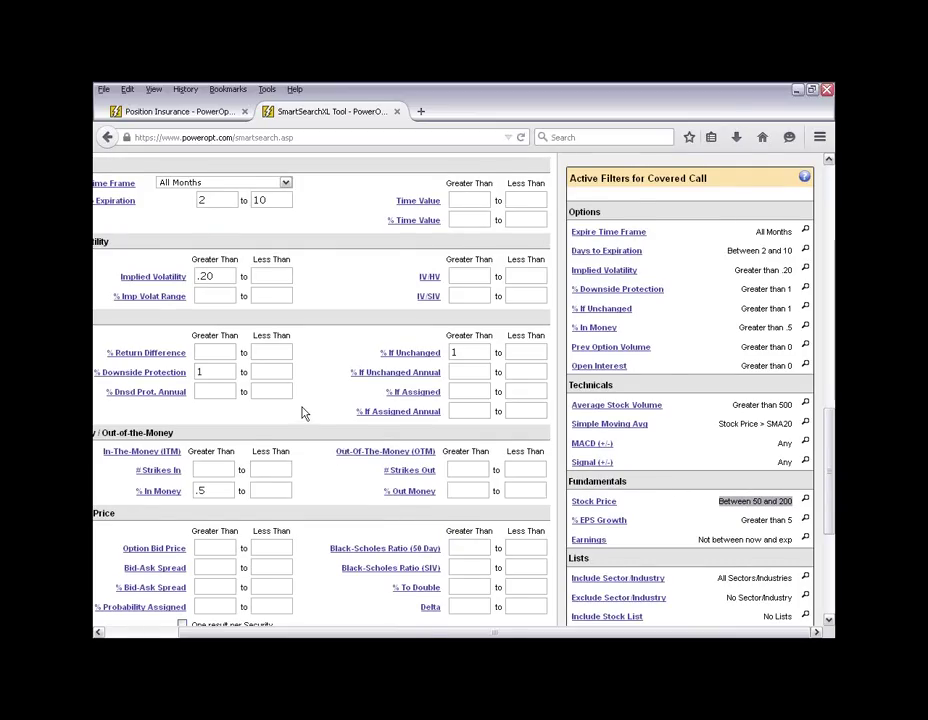
# - Set the Stock Price fundamentals filter to between 10 and 75 and submit the search
pyautogui.scroll(2, 302, 412)
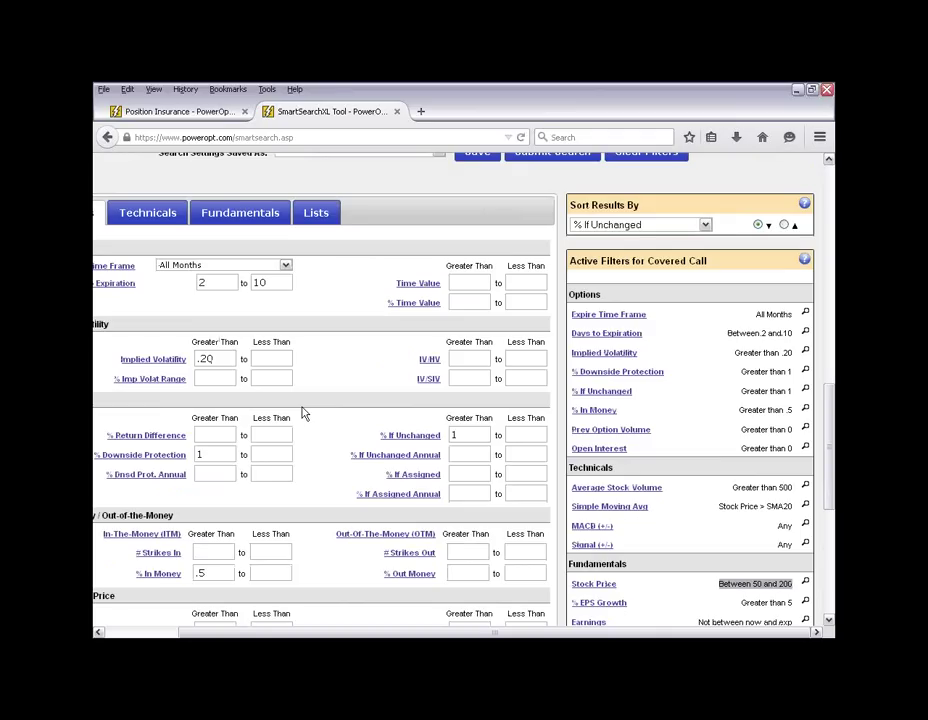
pyautogui.click(255, 212)
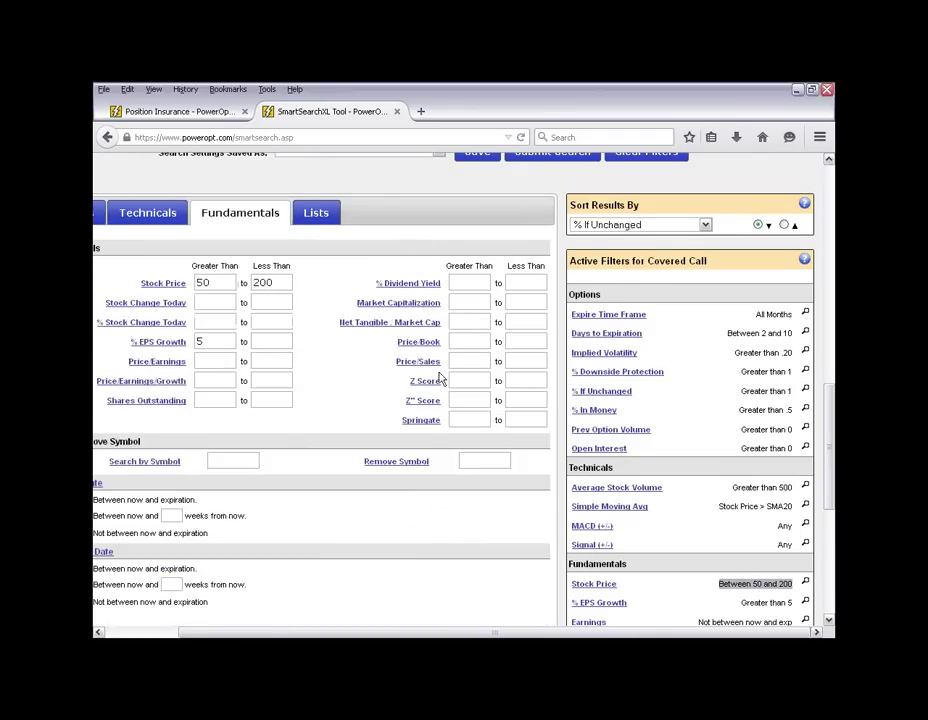
pyautogui.click(220, 284)
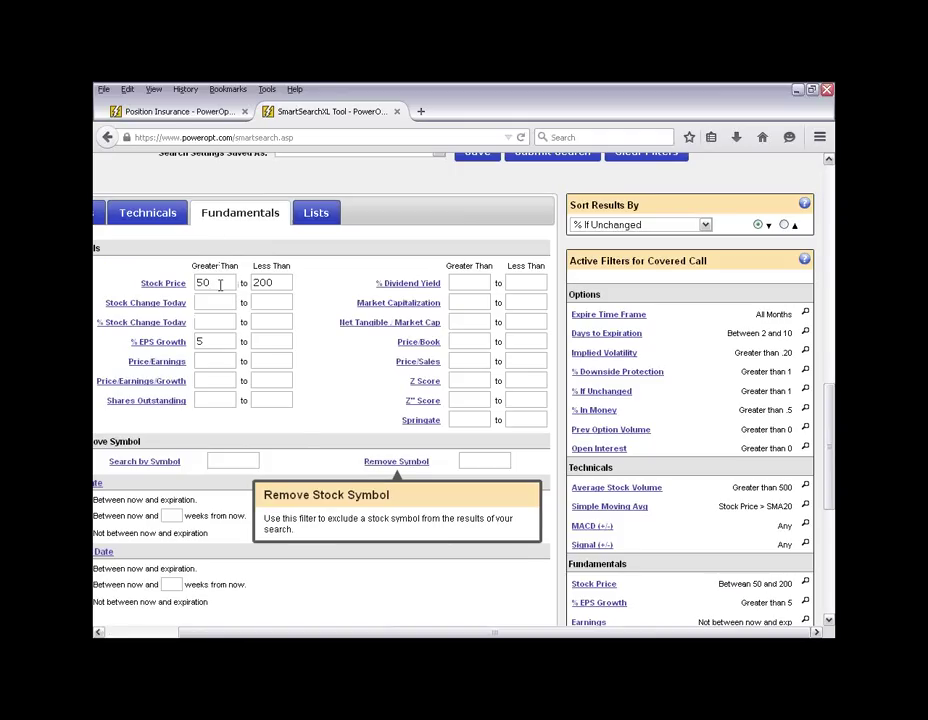
pyautogui.press('BackSpace')
pyautogui.write('10')
pyautogui.click(278, 283)
pyautogui.moveTo(278, 283); pyautogui.dragTo(238, 286)
pyautogui.press('BackSpace')
pyautogui.write('75')
pyautogui.scroll(-3, 627, 526)
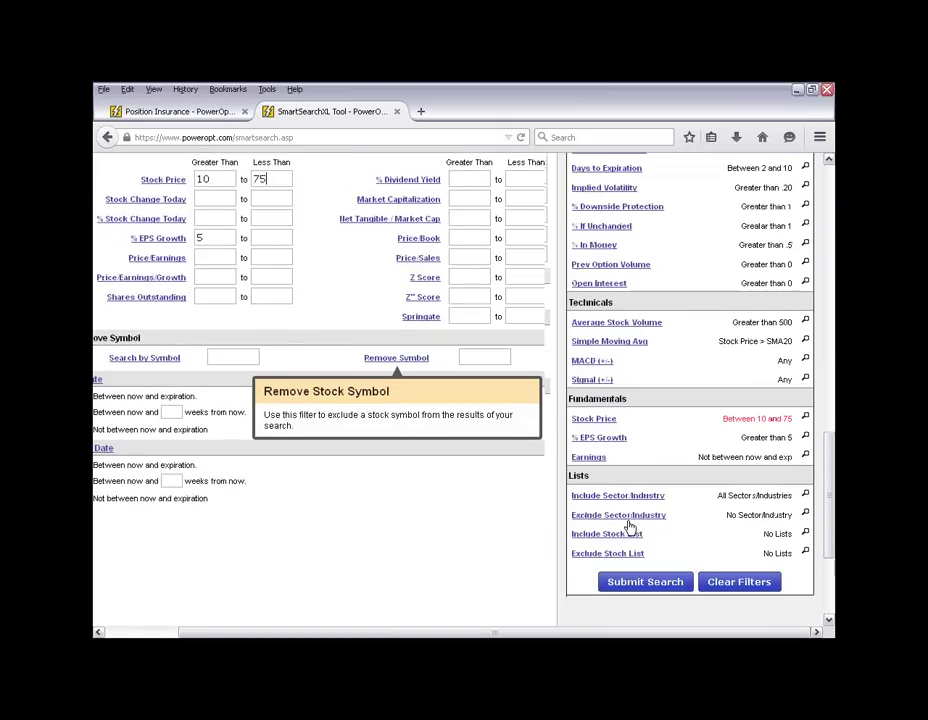
pyautogui.click(638, 585)
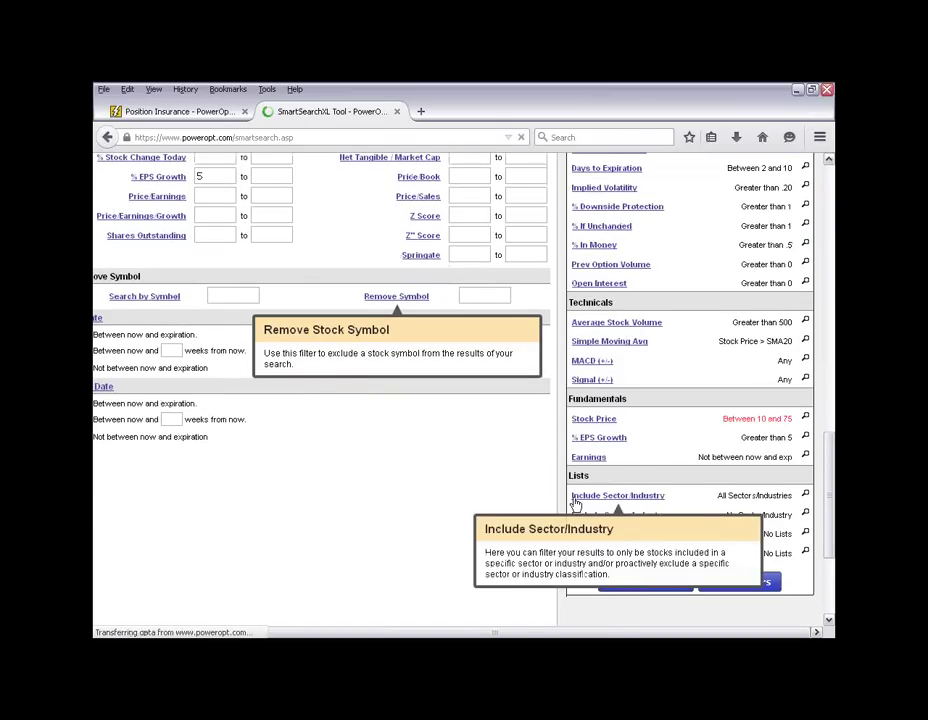
# - Look through the results for the new stock price range and highlight their total
pyautogui.scroll(-3, 559, 435)
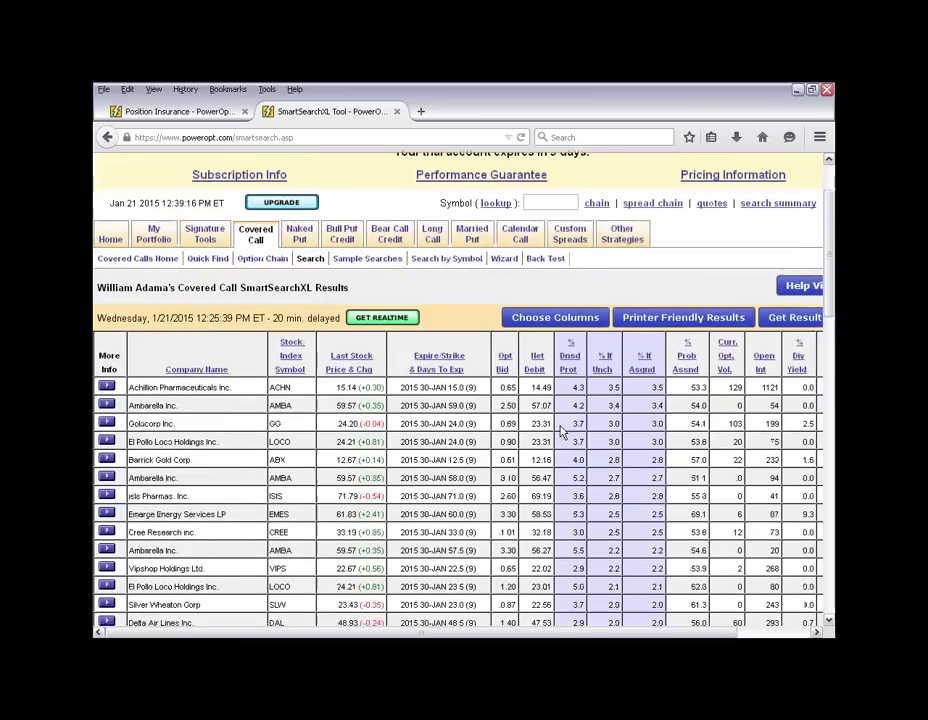
pyautogui.scroll(-2, 477, 300)
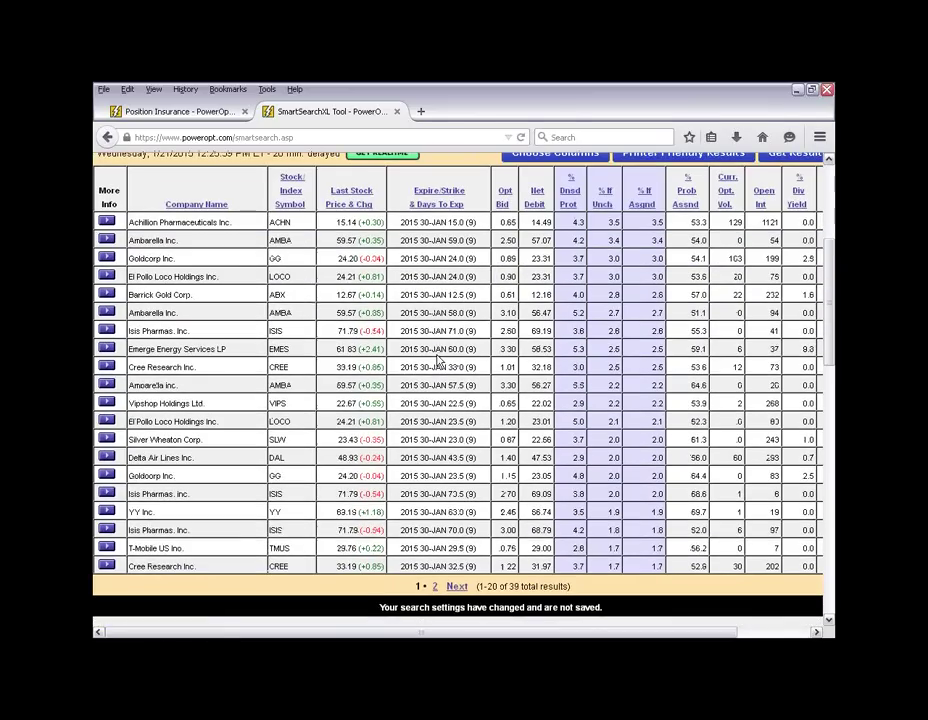
pyautogui.moveTo(531, 586); pyautogui.dragTo(477, 586)
pyautogui.click(531, 586)
# - Set the Option Bid Price filter to greater than .60 and submit the search
pyautogui.scroll(-10, 608, 590)
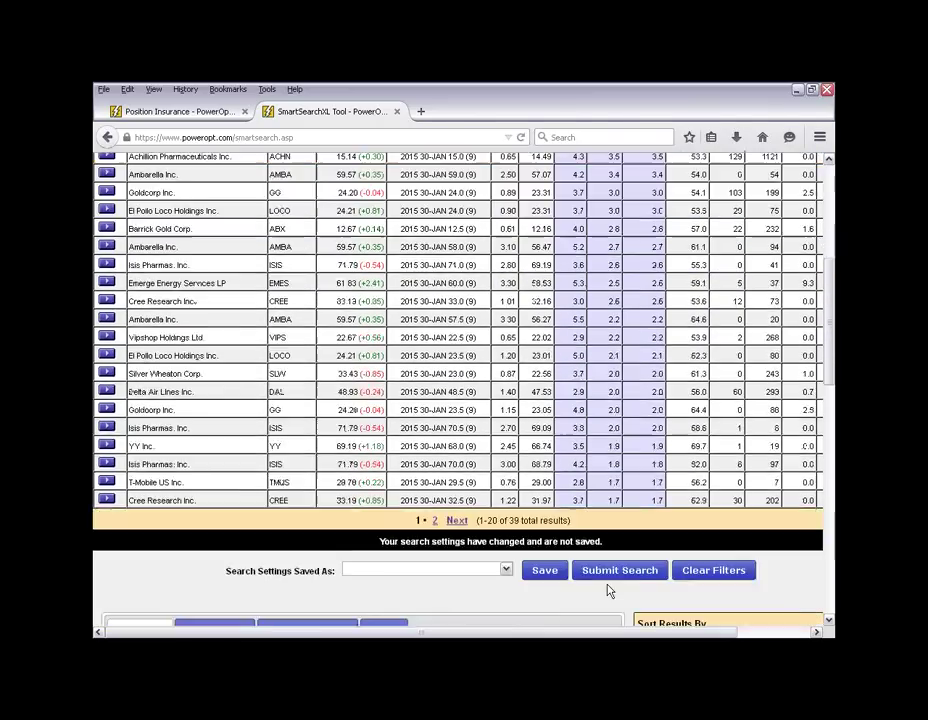
pyautogui.scroll(-3, 436, 531)
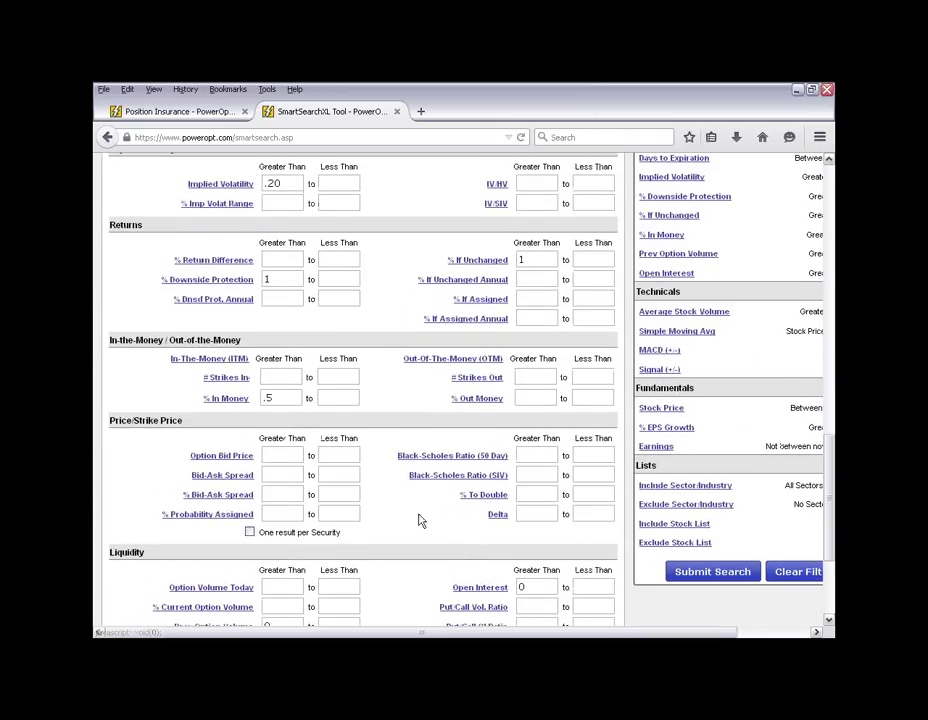
pyautogui.click(295, 453)
pyautogui.write('60')
pyautogui.scroll(-3, 365, 403)
pyautogui.press('Home')
pyautogui.write('.')
pyautogui.click(712, 508)
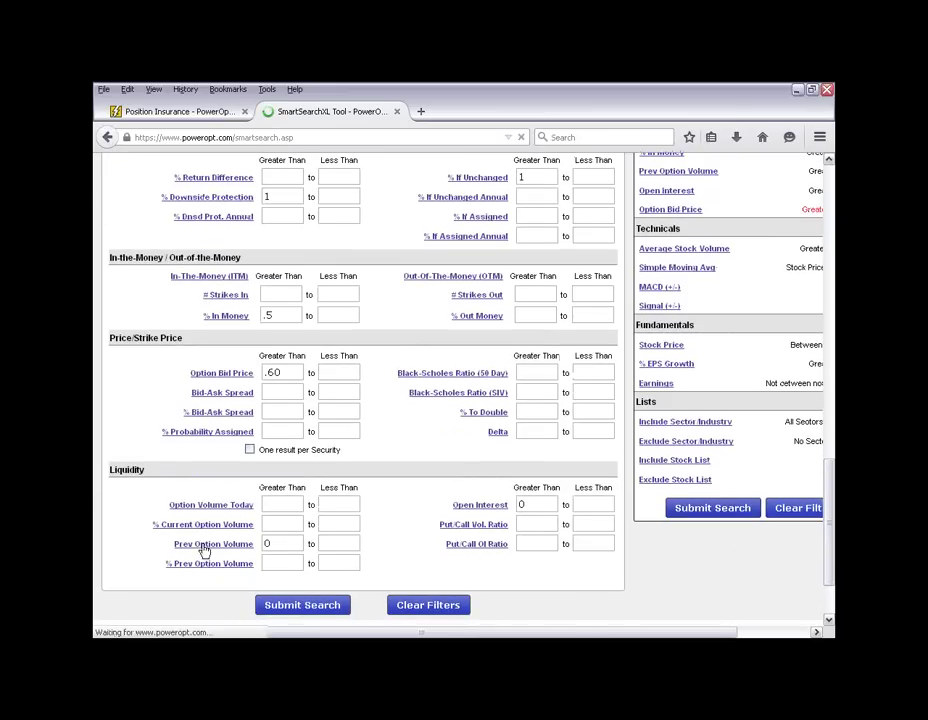
# - Highlight the Ambarella 59.0 strike result's company name, stock price, expiration, option bid, downside protection and % If Assigned values
pyautogui.scroll(-3, 207, 549)
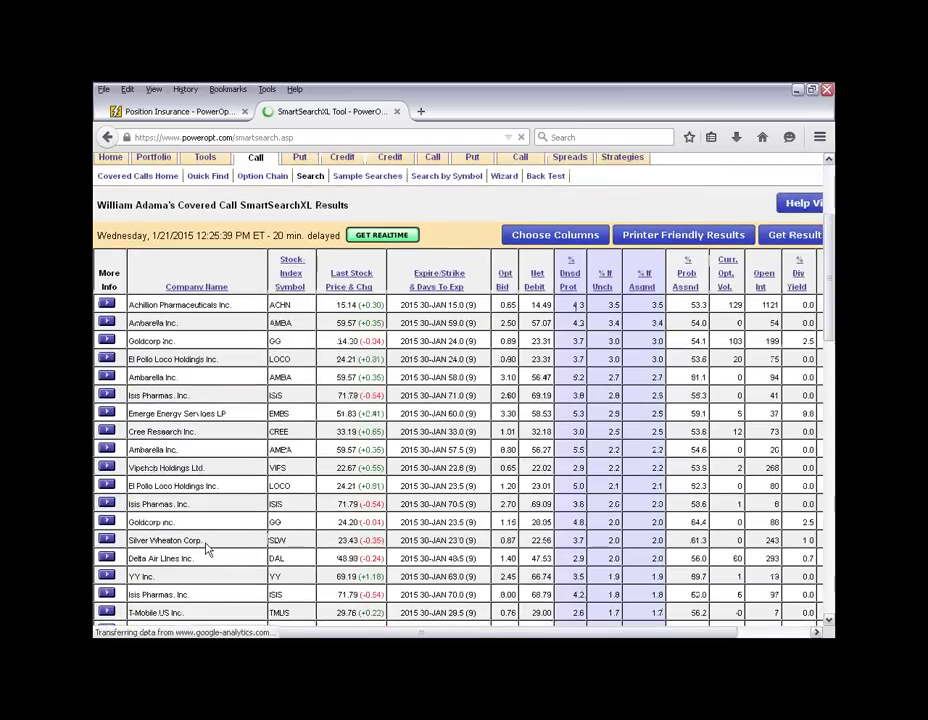
pyautogui.scroll(-3, 207, 549)
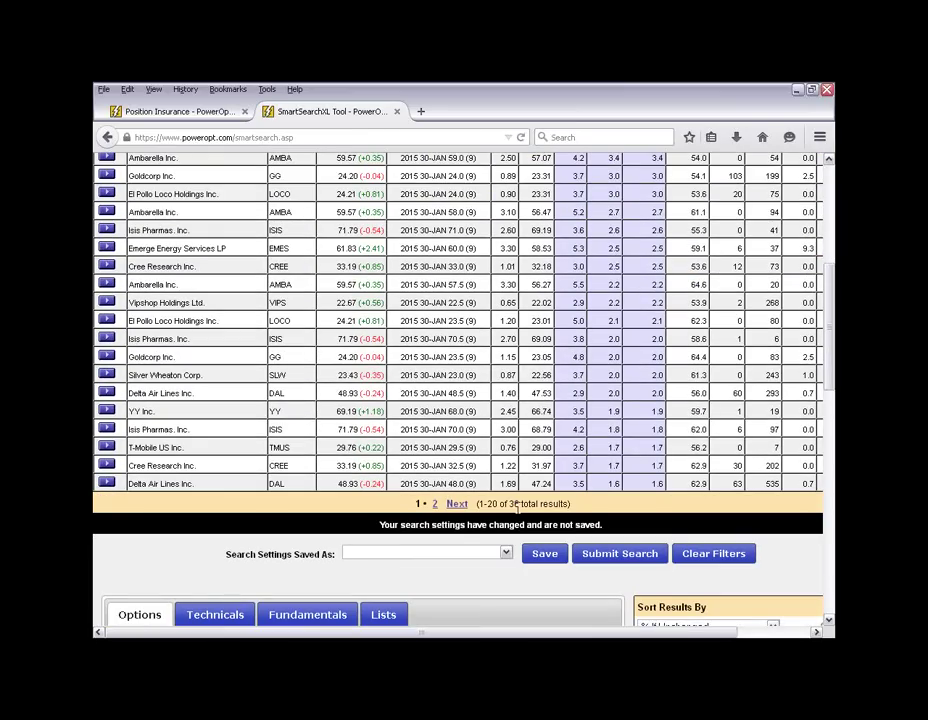
pyautogui.scroll(2, 505, 505)
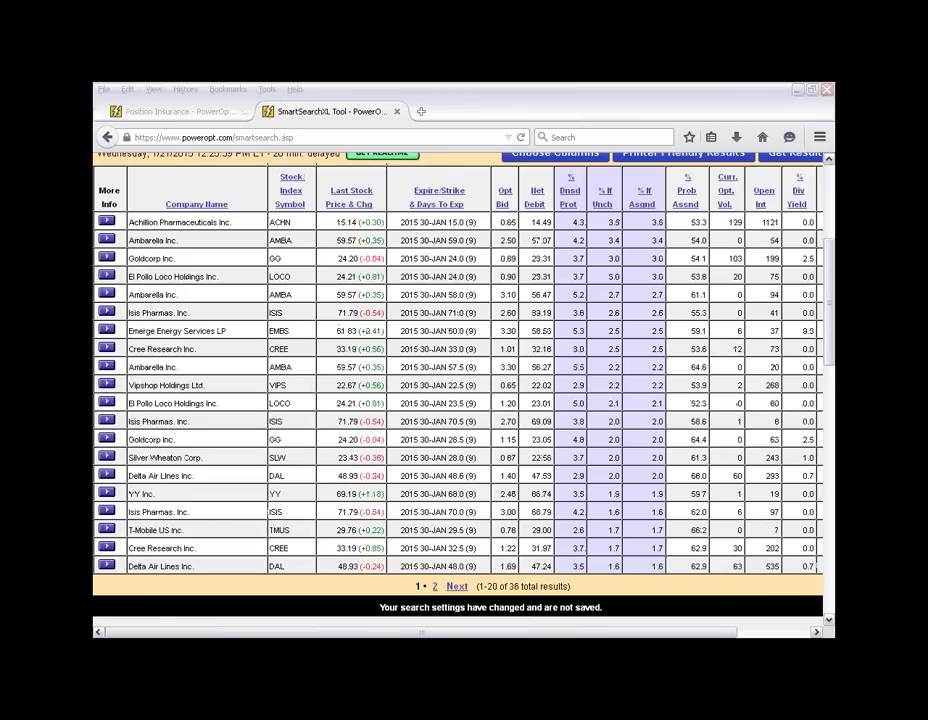
pyautogui.moveTo(128, 240); pyautogui.dragTo(205, 240)
pyautogui.moveTo(336, 240); pyautogui.dragTo(383, 240)
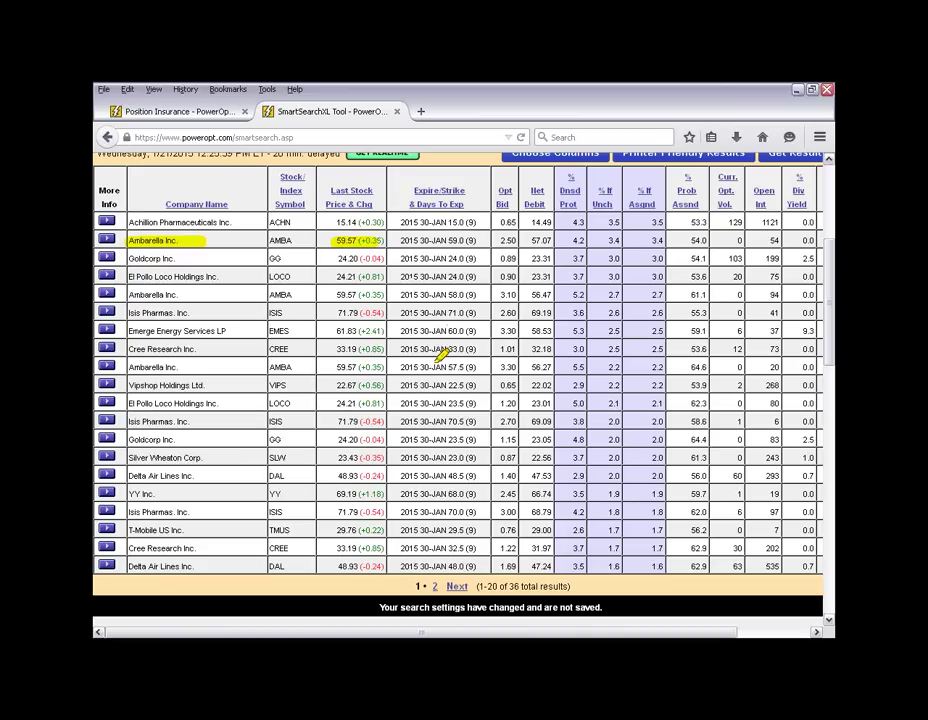
pyautogui.moveTo(461, 241); pyautogui.dragTo(476, 241)
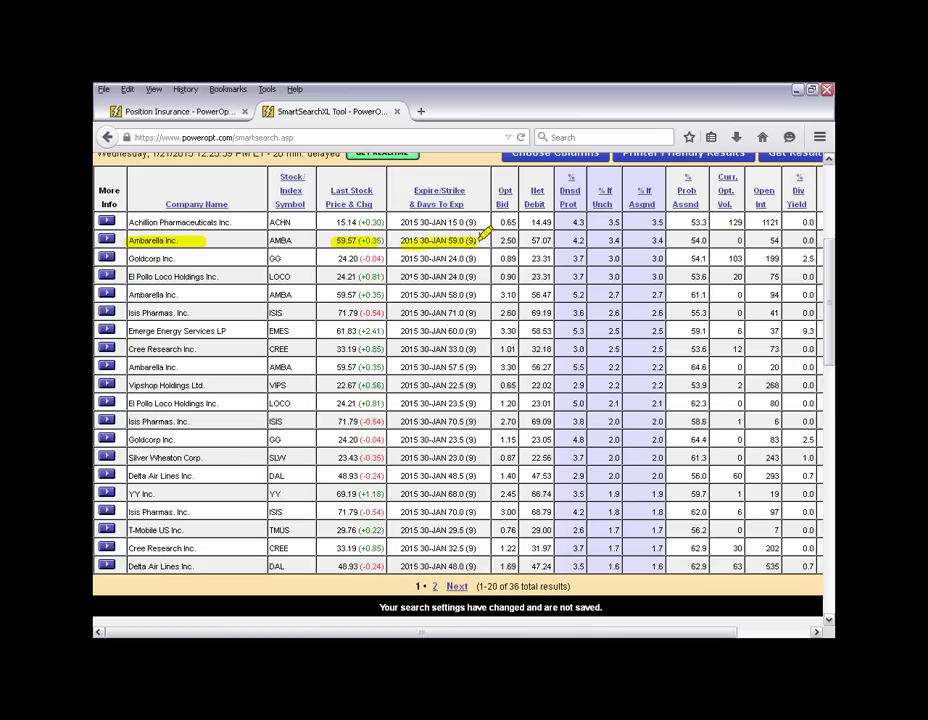
pyautogui.moveTo(495, 241); pyautogui.dragTo(587, 241)
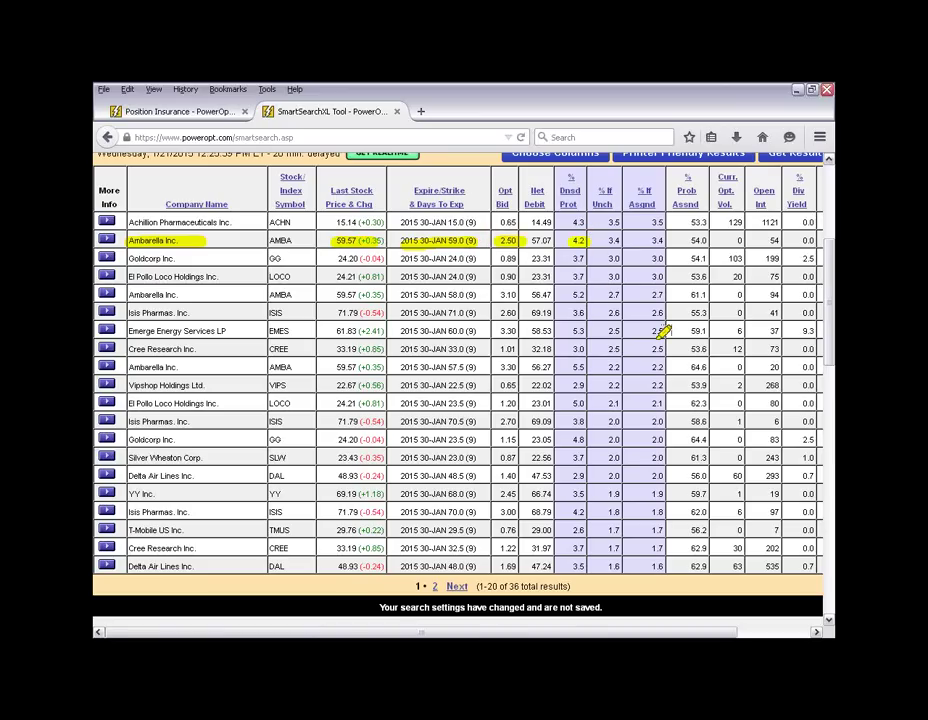
pyautogui.moveTo(648, 241); pyautogui.dragTo(665, 241)
# - Highlight the Ambarella 58.0 strike row with its % If Assigned and downside protection, plus the 57.5 strike row
pyautogui.moveTo(128, 294); pyautogui.dragTo(468, 292)
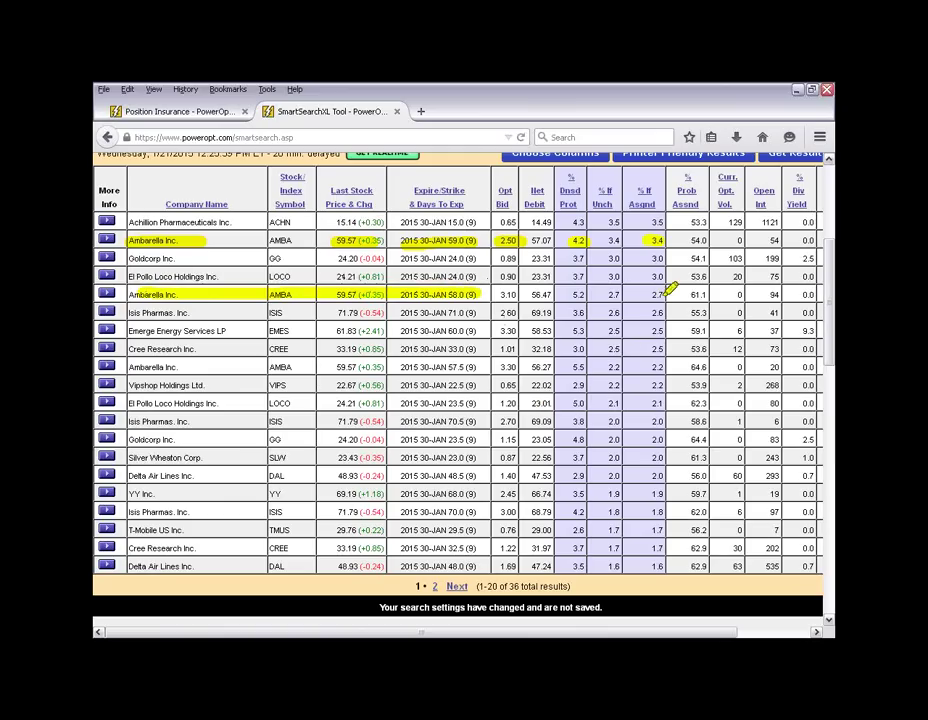
pyautogui.moveTo(649, 294); pyautogui.dragTo(664, 293)
pyautogui.moveTo(574, 294); pyautogui.dragTo(588, 293)
pyautogui.moveTo(264, 367); pyautogui.dragTo(478, 367)
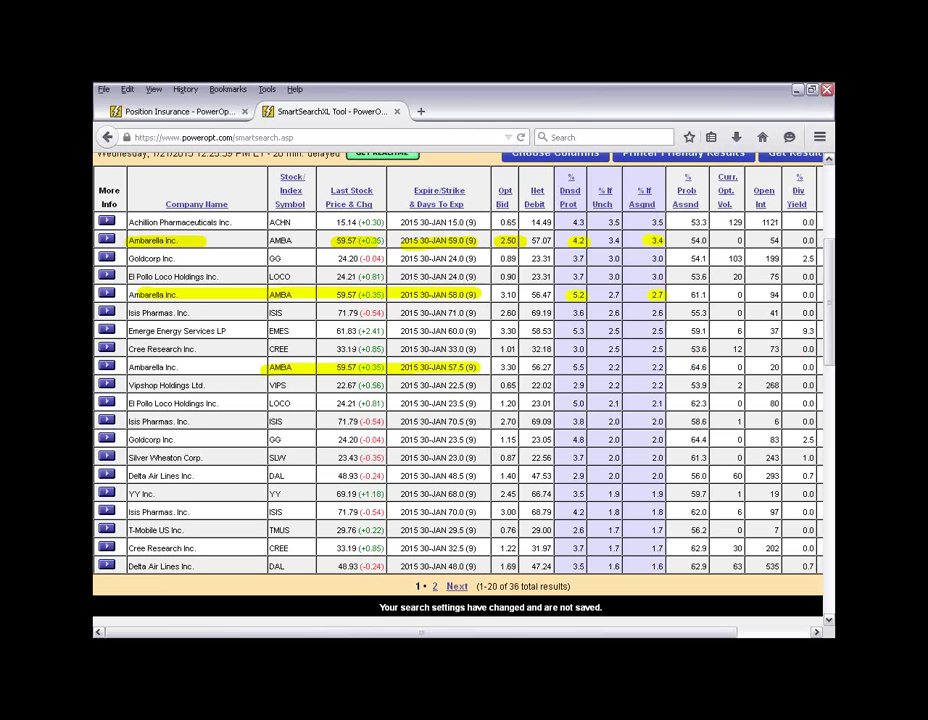
# - Enable the One result per Security filter in the Price/Strike Price section
pyautogui.scroll(-7, 700, 330)
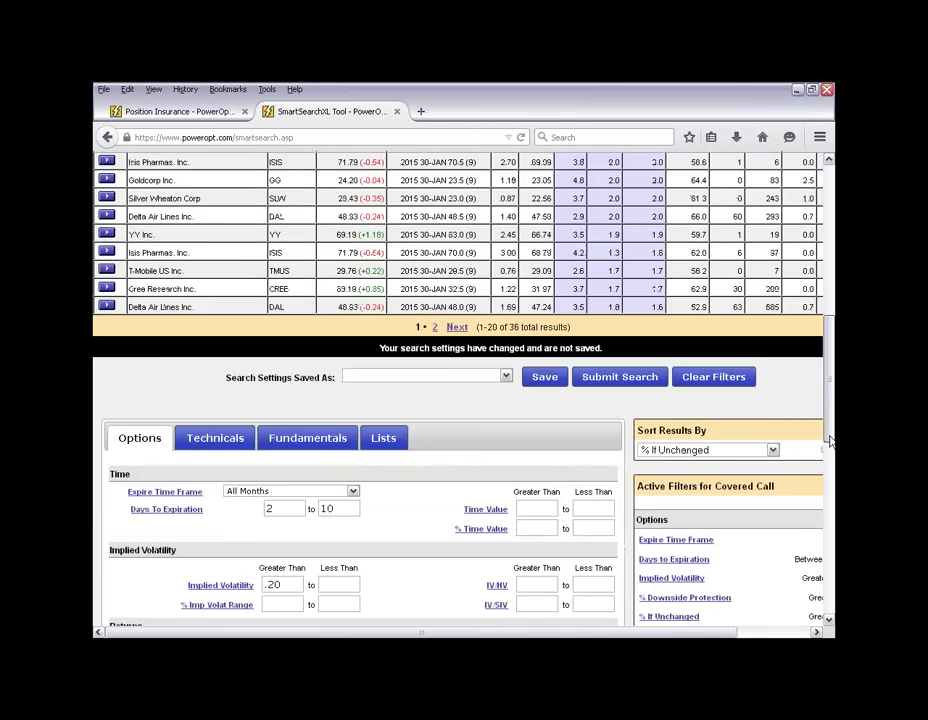
pyautogui.scroll(-4, 408, 383)
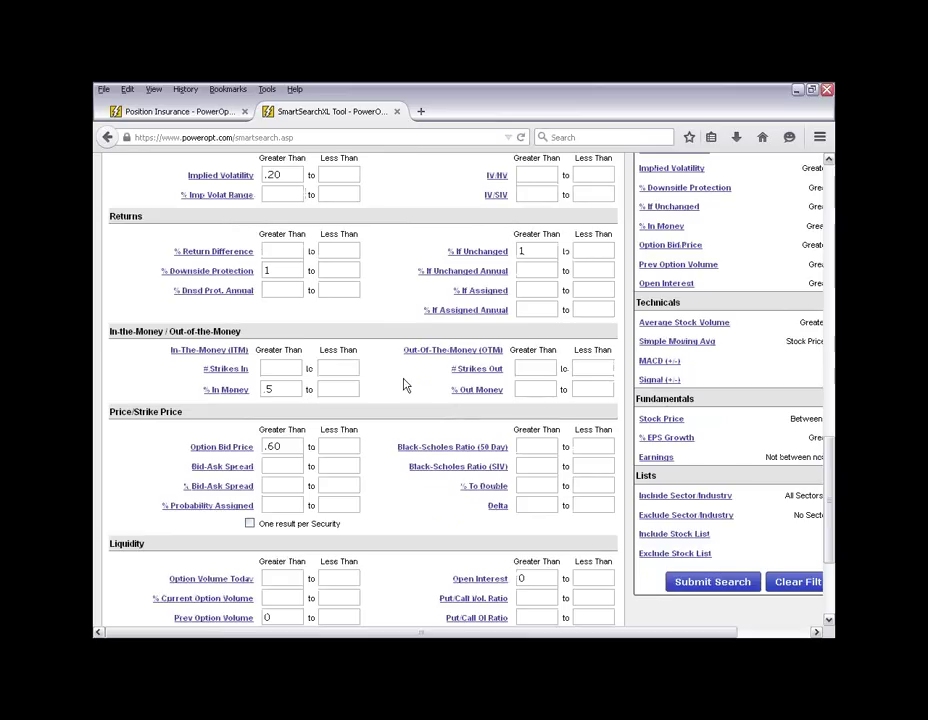
pyautogui.scroll(-2, 400, 388)
pyautogui.click(249, 440)
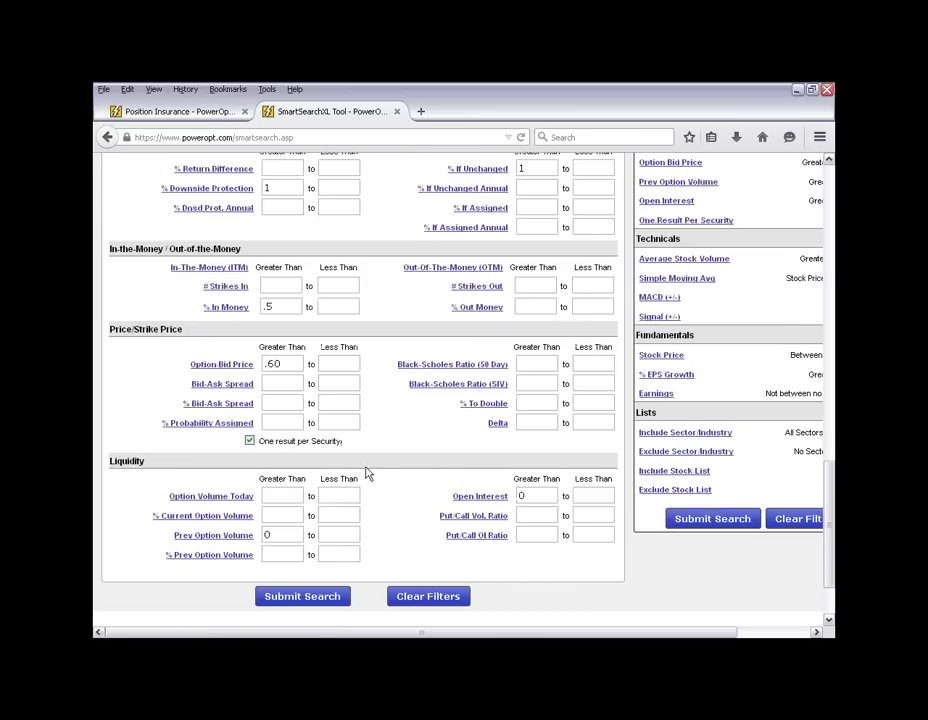
# - Submit the search with one result per security, then highlight the Ambarella result's expiration and strike and the total results line
pyautogui.click(713, 526)
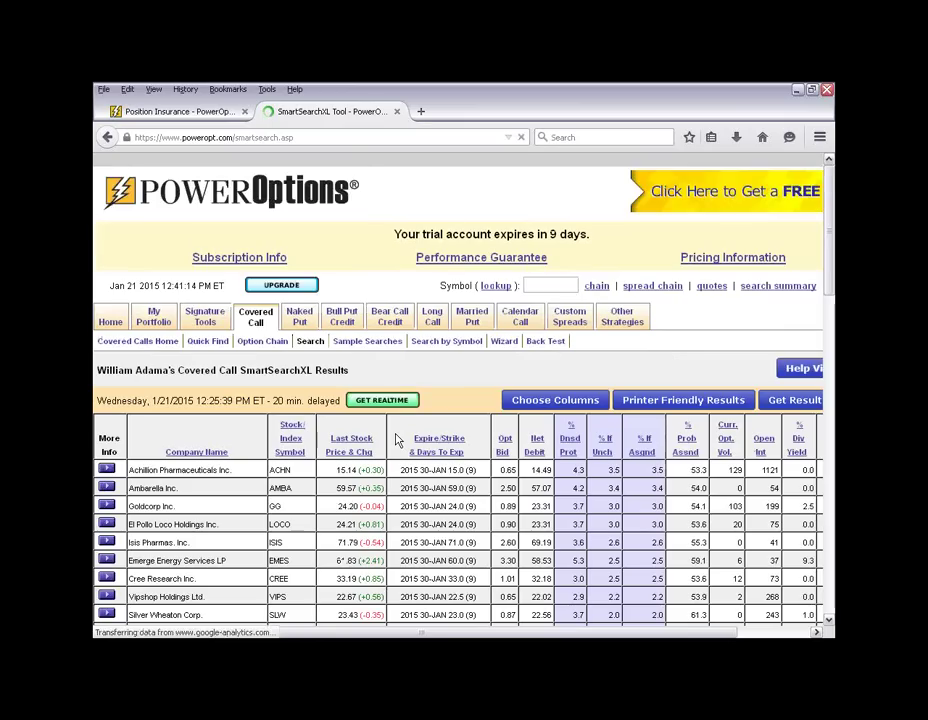
pyautogui.scroll(-2, 397, 440)
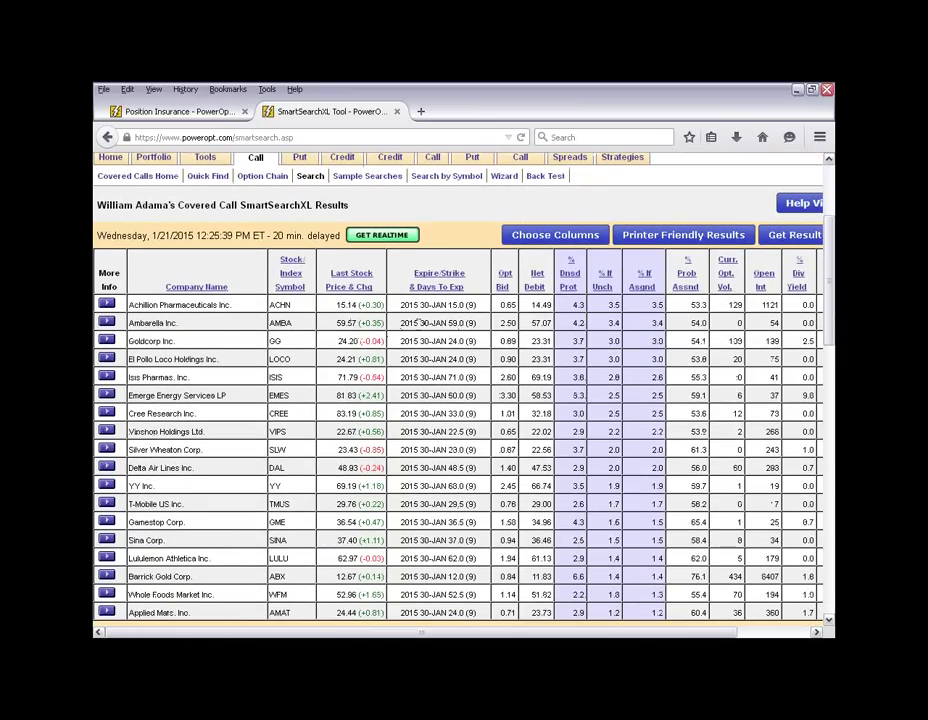
pyautogui.moveTo(418, 322); pyautogui.dragTo(478, 323)
pyautogui.click(482, 359)
pyautogui.scroll(-2, 613, 324)
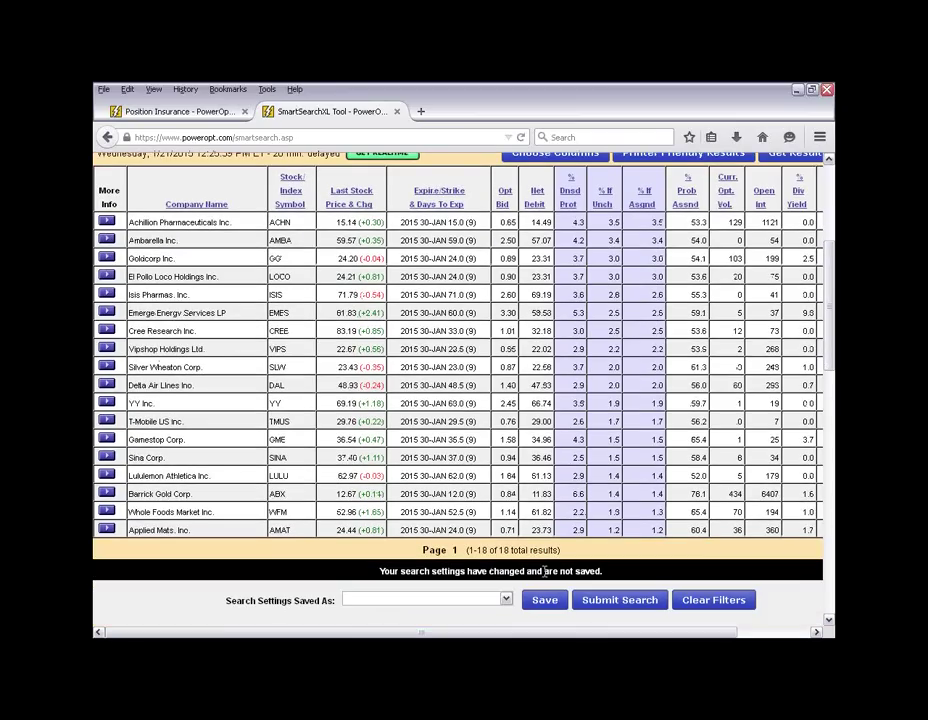
pyautogui.moveTo(466, 550); pyautogui.dragTo(594, 553)
pyautogui.click(594, 553)
# - Disable the One result per Security filter in the Price/Strike Price section and resubmit the search
pyautogui.scroll(-10, 395, 403)
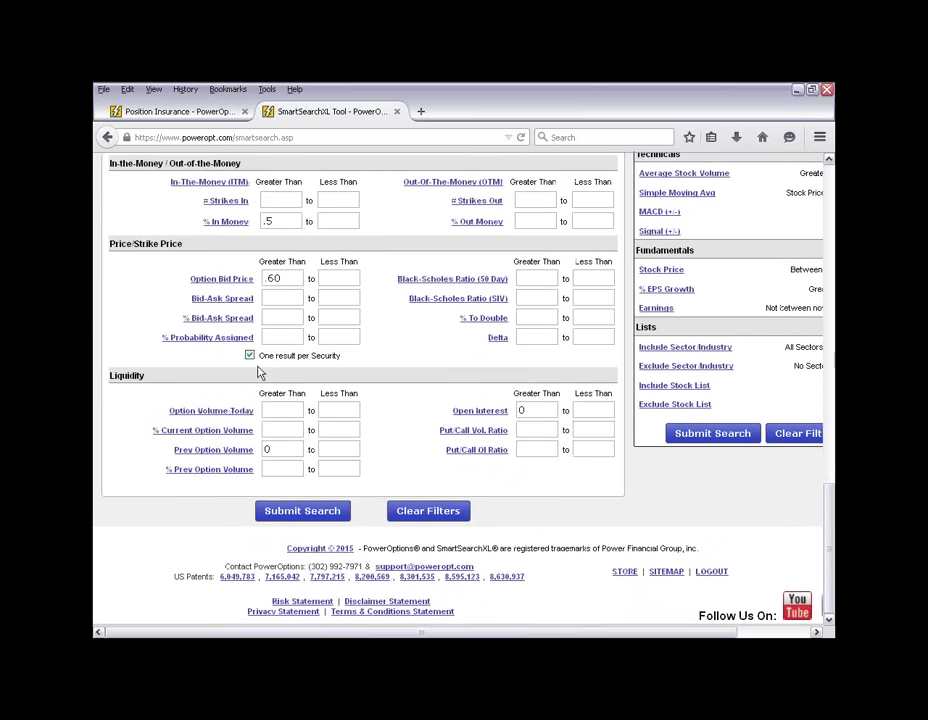
pyautogui.click(249, 355)
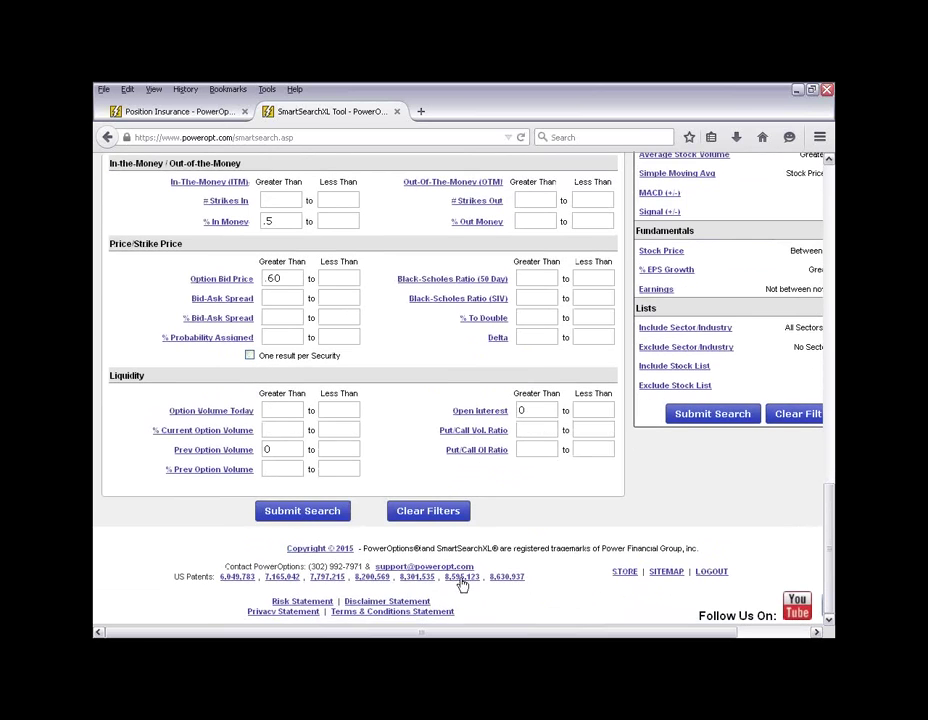
pyautogui.click(710, 423)
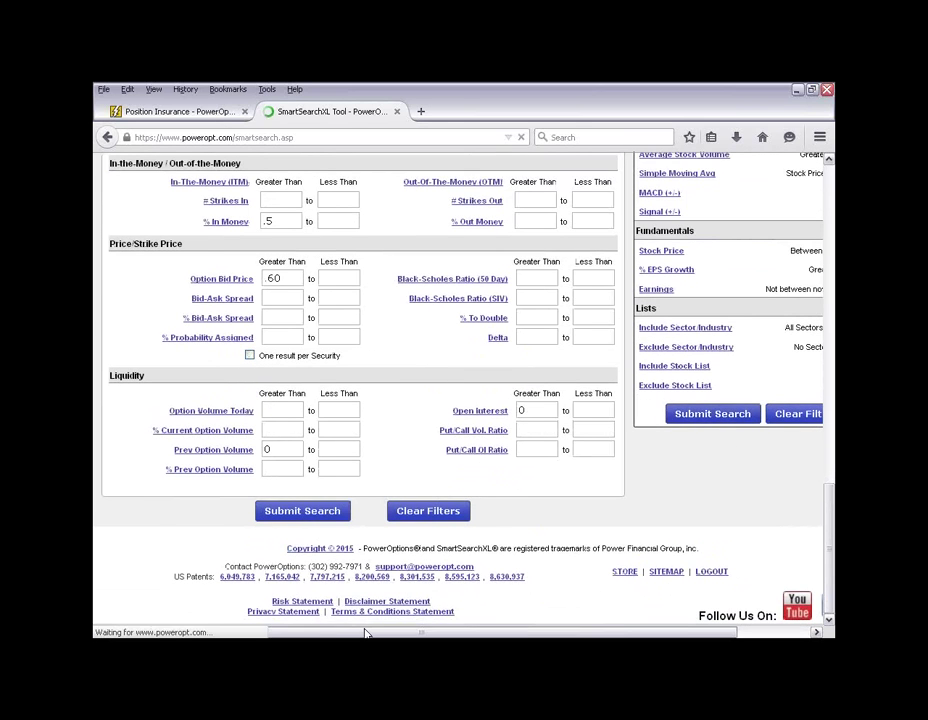
pyautogui.scroll(-7, 357, 570)
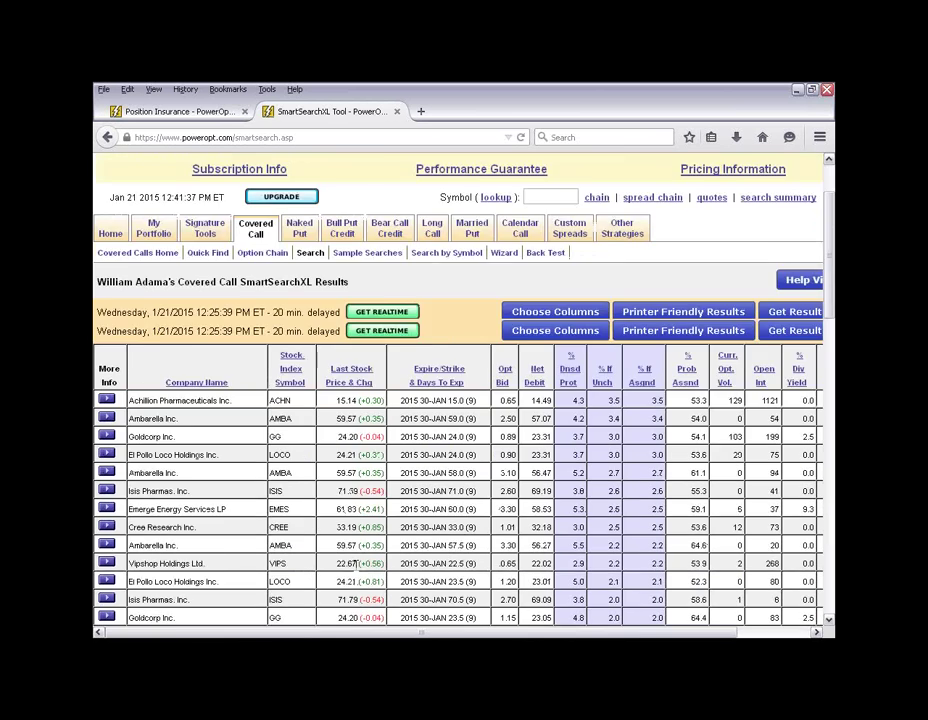
# - Examine the % Probability Assigned and % Bid-Ask Spread filter descriptions, plus the Open Interest filter in the Liquidity section
pyautogui.scroll(-8, 357, 570)
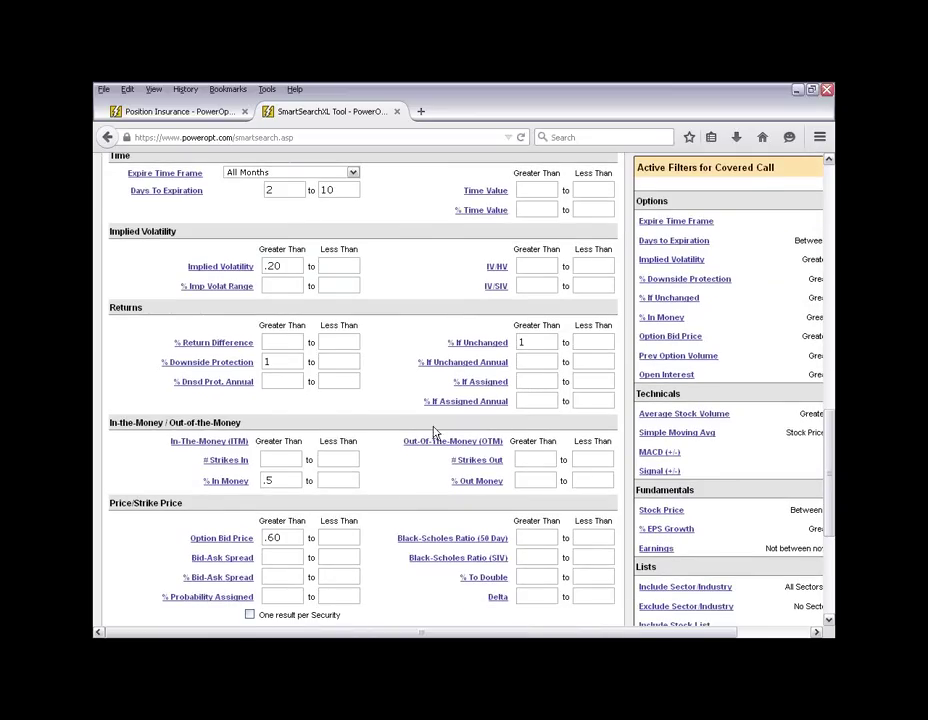
pyautogui.scroll(-2, 430, 433)
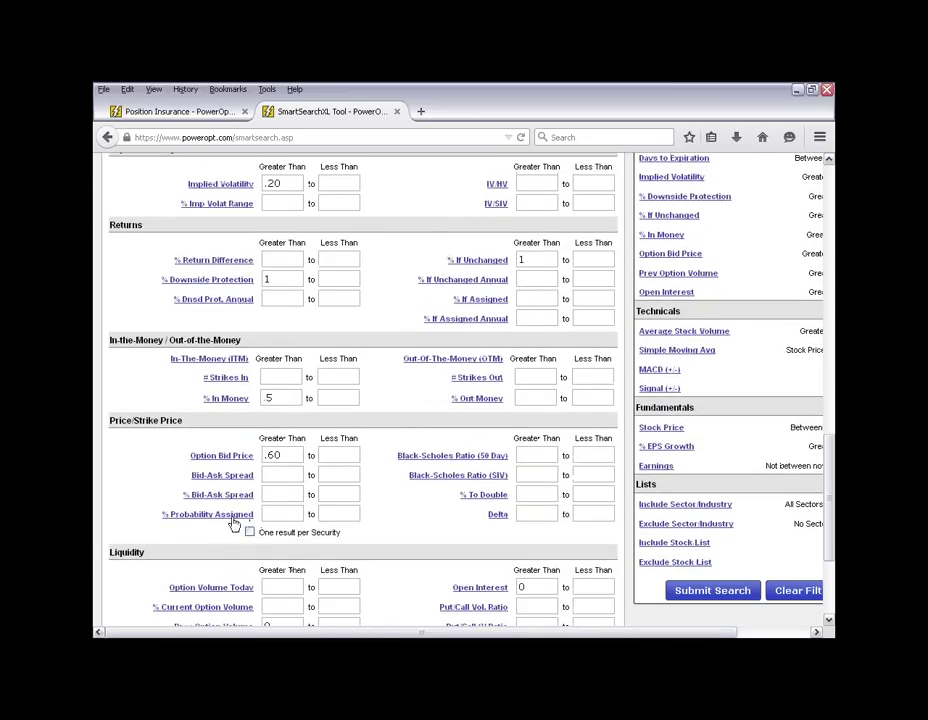
pyautogui.moveTo(225, 525)
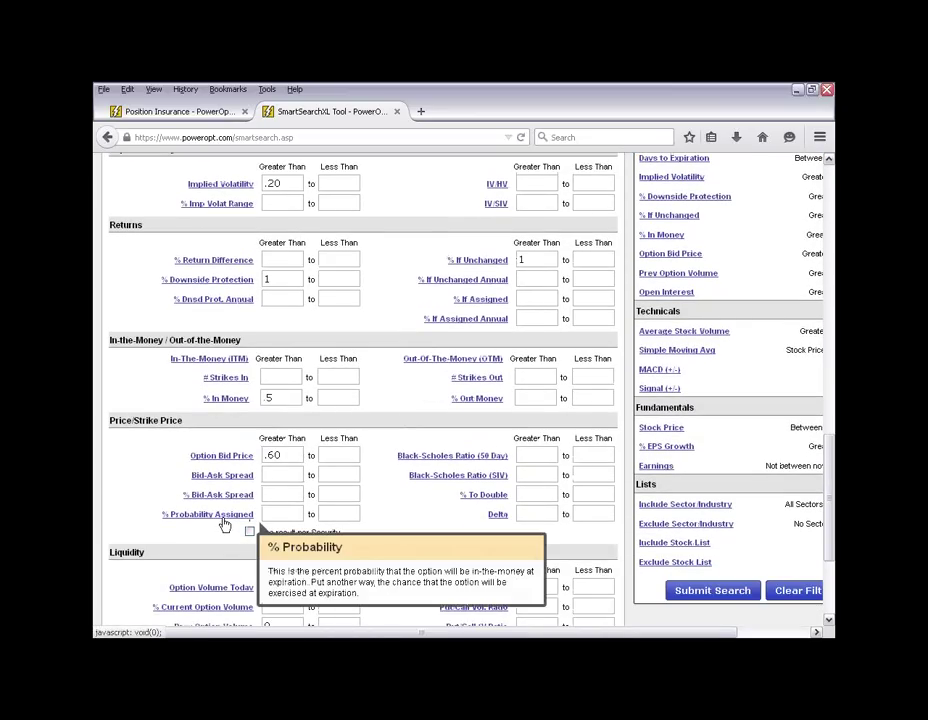
pyautogui.moveTo(230, 486)
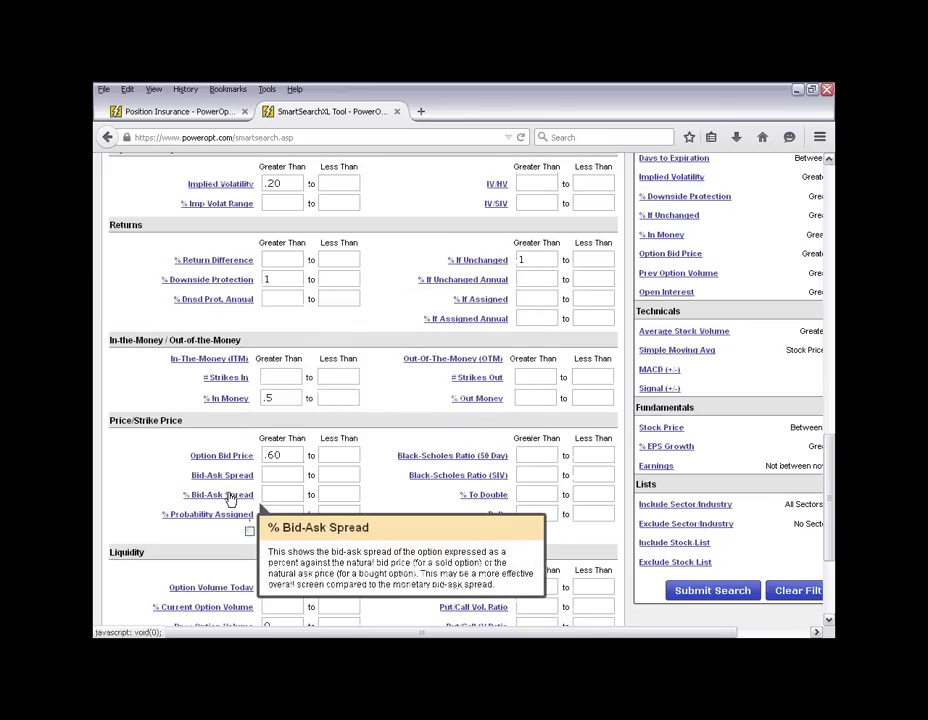
pyautogui.moveTo(497, 512)
pyautogui.scroll(-3, 398, 524)
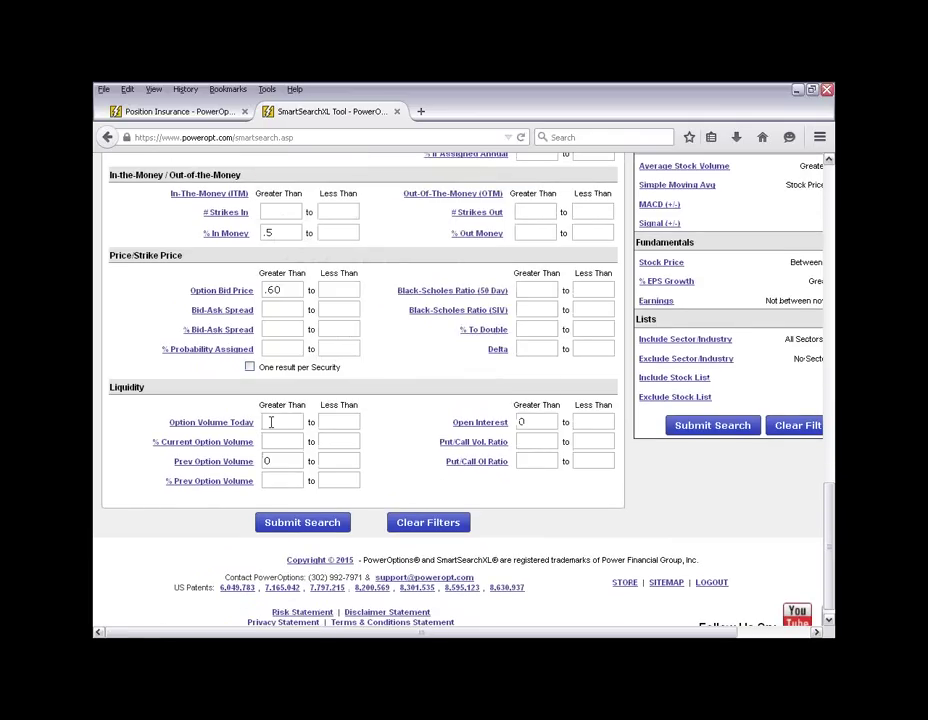
pyautogui.click(524, 422)
# - Set the Average Stock Volume filter among the technical filters to greater than 1000
pyautogui.scroll(4, 427, 458)
pyautogui.scroll(3, 421, 461)
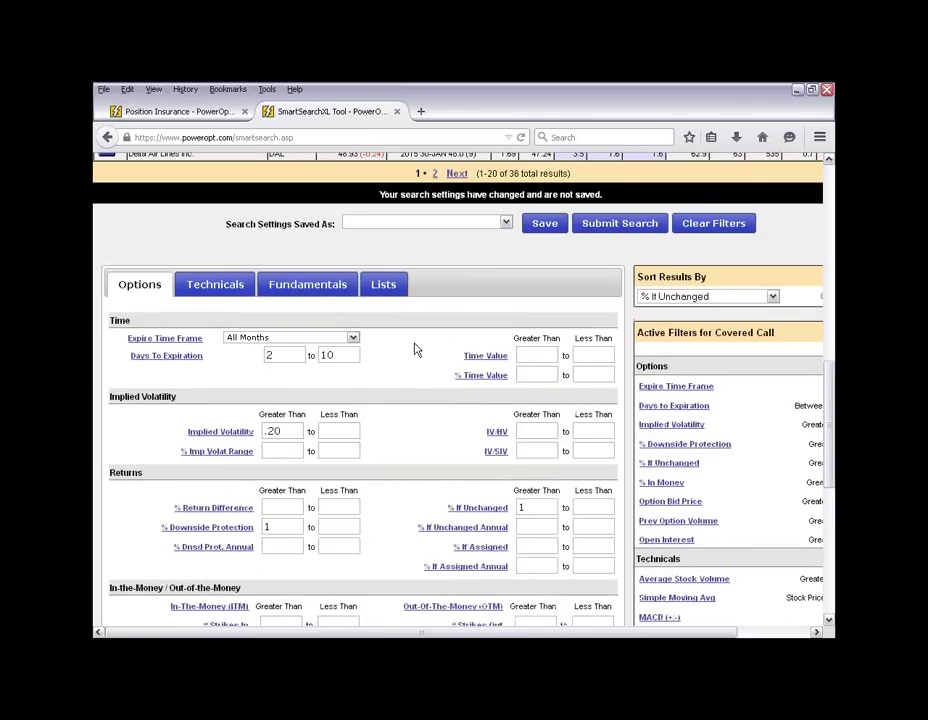
pyautogui.click(217, 288)
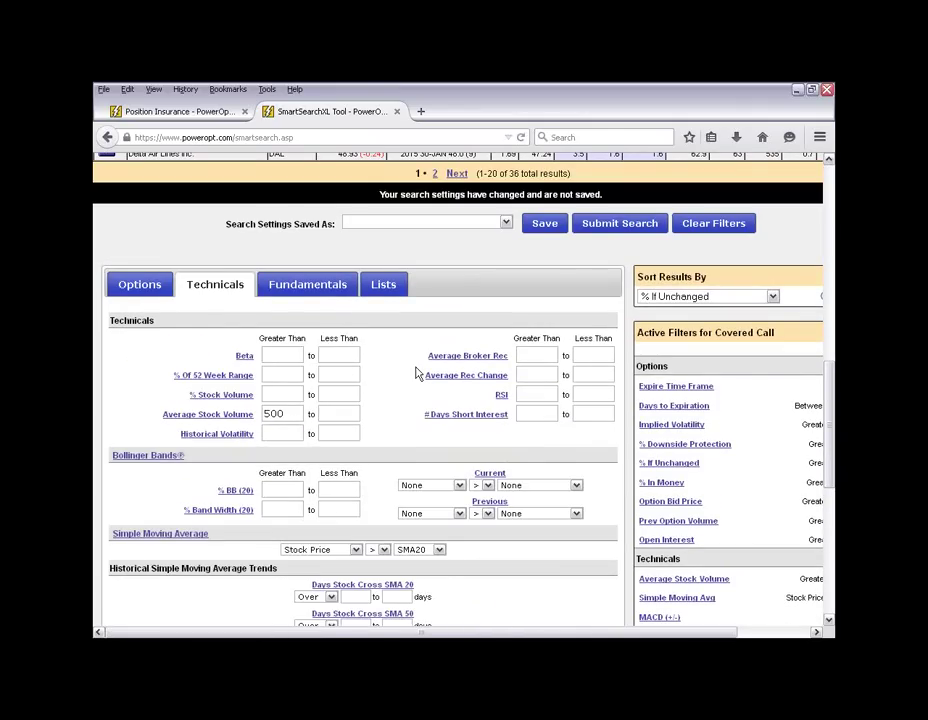
pyautogui.scroll(-1, 414, 375)
pyautogui.moveTo(296, 330); pyautogui.dragTo(262, 330)
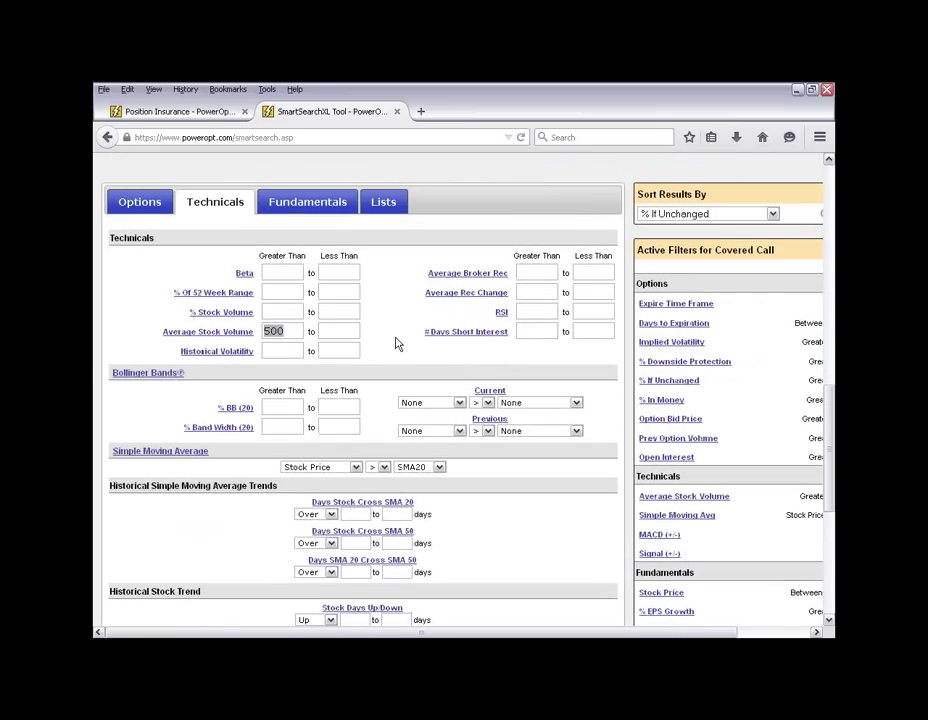
pyautogui.press('BackSpace')
pyautogui.write('100')
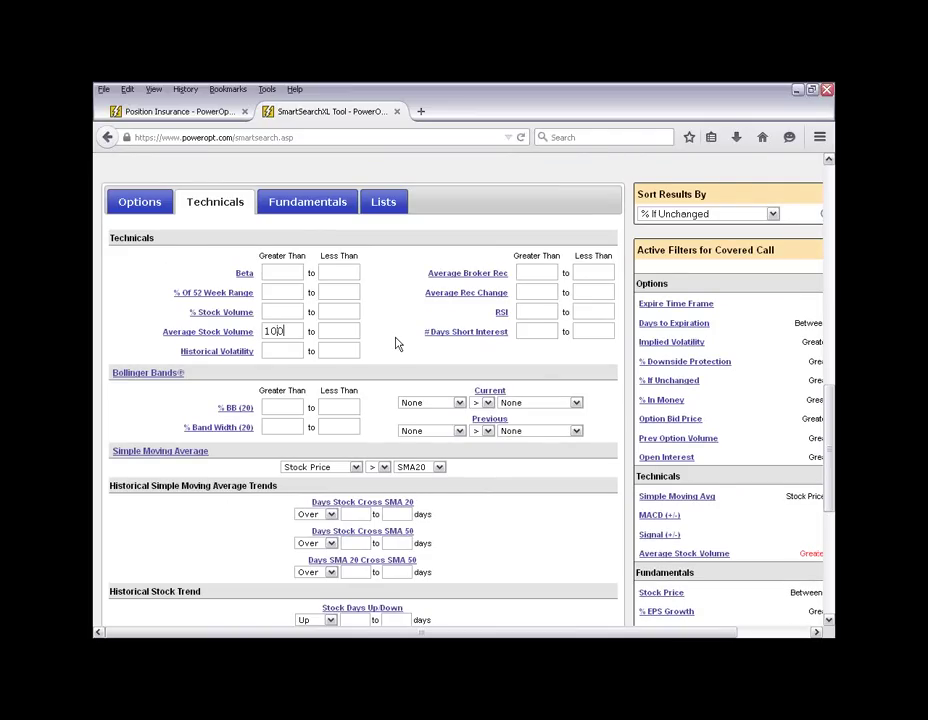
pyautogui.write('00')
pyautogui.press('BackSpace')
pyautogui.write('0')
pyautogui.press('BackSpace')
pyautogui.press('Tab')
pyautogui.click(535, 273)
# - Examine the choices on both sides of the Simple Moving Average comparison, plus the historical trend and MACD filters
pyautogui.scroll(-2, 311, 360)
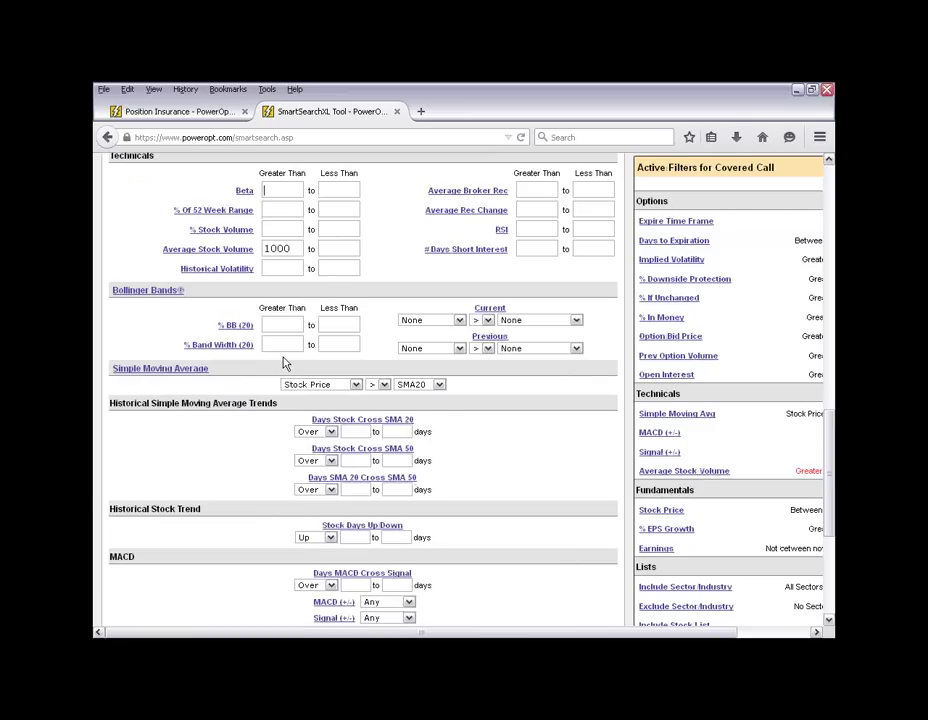
pyautogui.click(340, 385)
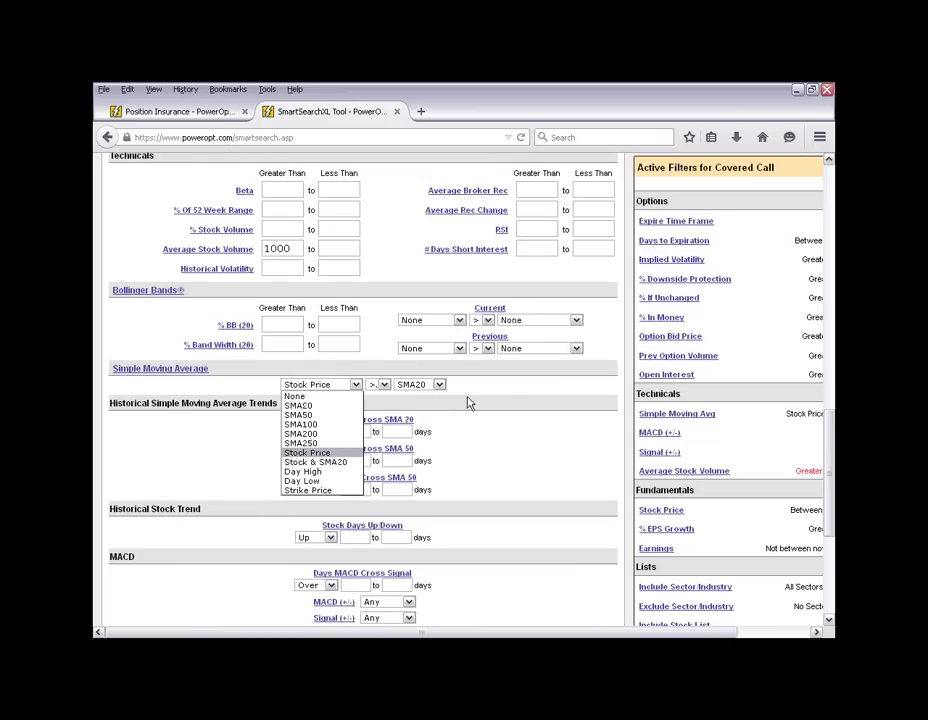
pyautogui.click(422, 397)
pyautogui.click(418, 387)
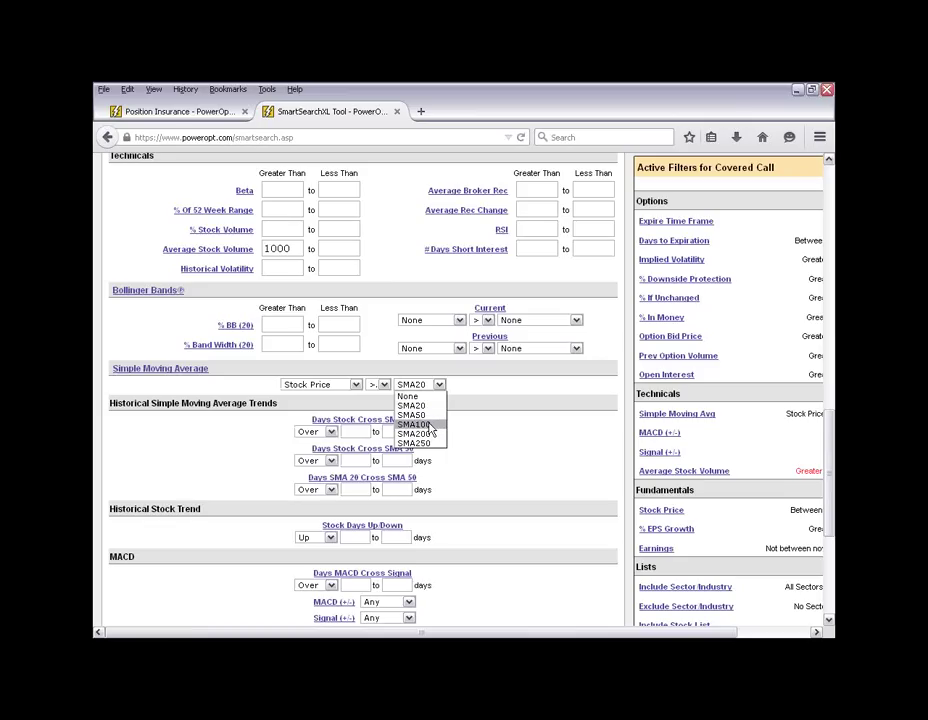
pyautogui.click(485, 415)
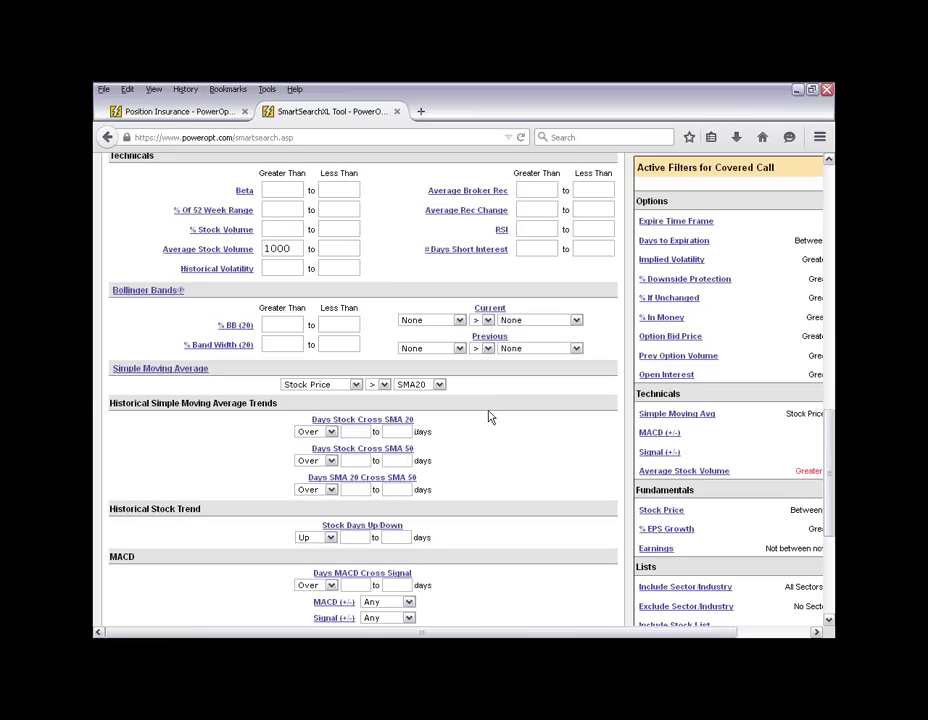
pyautogui.scroll(-2, 493, 418)
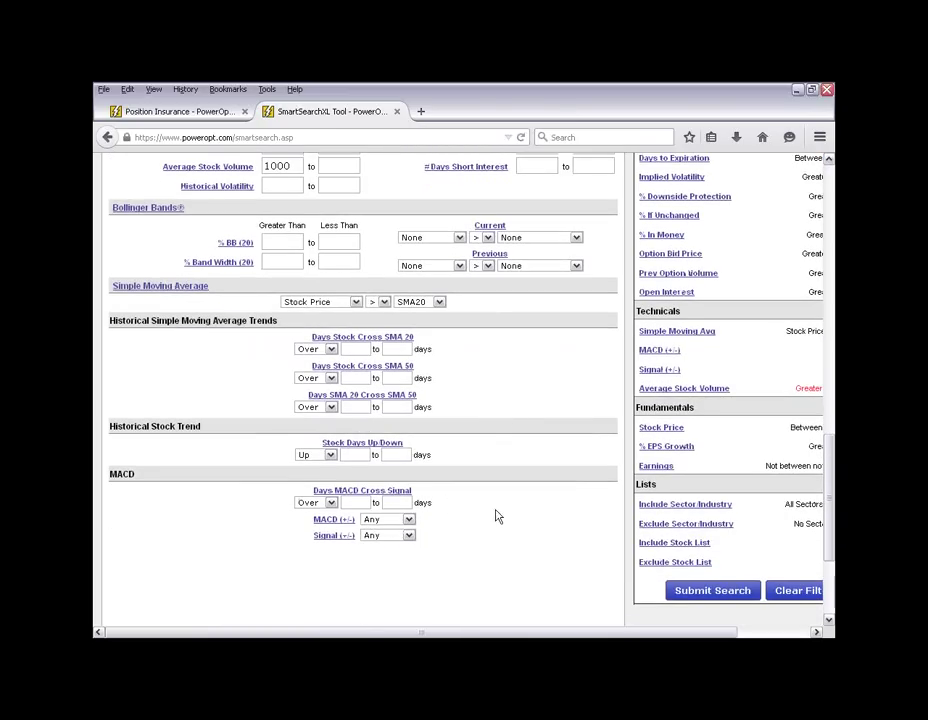
# - Review the fundamental filters, including % Dividend Yield, Market Capitalization, % EPS Growth and the Earnings Date options
pyautogui.scroll(5, 502, 516)
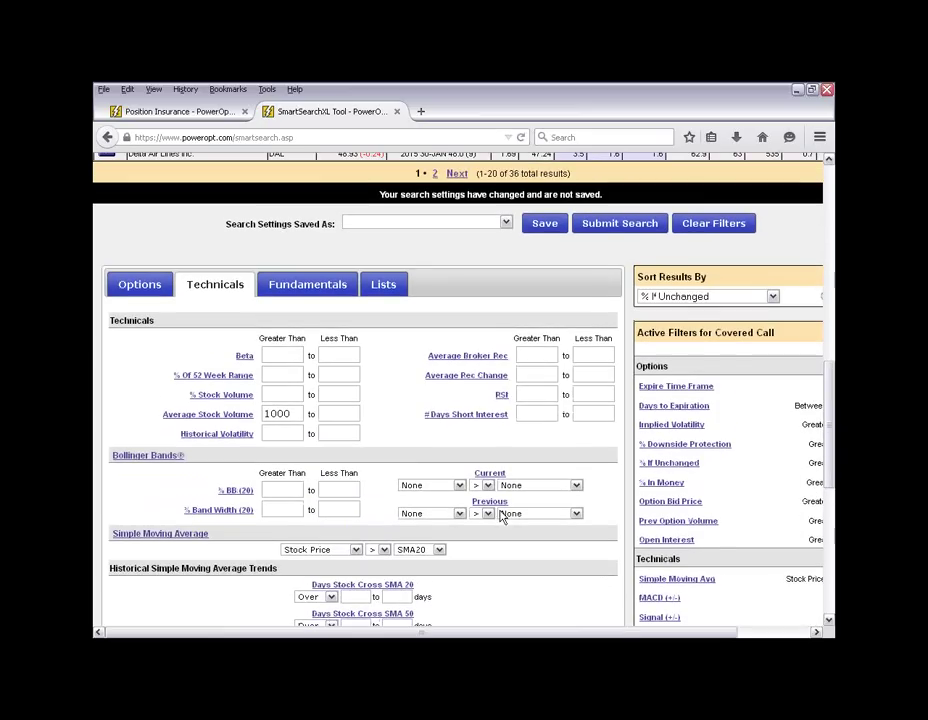
pyautogui.scroll(2, 491, 516)
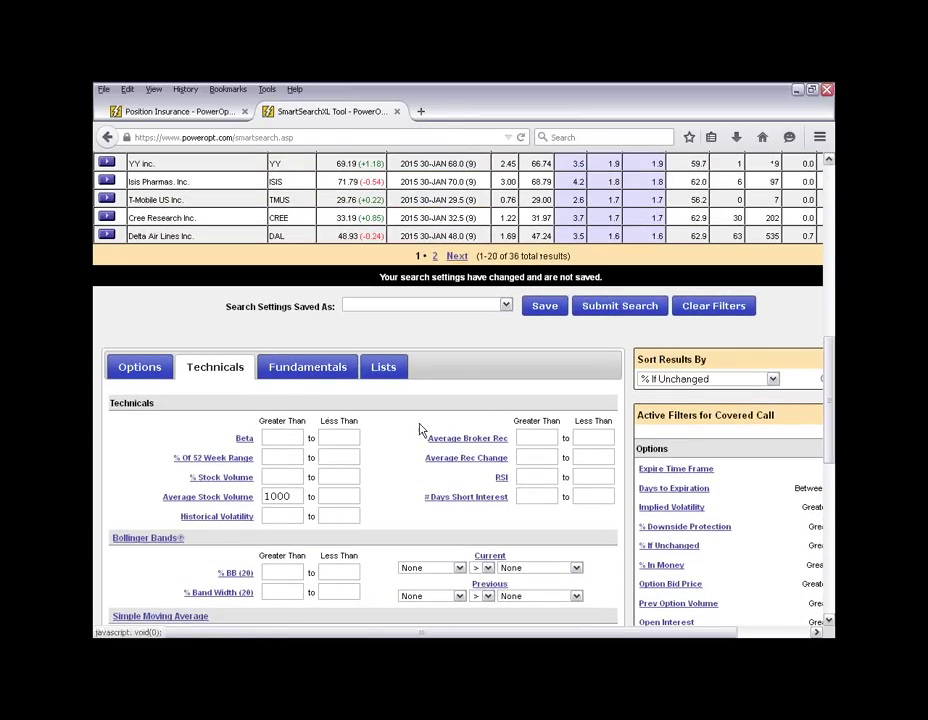
pyautogui.click(309, 373)
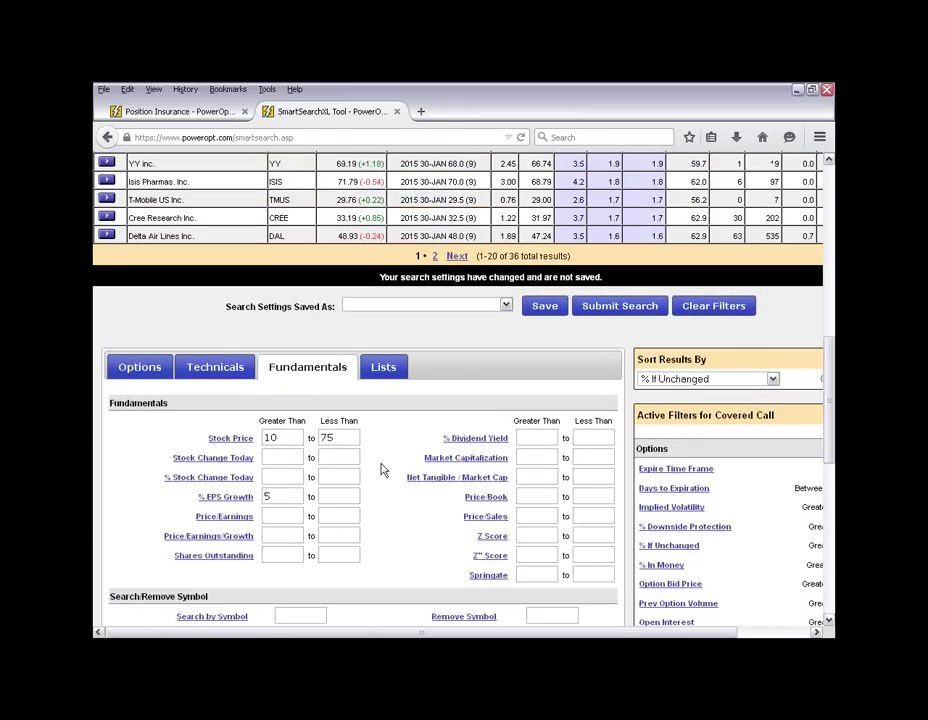
pyautogui.scroll(-2, 380, 470)
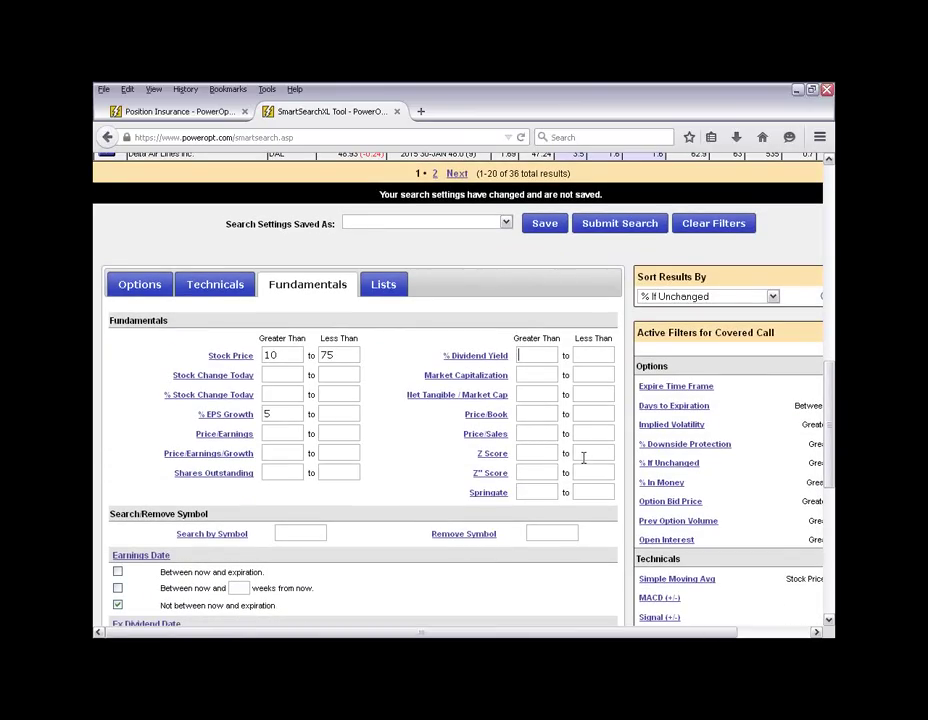
pyautogui.click(466, 380)
pyautogui.click(271, 414)
pyautogui.scroll(-3, 362, 492)
pyautogui.scroll(-1, 365, 494)
pyautogui.moveTo(151, 400)
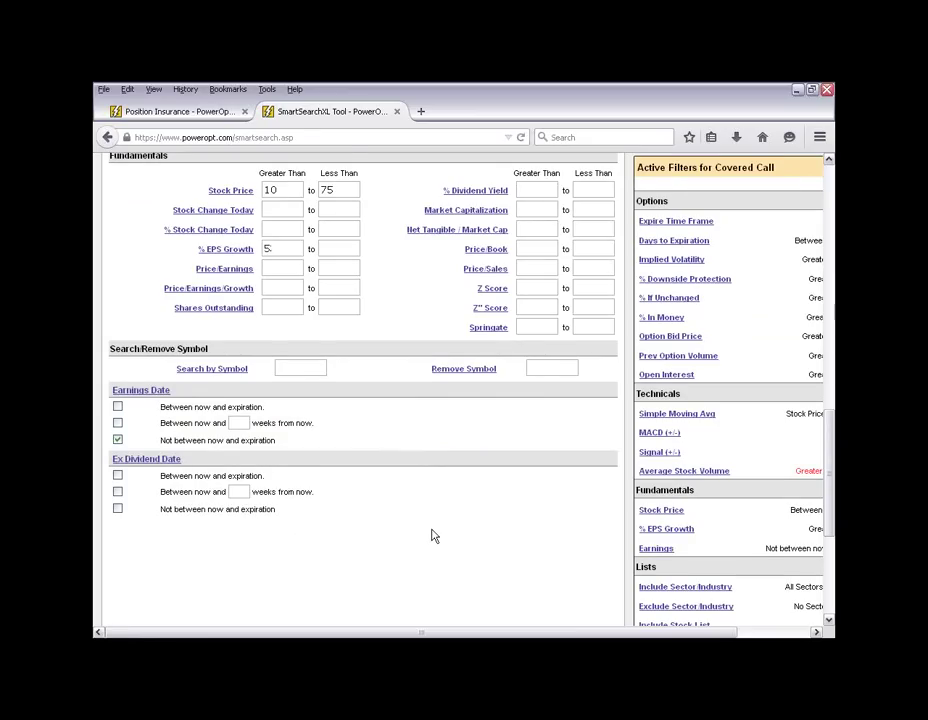
# - Look through the sector and industry choices available to include or exclude, down to the Financial group, without changing either selection
pyautogui.scroll(2, 430, 537)
pyautogui.scroll(1, 430, 537)
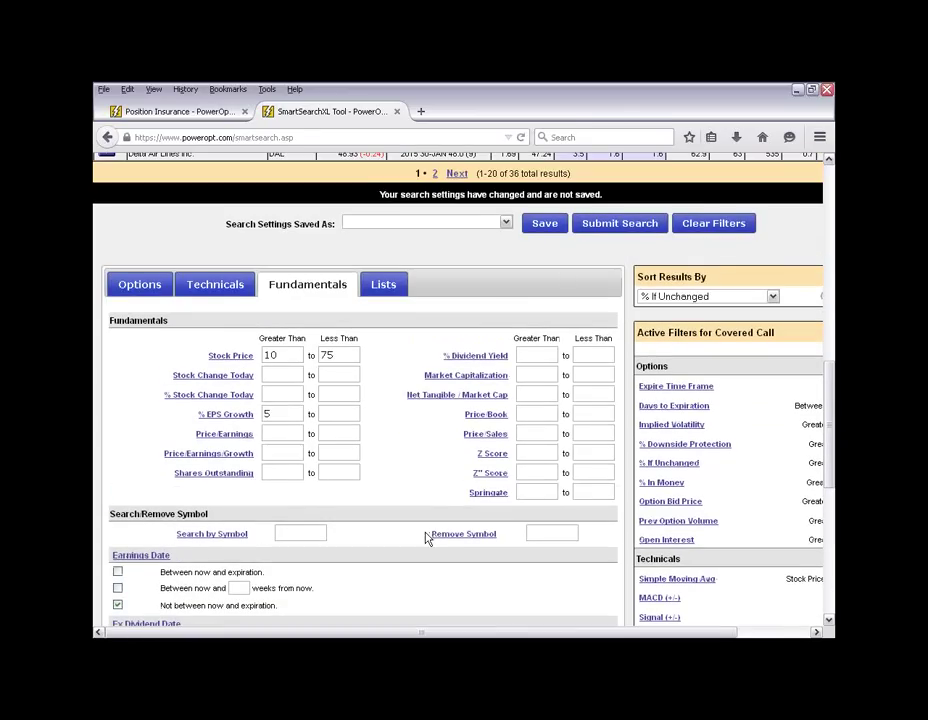
pyautogui.click(401, 290)
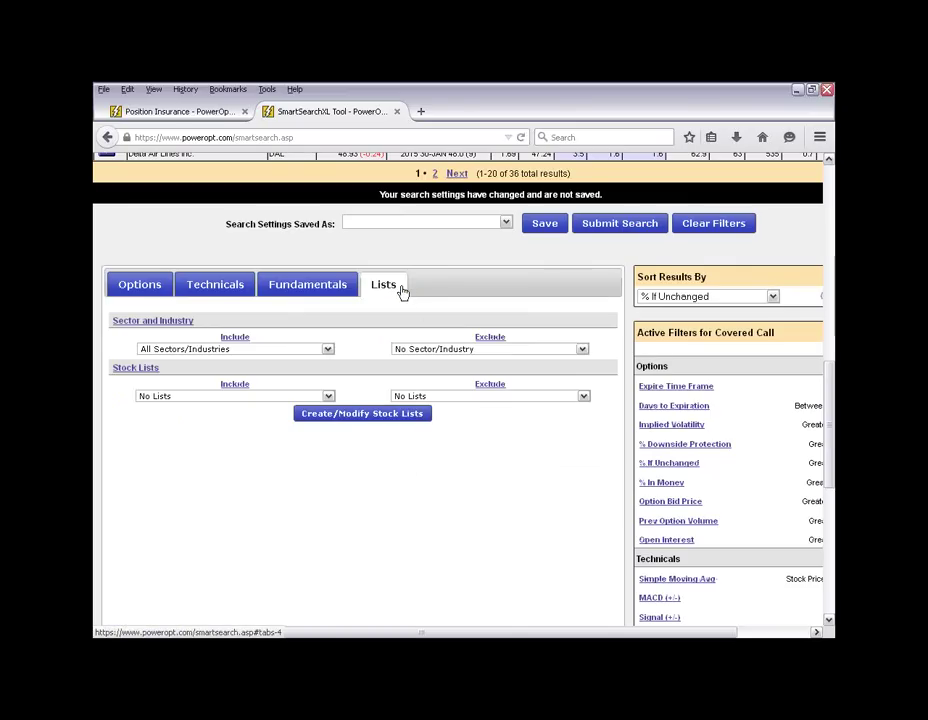
pyautogui.click(230, 352)
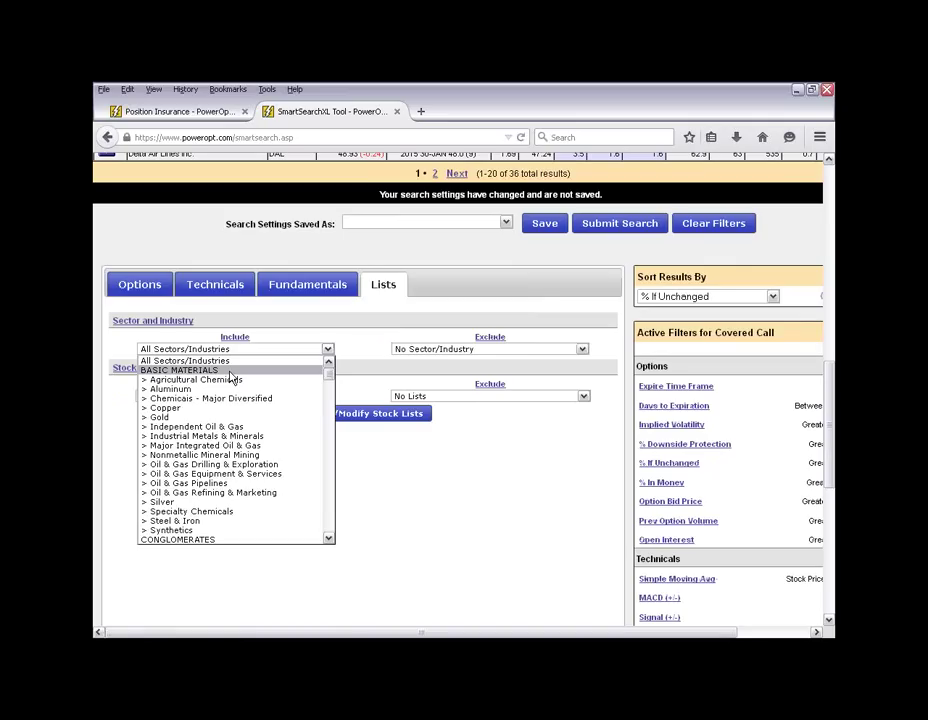
pyautogui.click(443, 354)
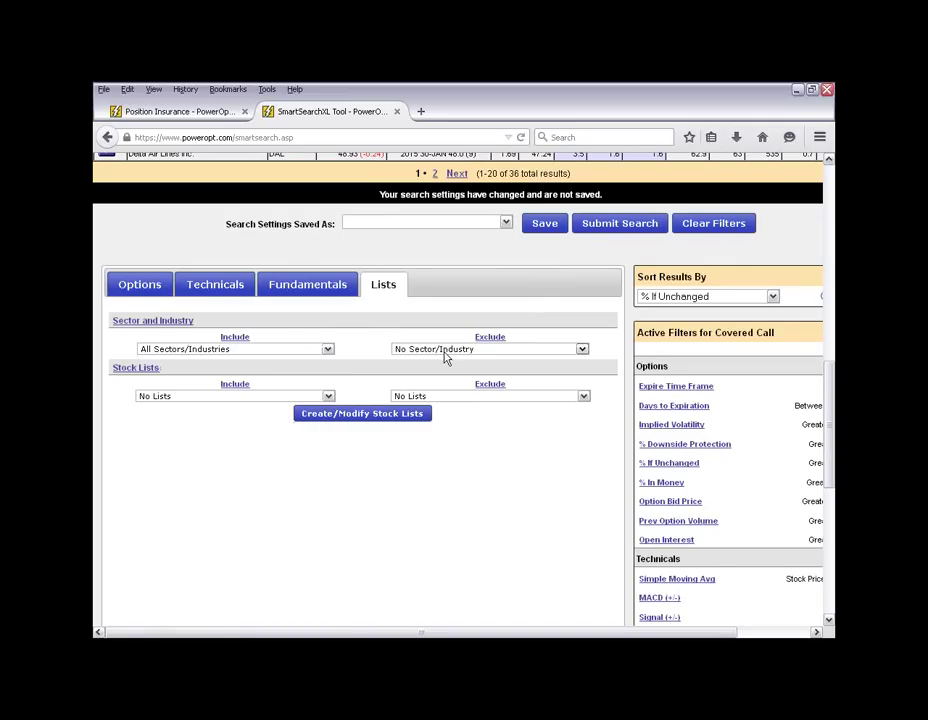
pyautogui.click(446, 353)
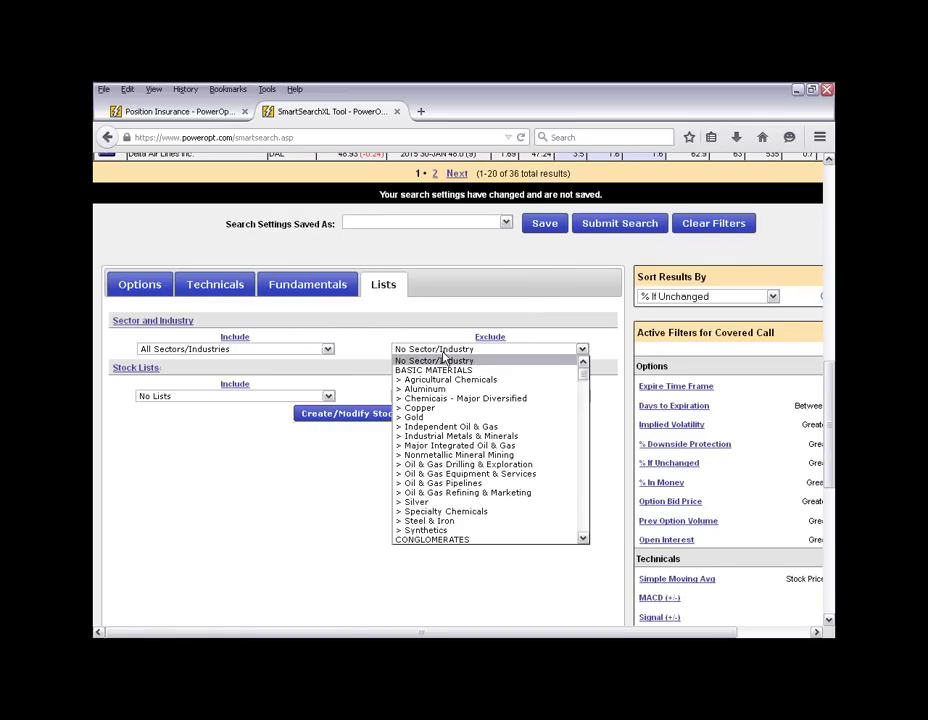
pyautogui.scroll(-7, 468, 455)
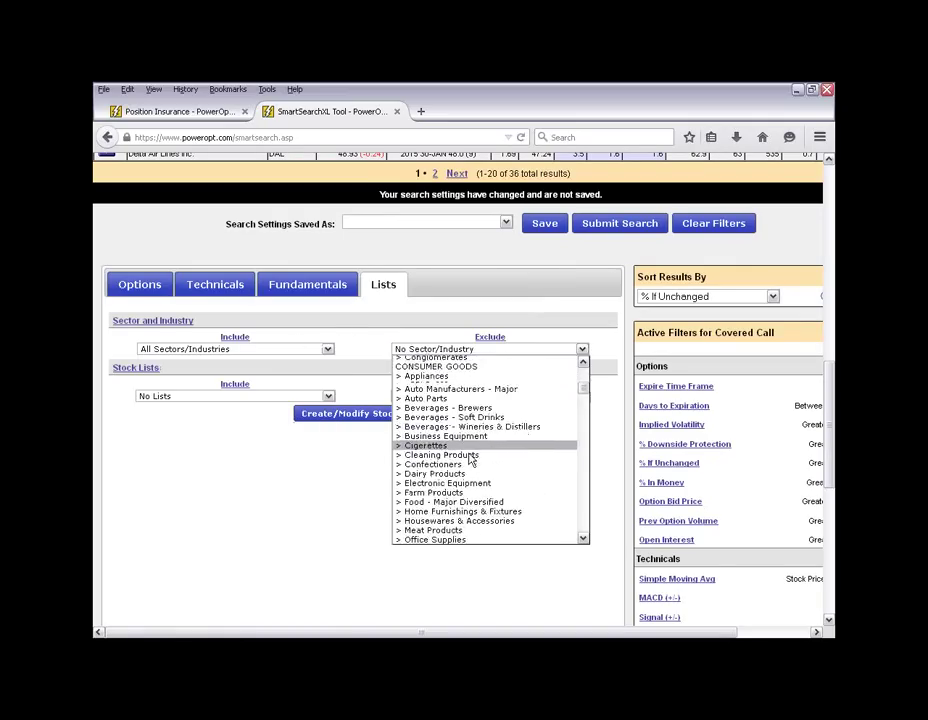
pyautogui.scroll(-7, 470, 458)
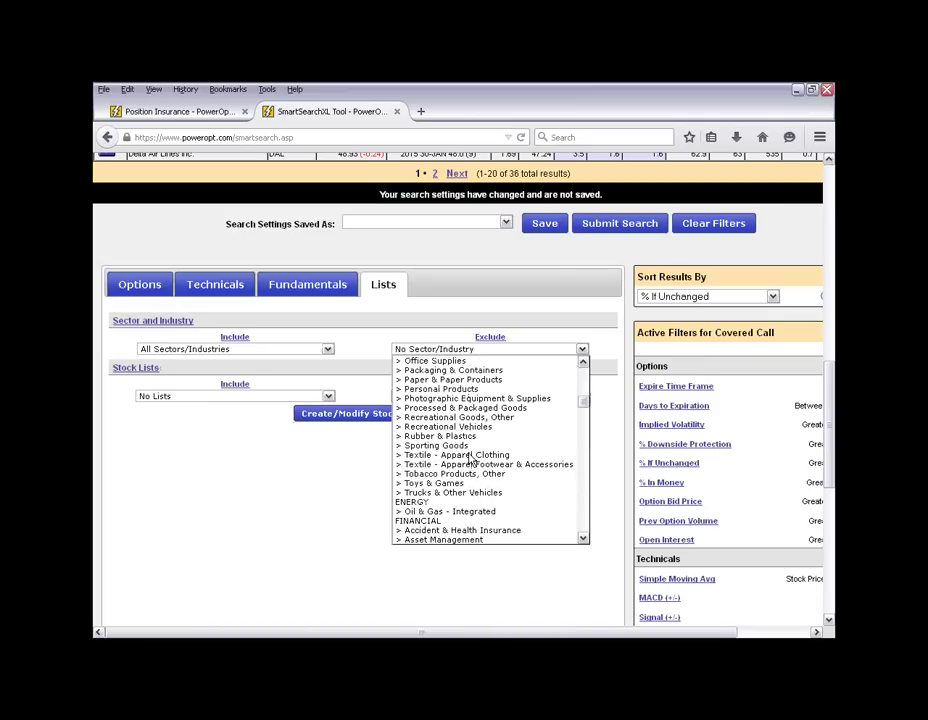
pyautogui.scroll(-2, 470, 458)
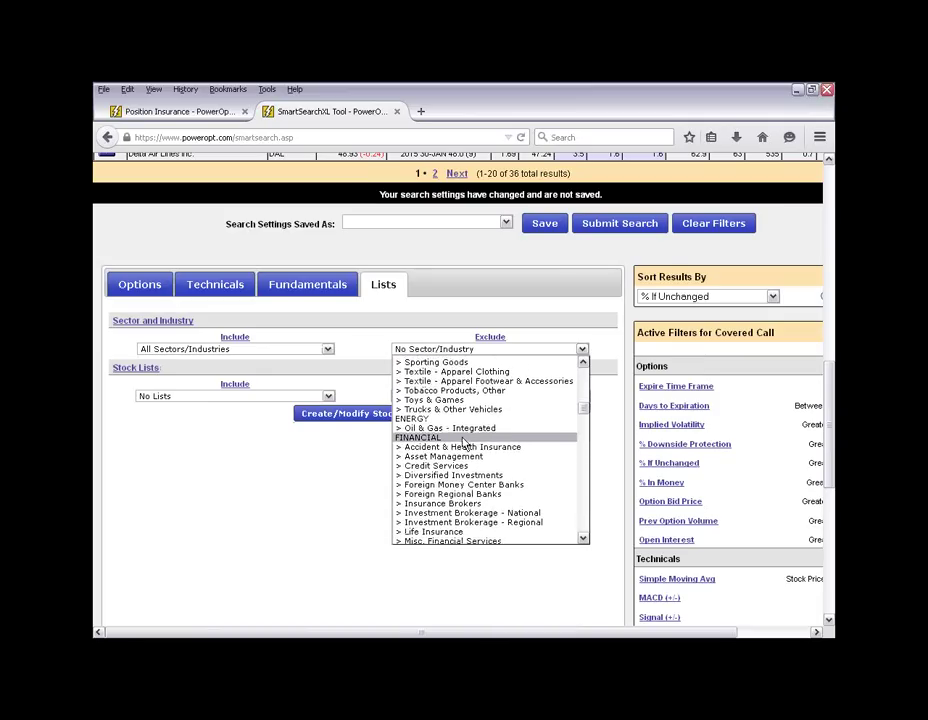
pyautogui.click(353, 385)
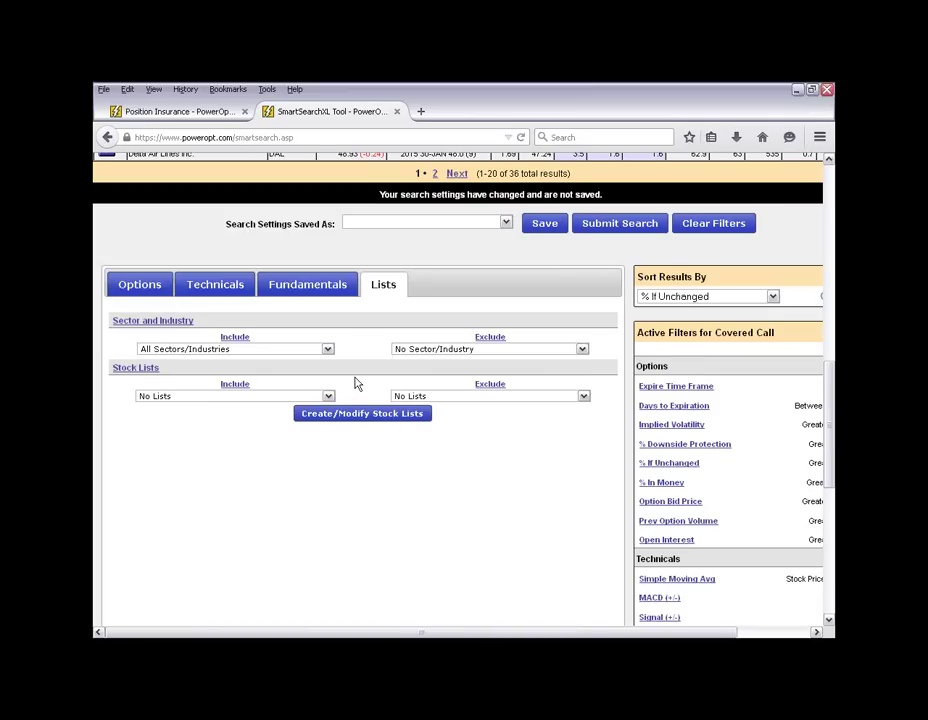
# - Look through the stock lists available to include, from the personal watch lists down to the V L Port. and Volatility Indexes lists
pyautogui.click(295, 397)
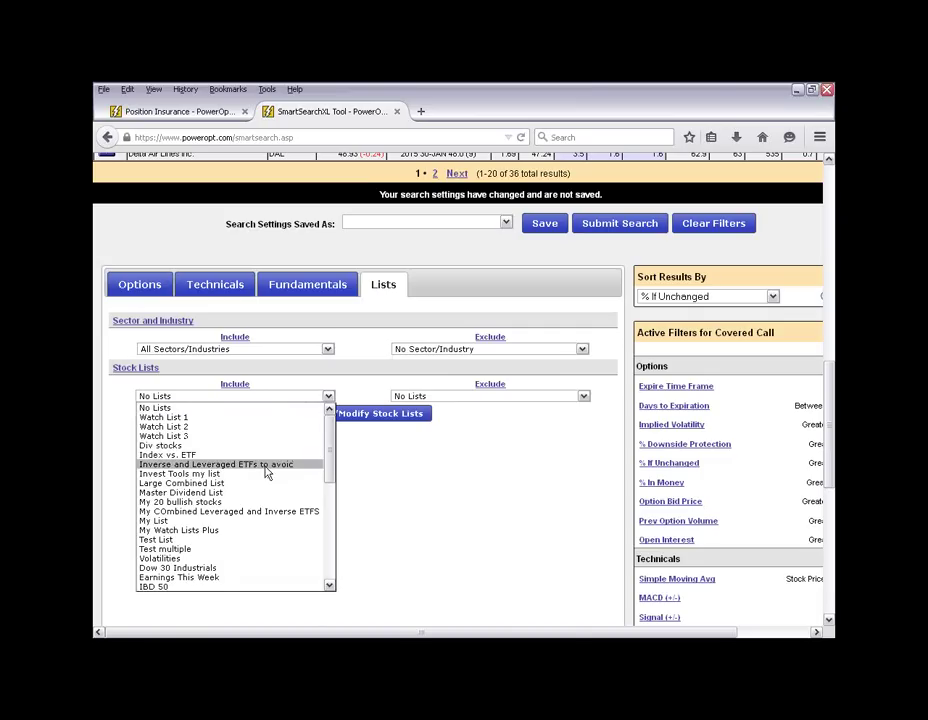
pyautogui.scroll(-1, 266, 472)
pyautogui.scroll(1, 265, 474)
pyautogui.scroll(-1, 210, 480)
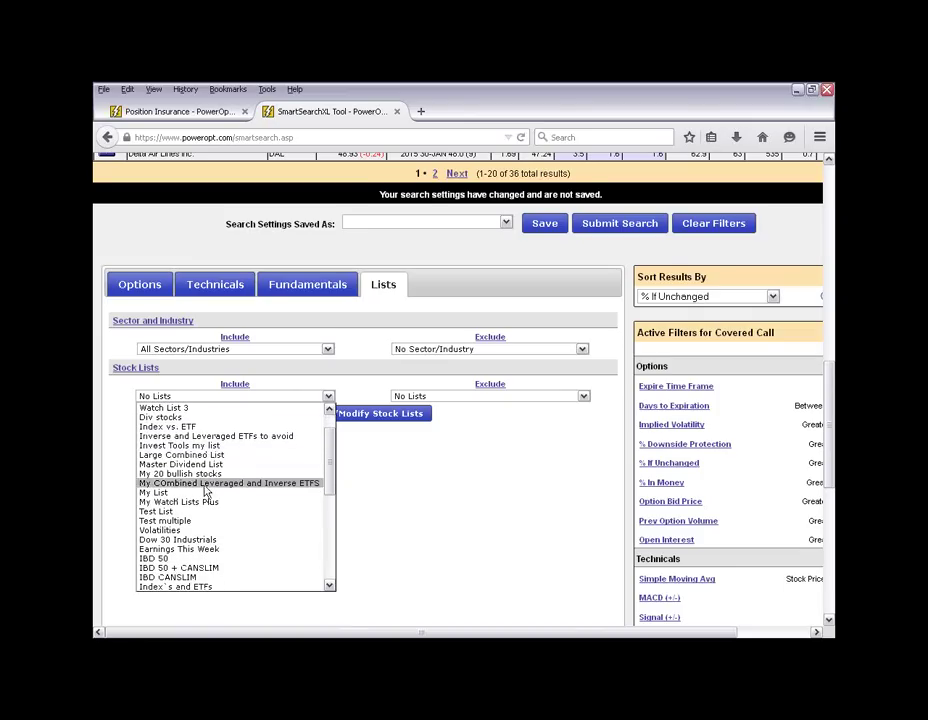
pyautogui.scroll(-2, 206, 490)
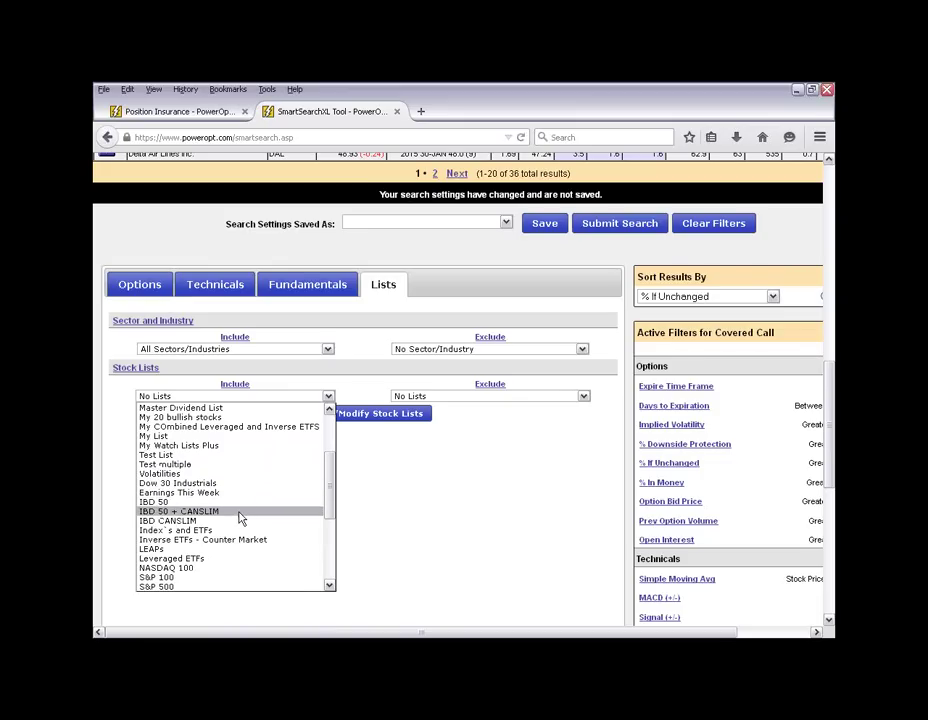
pyautogui.scroll(-2, 240, 517)
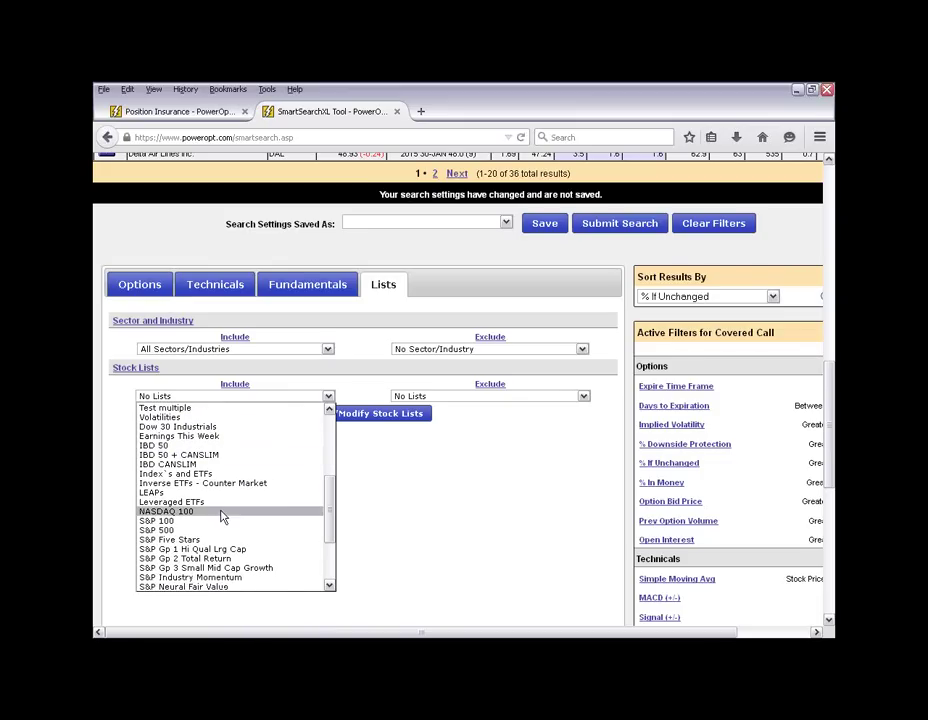
pyautogui.scroll(-1, 216, 516)
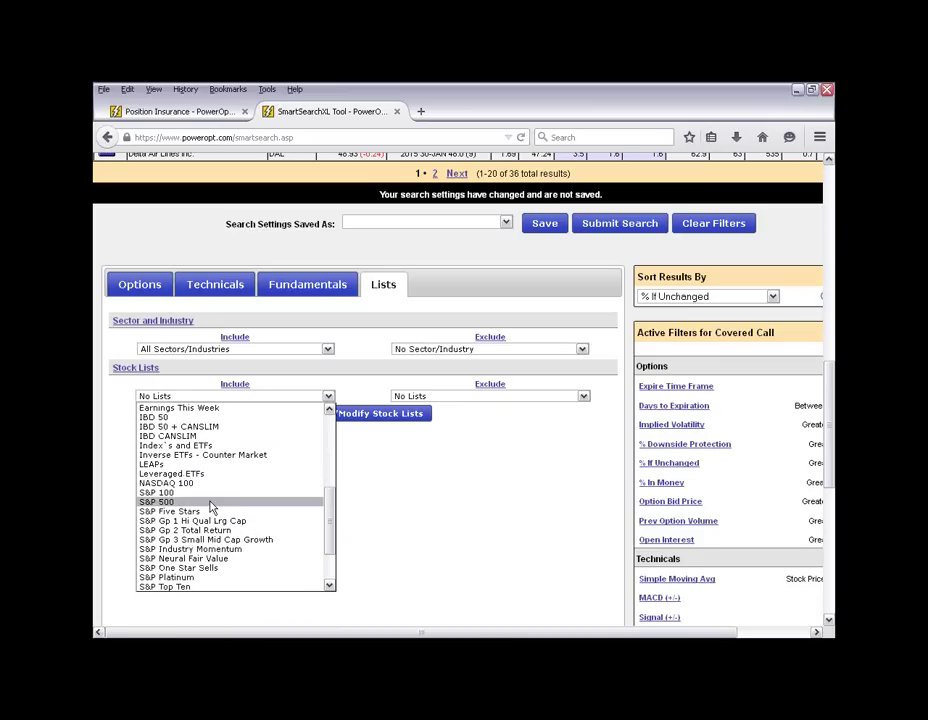
pyautogui.scroll(-2, 211, 508)
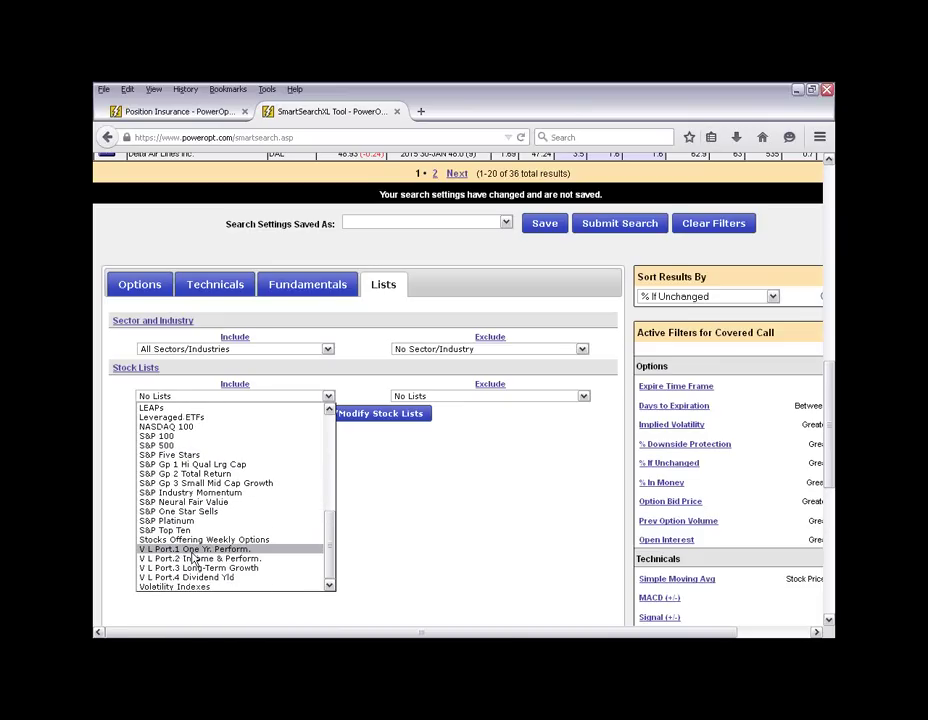
pyautogui.click(381, 444)
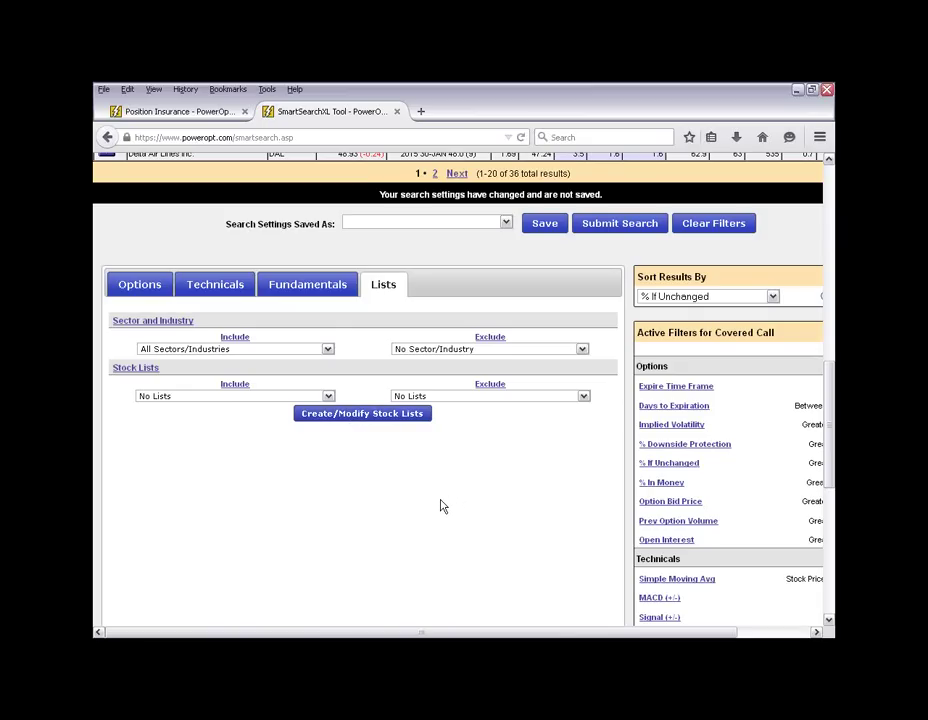
# - Clear all filters of the current Covered Call search
pyautogui.scroll(3, 443, 506)
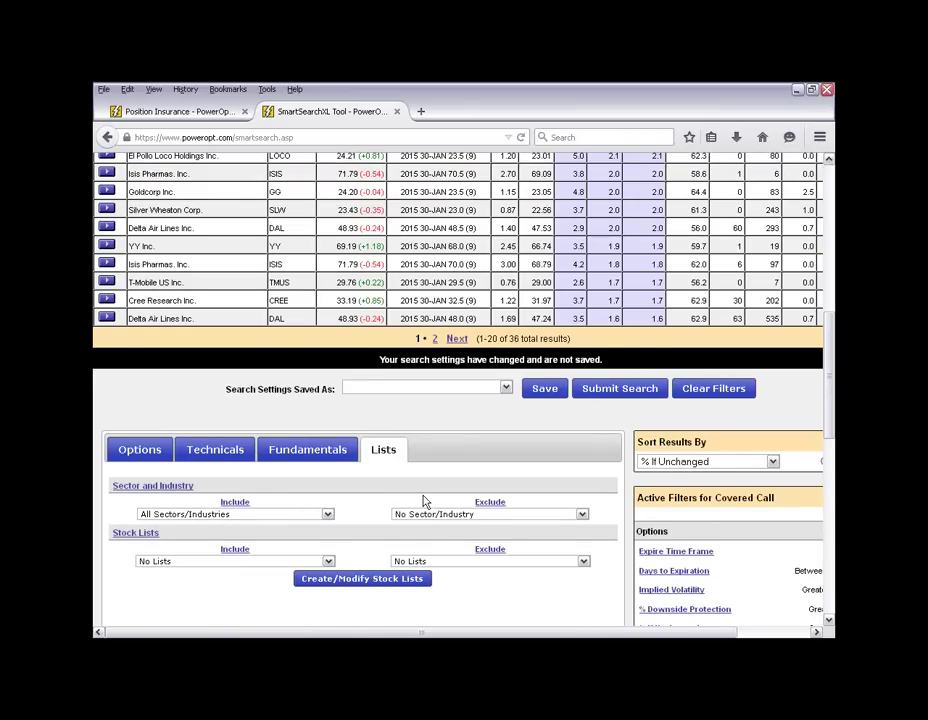
pyautogui.scroll(-2, 397, 521)
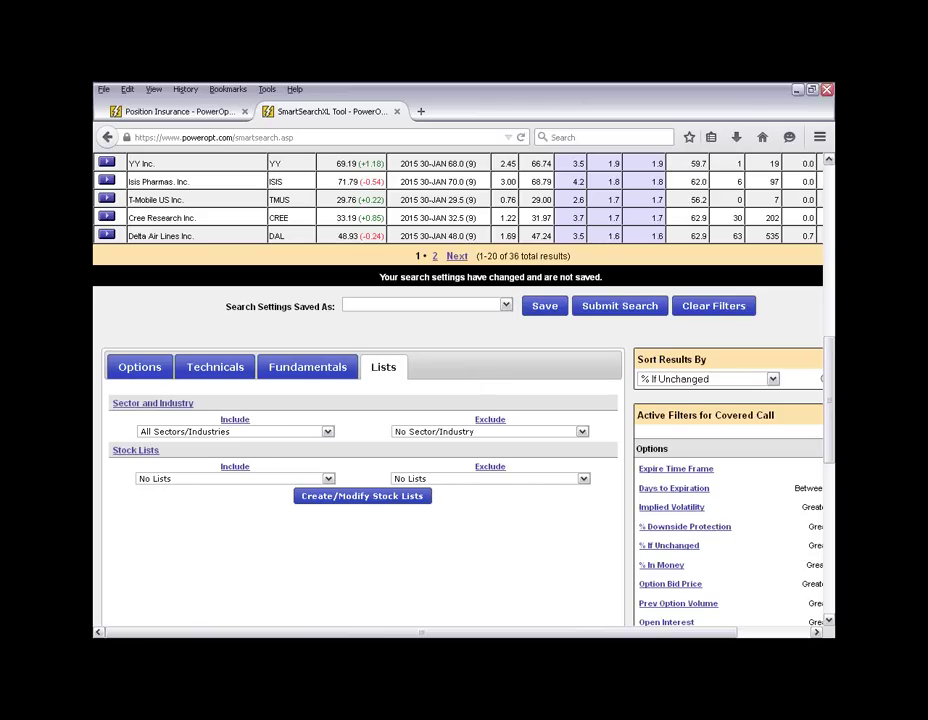
pyautogui.click(719, 312)
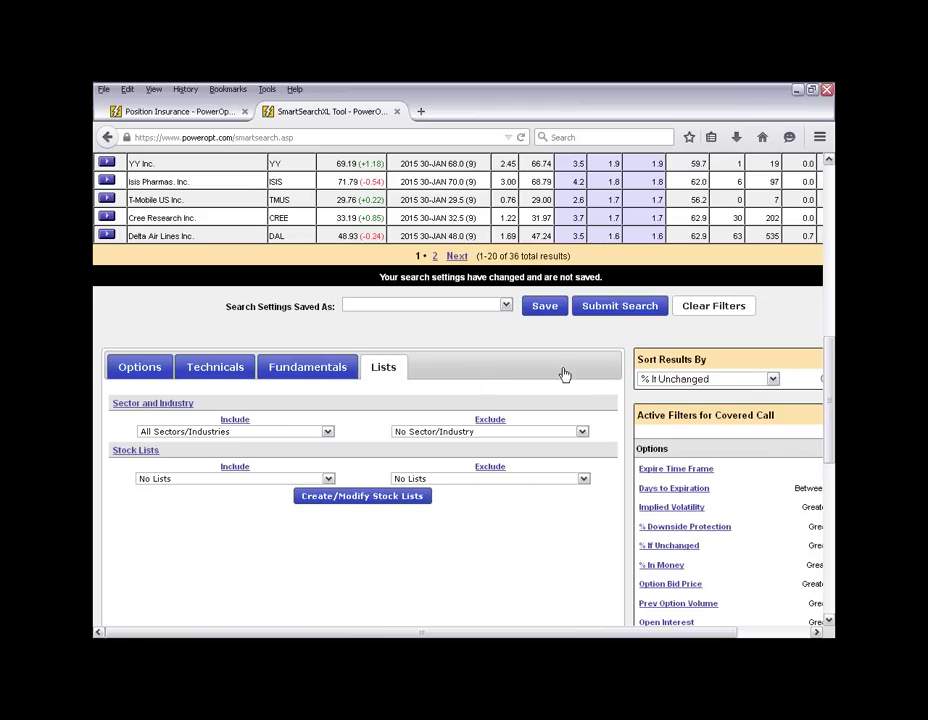
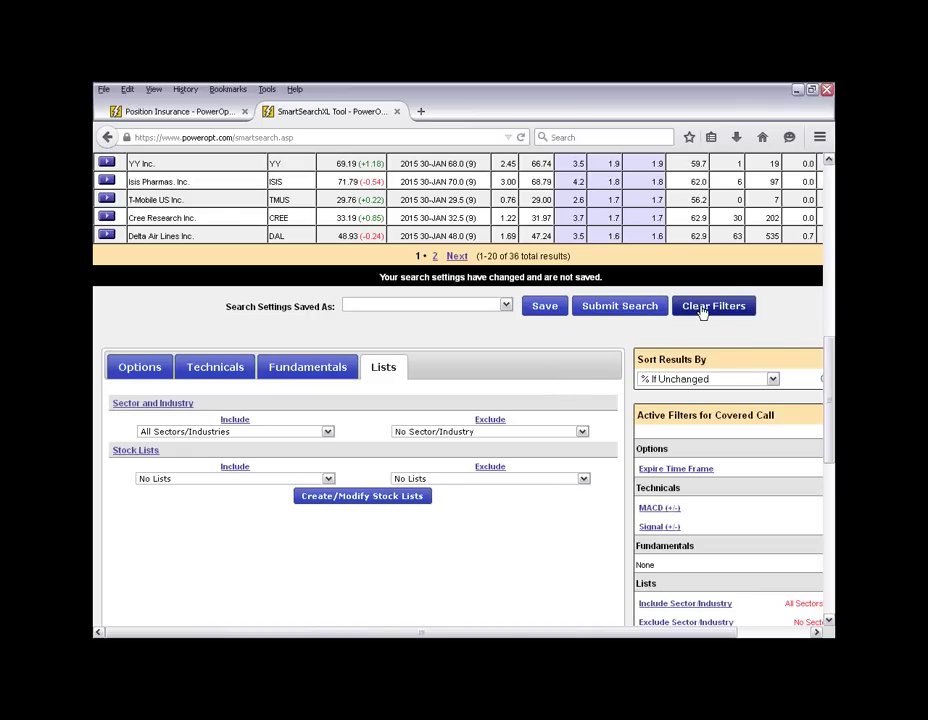
# - In the options filters, keep the Expire Time Frame at All Months and set Days To Expiration to 2 to 10
pyautogui.click(138, 375)
pyautogui.scroll(-2, 394, 483)
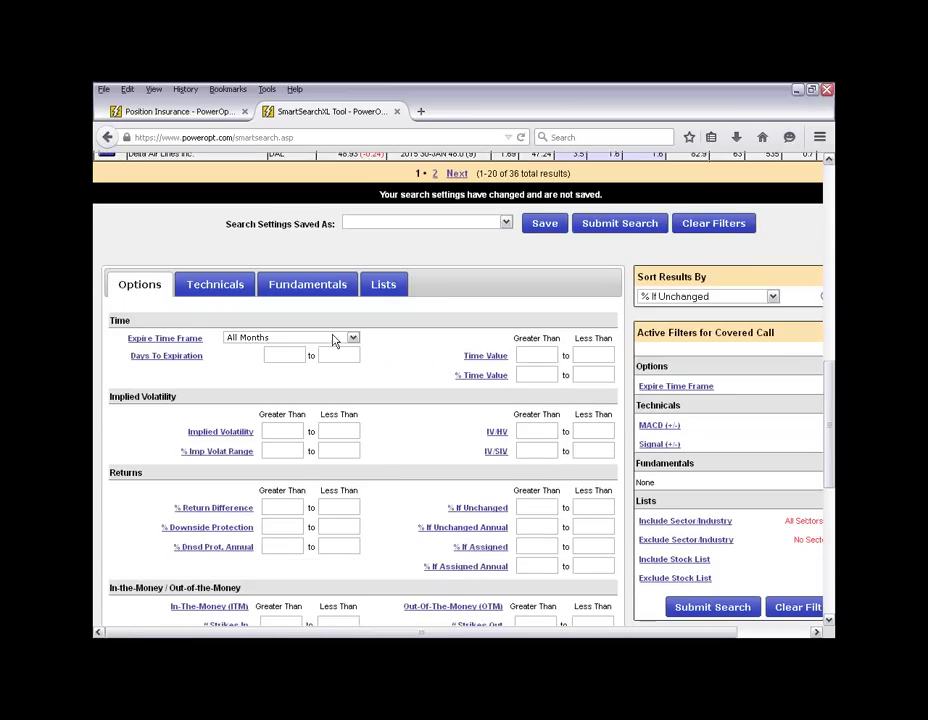
pyautogui.click(240, 339)
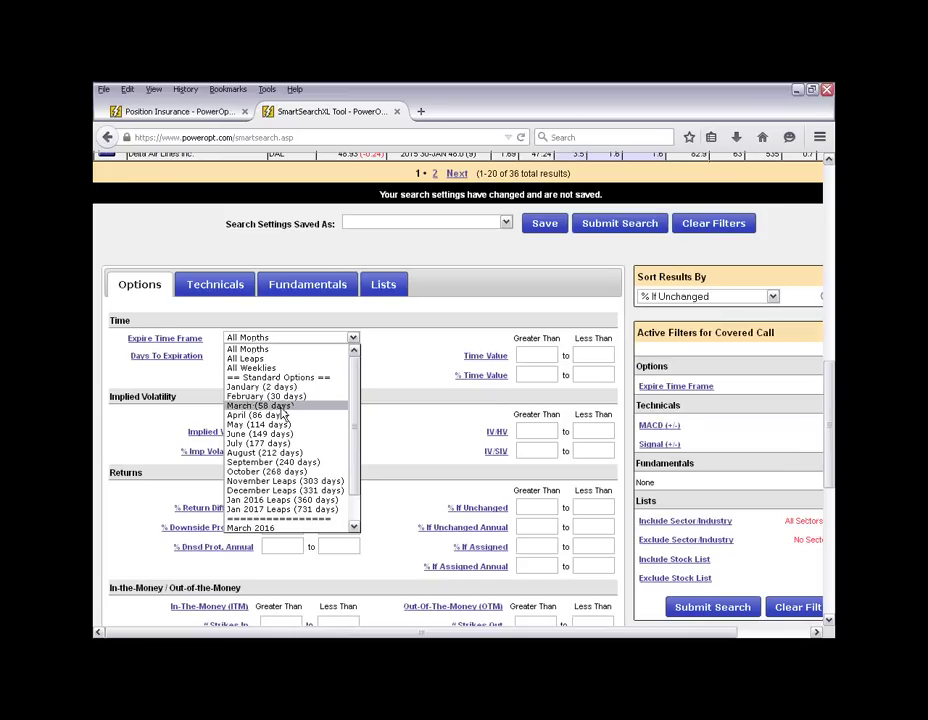
pyautogui.click(309, 350)
pyautogui.click(295, 353)
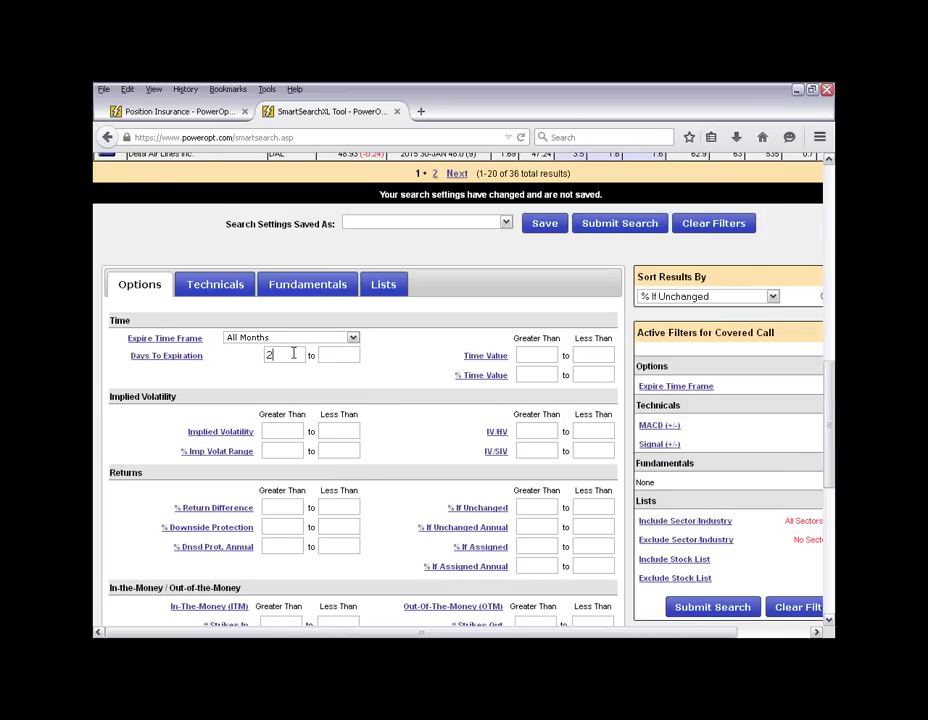
pyautogui.write('2')
pyautogui.click(345, 355)
pyautogui.write('10')
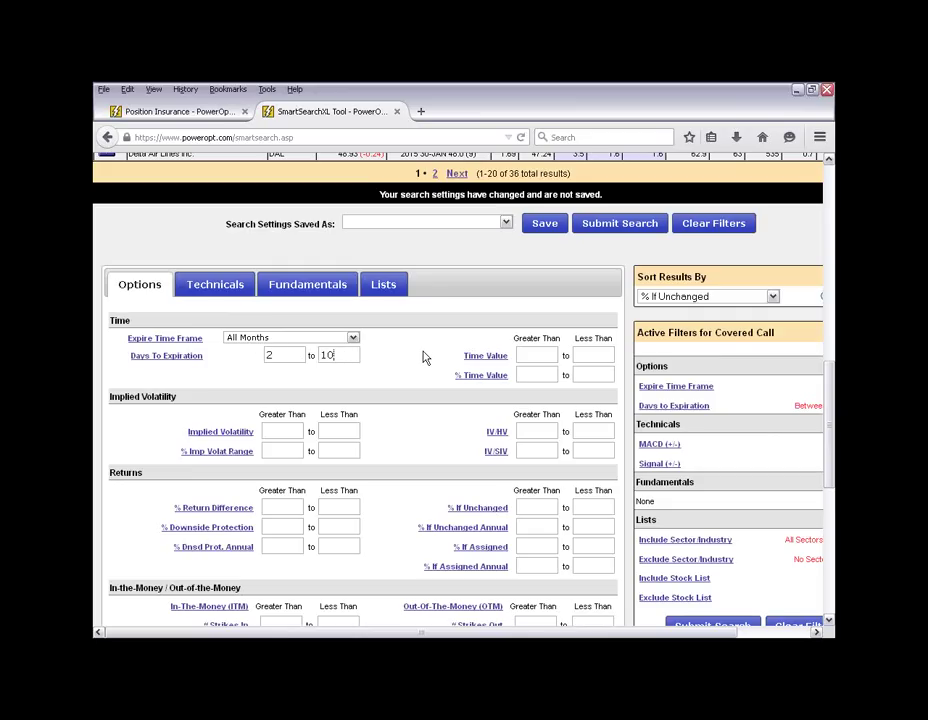
# - Set the Option Bid Price filter to greater than 2.00
pyautogui.scroll(-5, 418, 408)
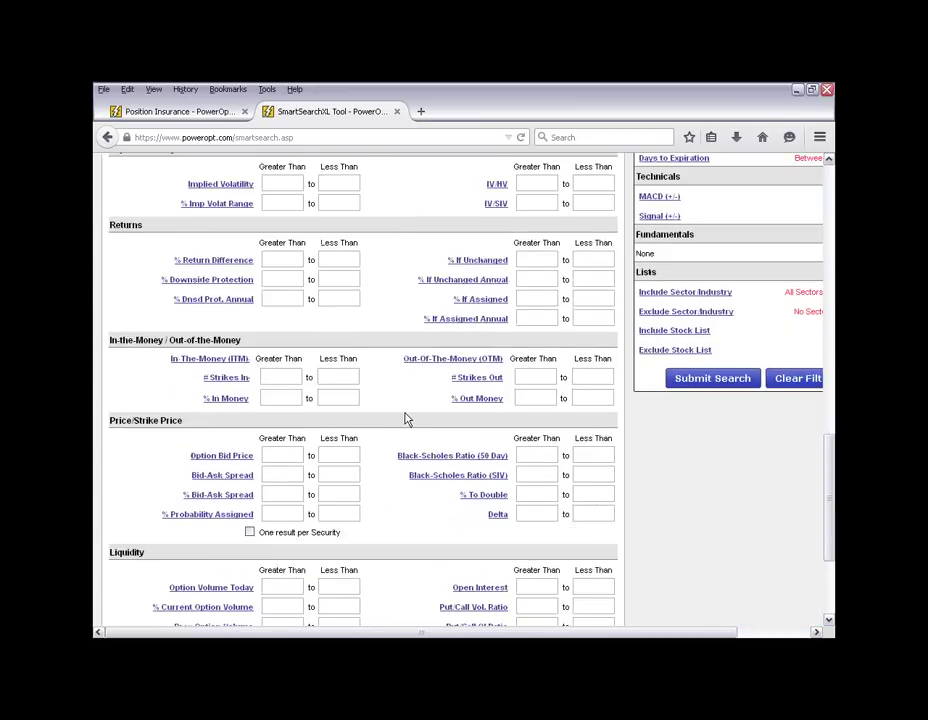
pyautogui.scroll(-2, 406, 420)
pyautogui.click(288, 372)
pyautogui.write('2.00')
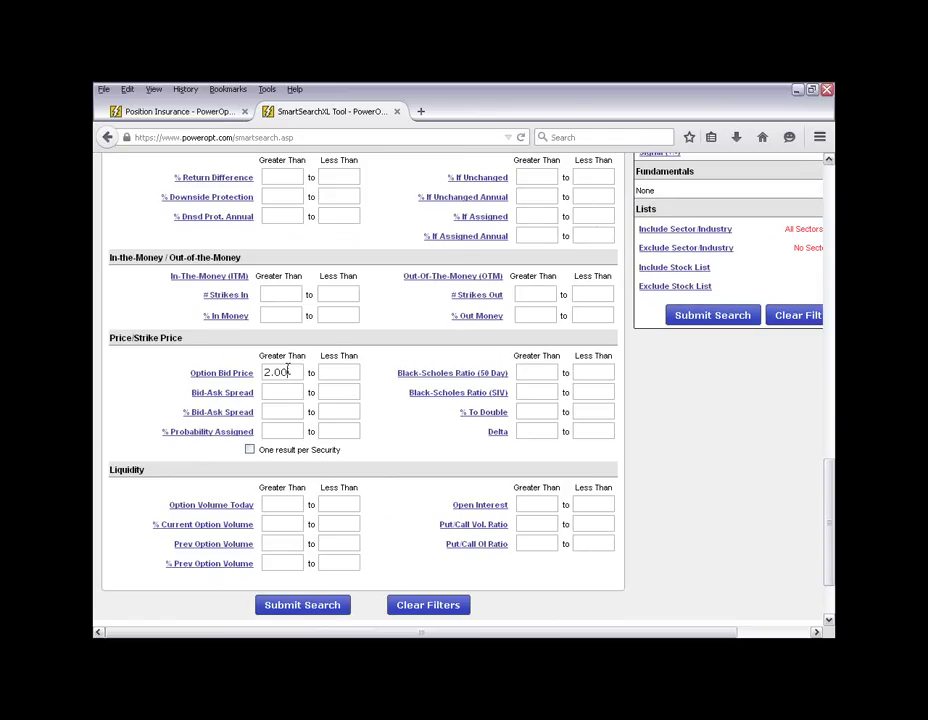
# - Set Option Volume Today to greater than 10 and Open Interest to greater than 100, and submit the search
pyautogui.scroll(-2, 370, 425)
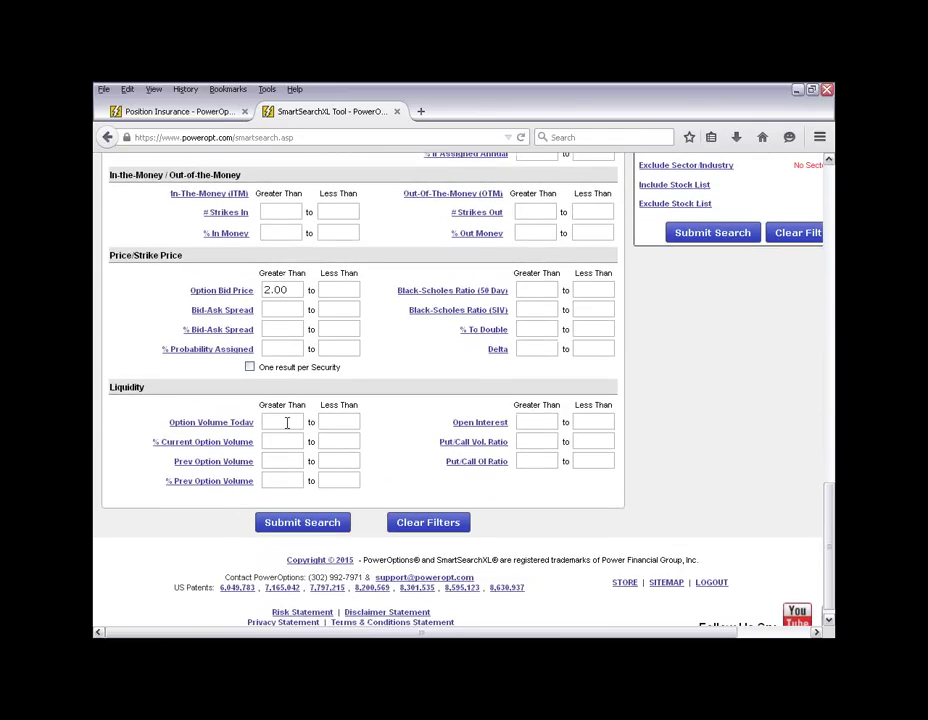
pyautogui.write('10')
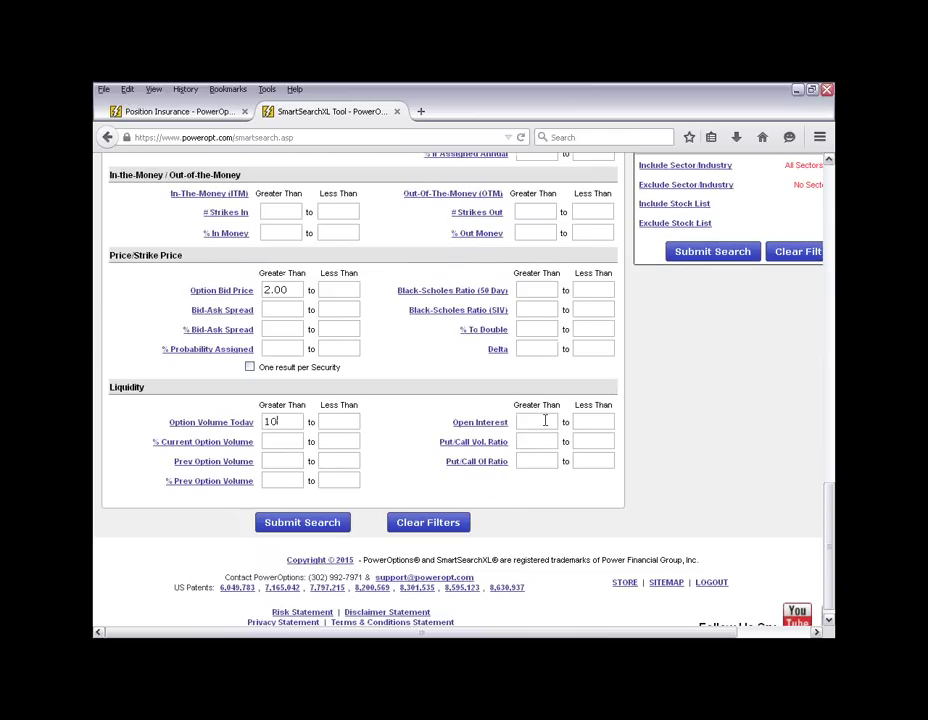
pyautogui.click(545, 421)
pyautogui.write('100')
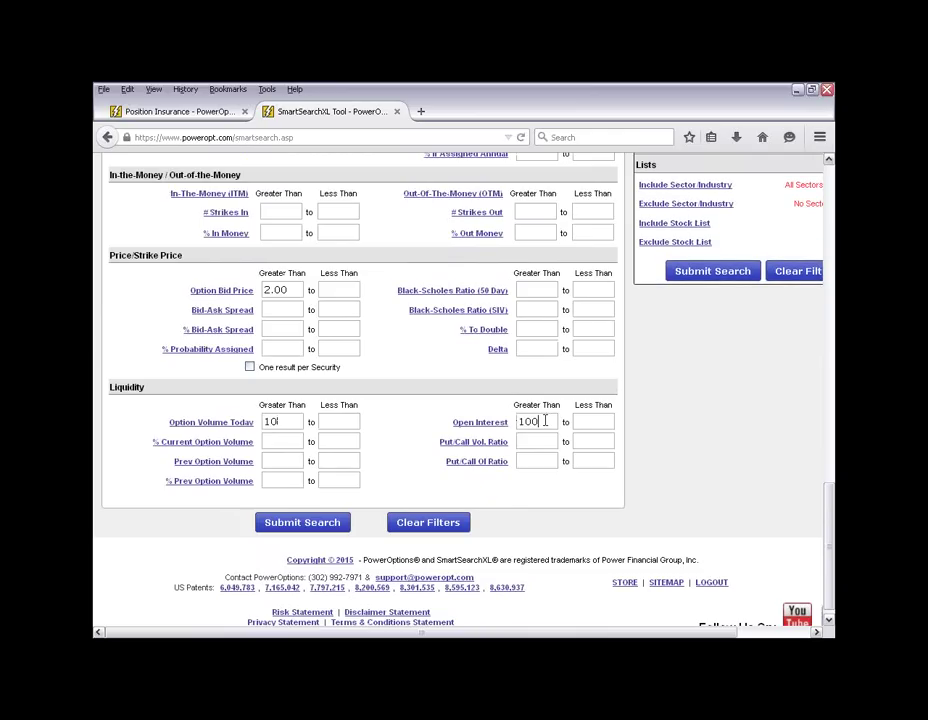
pyautogui.click(704, 282)
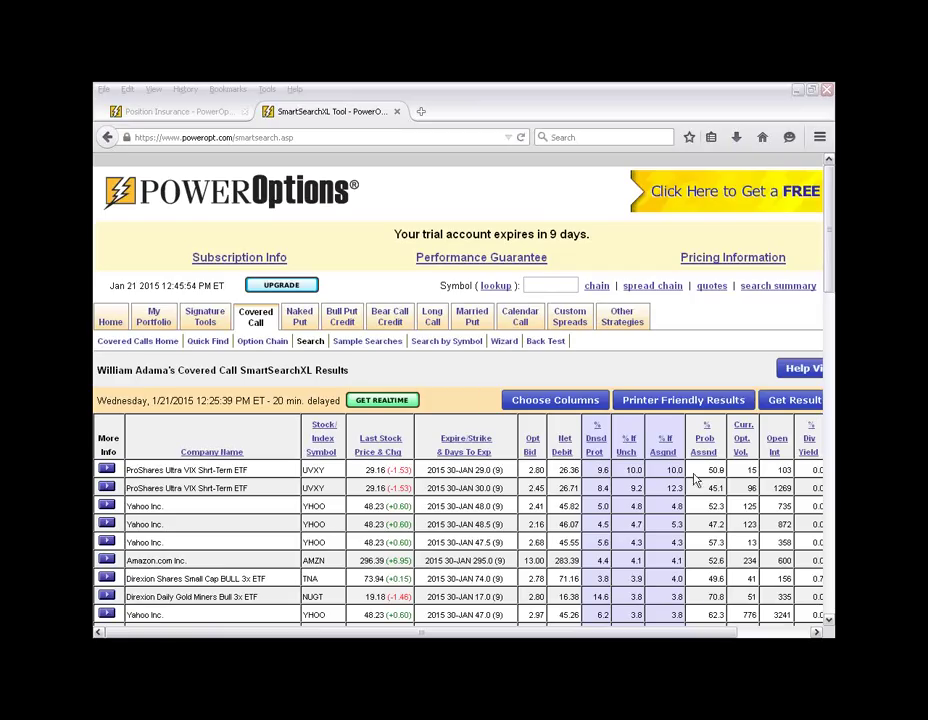
# - Review the Covered Call search results, checking the total number of results and the top-ranked ProShares Ultra VIX Shrt-Term ETF entry
pyautogui.click(472, 383)
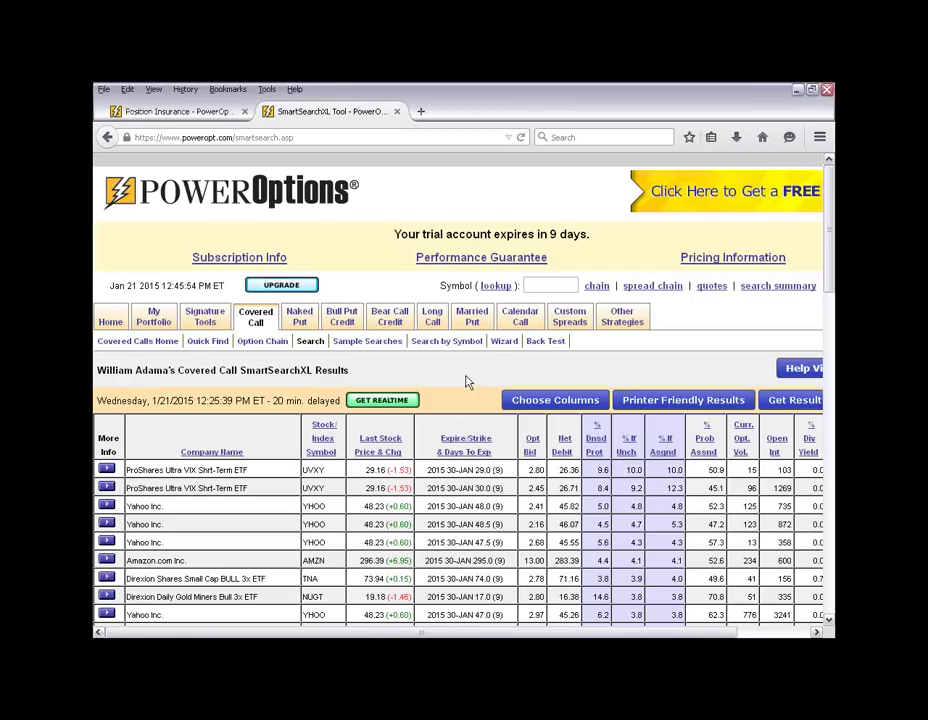
pyautogui.scroll(-5, 468, 384)
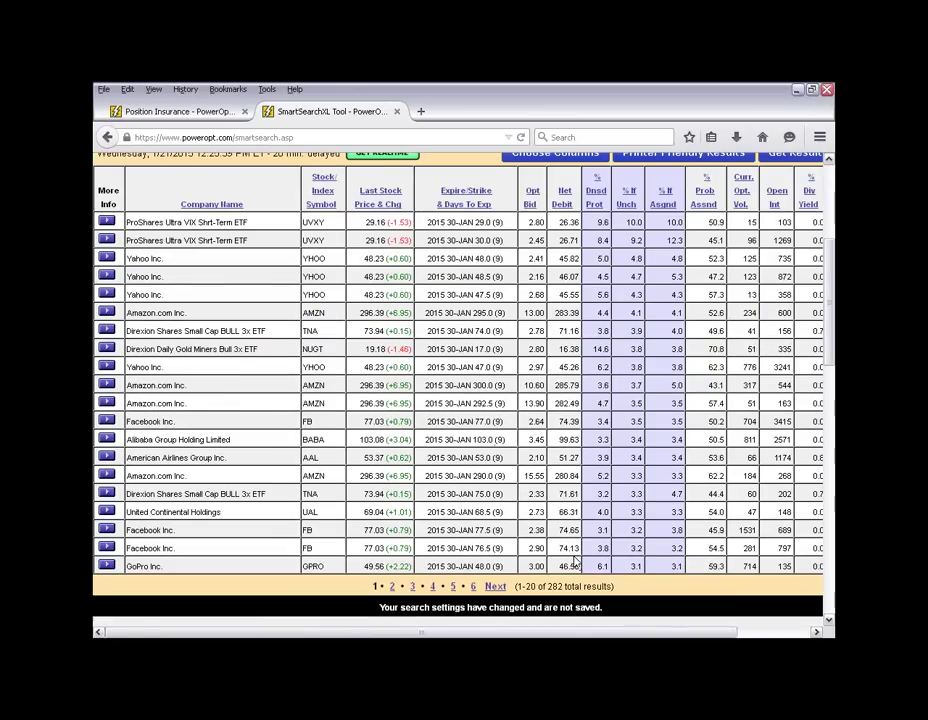
pyautogui.moveTo(547, 586); pyautogui.dragTo(612, 586)
pyautogui.click(644, 586)
pyautogui.scroll(-1, 517, 468)
pyautogui.scroll(-1, 517, 468)
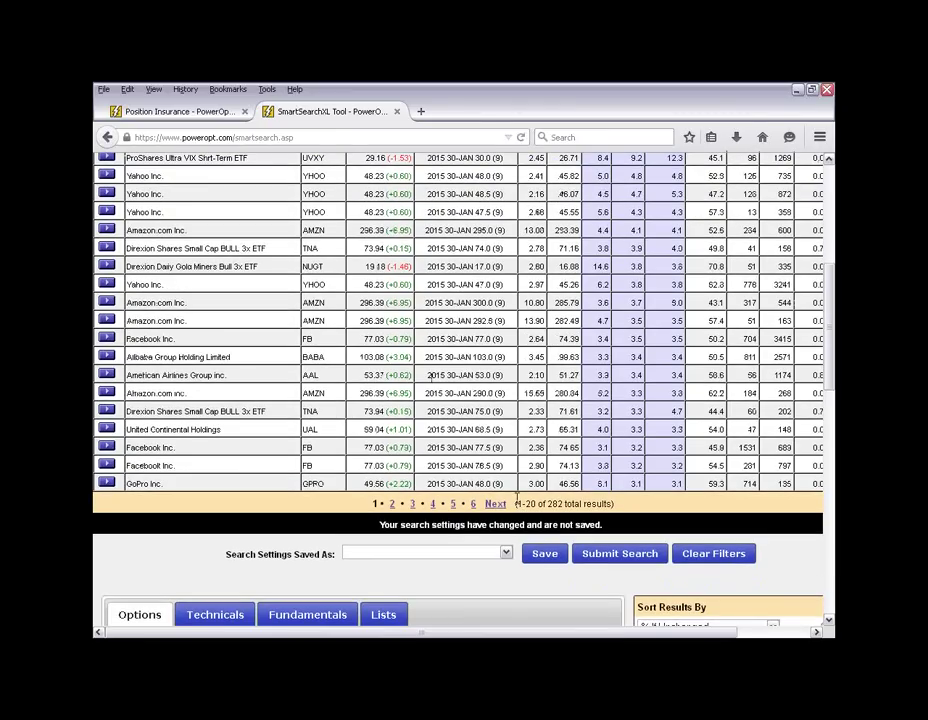
pyautogui.scroll(4, 430, 445)
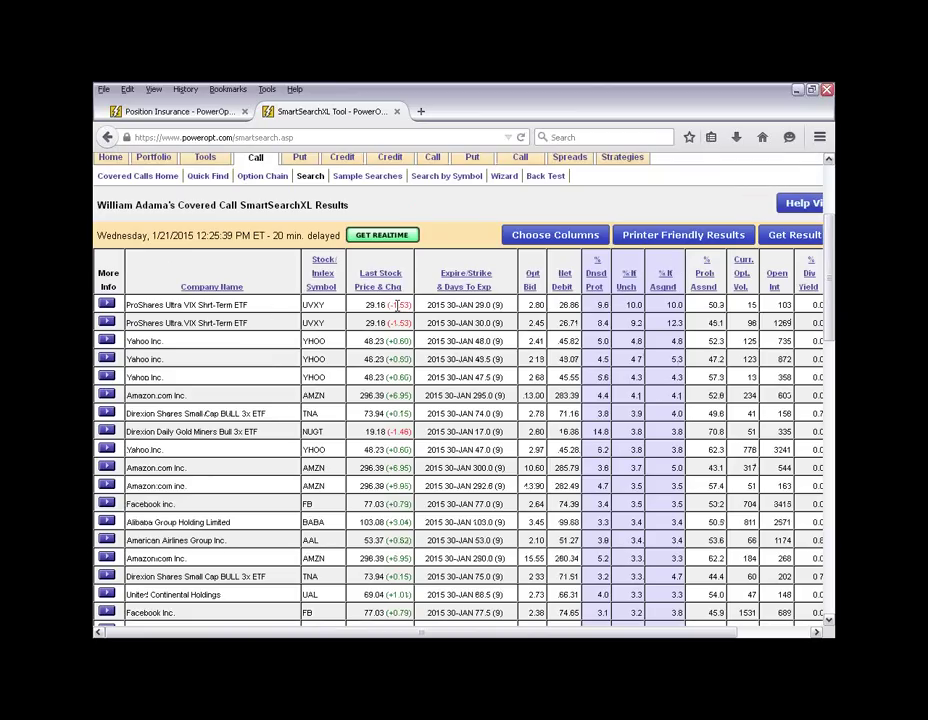
pyautogui.moveTo(183, 303); pyautogui.dragTo(265, 304)
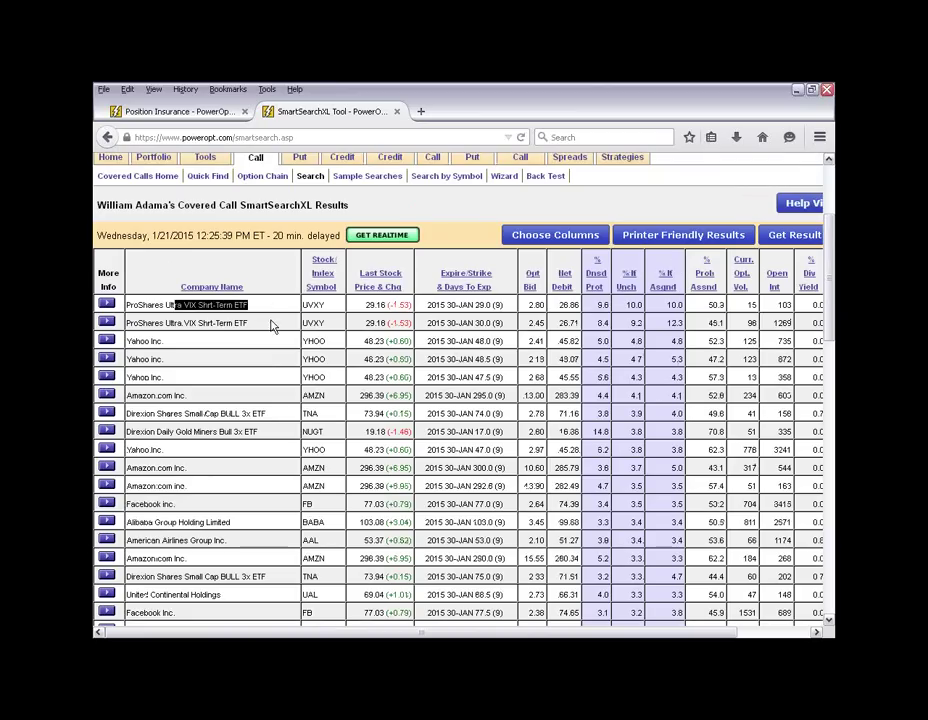
# - Examine the leveraged Direxion ETF entries and the NUGT expiration and strike in the covered call results
pyautogui.click(266, 361)
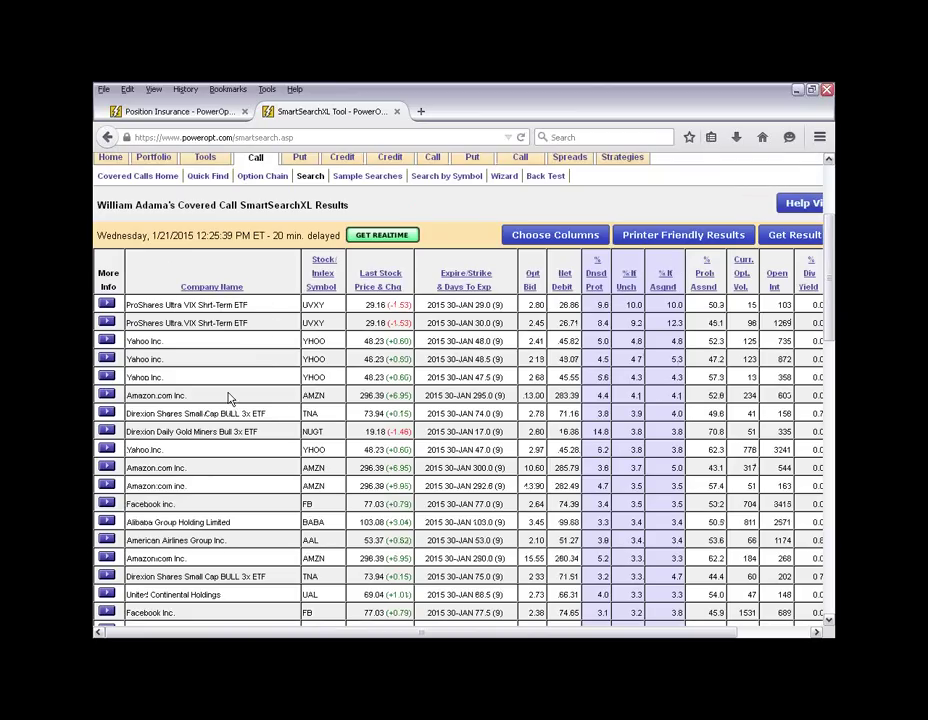
pyautogui.moveTo(200, 413); pyautogui.dragTo(268, 413)
pyautogui.moveTo(213, 431); pyautogui.dragTo(288, 436)
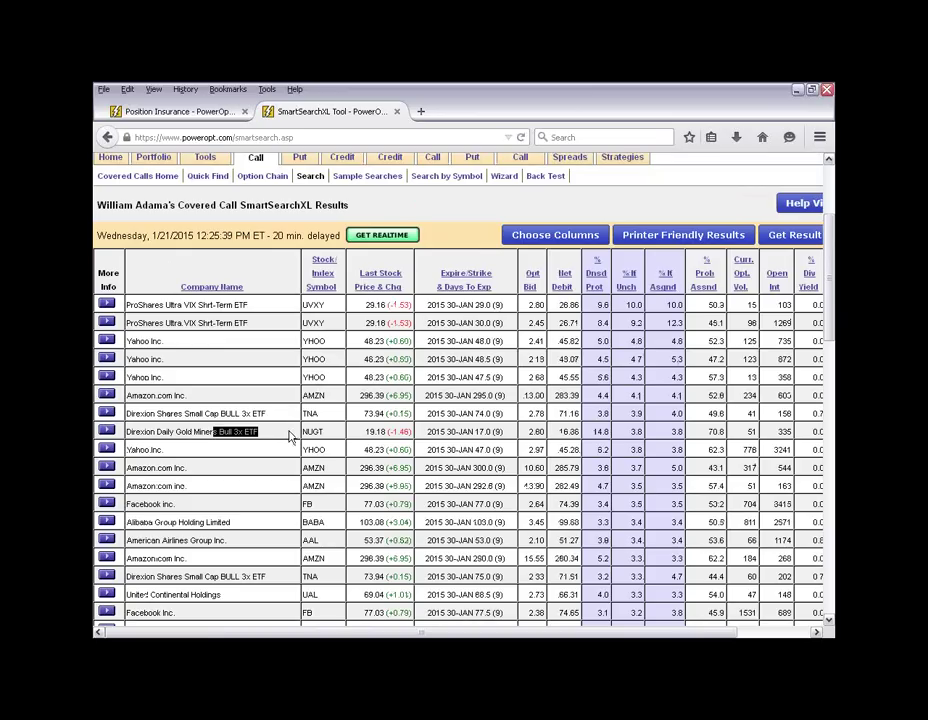
pyautogui.scroll(-2, 316, 470)
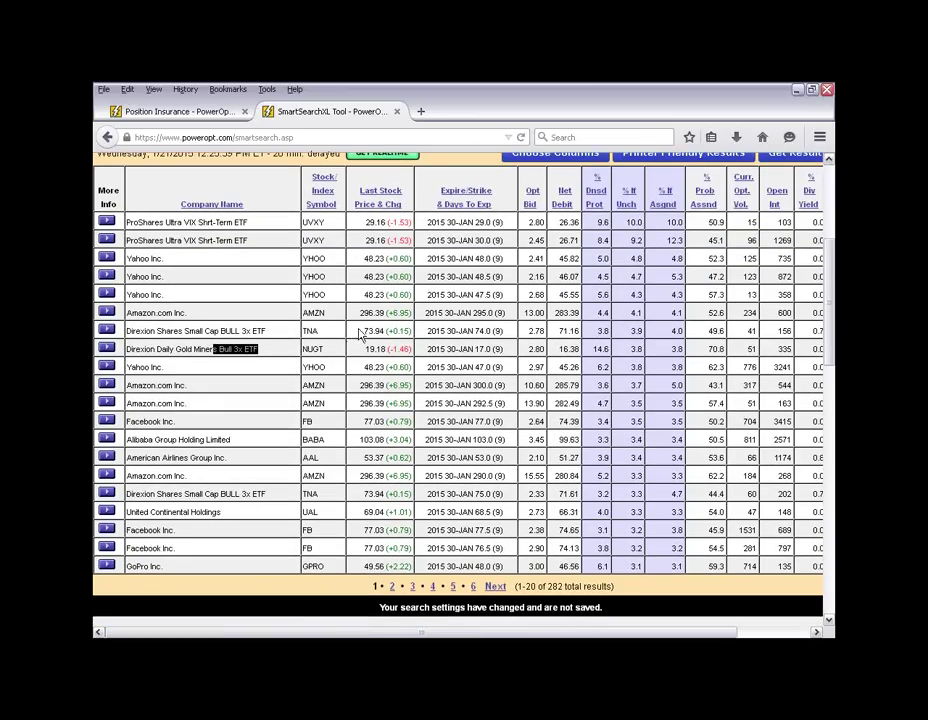
pyautogui.moveTo(439, 349); pyautogui.dragTo(503, 349)
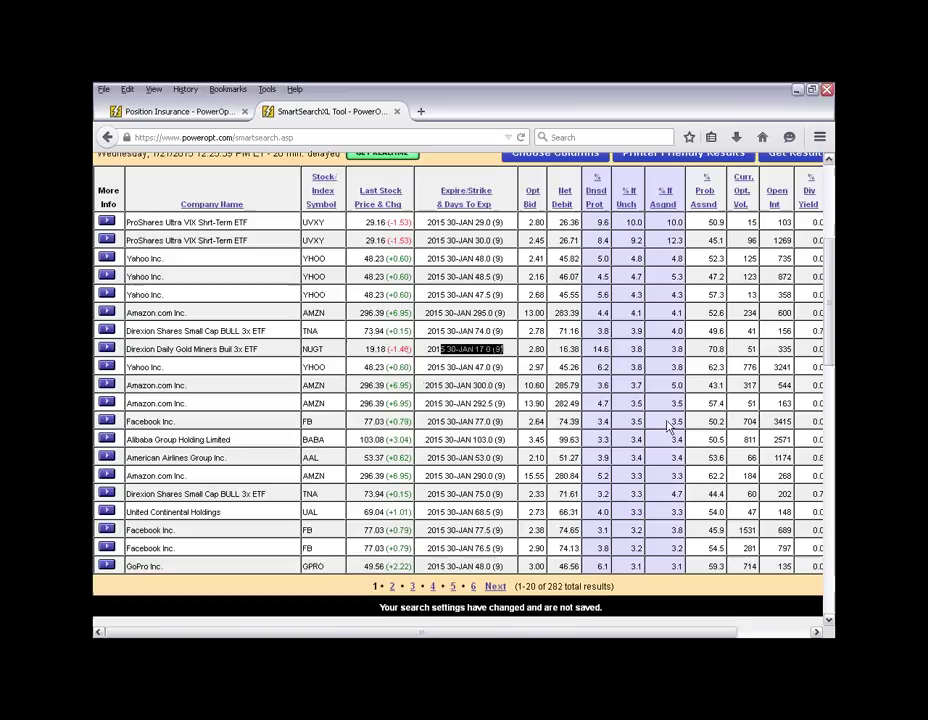
# - Go to page 6 and on to page 9 of the covered call search results
pyautogui.scroll(-4, 668, 425)
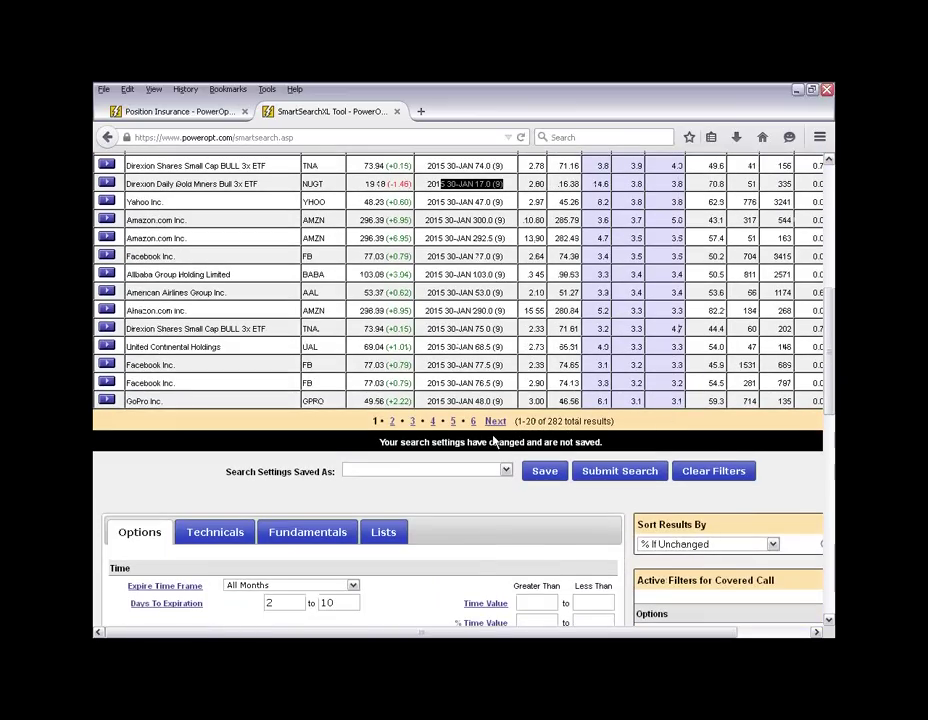
pyautogui.click(474, 421)
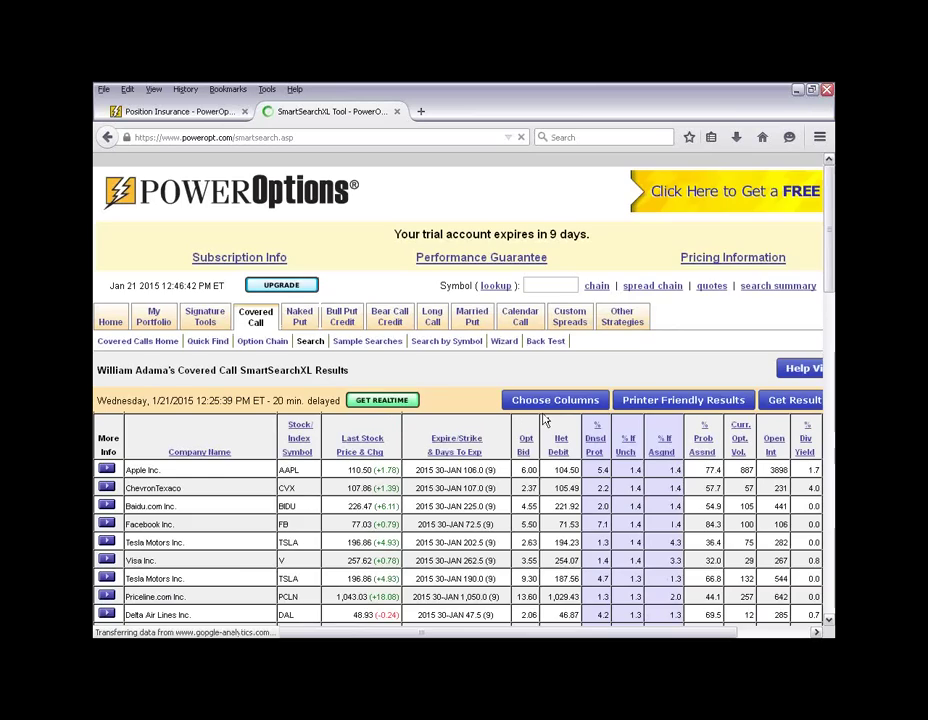
pyautogui.scroll(-5, 560, 424)
pyautogui.scroll(-2, 588, 424)
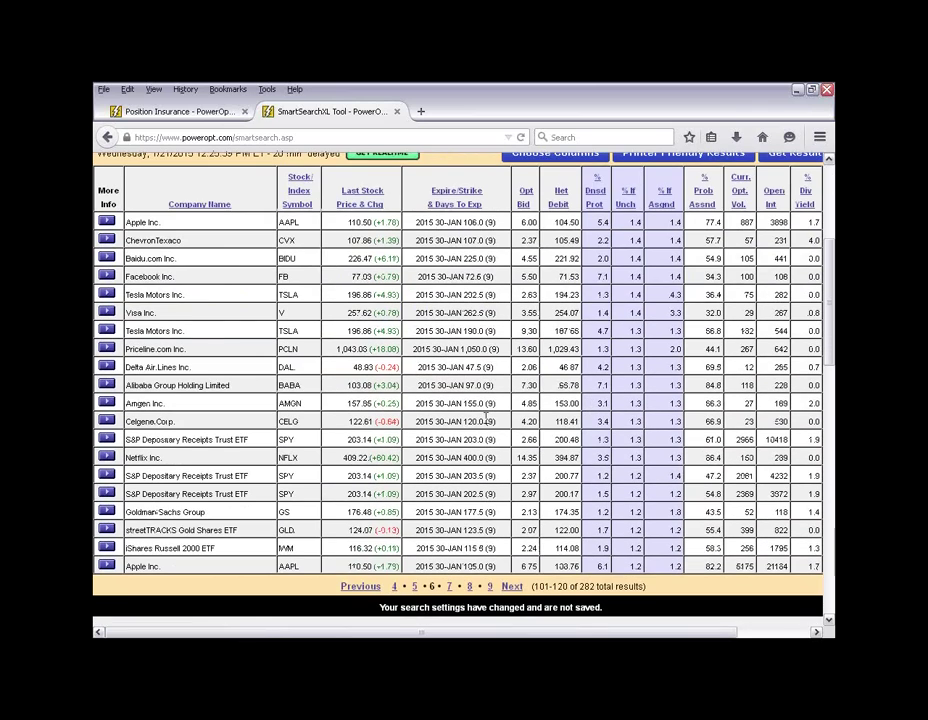
pyautogui.click(490, 586)
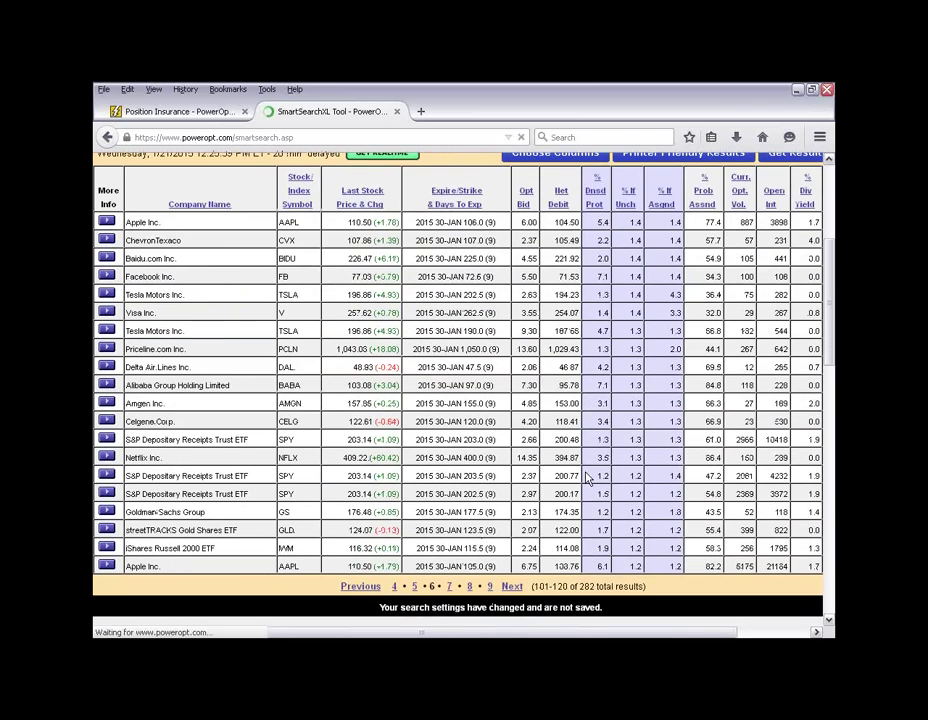
# - Examine the stock price, strike and return of the Schlumberger Ltd. covered call on results page 9
pyautogui.scroll(-1, 575, 470)
pyautogui.scroll(-3, 575, 470)
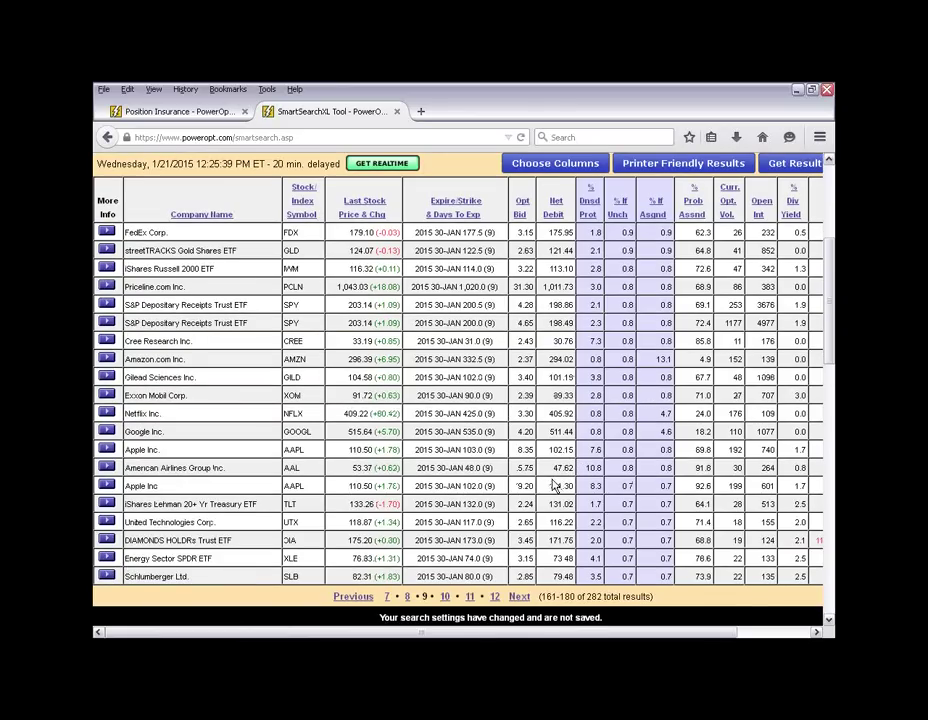
pyautogui.scroll(-2, 320, 530)
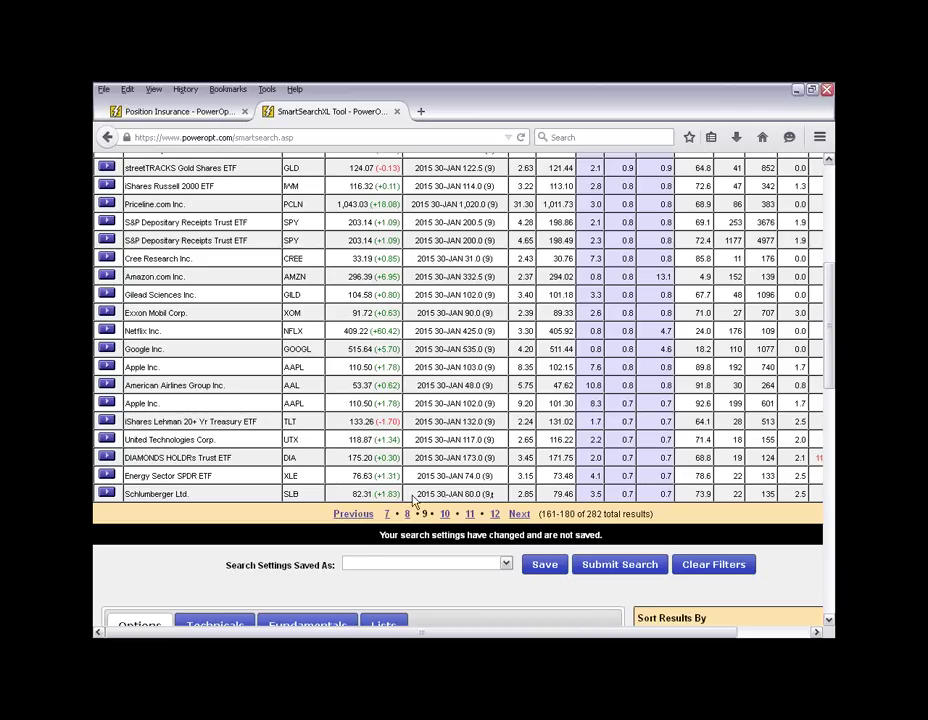
pyautogui.moveTo(356, 494); pyautogui.dragTo(495, 496)
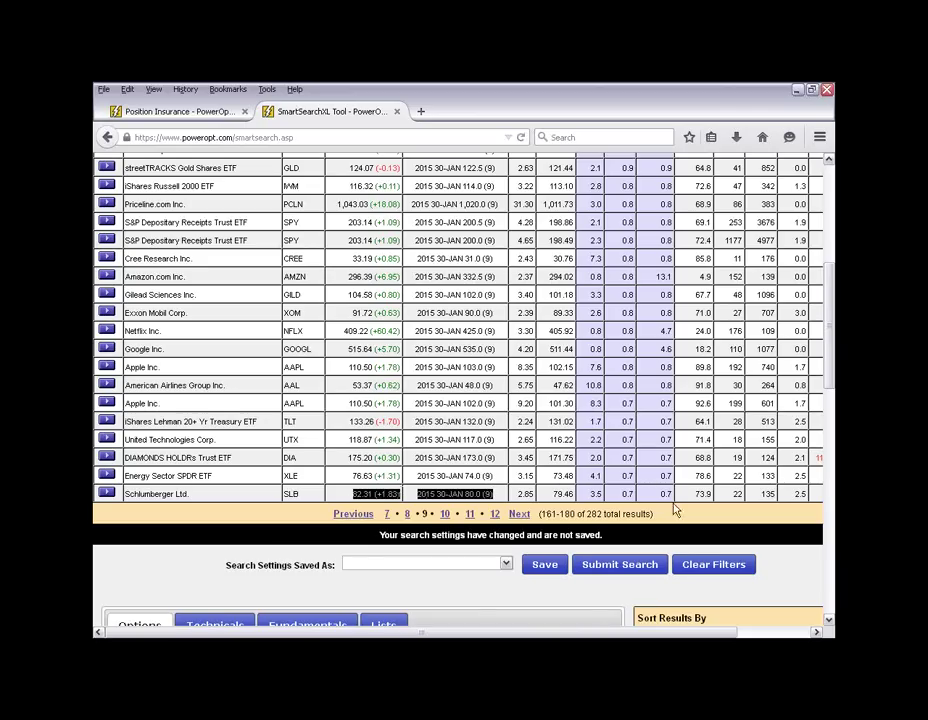
pyautogui.click(663, 503)
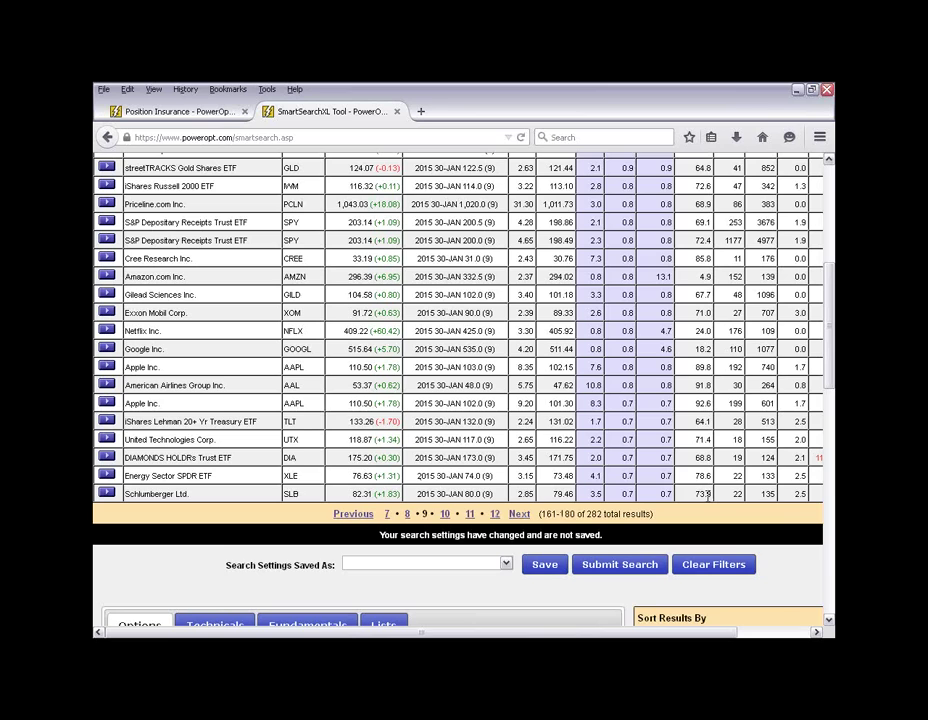
# - Set the minimum % Downside Protection to 1 and the minimum % If Assigned to 1 in the search filters
pyautogui.scroll(-3, 560, 470)
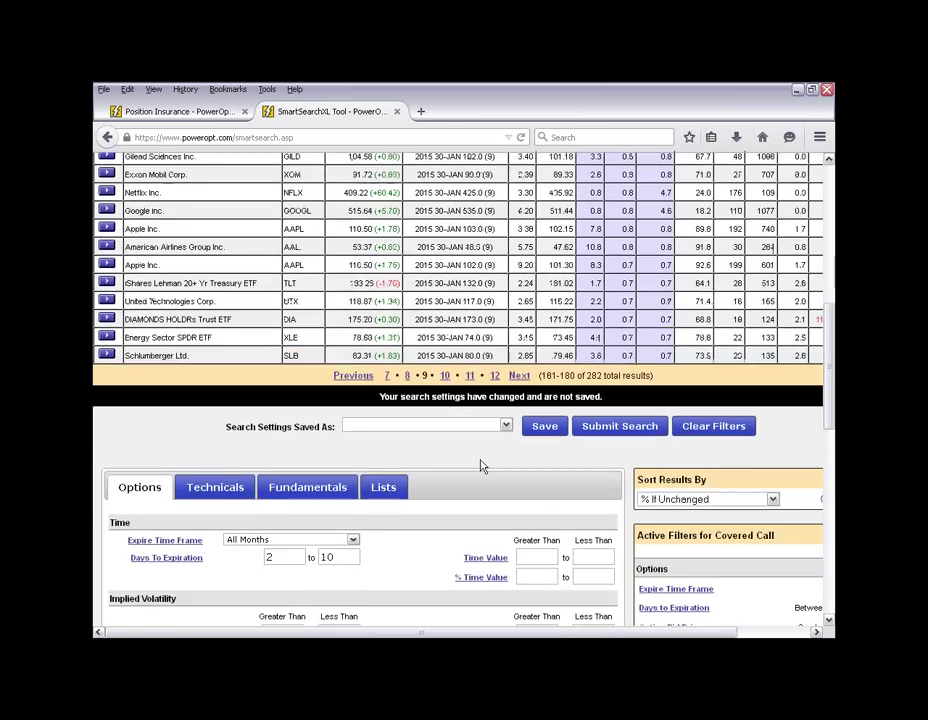
pyautogui.scroll(-5, 455, 463)
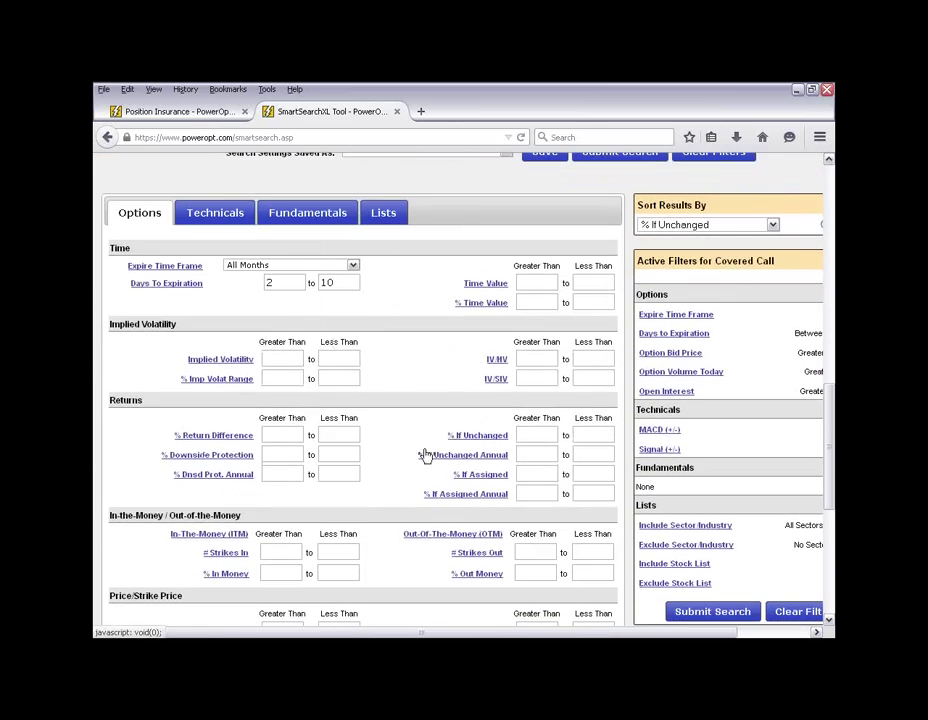
pyautogui.moveTo(415, 450)
pyautogui.scroll(-2, 410, 448)
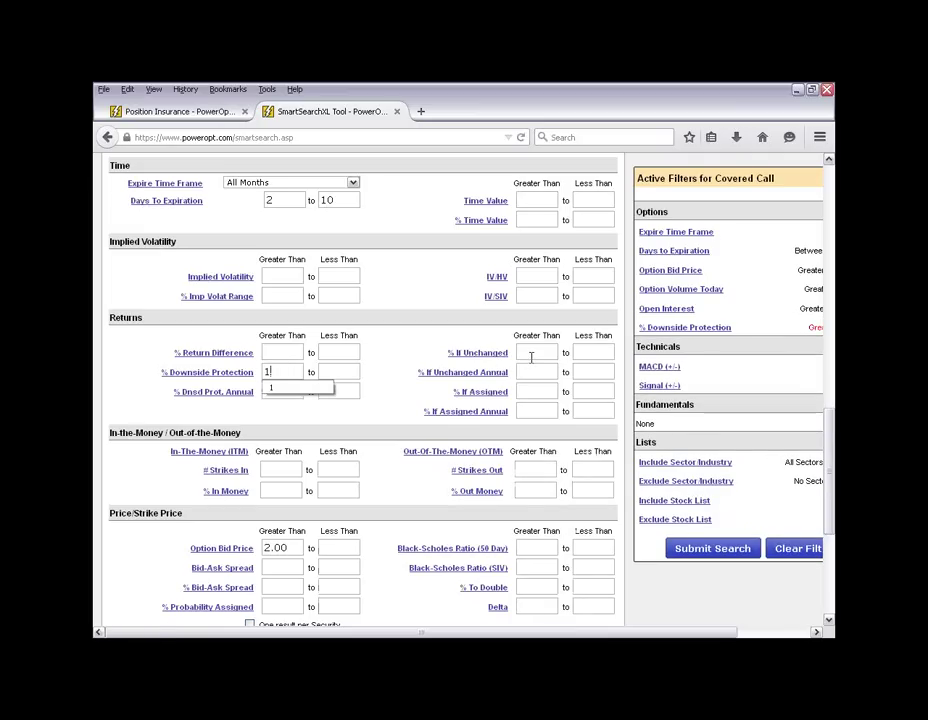
pyautogui.click(530, 391)
pyautogui.write('1.')
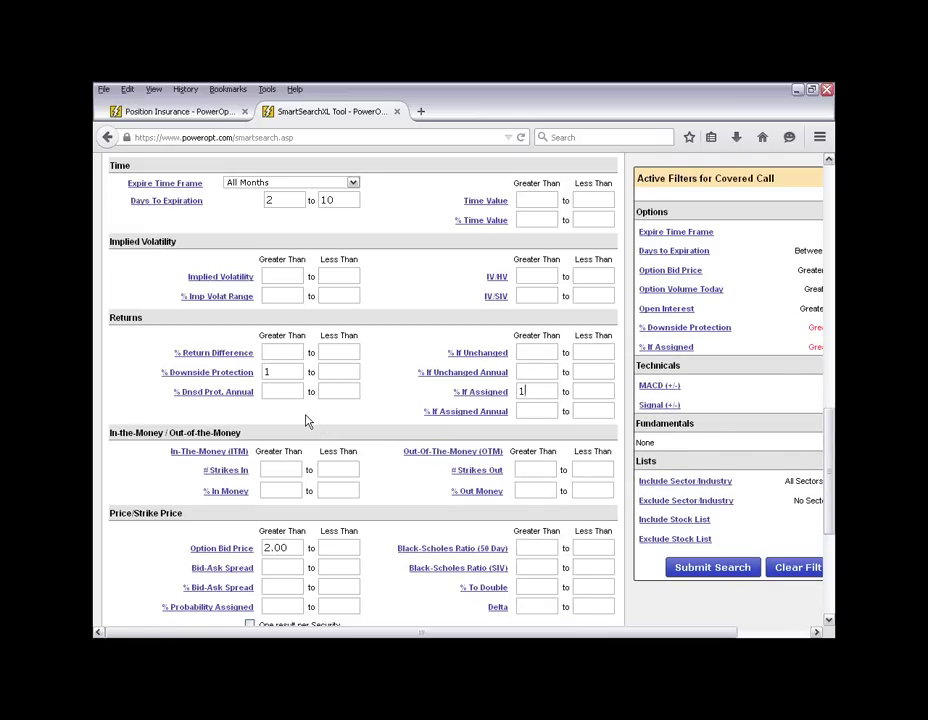
# - Limit the fundamentals filter to stocks whose earnings date is not between now and expiration
pyautogui.scroll(2, 307, 421)
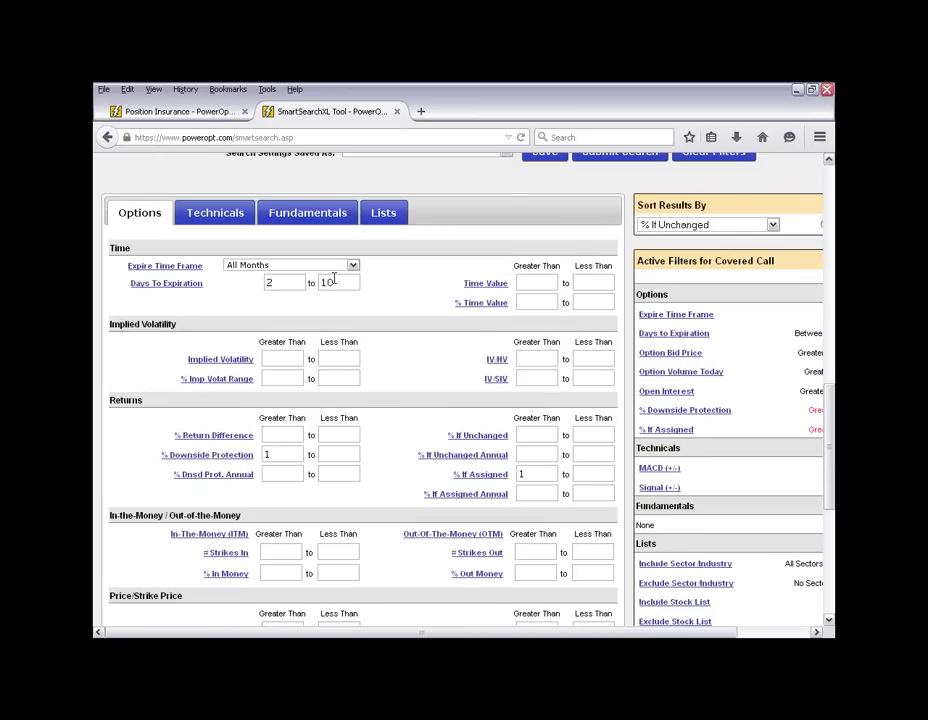
pyautogui.click(296, 210)
pyautogui.scroll(-2, 200, 355)
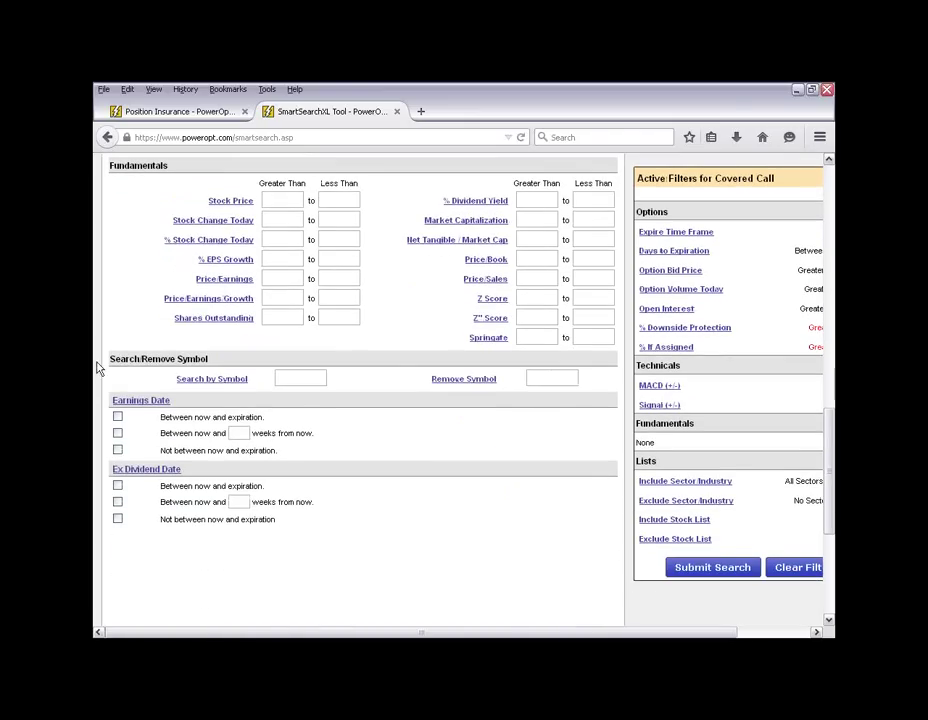
pyautogui.click(117, 450)
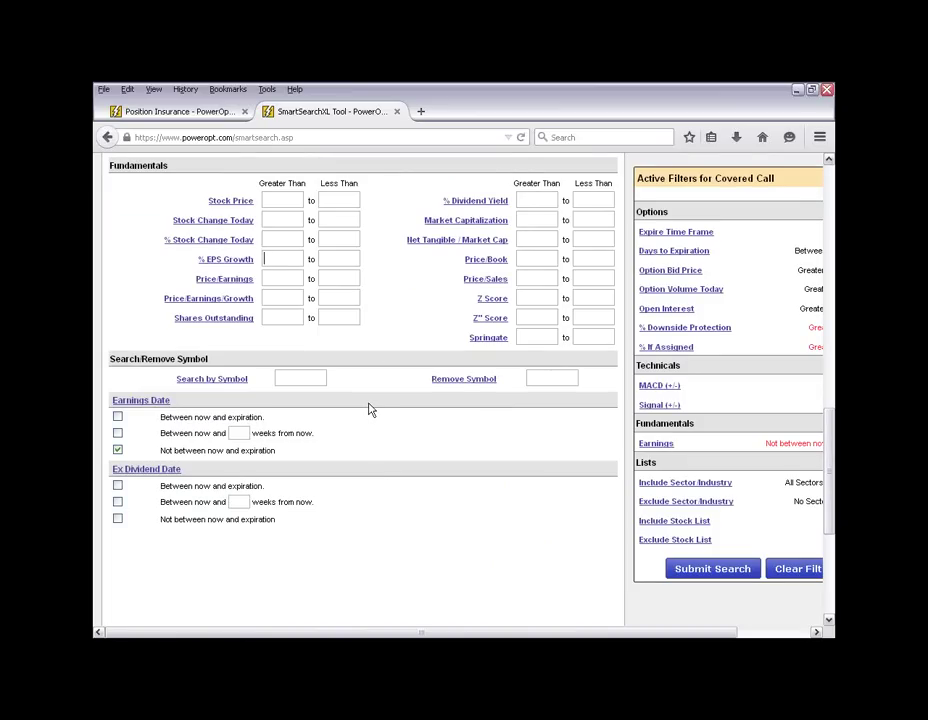
# - Check the active covered call filters, submit the search and view the new results
pyautogui.scroll(4, 369, 408)
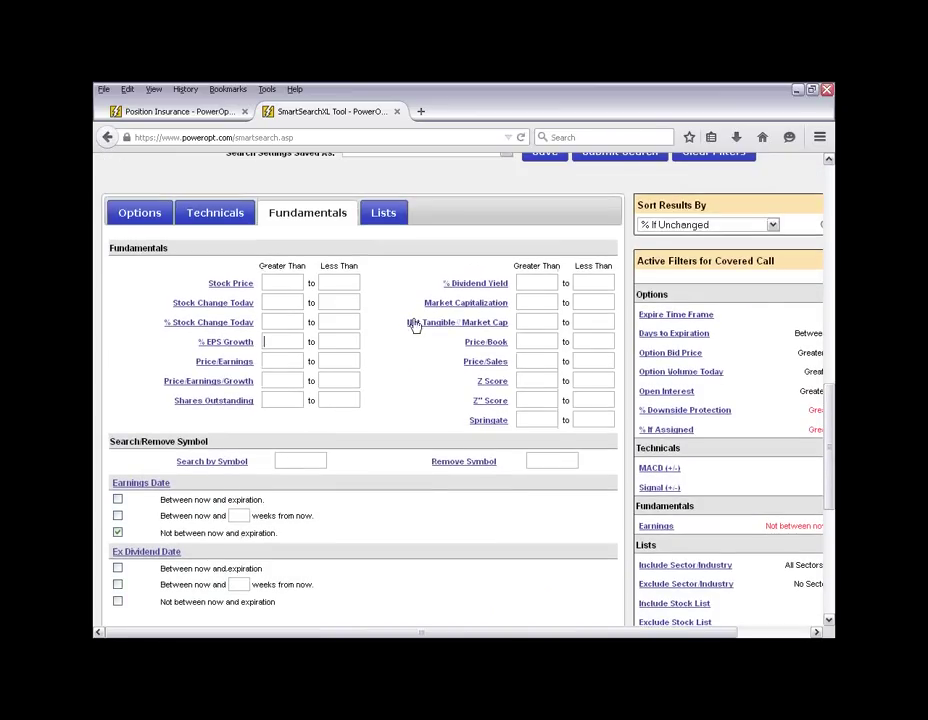
pyautogui.scroll(-4, 739, 451)
pyautogui.hscroll(2, 766, 327)
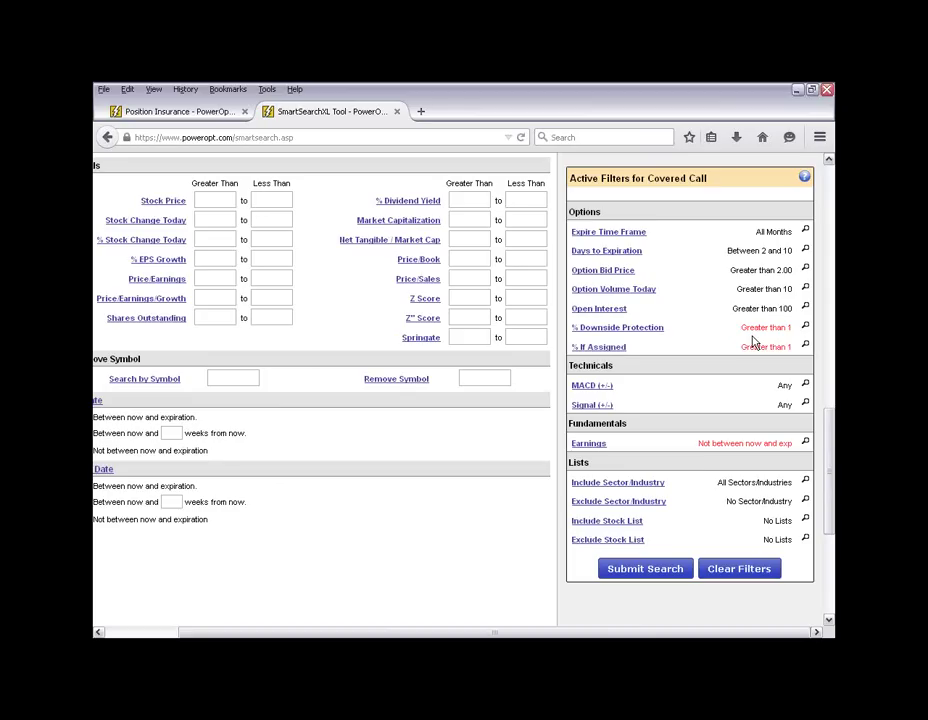
pyautogui.click(649, 572)
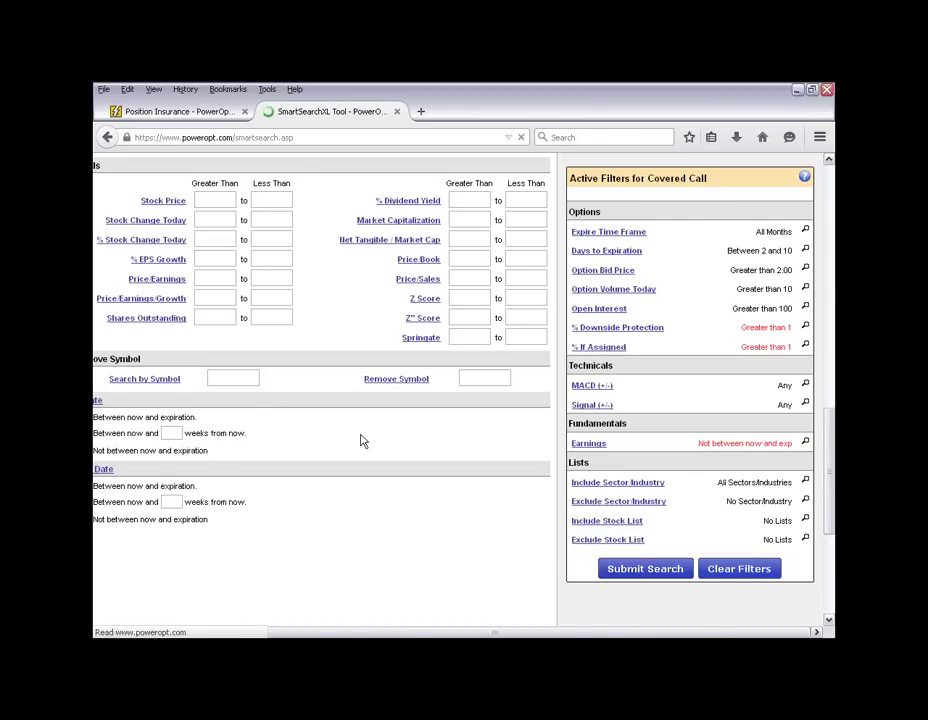
pyautogui.scroll(-3, 358, 438)
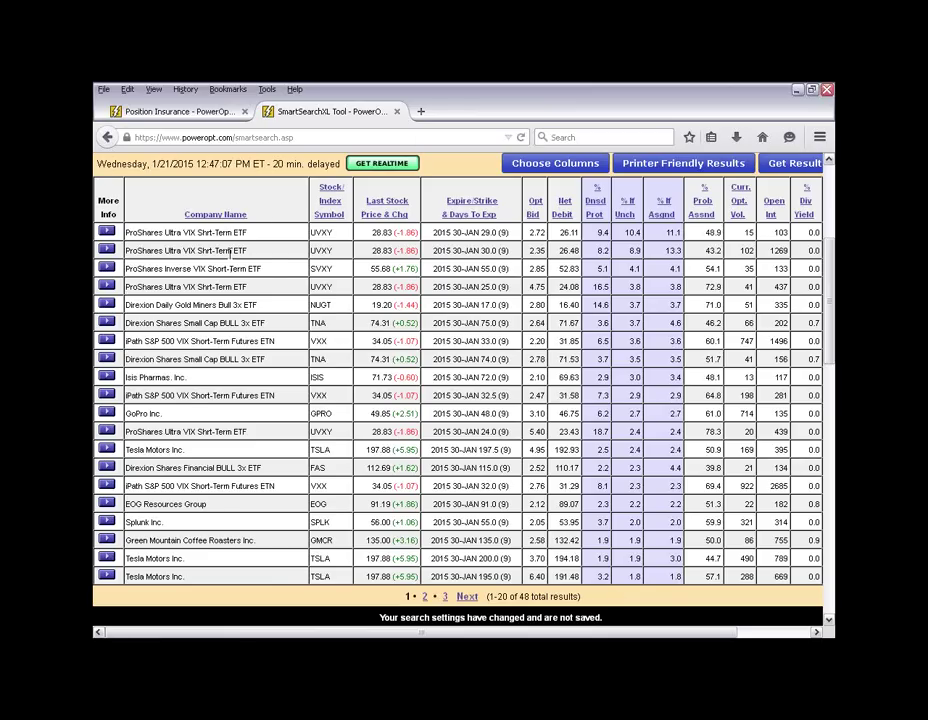
# - Exclude the Leveraged ETFs stock list from the covered call search and resubmit it
pyautogui.scroll(-5, 278, 260)
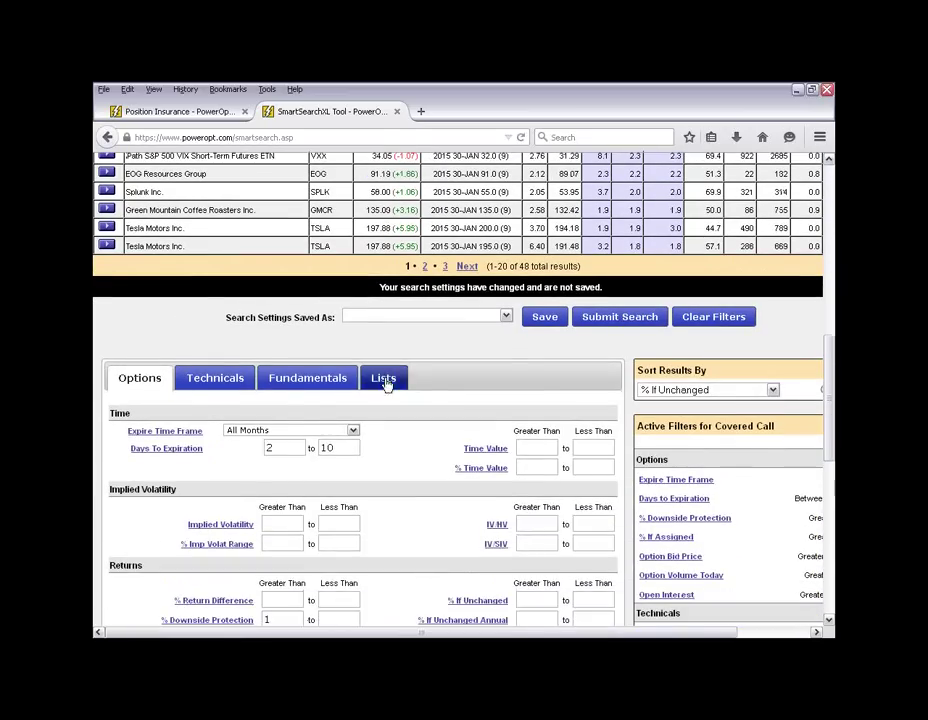
pyautogui.click(385, 380)
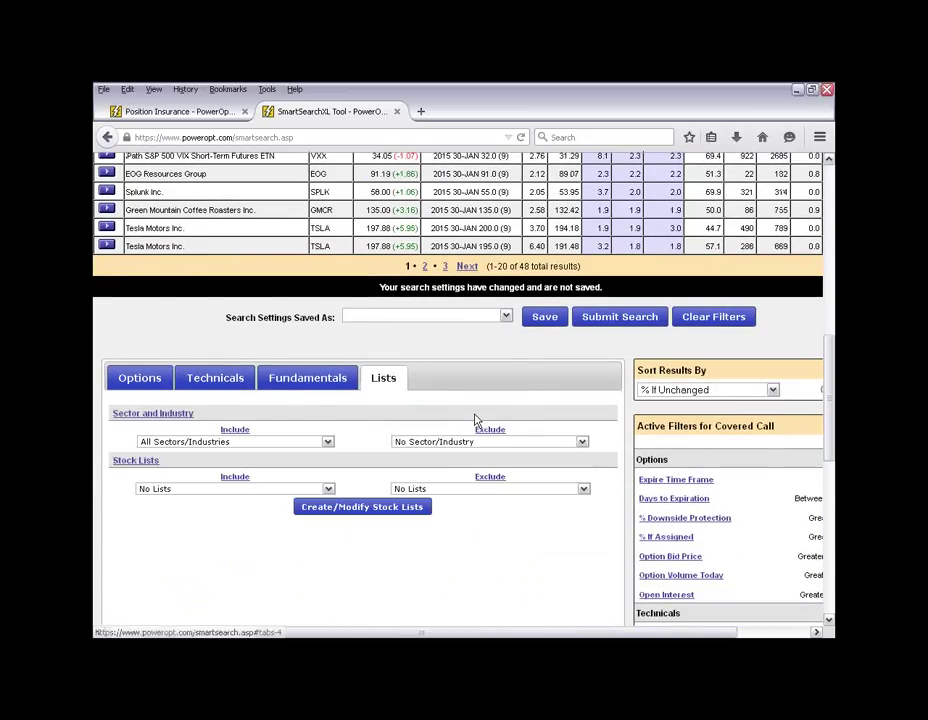
pyautogui.click(455, 489)
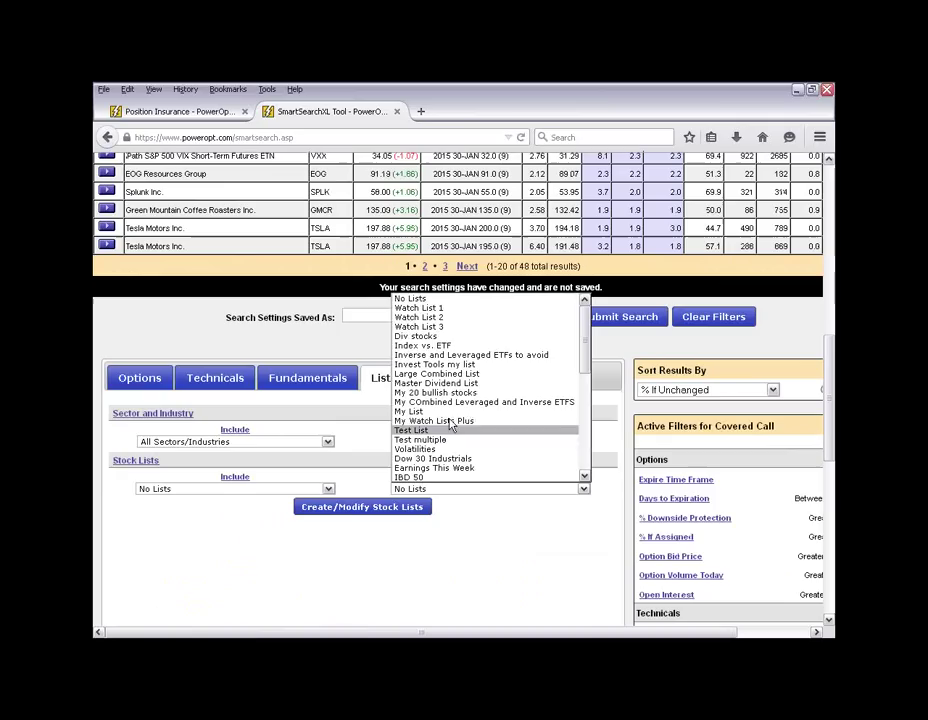
pyautogui.scroll(-1, 450, 456)
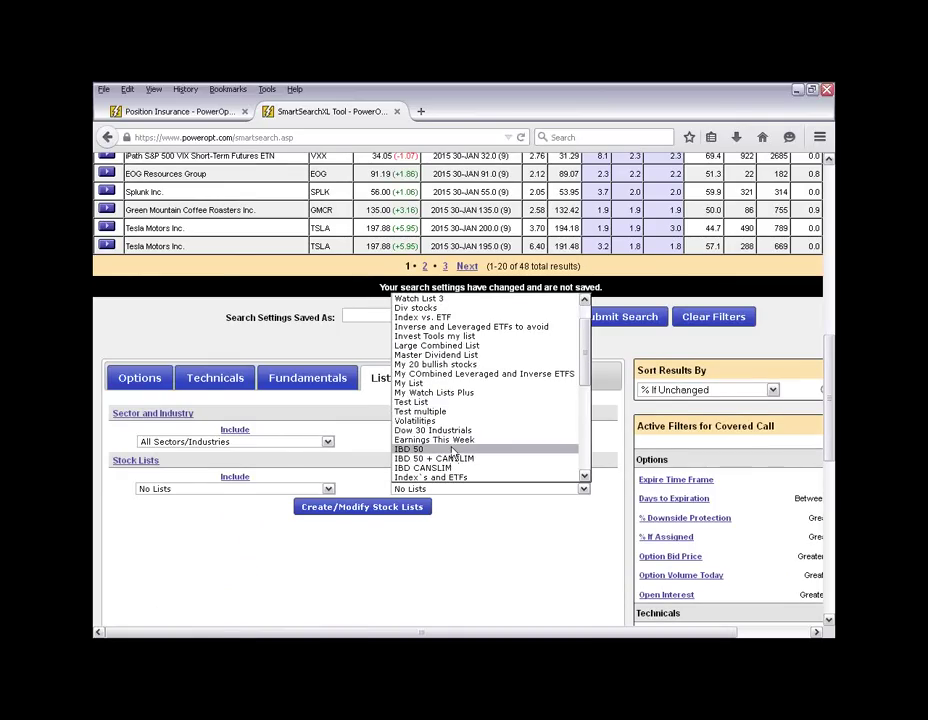
pyautogui.scroll(-2, 453, 452)
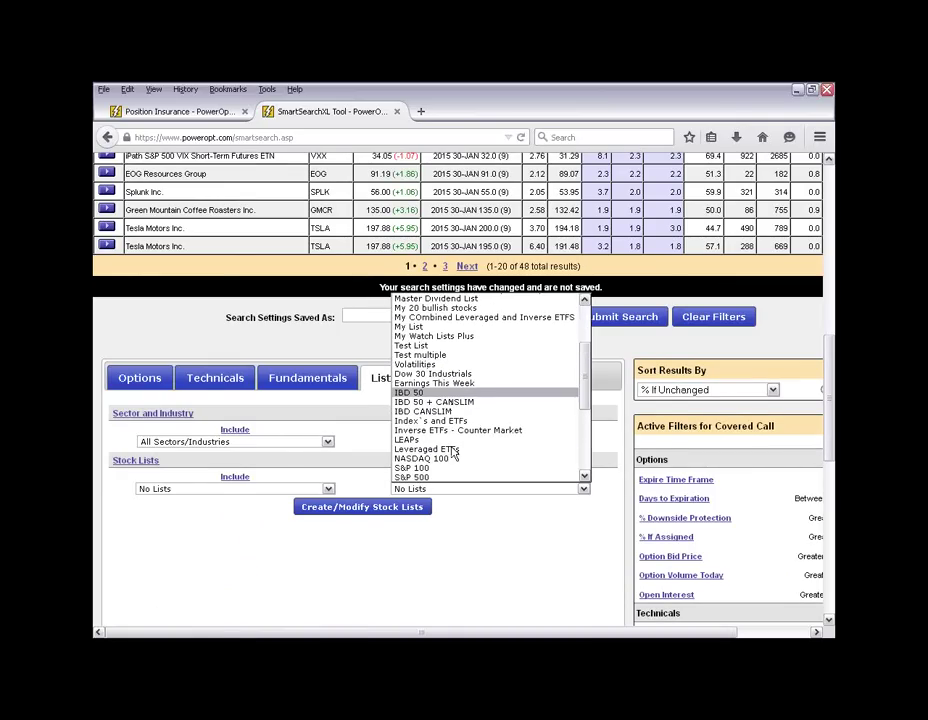
pyautogui.click(455, 450)
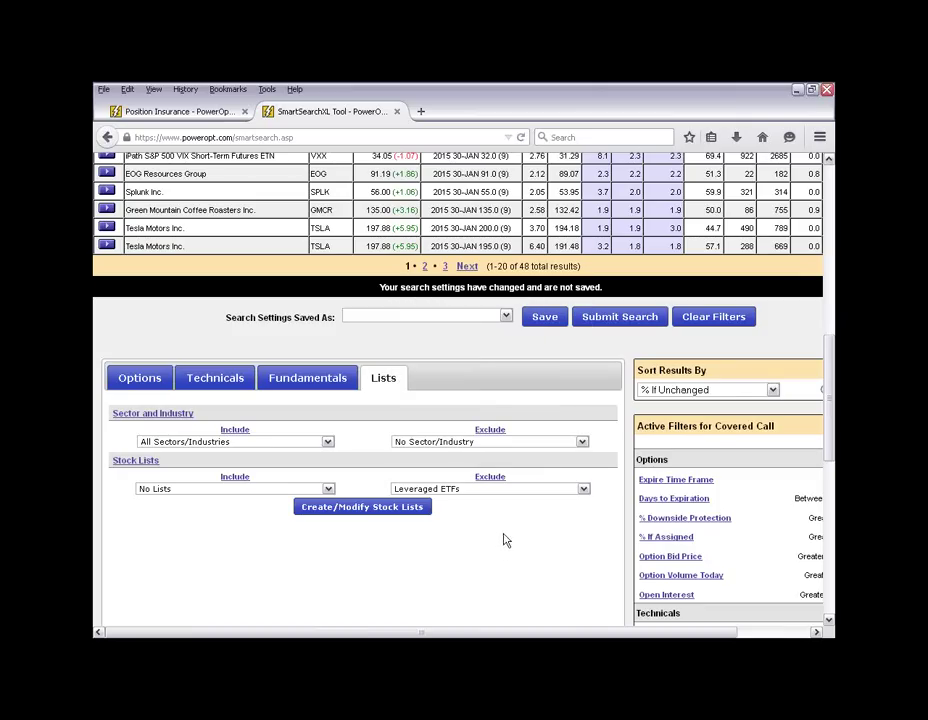
pyautogui.click(612, 320)
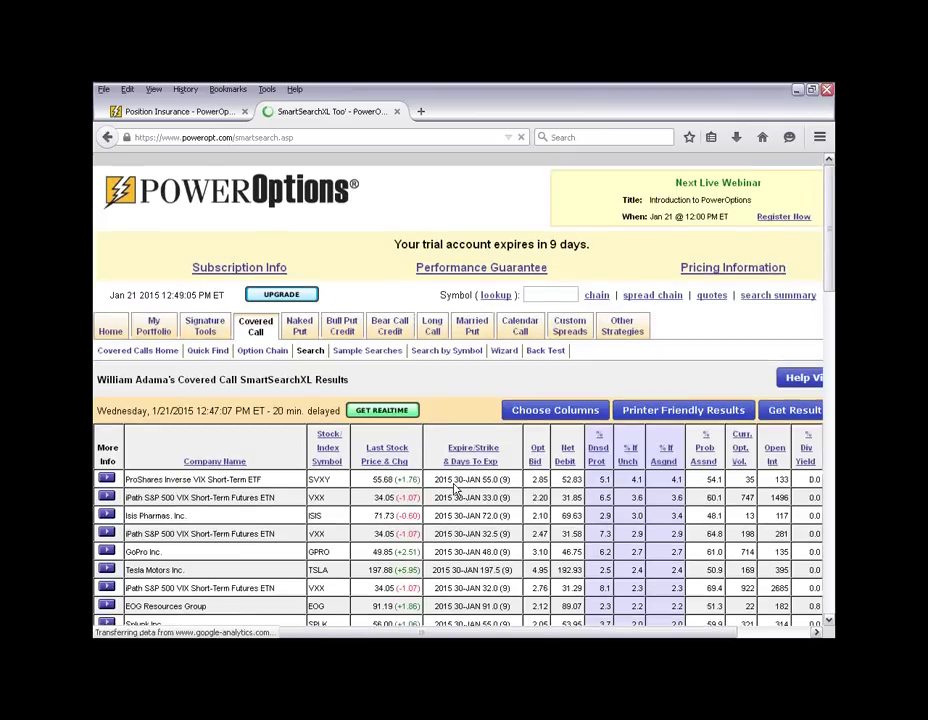
# - Examine the covered call results without leveraged ETFs, including the total number of matches
pyautogui.scroll(-4, 458, 491)
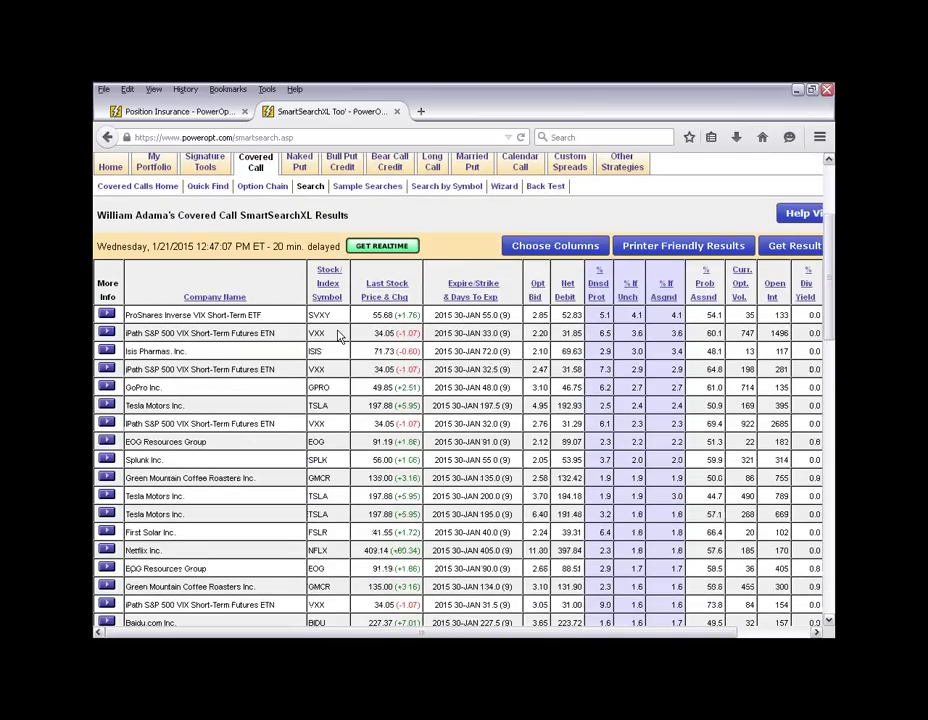
pyautogui.scroll(-2, 357, 412)
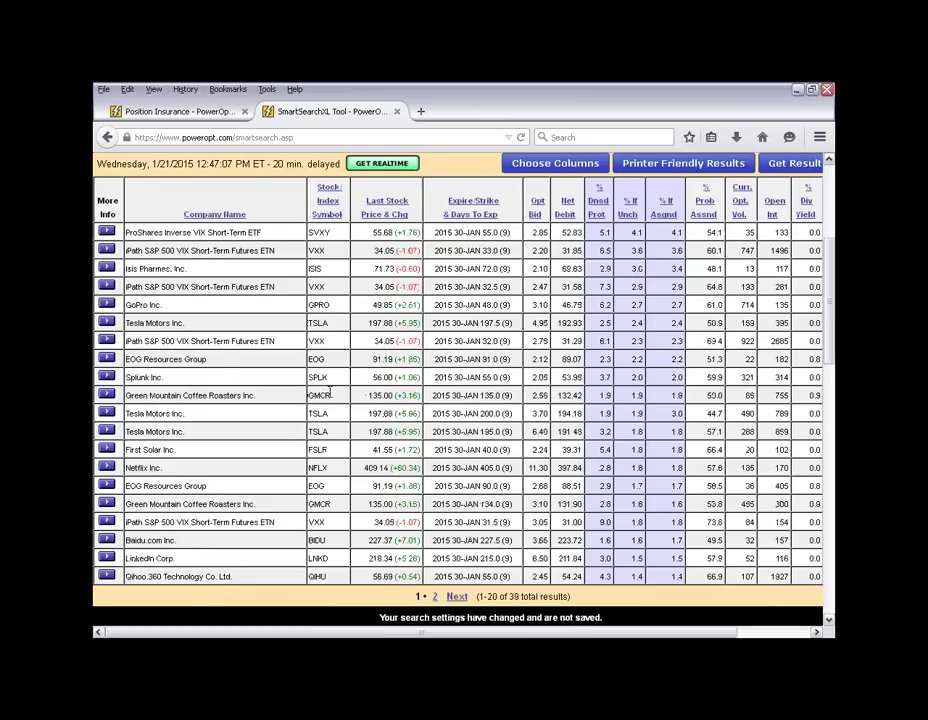
pyautogui.scroll(-2, 330, 395)
pyautogui.moveTo(483, 513); pyautogui.dragTo(612, 515)
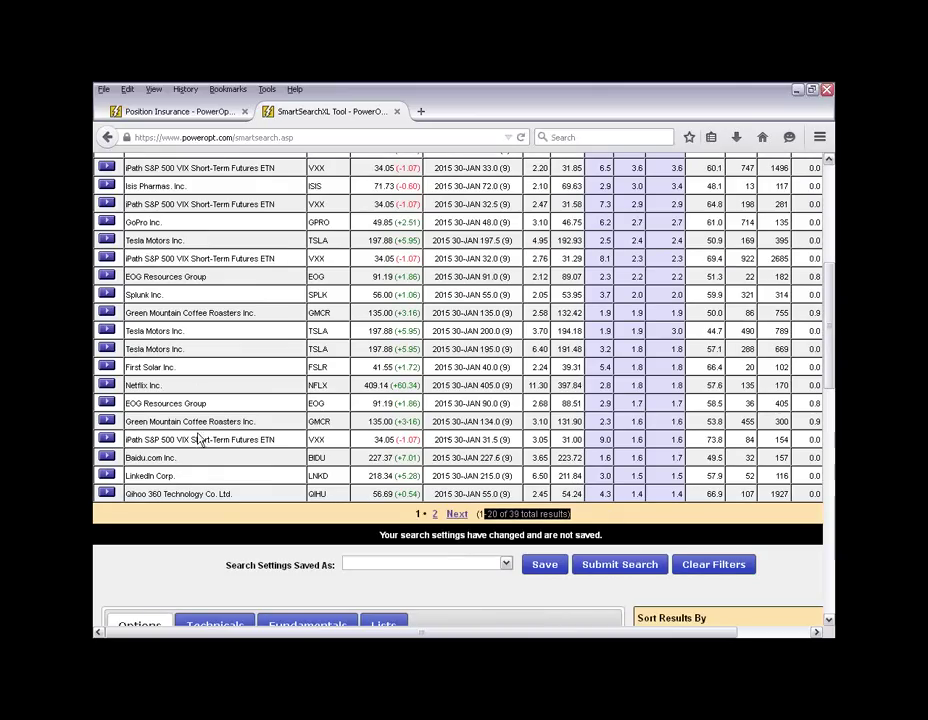
pyautogui.click(229, 553)
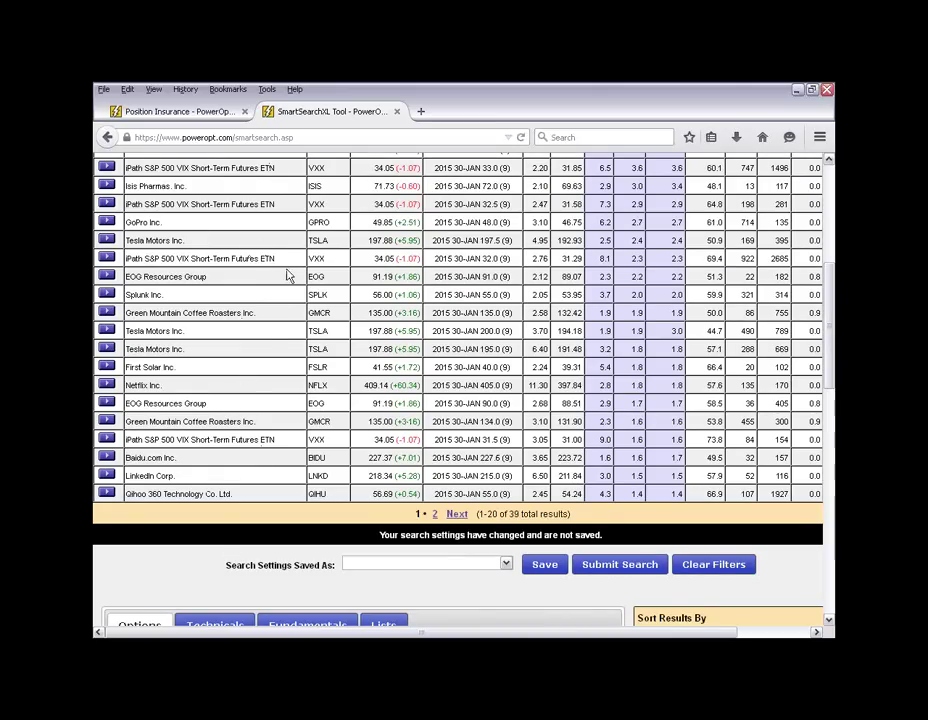
pyautogui.scroll(2, 260, 350)
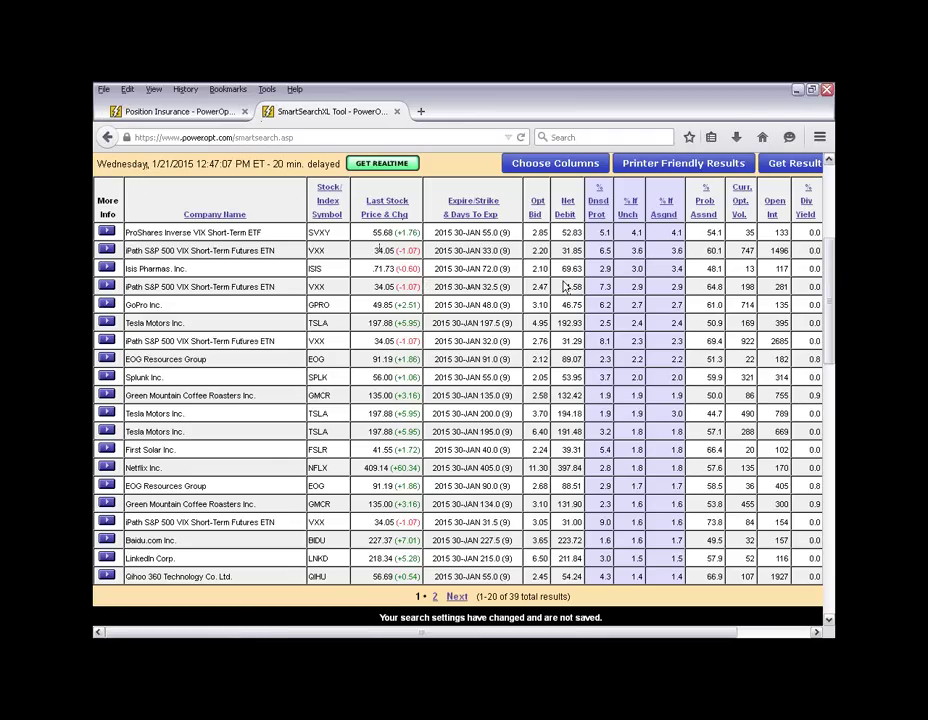
# - Examine the downside protection and if-assigned return of the Isis Pharmas. January 30 72.0 covered call
pyautogui.moveTo(407, 267); pyautogui.dragTo(711, 267)
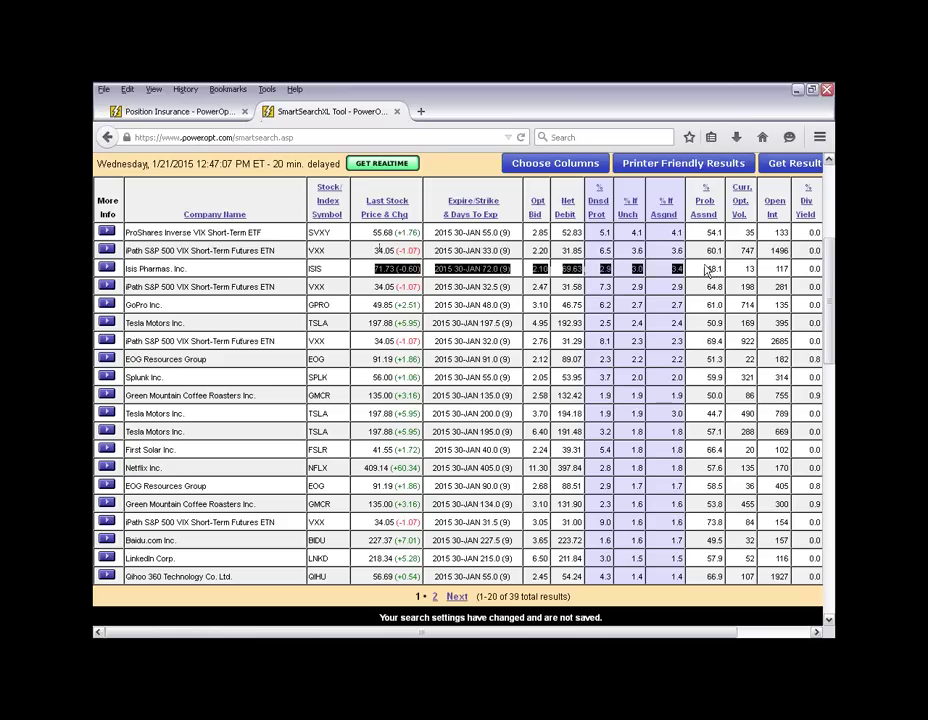
pyautogui.click(711, 267)
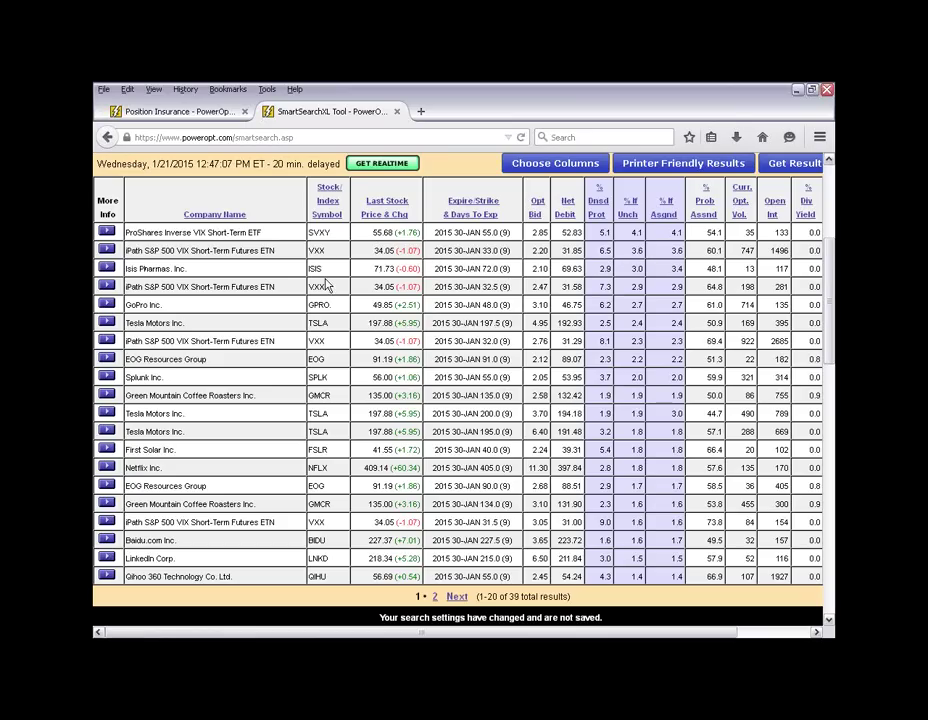
pyautogui.doubleClick(602, 269)
pyautogui.doubleClick(677, 269)
# - Review the additional information available for Isis Pharmas., including its charts and company news options
pyautogui.click(107, 269)
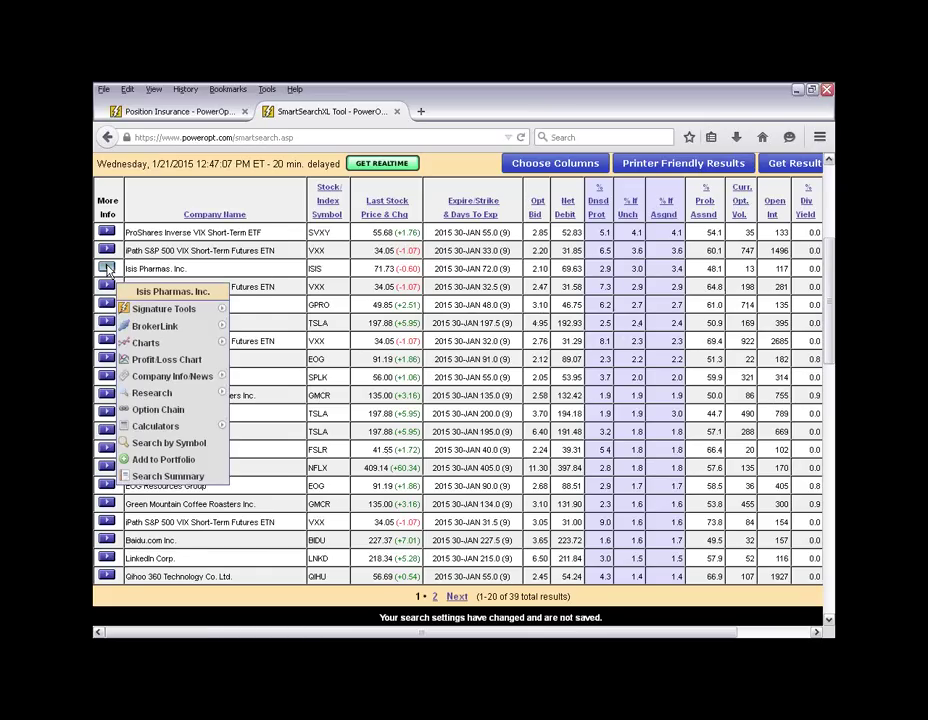
pyautogui.moveTo(140, 344)
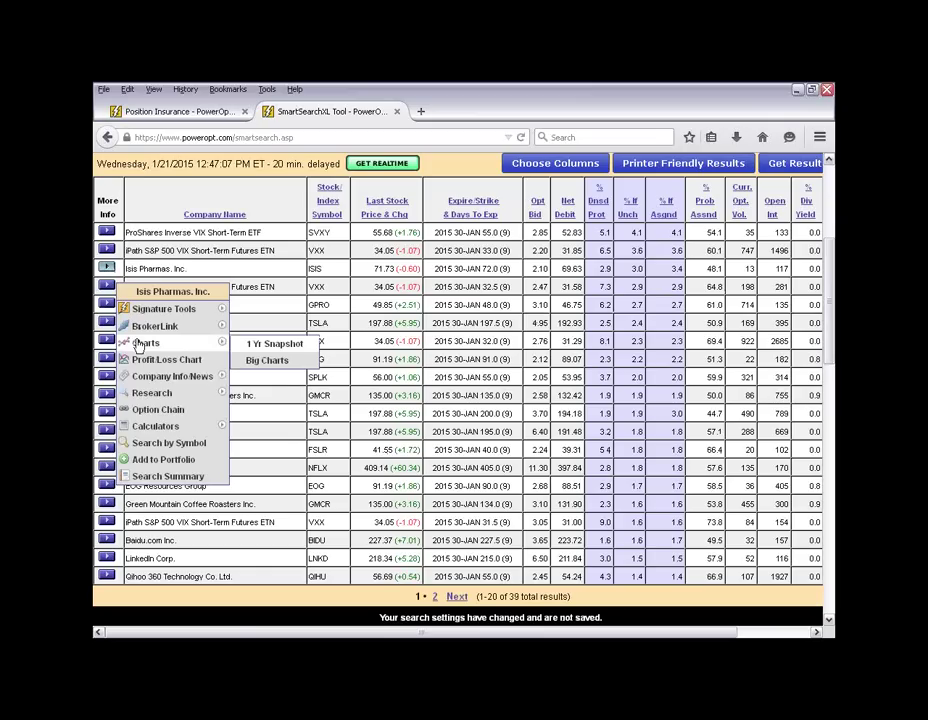
pyautogui.moveTo(152, 380)
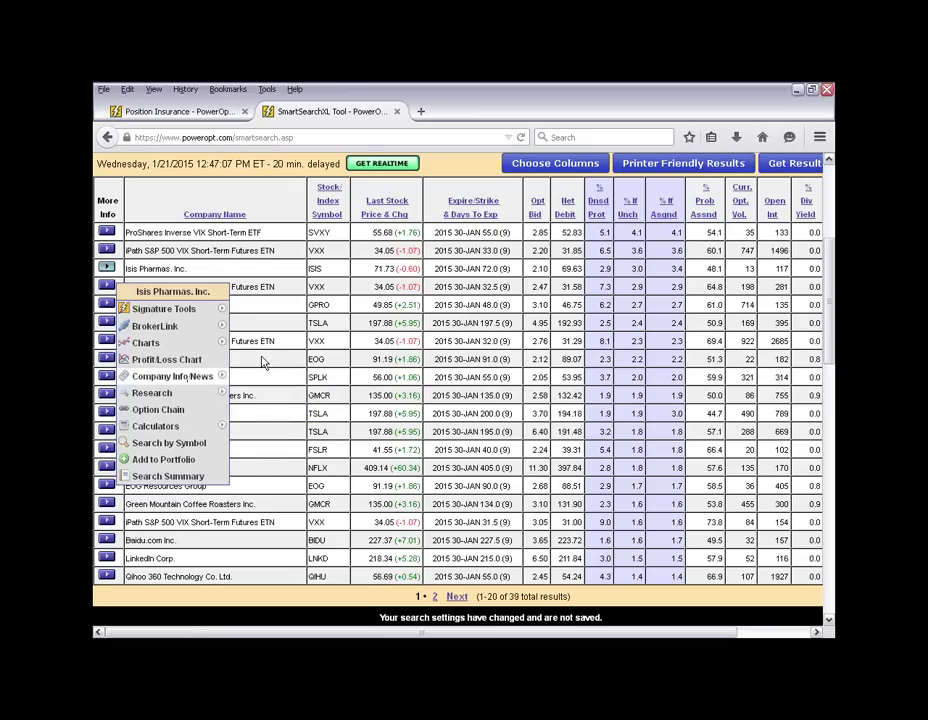
pyautogui.click(106, 267)
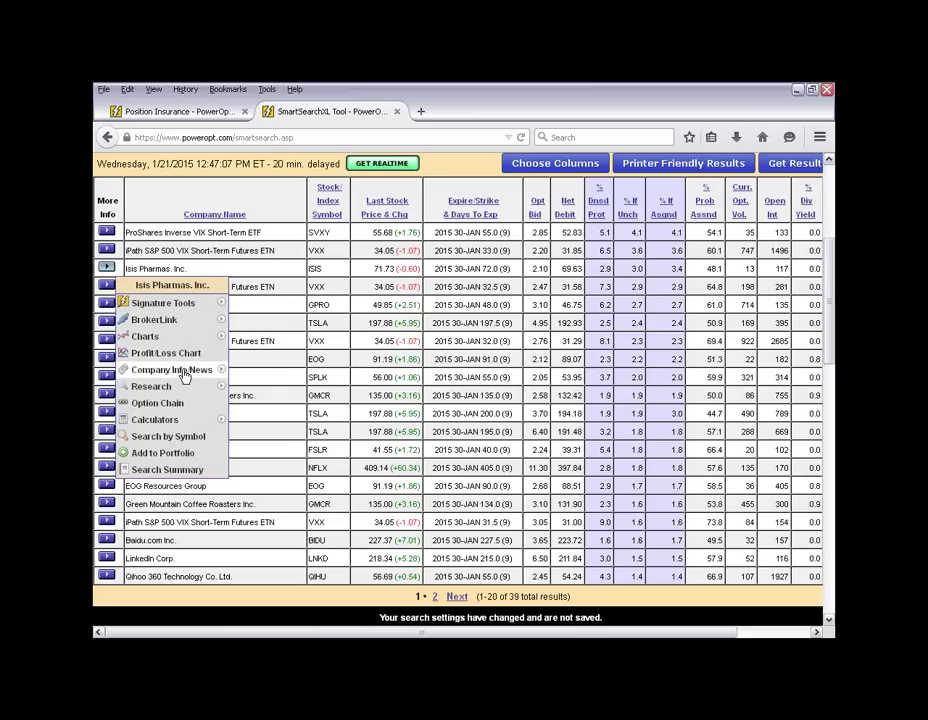
pyautogui.moveTo(185, 373)
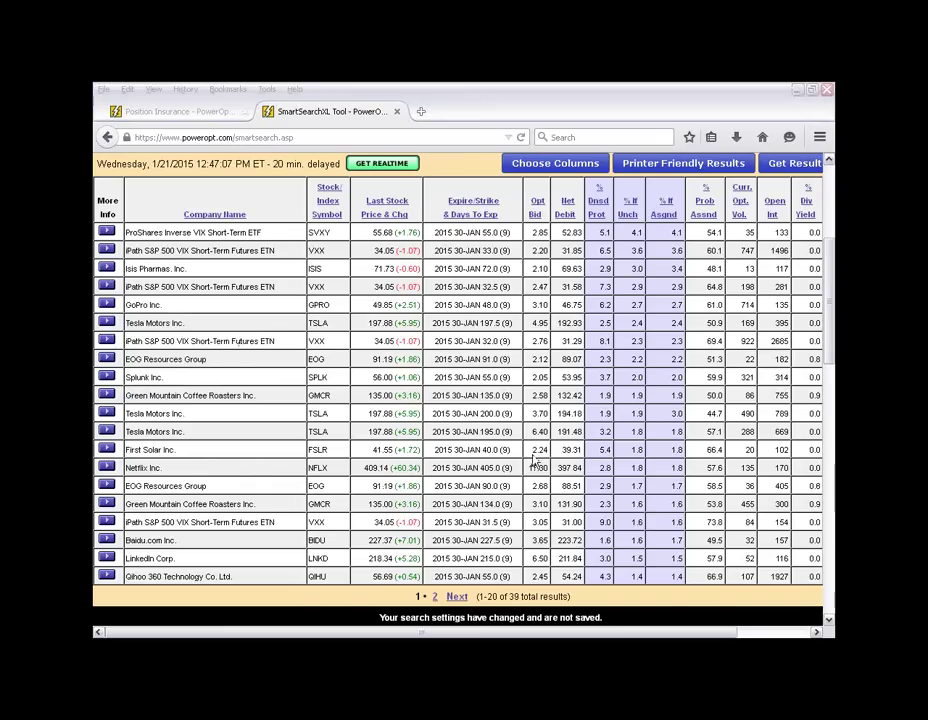
pyautogui.click(389, 335)
# - Load the saved search settings "**Weekly Covered Call Search" and review its option filters
pyautogui.scroll(-5, 470, 360)
pyautogui.click(490, 317)
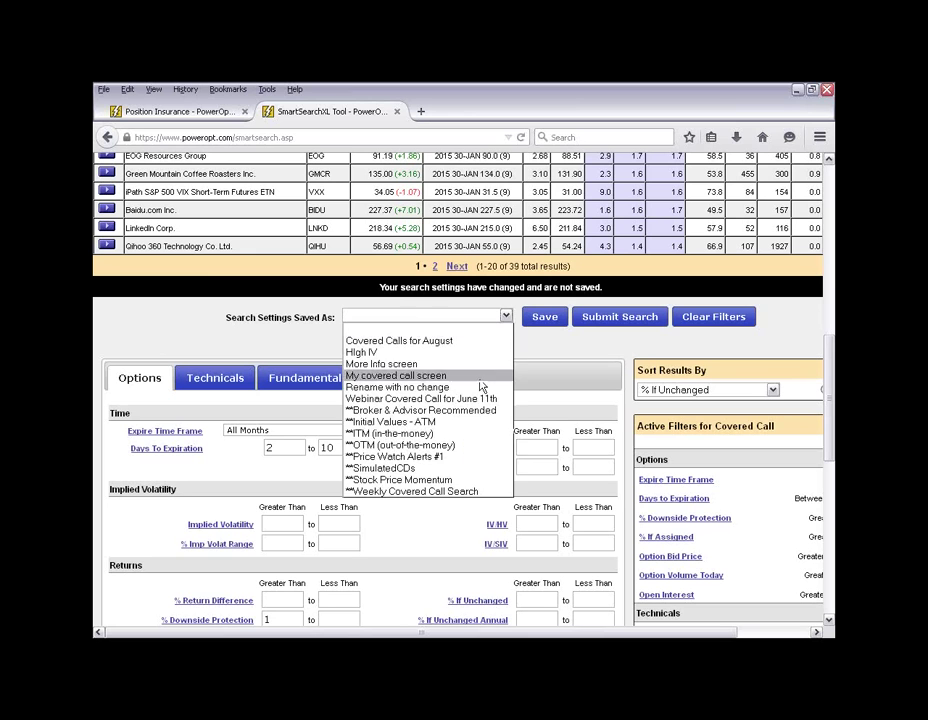
pyautogui.click(451, 490)
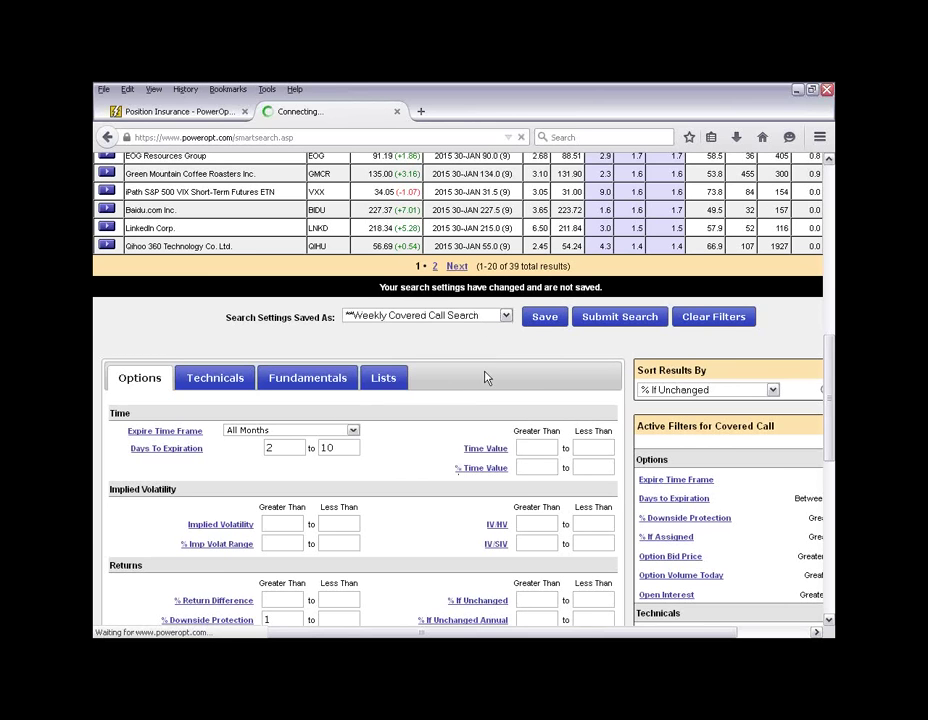
pyautogui.scroll(-5, 489, 393)
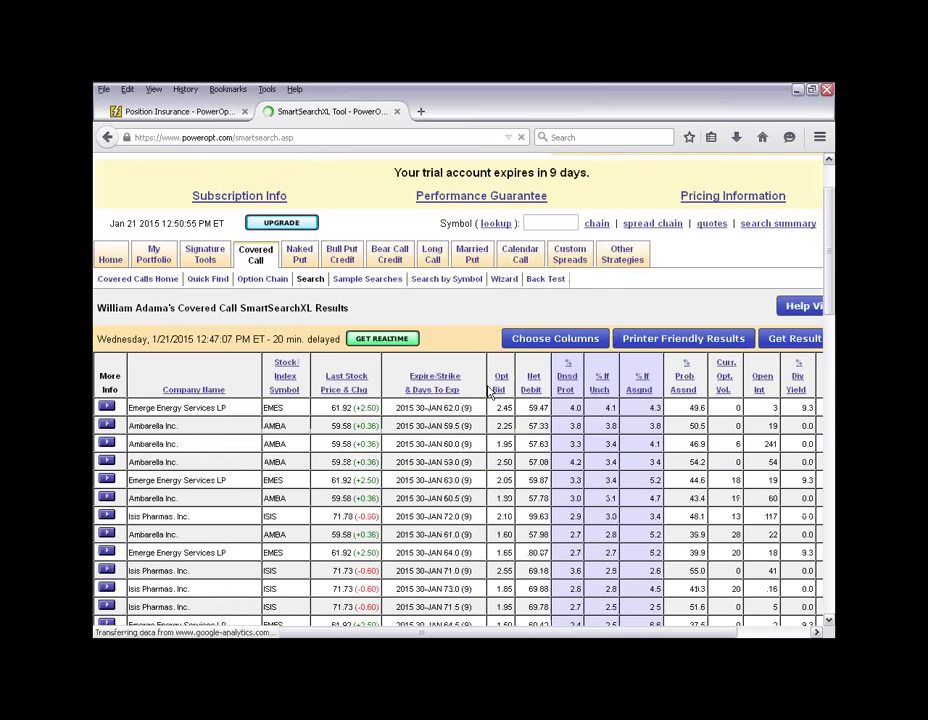
pyautogui.scroll(-10, 489, 393)
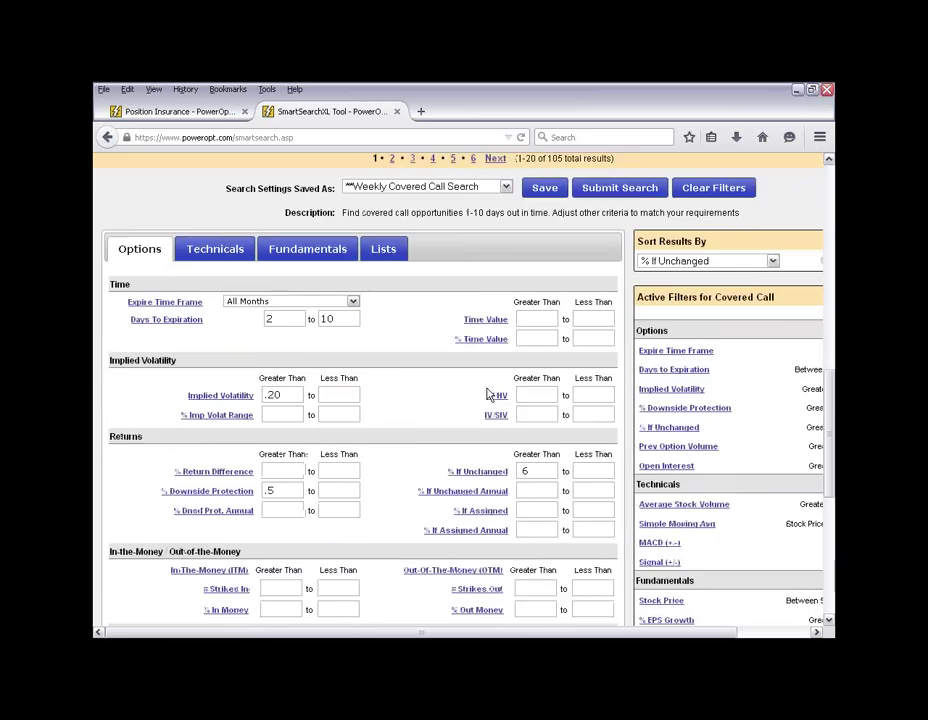
pyautogui.scroll(2, 395, 393)
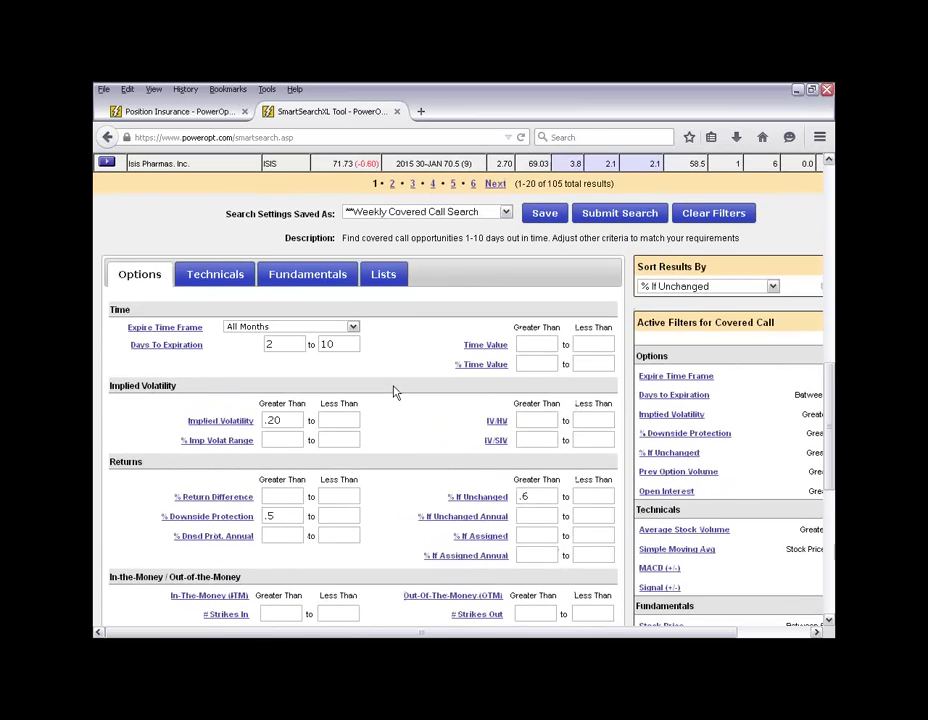
# - Set the minimum % Downside Protection to 1 and the minimum % If Unchanged return to 1
pyautogui.scroll(-5, 395, 391)
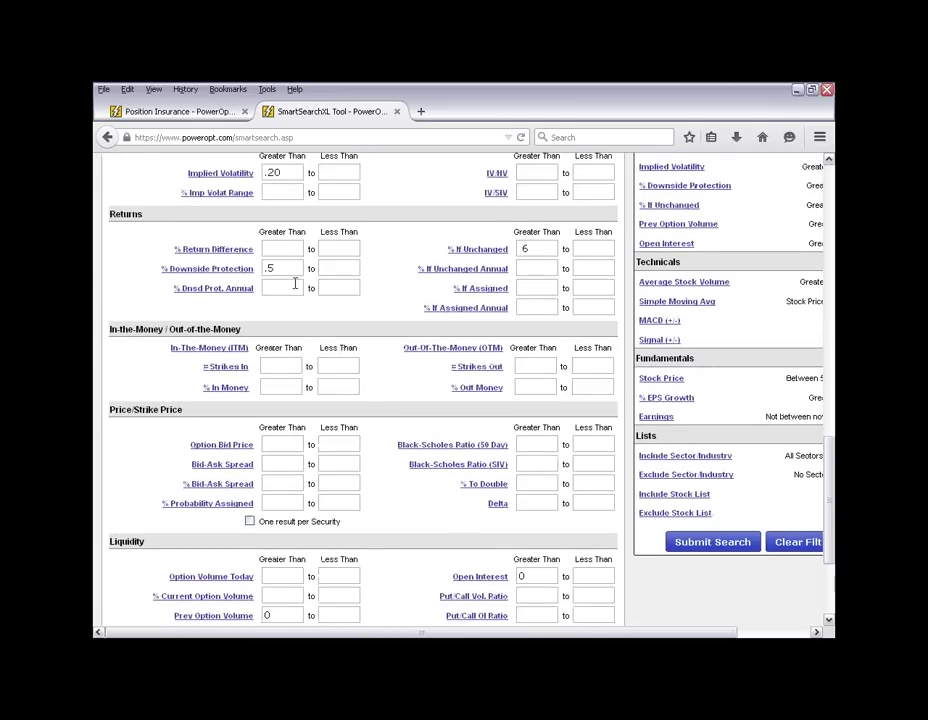
pyautogui.moveTo(276, 268); pyautogui.dragTo(238, 266)
pyautogui.write('1')
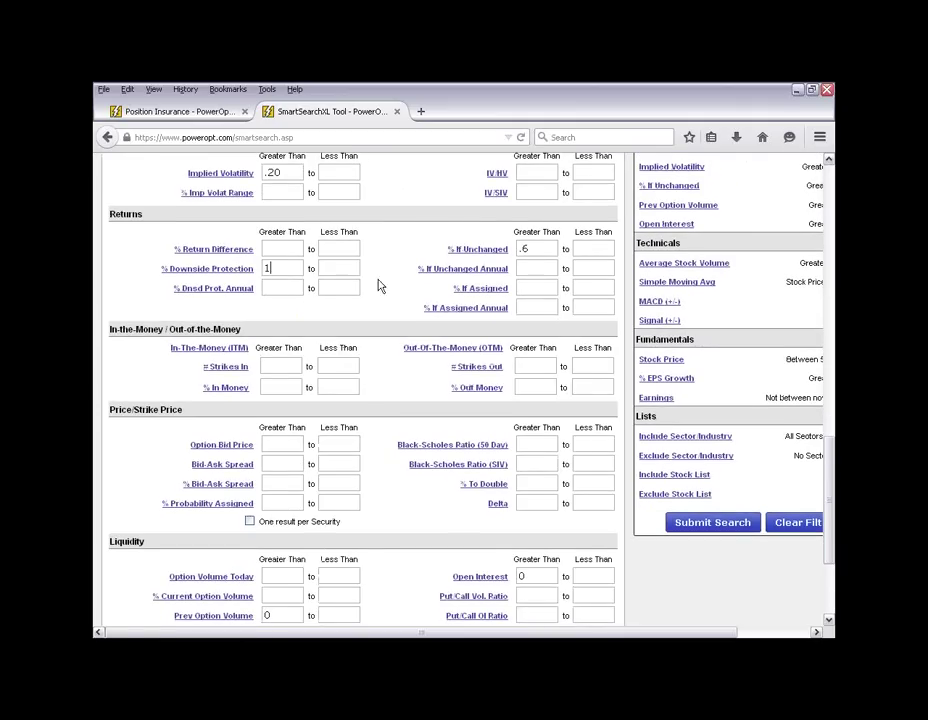
pyautogui.click(510, 250)
pyautogui.write('.')
pyautogui.press('BackSpace')
pyautogui.press('BackSpace')
pyautogui.write('1')
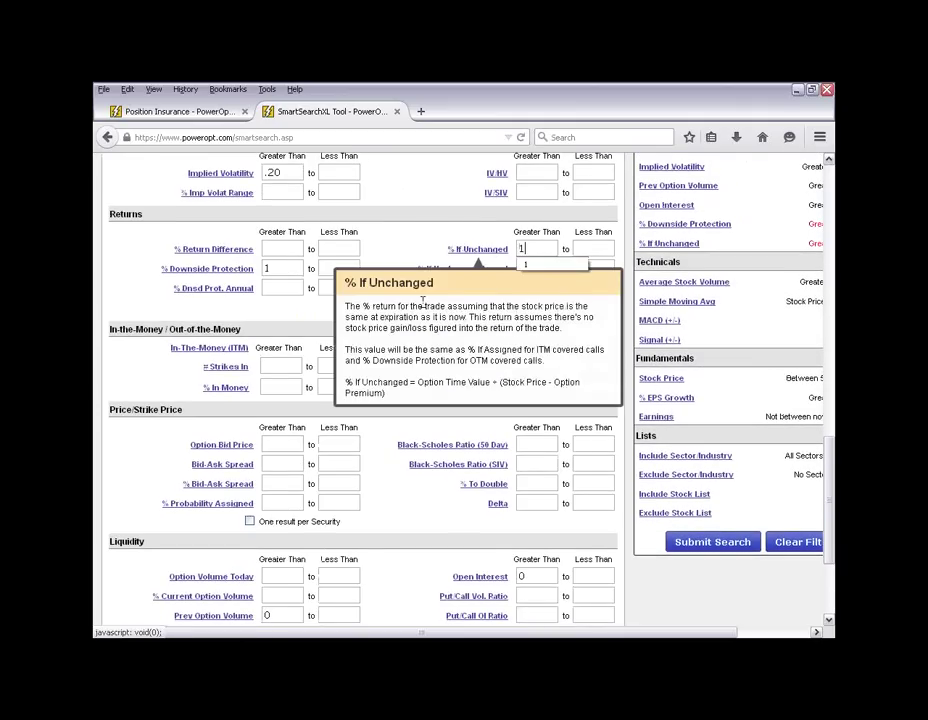
# - Set the fundamentals stock price range to greater than 15 and less than 70
pyautogui.scroll(4, 397, 450)
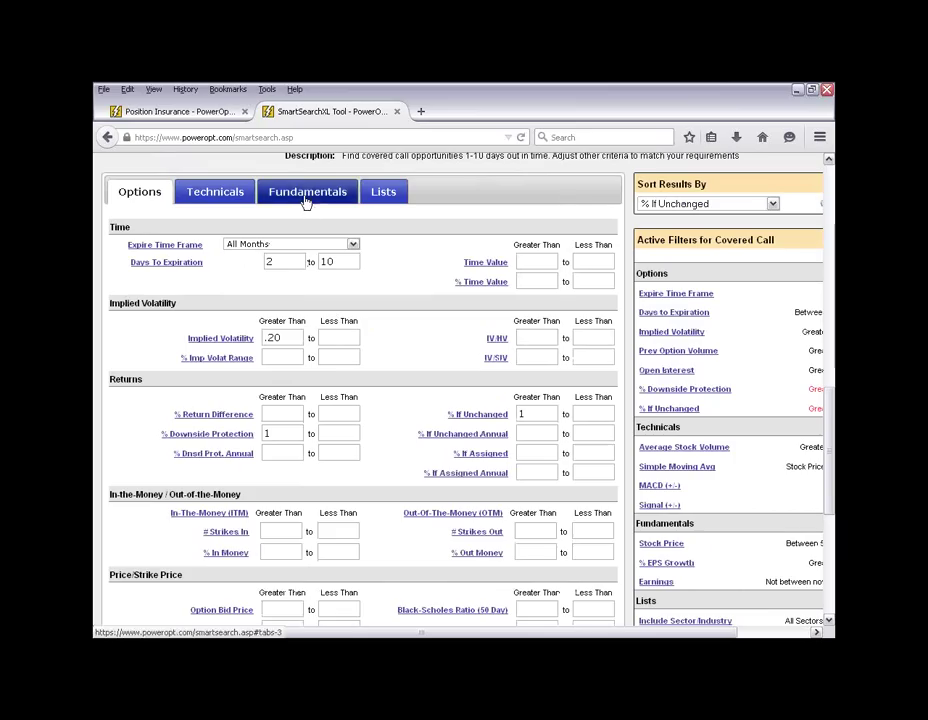
pyautogui.click(304, 195)
pyautogui.doubleClick(295, 265)
pyautogui.moveTo(244, 266)
pyautogui.press('BackSpace')
pyautogui.write('15')
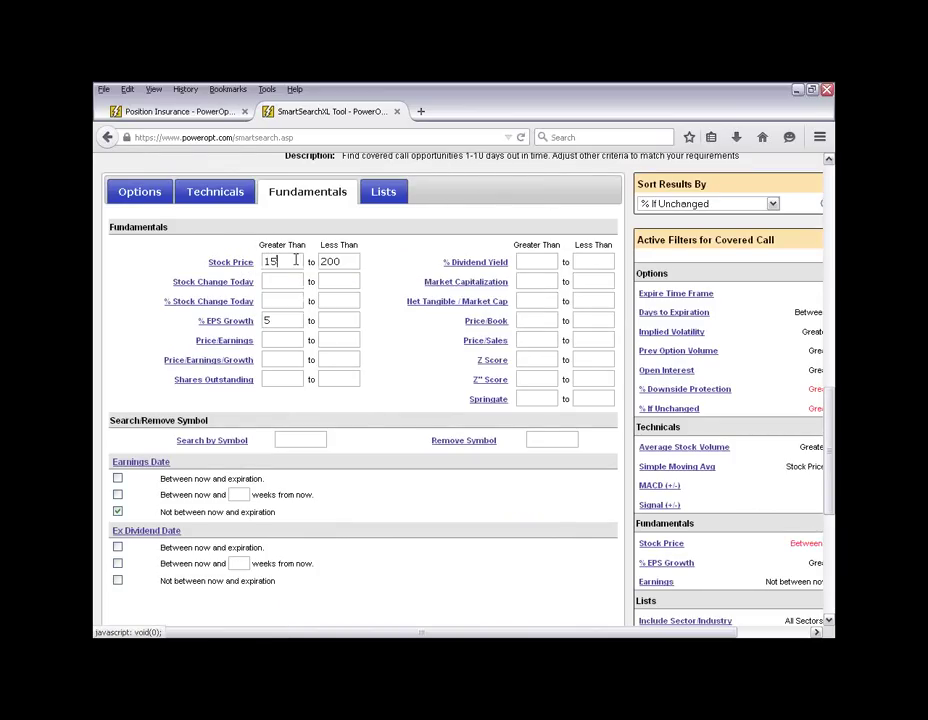
pyautogui.doubleClick(330, 262)
pyautogui.press('BackSpace')
pyautogui.write('70')
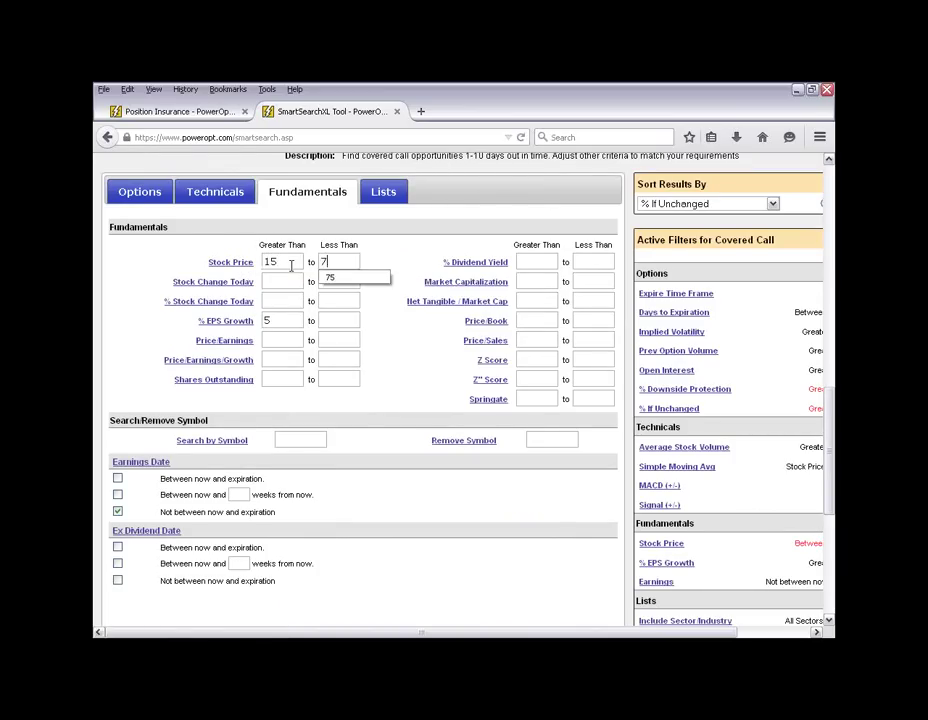
# - Submit the adjusted weekly covered call search and view its results
pyautogui.scroll(-1, 636, 500)
pyautogui.scroll(-3, 636, 500)
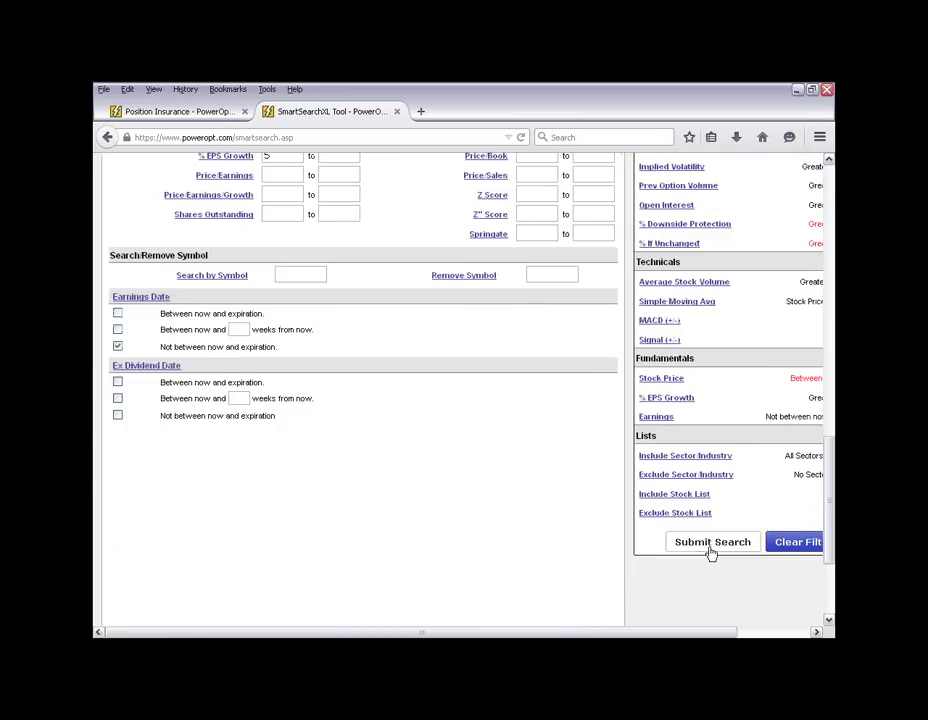
pyautogui.click(710, 545)
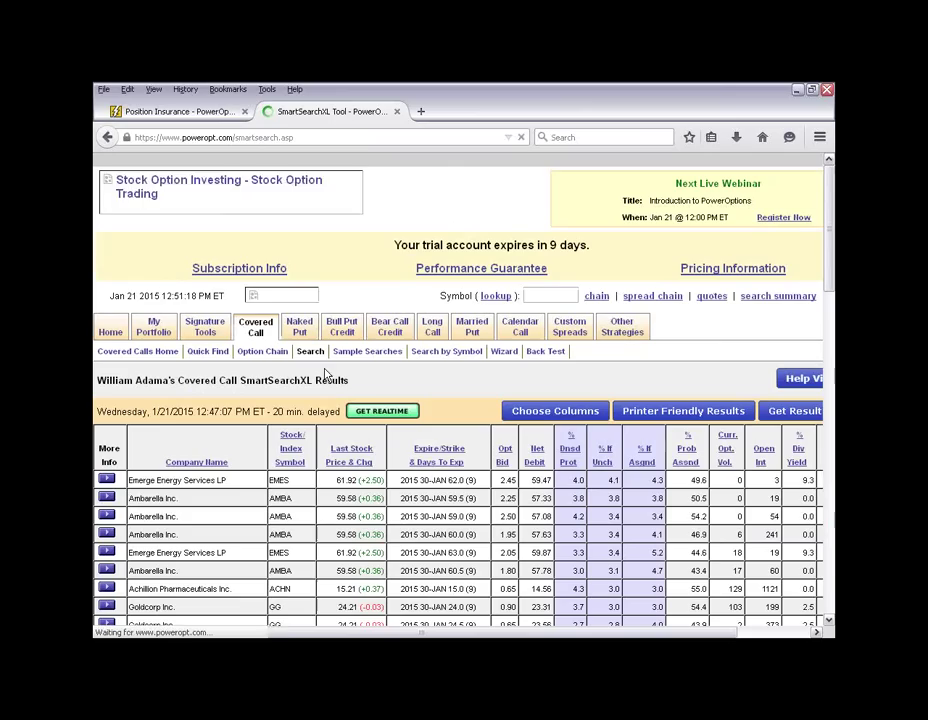
pyautogui.scroll(-1, 333, 386)
pyautogui.scroll(-1, 333, 386)
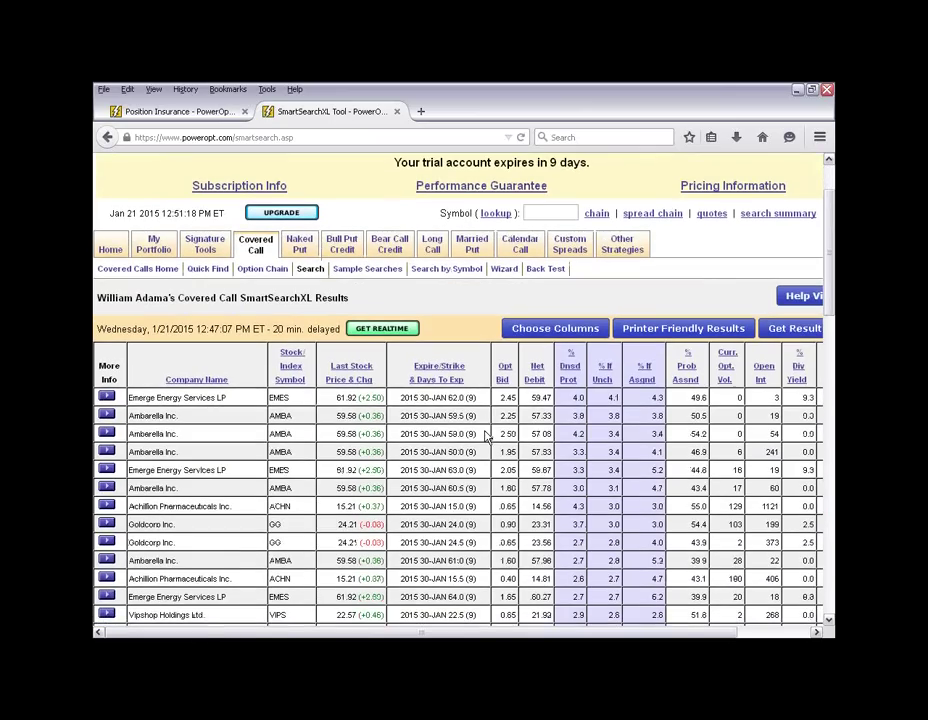
pyautogui.scroll(-2, 485, 437)
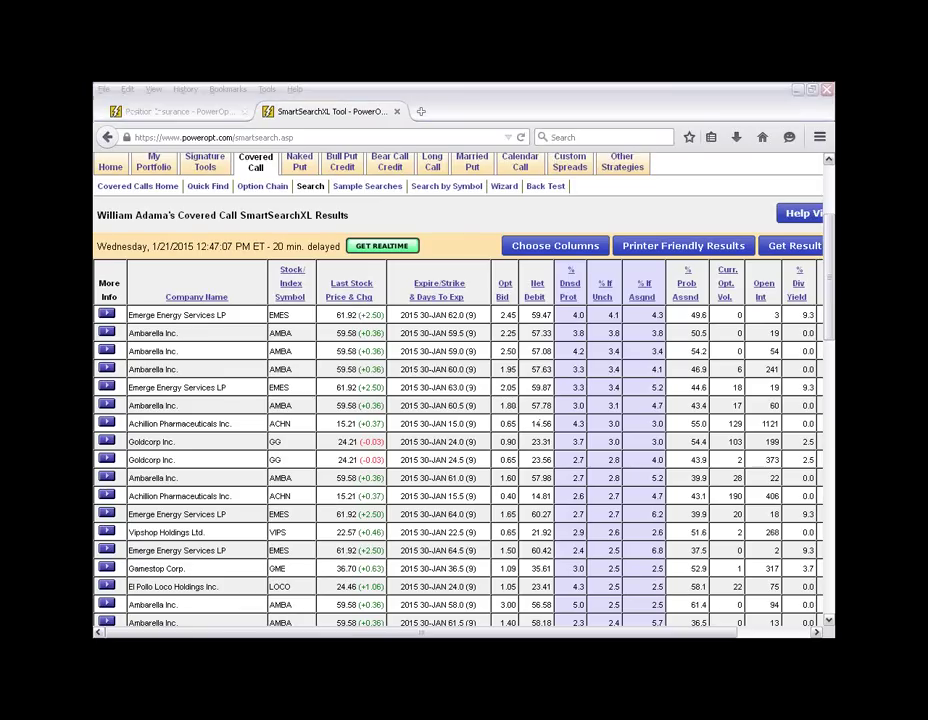
# - Compare the Ambarella (AMBA) January 30 covered calls at the 59.5, 59.0, 60.5 and 61.0 strikes
pyautogui.moveTo(262, 333); pyautogui.dragTo(490, 333)
pyautogui.moveTo(262, 351); pyautogui.dragTo(494, 348)
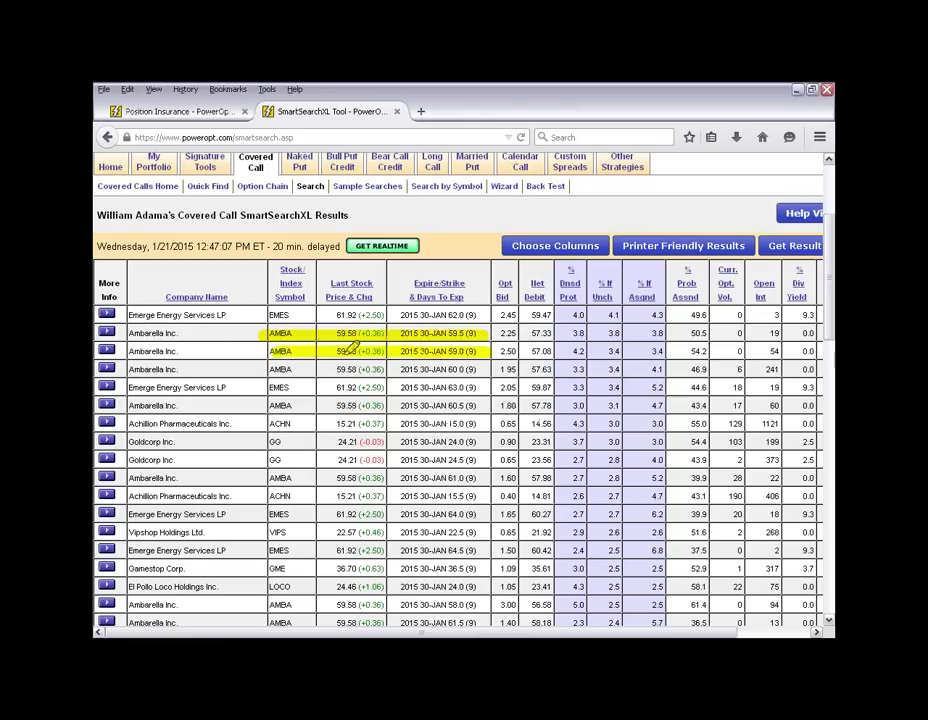
pyautogui.moveTo(272, 405); pyautogui.dragTo(480, 404)
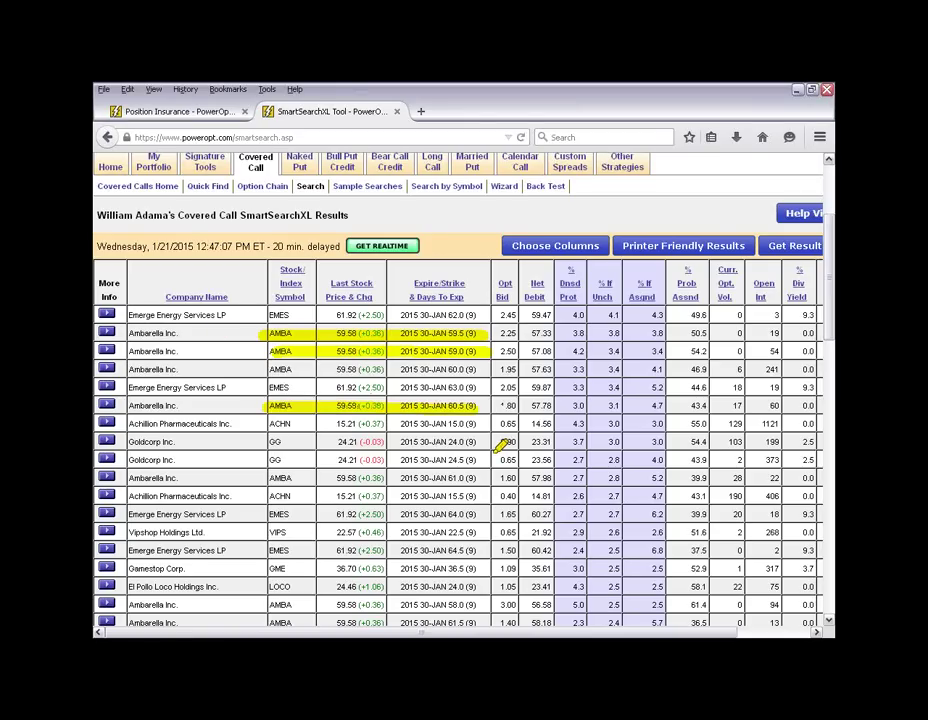
pyautogui.moveTo(412, 478); pyautogui.dragTo(490, 478)
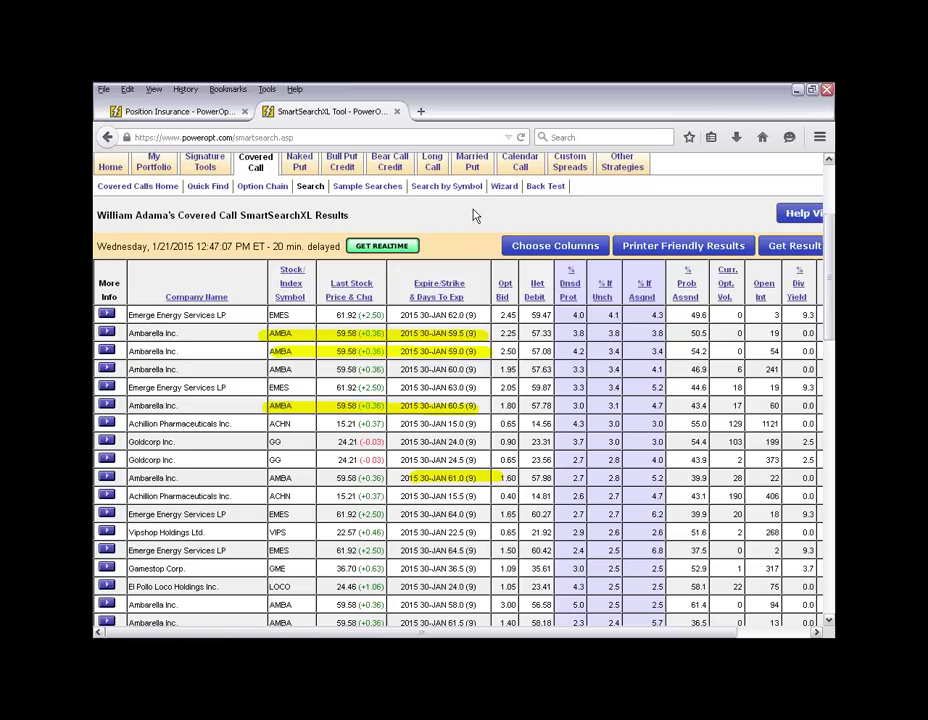
# - Get the option chain for the stock symbol AMBA and view its listed strikes
pyautogui.scroll(2, 447, 282)
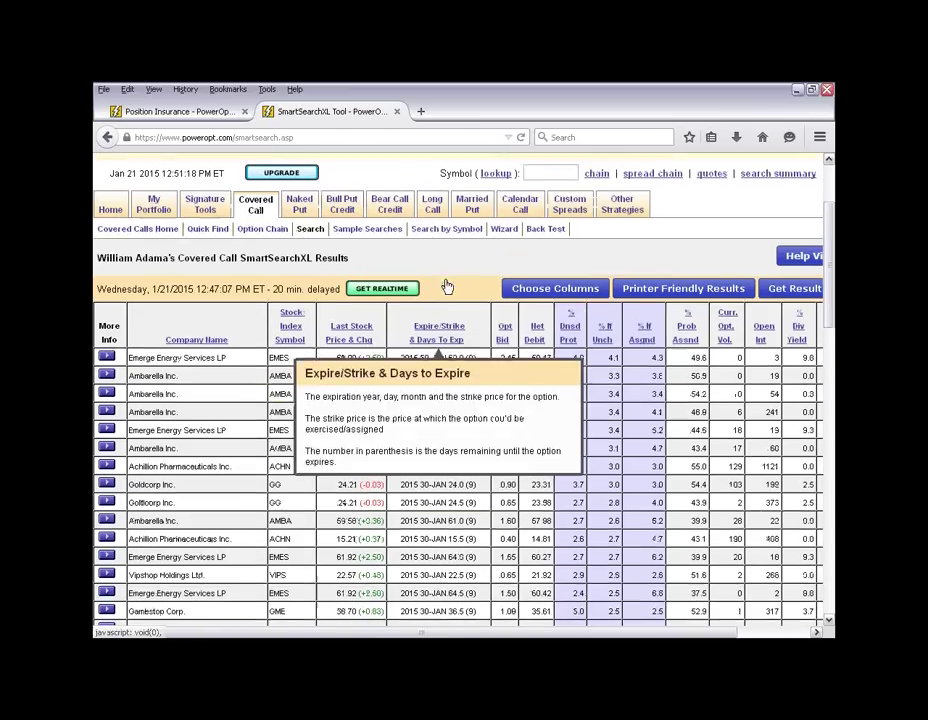
pyautogui.click(258, 270)
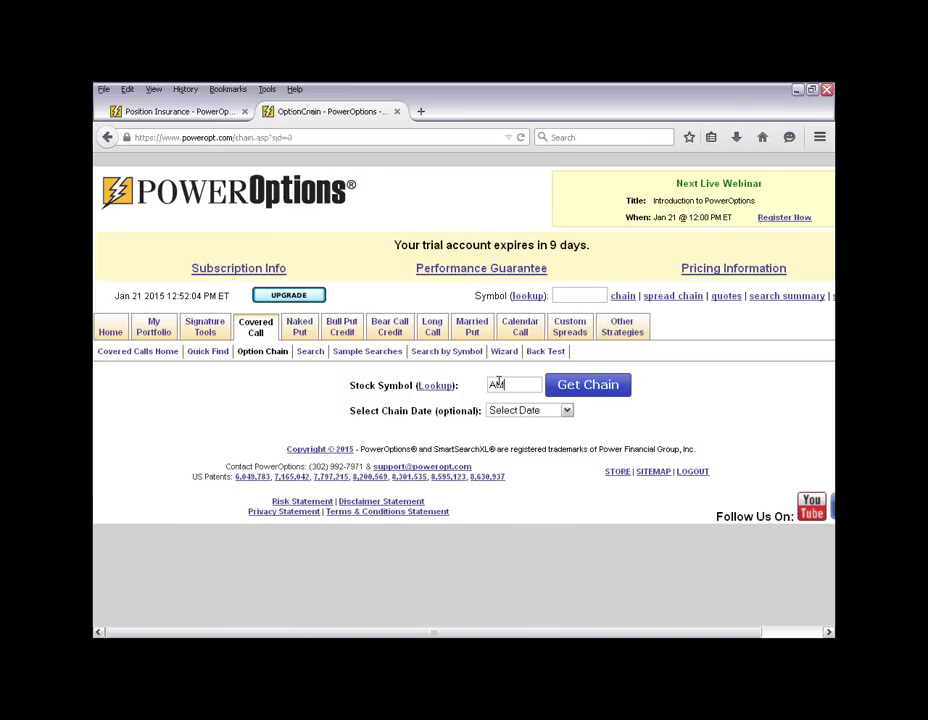
pyautogui.write('AMBA')
pyautogui.click(594, 386)
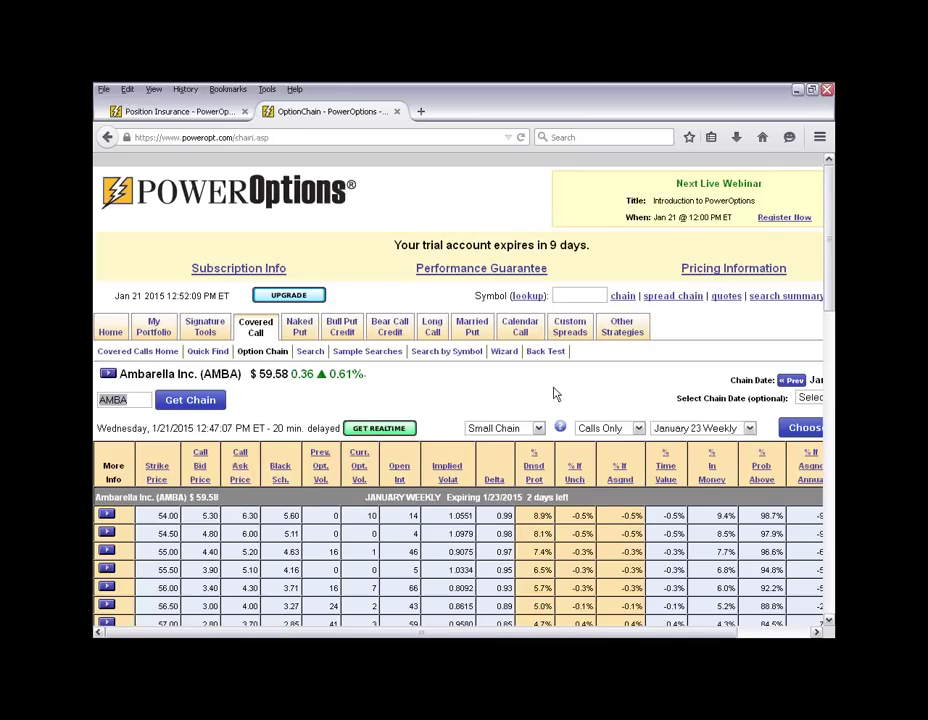
pyautogui.scroll(-2, 552, 394)
pyautogui.scroll(-2, 570, 320)
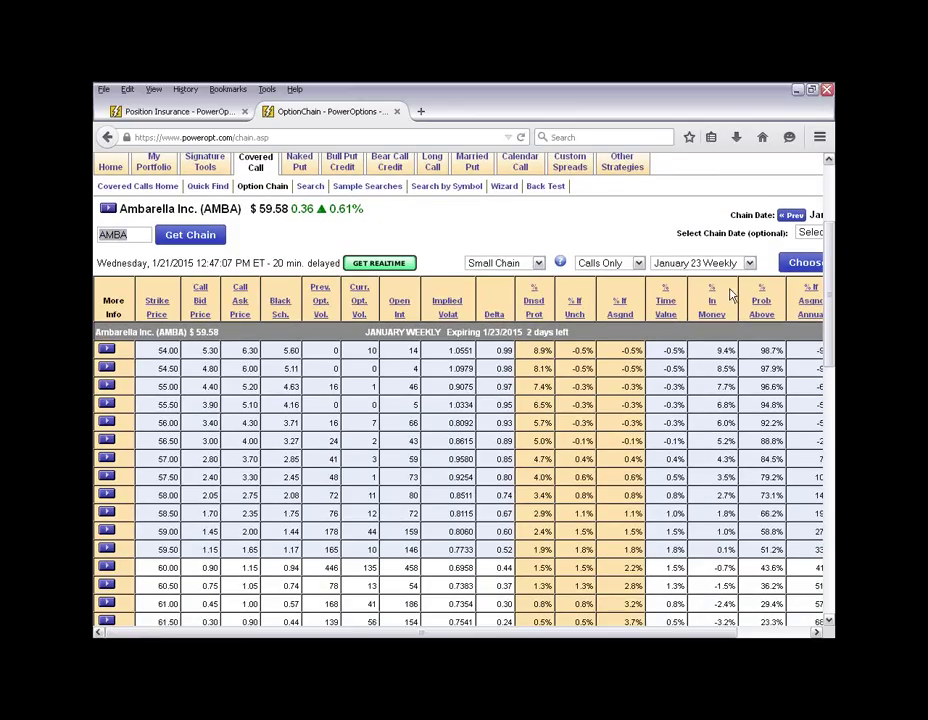
# - Switch the AMBA option chain to the January 30 Weekly expiration and show Calls & Puts
pyautogui.click(700, 263)
pyautogui.click(690, 280)
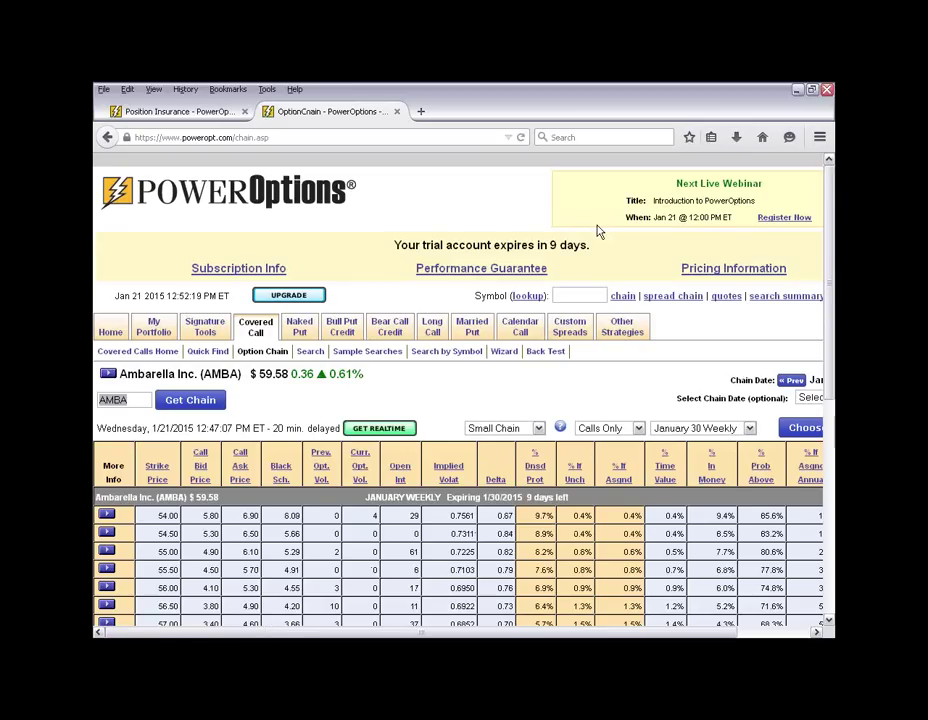
pyautogui.scroll(-1, 597, 243)
pyautogui.scroll(-2, 597, 243)
pyautogui.click(605, 345)
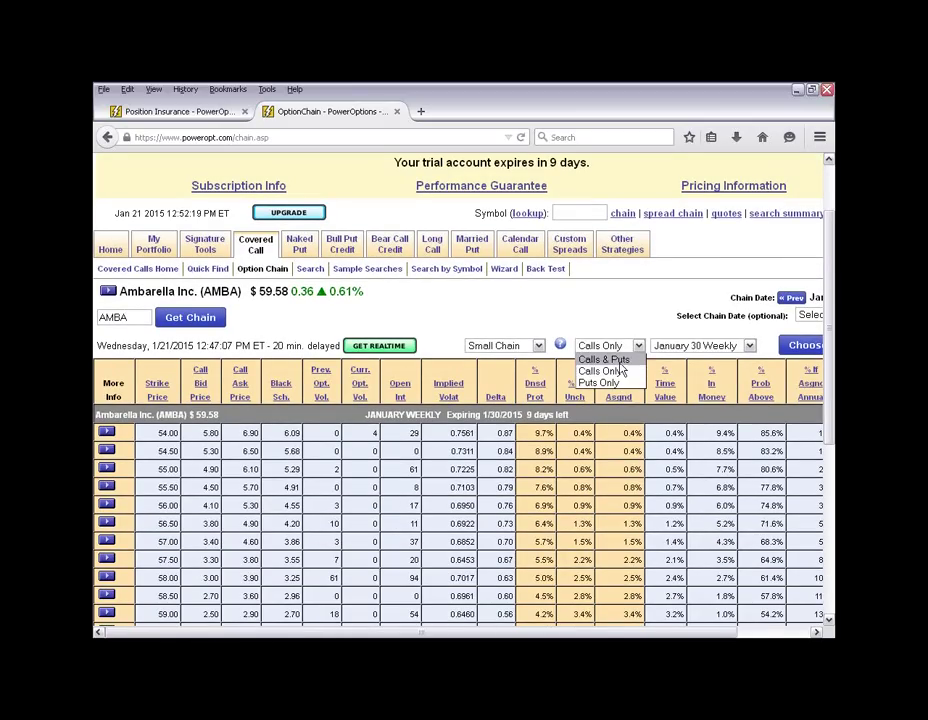
pyautogui.click(619, 362)
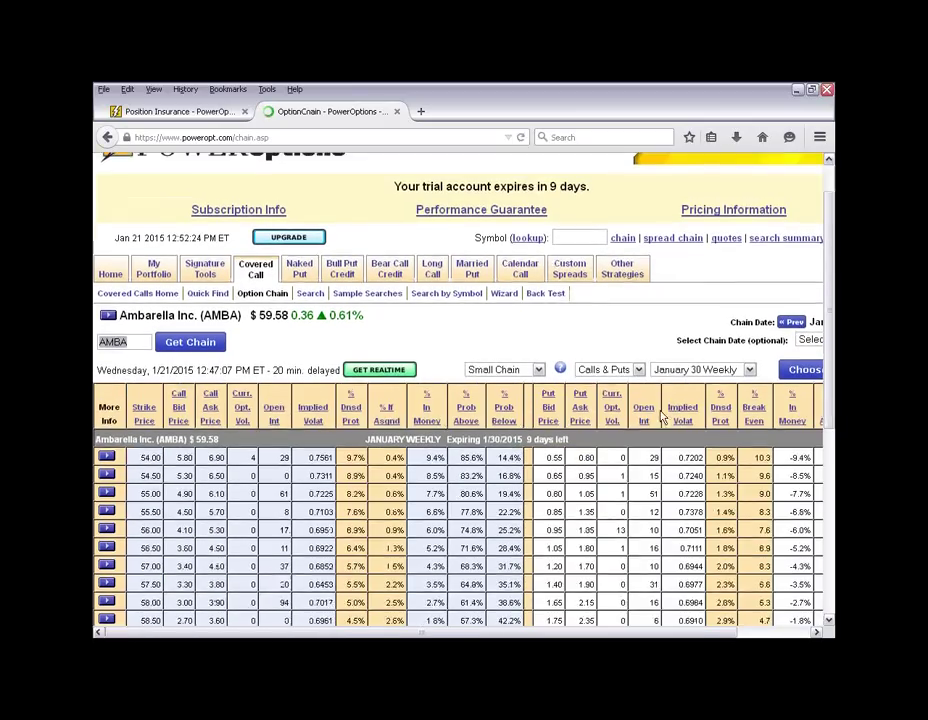
pyautogui.scroll(-2, 660, 417)
# - Keep the chain size at Small Chain and compare the call columns with the put columns
pyautogui.click(500, 254)
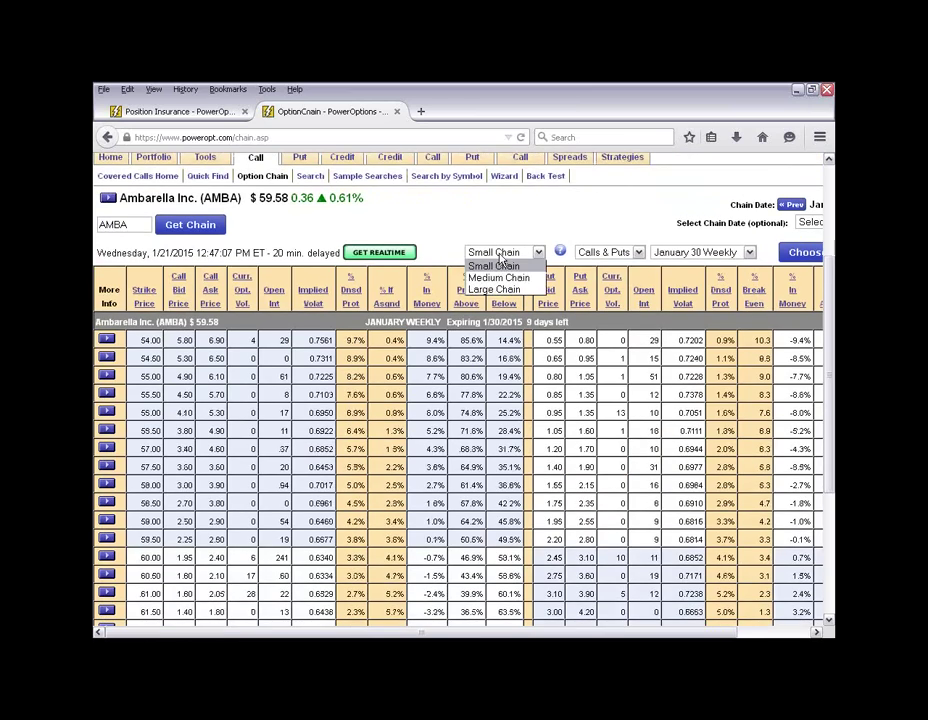
pyautogui.click(501, 265)
pyautogui.scroll(-2, 497, 365)
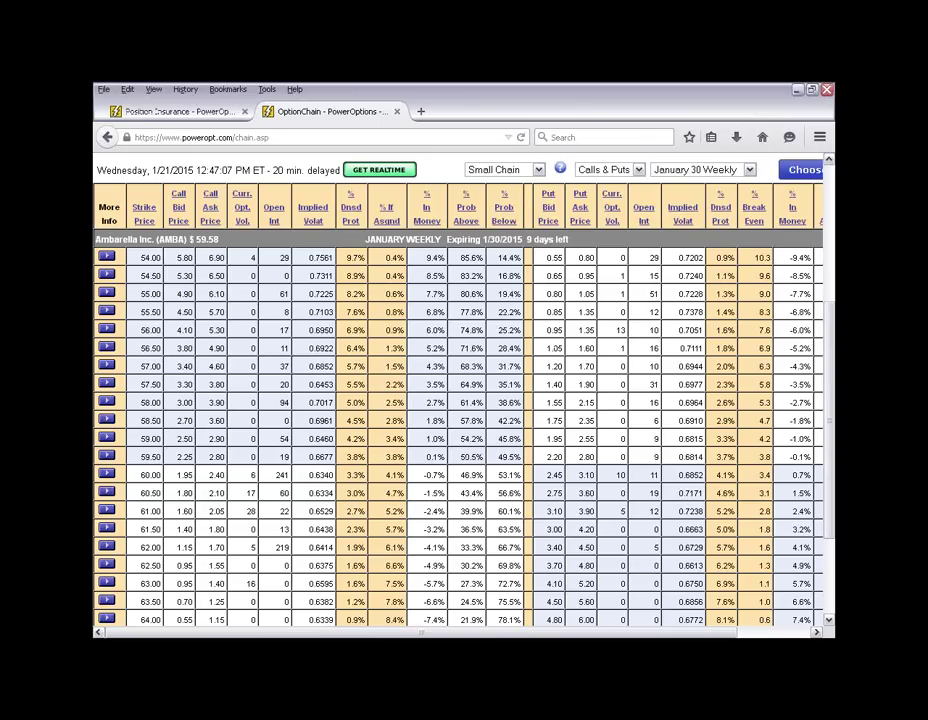
pyautogui.moveTo(527, 176); pyautogui.dragTo(534, 618)
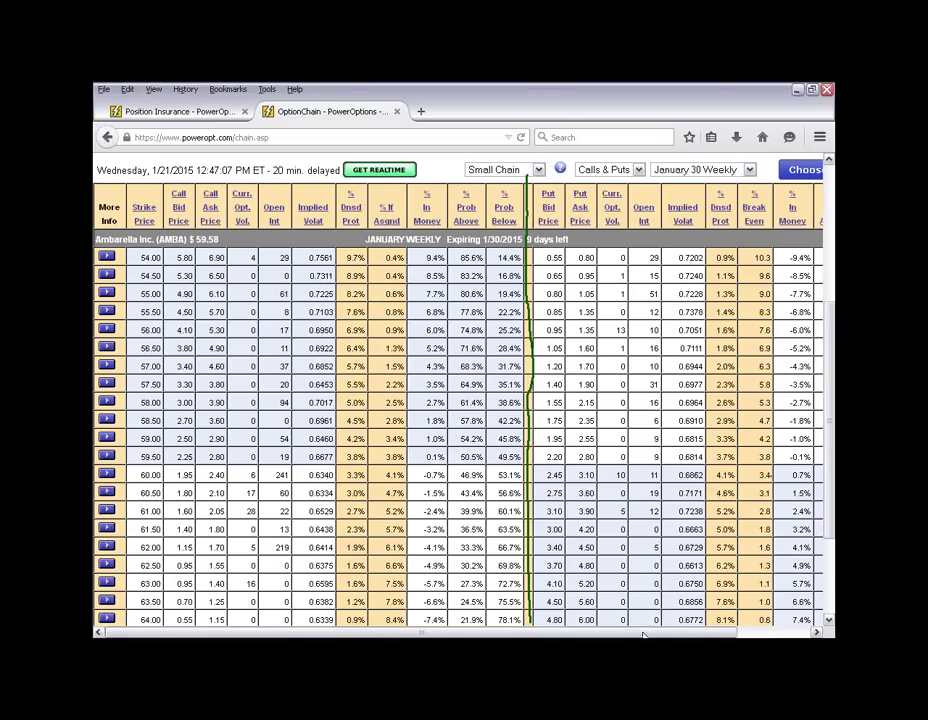
# - Open the column configuration for the option chain and maximize its window
pyautogui.hscroll(2, 776, 453)
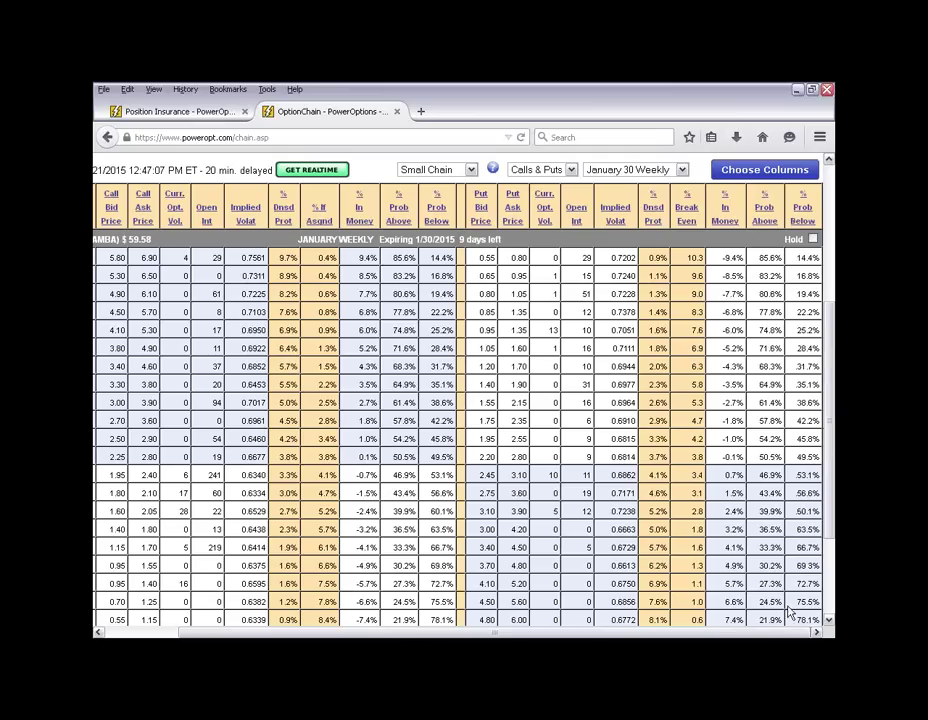
pyautogui.click(746, 172)
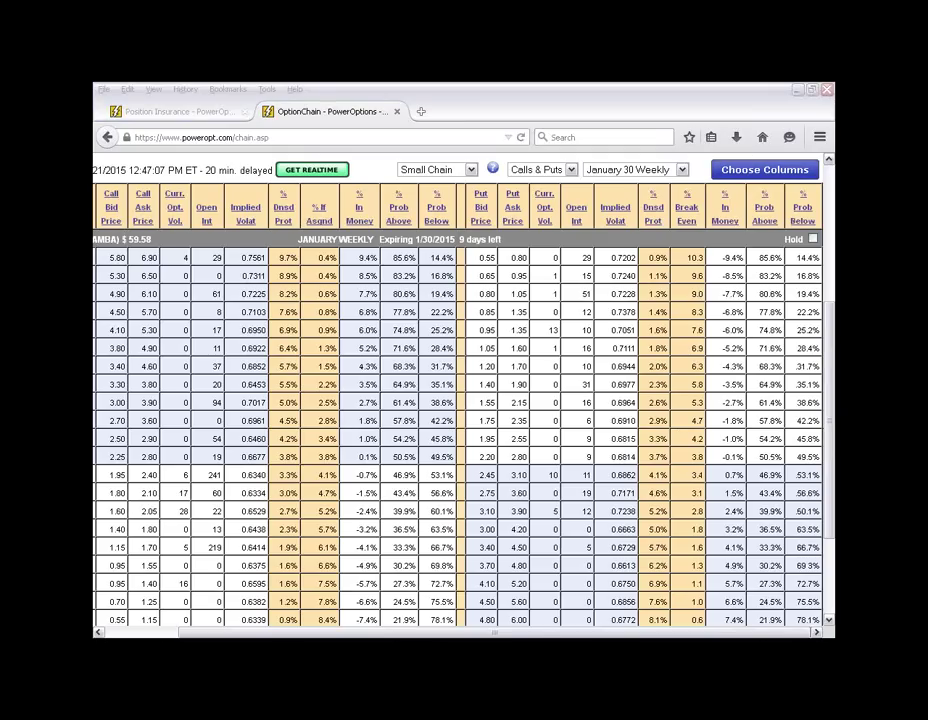
pyautogui.moveTo(925, 146); pyautogui.dragTo(425, 89)
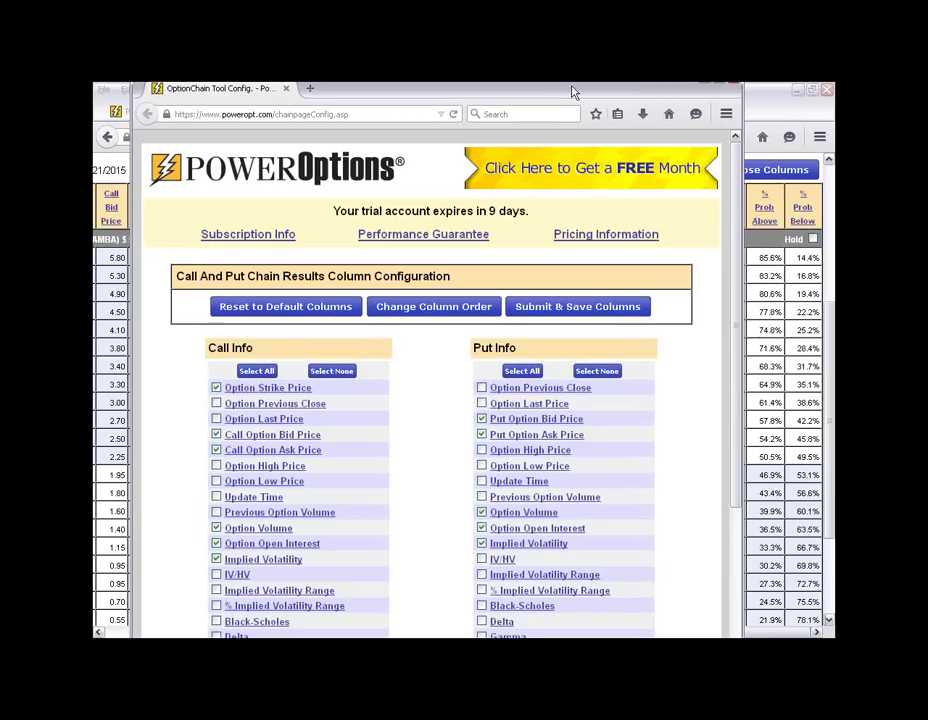
pyautogui.click(720, 88)
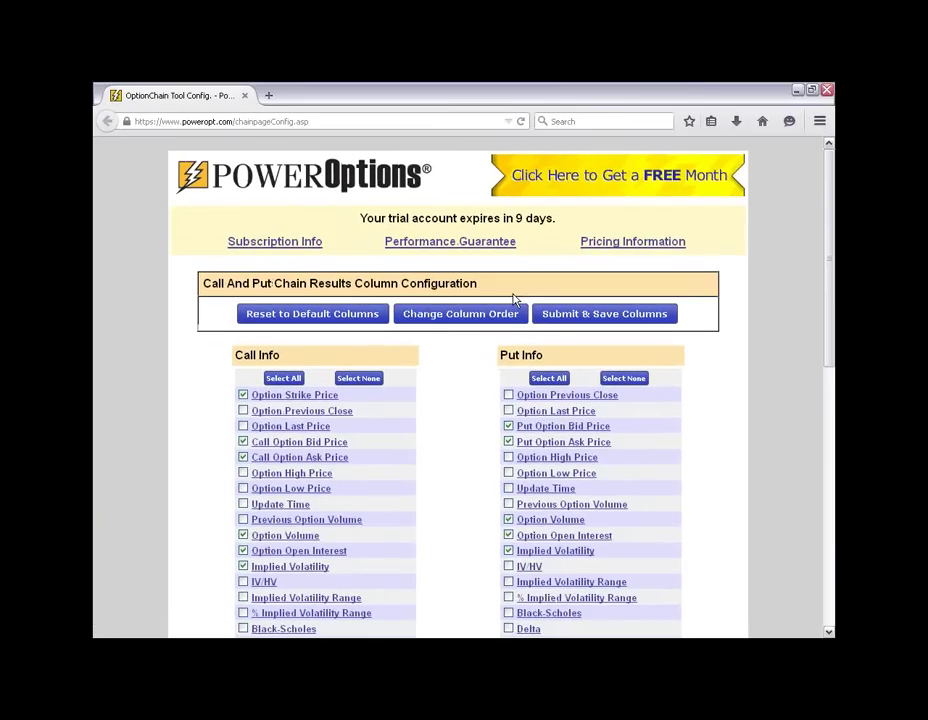
# - In the Call Info columns, remove Implied Volatility and % In/Out Money, and add % Time Value
pyautogui.scroll(-2, 460, 325)
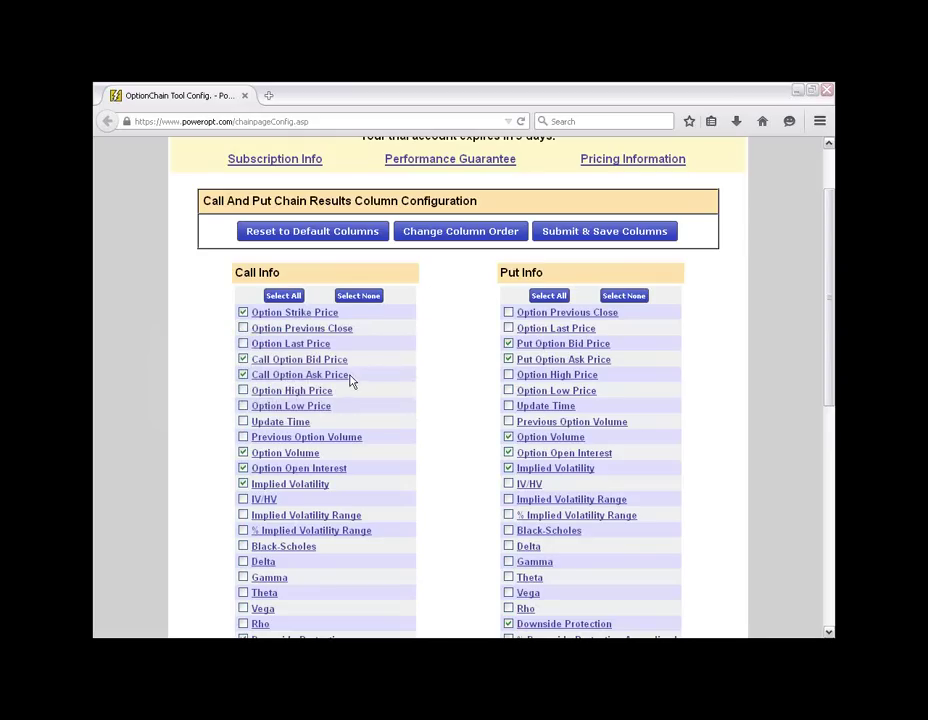
pyautogui.scroll(-2, 319, 383)
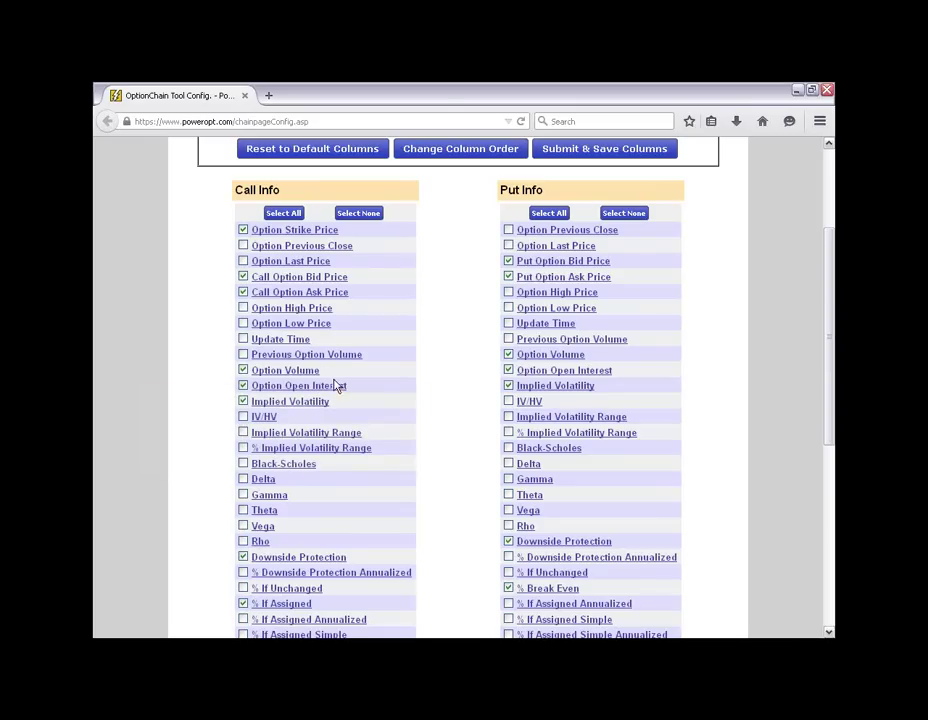
pyautogui.click(243, 401)
pyautogui.scroll(-4, 428, 408)
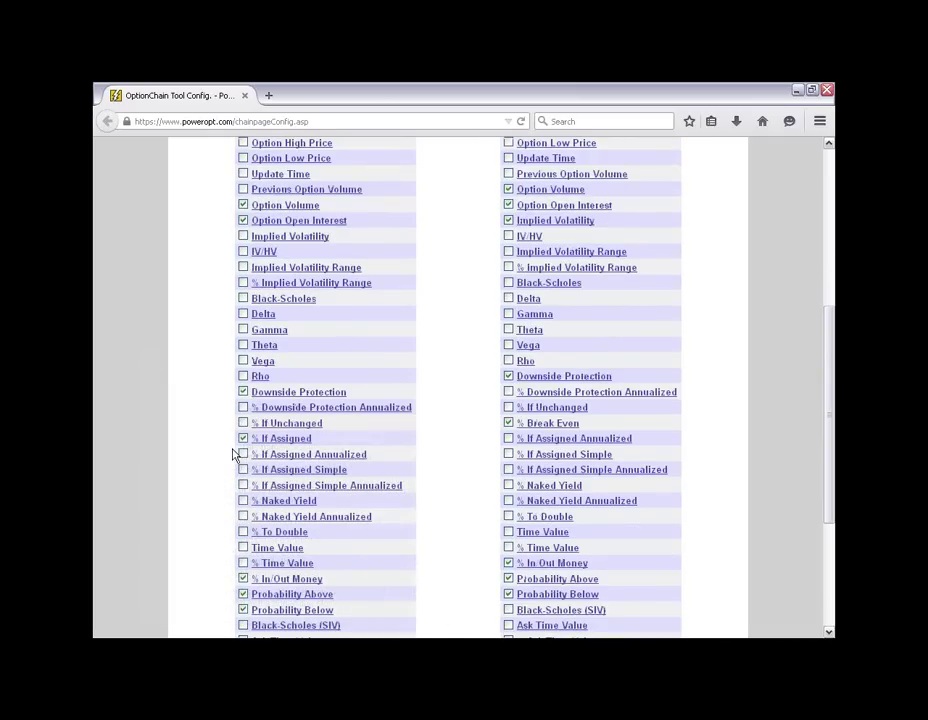
pyautogui.scroll(-2, 240, 447)
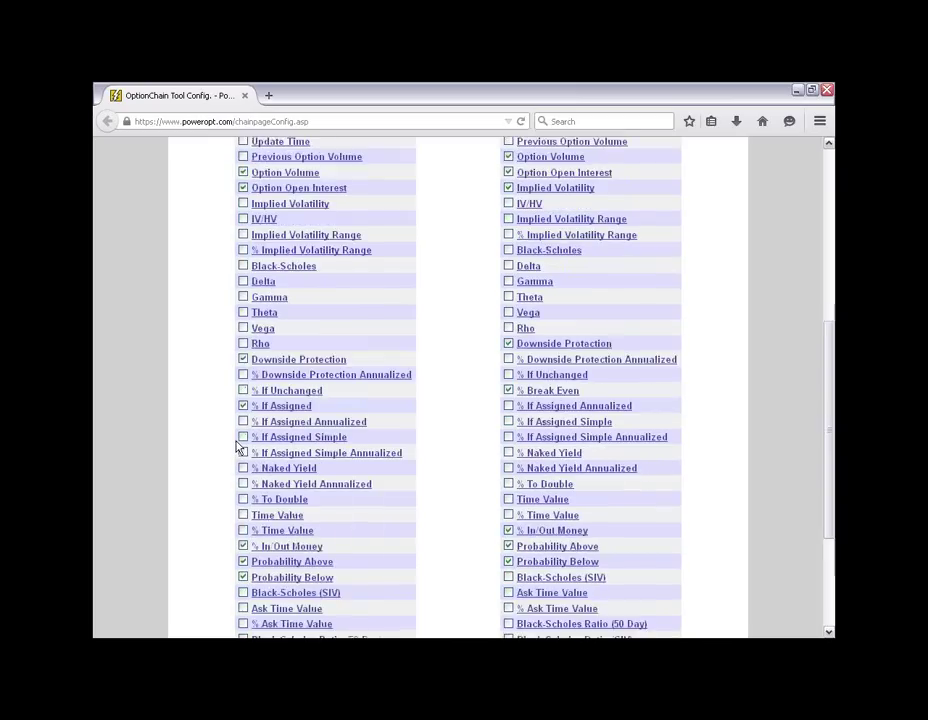
pyautogui.click(243, 496)
pyautogui.click(243, 480)
pyautogui.click(243, 496)
pyautogui.scroll(-2, 376, 481)
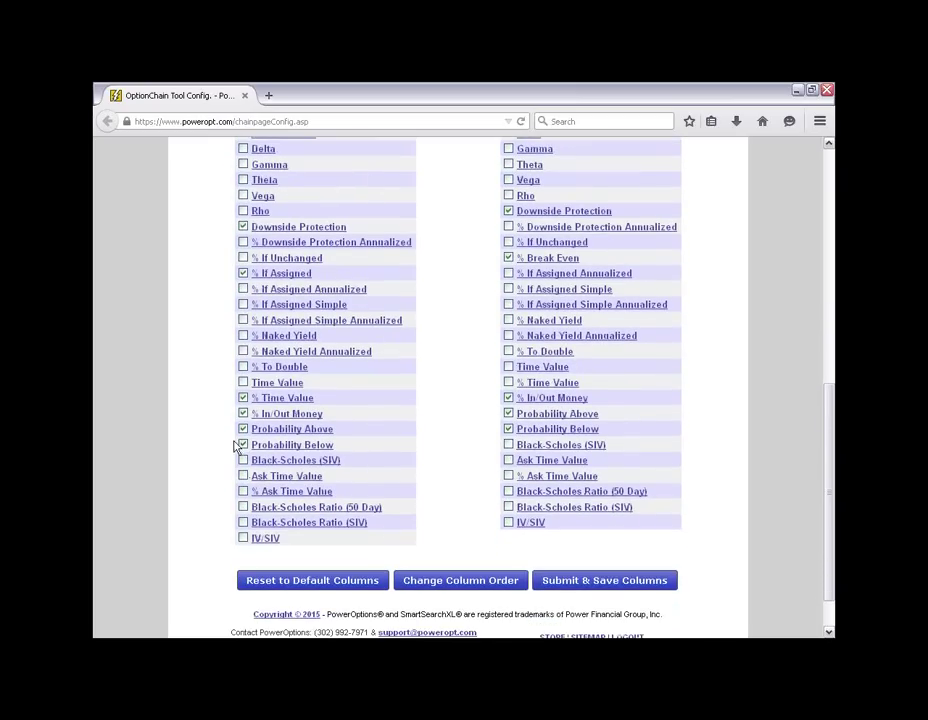
pyautogui.click(243, 444)
pyautogui.click(243, 413)
# - In the Put Info columns, remove Implied Volatility and Downside Protection while keeping % Break Even
pyautogui.scroll(6, 481, 497)
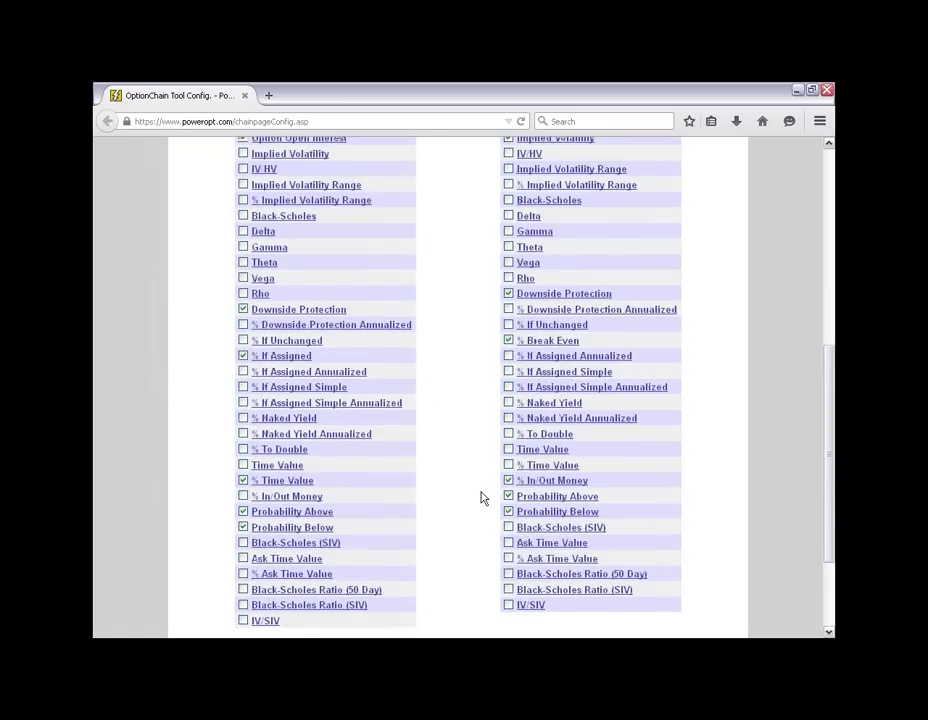
pyautogui.scroll(2, 481, 497)
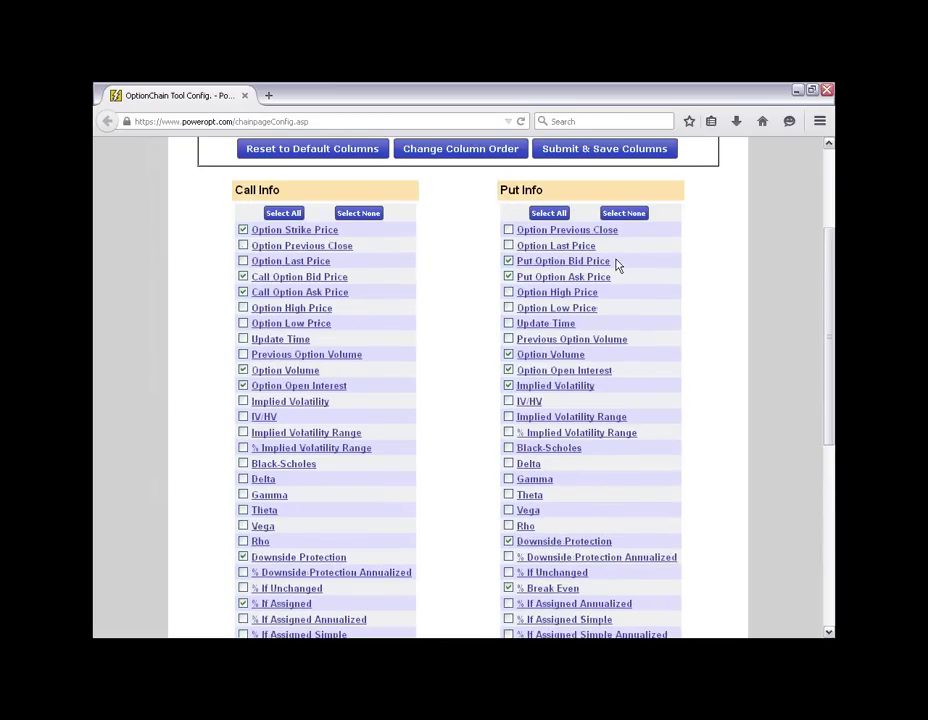
pyautogui.moveTo(612, 268)
pyautogui.click(508, 385)
pyautogui.scroll(-1, 642, 379)
pyautogui.scroll(-2, 642, 379)
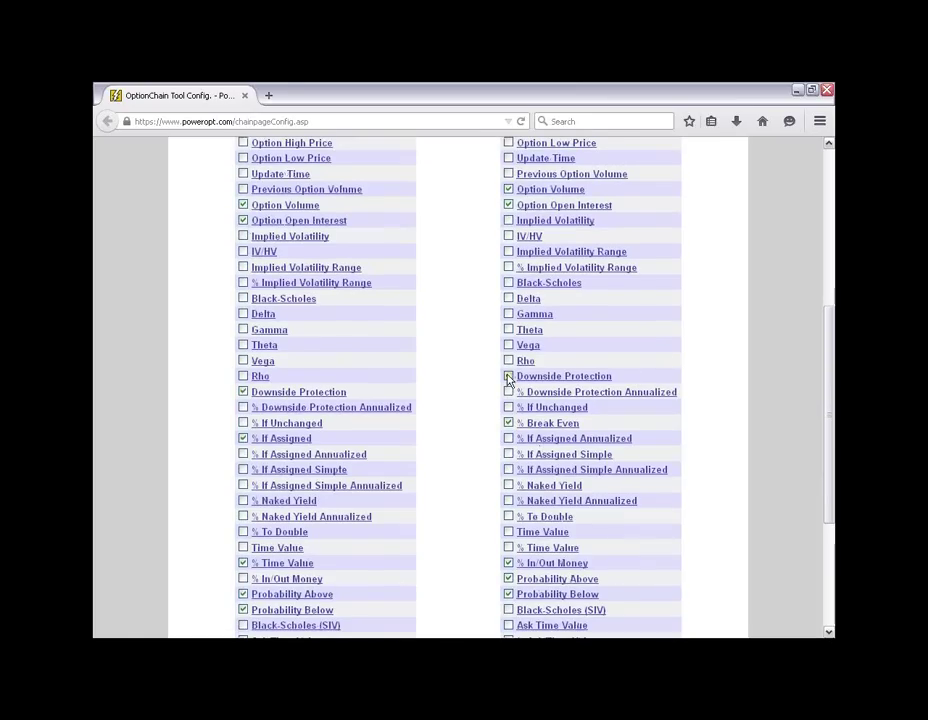
pyautogui.click(508, 377)
pyautogui.moveTo(580, 424); pyautogui.dragTo(519, 428)
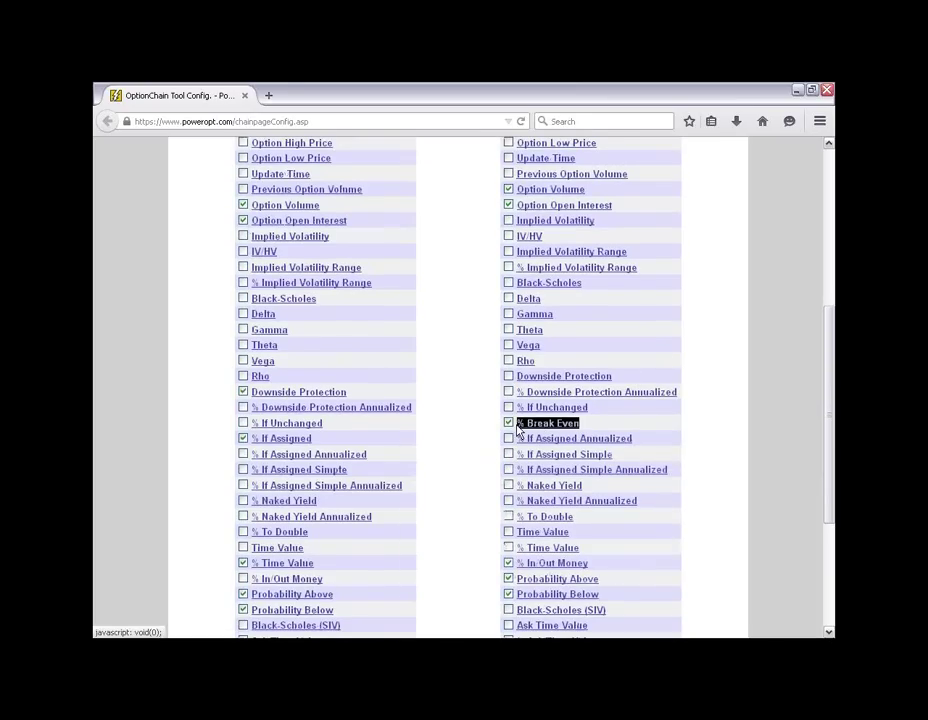
pyautogui.click(689, 424)
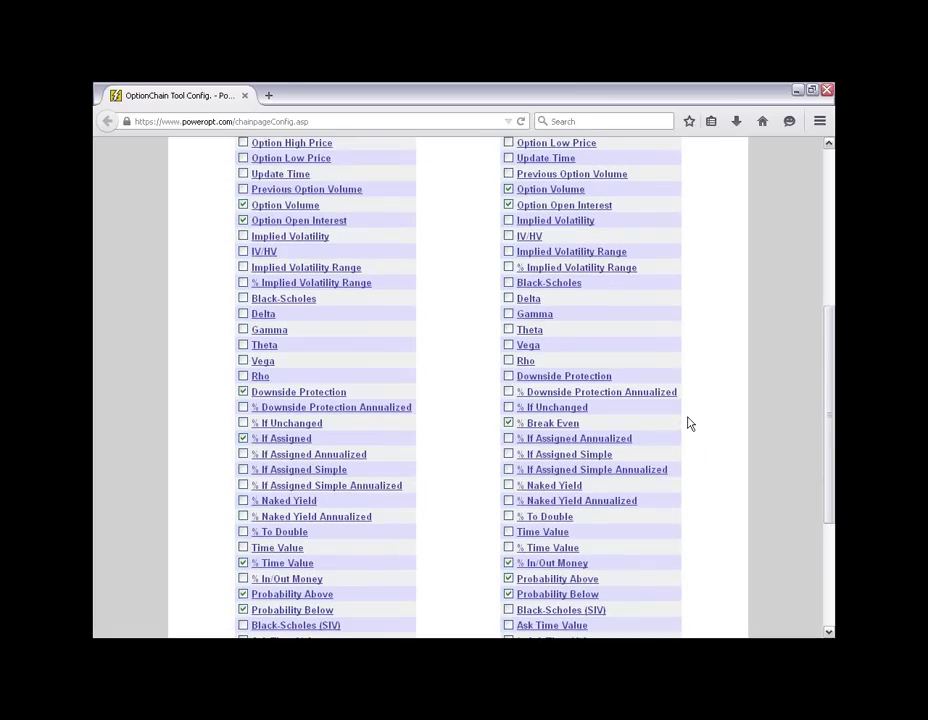
# - Add % Time Value and % Naked Yield to the Put Info columns
pyautogui.scroll(-2, 689, 424)
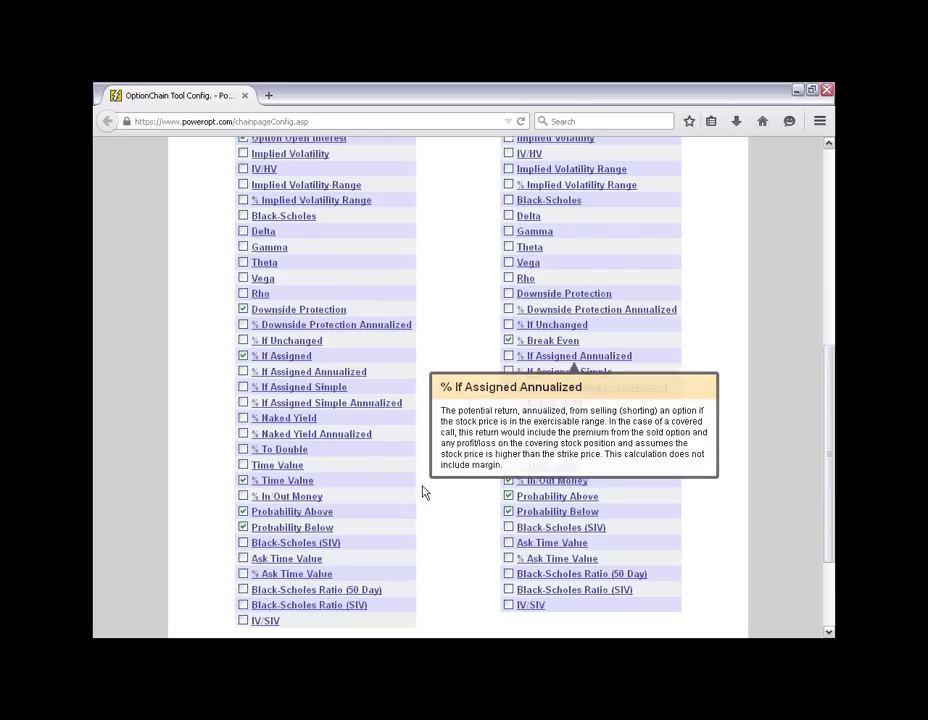
pyautogui.click(508, 466)
pyautogui.scroll(-2, 604, 416)
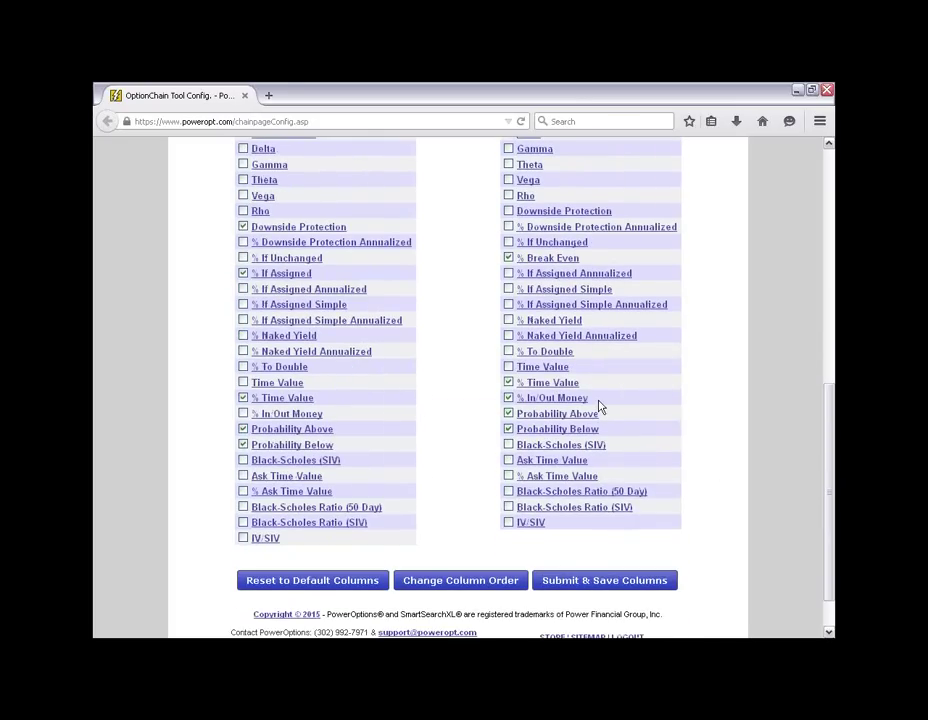
pyautogui.scroll(2, 597, 407)
pyautogui.click(508, 402)
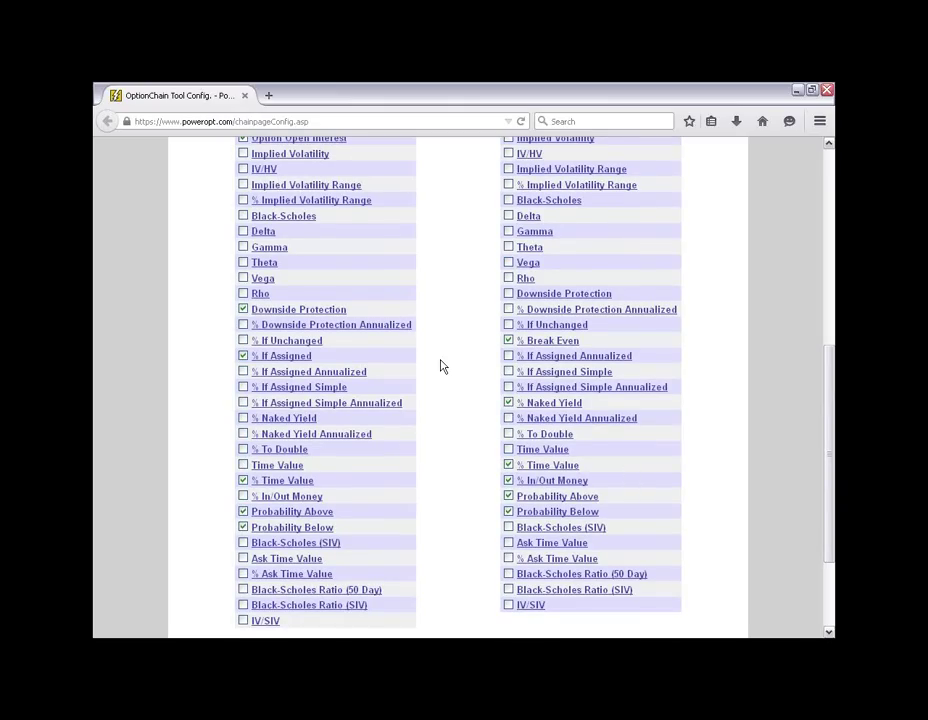
# - Save the column configuration and reload the AMBA chain with the changed columns
pyautogui.scroll(-3, 443, 367)
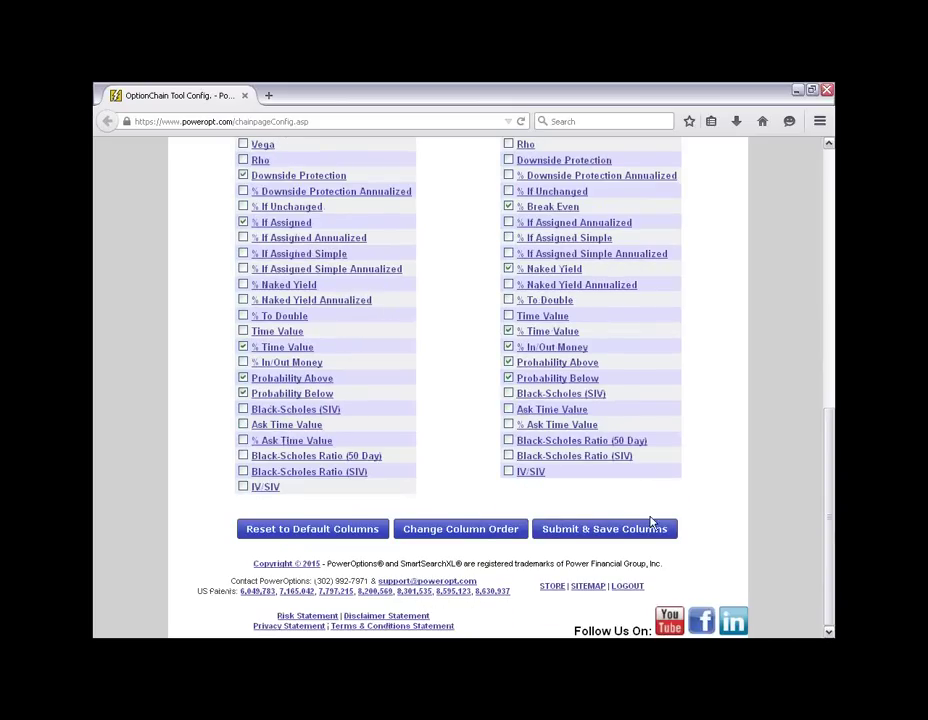
pyautogui.click(557, 537)
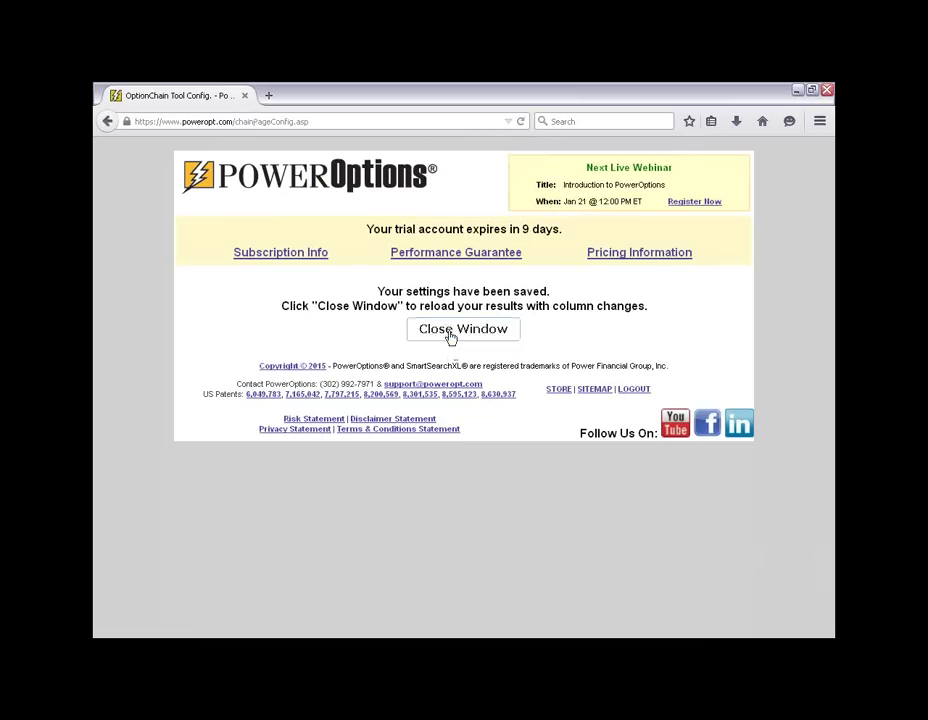
pyautogui.click(450, 337)
pyautogui.click(429, 383)
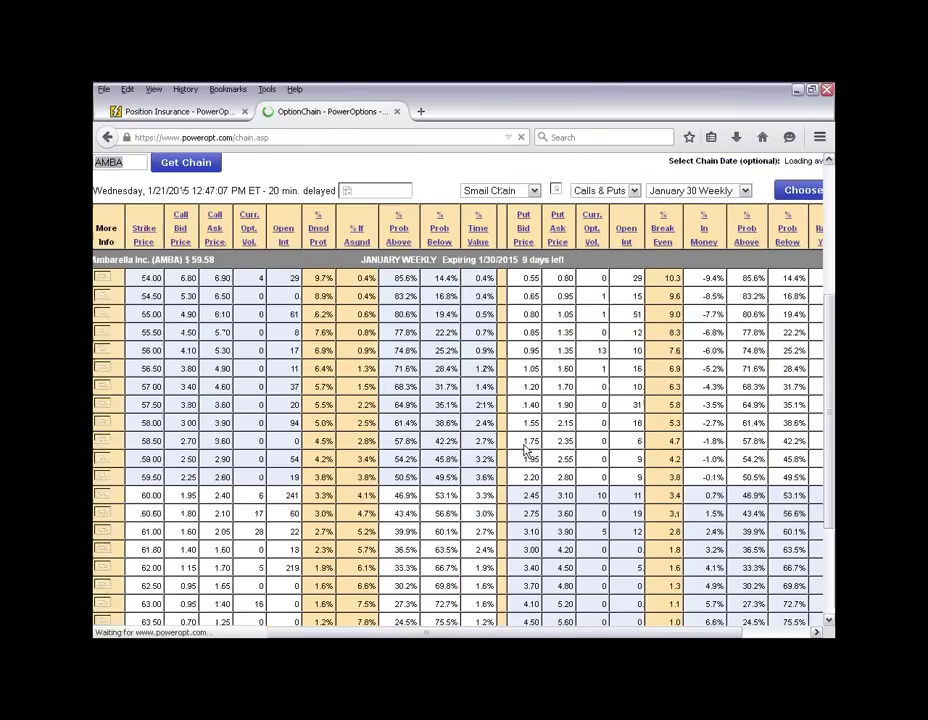
# - Examine the 59.50 and 59.00 strikes, checking the 59.00 call's bid, ask, downside protection, % if assigned and days left
pyautogui.scroll(-2, 525, 452)
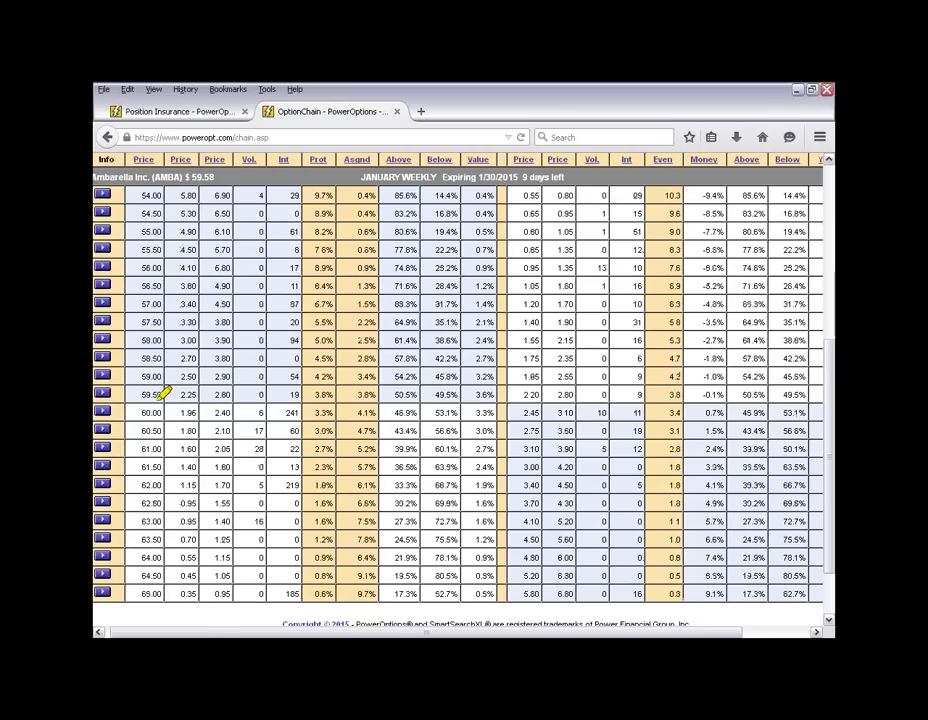
pyautogui.moveTo(130, 396); pyautogui.dragTo(168, 396)
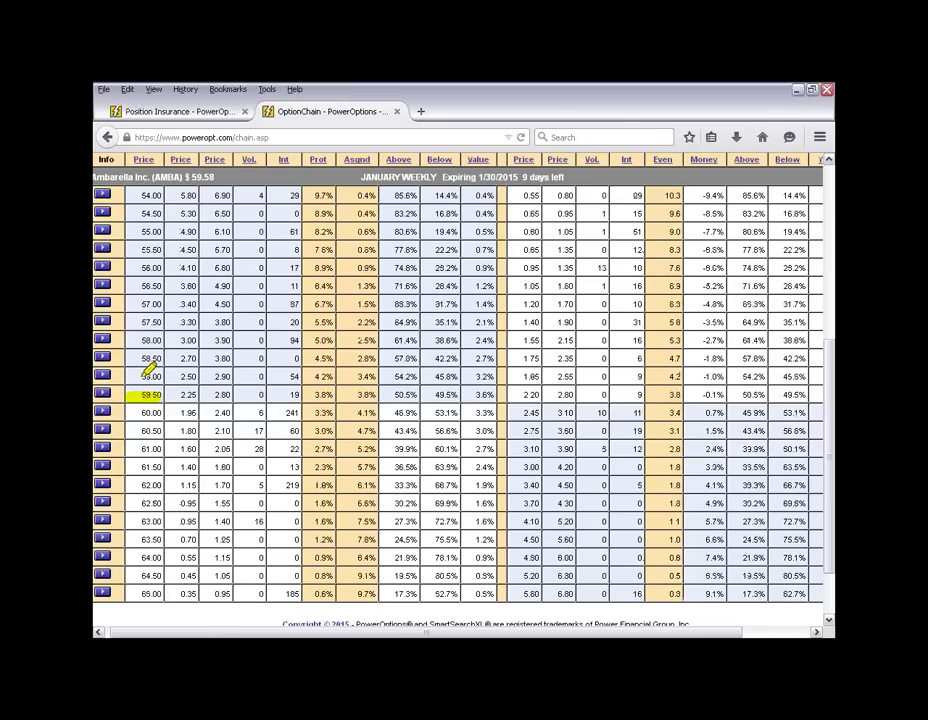
pyautogui.moveTo(132, 376); pyautogui.dragTo(163, 376)
pyautogui.moveTo(510, 177); pyautogui.dragTo(570, 177)
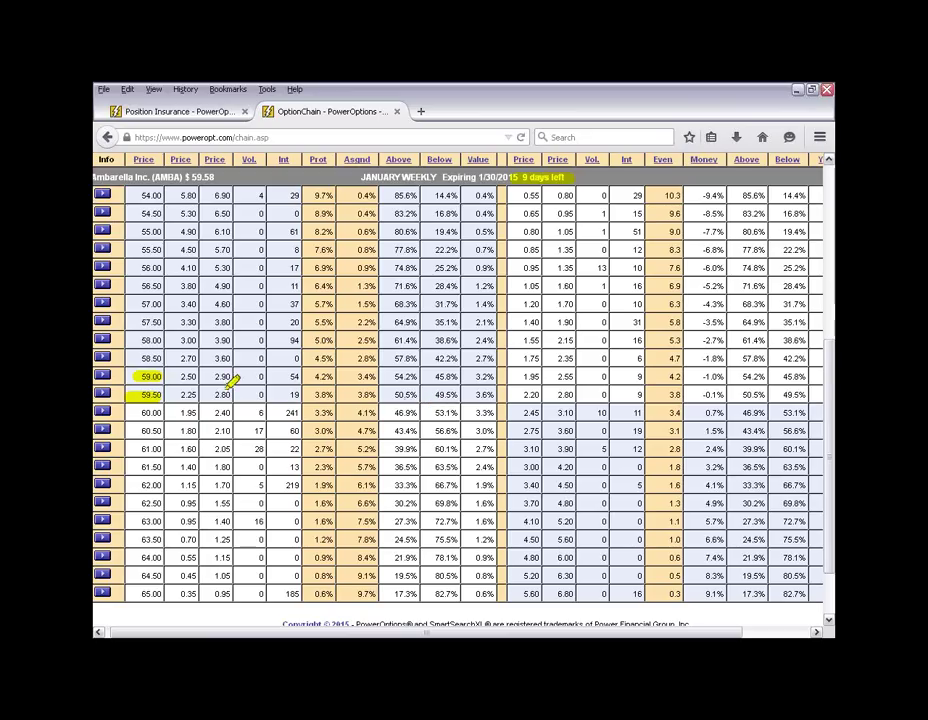
pyautogui.moveTo(174, 377); pyautogui.dragTo(226, 376)
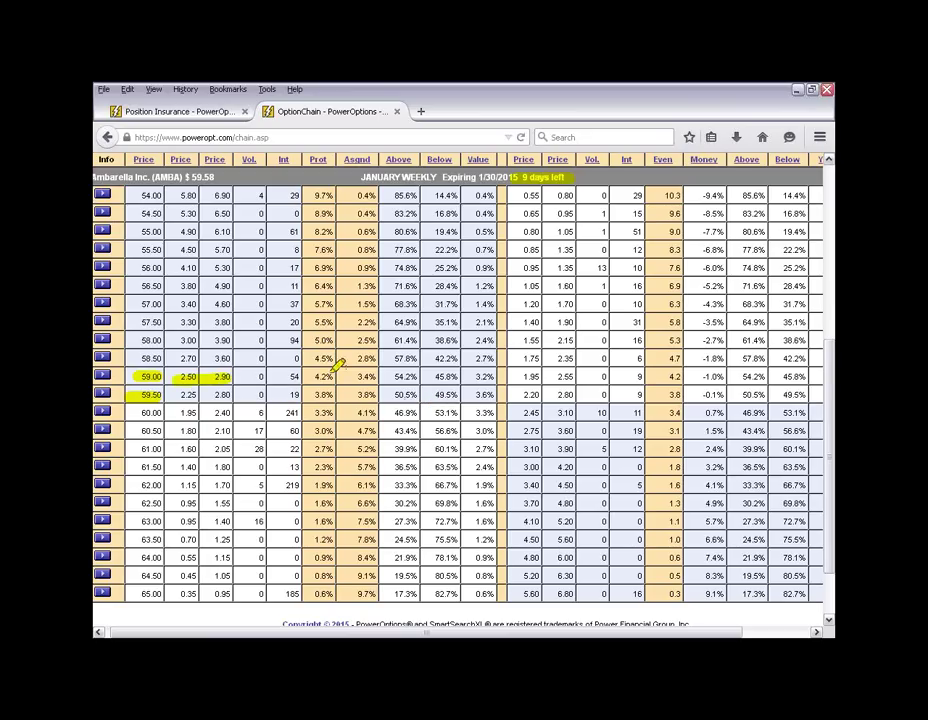
pyautogui.moveTo(313, 377); pyautogui.dragTo(378, 377)
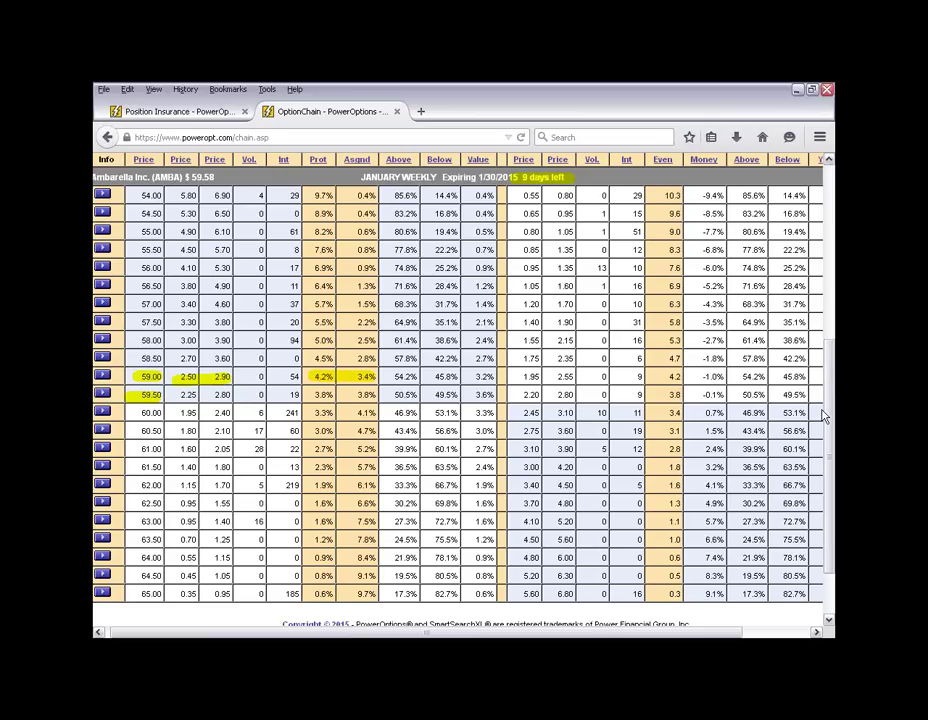
# - Compare the 59.00 call's downside protection, probability above and time value with the 57.00 put's prices, open interest and break even
pyautogui.moveTo(828, 417); pyautogui.dragTo(828, 390)
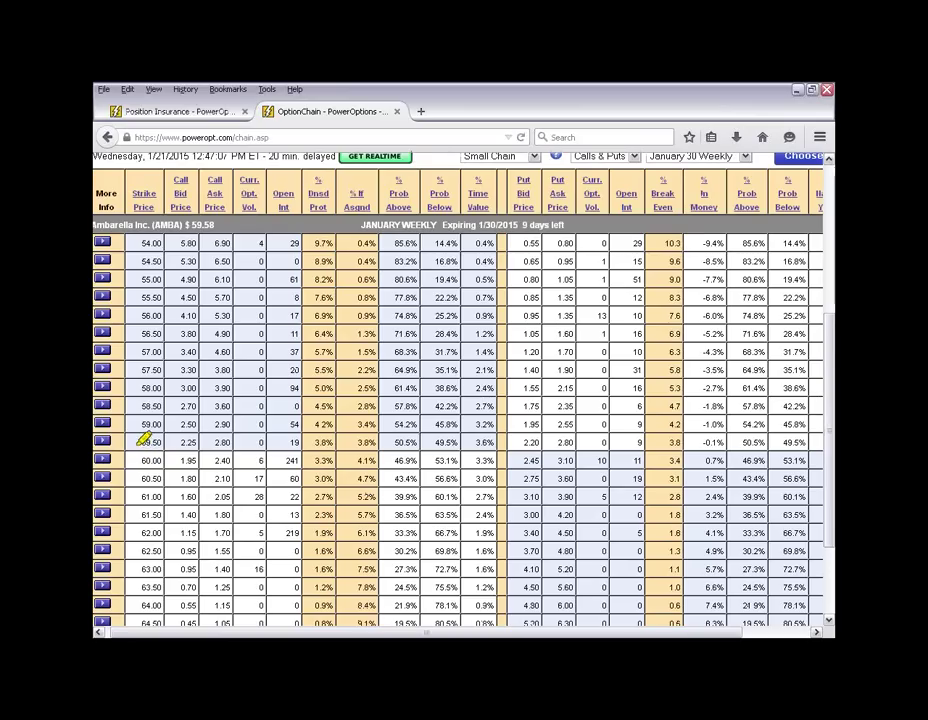
pyautogui.moveTo(130, 424); pyautogui.dragTo(416, 418)
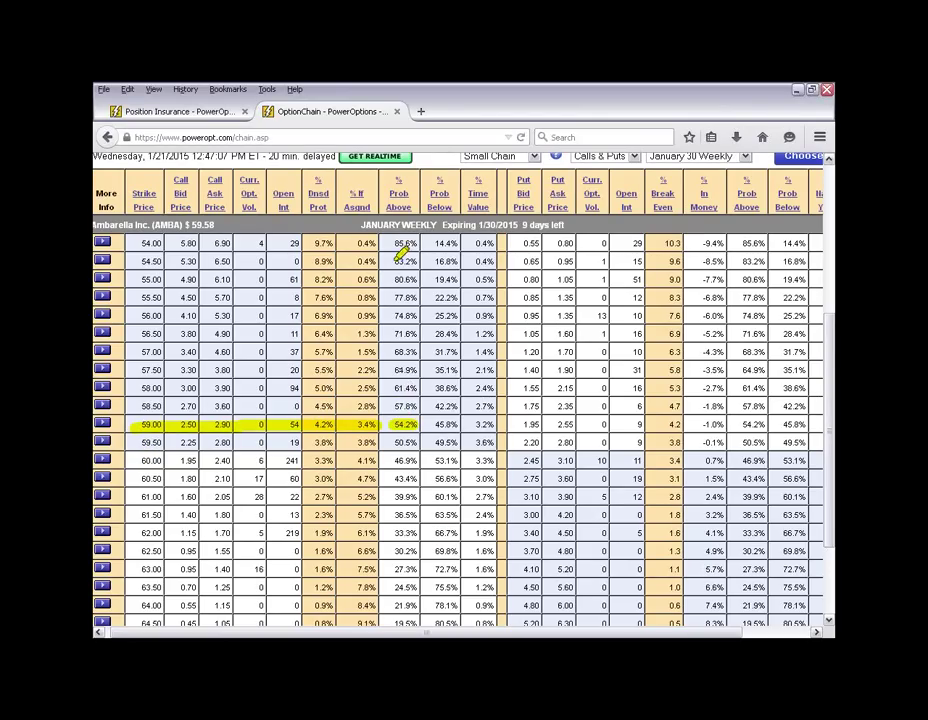
pyautogui.moveTo(474, 424); pyautogui.dragTo(510, 426)
pyautogui.moveTo(487, 424)
pyautogui.mouseDown()
pyautogui.moveTo(491, 348)
pyautogui.moveTo(577, 344)
pyautogui.mouseUp()
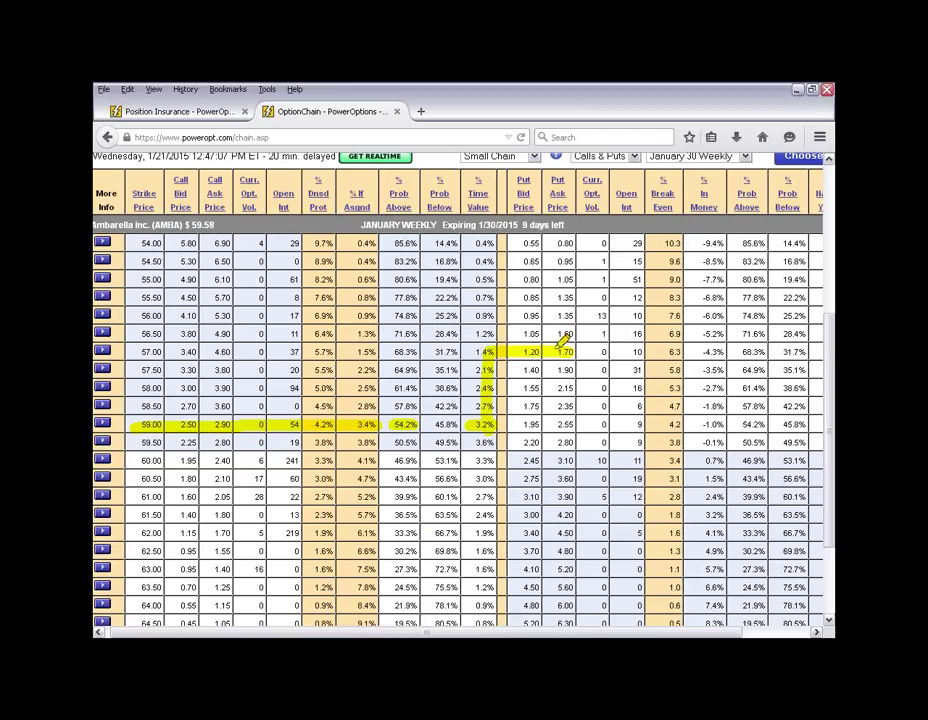
pyautogui.moveTo(598, 352); pyautogui.dragTo(646, 352)
pyautogui.moveTo(664, 352); pyautogui.dragTo(684, 351)
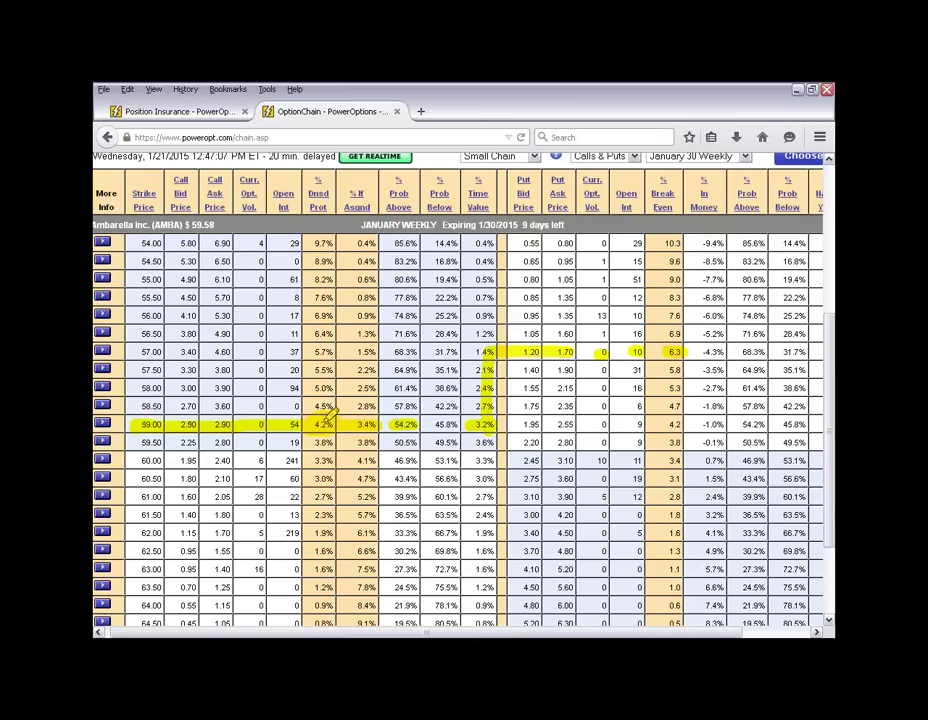
pyautogui.moveTo(330, 406)
pyautogui.mouseDown()
pyautogui.moveTo(333, 385)
pyautogui.moveTo(505, 303)
pyautogui.moveTo(674, 330)
pyautogui.mouseUp()
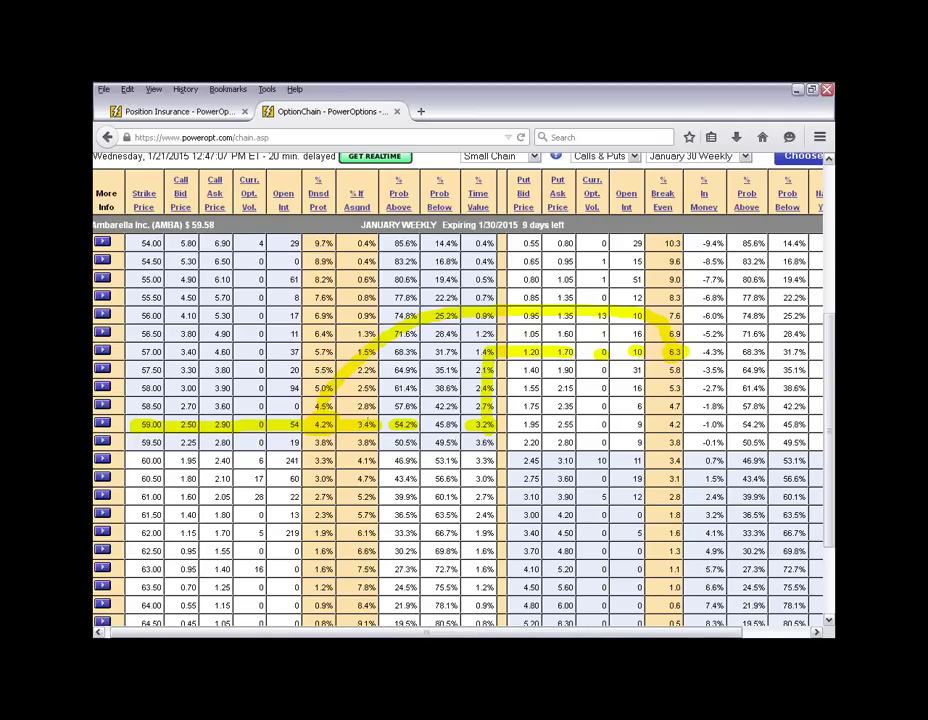
# - Examine the probability above and naked yield of the 57.00 put
pyautogui.moveTo(530, 633); pyautogui.dragTo(574, 636)
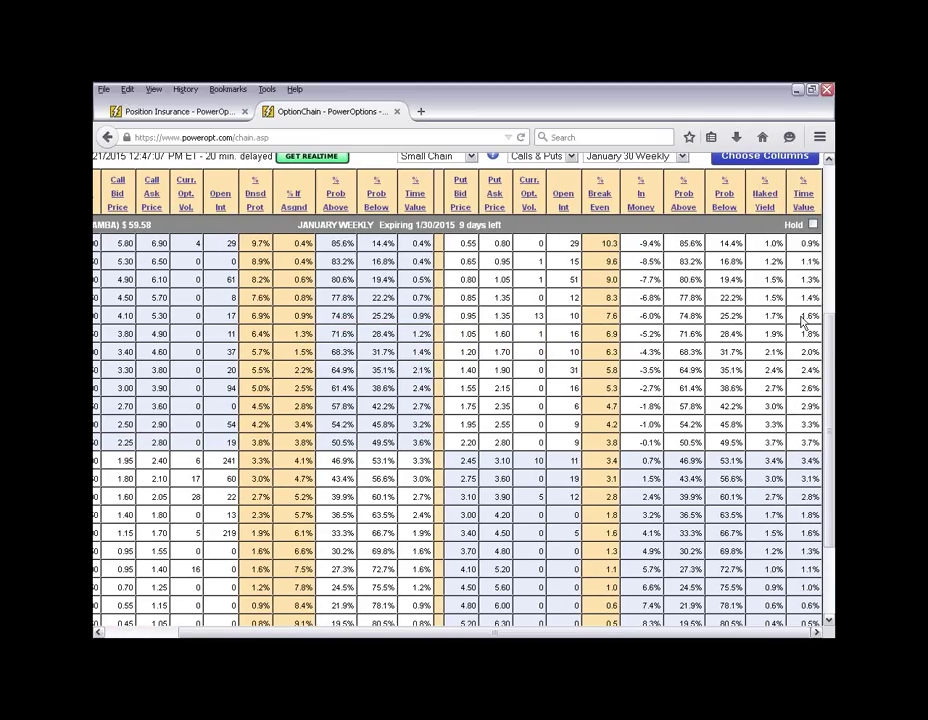
pyautogui.doubleClick(778, 351)
pyautogui.doubleClick(691, 352)
pyautogui.click(771, 352)
pyautogui.doubleClick(772, 352)
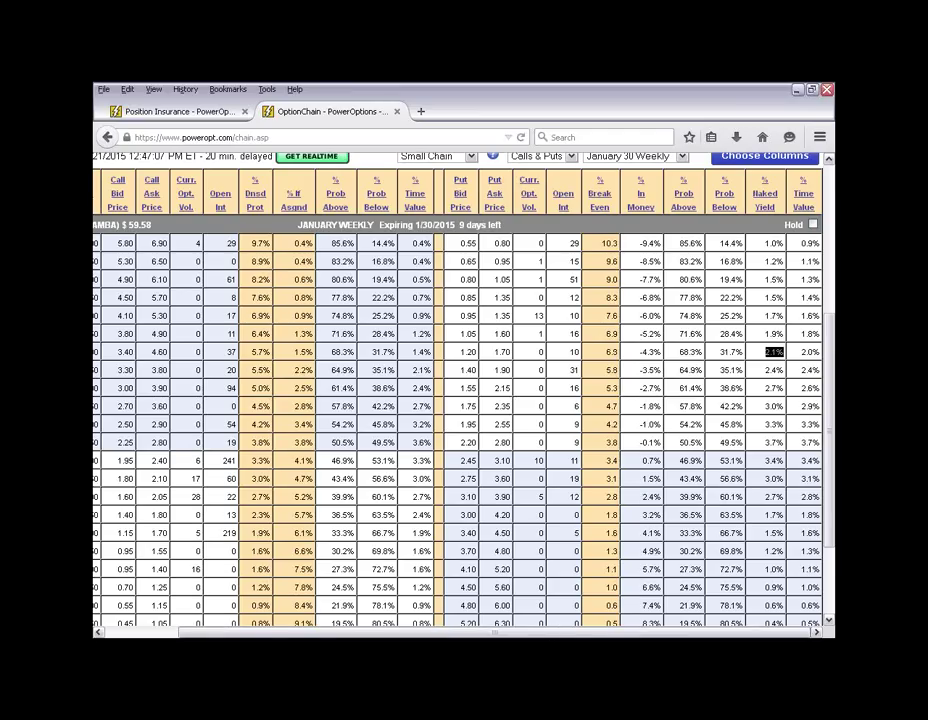
# - Examine the 57.00 call's bid, ask, downside protection and % if assigned
pyautogui.moveTo(516, 634); pyautogui.dragTo(201, 441)
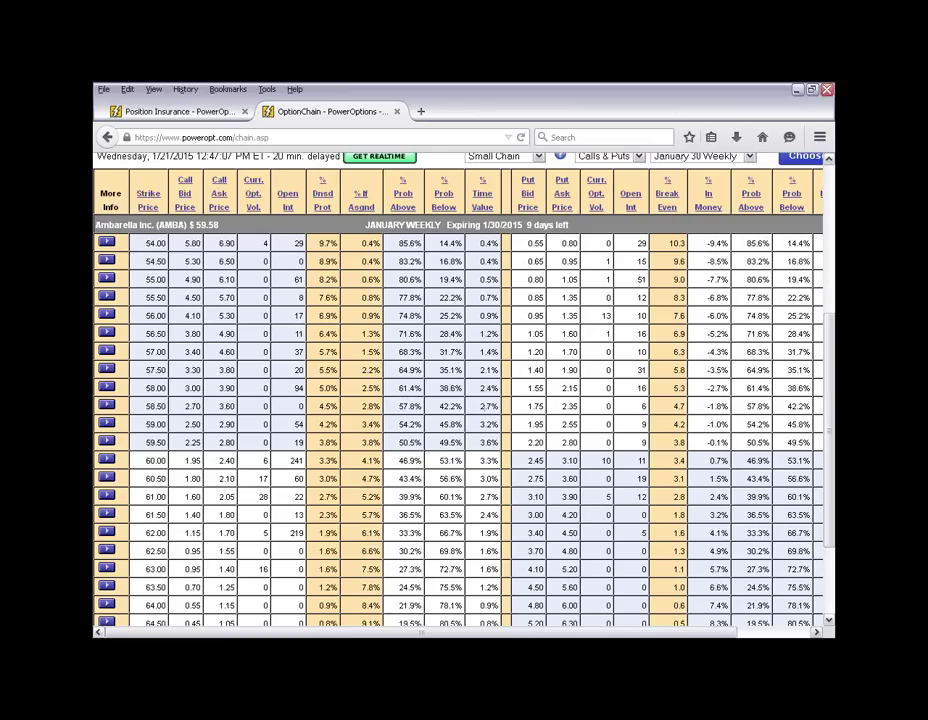
pyautogui.moveTo(130, 352); pyautogui.dragTo(250, 352)
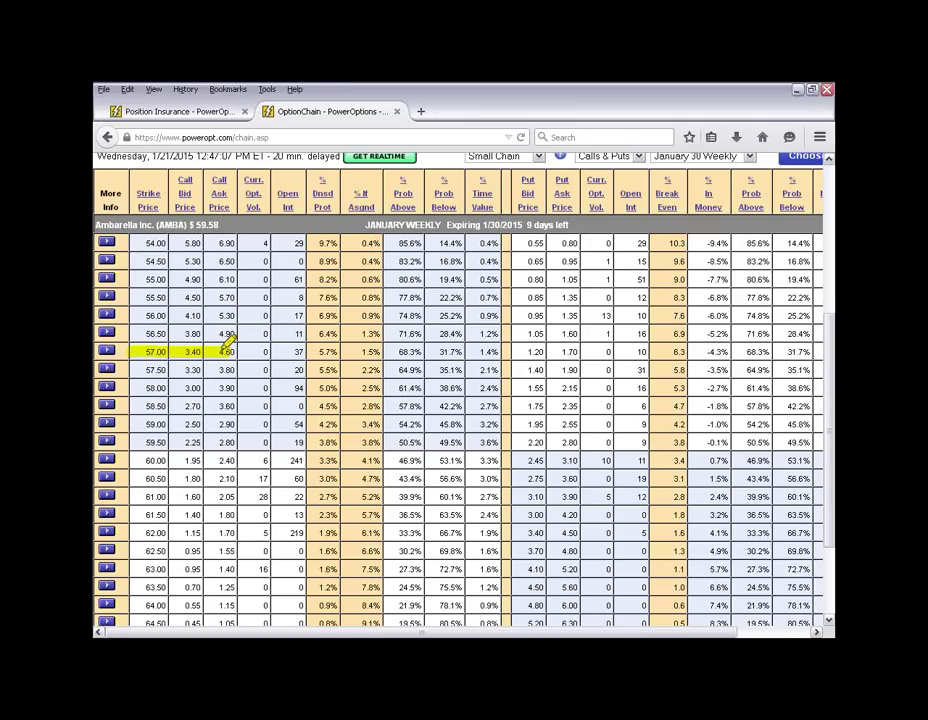
pyautogui.moveTo(318, 352); pyautogui.dragTo(380, 350)
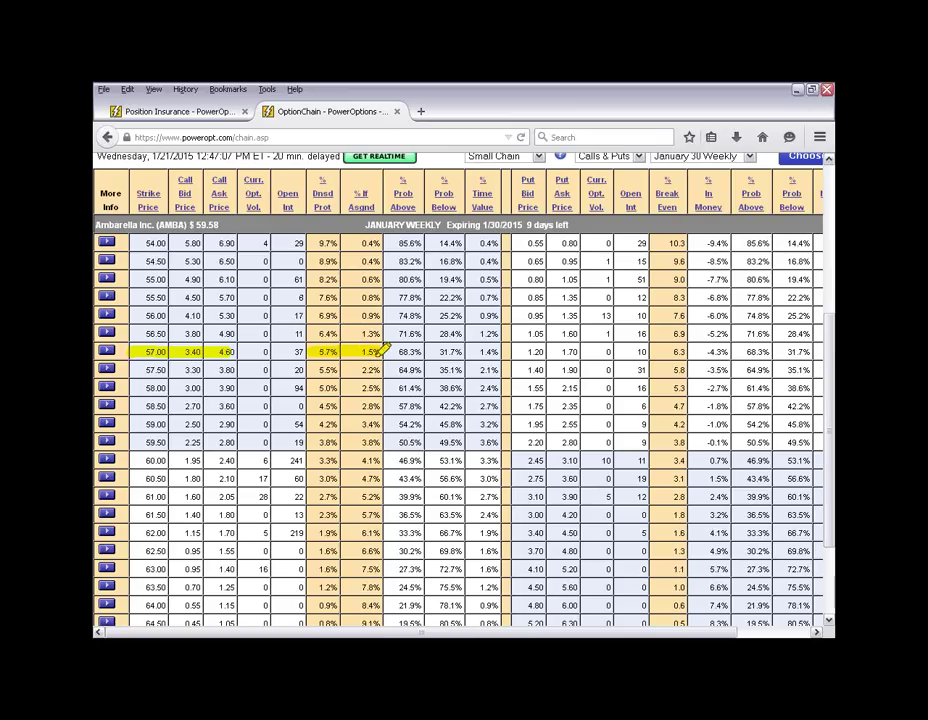
# - Compare the 57.00 call's probability above and time value with the 57.00 put's break even and time value
pyautogui.moveTo(378, 354); pyautogui.dragTo(418, 354)
pyautogui.moveTo(478, 352); pyautogui.dragTo(498, 352)
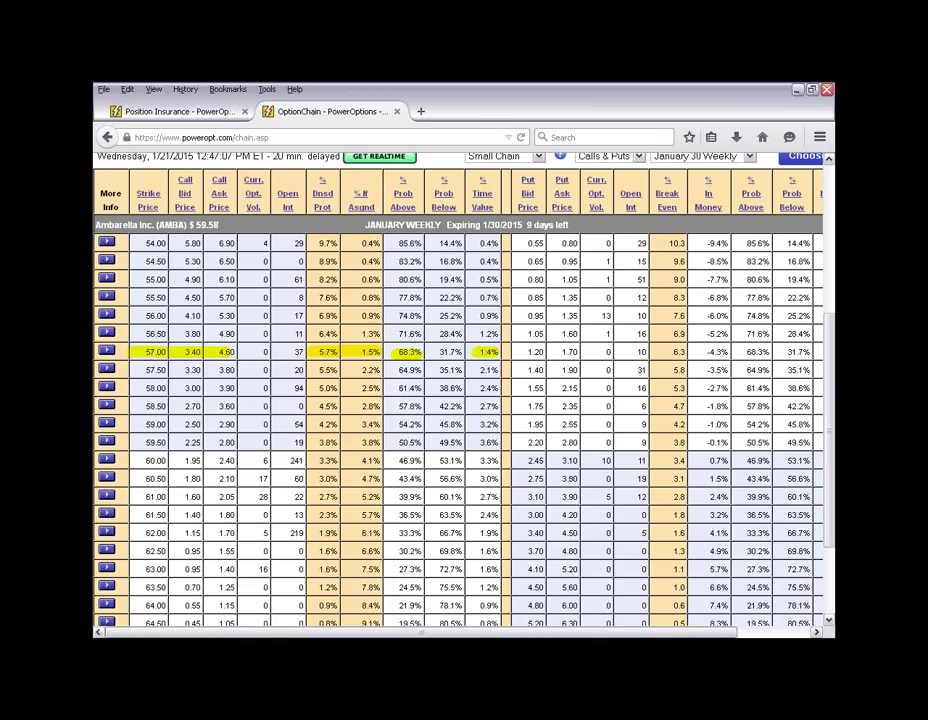
pyautogui.moveTo(488, 634); pyautogui.dragTo(563, 634)
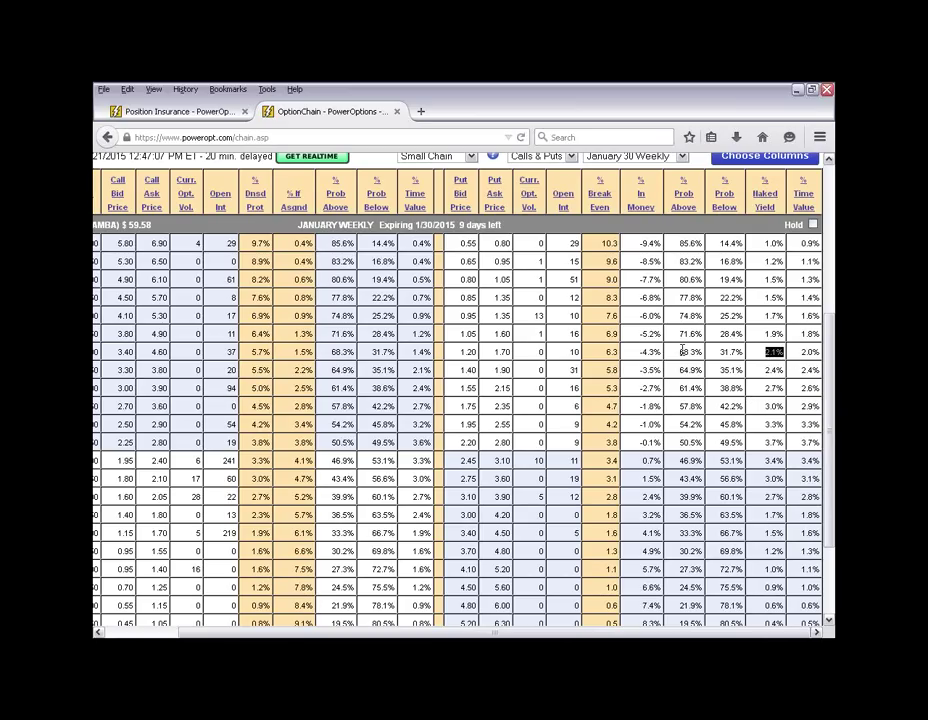
pyautogui.doubleClick(611, 352)
pyautogui.doubleClick(808, 352)
pyautogui.doubleClick(416, 352)
pyautogui.click(655, 490)
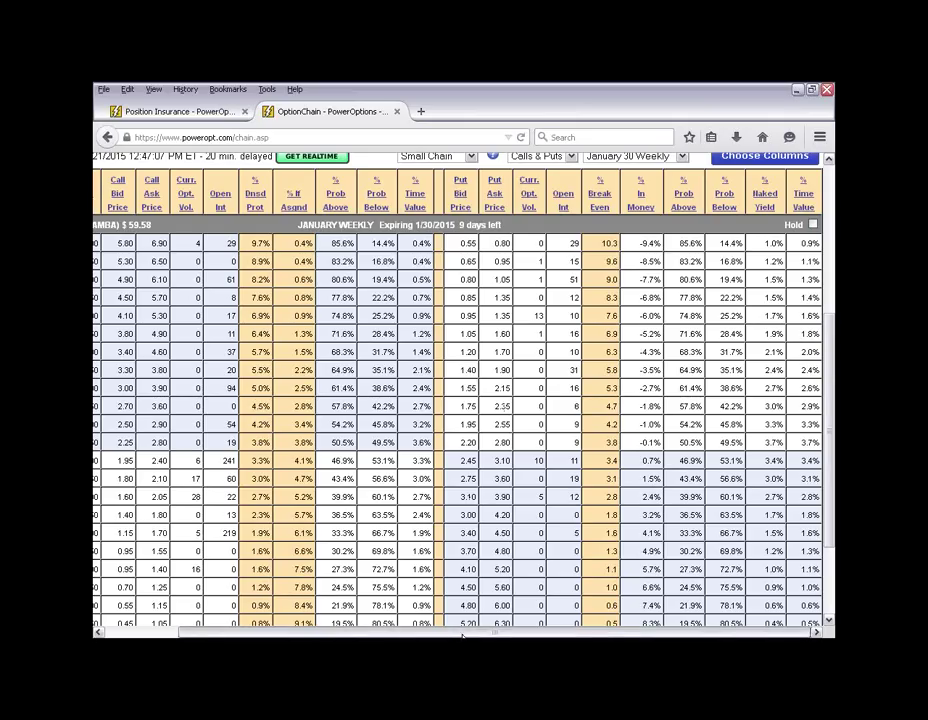
# - Open the custom spread builder for AMBA and add a buy line for 100 shares of the stock
pyautogui.hscroll(-3, 118, 393)
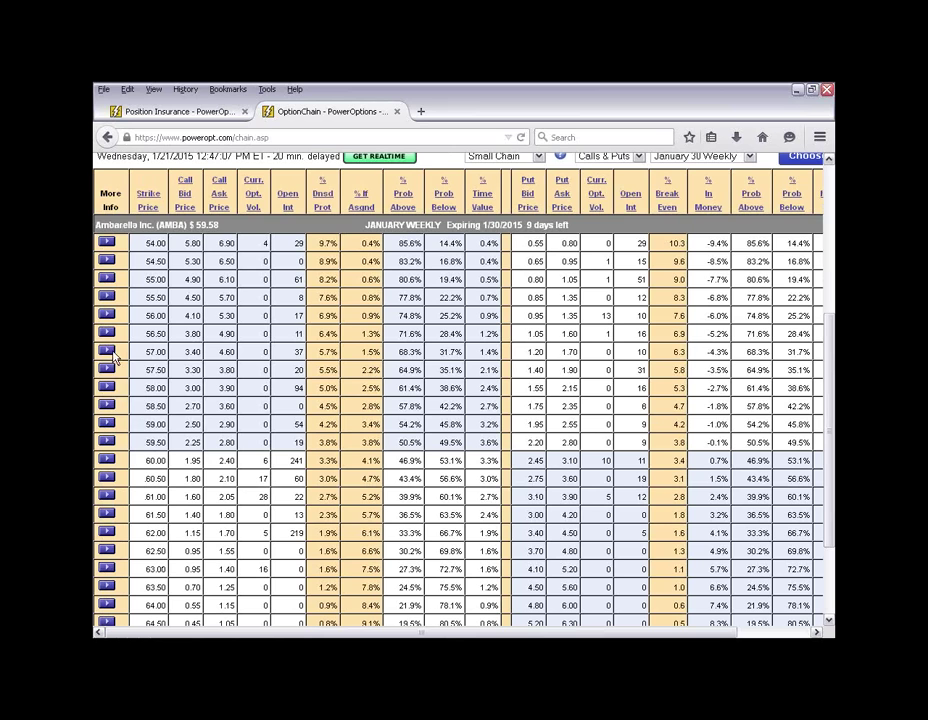
pyautogui.click(107, 352)
pyautogui.scroll(5, 263, 350)
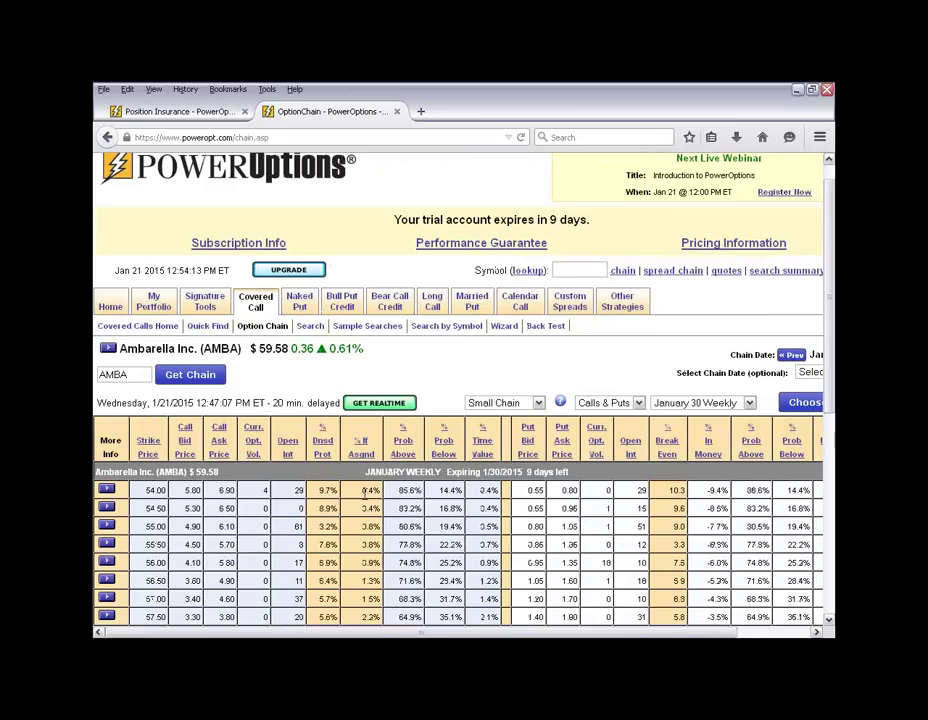
pyautogui.click(567, 305)
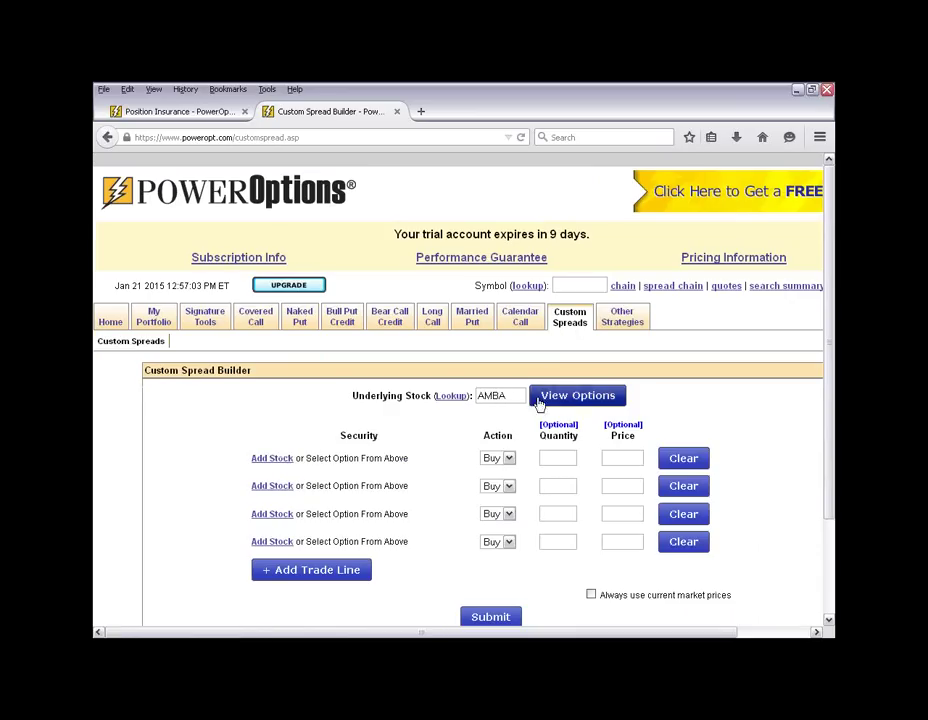
pyautogui.click(272, 458)
pyautogui.click(564, 459)
pyautogui.write('100')
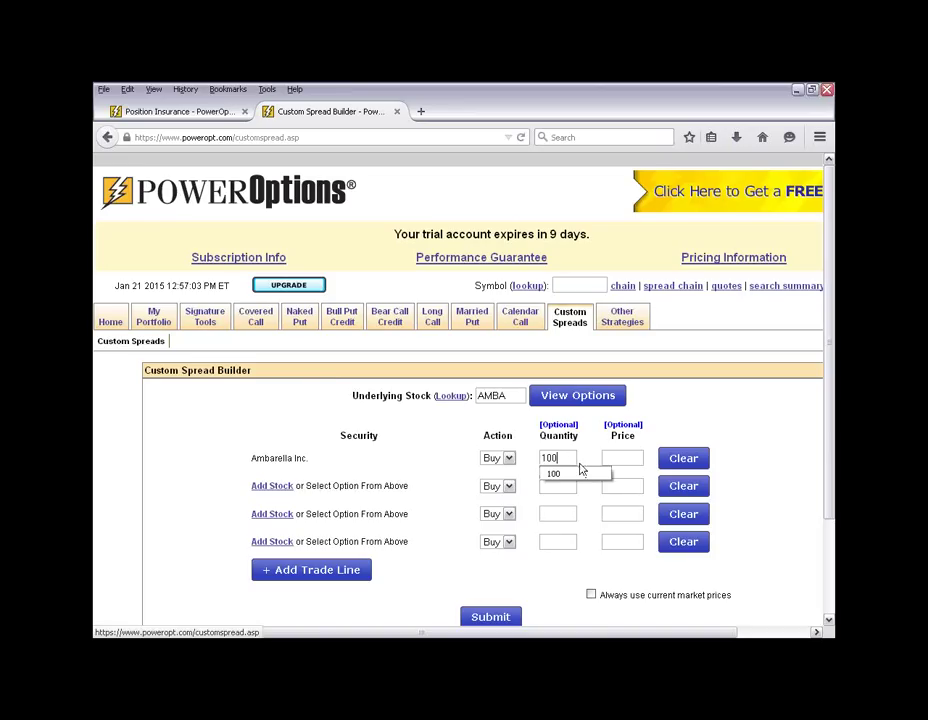
# - List the AMBA options for the January 30 2015 weekly expiration and add the 57.00 call to the spread
pyautogui.click(612, 396)
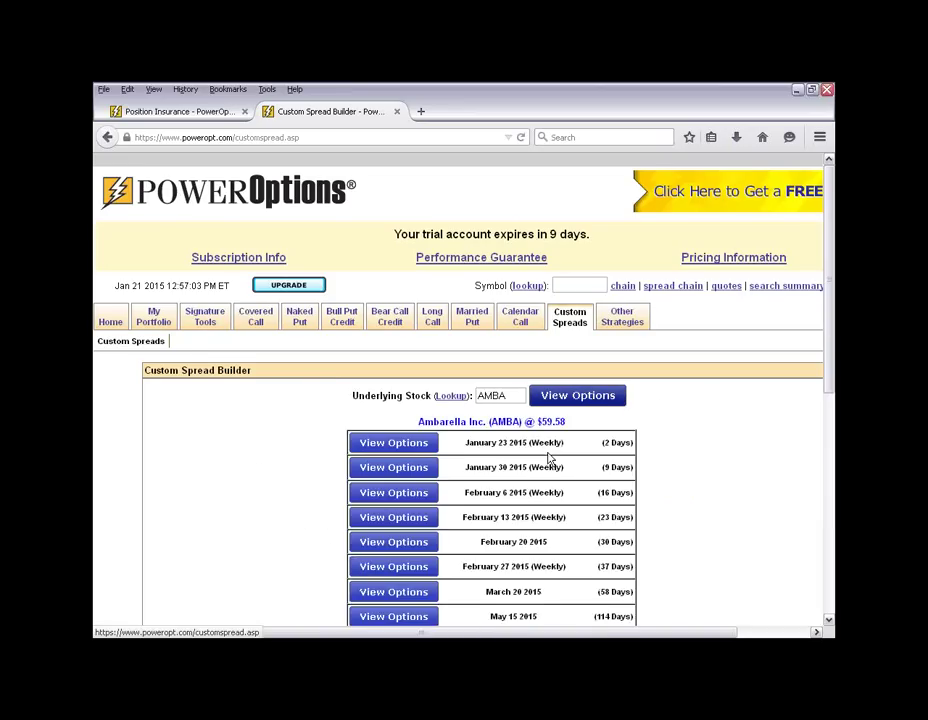
pyautogui.scroll(-1, 548, 460)
pyautogui.scroll(-1, 548, 460)
pyautogui.click(396, 303)
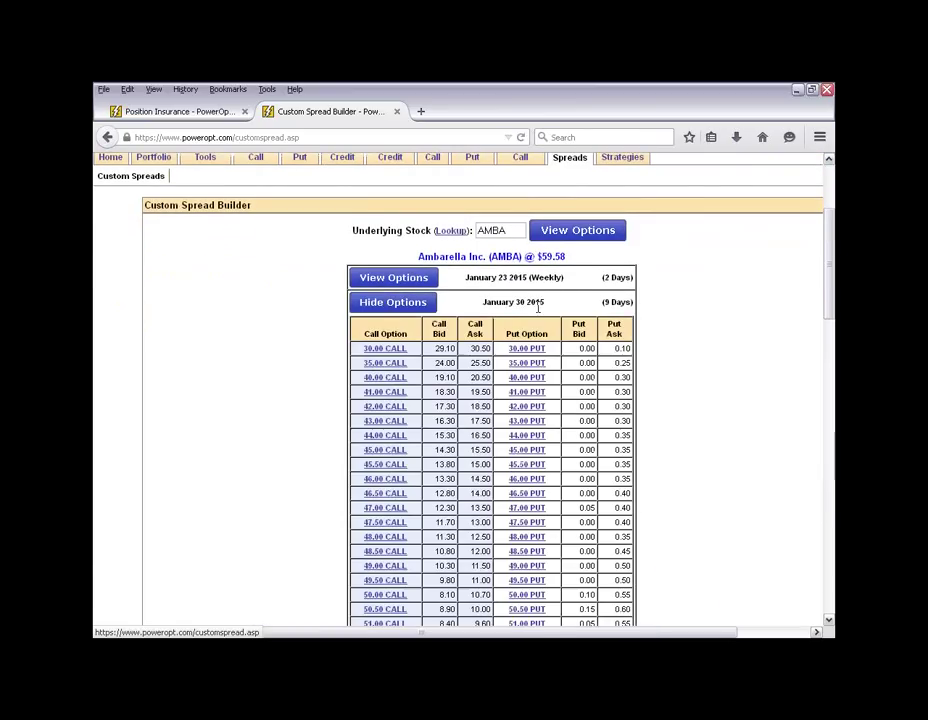
pyautogui.scroll(-4, 520, 378)
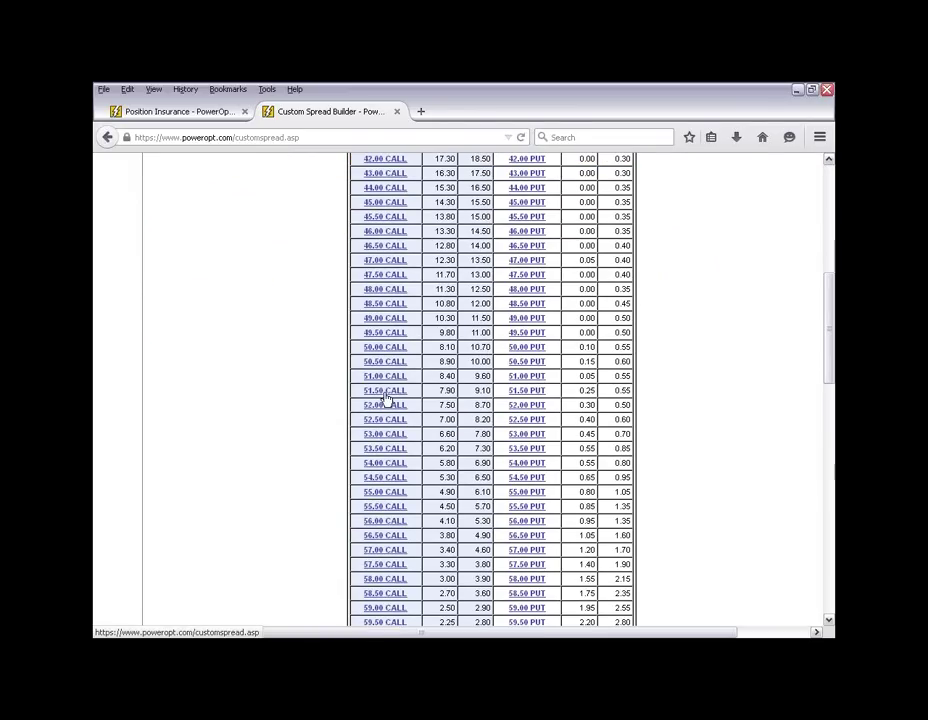
pyautogui.click(385, 550)
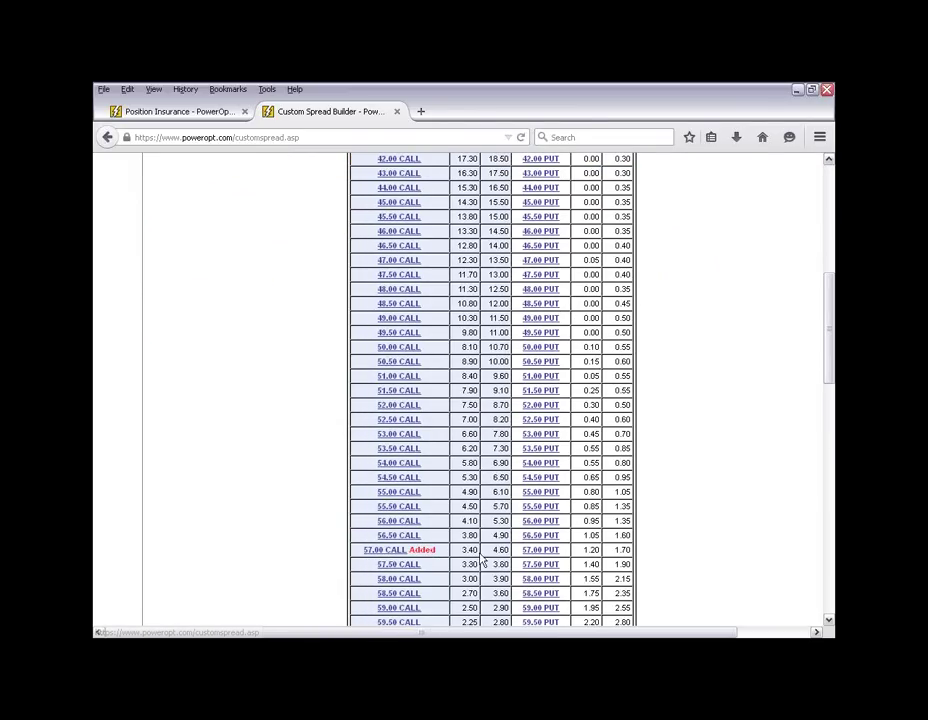
# - Set the 57.00 call line to sell 1 contract at 3.90 and submit the spread for analysis
pyautogui.scroll(-15, 577, 552)
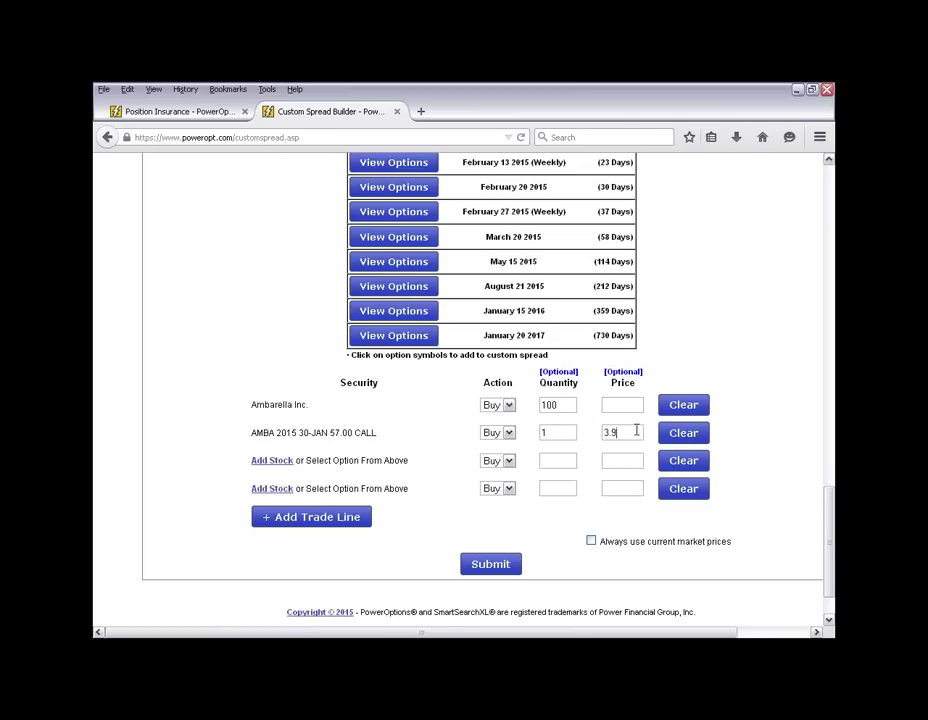
pyautogui.moveTo(311, 433); pyautogui.dragTo(425, 437)
pyautogui.click(508, 433)
pyautogui.click(494, 458)
pyautogui.click(507, 564)
# - Examine the covered call's spread analysis, checking the break even, the profit/loss chart and the max profit
pyautogui.scroll(-3, 766, 489)
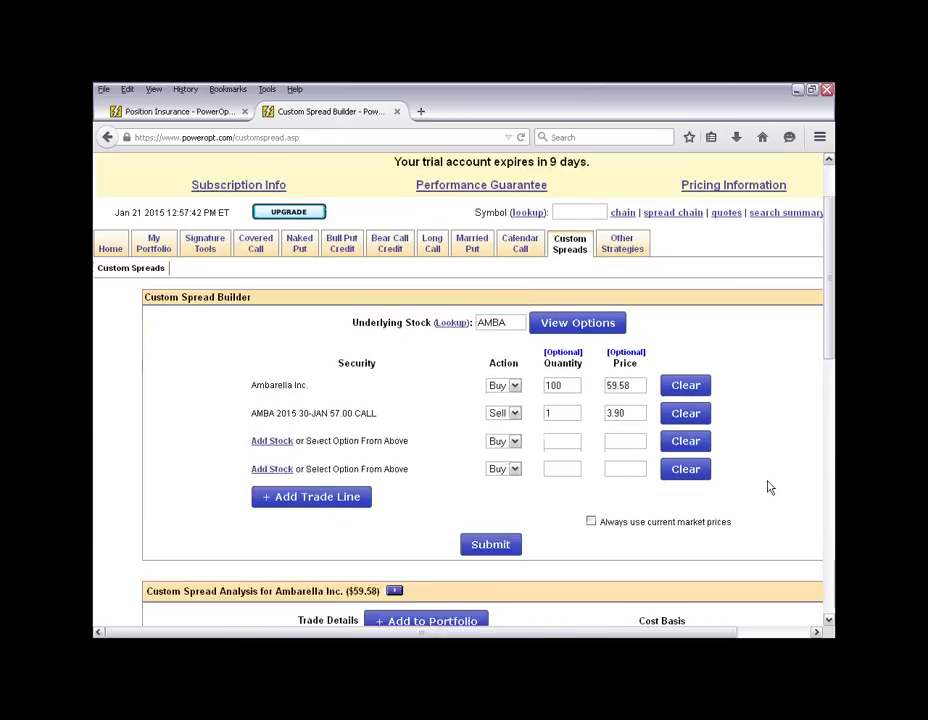
pyautogui.scroll(-5, 679, 501)
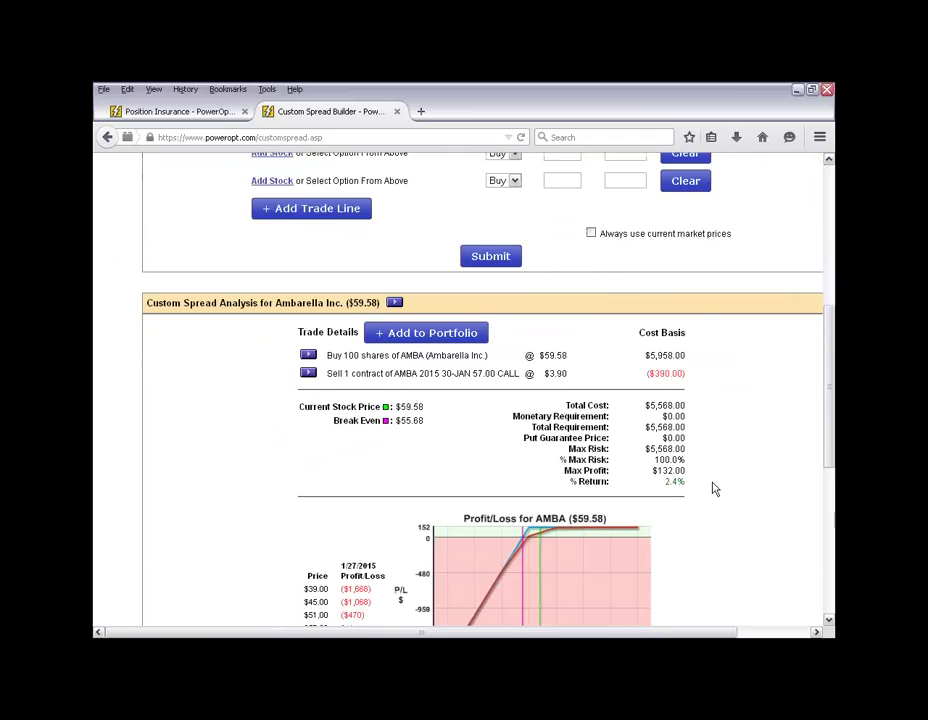
pyautogui.scroll(-2, 750, 490)
pyautogui.moveTo(540, 452)
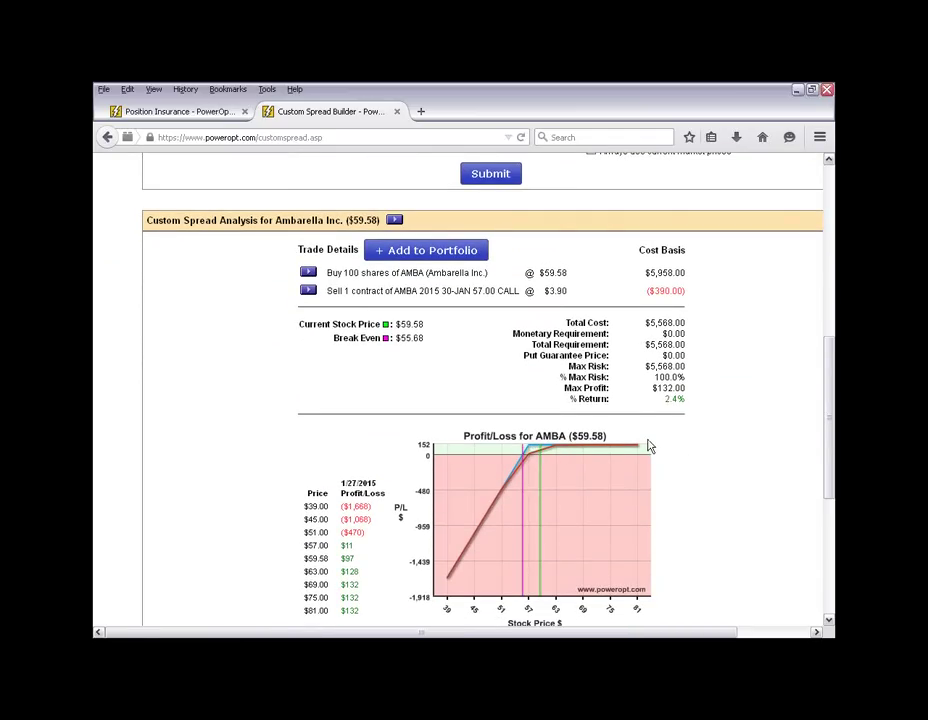
pyautogui.moveTo(397, 342); pyautogui.dragTo(435, 346)
pyautogui.click(536, 458)
pyautogui.moveTo(651, 388); pyautogui.dragTo(707, 392)
# - Clear both trade lines and add the 57.00 put from the AMBA January 30 2015 weekly options
pyautogui.scroll(5, 708, 392)
pyautogui.click(685, 290)
pyautogui.click(688, 268)
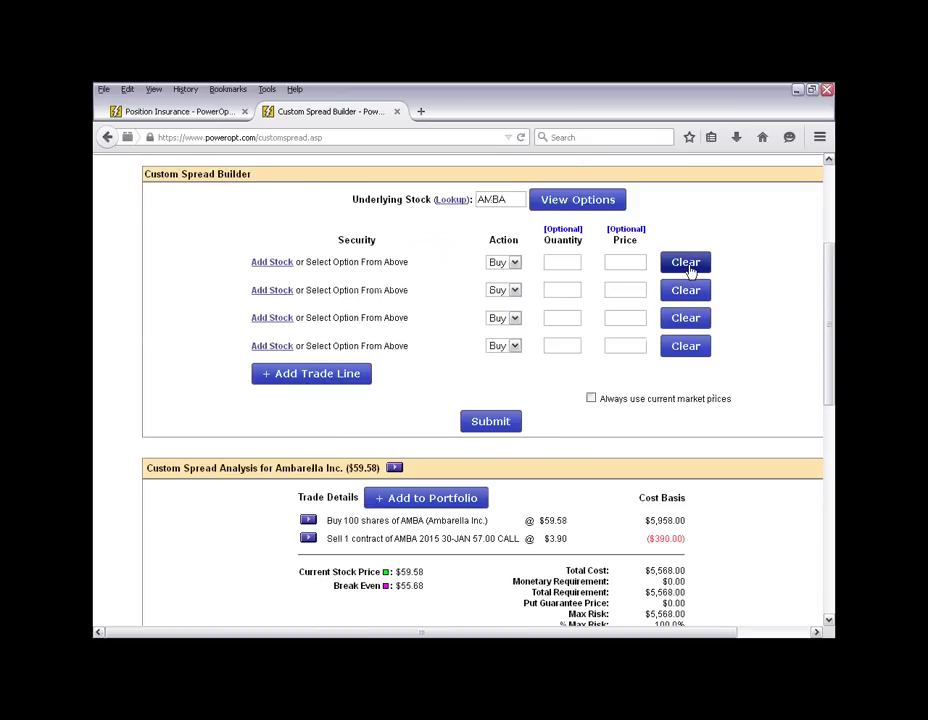
pyautogui.click(559, 203)
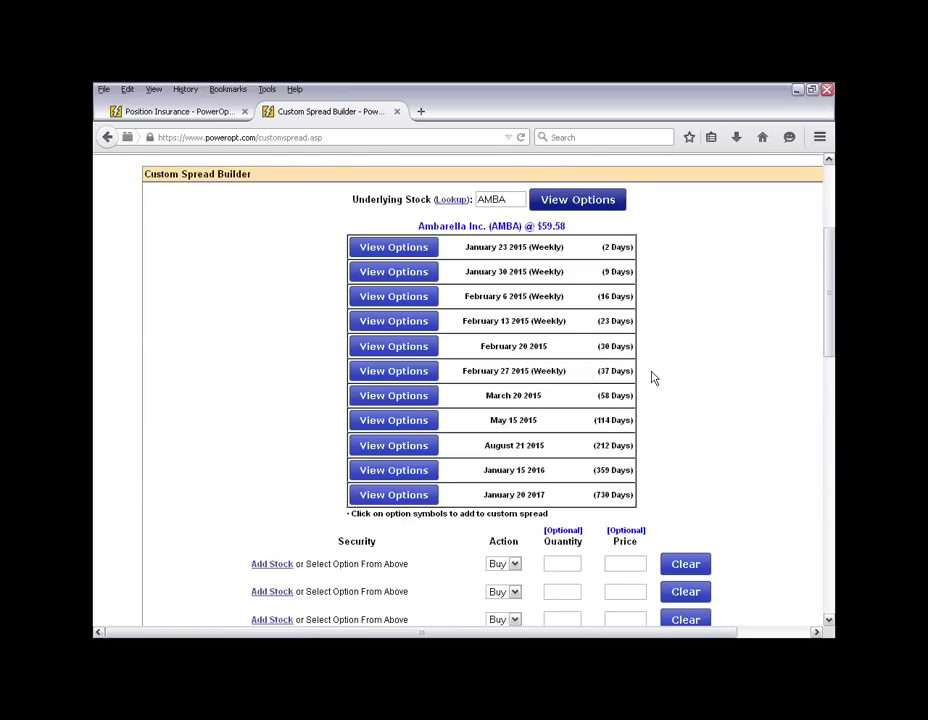
pyautogui.click(414, 276)
pyautogui.scroll(-8, 600, 360)
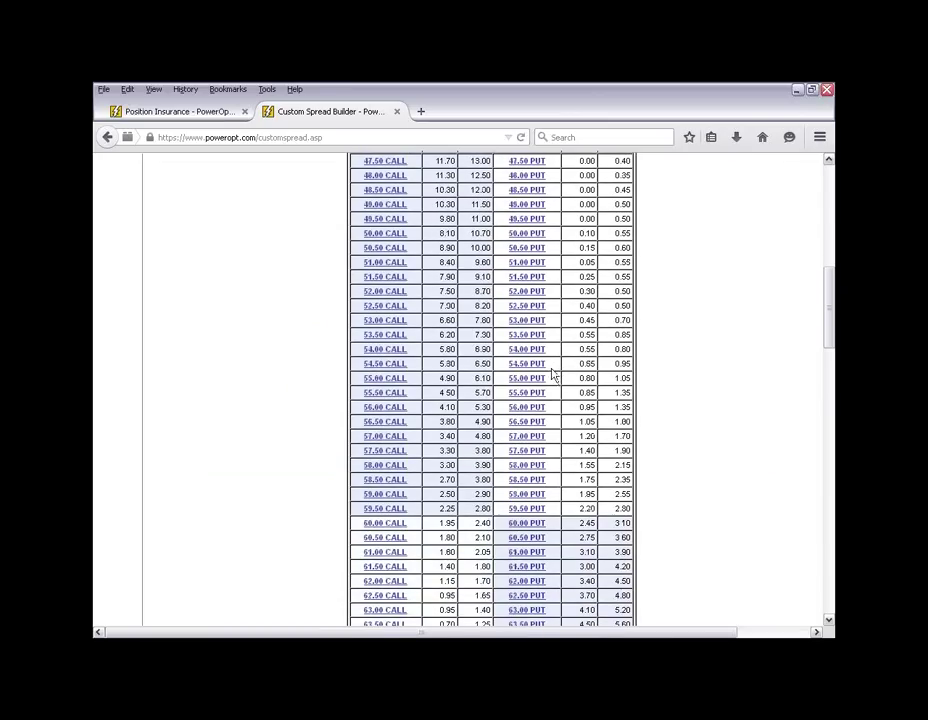
pyautogui.click(530, 437)
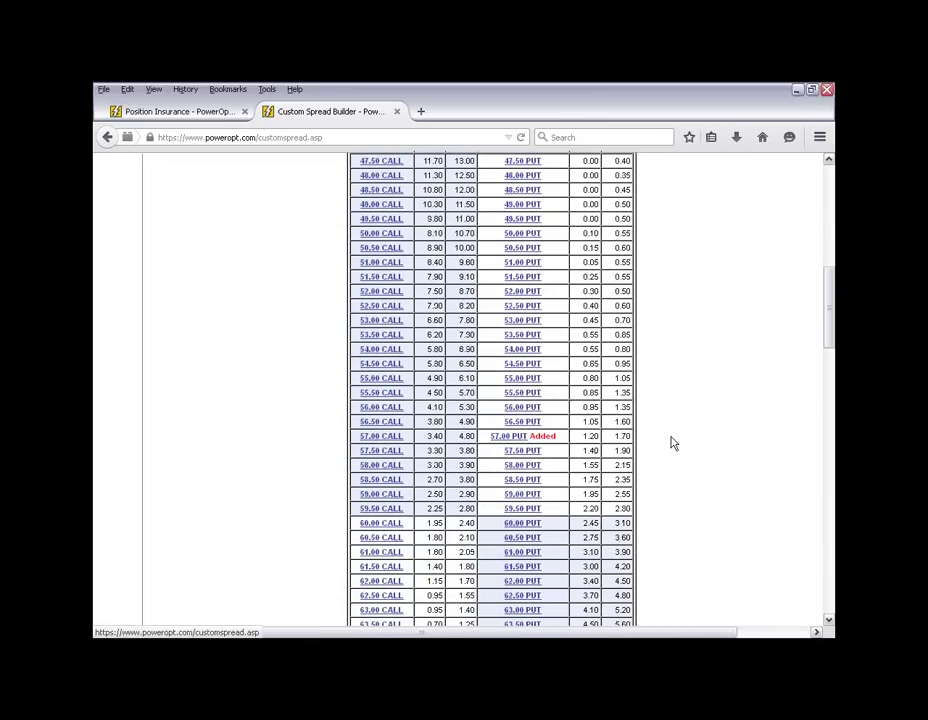
# - Set the 57.00 put line to sell 1 contract at 1.45 and submit the spread for analysis
pyautogui.scroll(-15, 670, 443)
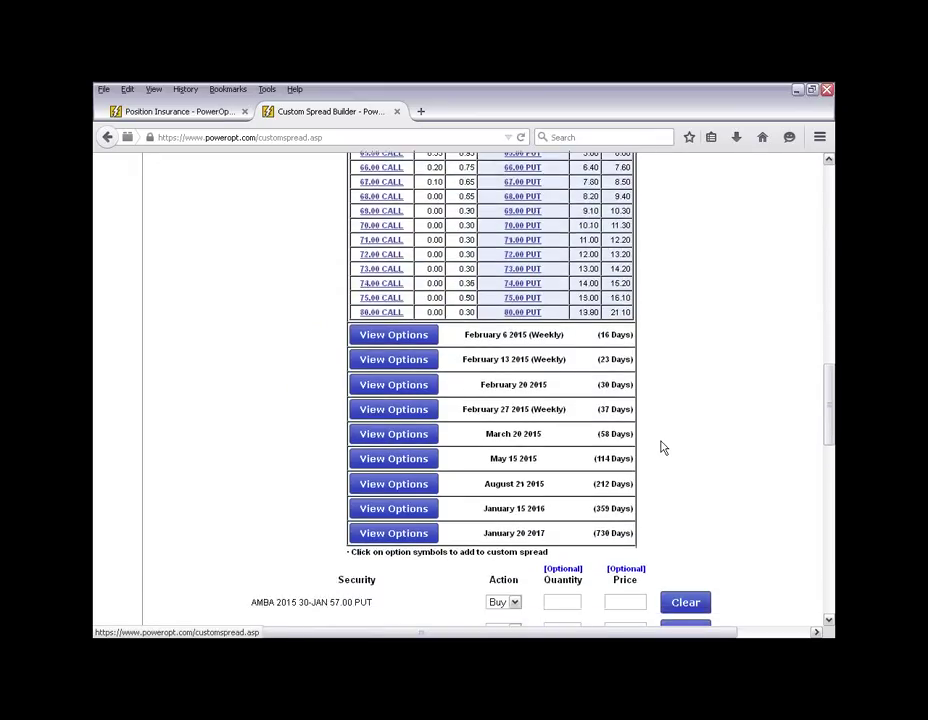
pyautogui.click(513, 374)
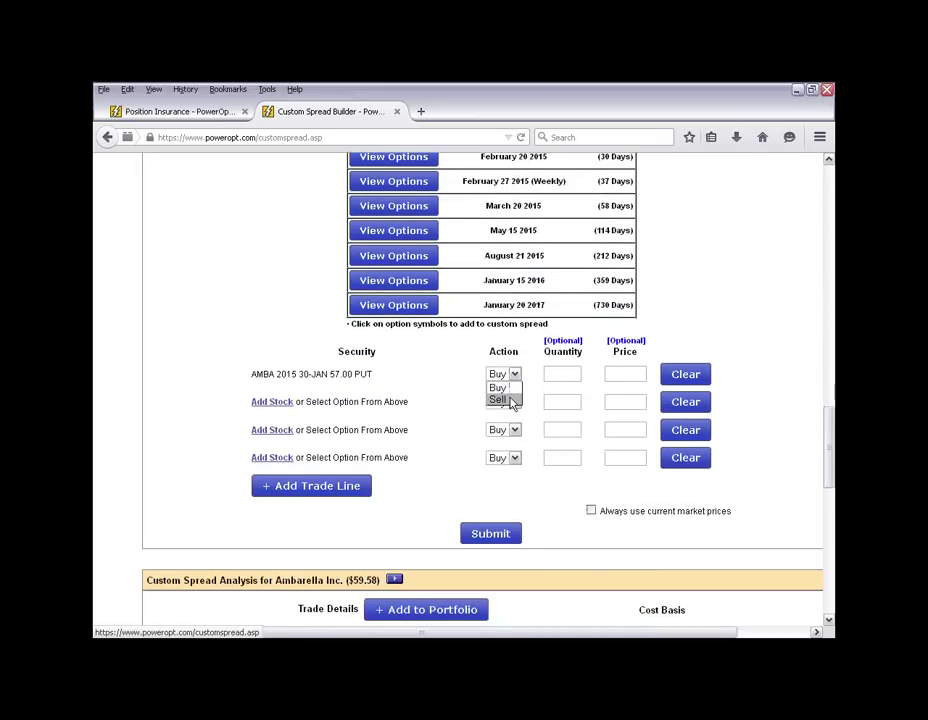
pyautogui.click(500, 399)
pyautogui.write('1')
pyautogui.click(612, 374)
pyautogui.write('0')
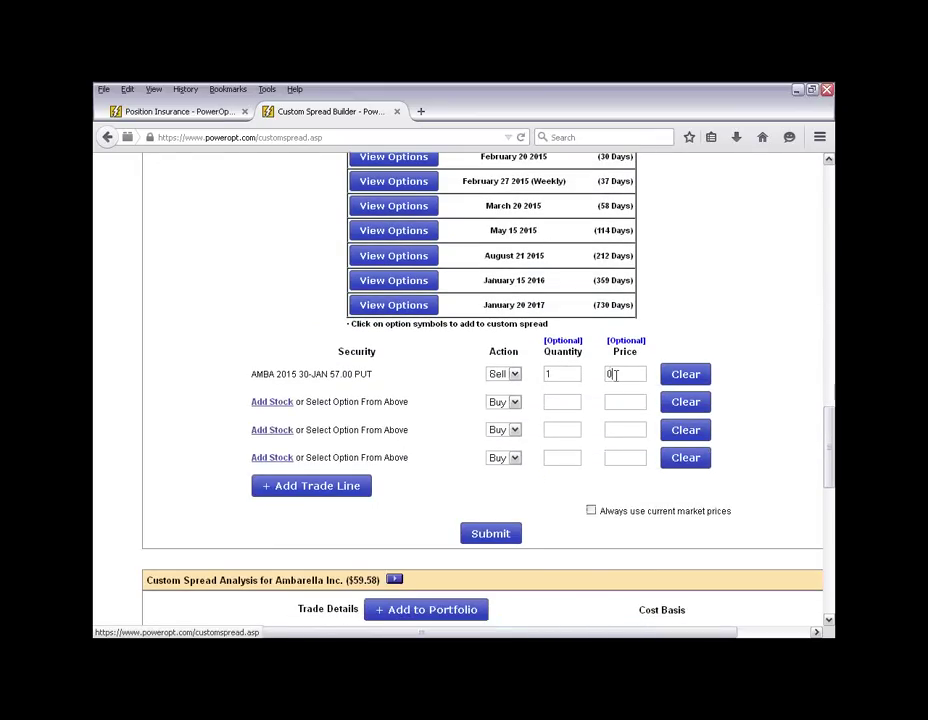
pyautogui.write('1.45')
pyautogui.click(495, 535)
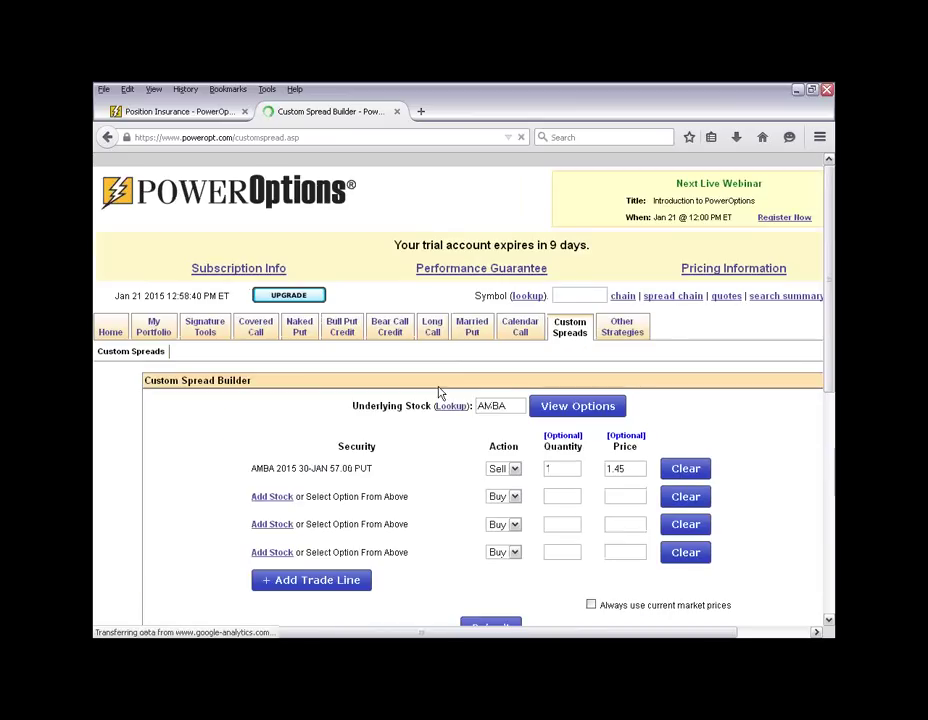
# - Examine the naked put's spread analysis, checking the max profit, % return and break even
pyautogui.scroll(-5, 437, 394)
pyautogui.scroll(-1, 437, 394)
pyautogui.doubleClick(662, 481)
pyautogui.scroll(-1, 698, 489)
pyautogui.scroll(-1, 698, 489)
pyautogui.doubleClick(666, 411)
pyautogui.doubleClick(417, 361)
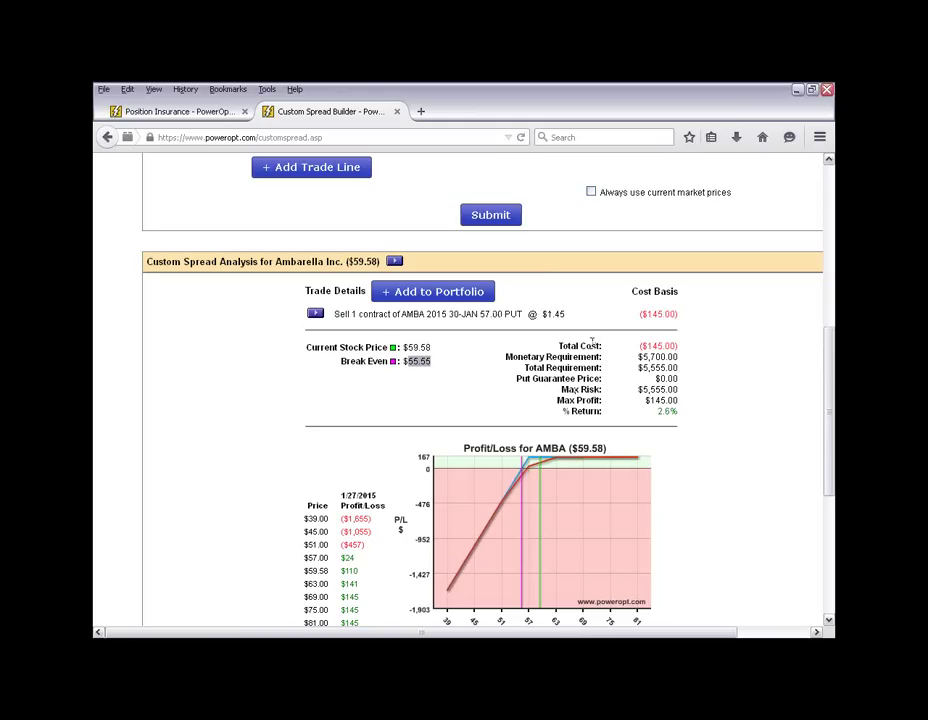
# - Go back to the covered call search results and look over the tools offered for the Ambarella 60.0 call
pyautogui.scroll(5, 694, 460)
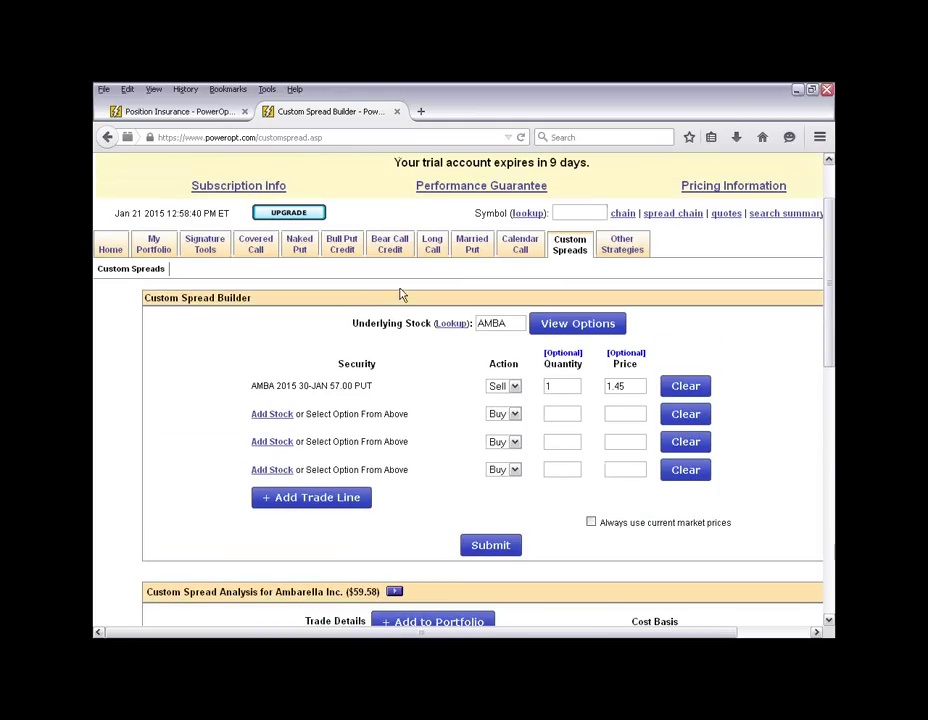
pyautogui.moveTo(268, 252)
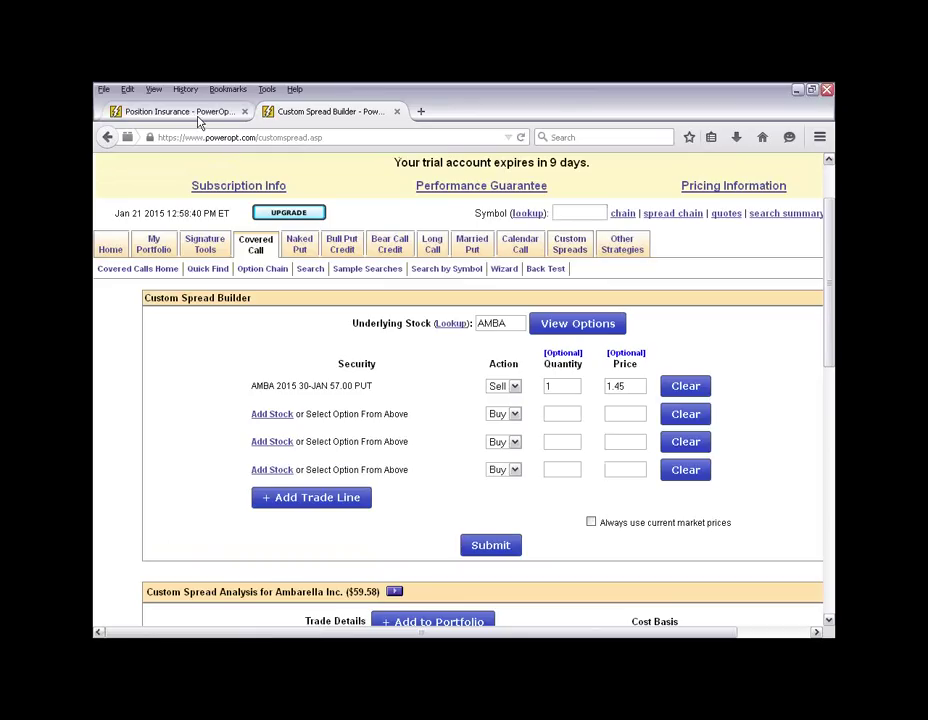
pyautogui.click(299, 271)
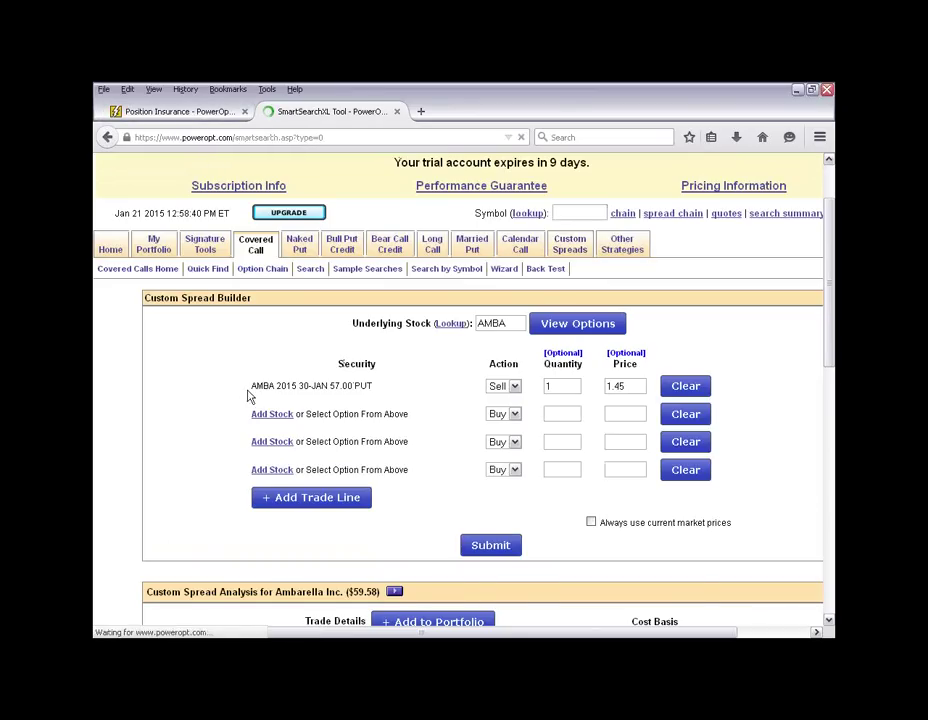
pyautogui.scroll(-3, 253, 392)
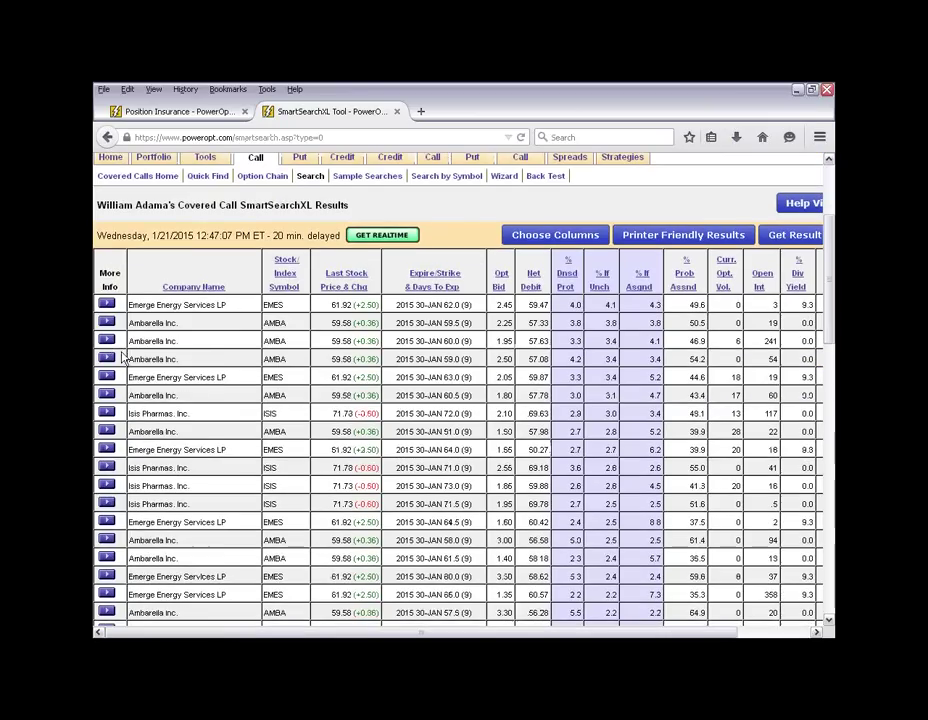
pyautogui.click(106, 340)
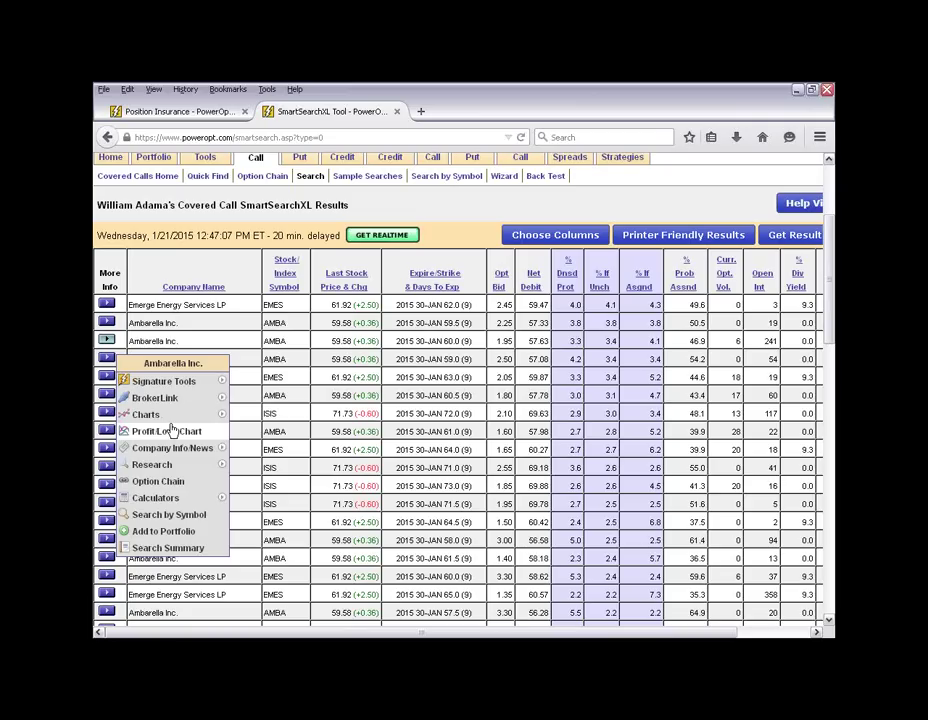
pyautogui.click(311, 358)
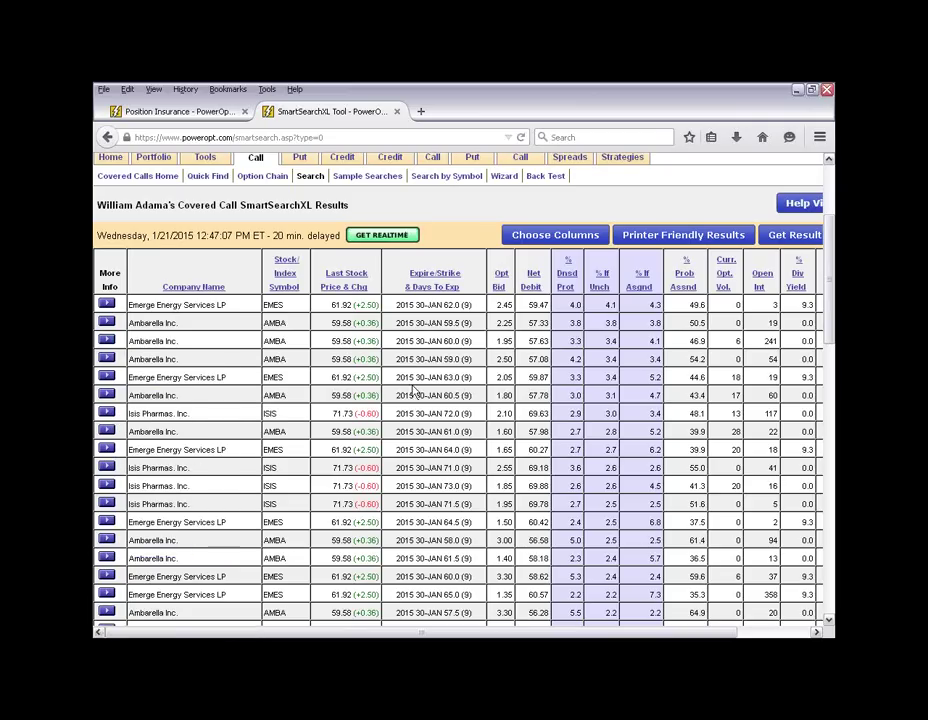
# - Open the naked put search and review the Weekly Naked Put Search results and filters
pyautogui.scroll(2, 240, 253)
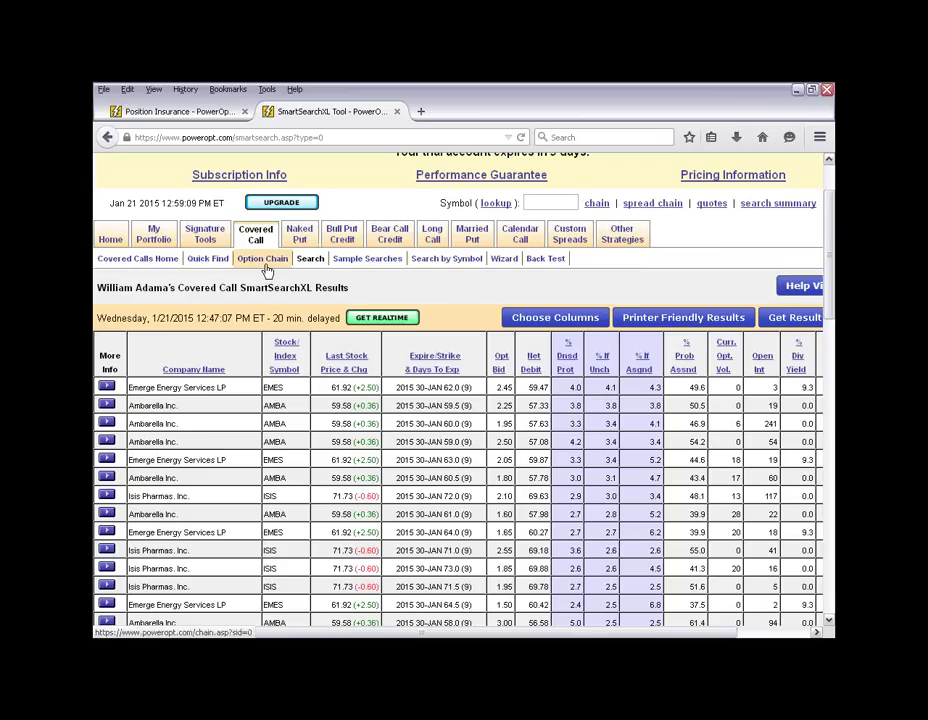
pyautogui.moveTo(300, 236)
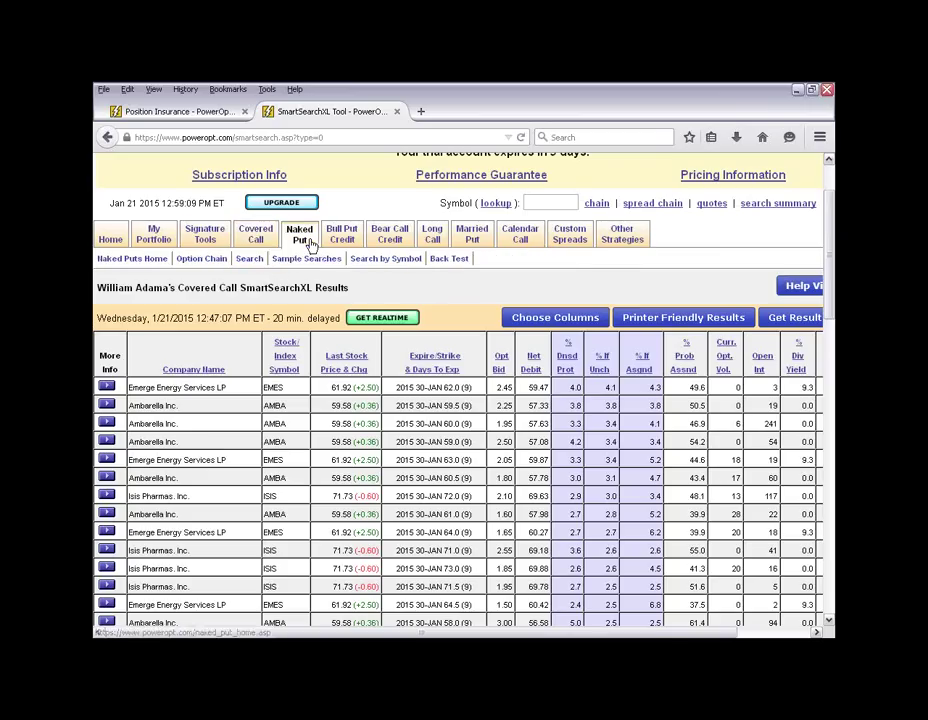
pyautogui.click(248, 259)
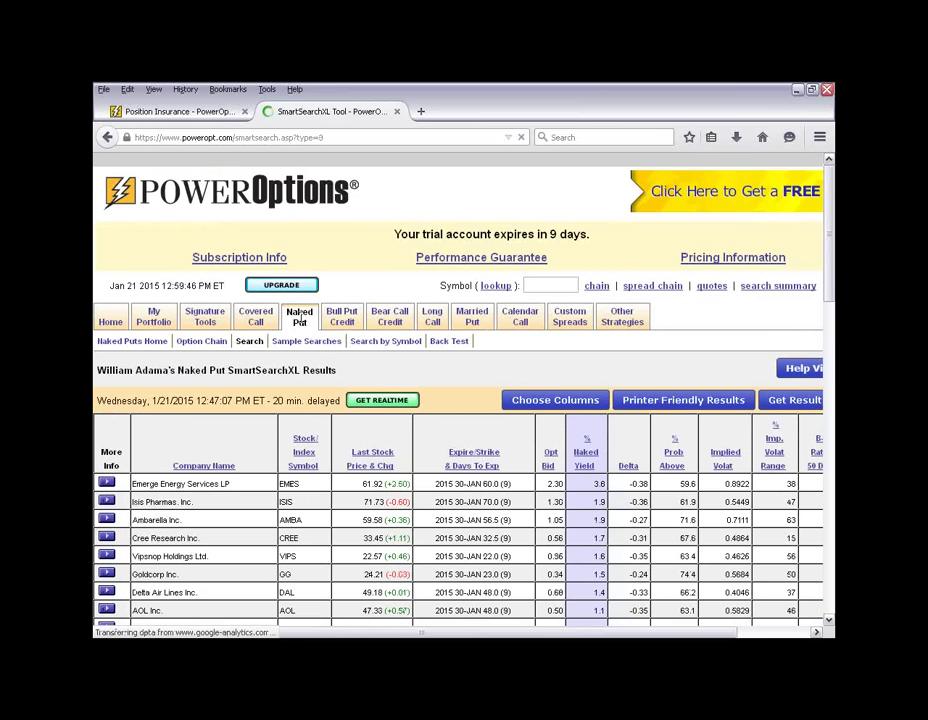
pyautogui.scroll(-3, 530, 497)
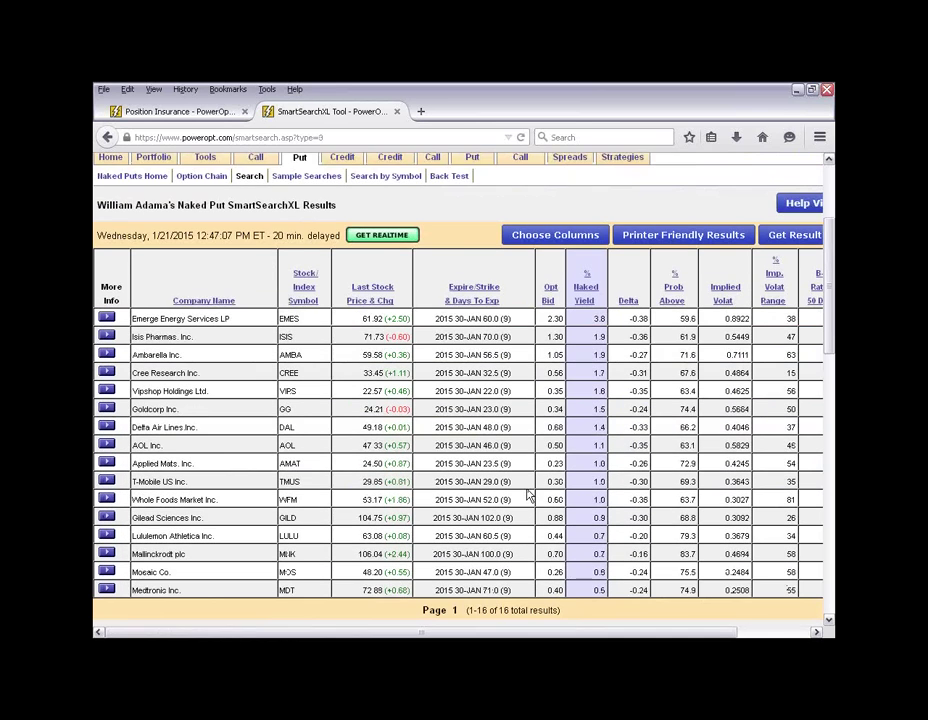
pyautogui.scroll(-3, 530, 497)
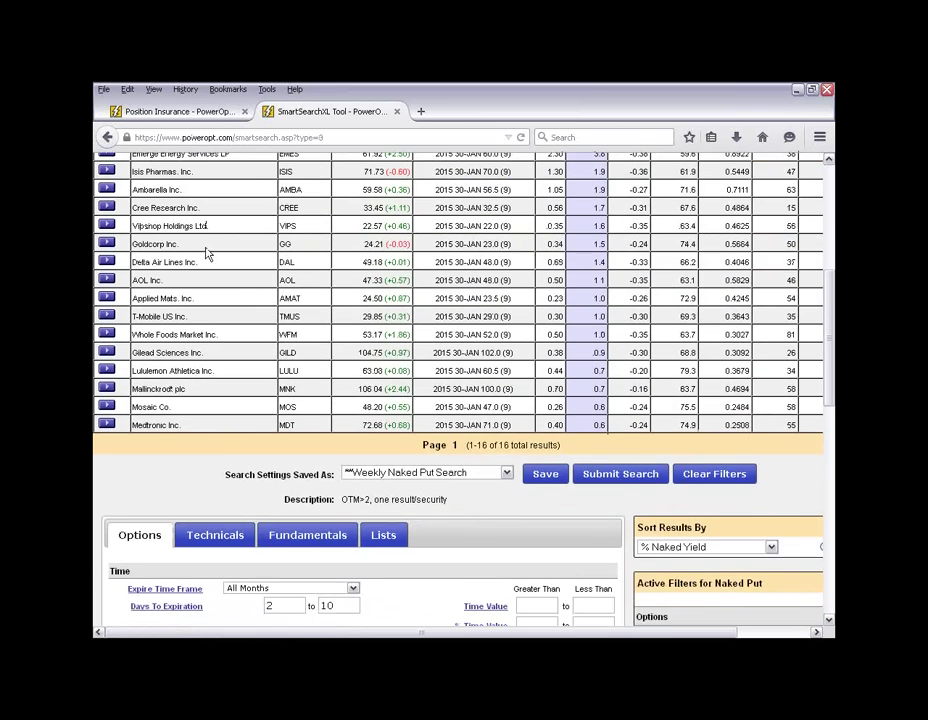
# - Check the Ambarella 30-JAN 56.5 put among the naked put results and examine the search's expiration, yield and out-of-the-money filters
pyautogui.scroll(1, 210, 255)
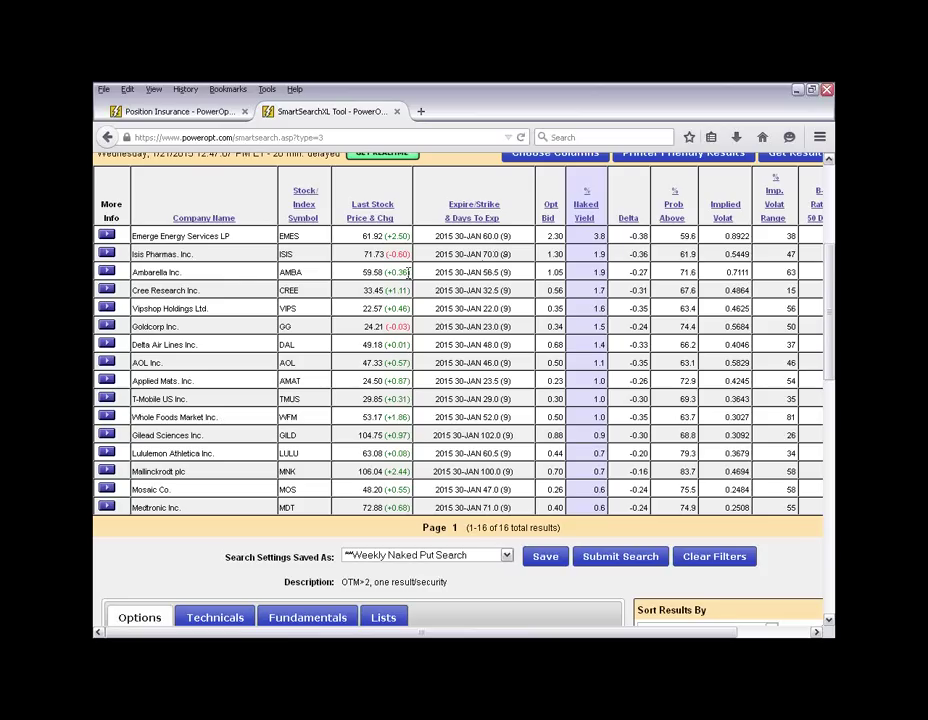
pyautogui.tripleClick(500, 272)
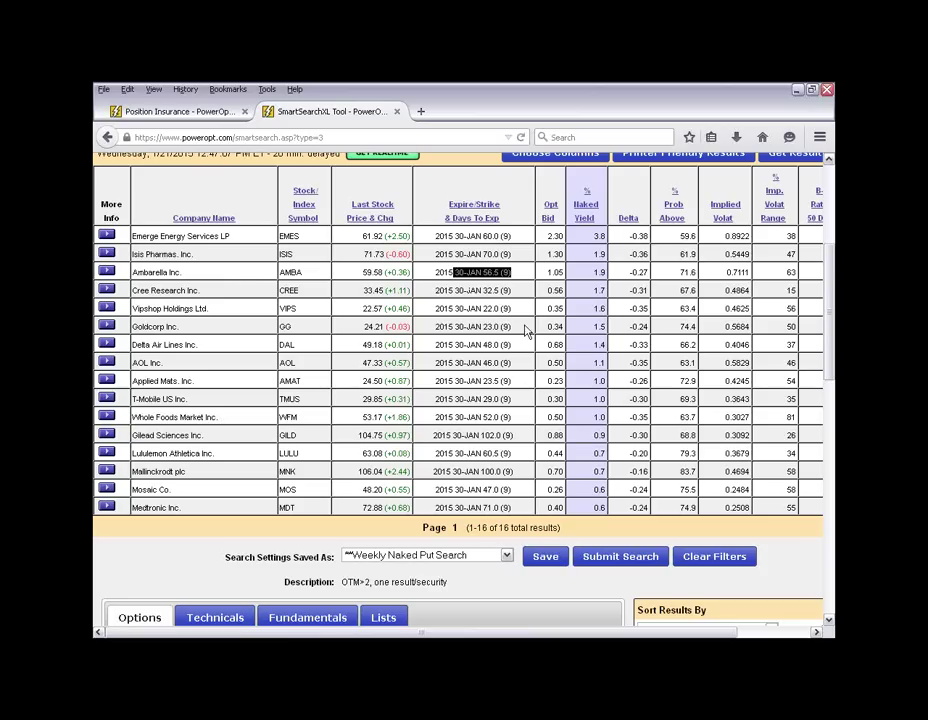
pyautogui.click(518, 346)
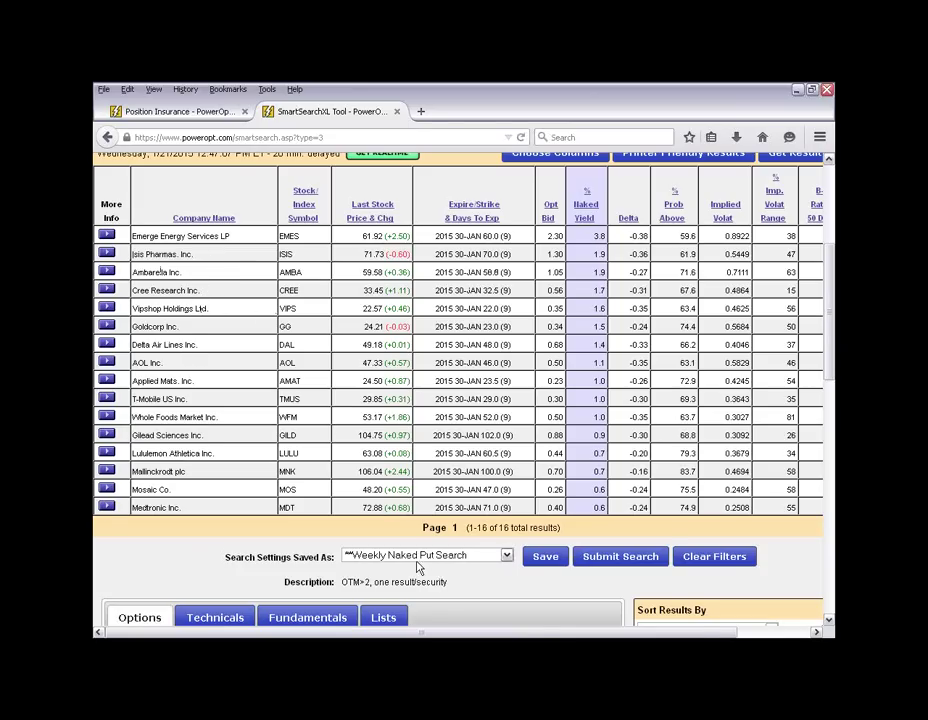
pyautogui.scroll(-3, 416, 620)
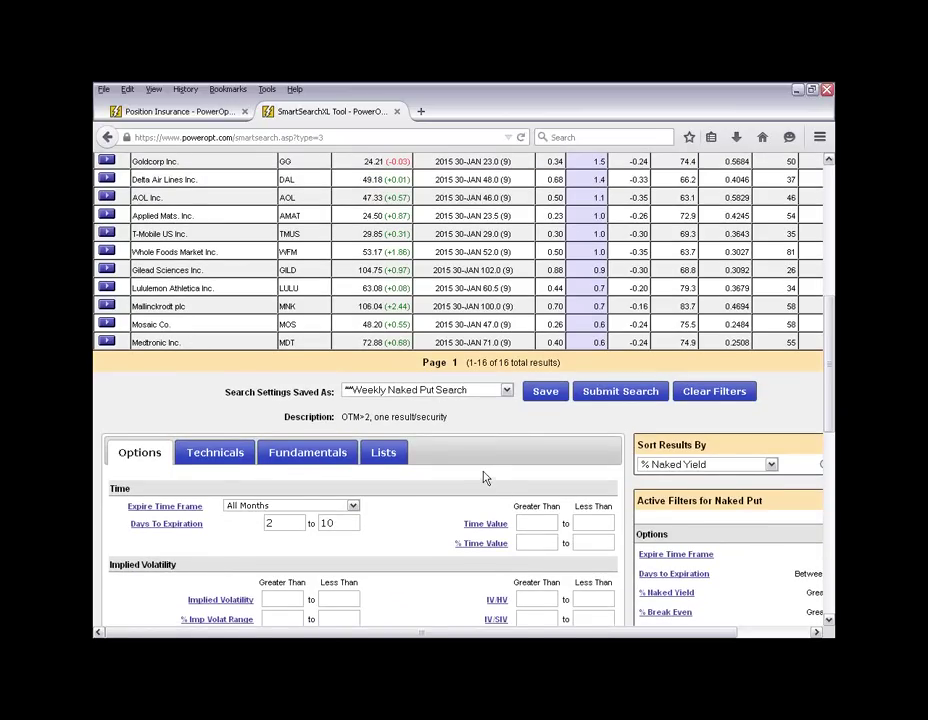
pyautogui.scroll(-5, 441, 425)
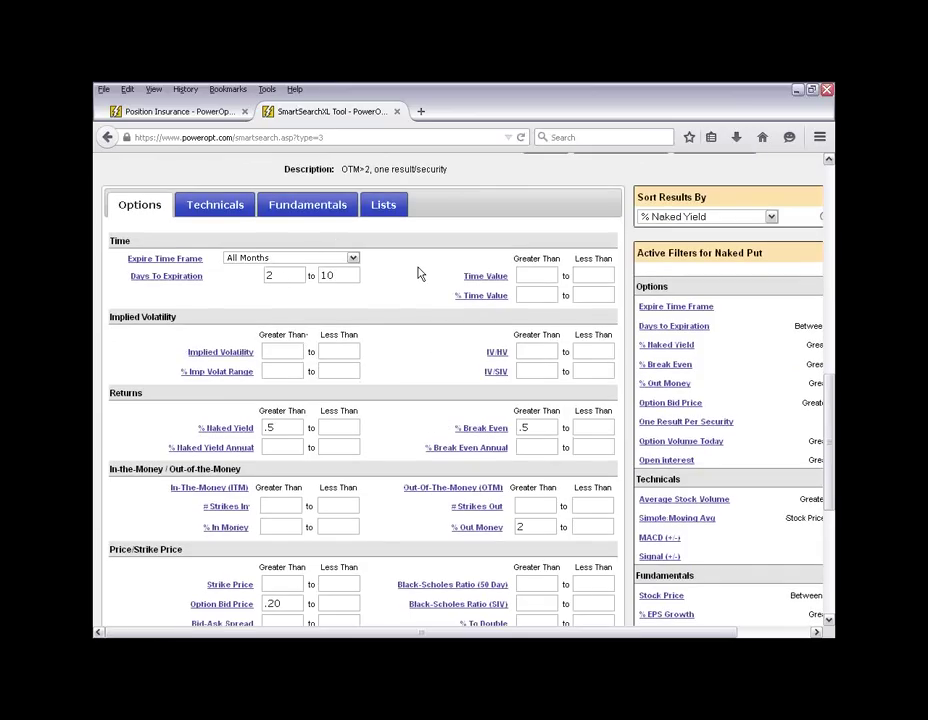
pyautogui.scroll(-2, 377, 436)
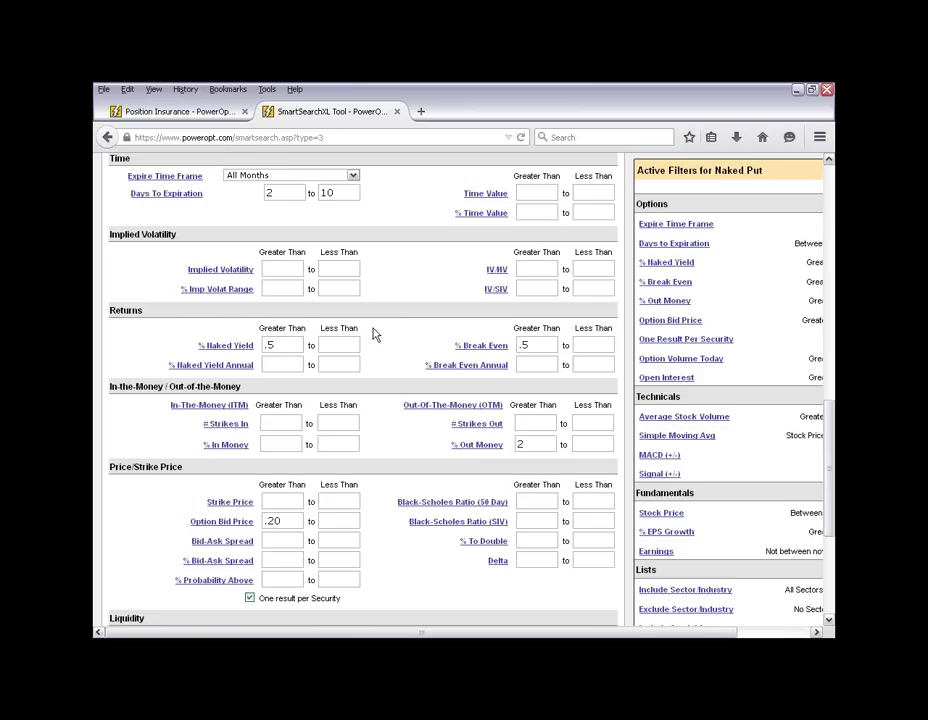
pyautogui.scroll(-2, 373, 334)
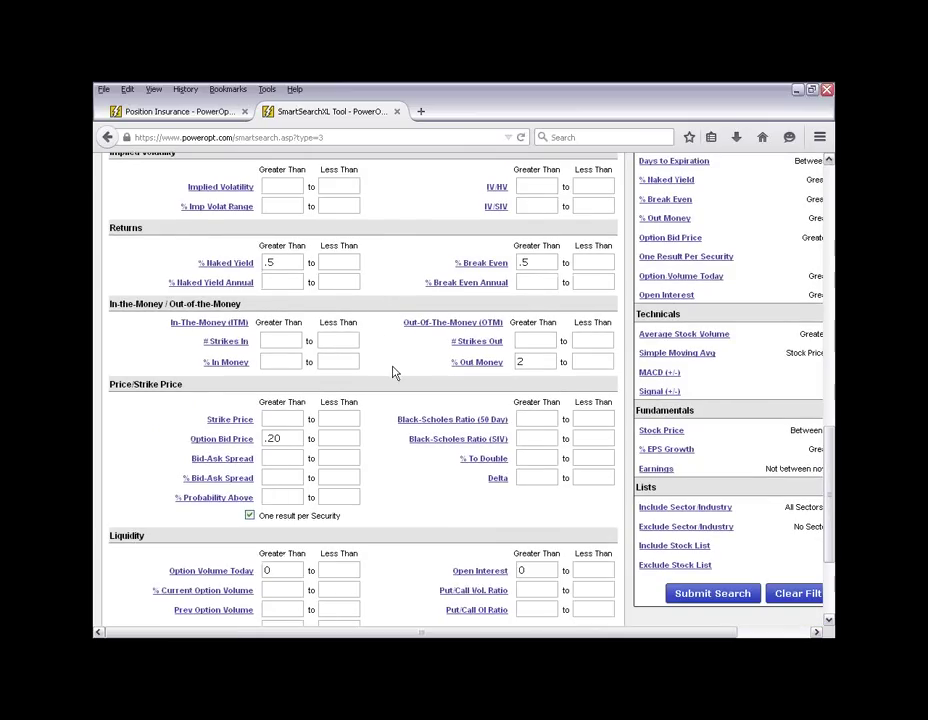
pyautogui.scroll(4, 388, 373)
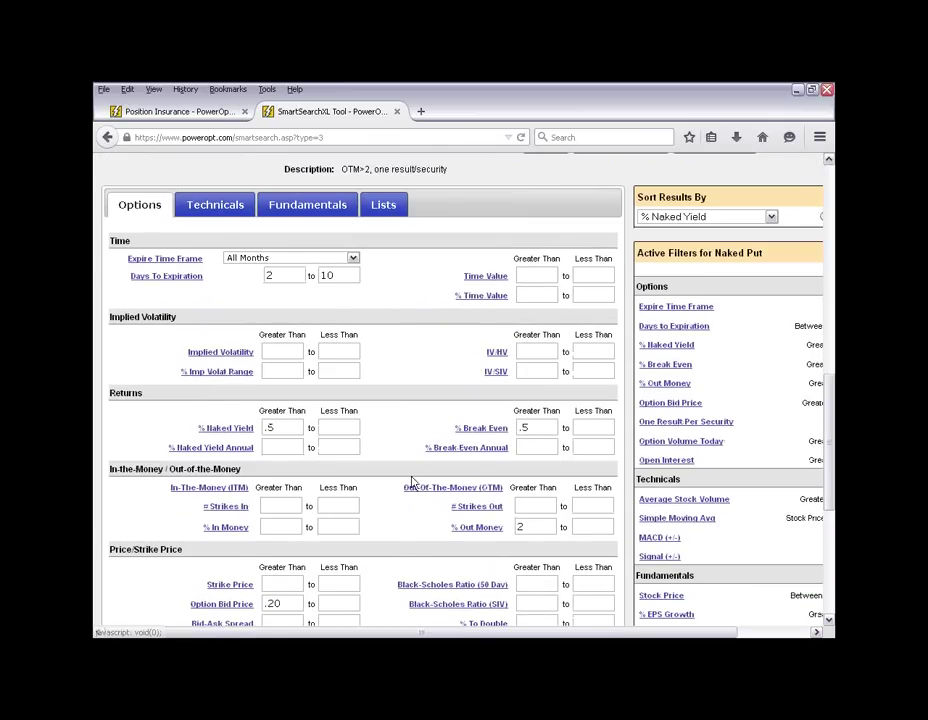
pyautogui.scroll(7, 425, 470)
pyautogui.scroll(6, 437, 484)
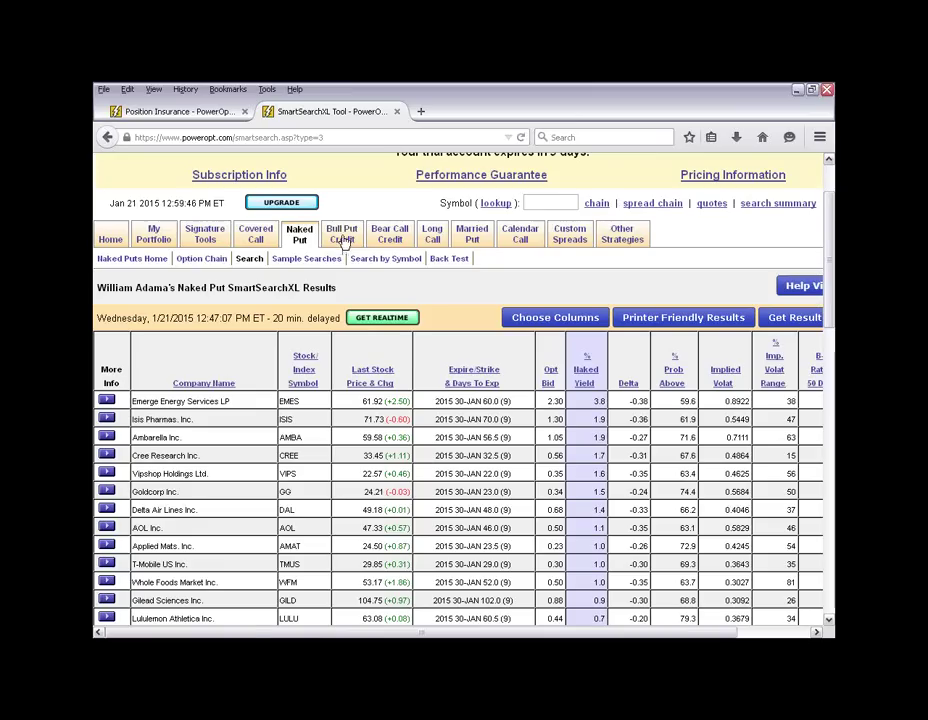
# - Open the bull put credit spread search and run the saved Weekly Bull Put Credits search
pyautogui.moveTo(343, 238)
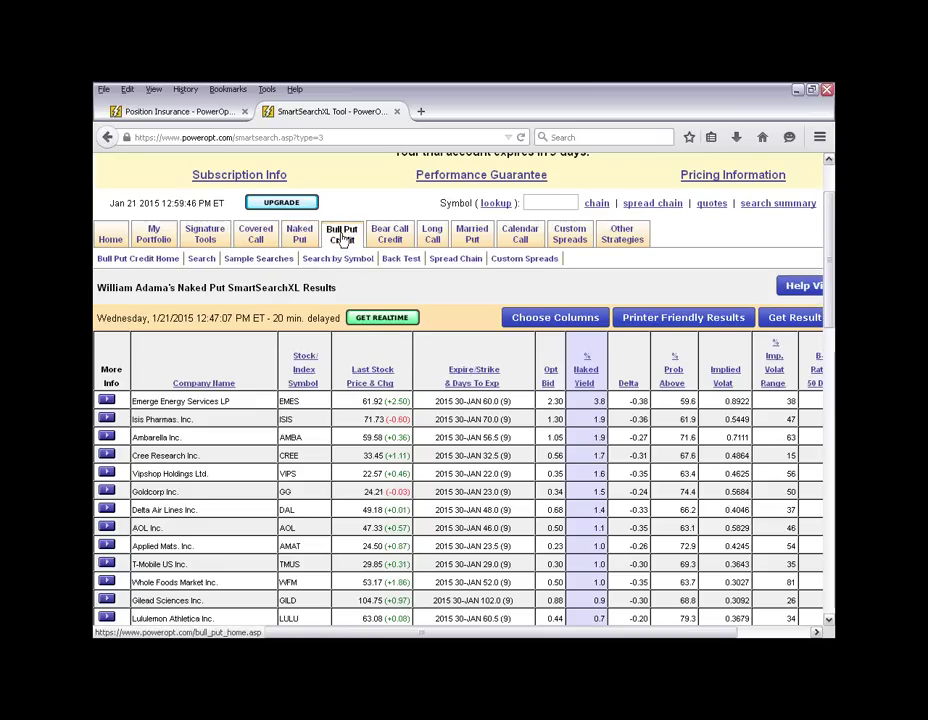
pyautogui.click(213, 262)
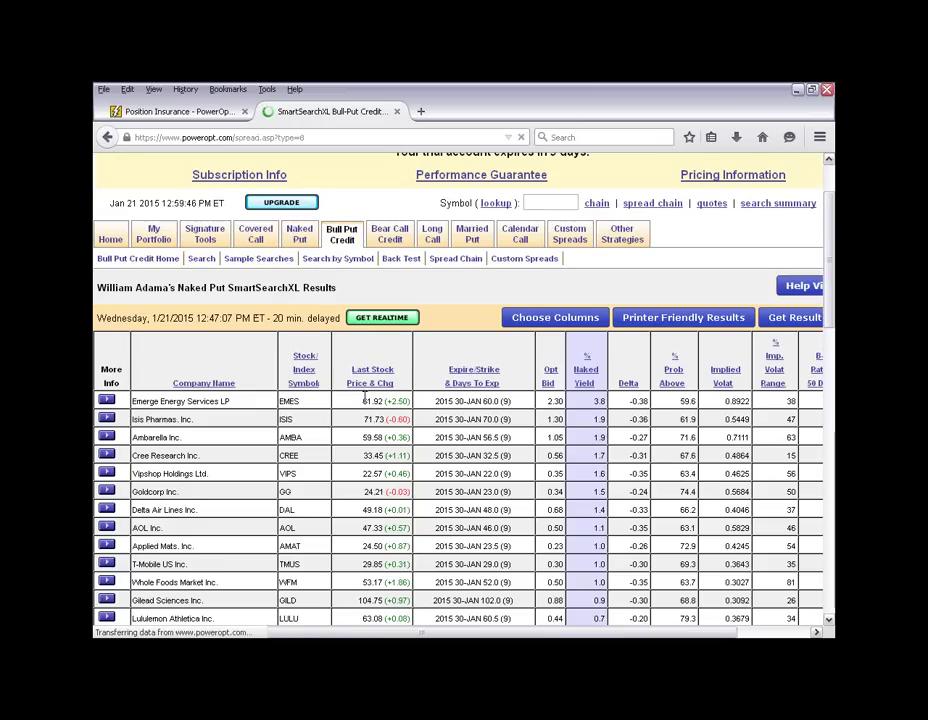
pyautogui.scroll(-5, 366, 396)
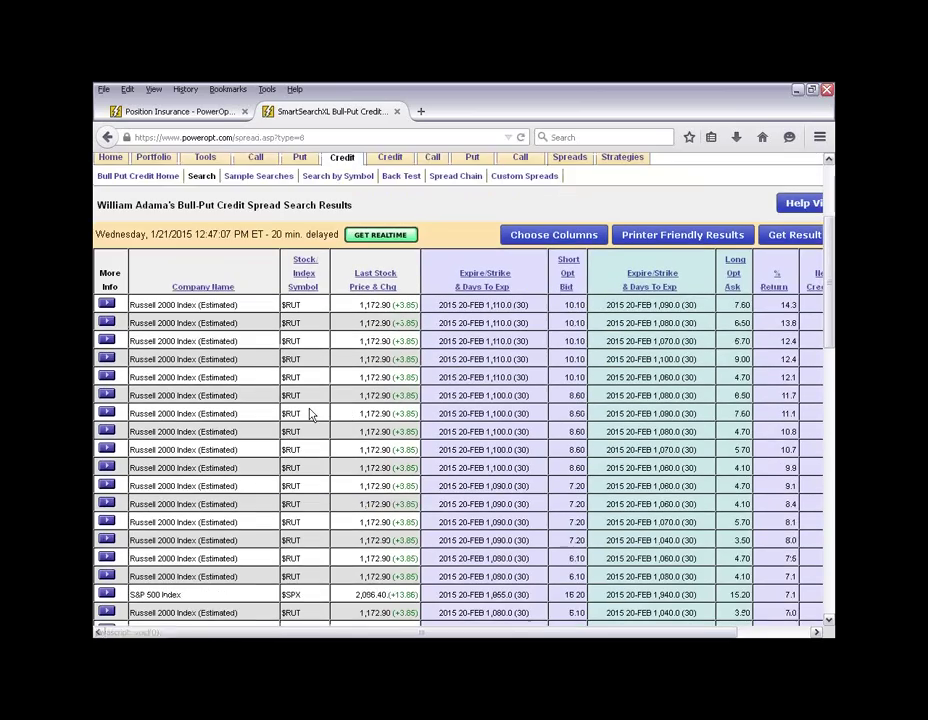
pyautogui.scroll(-5, 310, 415)
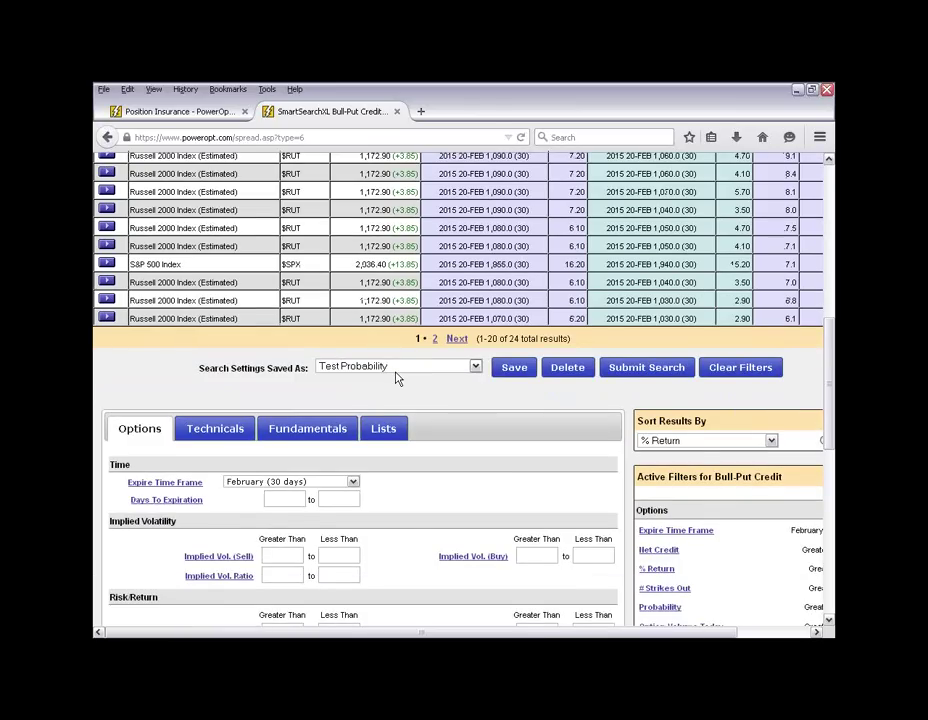
pyautogui.click(396, 374)
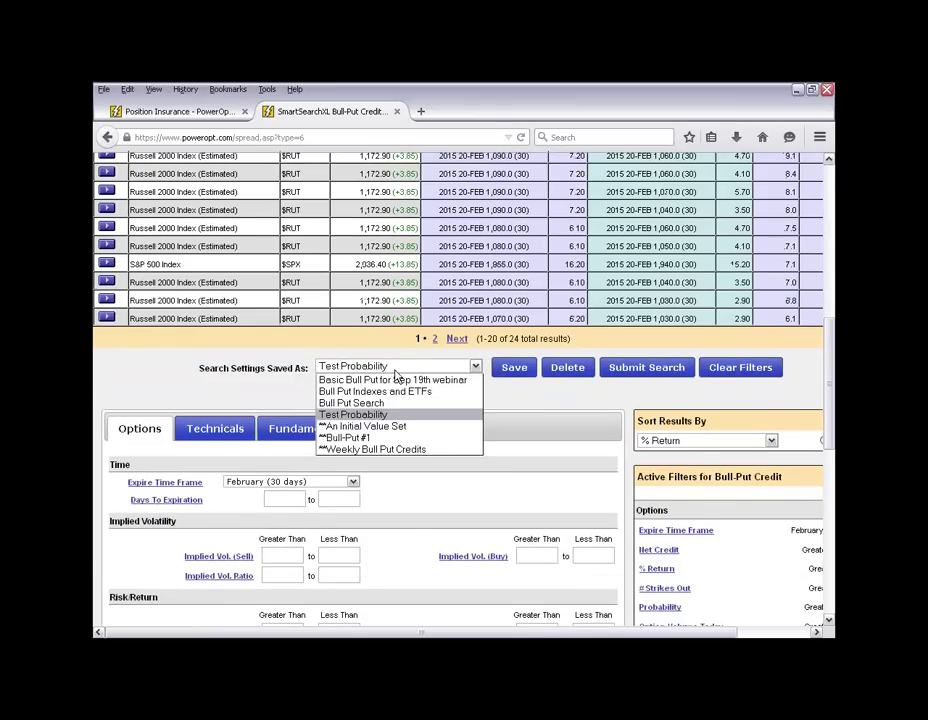
pyautogui.click(437, 451)
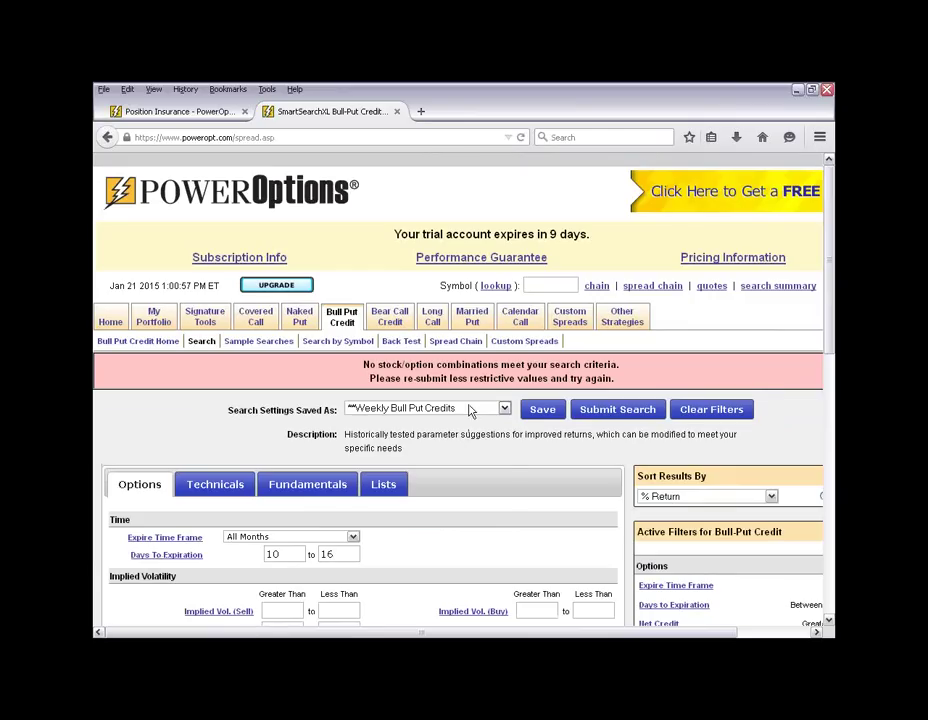
# - Run the saved bull put search An Initial Value Set and look over the resulting spreads
pyautogui.click(470, 408)
pyautogui.click(470, 468)
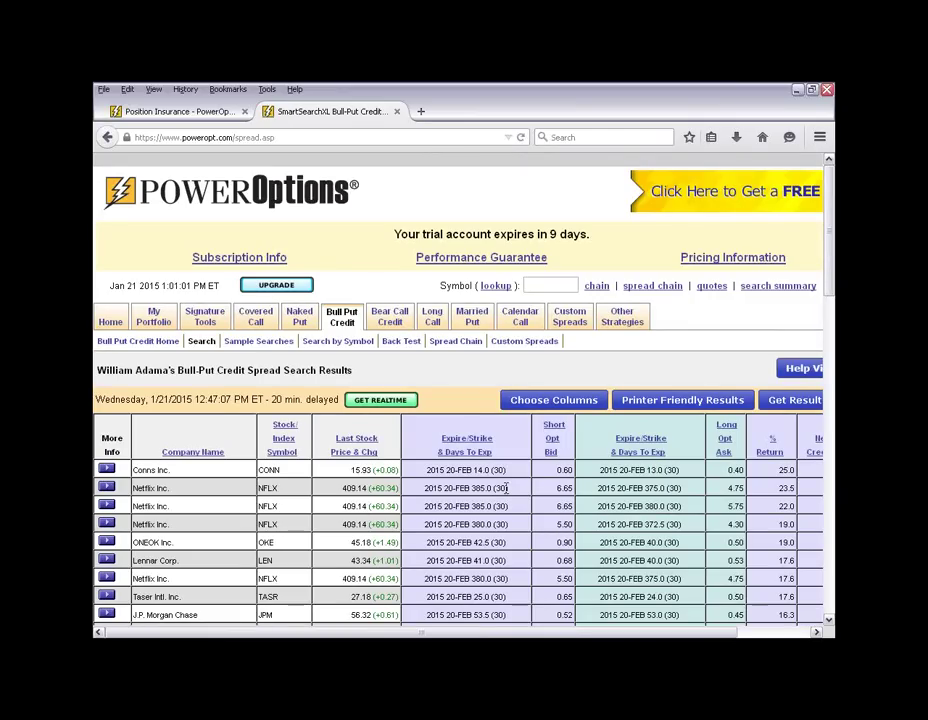
pyautogui.scroll(-5, 499, 430)
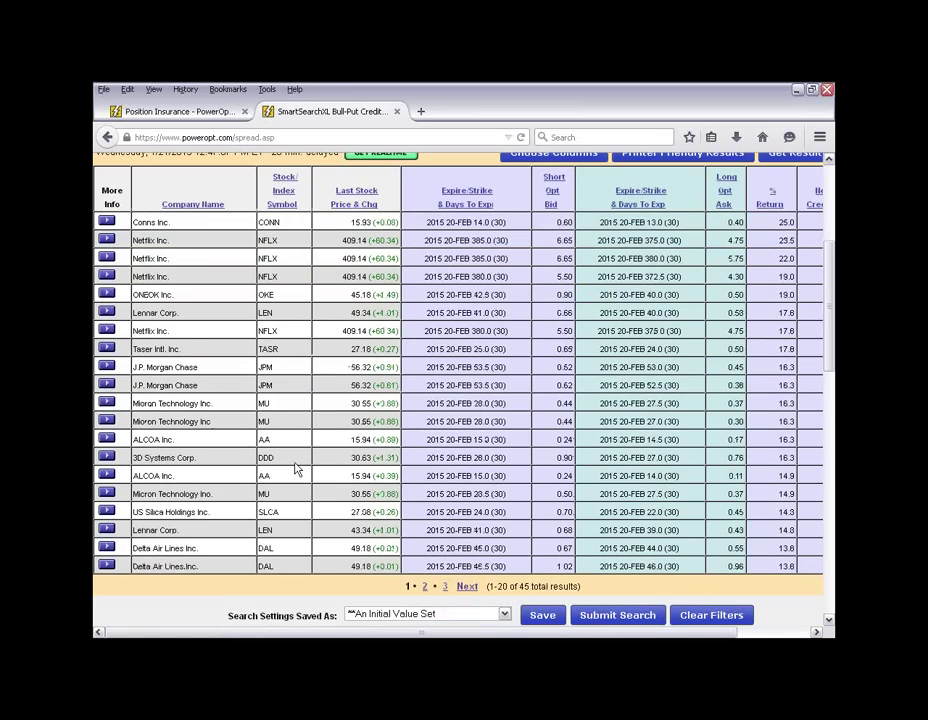
pyautogui.scroll(-1, 297, 470)
# - Examine the bull put search's return, out-of-the-money, probability, strike difference and liquidity filters, as well as its technical filters
pyautogui.scroll(-10, 297, 470)
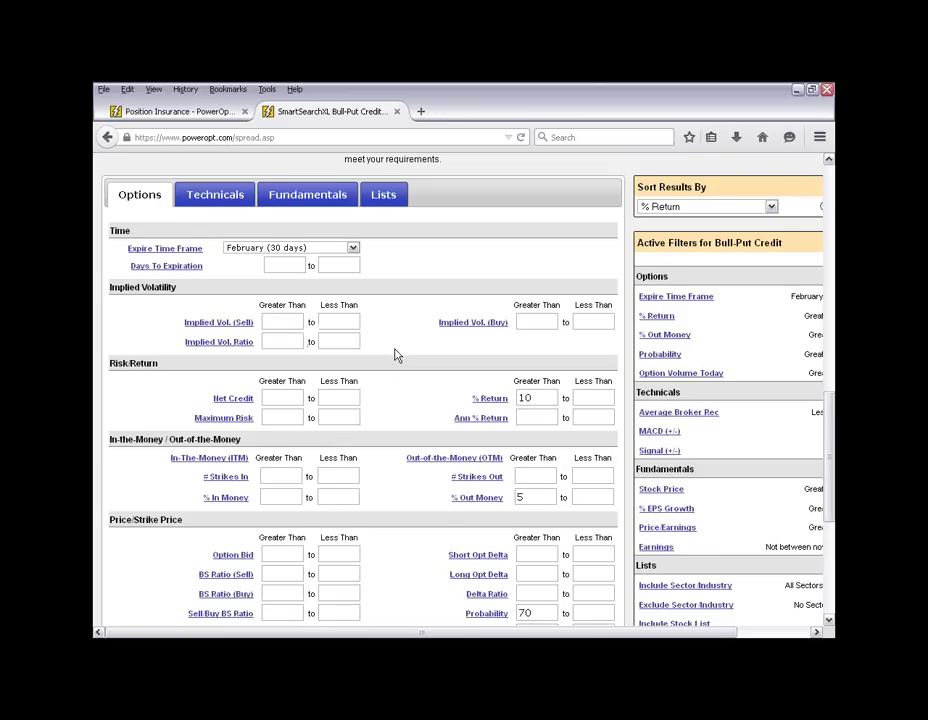
pyautogui.scroll(-2, 395, 354)
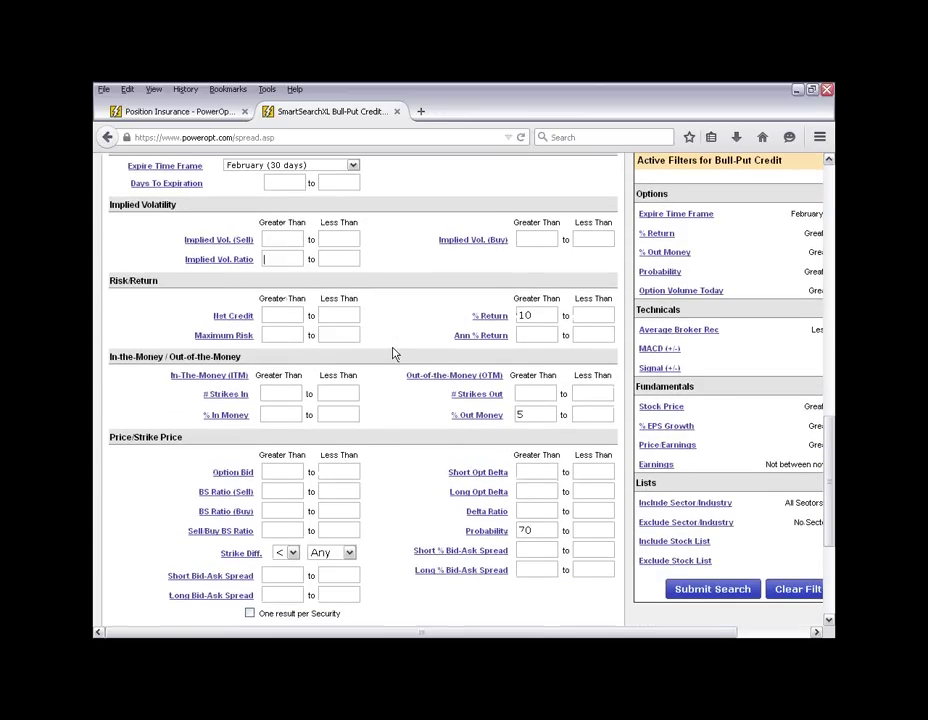
pyautogui.scroll(-2, 393, 354)
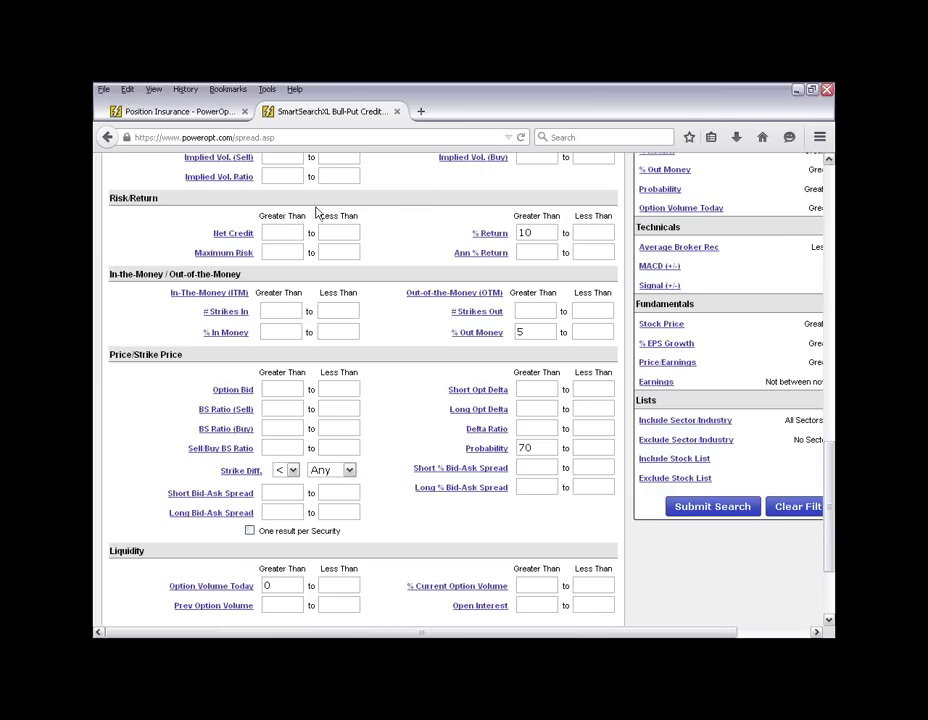
pyautogui.doubleClick(525, 232)
pyautogui.scroll(-2, 402, 245)
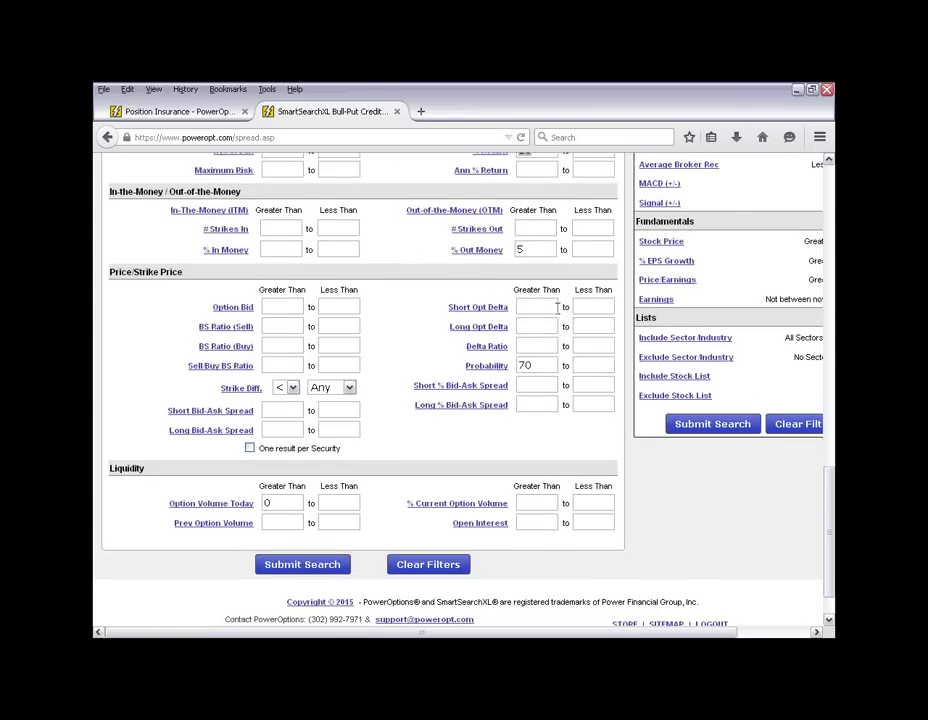
pyautogui.moveTo(474, 316)
pyautogui.moveTo(210, 389); pyautogui.dragTo(356, 387)
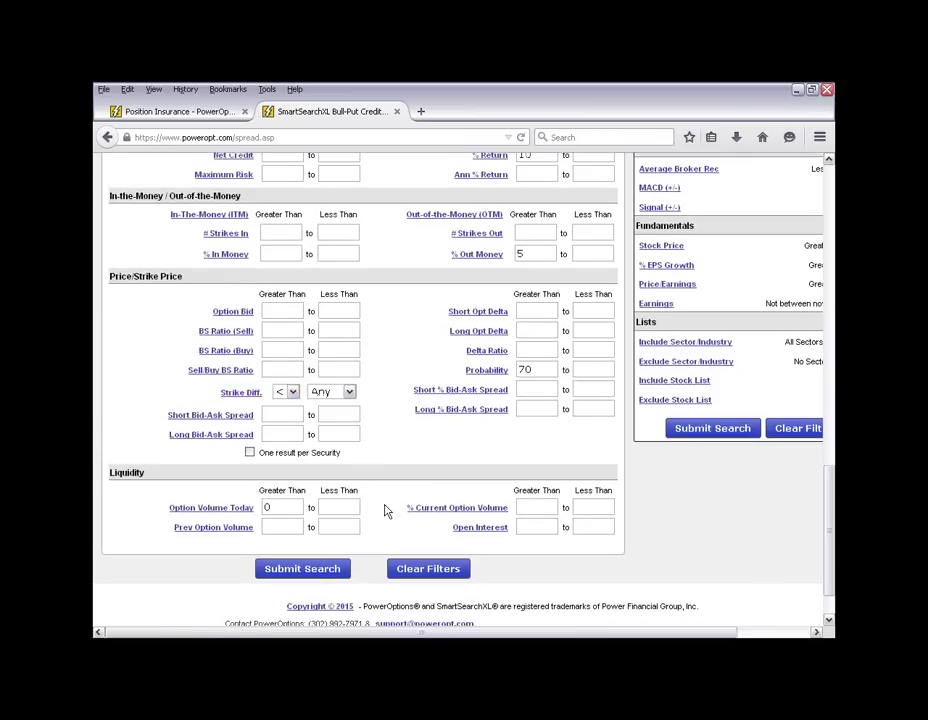
pyautogui.scroll(3, 385, 511)
pyautogui.click(205, 281)
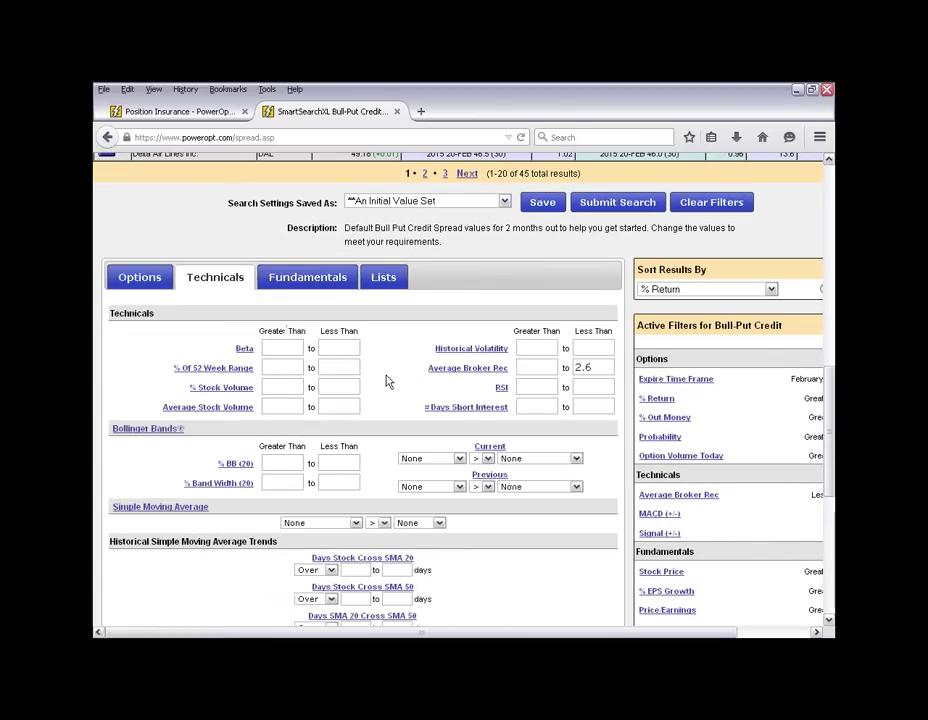
# - Open the long call search and examine its days to expiration, strikes in the money, ask price and delta filters
pyautogui.scroll(7, 405, 415)
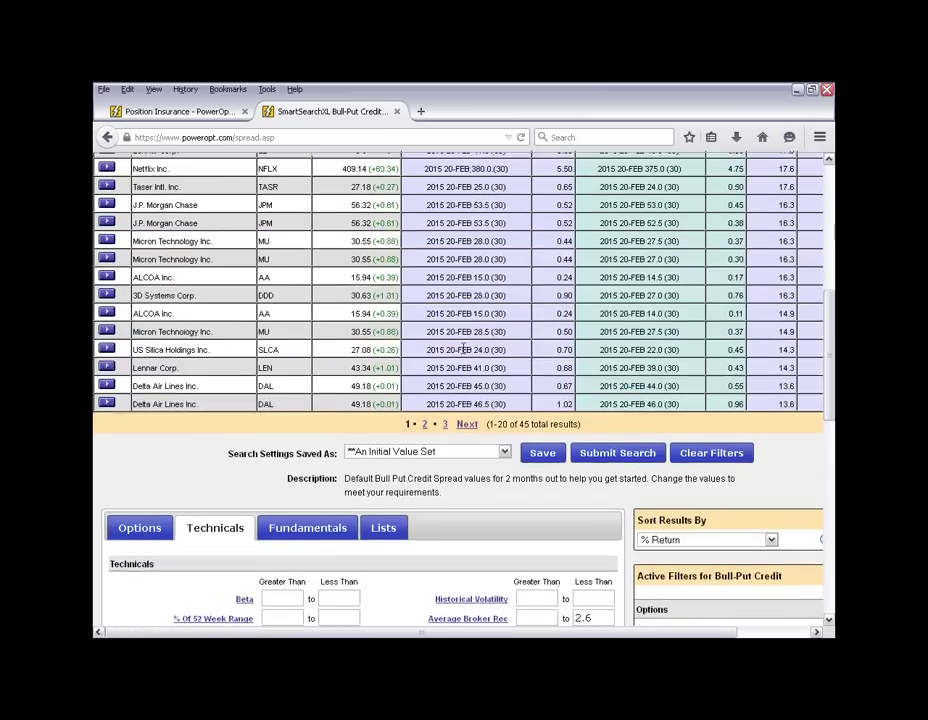
pyautogui.scroll(2, 466, 357)
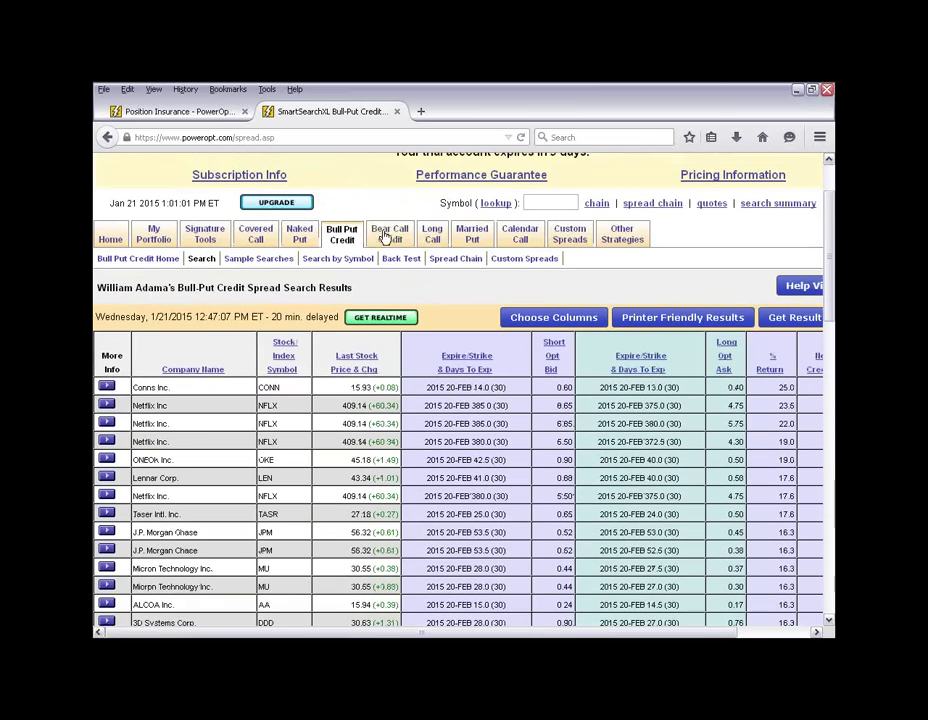
pyautogui.moveTo(440, 235)
pyautogui.click(241, 258)
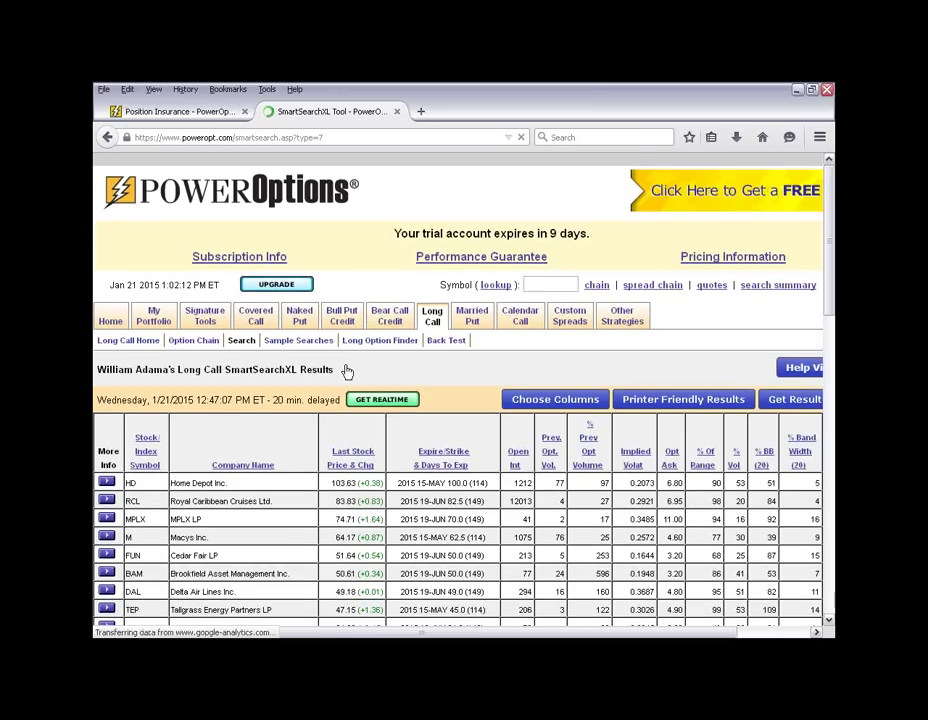
pyautogui.scroll(-6, 344, 370)
pyautogui.scroll(-3, 345, 377)
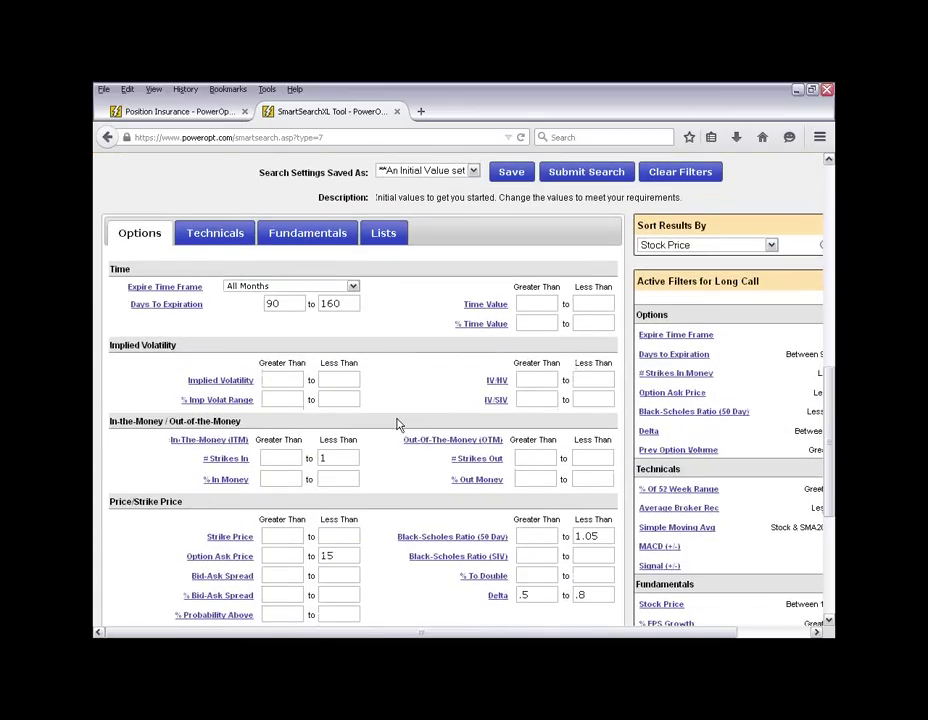
pyautogui.scroll(-2, 400, 424)
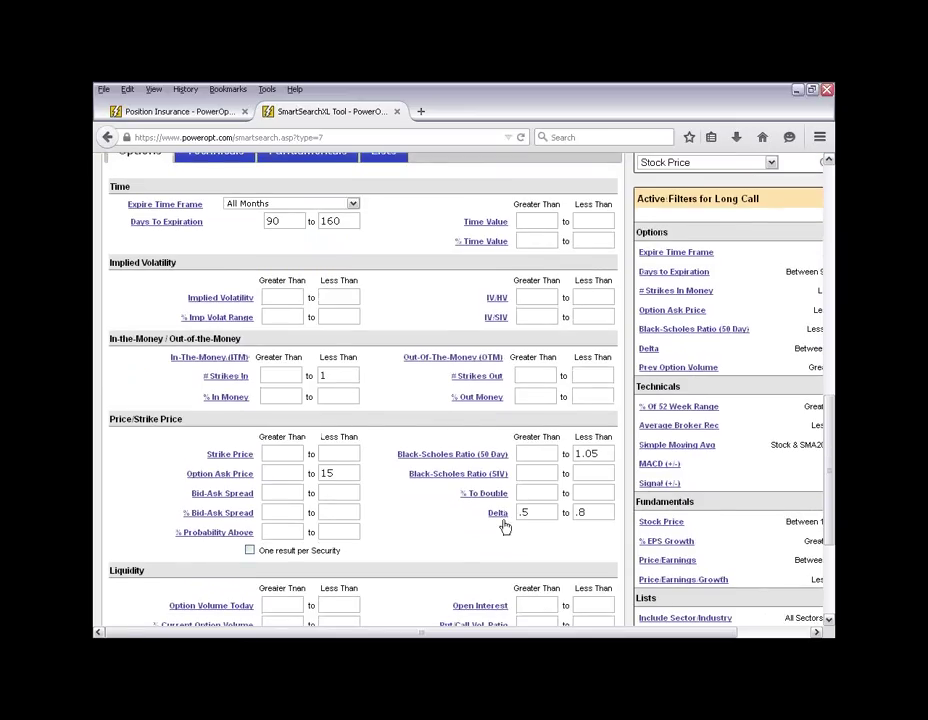
pyautogui.moveTo(478, 500)
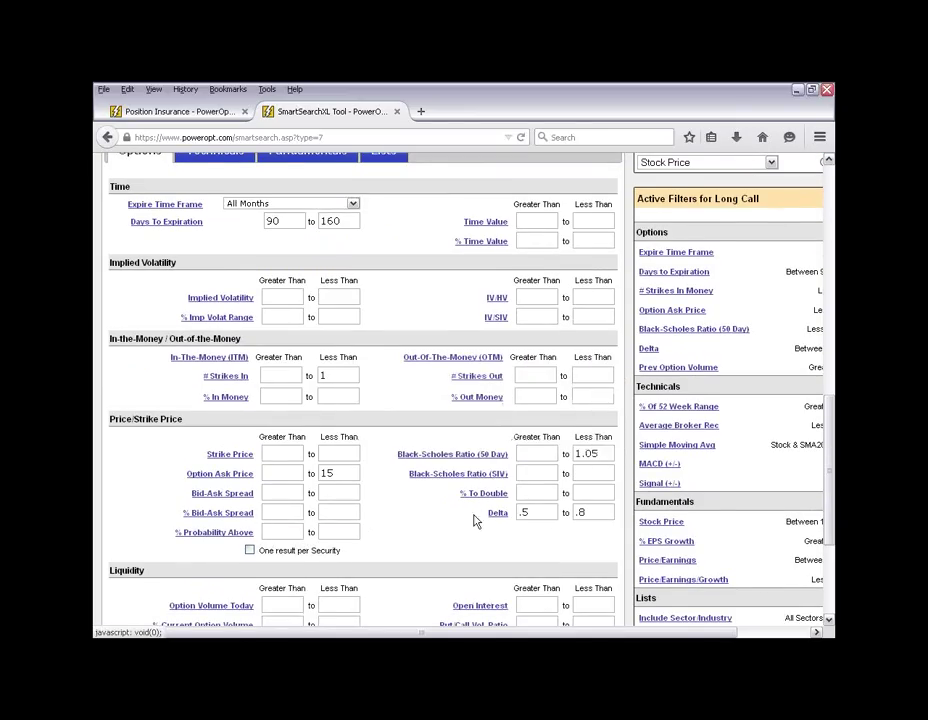
# - Look over the married put and calendar call tools, and open the spread chain for bull put credit spreads
pyautogui.scroll(12, 420, 510)
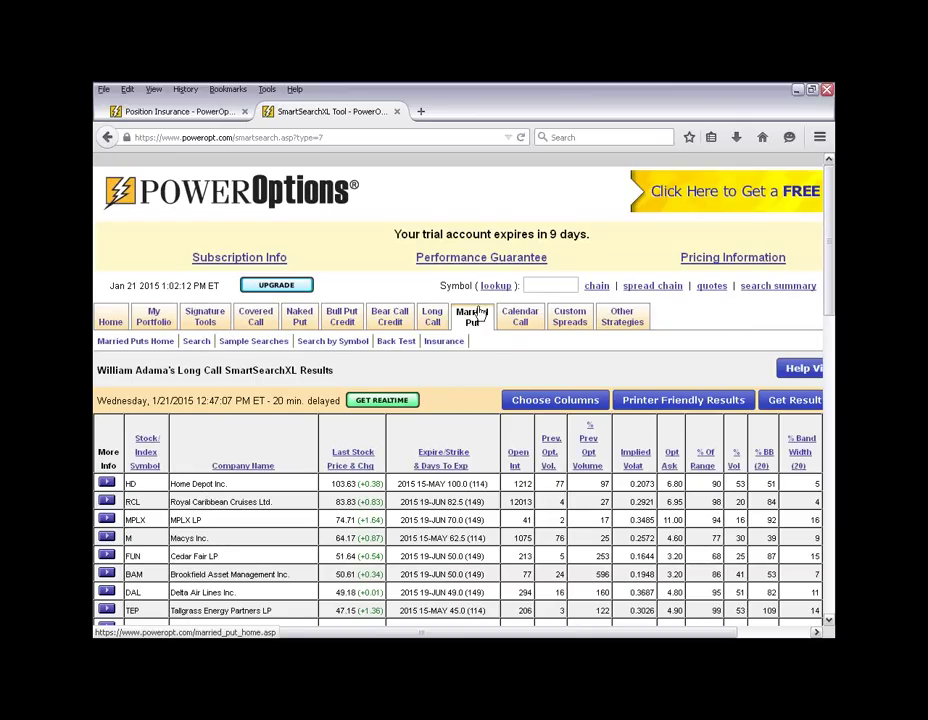
pyautogui.moveTo(535, 318)
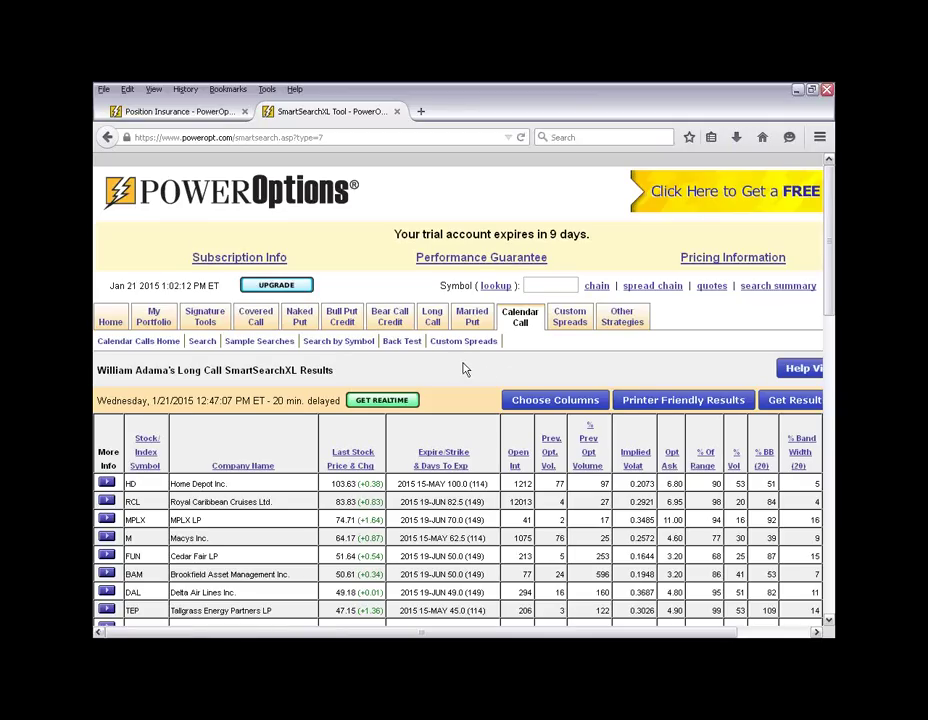
pyautogui.moveTo(350, 318)
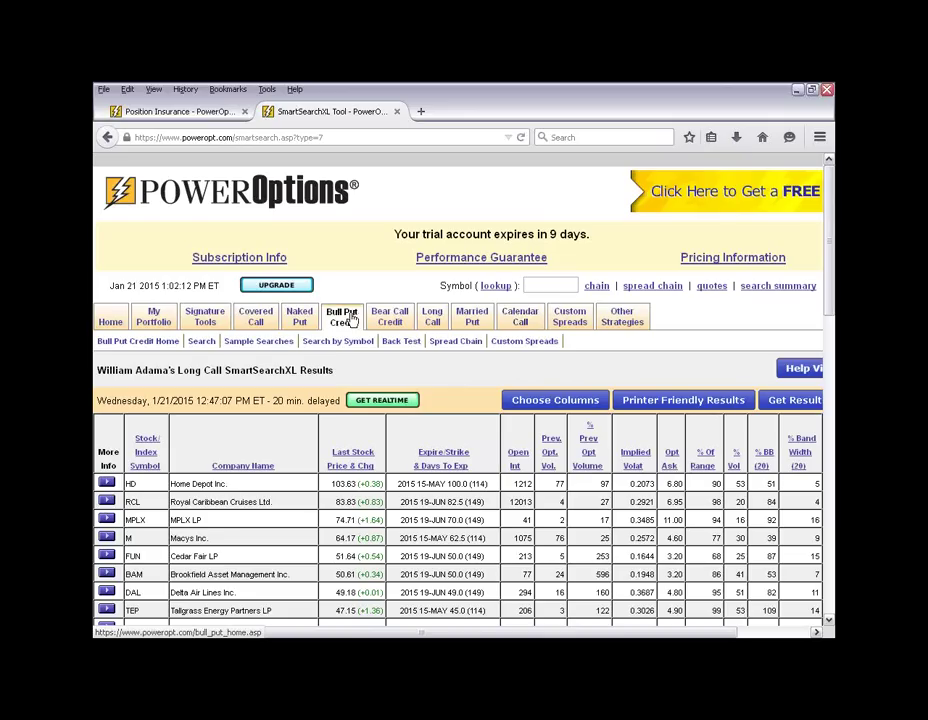
pyautogui.click(458, 342)
pyautogui.scroll(-3, 462, 420)
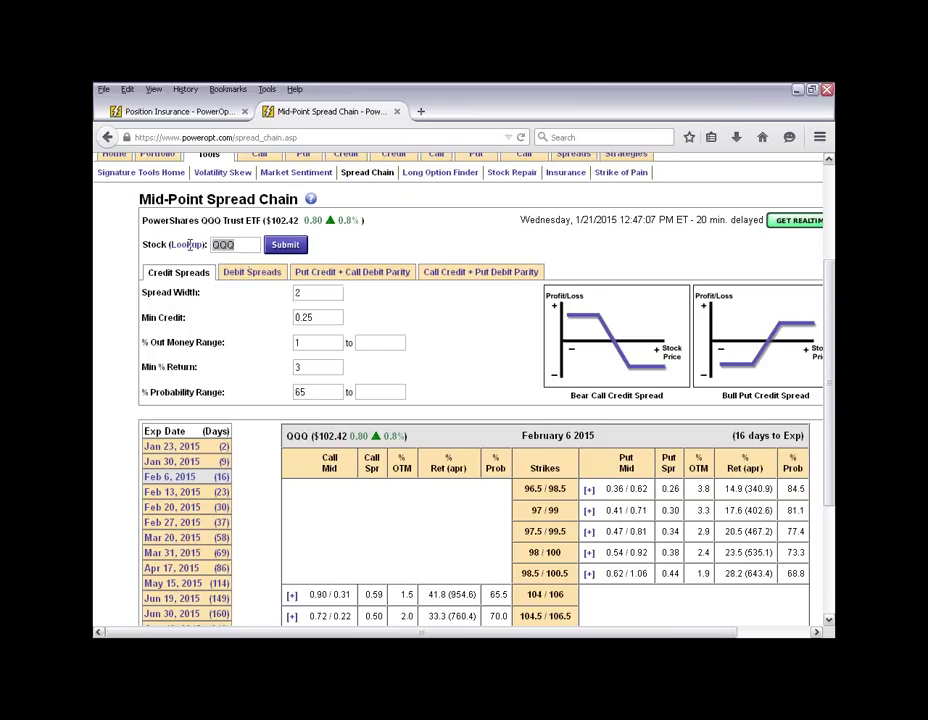
# - Set the spread chain's stock symbol to AMBA and the credit spread minimum credit to 0.35
pyautogui.press('BackSpace')
pyautogui.write('AMBA')
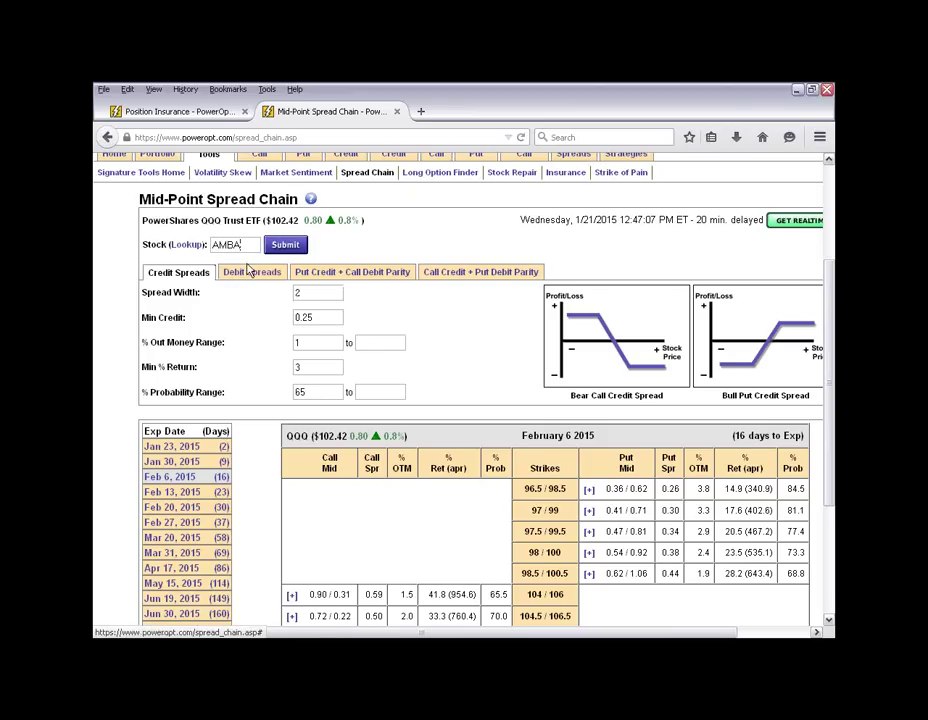
pyautogui.scroll(-2, 226, 236)
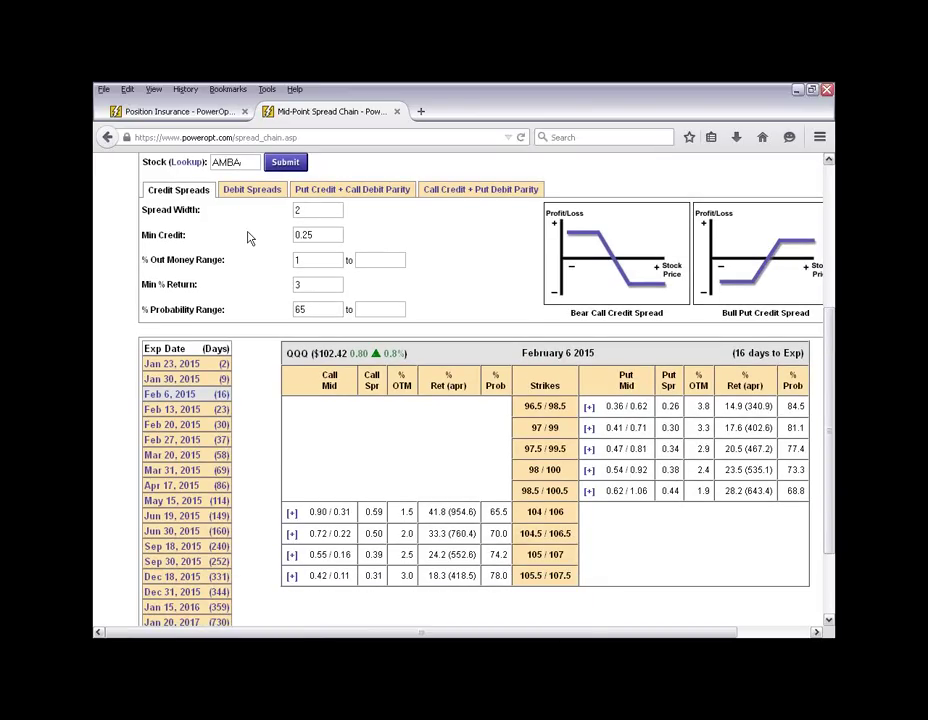
pyautogui.click(300, 210)
pyautogui.click(322, 236)
pyautogui.press('BackSpace')
pyautogui.press('BackSpace')
pyautogui.press('BackSpace')
pyautogui.write('.35')
pyautogui.press('BackSpace')
pyautogui.write('6')
# - Set the minimum probability to 70 and run the AMBA credit spread chain
pyautogui.click(307, 261)
pyautogui.click(310, 281)
pyautogui.click(323, 308)
pyautogui.click(285, 162)
pyautogui.scroll(-3, 366, 457)
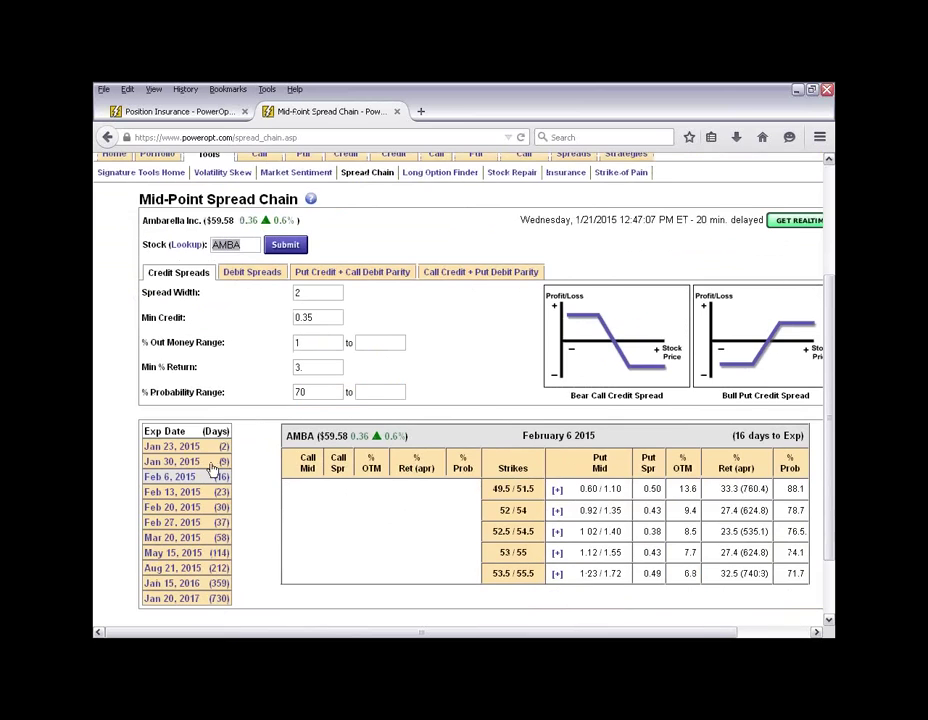
# - Show the January 30, 2015 expiration in the AMBA chain and hide the February 6, 2015 one
pyautogui.click(224, 463)
pyautogui.scroll(-3, 253, 385)
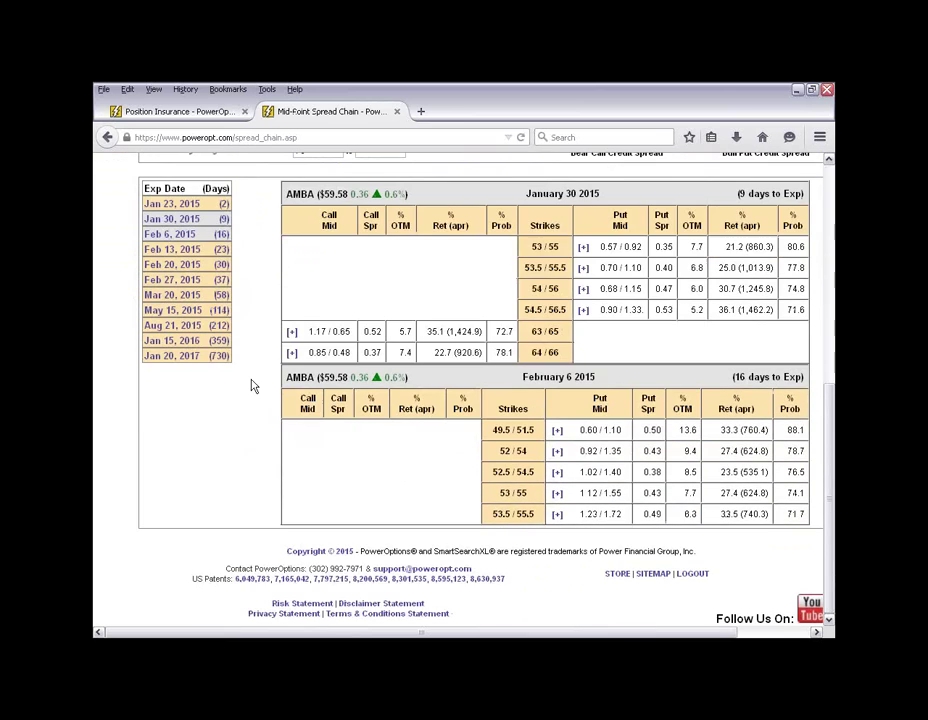
pyautogui.click(204, 242)
pyautogui.scroll(-3, 265, 551)
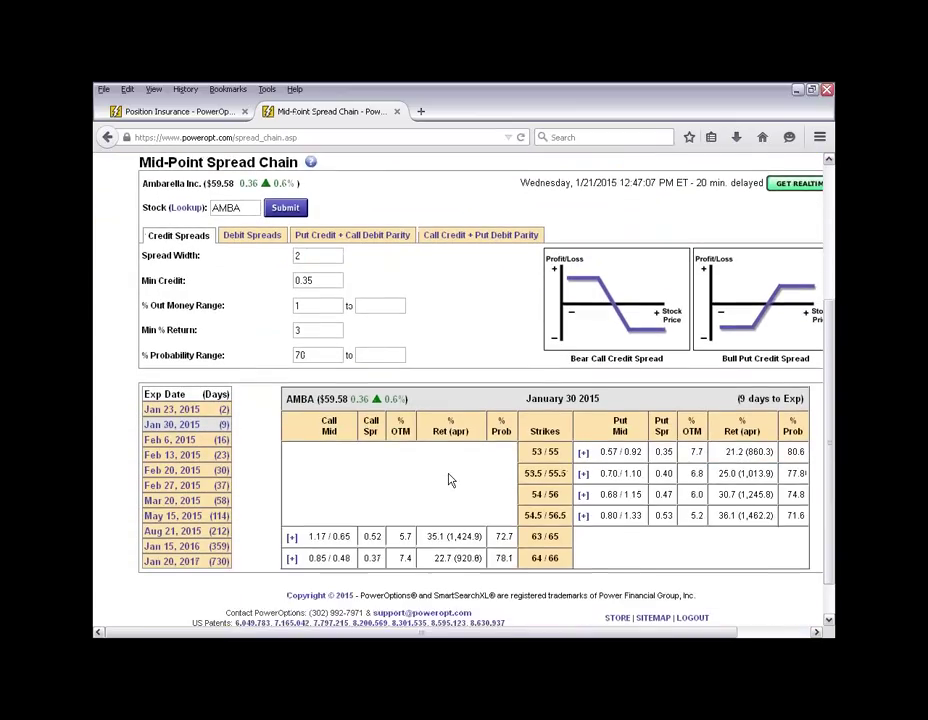
pyautogui.scroll(-1, 449, 480)
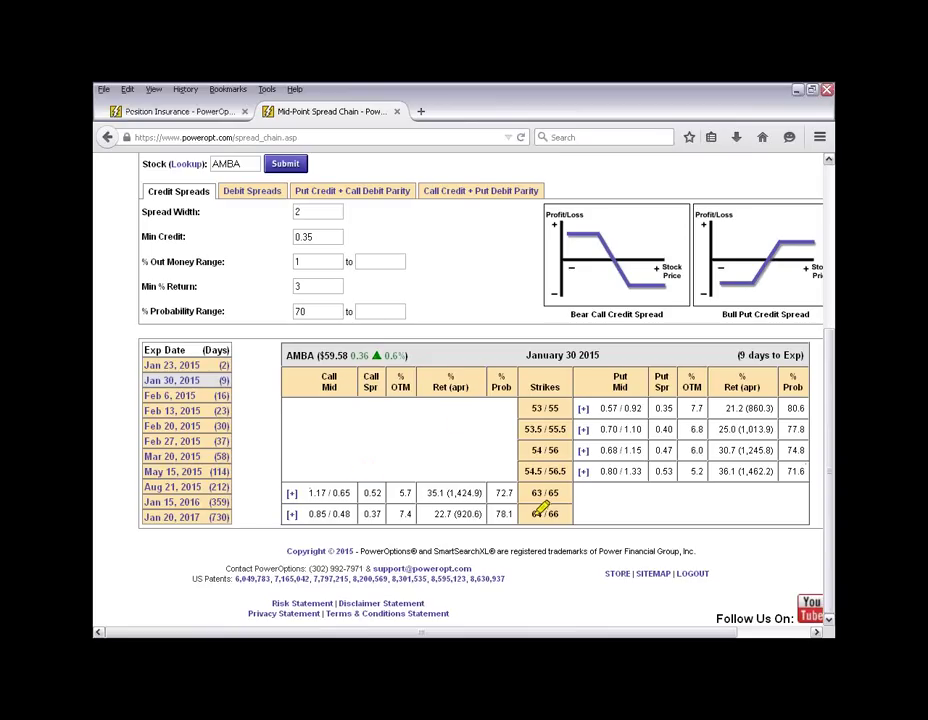
# - Highlight the strikes, credit, return and probability of the 64/66 and 63/65 call spreads, plus the 64/66 mid prices
pyautogui.moveTo(535, 516); pyautogui.dragTo(536, 514)
pyautogui.moveTo(312, 514); pyautogui.dragTo(383, 513)
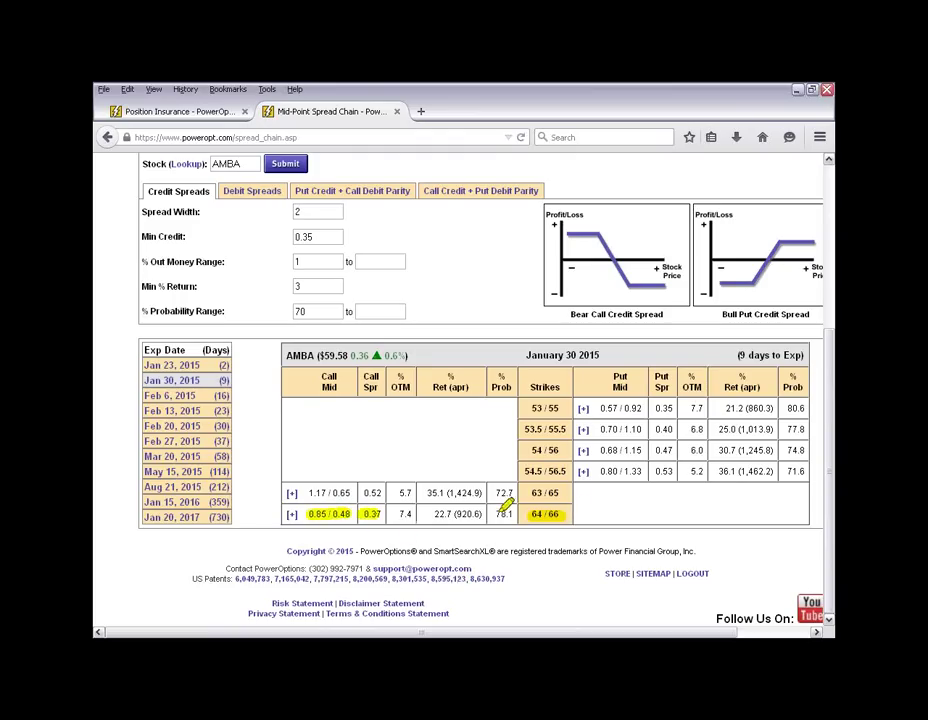
pyautogui.moveTo(500, 515); pyautogui.dragTo(516, 514)
pyautogui.moveTo(434, 514); pyautogui.dragTo(484, 514)
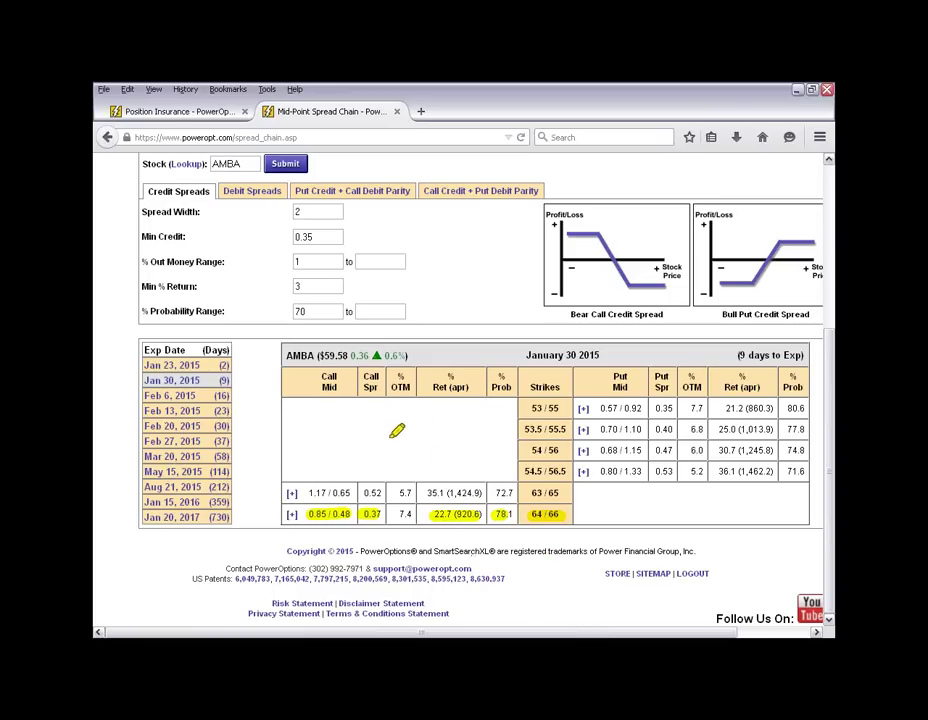
pyautogui.moveTo(530, 494); pyautogui.dragTo(563, 493)
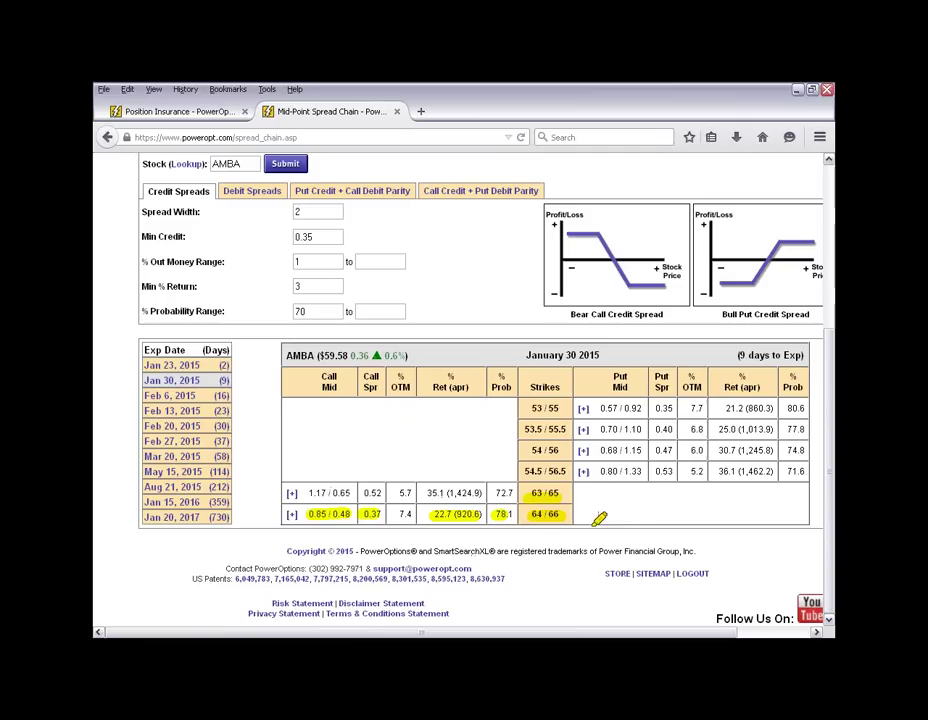
pyautogui.moveTo(495, 493); pyautogui.dragTo(514, 493)
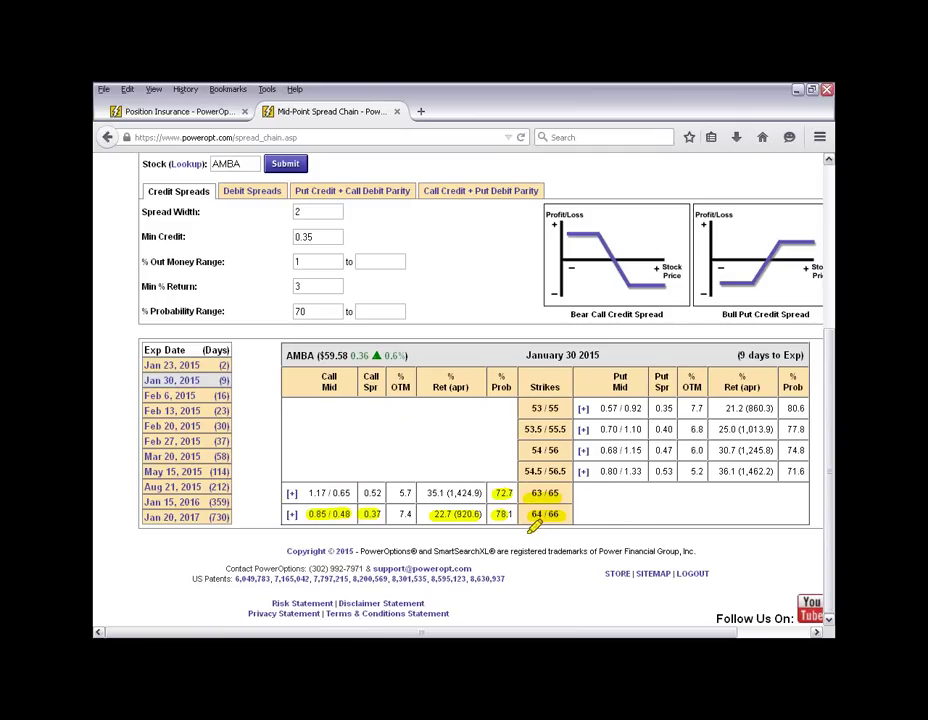
pyautogui.moveTo(363, 493); pyautogui.dragTo(482, 493)
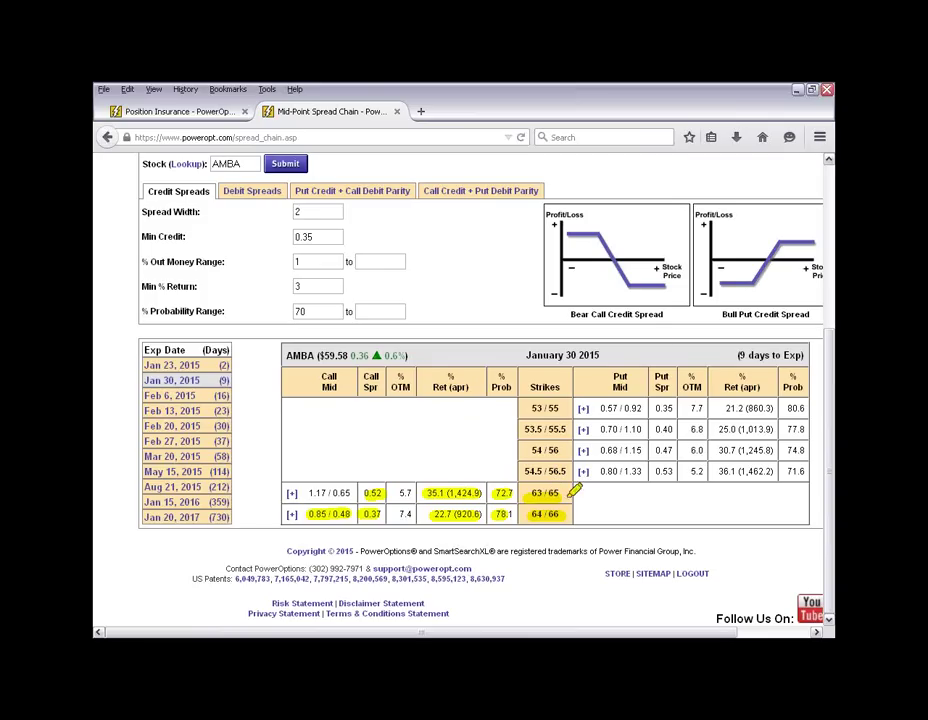
# - Highlight the strikes of the 54/56 and 53/55 put spreads and the probability of the 53/55 spread
pyautogui.moveTo(526, 450); pyautogui.dragTo(560, 450)
pyautogui.moveTo(528, 408); pyautogui.dragTo(556, 406)
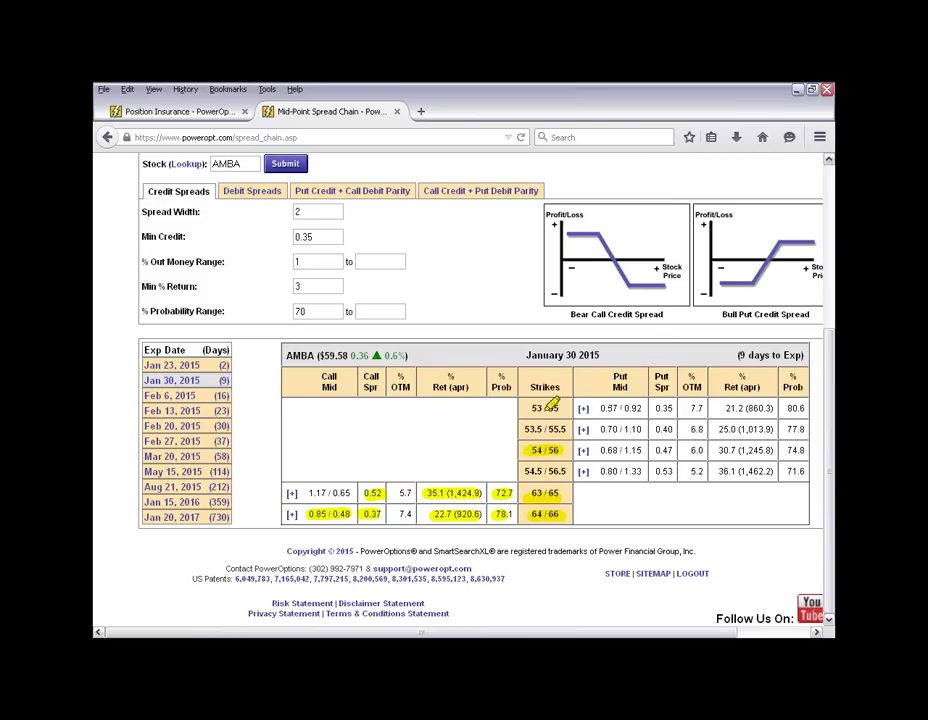
pyautogui.moveTo(789, 408); pyautogui.dragTo(804, 408)
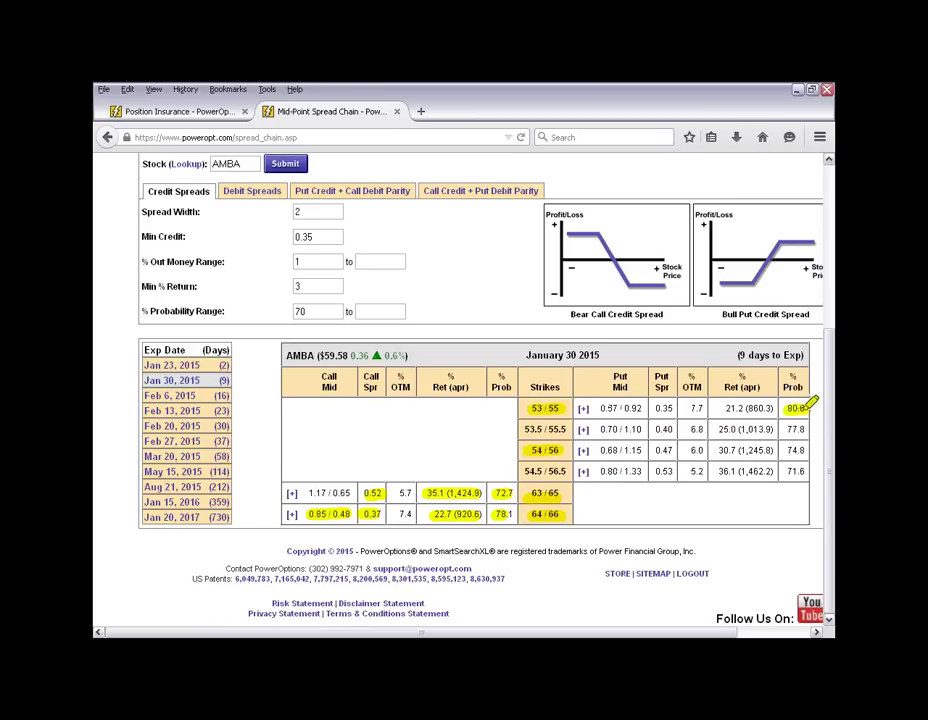
# - Highlight the Credit Spreads heading and the spread width, probability, return, out-of-the-money and minimum credit filters
pyautogui.moveTo(182, 180)
pyautogui.mouseDown()
pyautogui.moveTo(130, 183)
pyautogui.moveTo(232, 188)
pyautogui.moveTo(193, 166)
pyautogui.mouseUp()
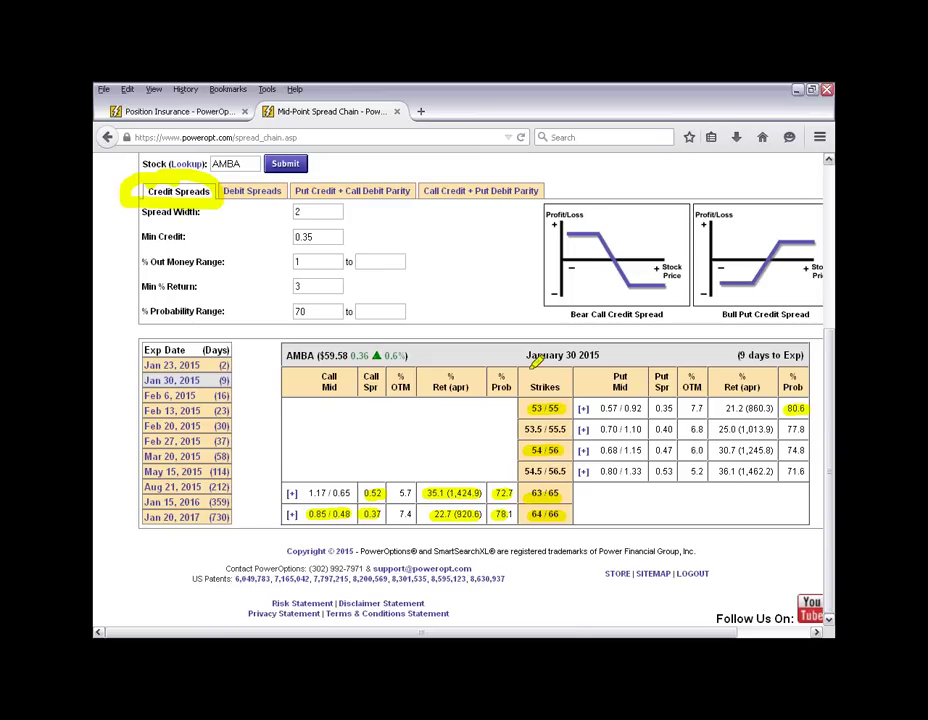
pyautogui.click(305, 211)
pyautogui.click(315, 313)
pyautogui.click(316, 288)
pyautogui.click(310, 260)
pyautogui.click(326, 235)
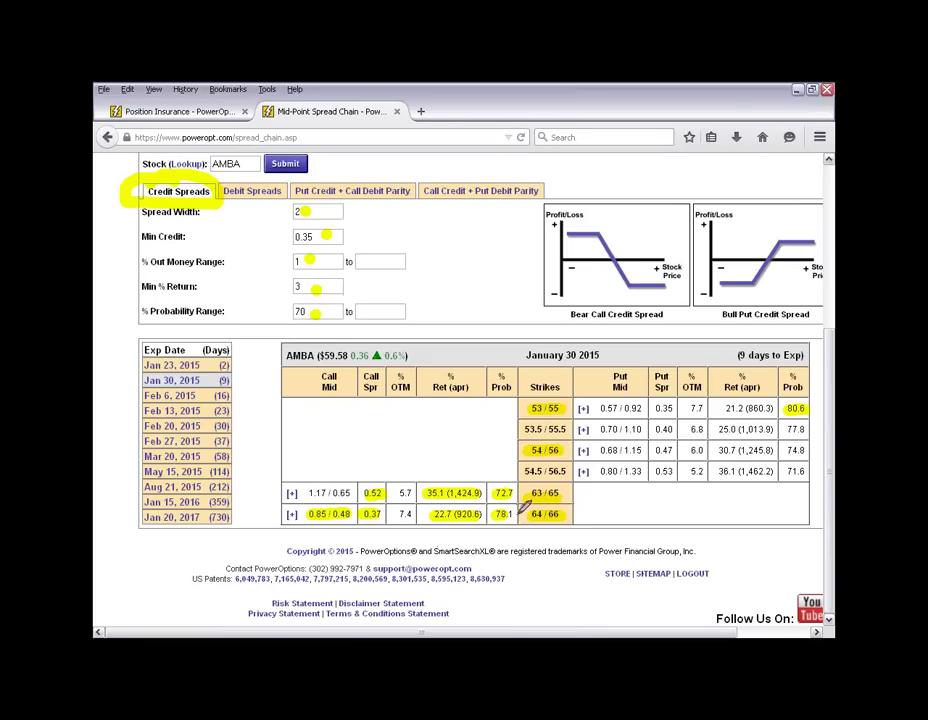
# - Circle the 64/66 call probability, the 53/55 put probability and credit, and the 63/65 call credit, with an arrow to the 53/55 strikes
pyautogui.moveTo(512, 492)
pyautogui.mouseDown()
pyautogui.moveTo(480, 505)
pyautogui.moveTo(520, 502)
pyautogui.mouseUp()
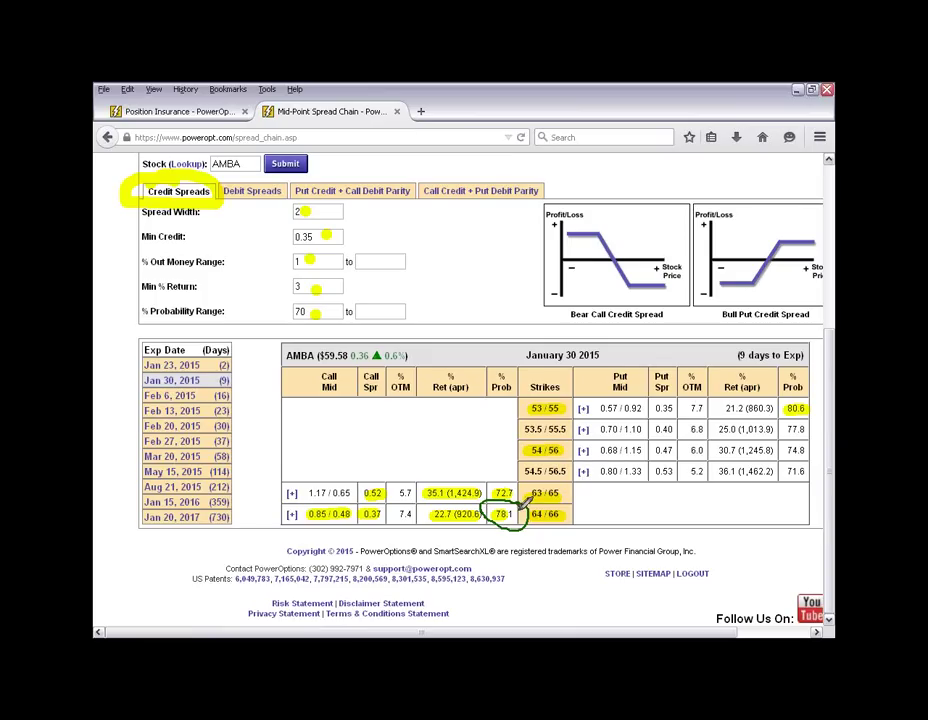
pyautogui.moveTo(518, 512)
pyautogui.mouseDown()
pyautogui.moveTo(517, 400)
pyautogui.moveTo(516, 408)
pyautogui.mouseUp()
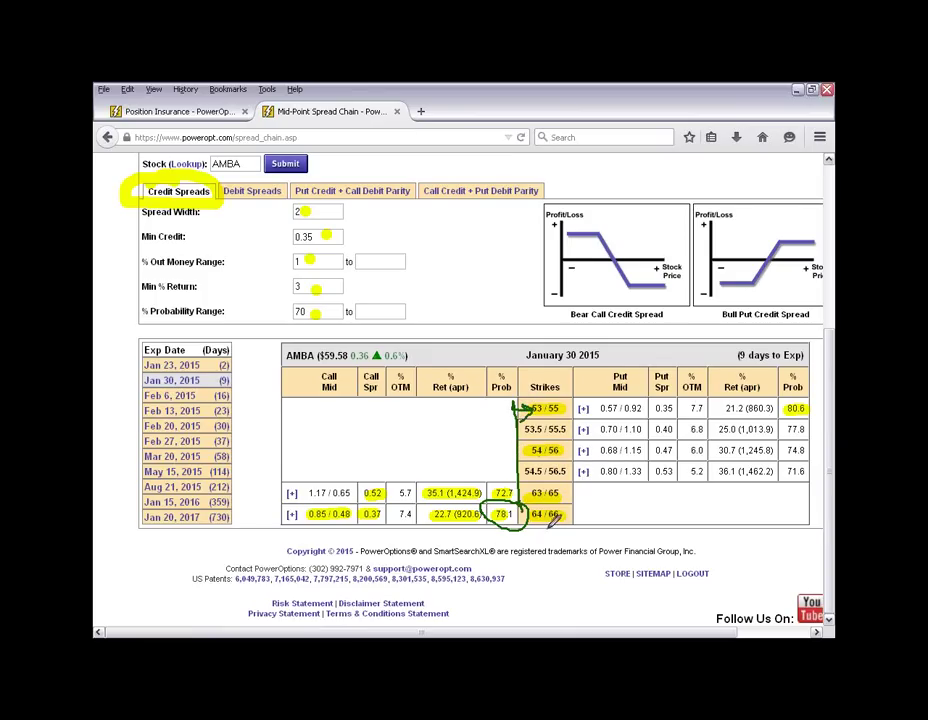
pyautogui.moveTo(813, 390)
pyautogui.mouseDown()
pyautogui.moveTo(787, 406)
pyautogui.moveTo(806, 388)
pyautogui.mouseUp()
pyautogui.moveTo(682, 400)
pyautogui.mouseDown()
pyautogui.moveTo(650, 410)
pyautogui.moveTo(678, 417)
pyautogui.moveTo(684, 402)
pyautogui.mouseUp()
pyautogui.moveTo(392, 482)
pyautogui.mouseDown()
pyautogui.moveTo(362, 500)
pyautogui.moveTo(390, 484)
pyautogui.mouseUp()
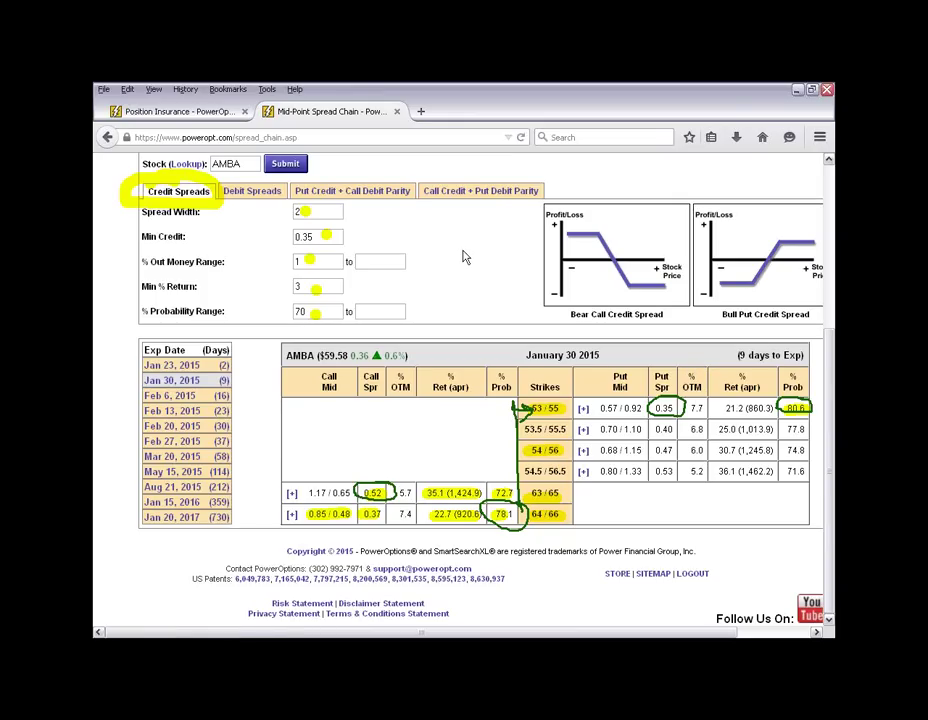
# - Switch to the Put Credit + Call Debit Parity view, set its minimum credit to 0.35, and run the AMBA chain
pyautogui.click(375, 192)
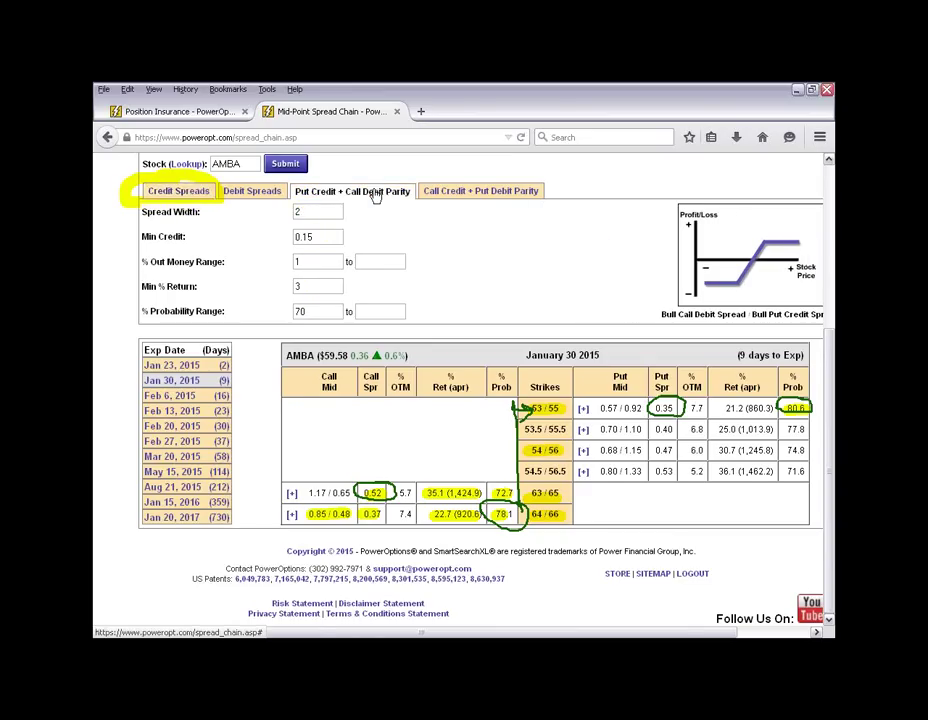
pyautogui.click(328, 242)
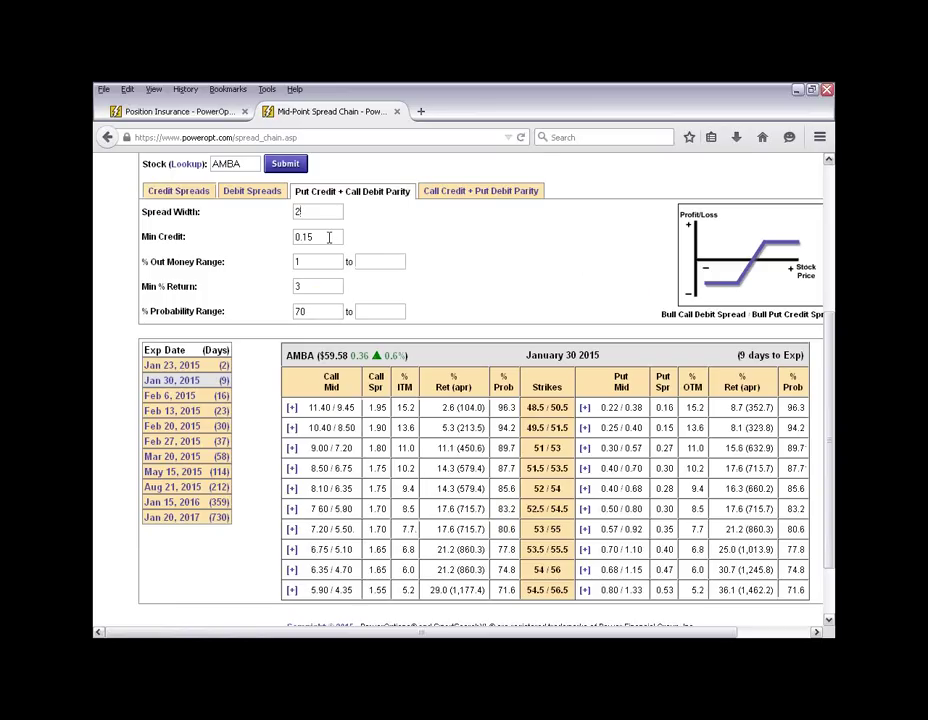
pyautogui.press('BackSpace')
pyautogui.press('BackSpace')
pyautogui.press('BackSpace')
pyautogui.press('BackSpace')
pyautogui.write('0.35')
pyautogui.click(456, 286)
pyautogui.press('Return')
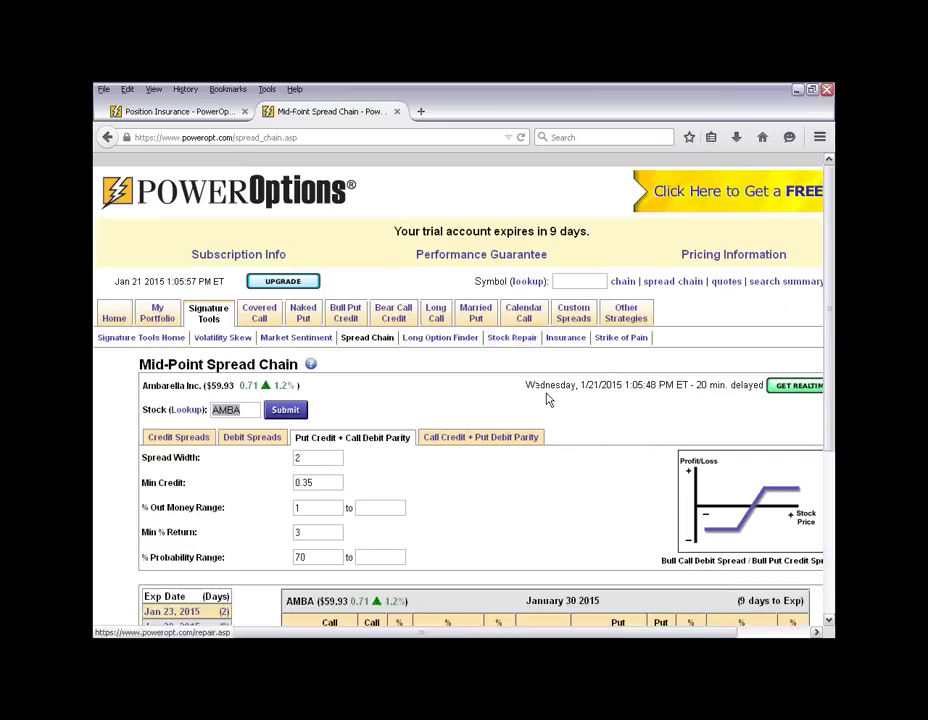
pyautogui.scroll(-2, 565, 404)
pyautogui.scroll(-1, 573, 403)
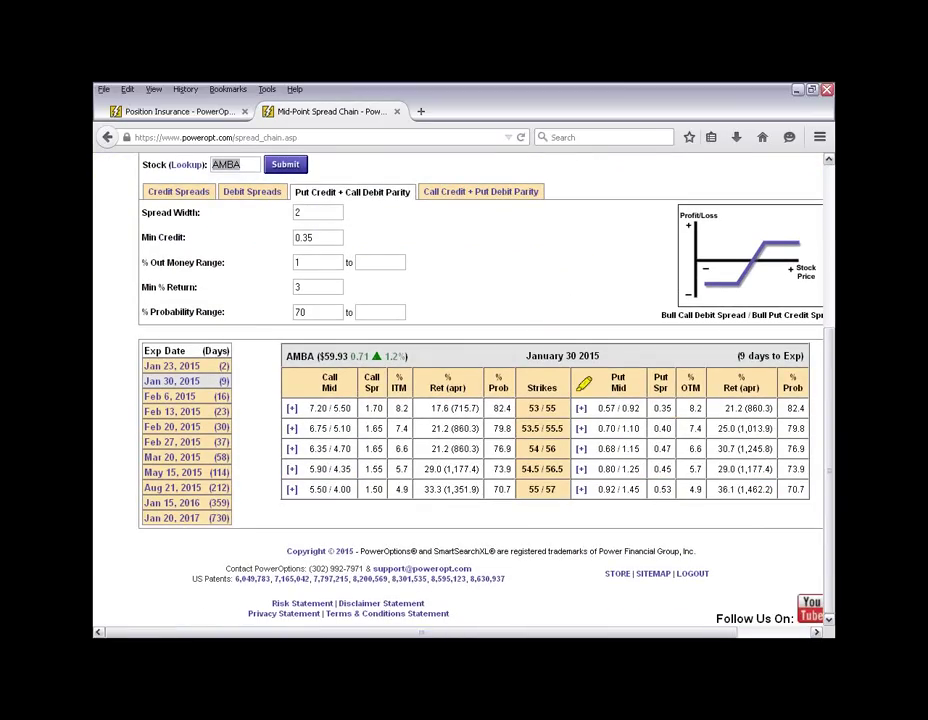
# - Highlight the Put Mid and Call Mid headings, and circle the 53/55 strikes and that row's call spread return
pyautogui.moveTo(625, 366)
pyautogui.mouseDown()
pyautogui.moveTo(600, 372)
pyautogui.moveTo(644, 371)
pyautogui.moveTo(628, 364)
pyautogui.mouseUp()
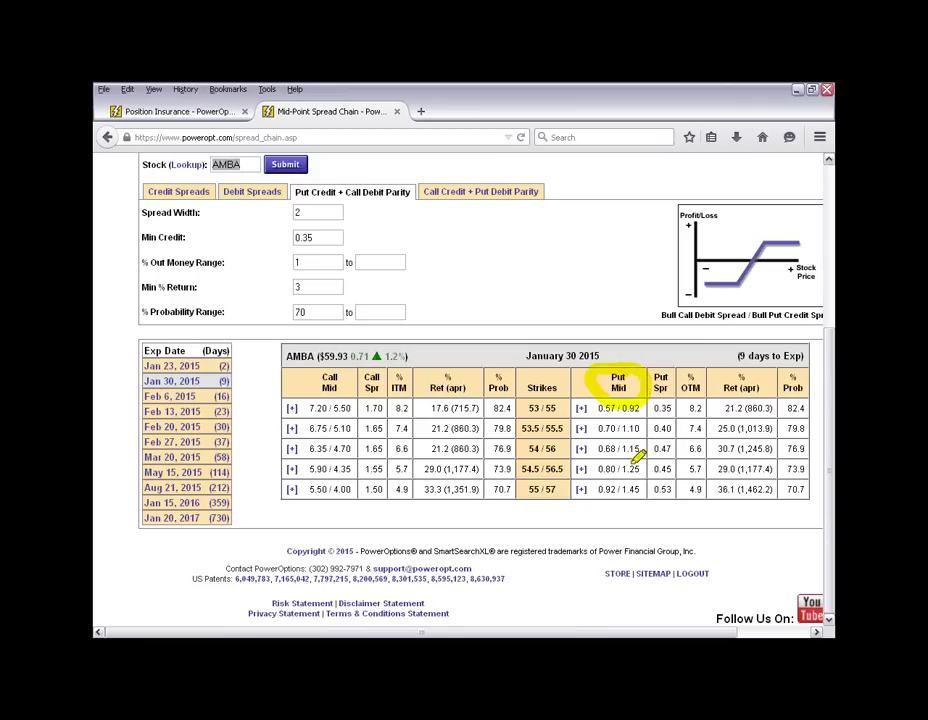
pyautogui.moveTo(337, 372)
pyautogui.mouseDown()
pyautogui.moveTo(347, 391)
pyautogui.moveTo(356, 382)
pyautogui.moveTo(338, 370)
pyautogui.mouseUp()
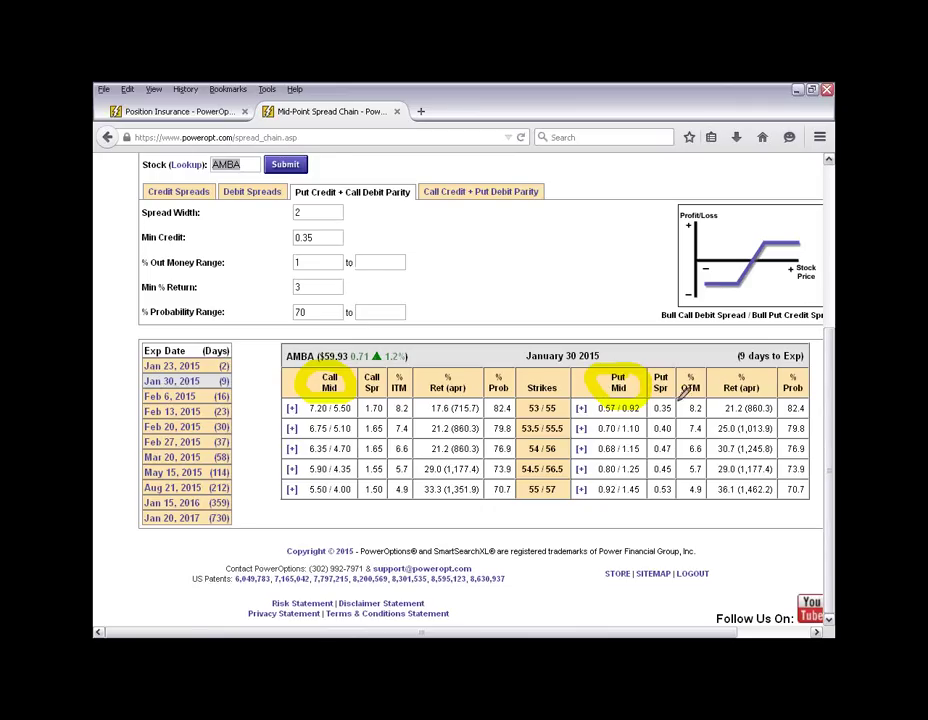
pyautogui.moveTo(472, 396)
pyautogui.mouseDown()
pyautogui.moveTo(418, 399)
pyautogui.moveTo(482, 414)
pyautogui.moveTo(440, 397)
pyautogui.mouseUp()
pyautogui.moveTo(557, 392)
pyautogui.mouseDown()
pyautogui.moveTo(522, 412)
pyautogui.moveTo(560, 402)
pyautogui.mouseUp()
pyautogui.moveTo(451, 360); pyautogui.dragTo(493, 326)
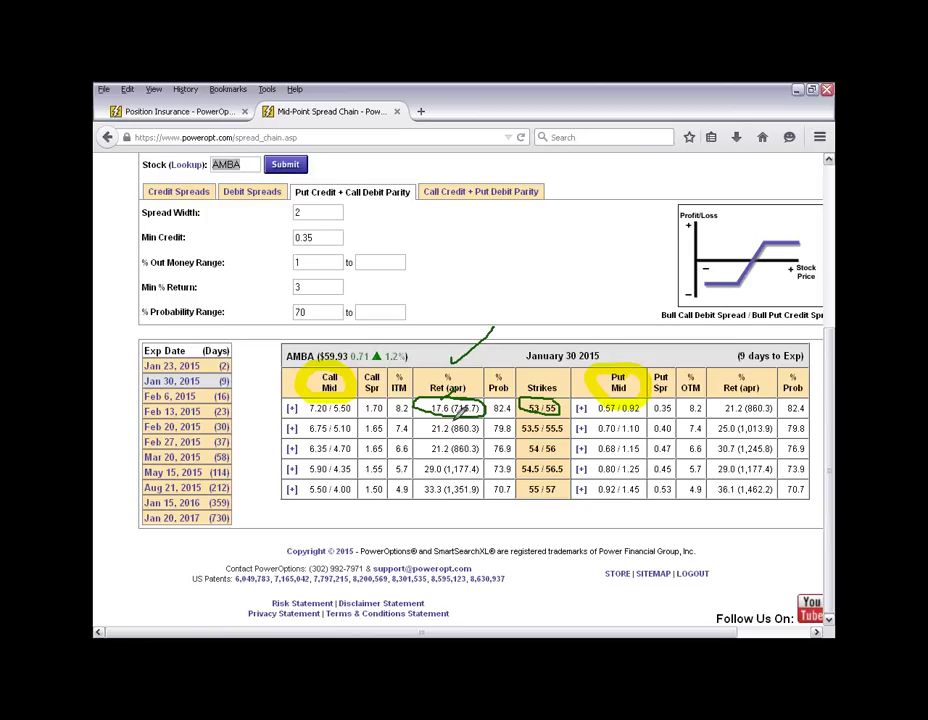
# - Put crosses beside the first three put spread returns and underline the Put Credit + Call Debit Parity heading
pyautogui.moveTo(709, 405)
pyautogui.mouseDown()
pyautogui.moveTo(721, 402)
pyautogui.moveTo(720, 442)
pyautogui.mouseUp()
pyautogui.moveTo(297, 201); pyautogui.dragTo(408, 200)
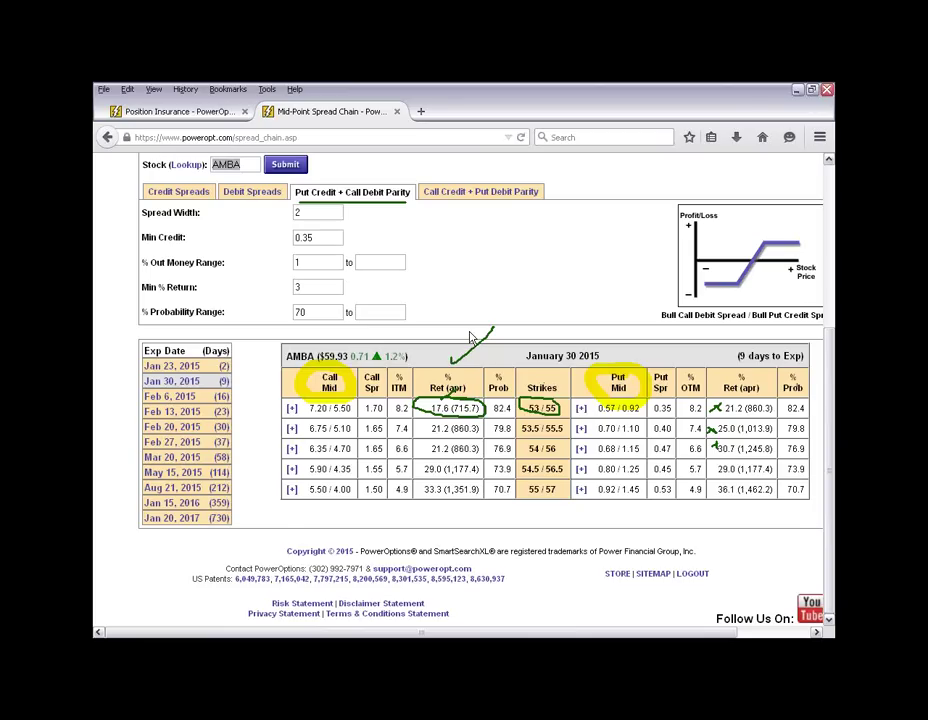
pyautogui.click(499, 299)
# - Open the Long Option Finder for the long call strategy and enter AMBA as the stock symbol
pyautogui.scroll(3, 499, 299)
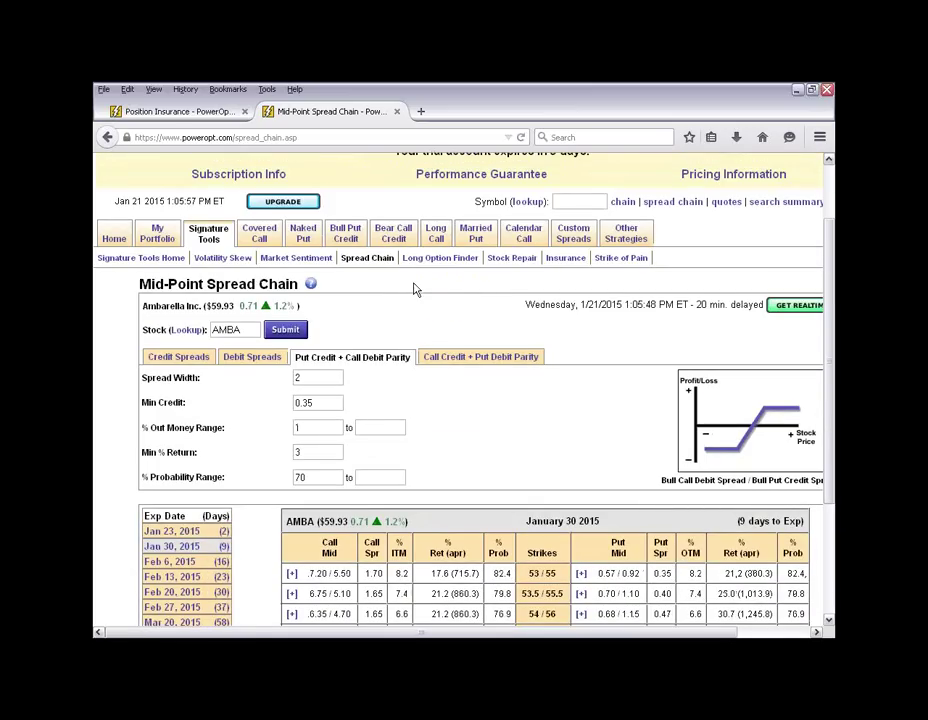
pyautogui.moveTo(402, 247)
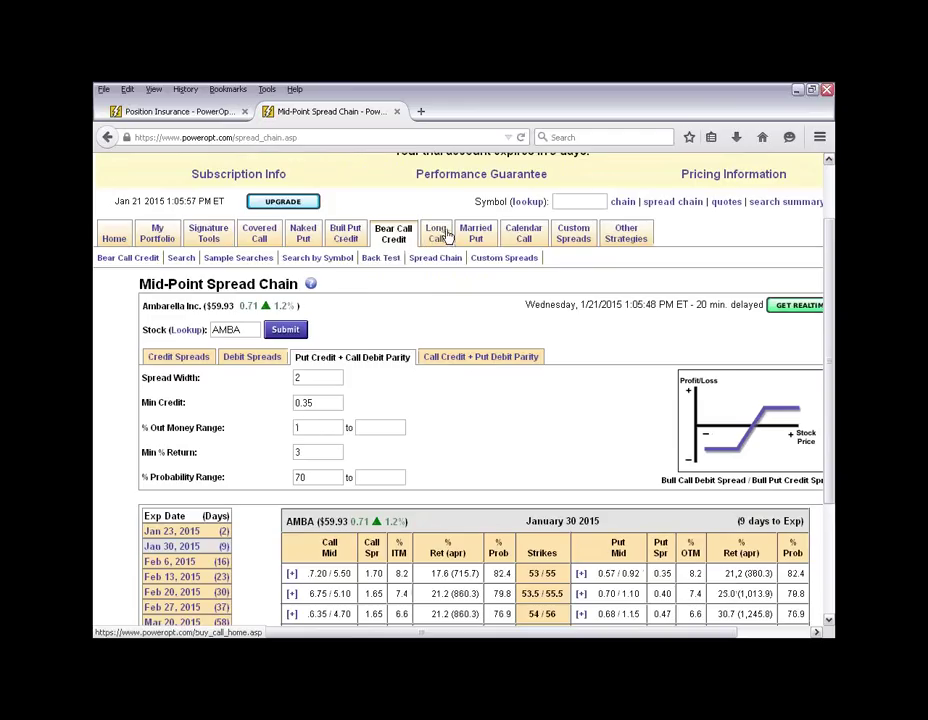
pyautogui.moveTo(438, 235)
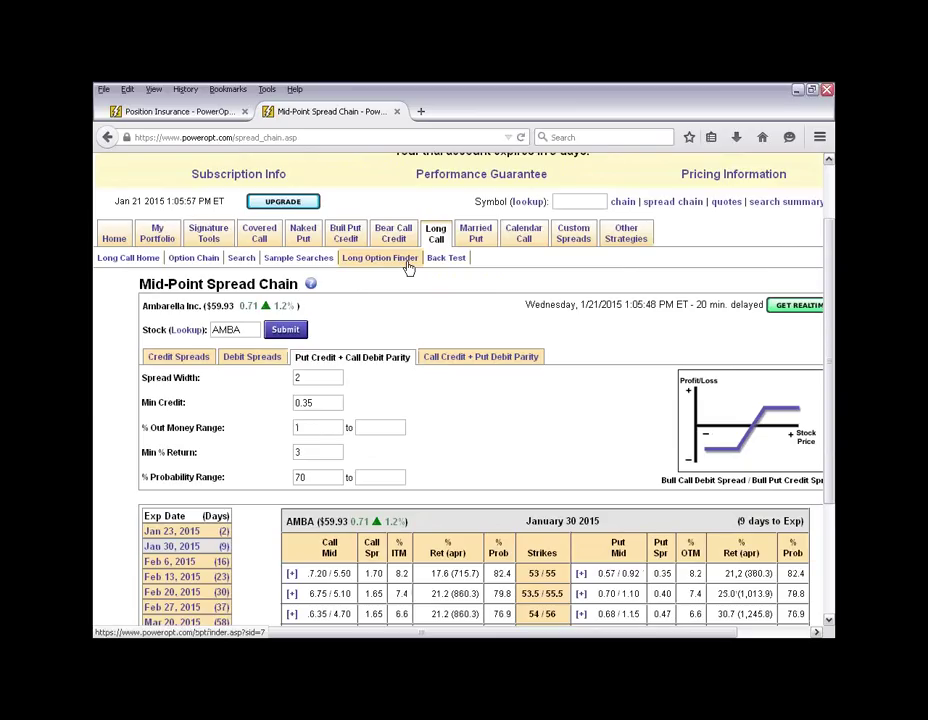
pyautogui.click(407, 261)
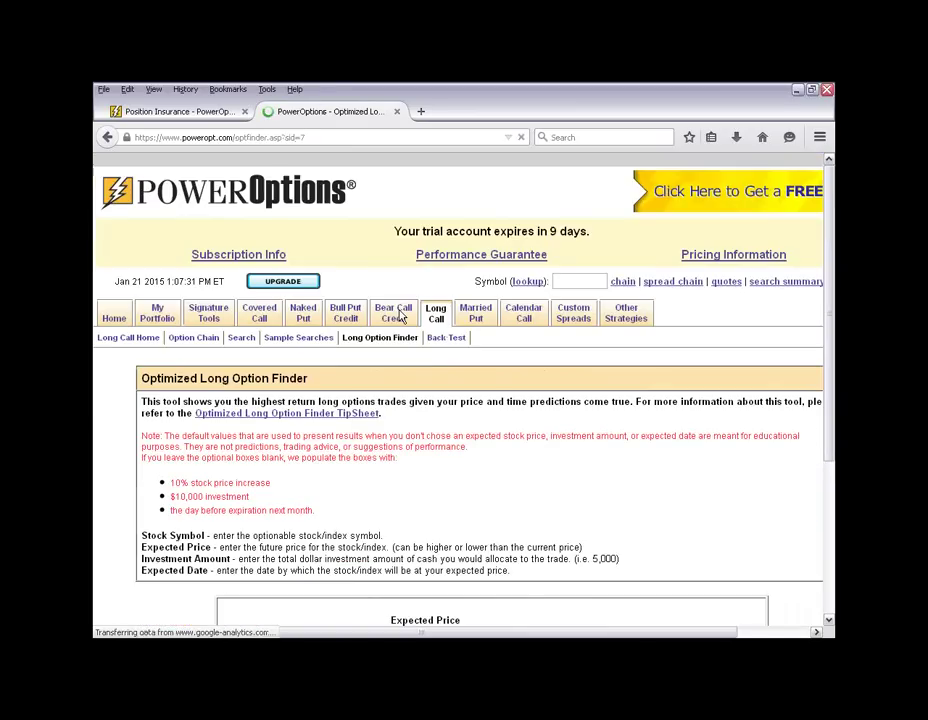
pyautogui.scroll(-3, 541, 333)
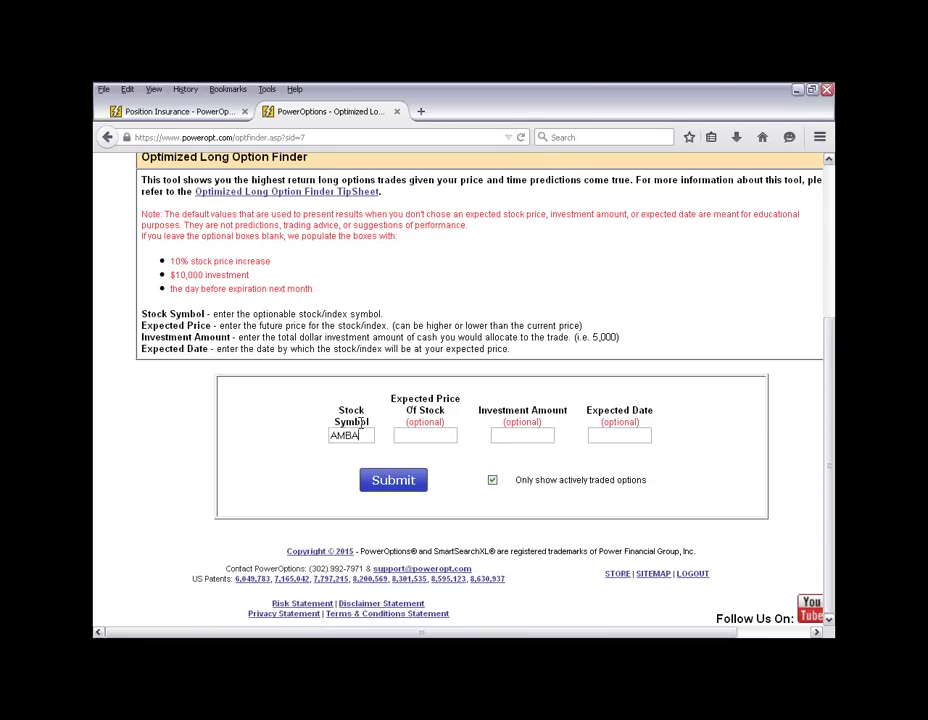
# - Set the expected stock price to 63.00 and the expected date to 02/12/2015 for AMBA
pyautogui.click(437, 436)
pyautogui.click(616, 436)
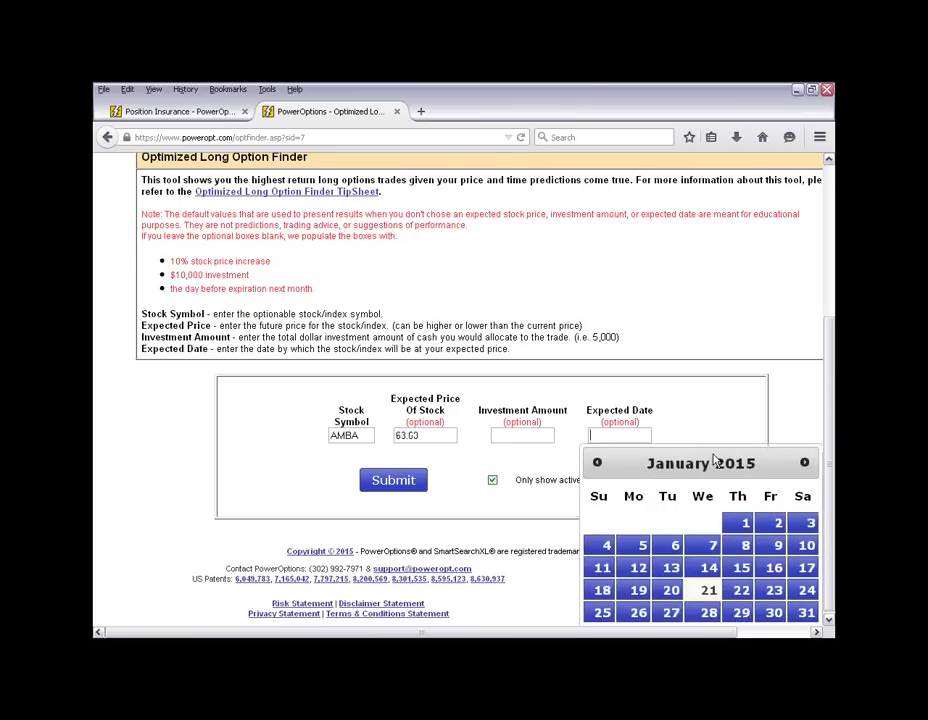
pyautogui.click(804, 462)
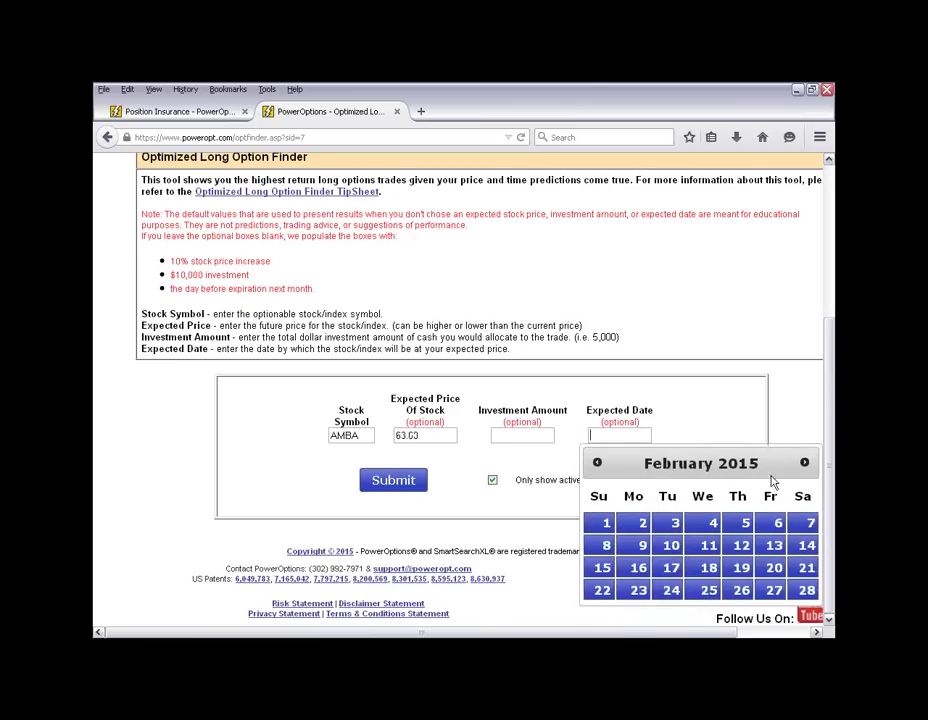
pyautogui.click(741, 545)
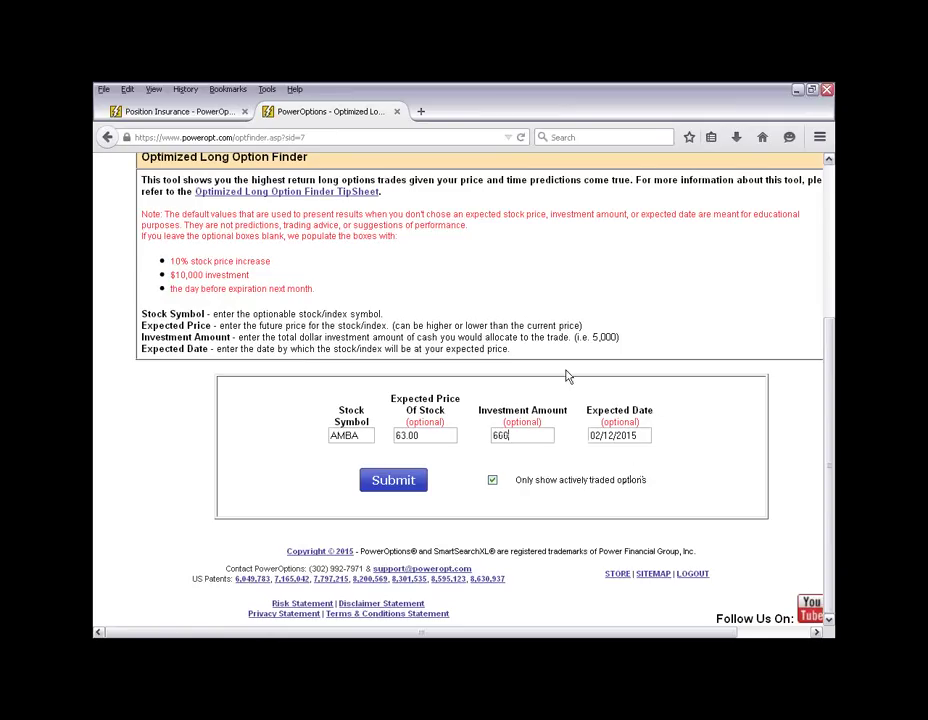
# - Set the investment amount to 600 and run the finder for actively traded AMBA options
pyautogui.click(430, 436)
pyautogui.click(523, 434)
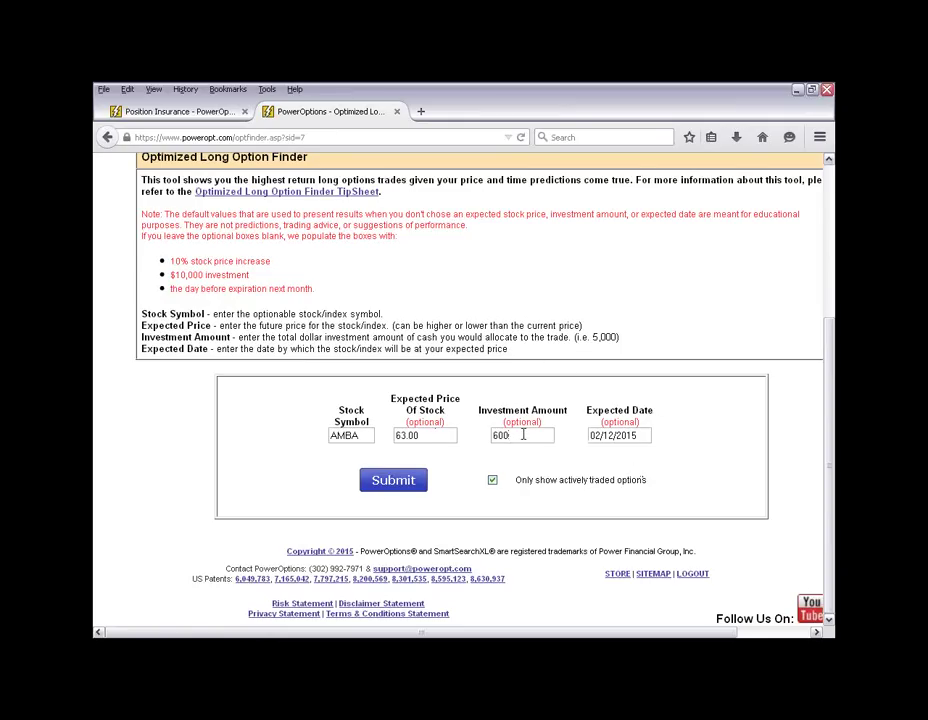
pyautogui.click(624, 435)
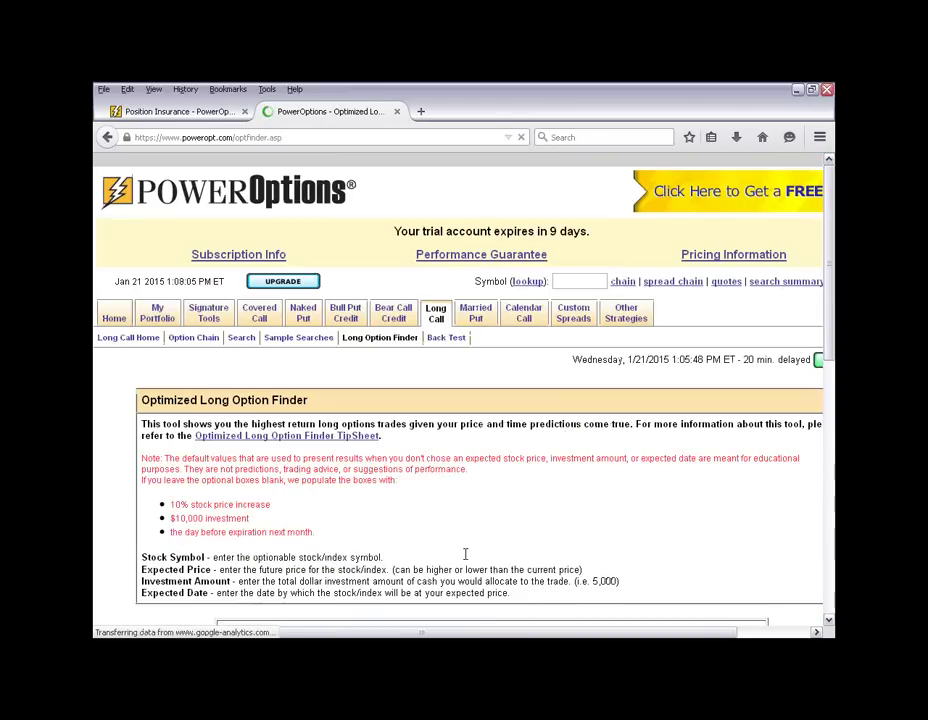
pyautogui.scroll(-5, 466, 560)
pyautogui.scroll(-3, 466, 560)
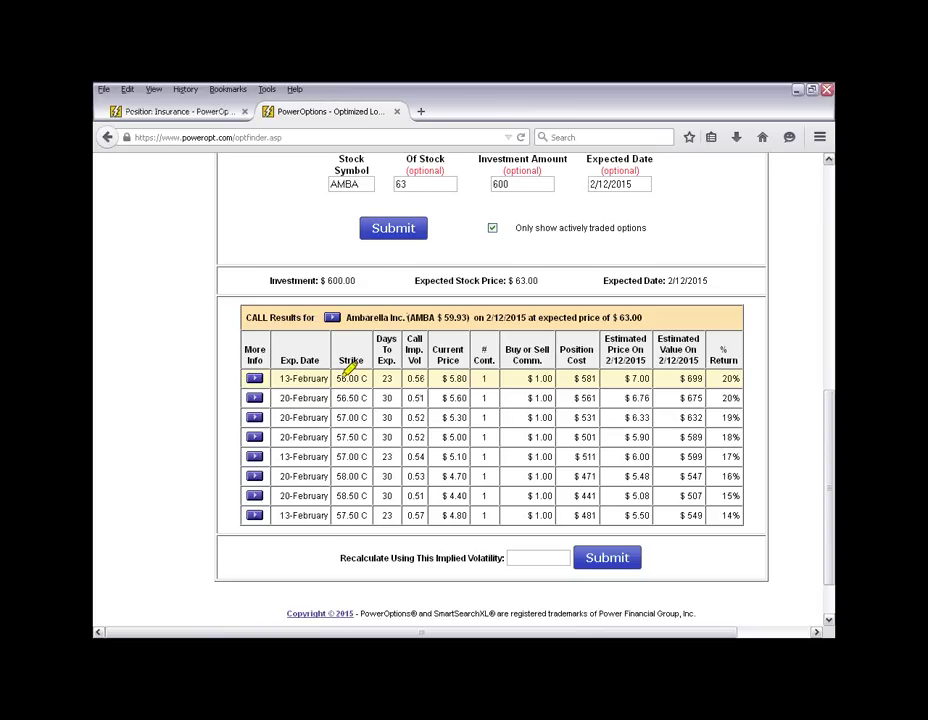
# - Highlight the expected price of 63 and the first result's expiration, strike, implied volatility, current price, estimated price and return
pyautogui.moveTo(407, 378); pyautogui.dragTo(468, 378)
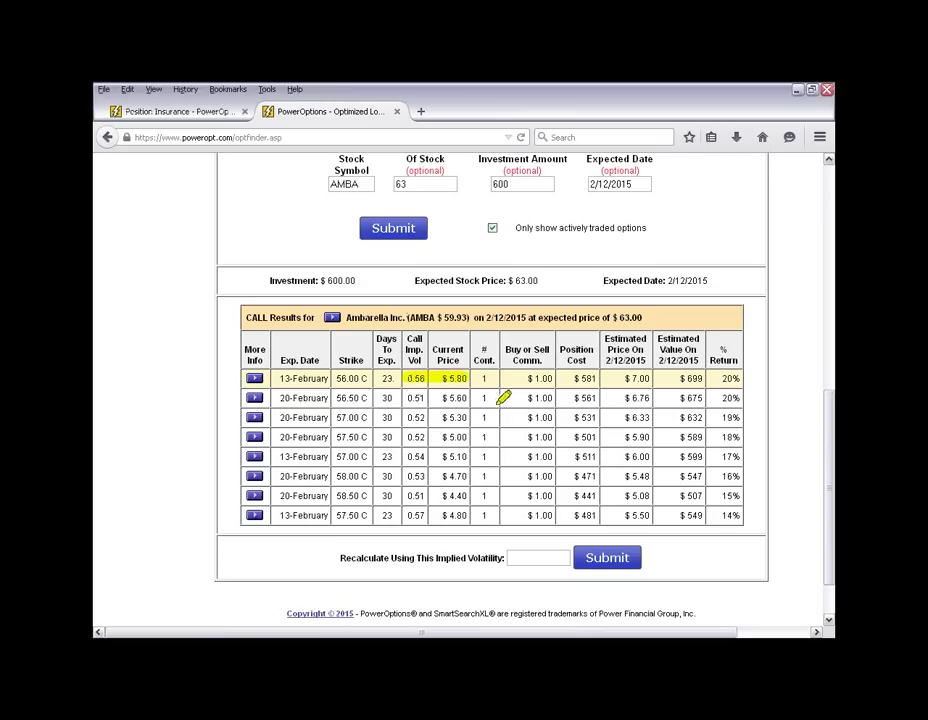
pyautogui.moveTo(624, 378); pyautogui.dragTo(651, 378)
pyautogui.moveTo(396, 184); pyautogui.dragTo(430, 184)
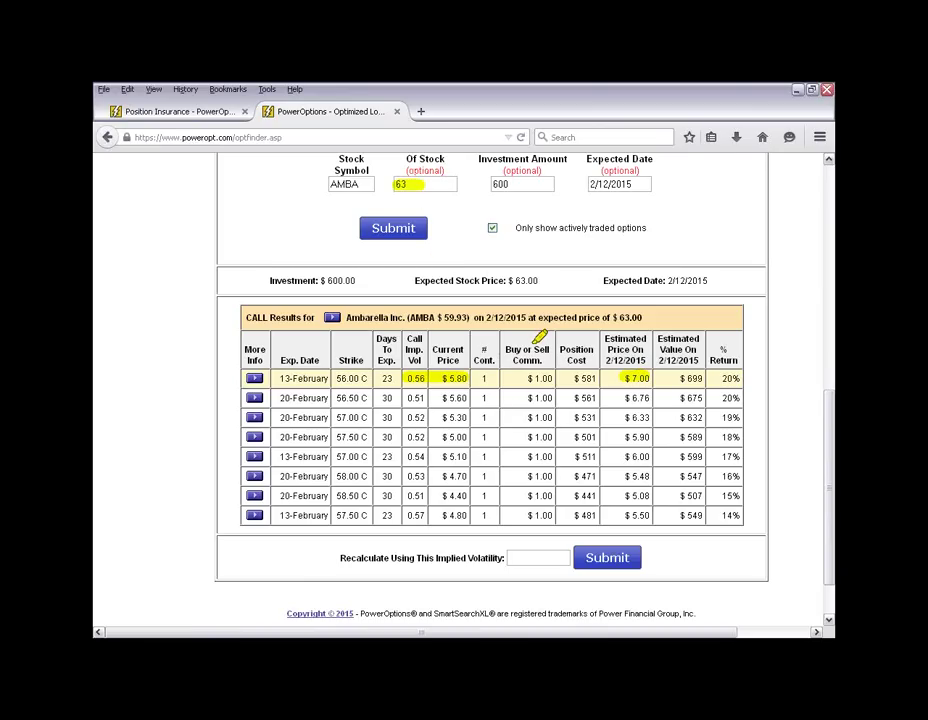
pyautogui.moveTo(280, 378); pyautogui.dragTo(368, 378)
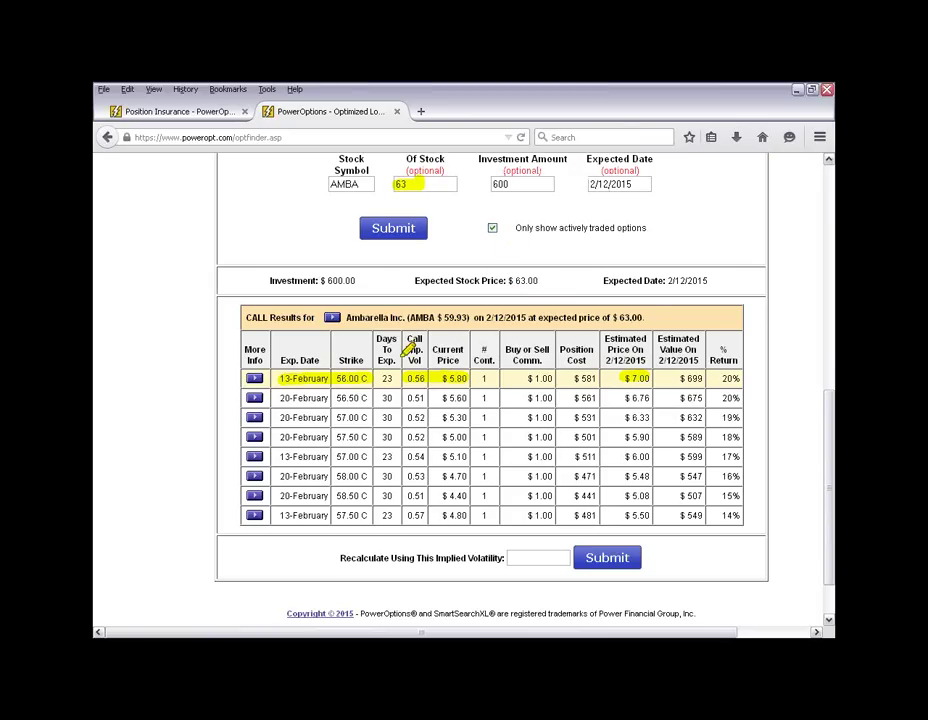
pyautogui.moveTo(624, 379); pyautogui.dragTo(651, 379)
pyautogui.moveTo(718, 379); pyautogui.dragTo(741, 379)
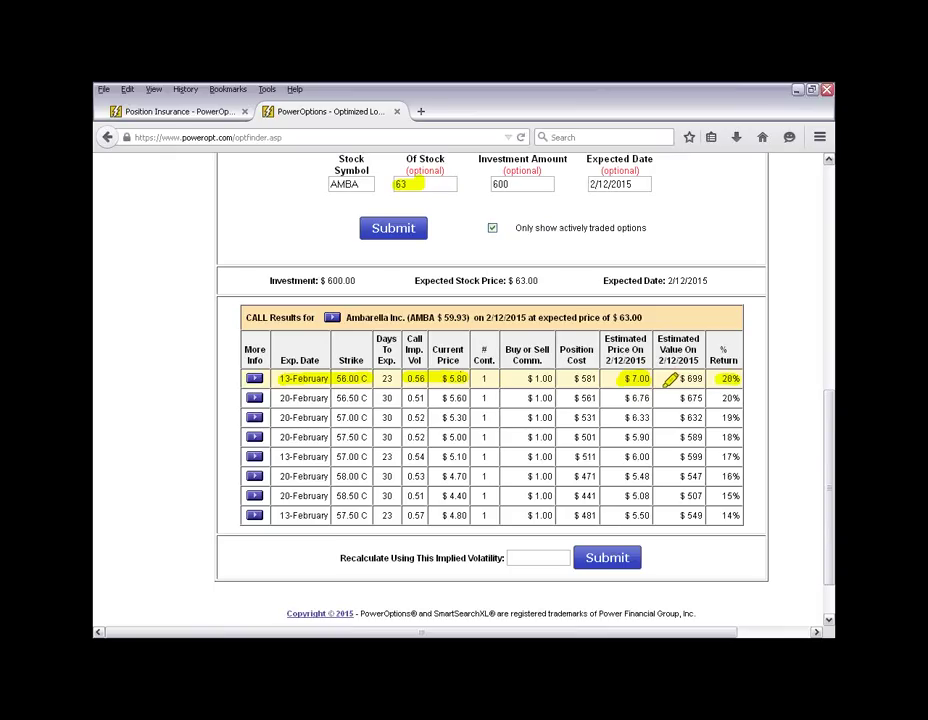
# - Bracket the results' percent returns, and highlight the implied volatility recalculation box and the investment amount
pyautogui.moveTo(736, 376)
pyautogui.mouseDown()
pyautogui.moveTo(762, 397)
pyautogui.moveTo(762, 486)
pyautogui.moveTo(752, 492)
pyautogui.mouseUp()
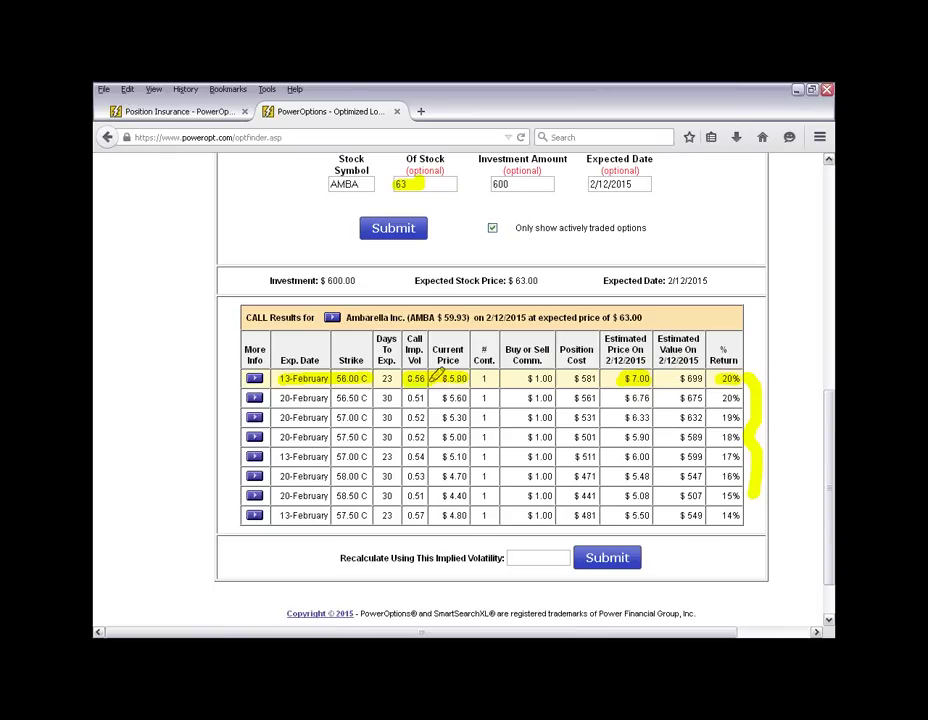
pyautogui.moveTo(511, 559); pyautogui.dragTo(566, 558)
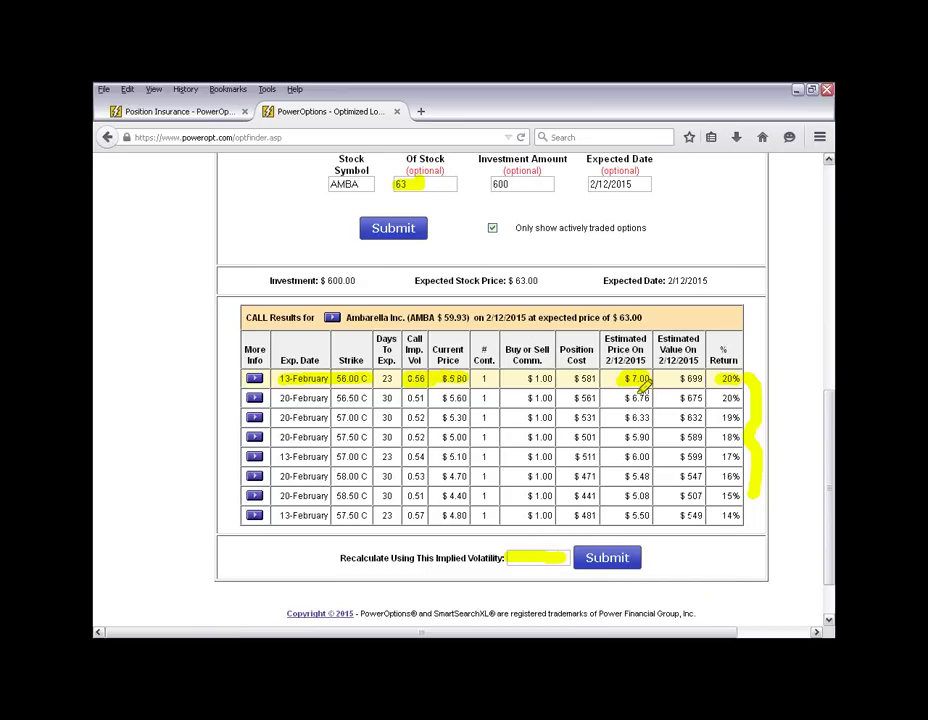
pyautogui.moveTo(643, 381); pyautogui.dragTo(653, 378)
pyautogui.moveTo(488, 184); pyautogui.dragTo(527, 185)
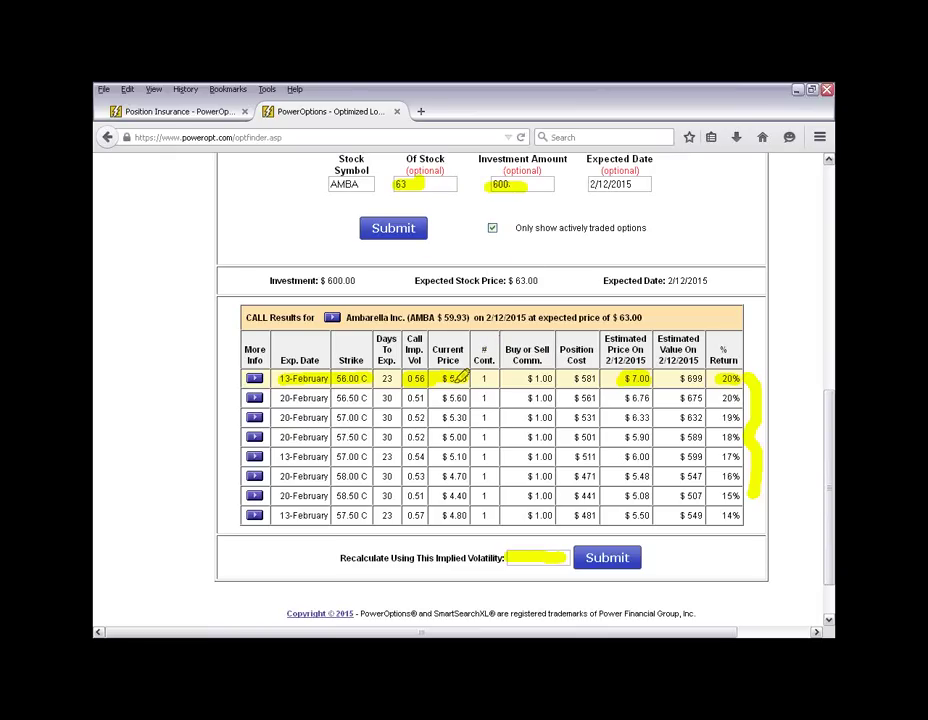
pyautogui.moveTo(510, 168); pyautogui.dragTo(498, 183)
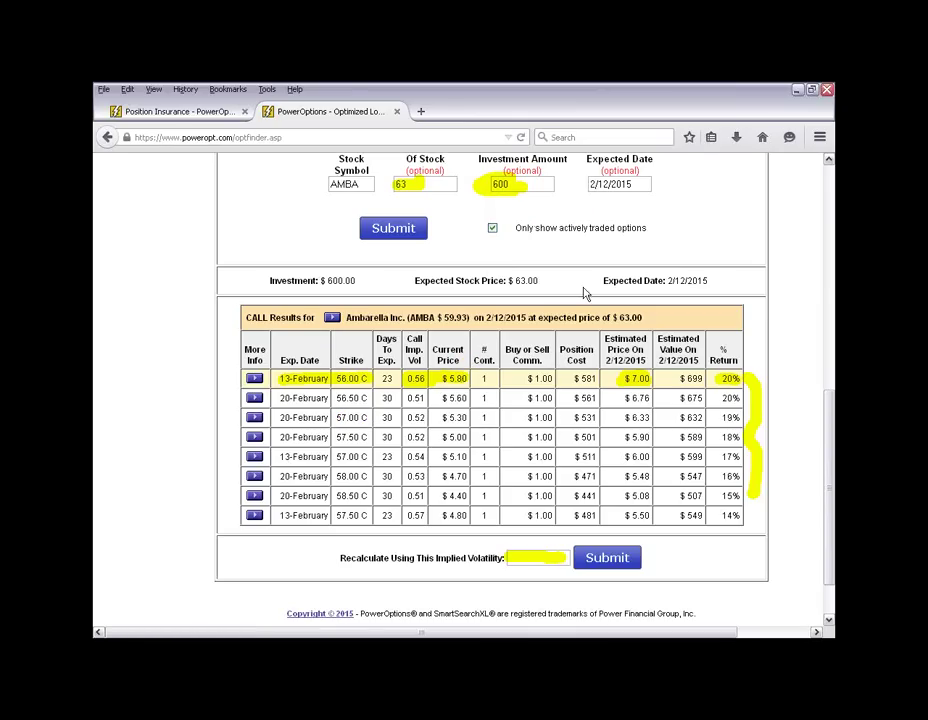
# - Change the investment amount to 1200 and rerun the AMBA long option search
pyautogui.doubleClick(482, 184)
pyautogui.write('12')
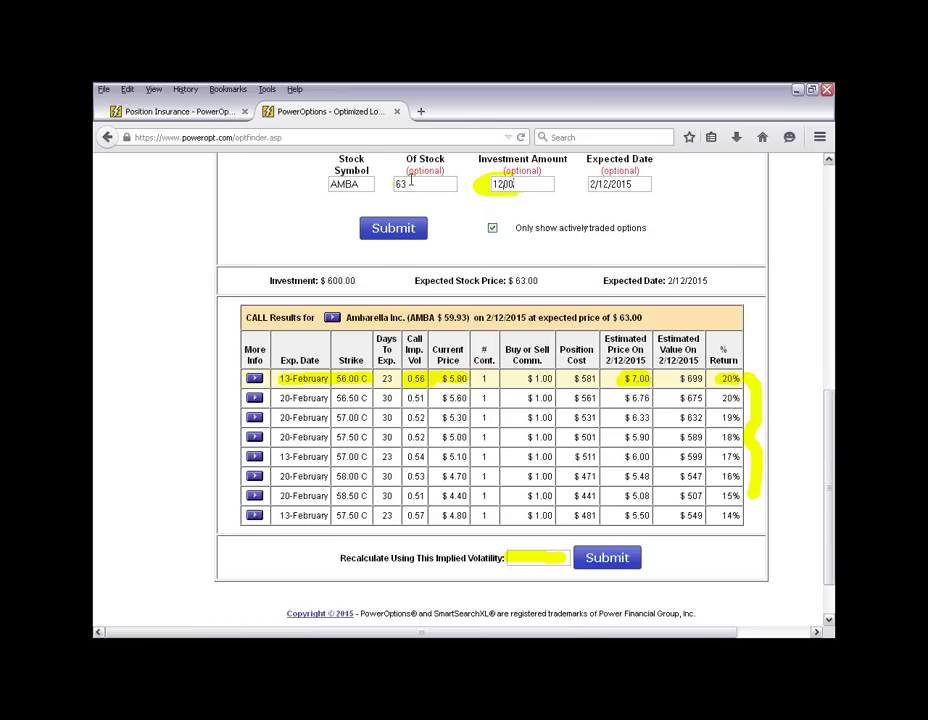
pyautogui.click(395, 232)
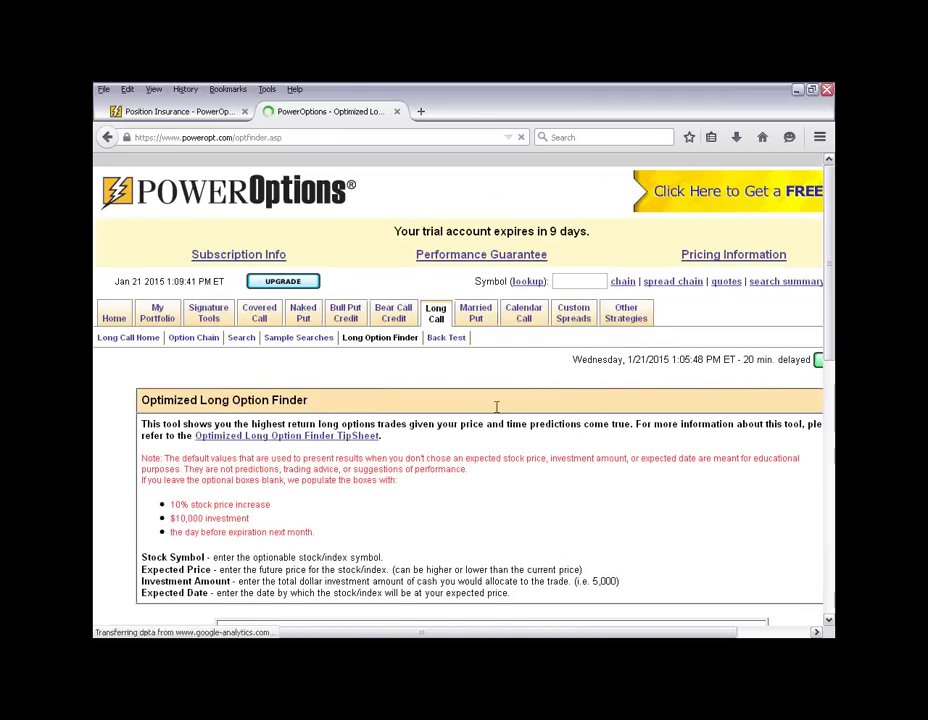
pyautogui.scroll(-4, 495, 408)
pyautogui.scroll(-6, 493, 408)
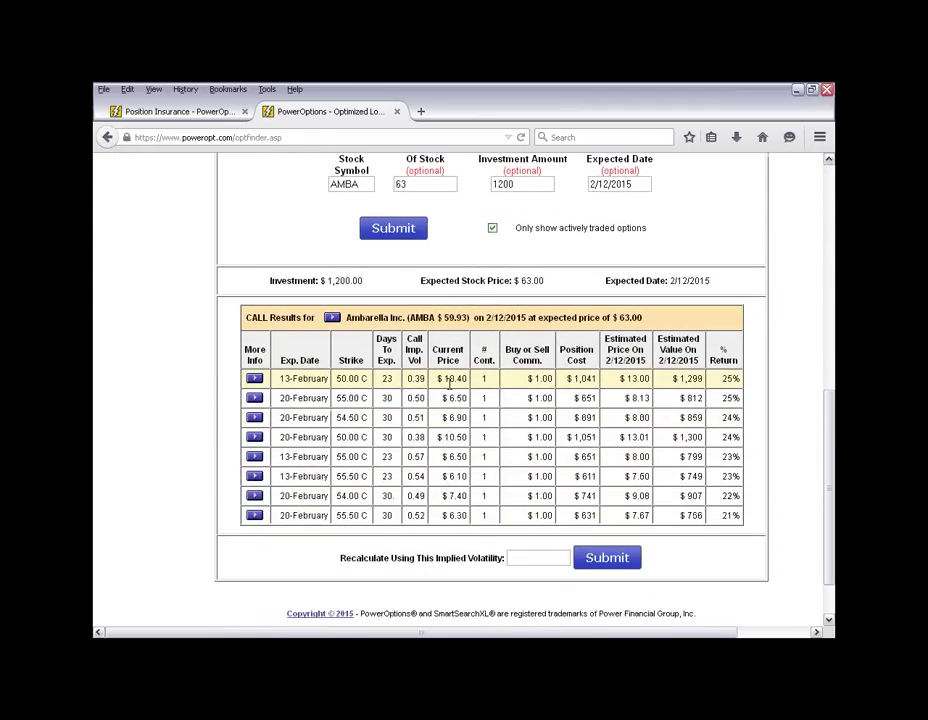
# - Point out the first result's percent return and current price, and the second result's implied volatility
pyautogui.doubleClick(730, 378)
pyautogui.click(783, 401)
pyautogui.doubleClick(460, 379)
pyautogui.hotkey('alt', 'Tab')
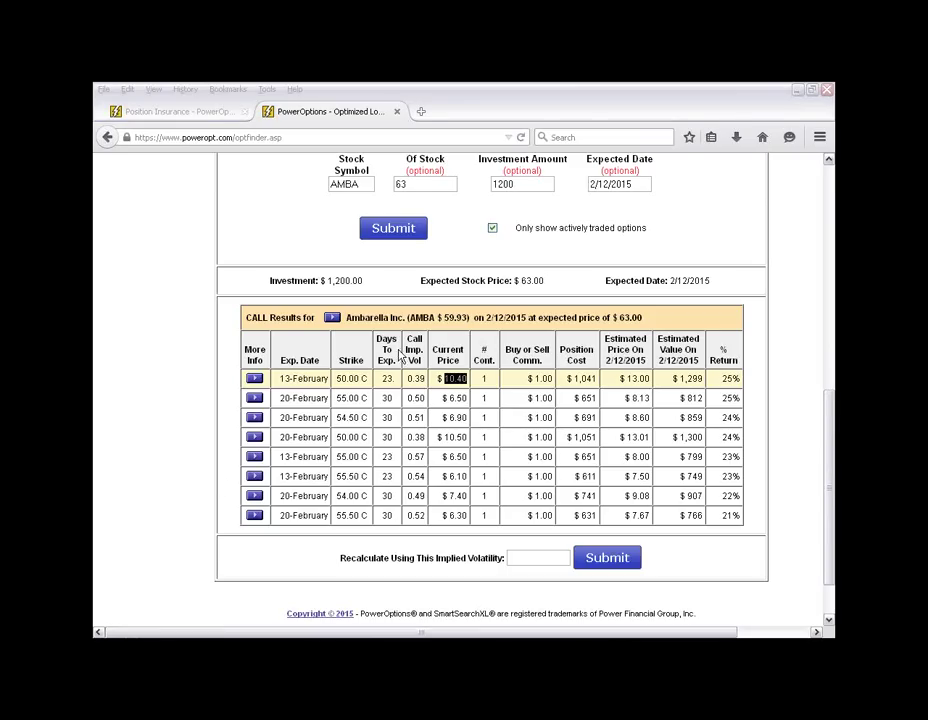
pyautogui.doubleClick(418, 398)
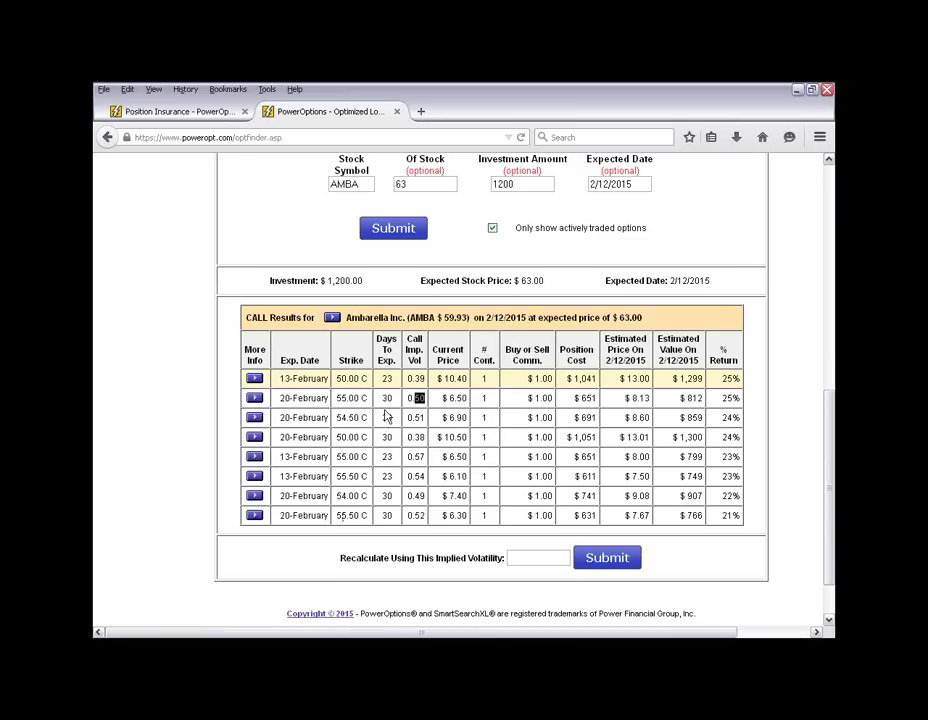
pyautogui.click(417, 412)
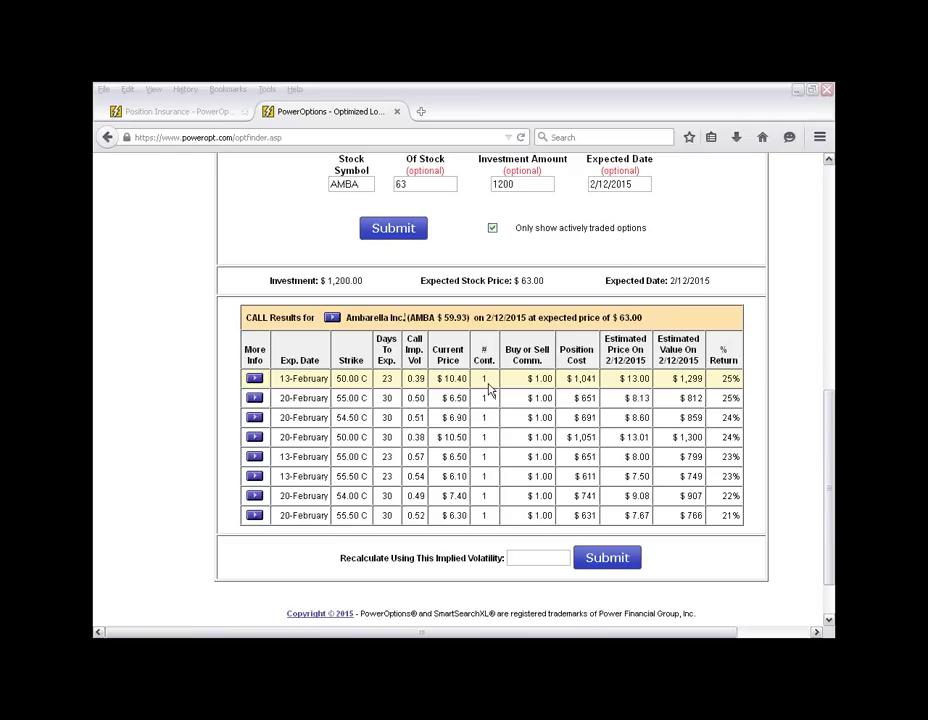
pyautogui.click(712, 438)
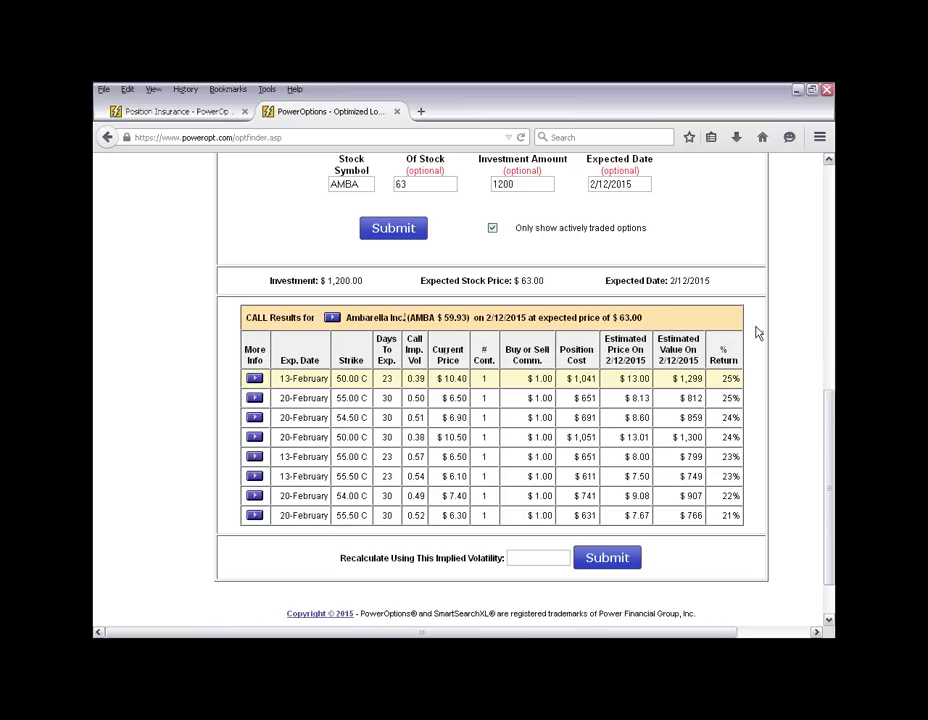
# - Open the Search by Symbol tool for the married put strategy
pyautogui.scroll(5, 762, 503)
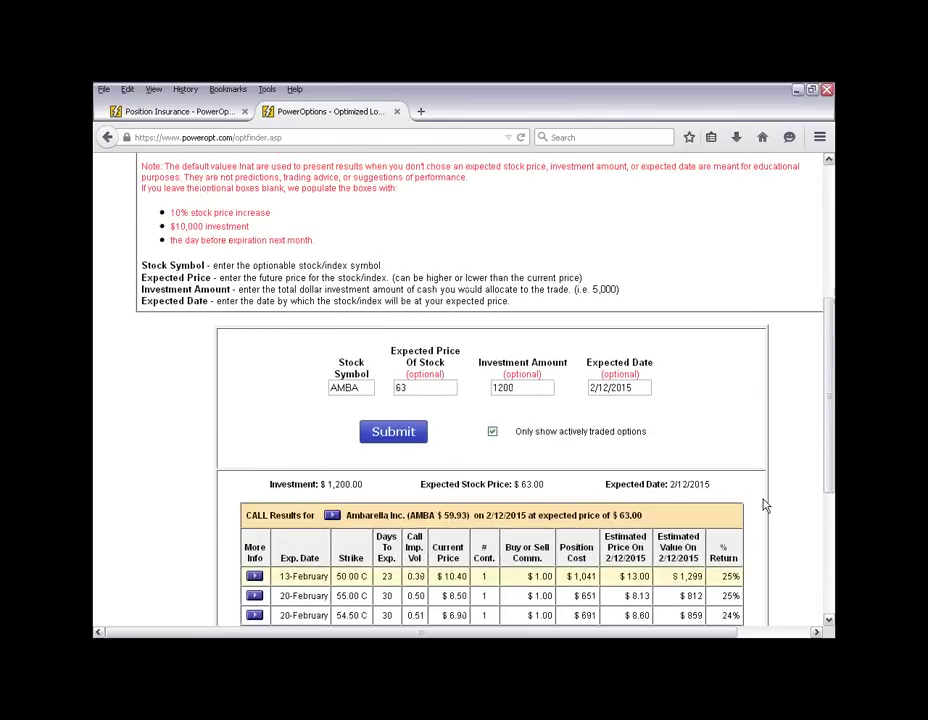
pyautogui.scroll(5, 762, 503)
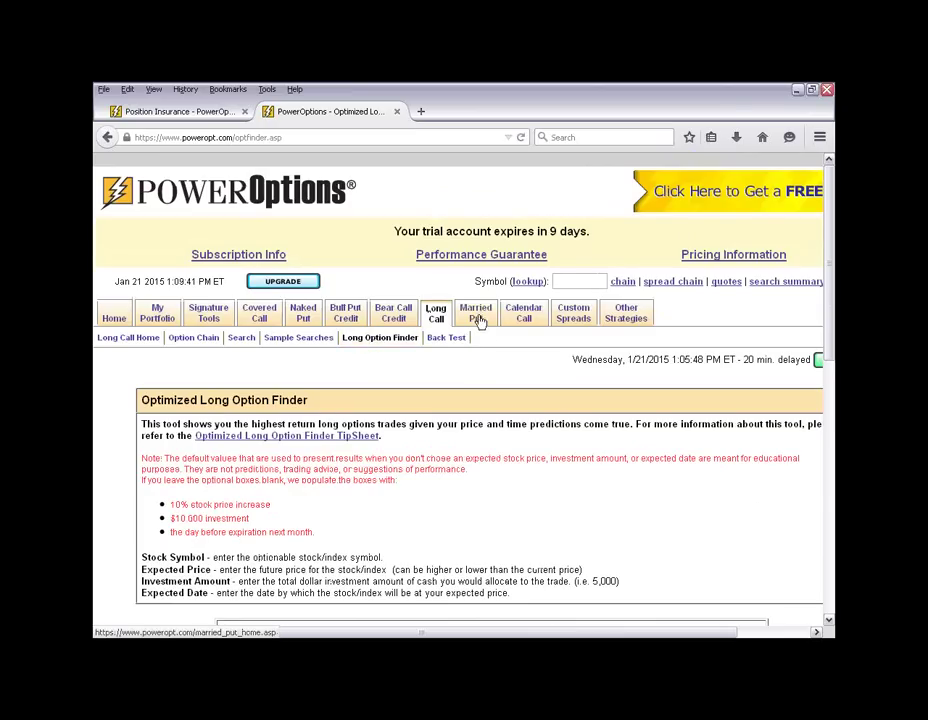
pyautogui.moveTo(477, 318)
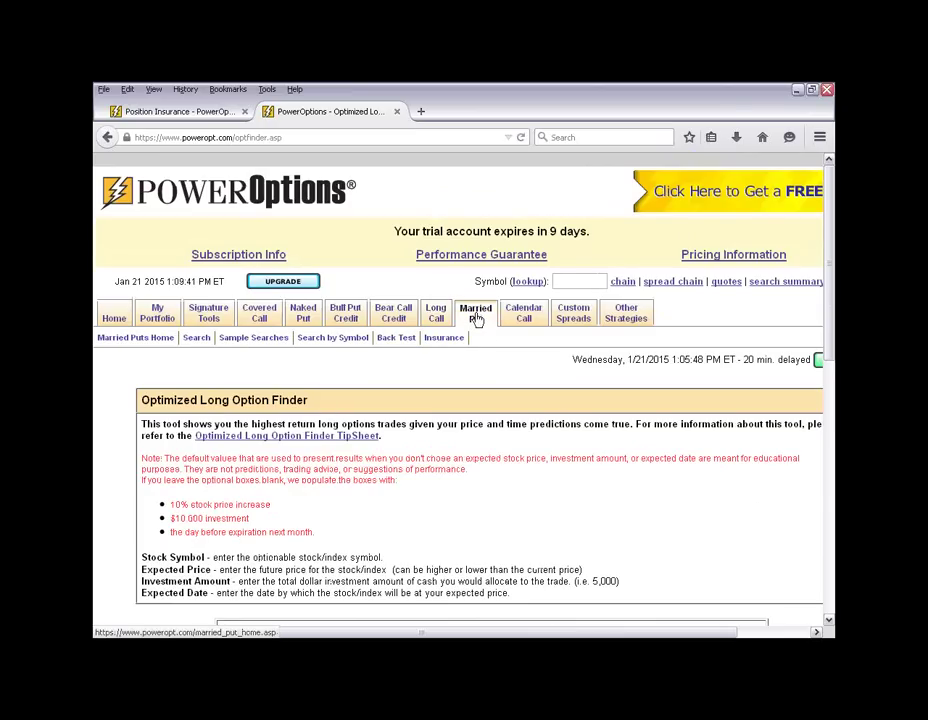
pyautogui.click(333, 339)
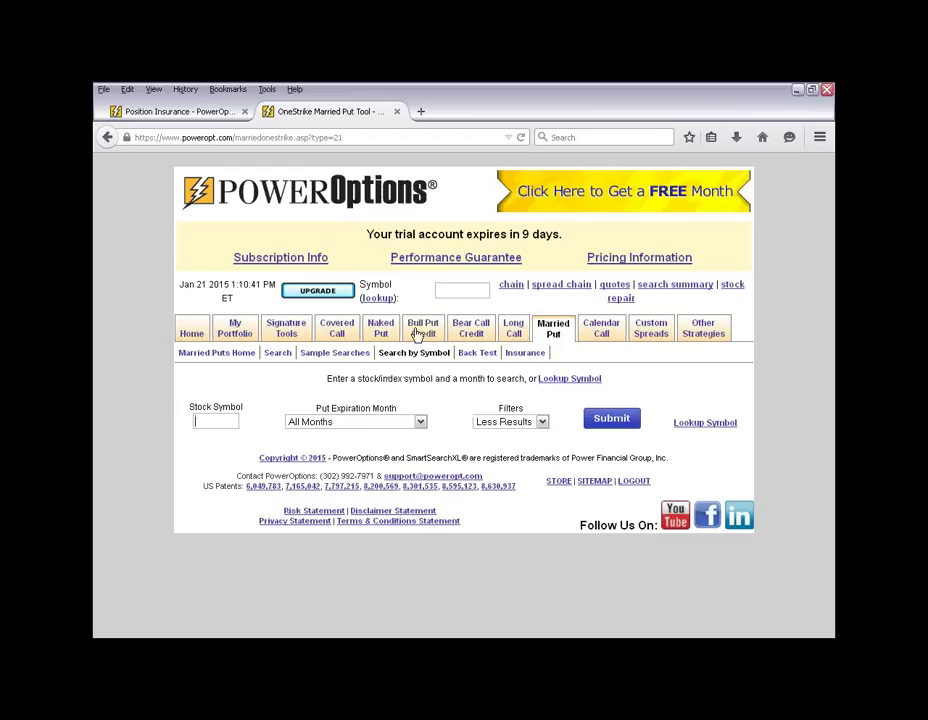
pyautogui.click(598, 336)
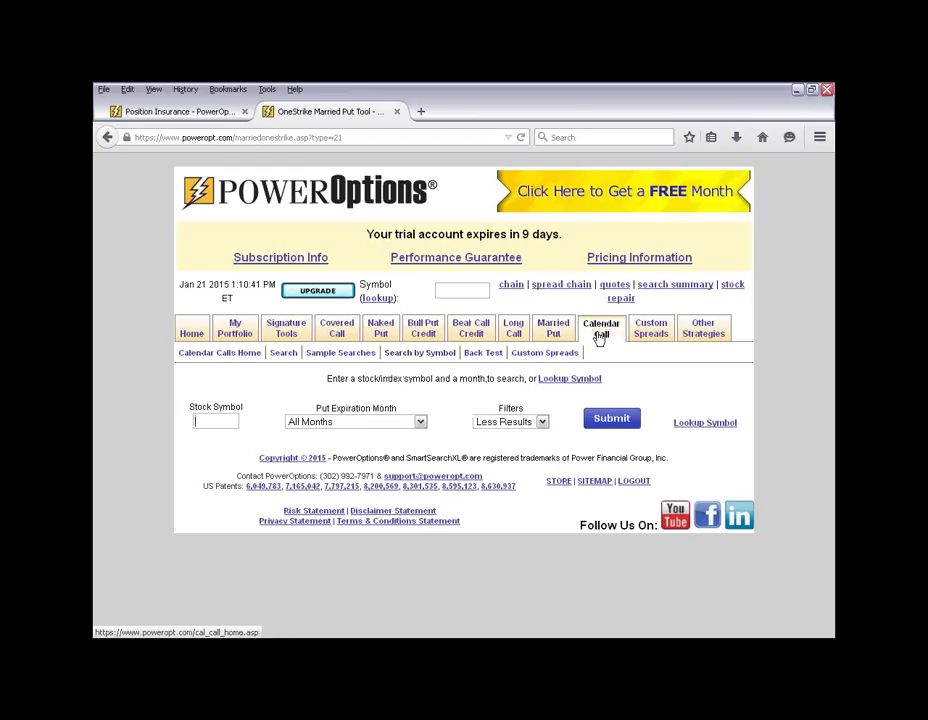
# - Search married puts for AMBA with All Months as the put expiration and the More Results filter
pyautogui.click(223, 419)
pyautogui.click(218, 420)
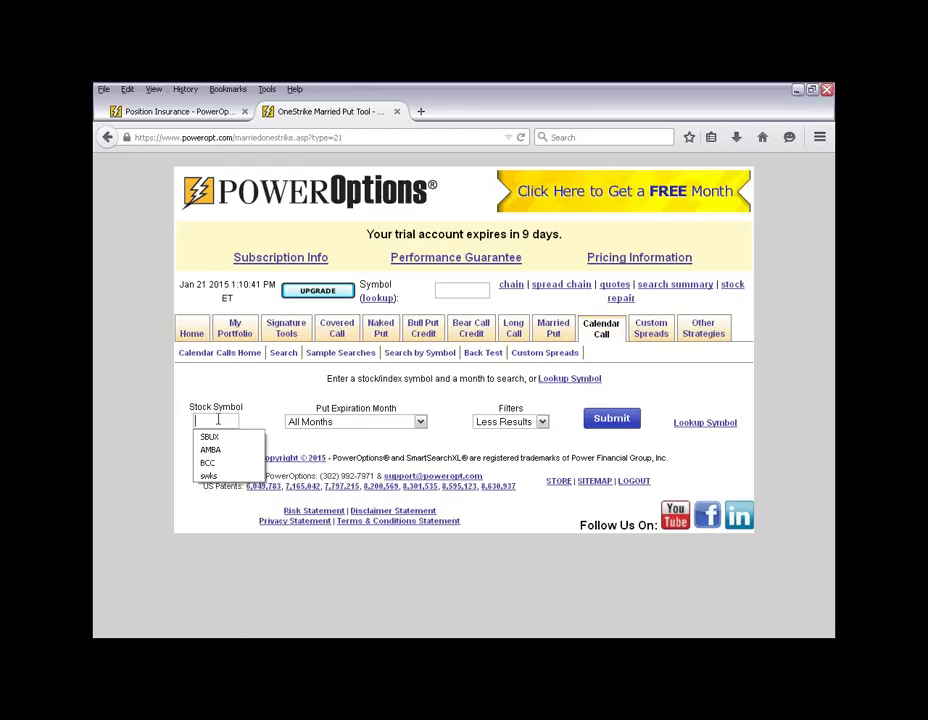
pyautogui.write('AMBA')
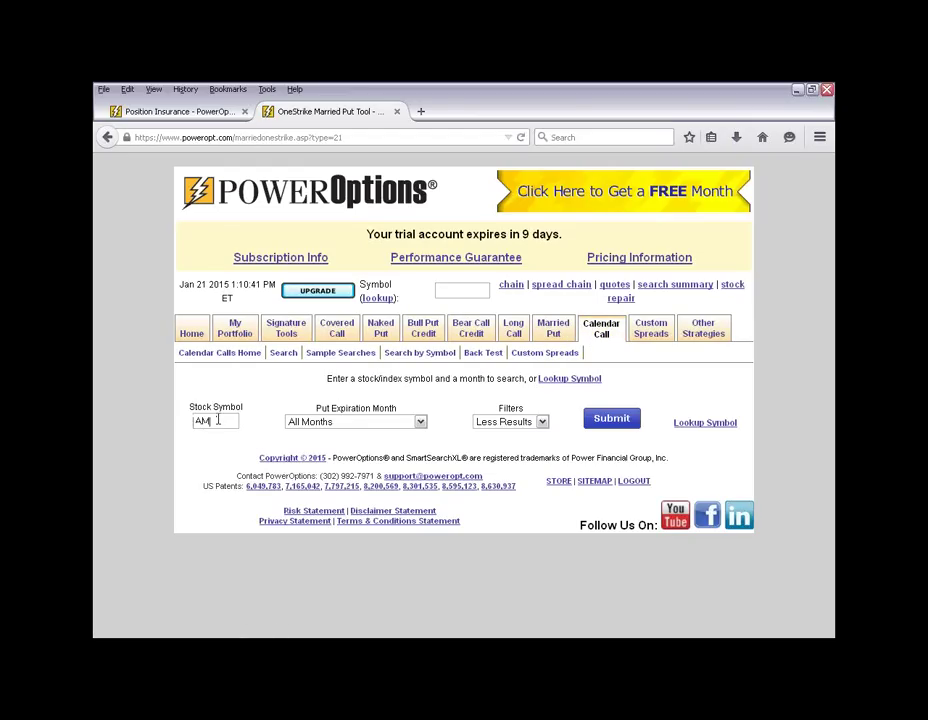
pyautogui.click(368, 421)
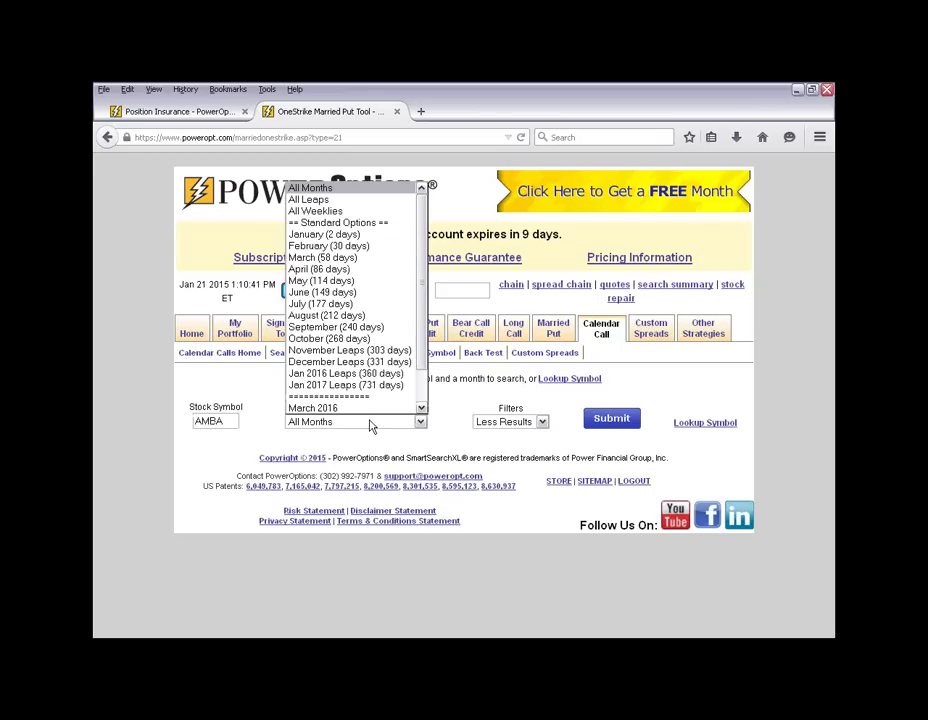
pyautogui.click(354, 190)
pyautogui.click(510, 423)
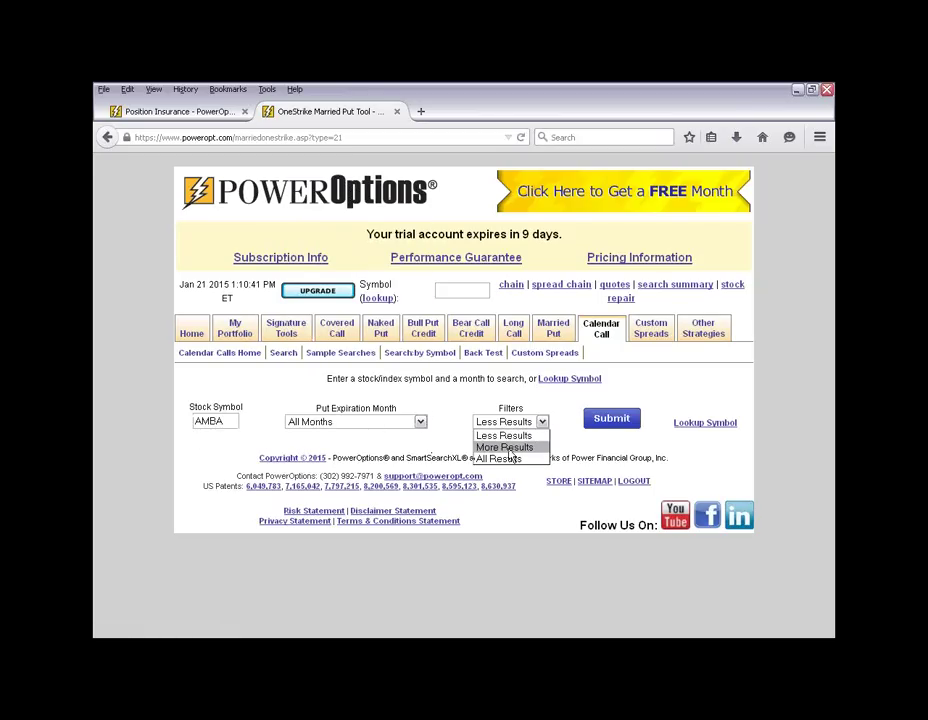
pyautogui.click(505, 447)
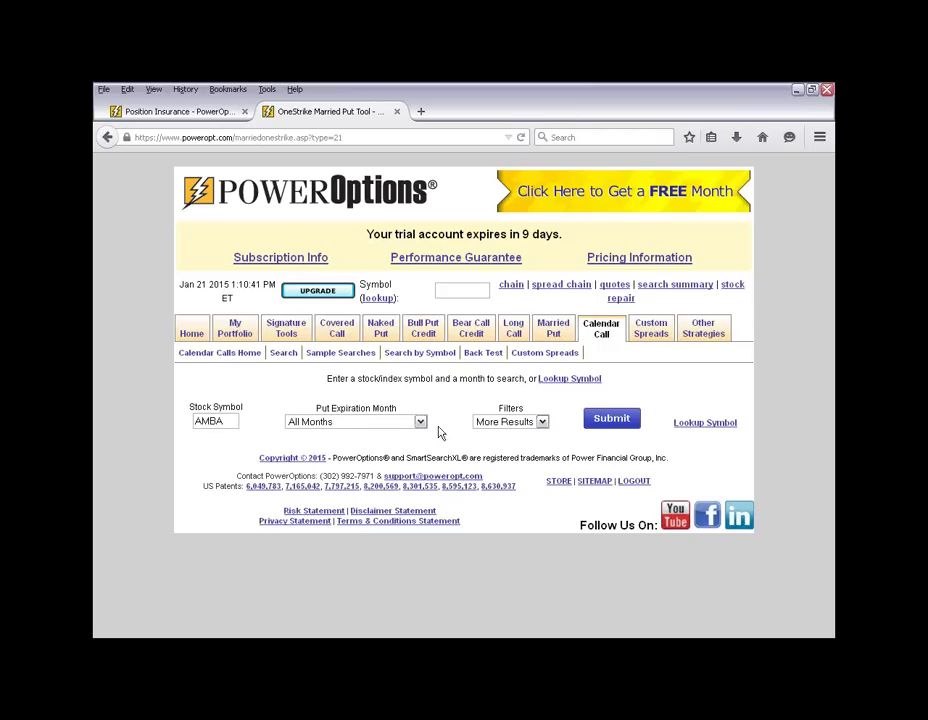
pyautogui.click(612, 424)
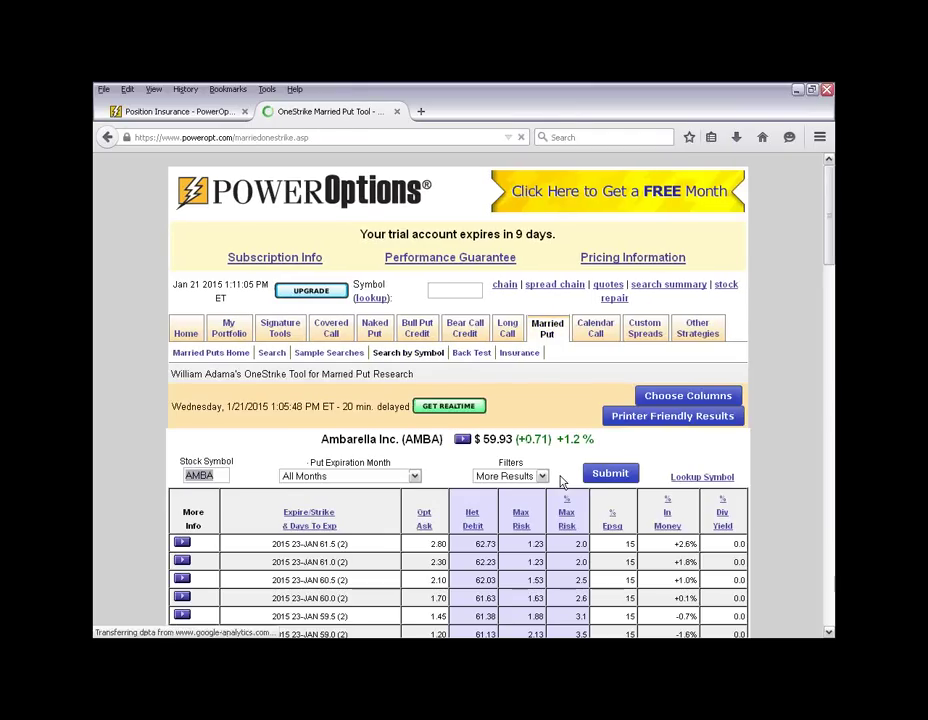
# - Point out the 2015 30-JAN 61.5 put in the AMBA married put results
pyautogui.scroll(-4, 560, 482)
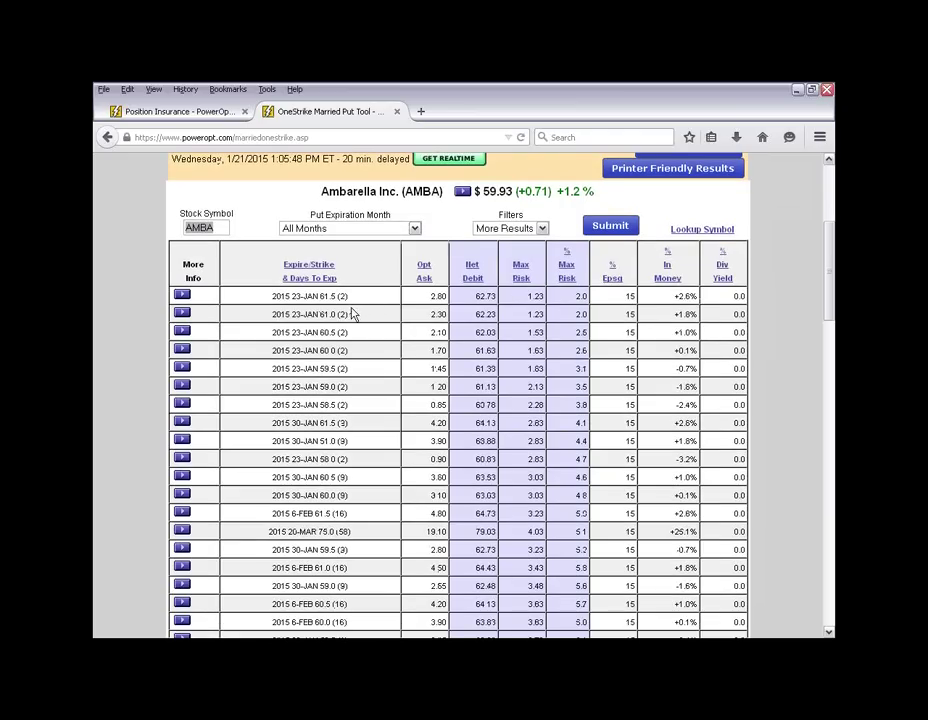
pyautogui.scroll(-2, 358, 306)
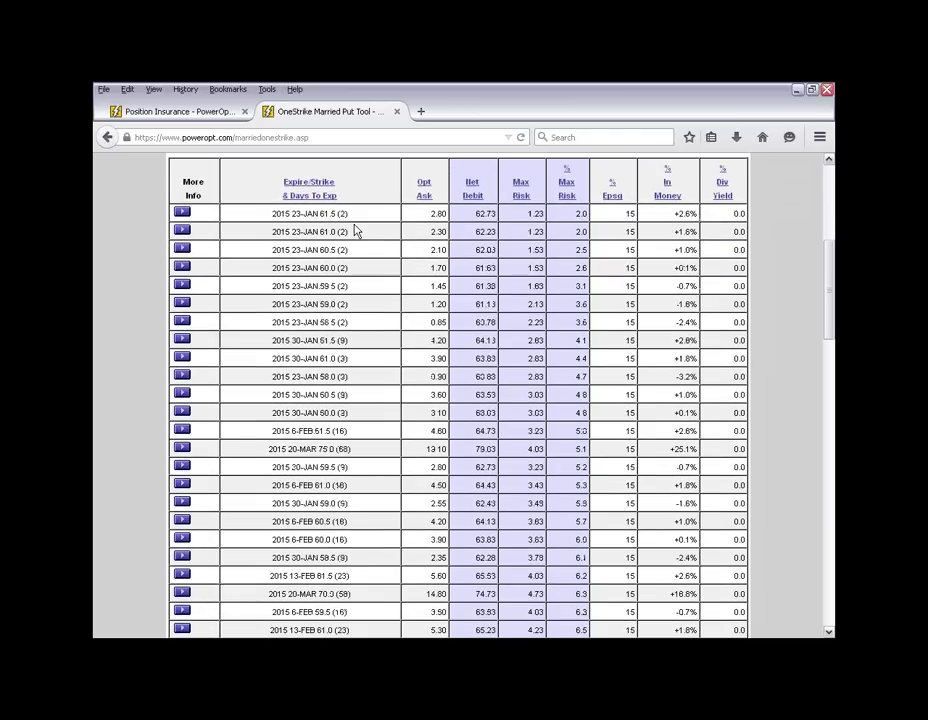
pyautogui.moveTo(273, 340); pyautogui.dragTo(369, 346)
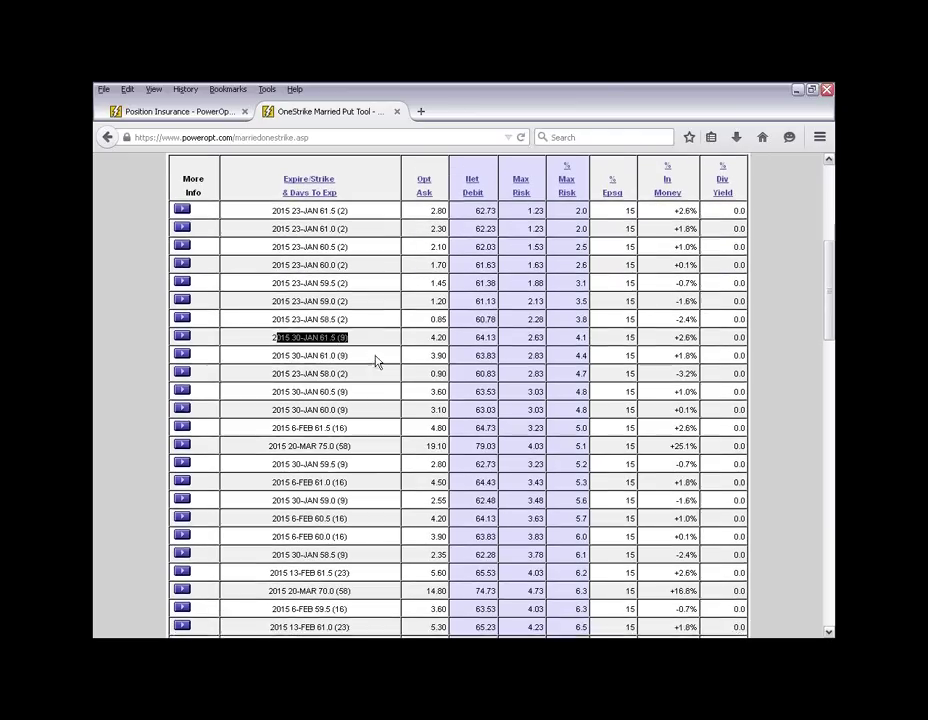
# - Point out the 2015 20-MAR 75.0 and 2015 6-FEB 61.5 puts in the AMBA married put results
pyautogui.scroll(-4, 375, 360)
pyautogui.moveTo(268, 284); pyautogui.dragTo(365, 296)
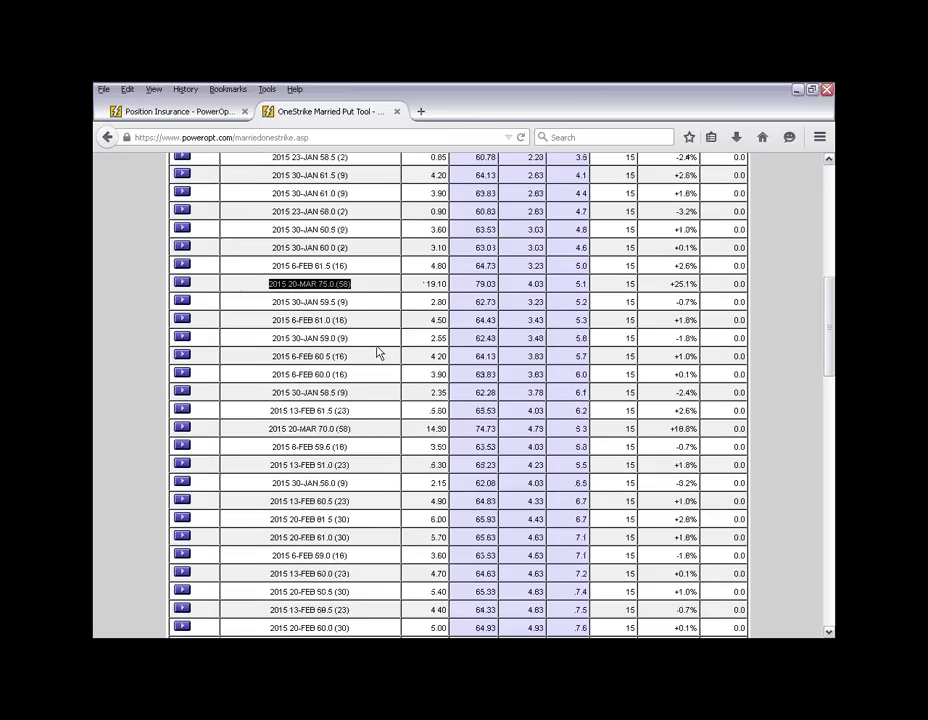
pyautogui.moveTo(268, 268); pyautogui.dragTo(352, 271)
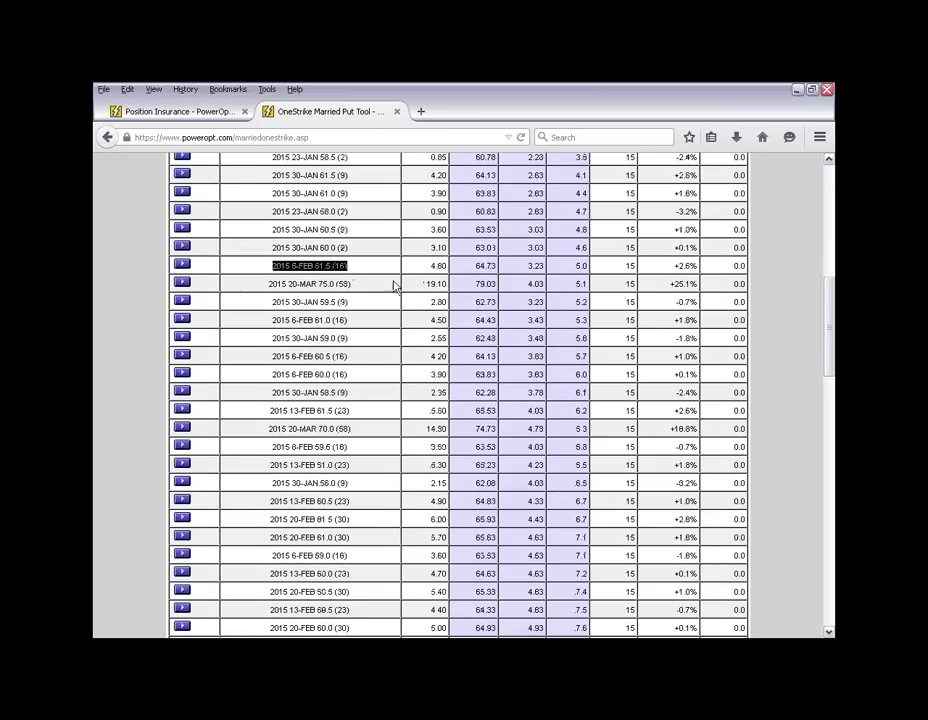
pyautogui.scroll(-4, 362, 356)
# - Search AMBA married puts with June (149 days) as the put expiration month
pyautogui.scroll(10, 362, 356)
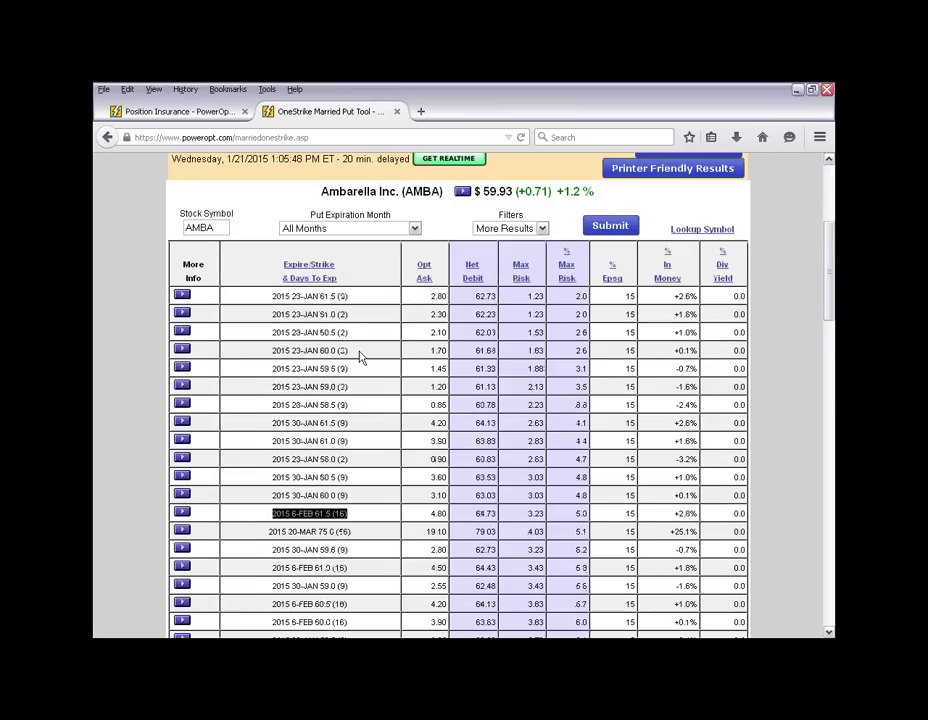
pyautogui.click(414, 228)
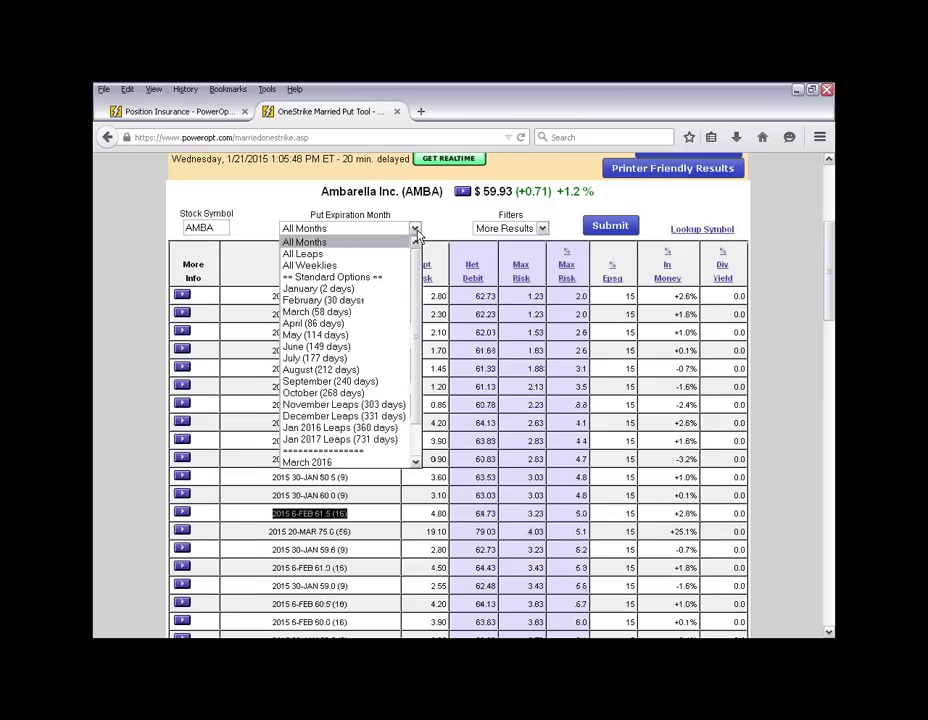
pyautogui.click(380, 350)
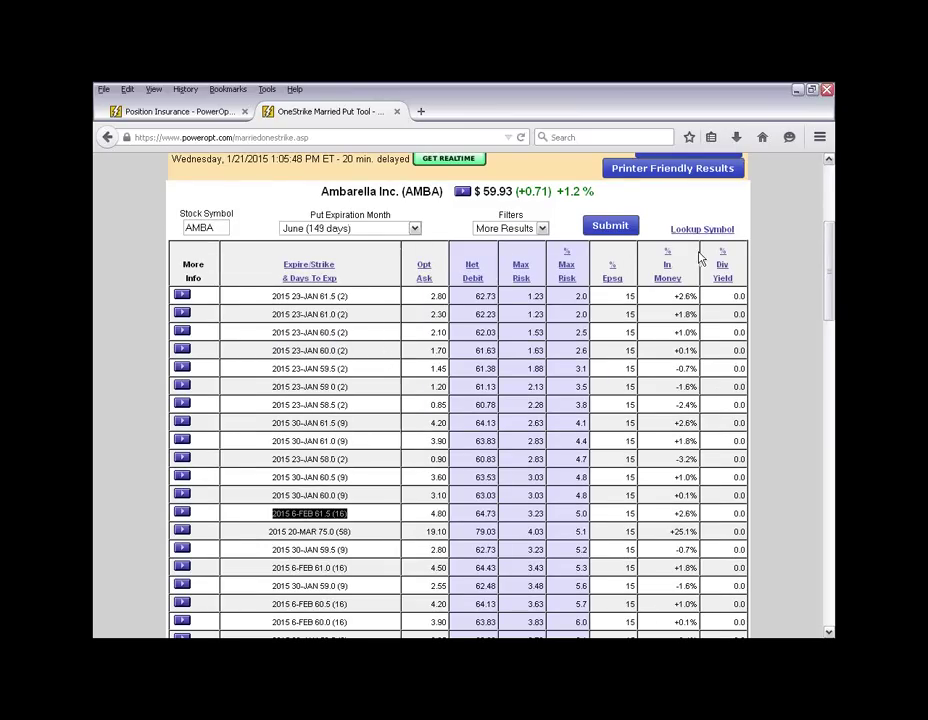
pyautogui.click(620, 227)
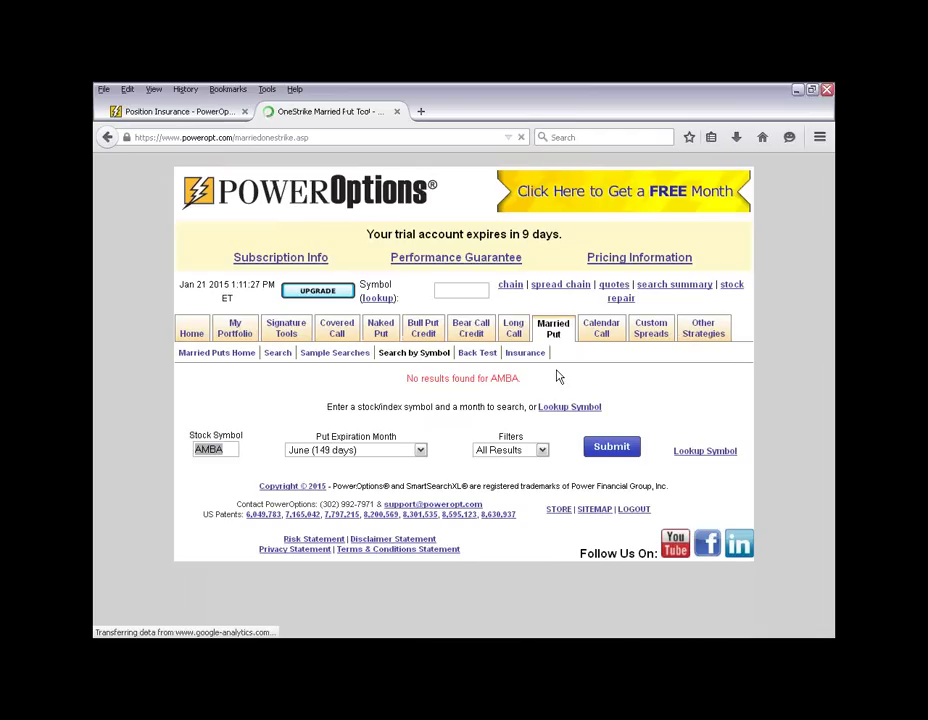
# - Search AMBA married puts with May (114 days) as the put expiration month and the All Results filter
pyautogui.click(518, 451)
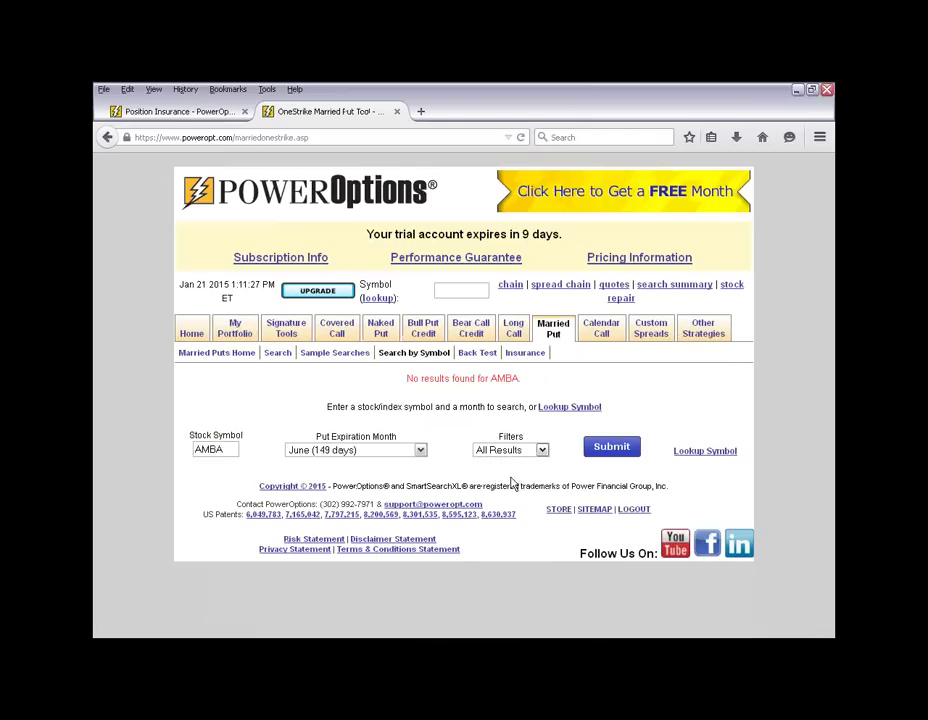
pyautogui.click(508, 476)
pyautogui.click(535, 451)
pyautogui.click(503, 487)
pyautogui.click(387, 452)
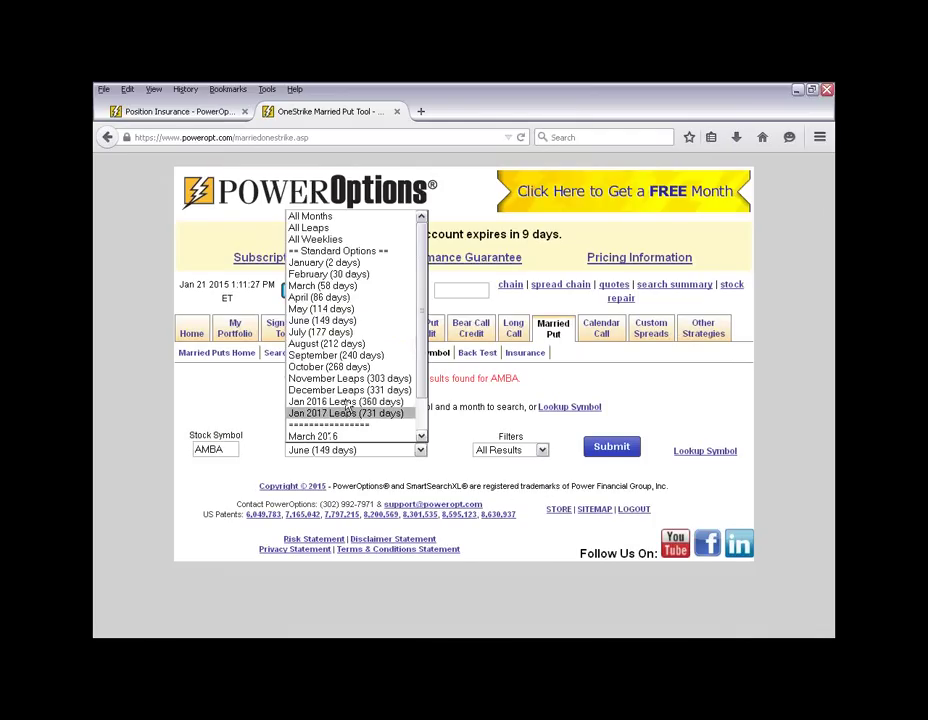
pyautogui.click(325, 308)
pyautogui.click(605, 444)
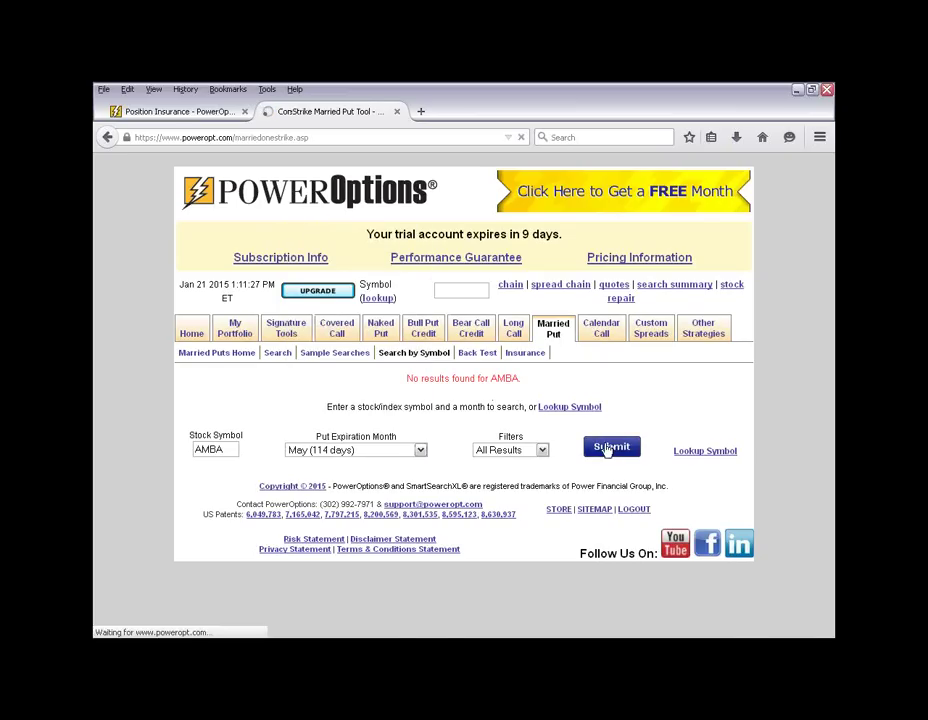
pyautogui.scroll(-3, 408, 379)
pyautogui.scroll(-1, 408, 379)
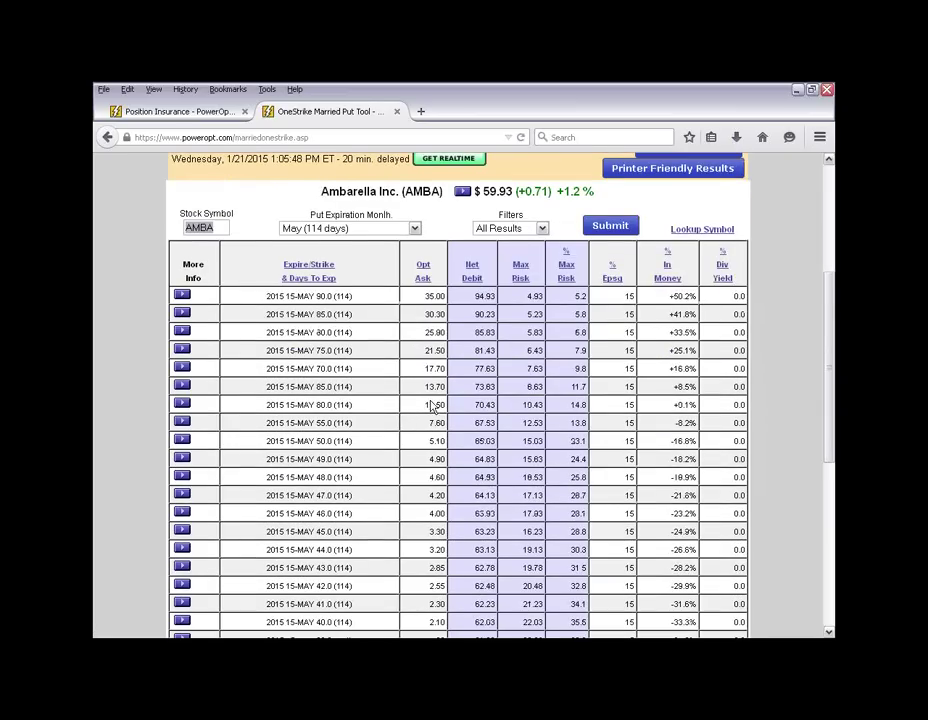
# - Rerun the May AMBA married put search with the More Results filter
pyautogui.click(511, 226)
pyautogui.click(508, 258)
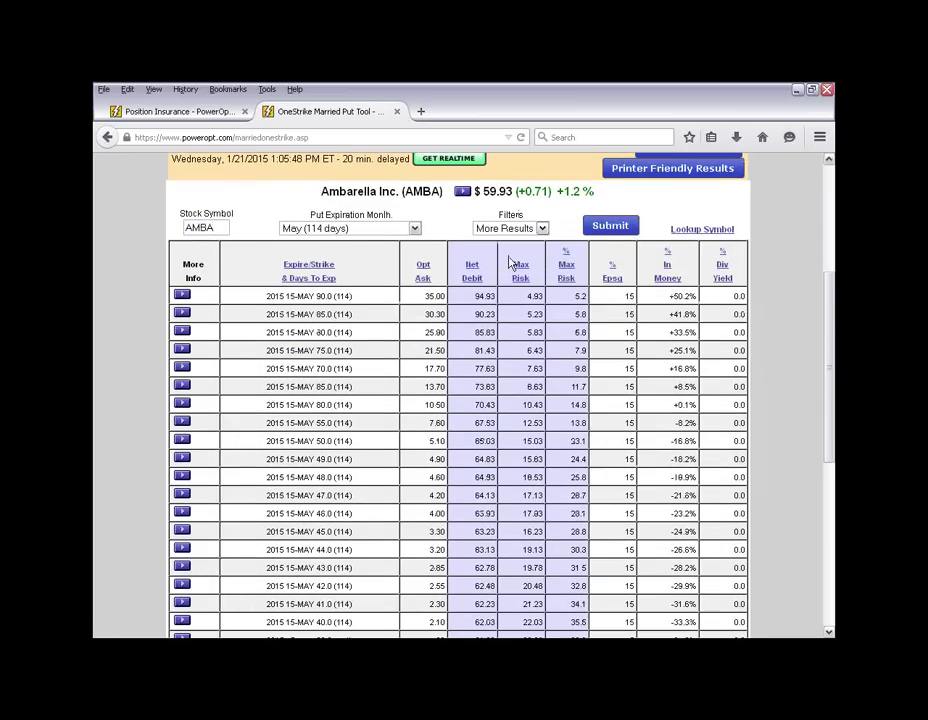
pyautogui.click(605, 226)
pyautogui.scroll(-3, 385, 385)
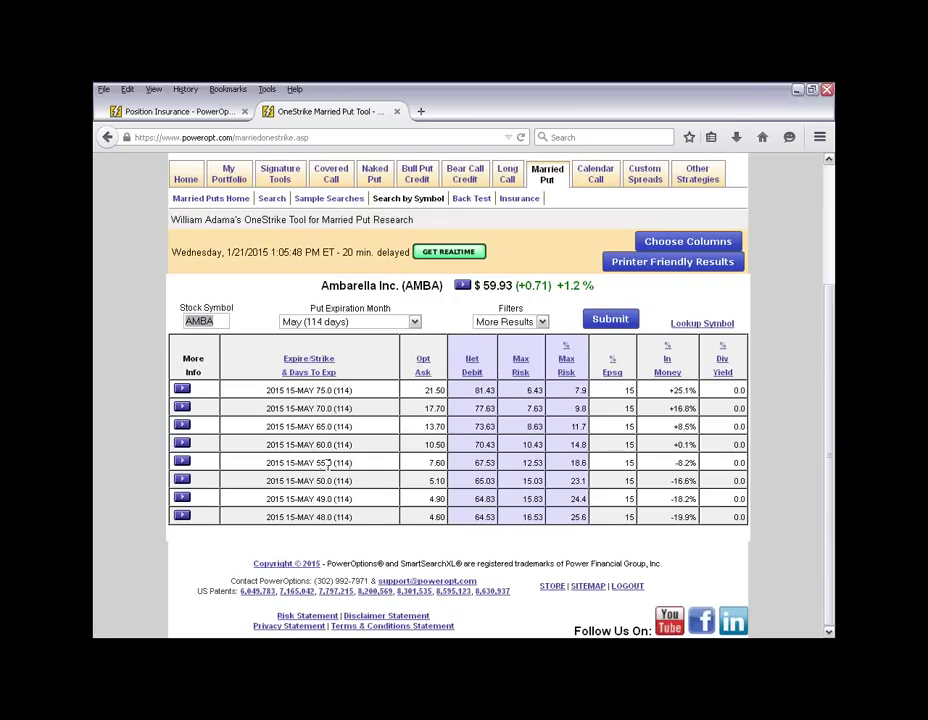
# - Point out the 15-MAY 70.0 put and its percent max risk in the AMBA results
pyautogui.click(487, 282)
pyautogui.moveTo(315, 408); pyautogui.dragTo(368, 416)
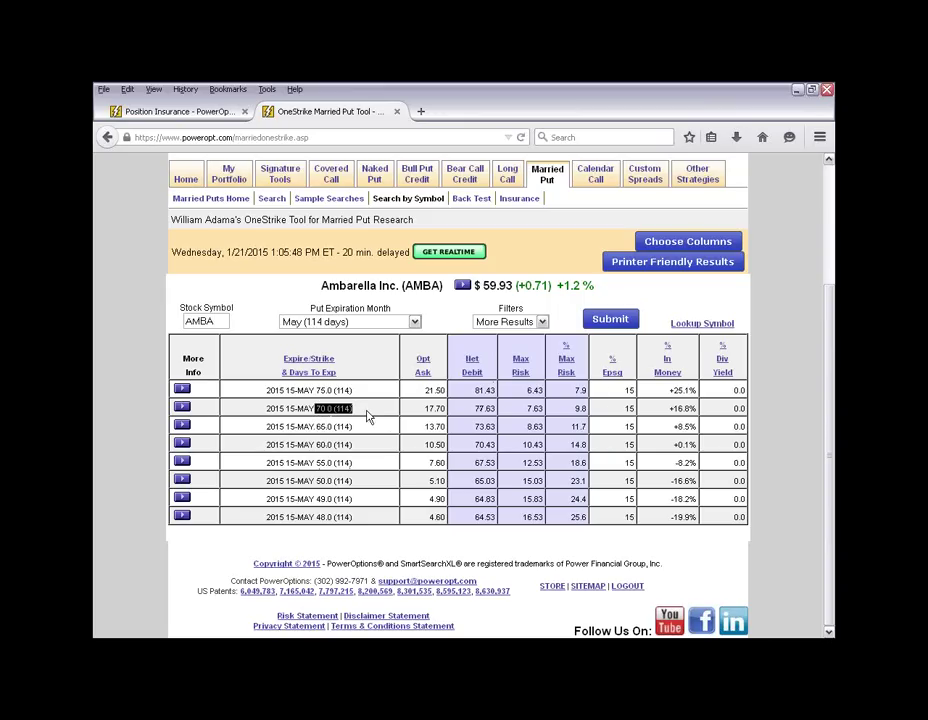
pyautogui.doubleClick(578, 408)
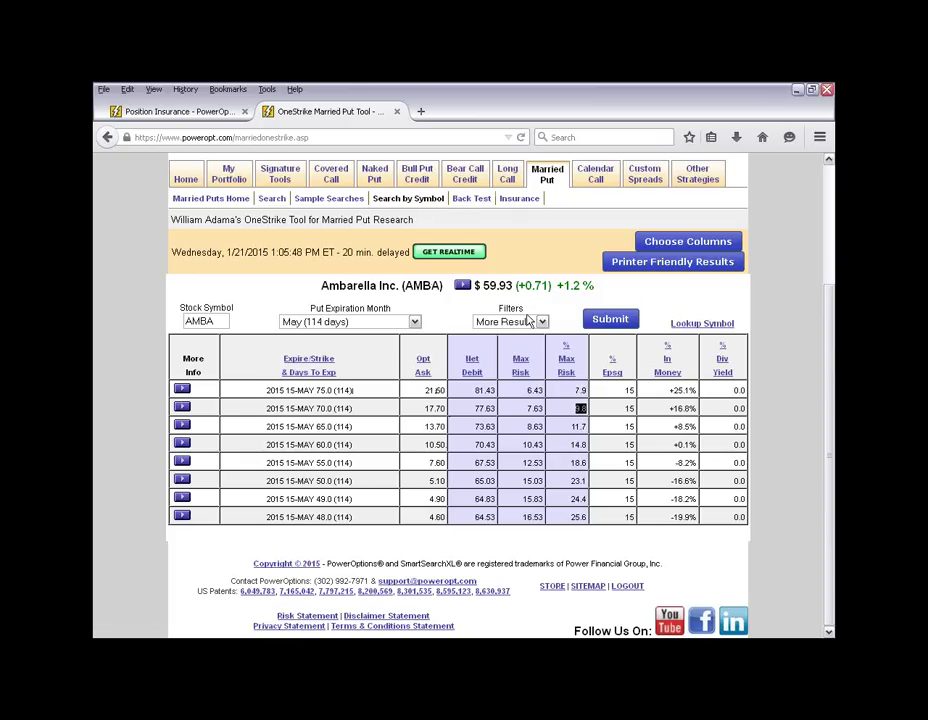
# - Open the Free Webinars page and look through its PowerOptions Tools webinar list
pyautogui.moveTo(332, 177)
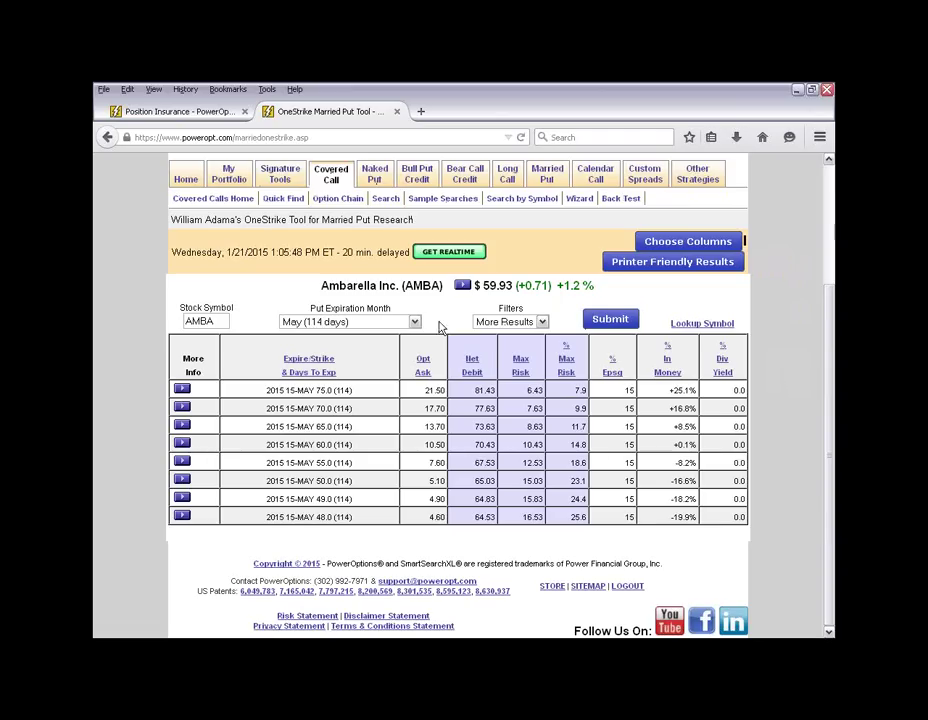
pyautogui.moveTo(186, 176)
pyautogui.click(240, 199)
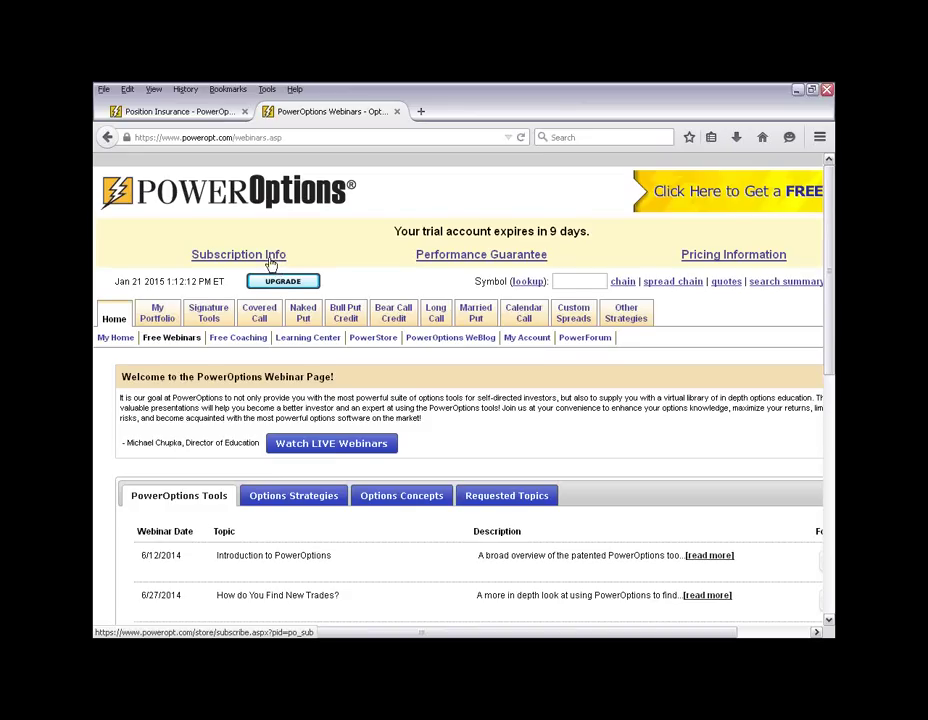
pyautogui.scroll(-3, 270, 266)
pyautogui.scroll(-3, 327, 422)
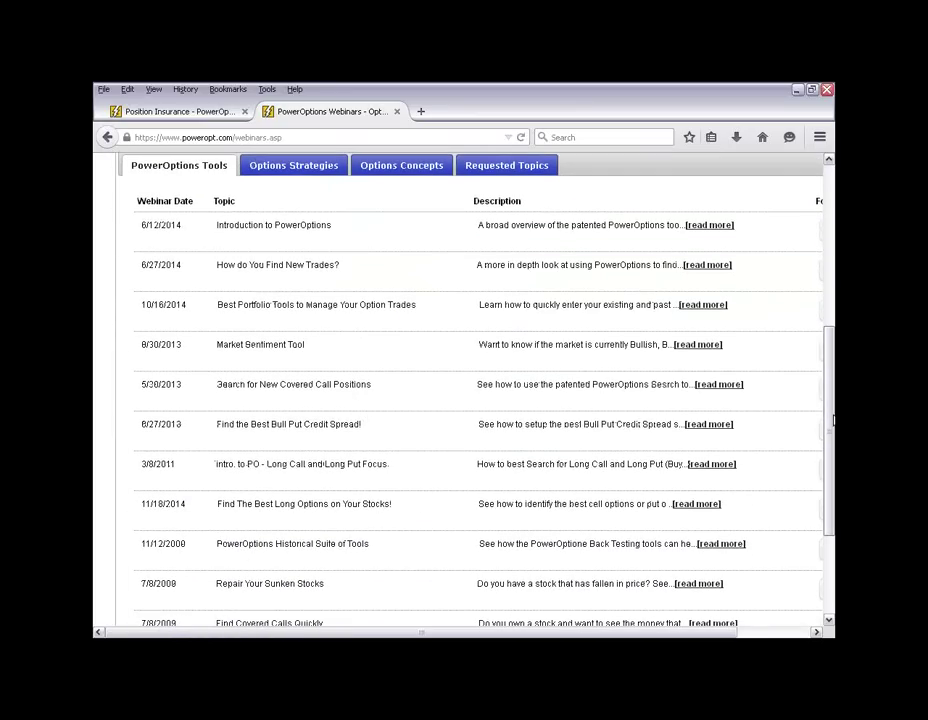
pyautogui.moveTo(831, 420); pyautogui.dragTo(831, 398)
pyautogui.scroll(3, 831, 398)
pyautogui.scroll(-1, 229, 205)
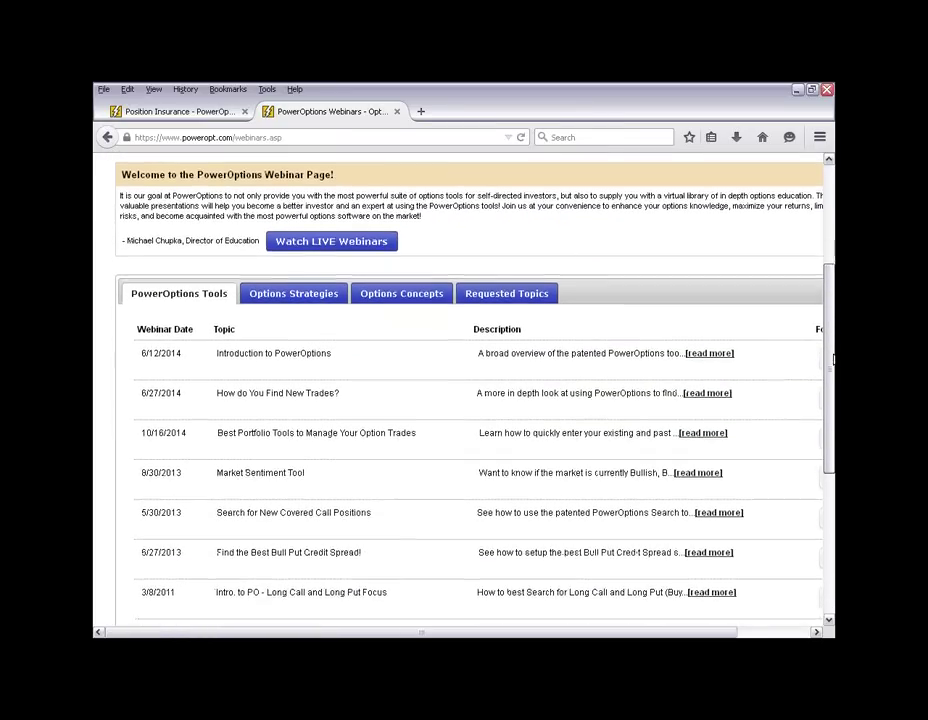
# - Point out the web address of the PowerOptions webinar page
pyautogui.click(132, 138)
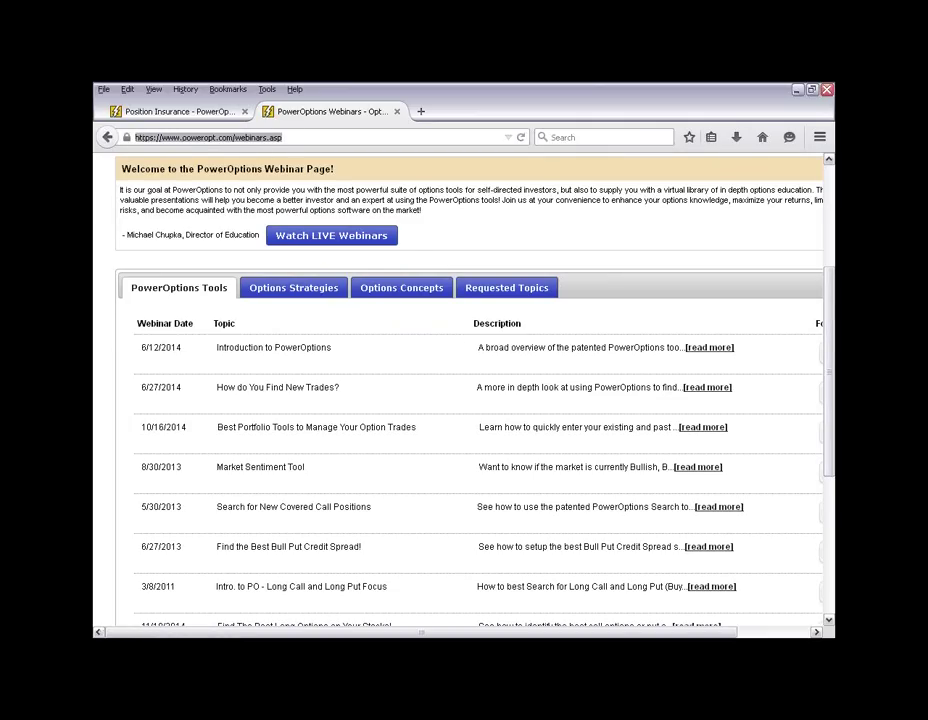
pyautogui.hotkey('alt', 'Tab')
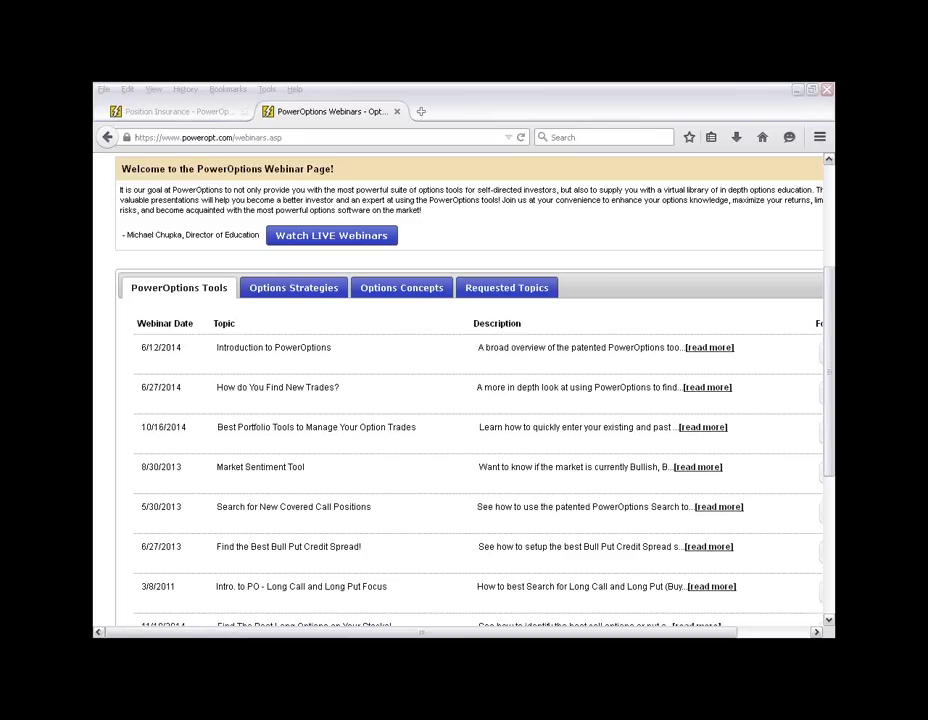
pyautogui.click(406, 404)
# - Point out the Best Portfolio Tools to Manage Your Option Trades webinar
pyautogui.scroll(-1, 408, 405)
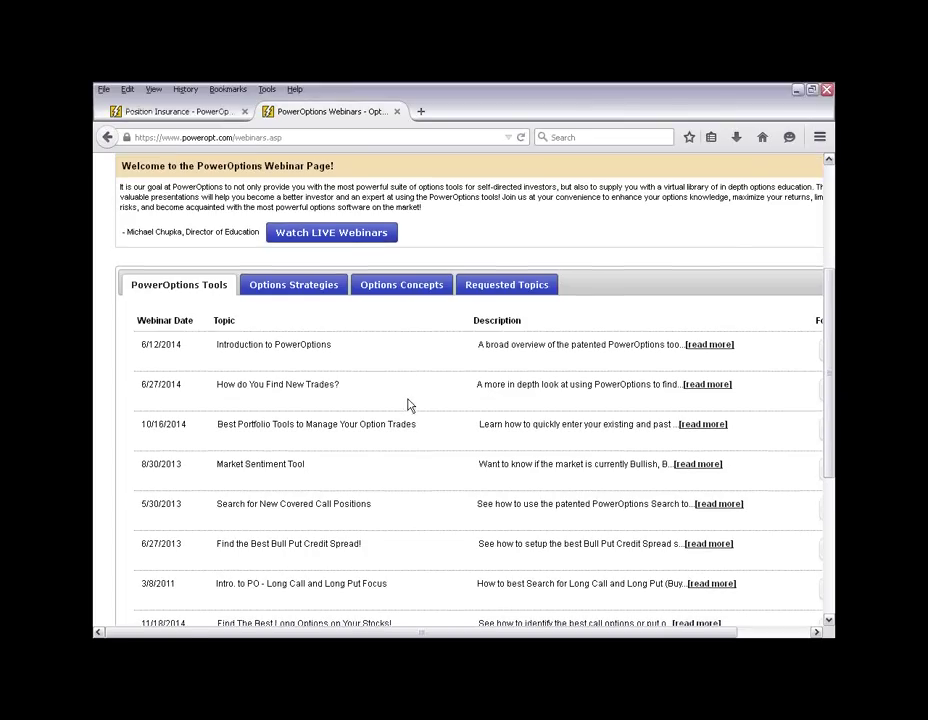
pyautogui.scroll(-1, 408, 405)
pyautogui.moveTo(216, 350); pyautogui.dragTo(304, 348)
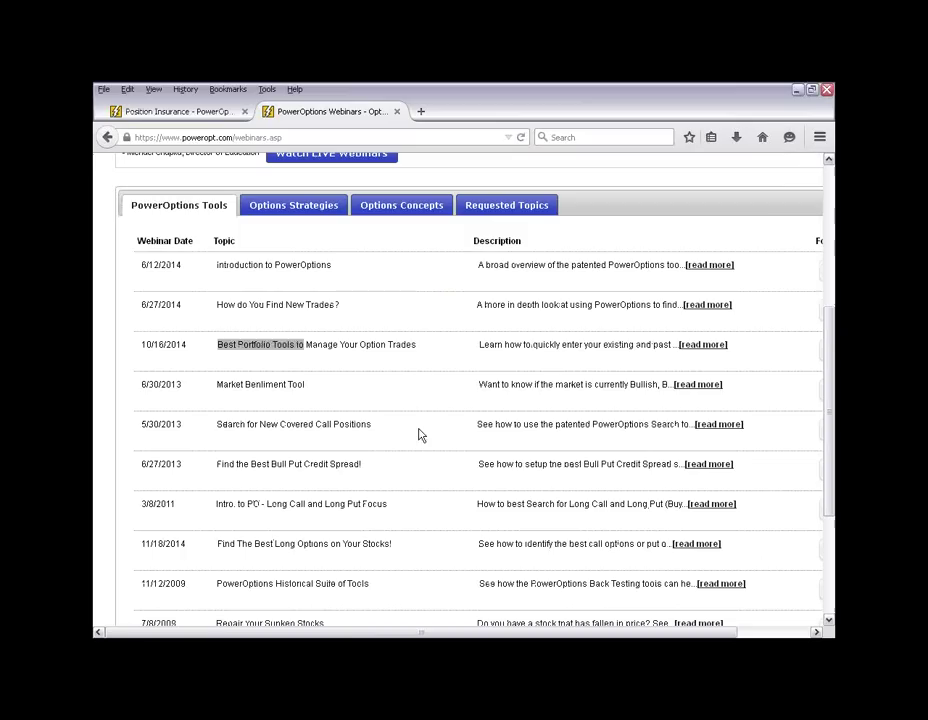
pyautogui.click(420, 440)
# - Point out the webinars on new covered call positions, bull put credit spreads, best long options and repairing sunken stocks
pyautogui.scroll(-1, 418, 455)
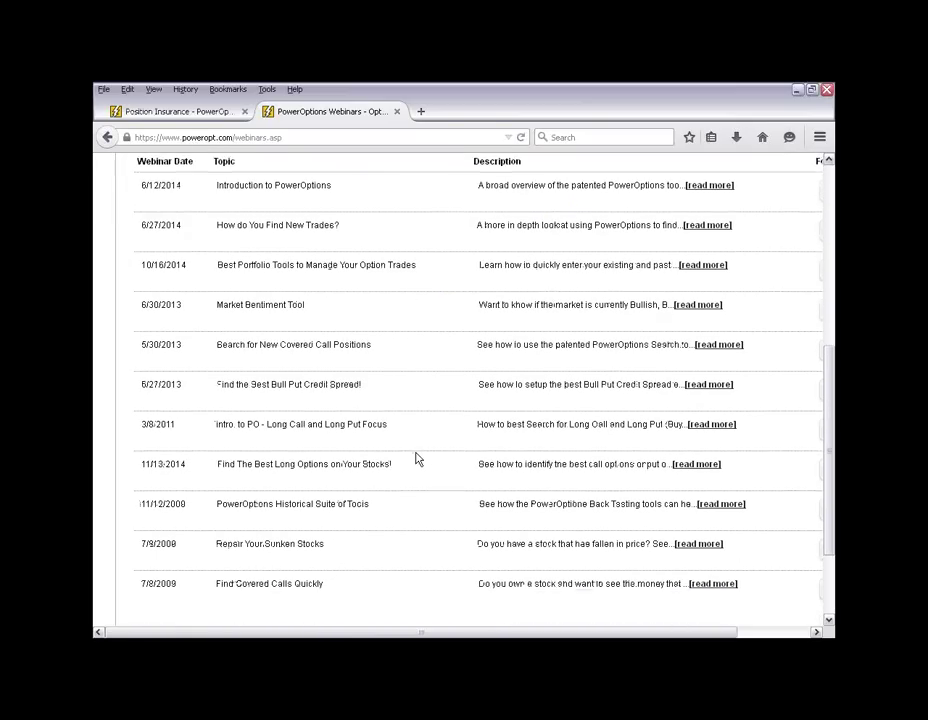
pyautogui.moveTo(228, 343); pyautogui.dragTo(377, 350)
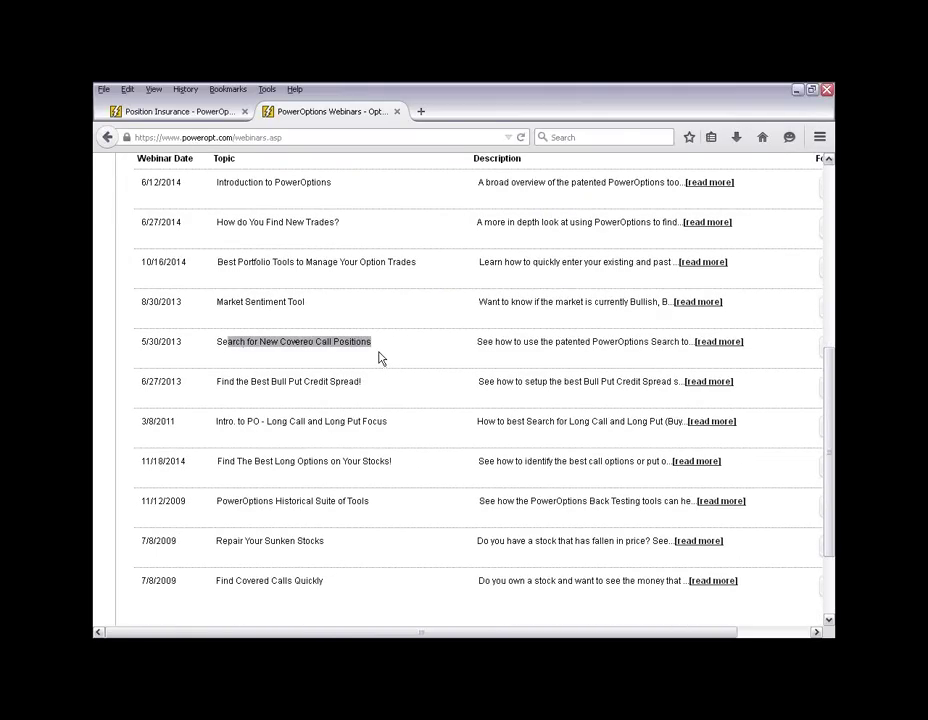
pyautogui.moveTo(235, 384); pyautogui.dragTo(432, 393)
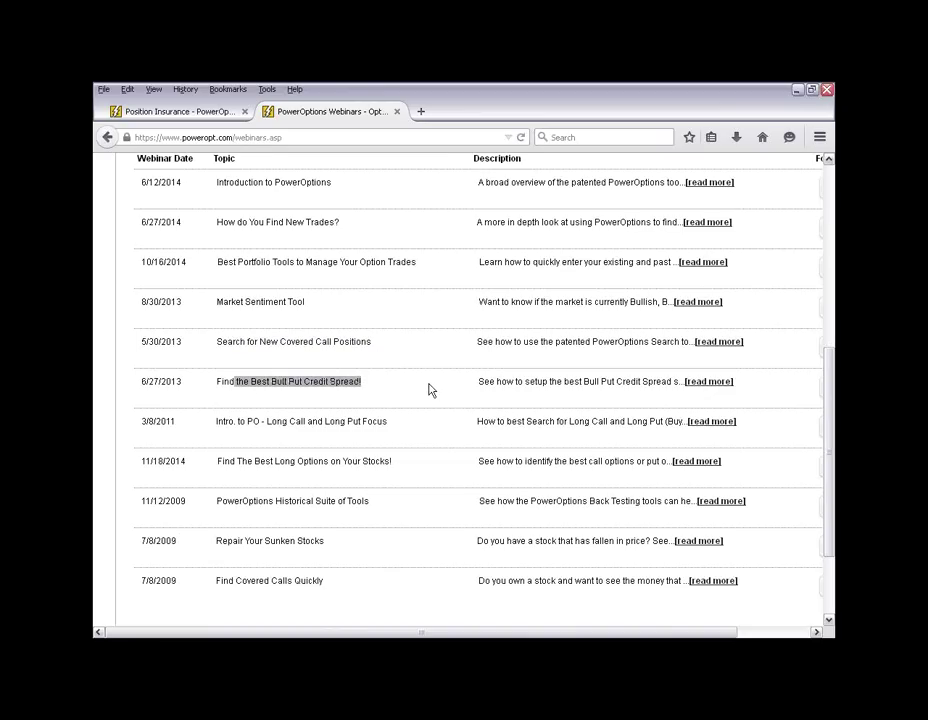
pyautogui.moveTo(217, 470); pyautogui.dragTo(420, 467)
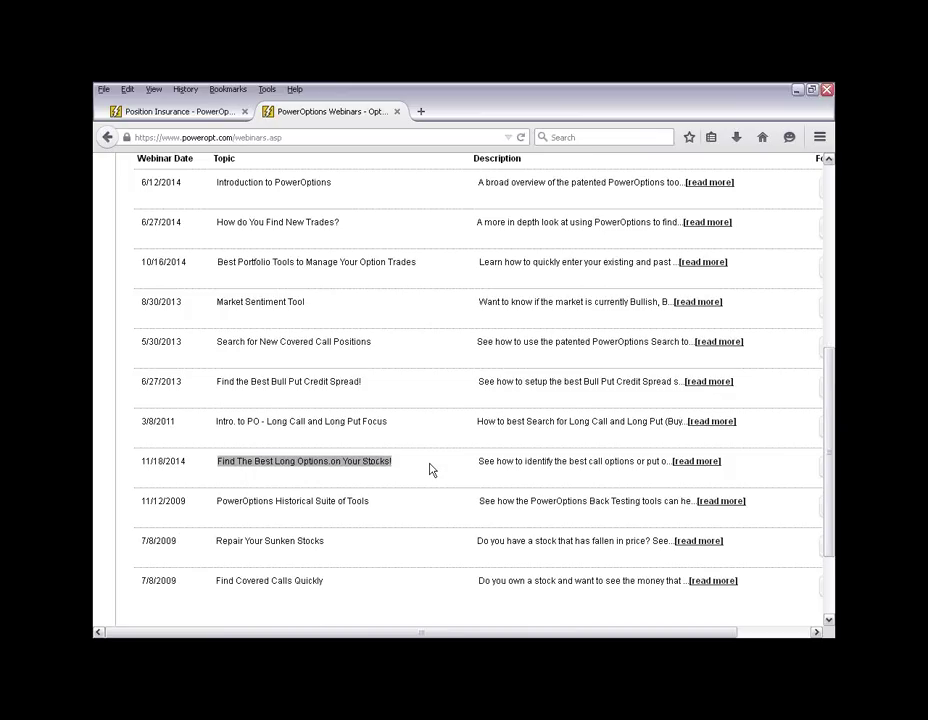
pyautogui.moveTo(228, 540); pyautogui.dragTo(369, 539)
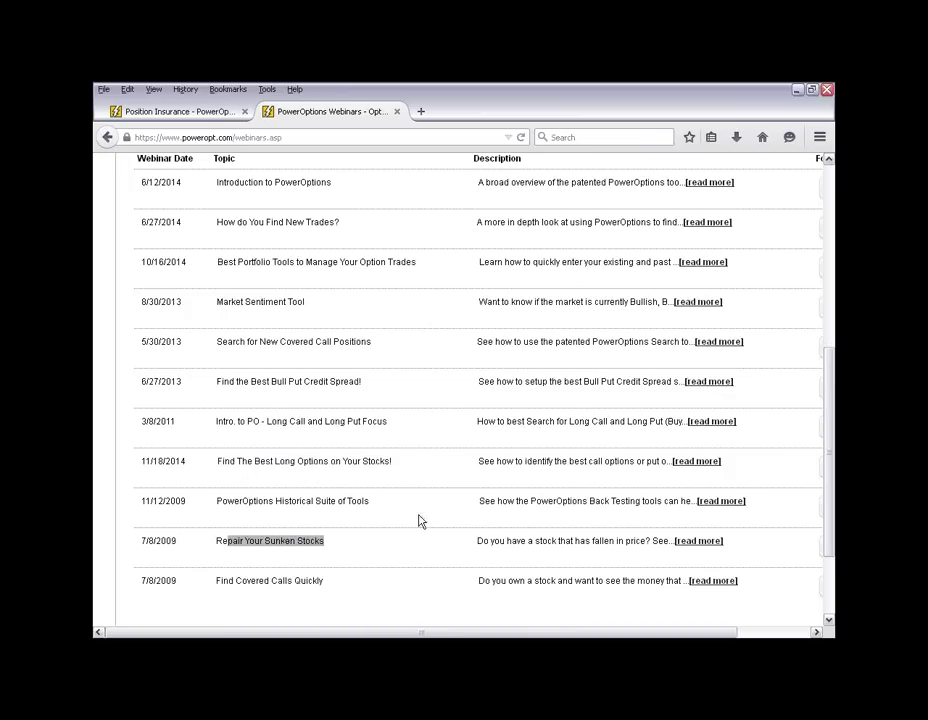
# - Show the Options Strategies webinars and point out What is a Vertical Spread? and Managing your Spread Positions
pyautogui.scroll(3, 414, 512)
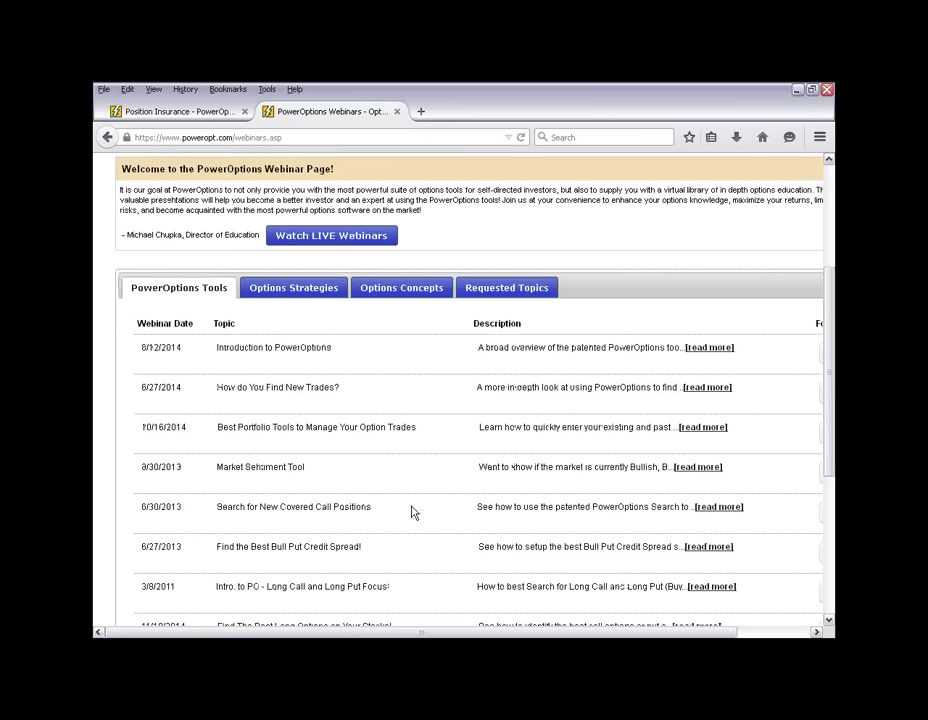
pyautogui.click(313, 289)
pyautogui.scroll(-2, 410, 426)
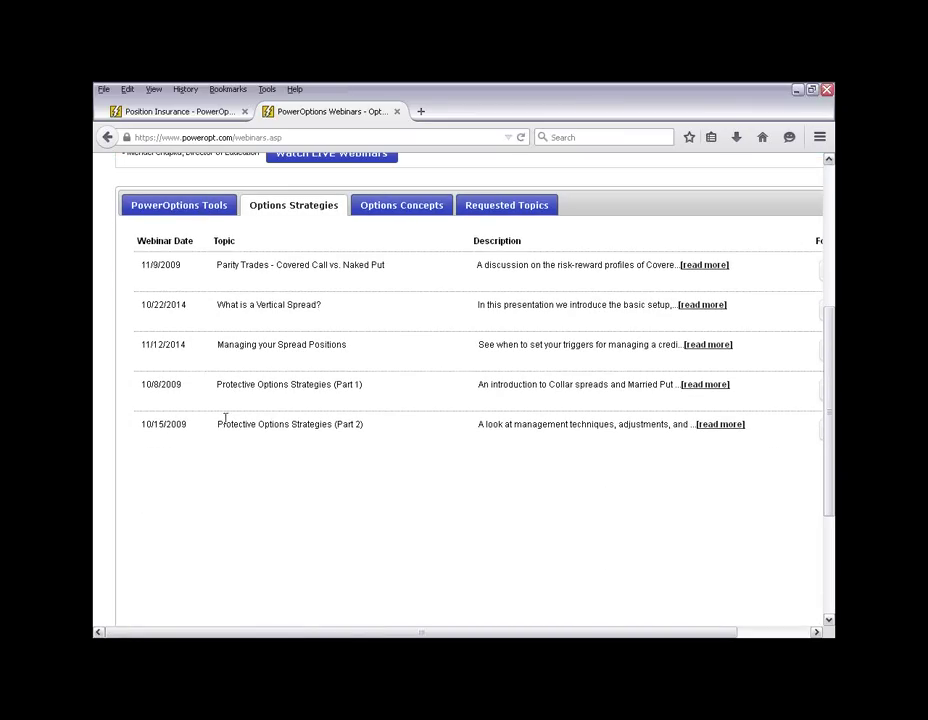
pyautogui.moveTo(217, 305); pyautogui.dragTo(327, 312)
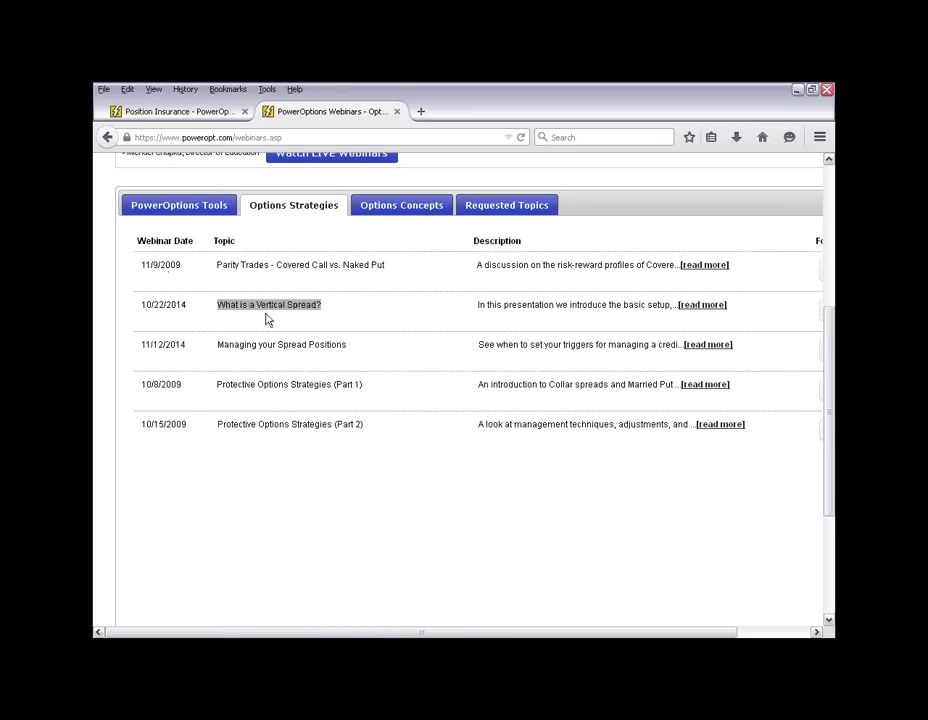
pyautogui.moveTo(216, 345); pyautogui.dragTo(378, 350)
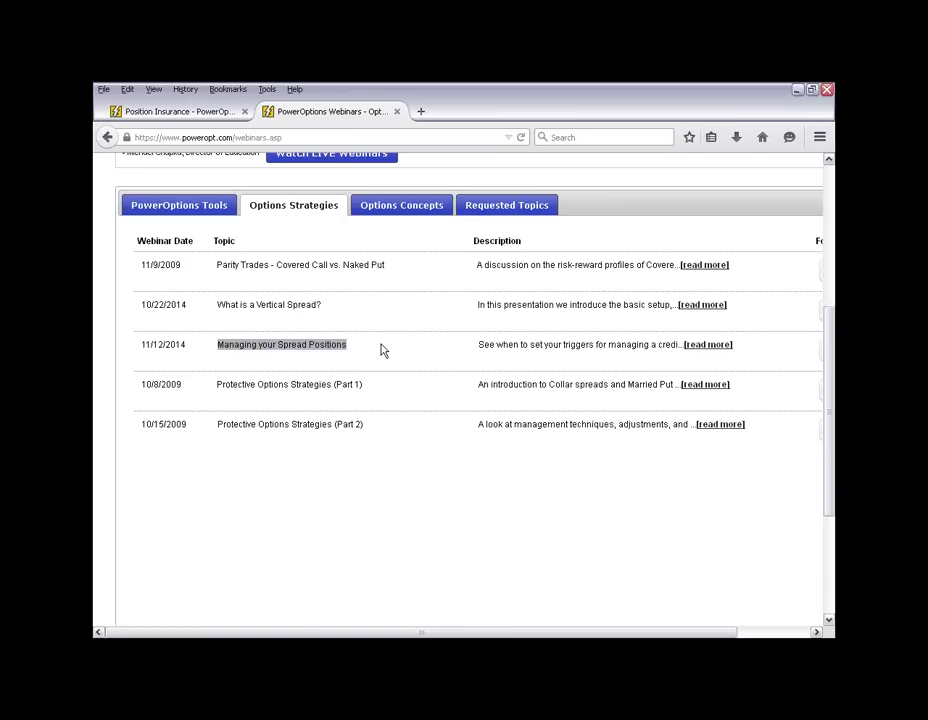
# - Show the Options Concepts webinars and point out the one on the Greeks
pyautogui.click(388, 206)
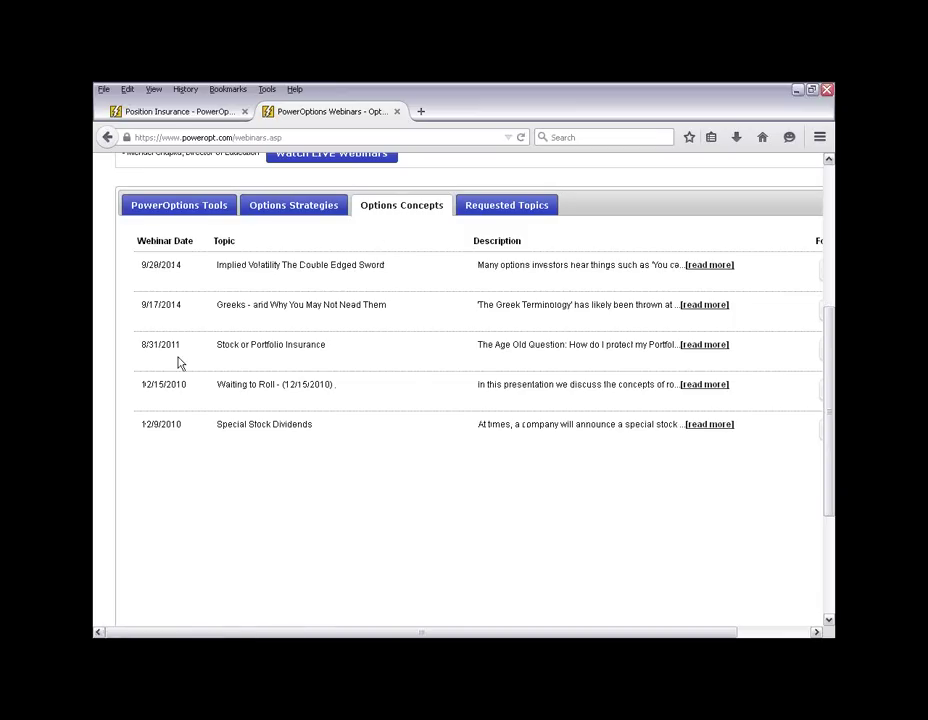
pyautogui.moveTo(216, 304); pyautogui.dragTo(331, 304)
pyautogui.click(413, 314)
# - View the Requested Topics webinars, and return to the PowerOptions Tools webinar list
pyautogui.click(515, 207)
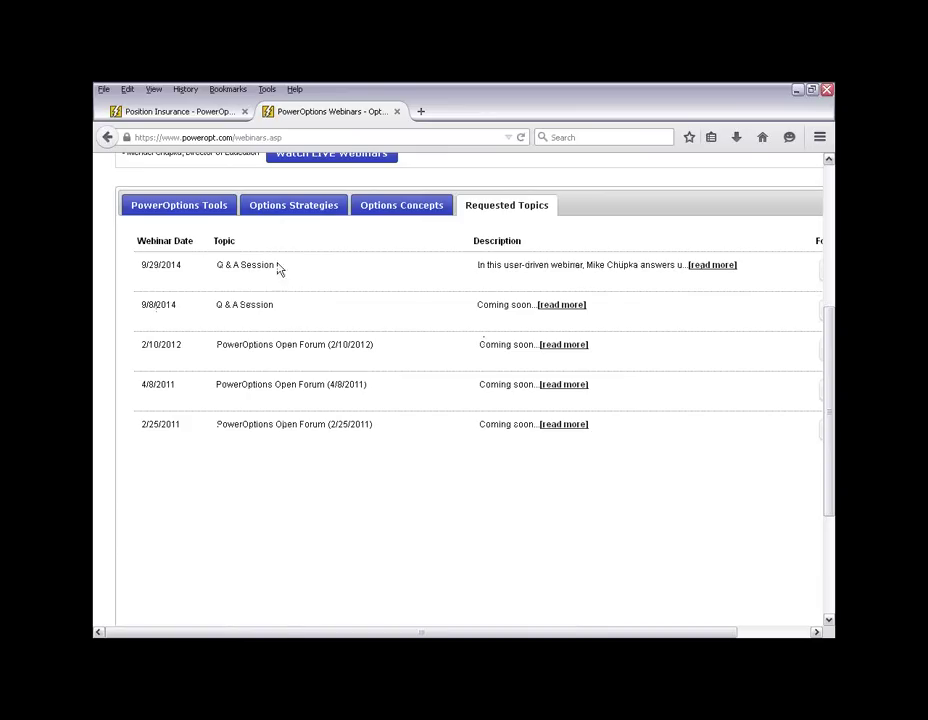
pyautogui.click(153, 211)
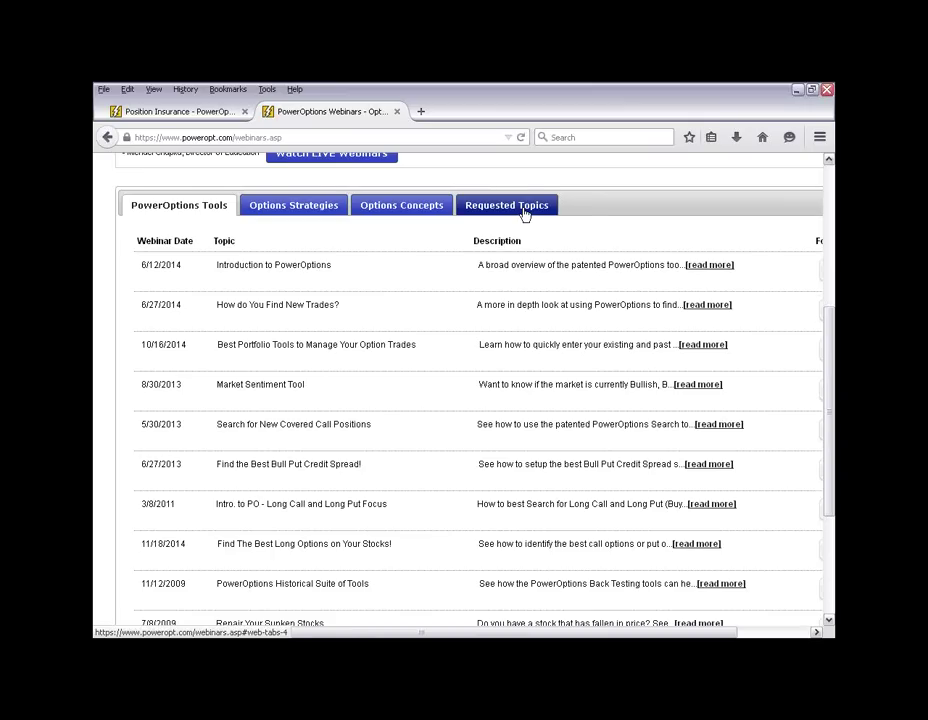
pyautogui.scroll(5, 510, 250)
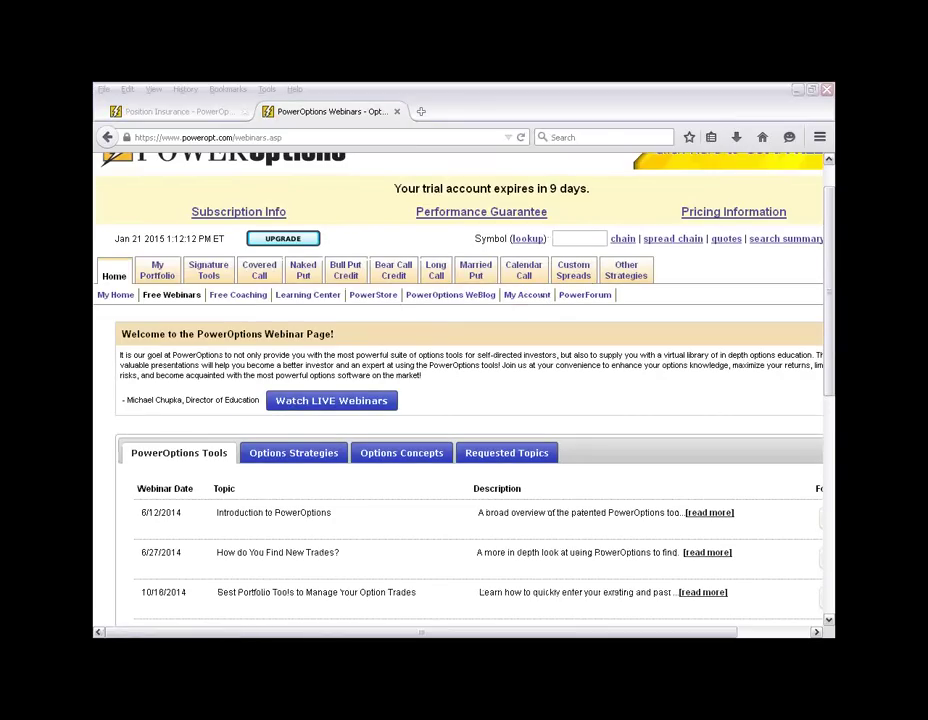
# - Switch to the slide show and present the Why PowerOptions? slide
pyautogui.press('F5')
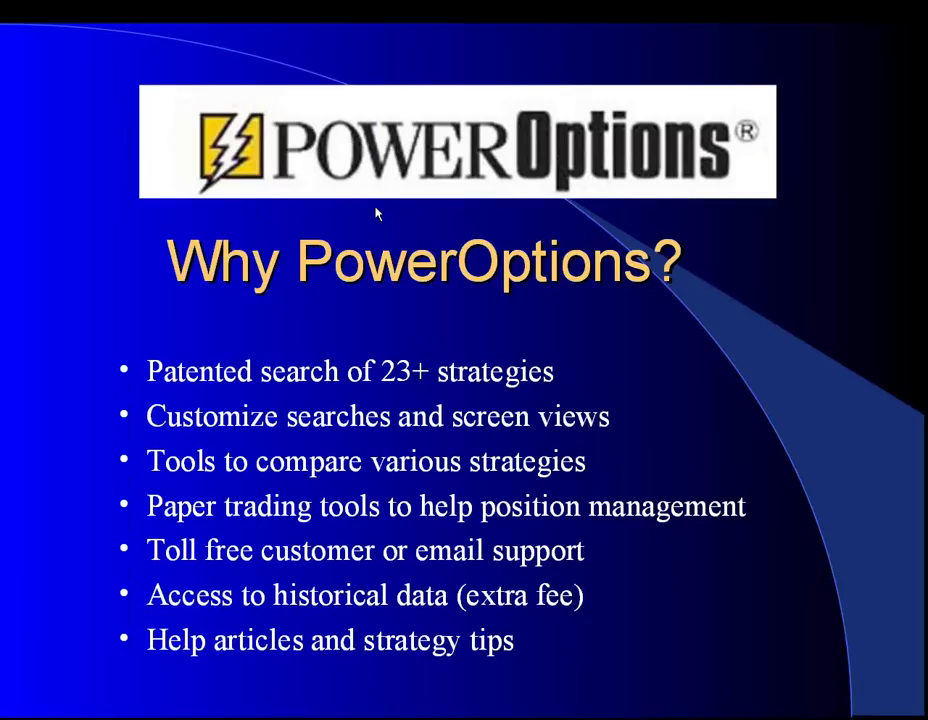
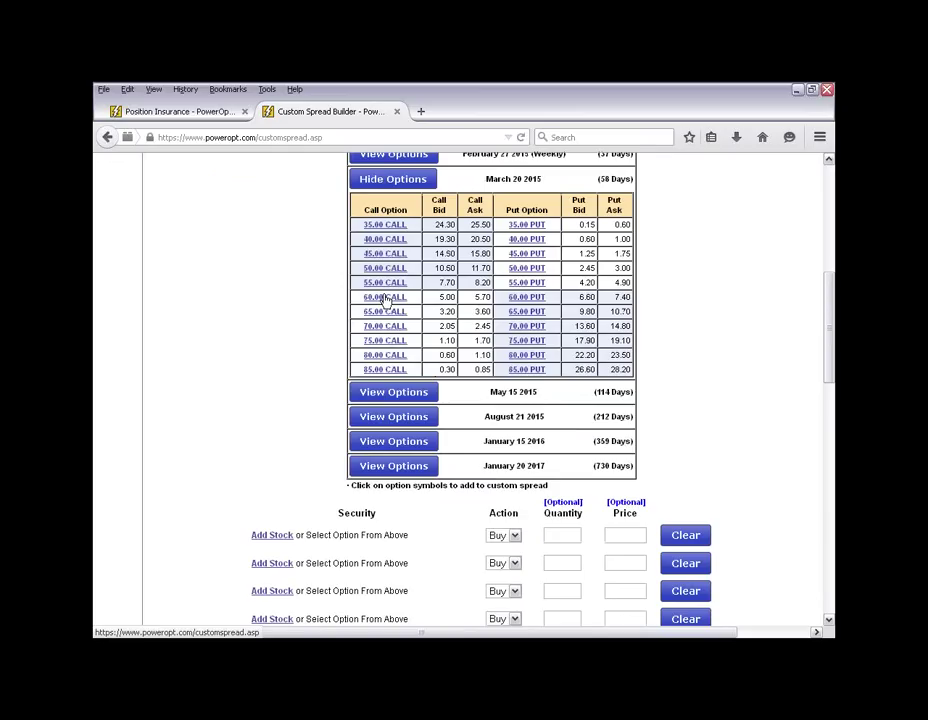
pyautogui.click(384, 312)
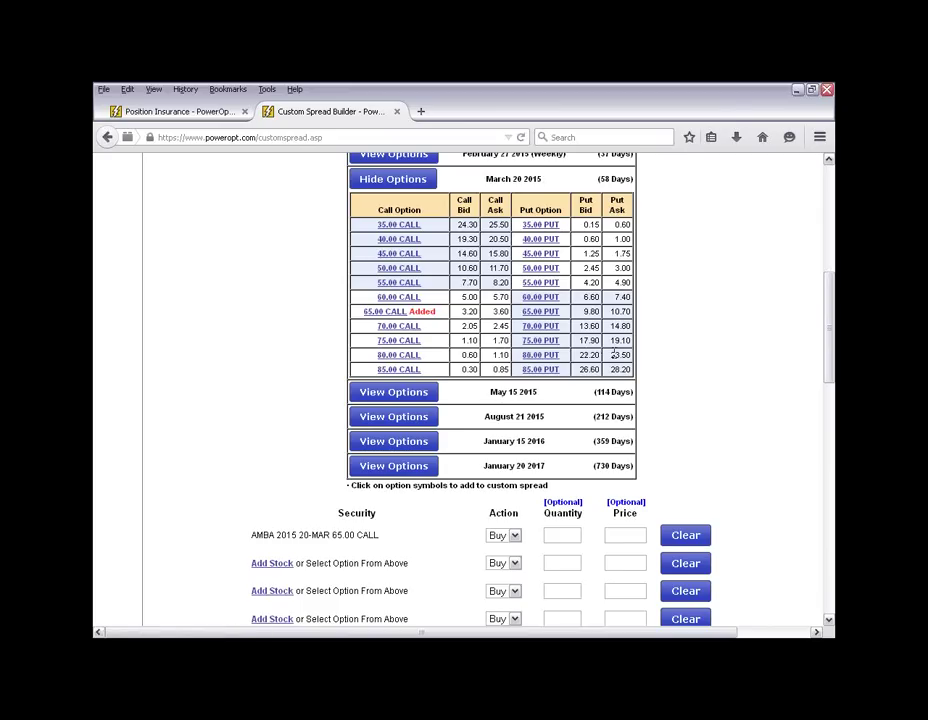
pyautogui.scroll(-3, 603, 396)
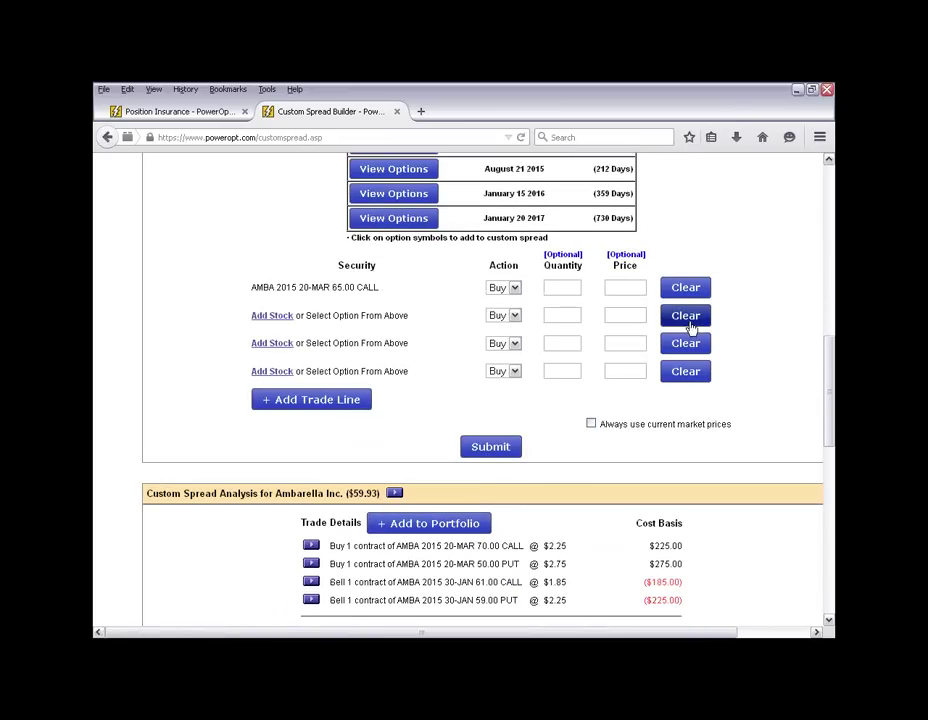
pyautogui.click(686, 290)
pyautogui.scroll(3, 514, 350)
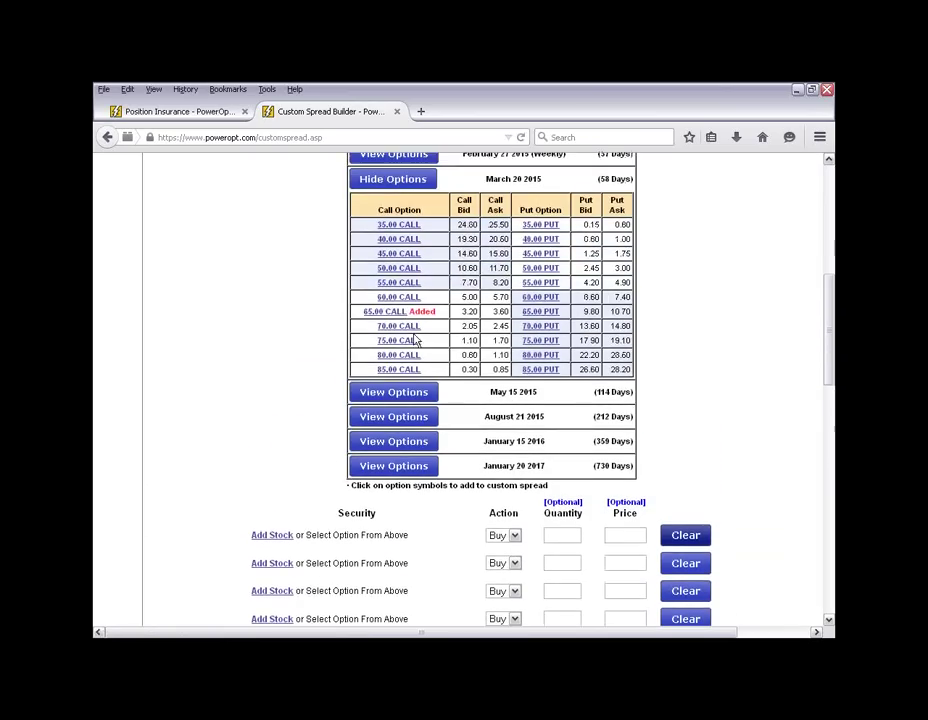
# - Add the AMBA March 20 2015 70.00 call and 50.00 put to the custom spread
pyautogui.click(406, 328)
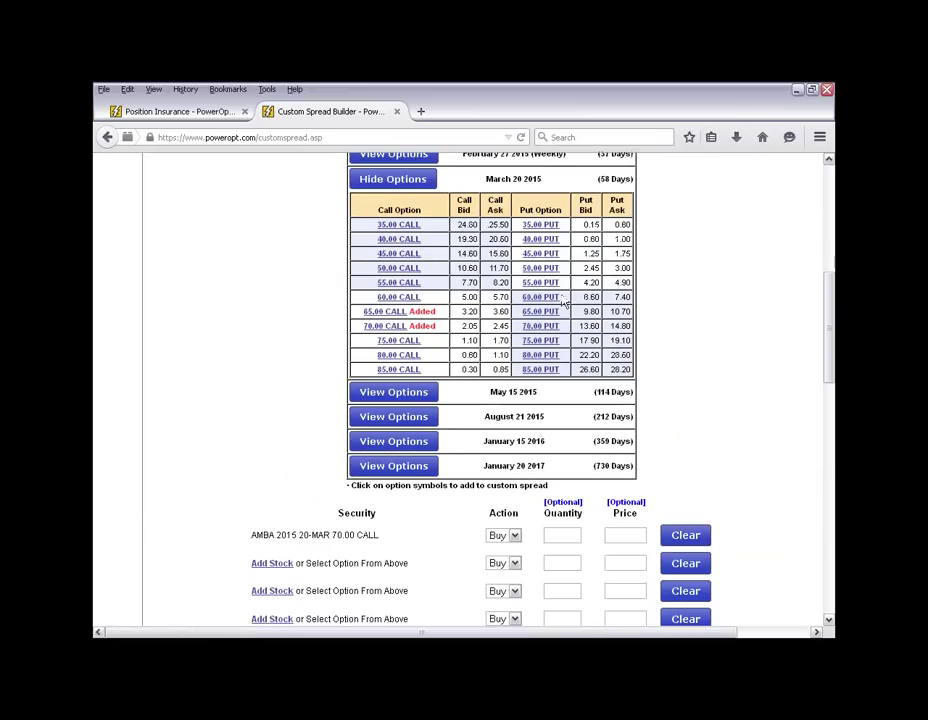
pyautogui.click(556, 268)
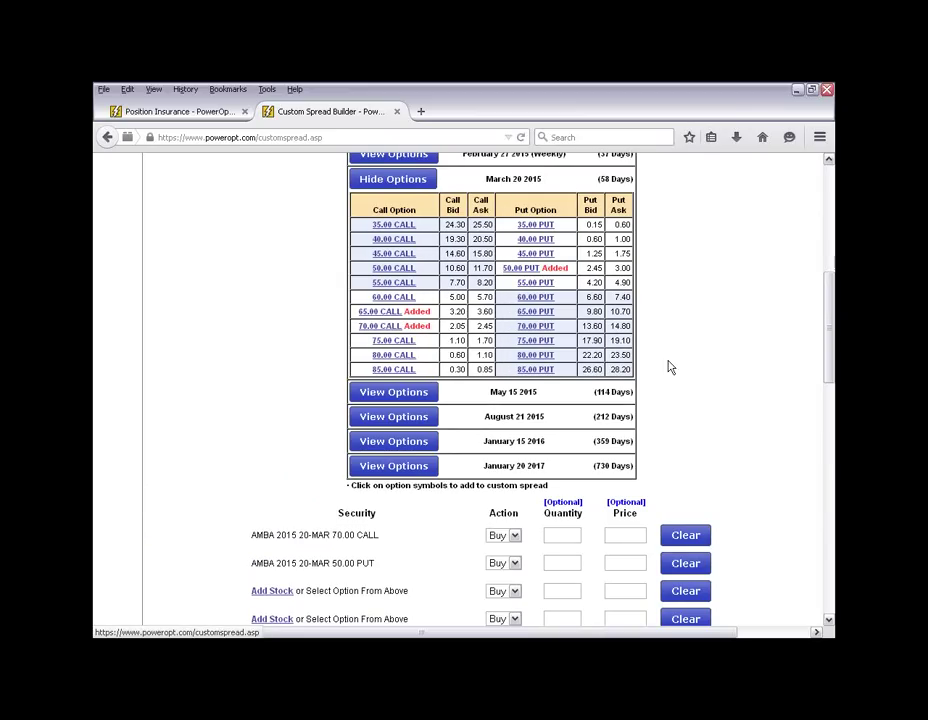
pyautogui.scroll(-3, 689, 424)
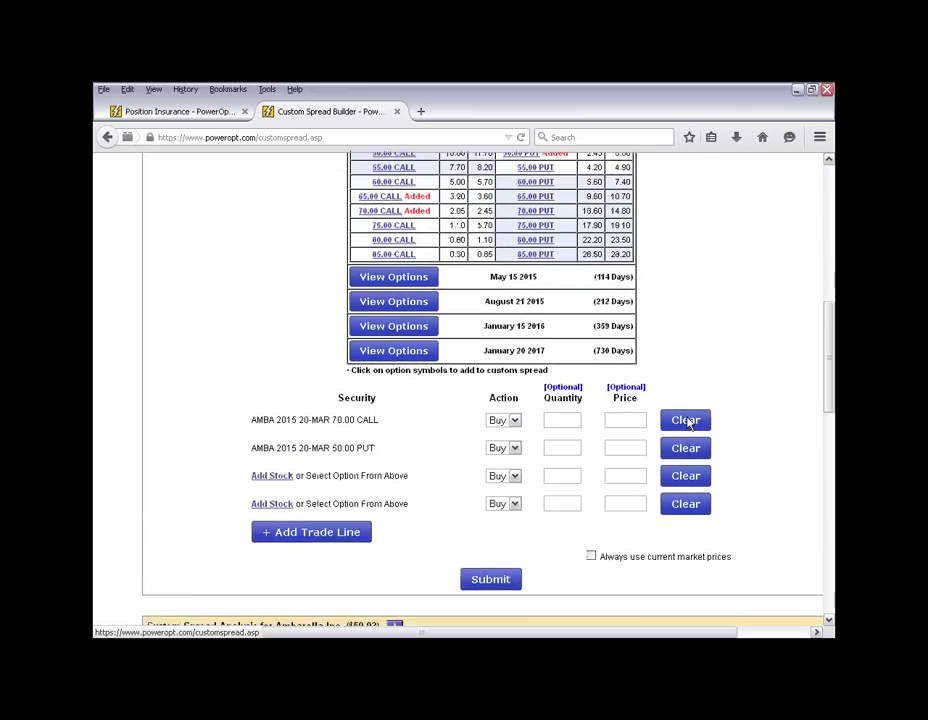
pyautogui.scroll(2, 490, 300)
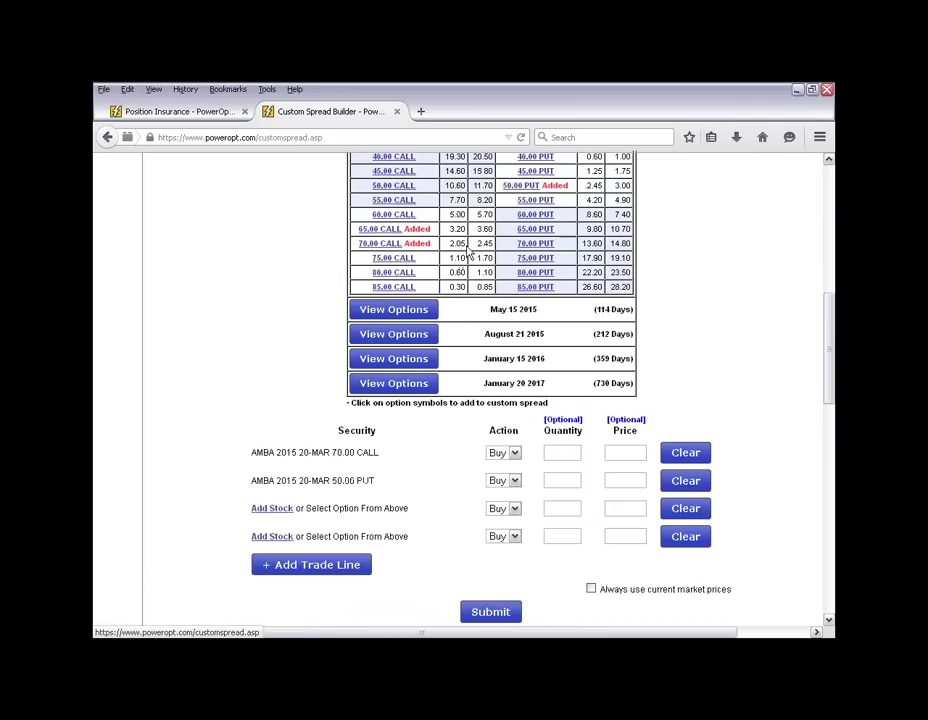
# - Set the March 70.00 call leg to a quantity of 1 at a price of 2.25
pyautogui.click(553, 453)
pyautogui.write('1')
pyautogui.click(619, 448)
pyautogui.write('2.25')
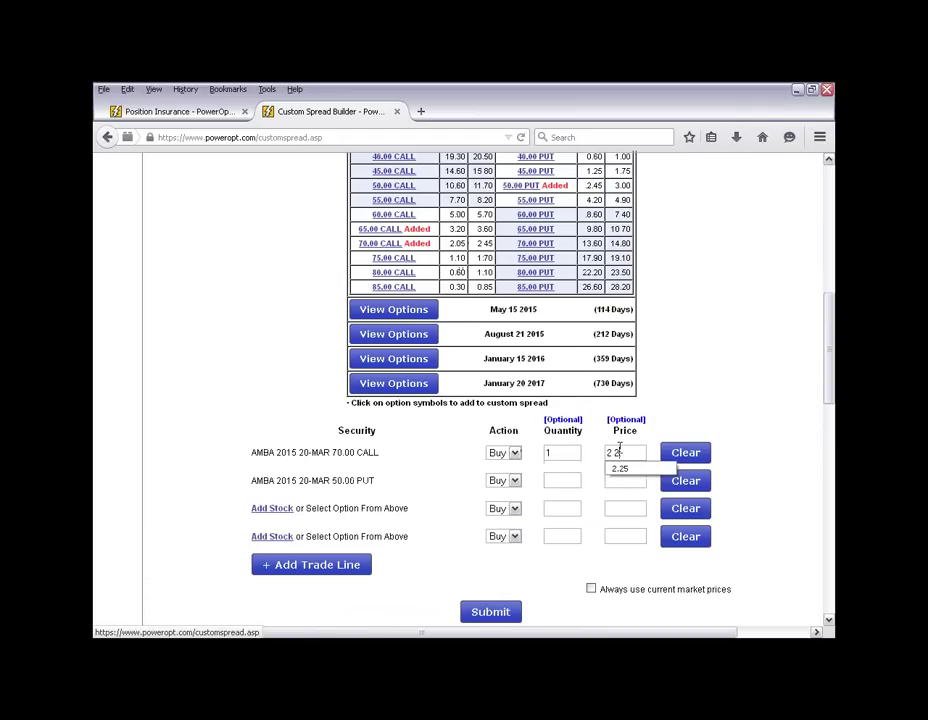
# - Keep the March 50.00 put leg as Buy and set its quantity to 1 and its price to 2.75
pyautogui.scroll(2, 566, 331)
pyautogui.scroll(-4, 617, 414)
pyautogui.click(514, 397)
pyautogui.click(537, 410)
pyautogui.click(552, 397)
pyautogui.write('1')
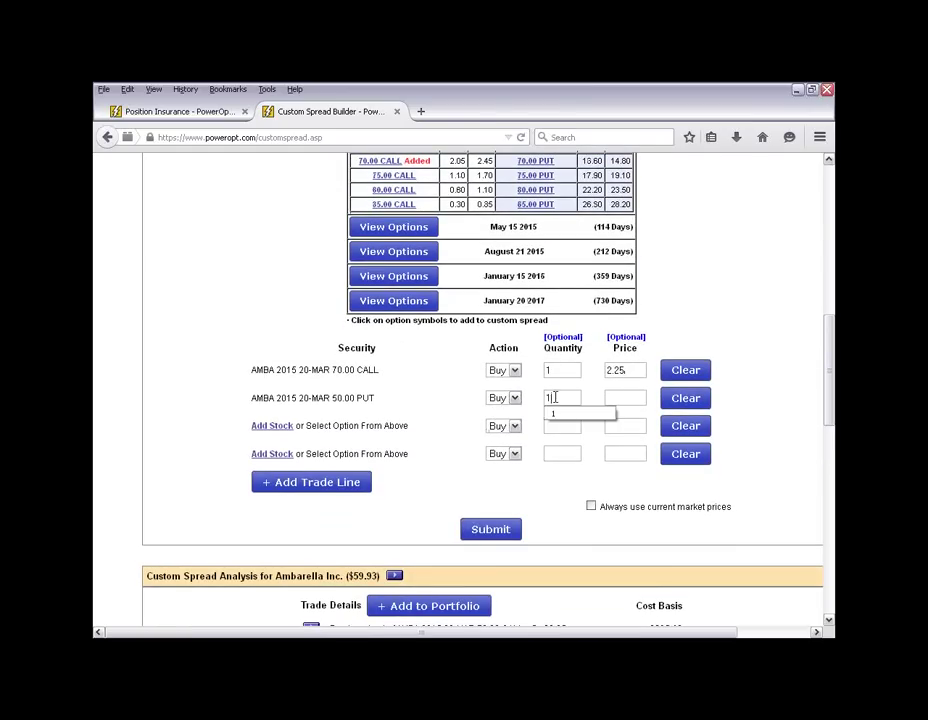
pyautogui.write('2.75')
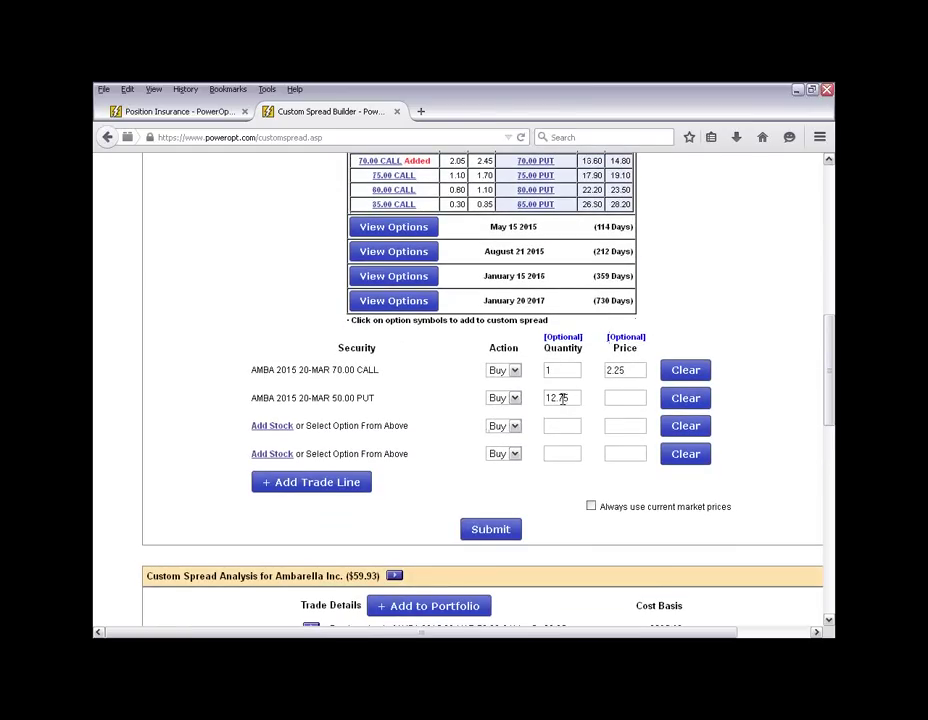
pyautogui.doubleClick(567, 398)
pyautogui.write('1')
pyautogui.click(617, 398)
pyautogui.write('2')
pyautogui.press('Down')
# - Submit the two long March legs for analysis and examine the losses on the profit/loss chart between the strikes
pyautogui.click(500, 529)
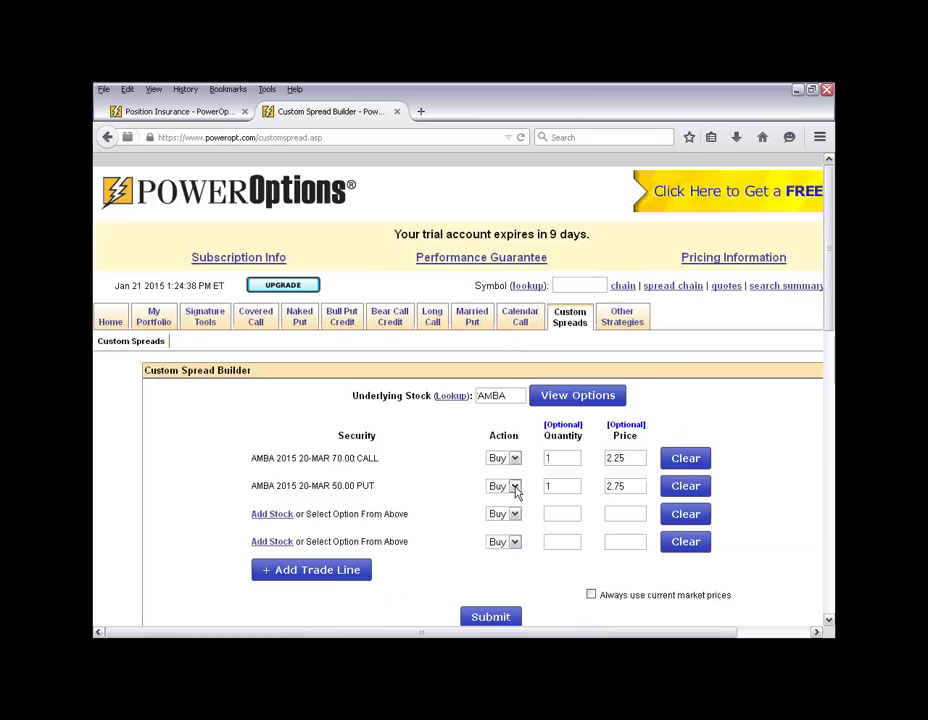
pyautogui.scroll(-8, 517, 490)
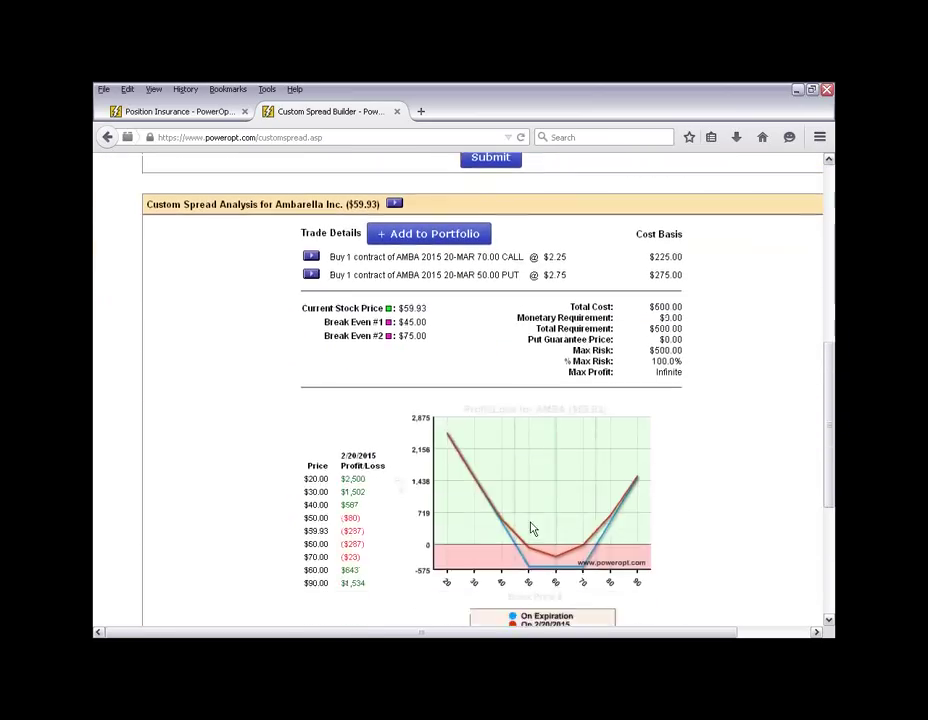
pyautogui.moveTo(586, 539)
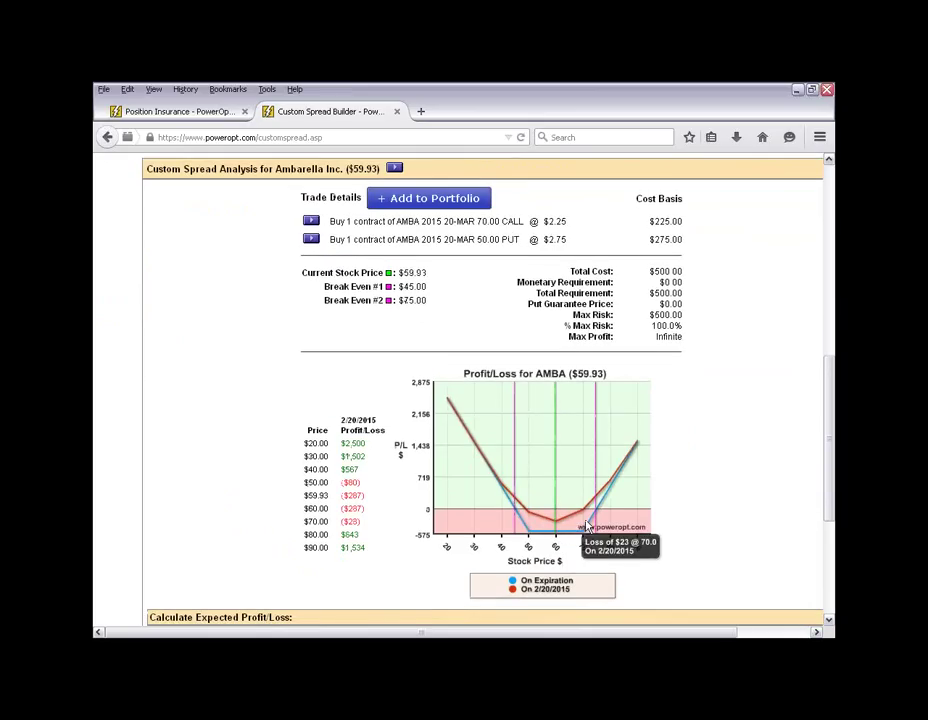
pyautogui.moveTo(529, 537)
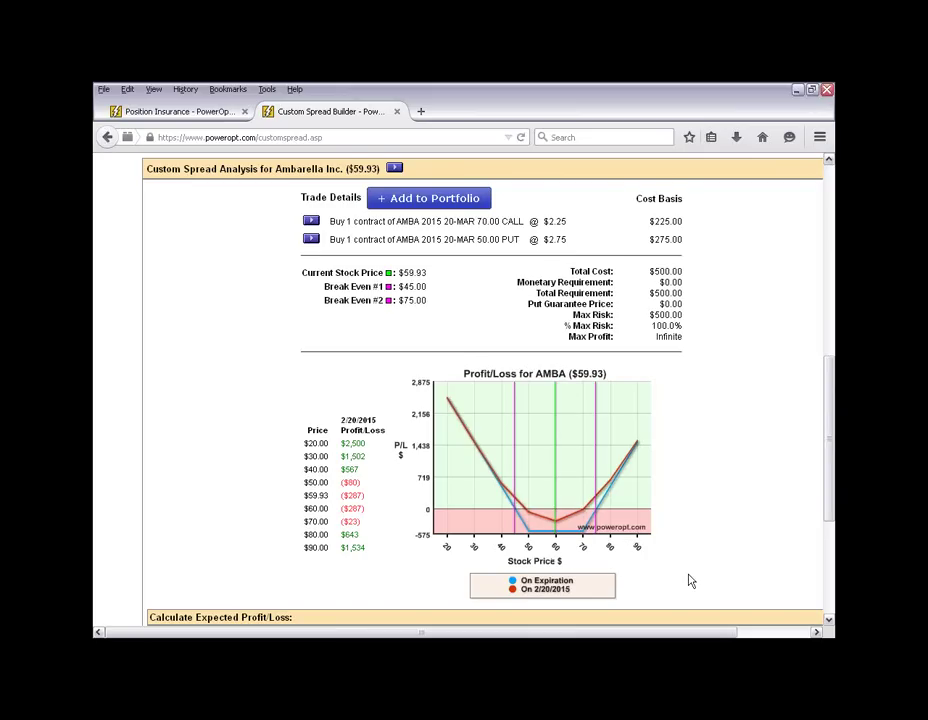
# - Add the AMBA January 30 2015 61.00 call and 59.00 put to the custom spread
pyautogui.scroll(5, 689, 580)
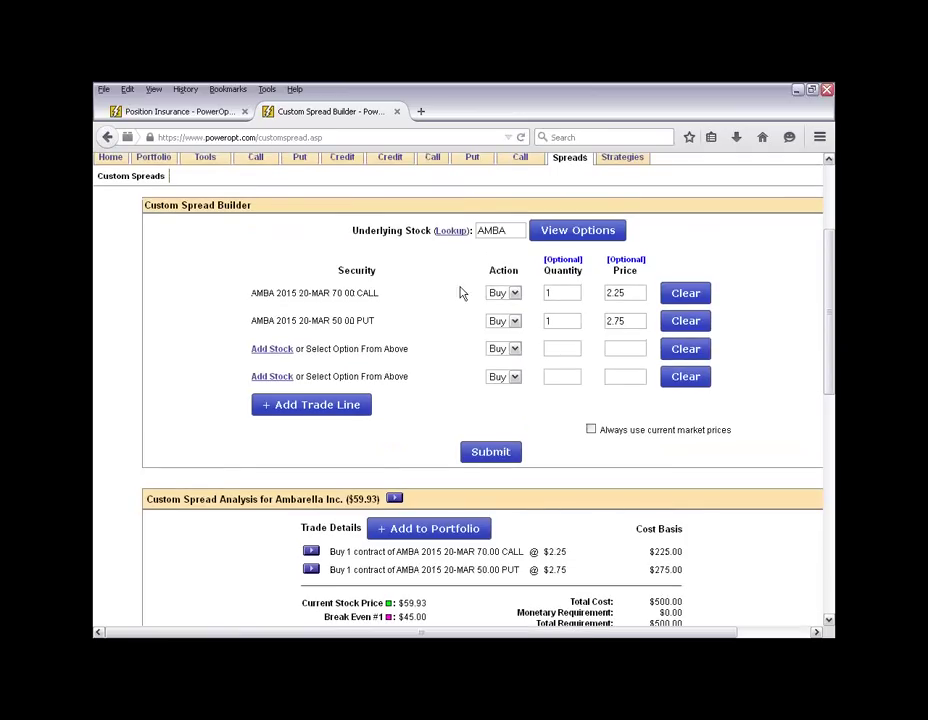
pyautogui.click(561, 240)
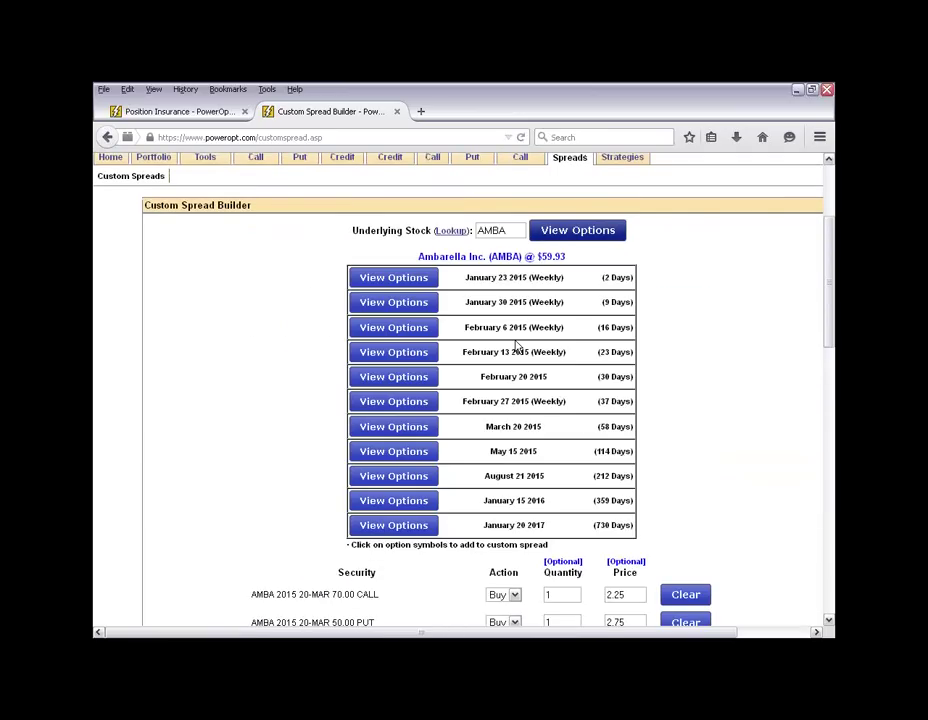
pyautogui.click(419, 308)
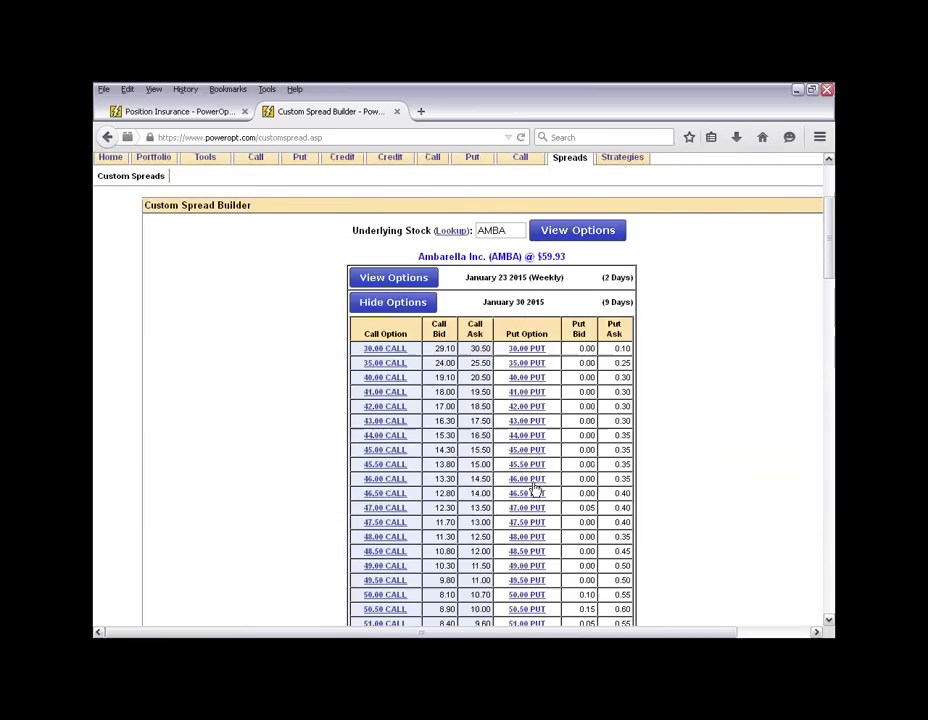
pyautogui.scroll(-8, 536, 490)
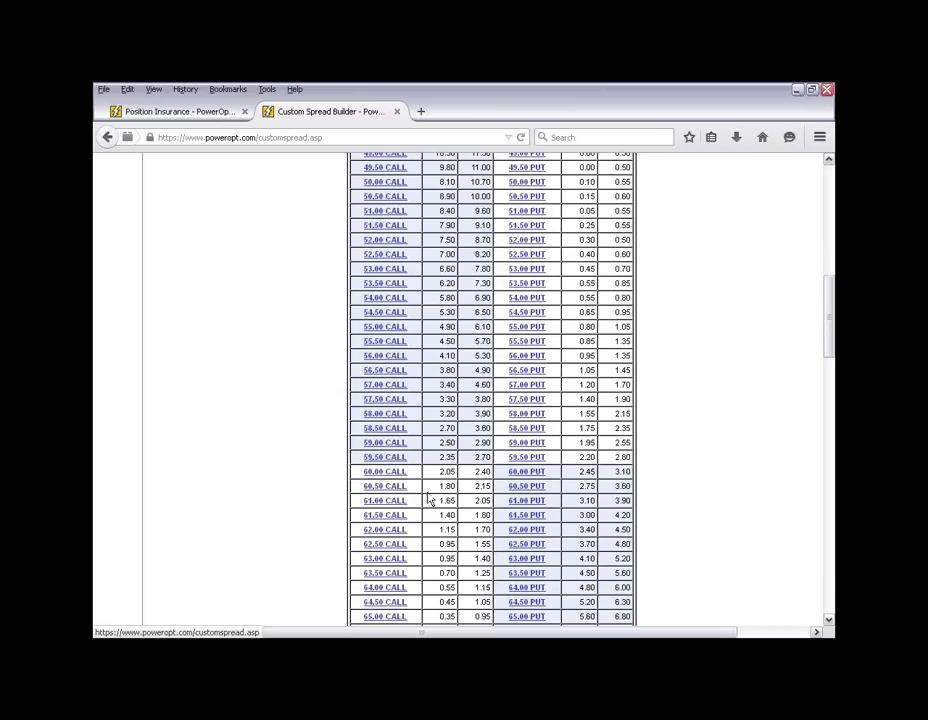
pyautogui.click(385, 500)
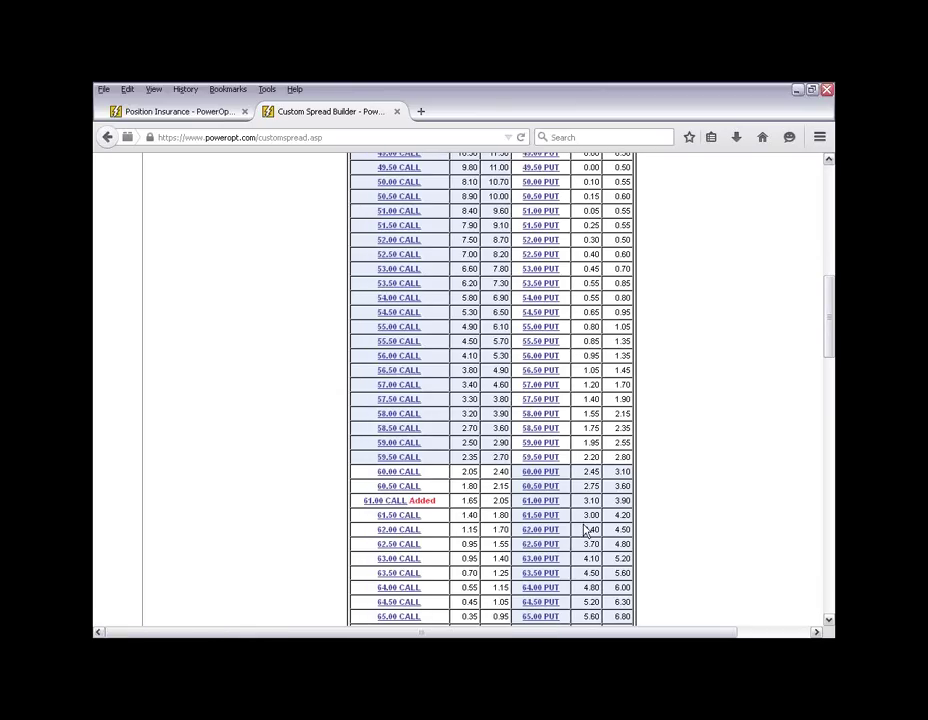
pyautogui.click(540, 443)
# - Set the January 61.00 call leg to Sell with a quantity of 1 and a price of 1.85
pyautogui.scroll(-2, 655, 537)
pyautogui.scroll(-15, 549, 499)
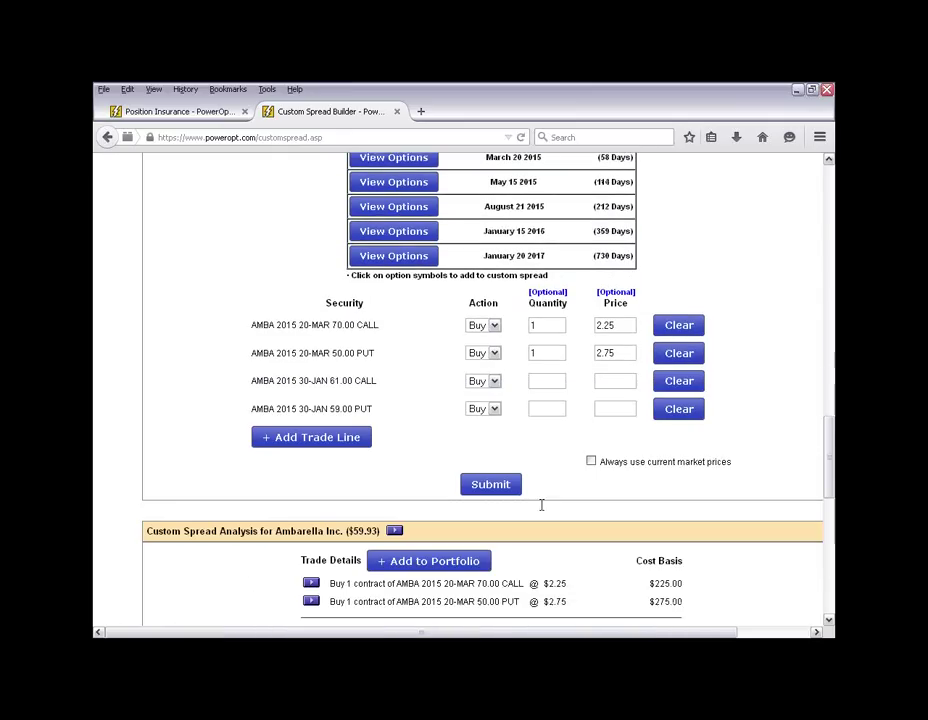
pyautogui.click(494, 381)
pyautogui.click(490, 407)
pyautogui.click(542, 377)
pyautogui.write('1')
pyautogui.click(617, 379)
pyautogui.write('1.85')
# - Set the January 59.00 put leg to Sell with a quantity of 1 and a price of 2.25
pyautogui.click(494, 406)
pyautogui.click(491, 431)
pyautogui.click(540, 405)
pyautogui.write('1')
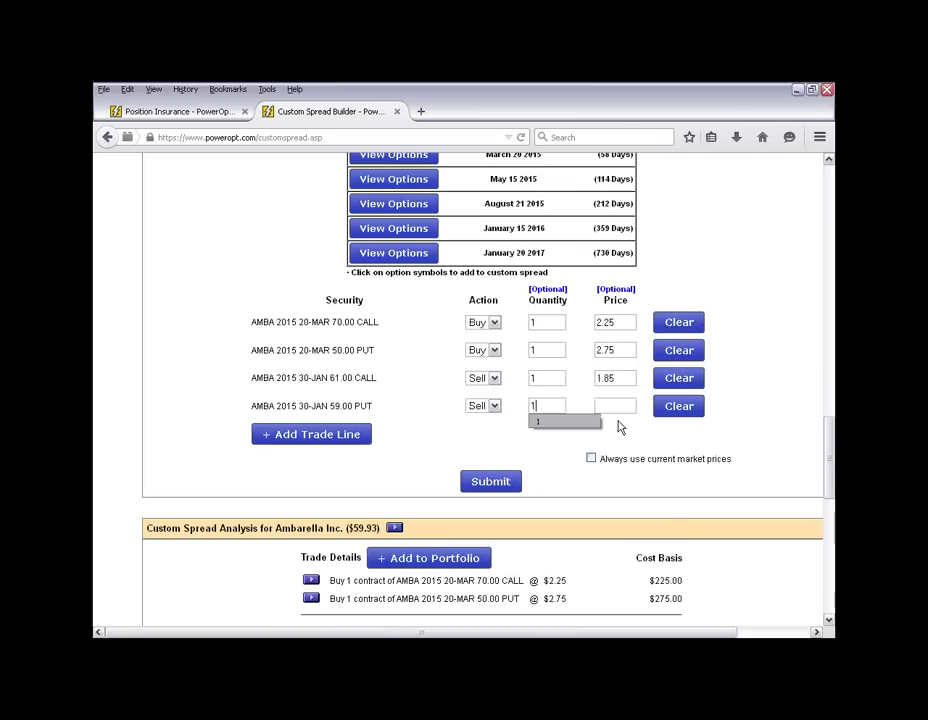
pyautogui.click(619, 406)
pyautogui.scroll(3, 615, 430)
pyautogui.scroll(3, 613, 426)
pyautogui.scroll(-5, 615, 427)
pyautogui.write('2.25')
pyautogui.click(737, 431)
# - Submit the four-leg AMBA spread and view its trade details and profit/loss chart
pyautogui.scroll(-3, 600, 430)
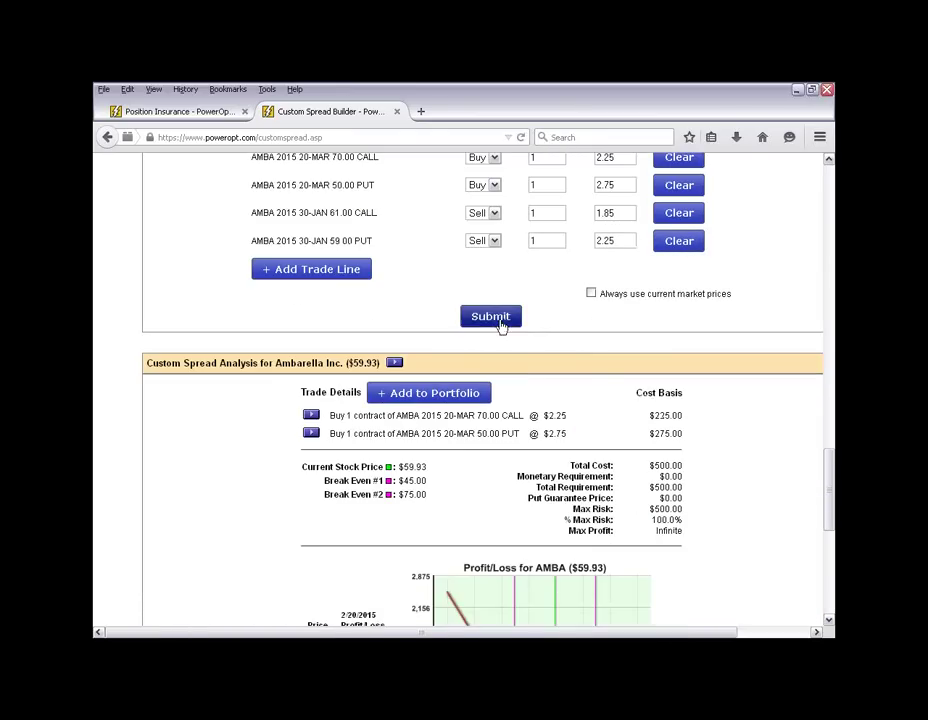
pyautogui.click(490, 317)
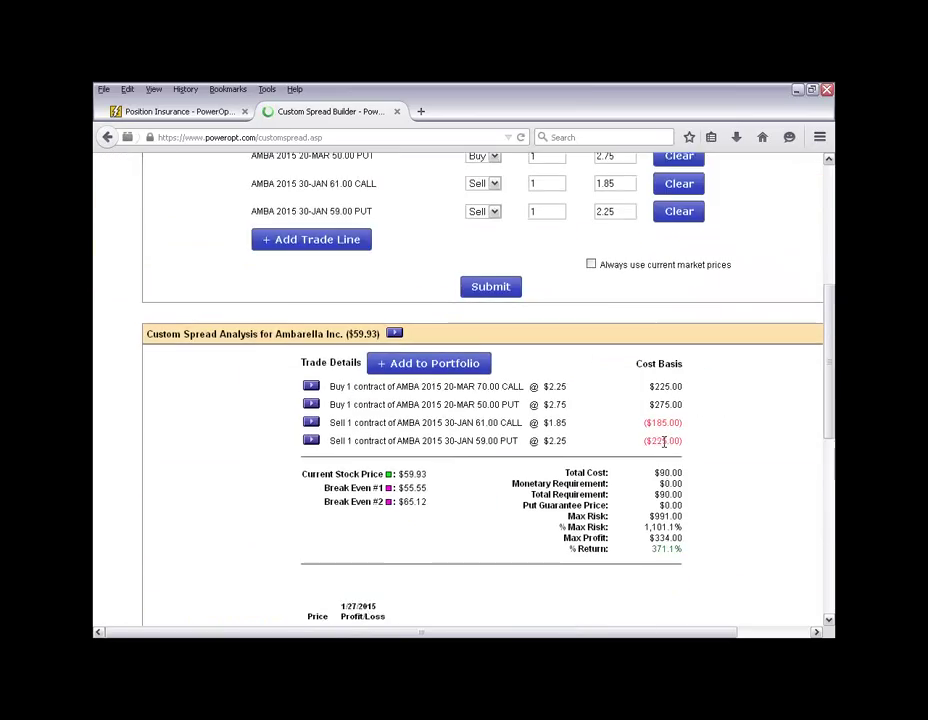
pyautogui.scroll(-3, 664, 441)
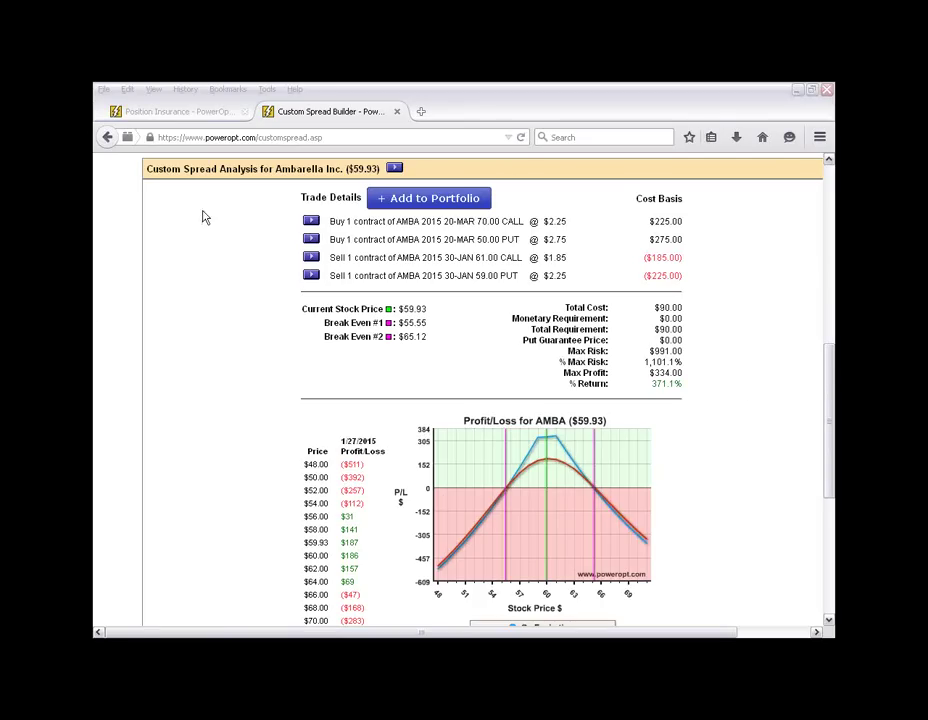
# - Show the research and tool options available for the sold January 59.00 put leg, and close them
pyautogui.click(311, 276)
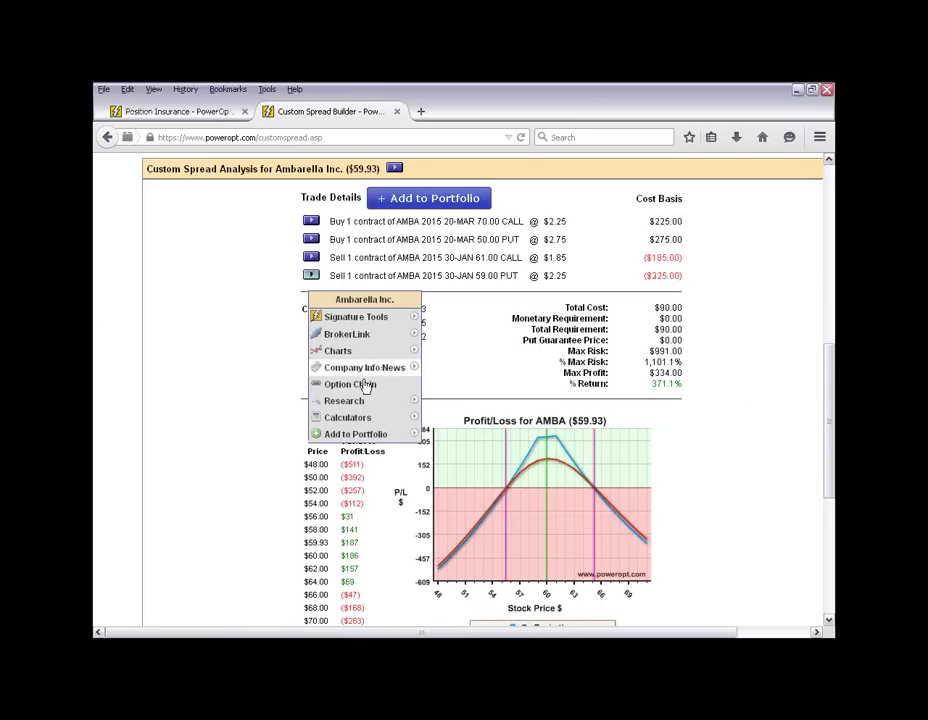
pyautogui.moveTo(363, 401)
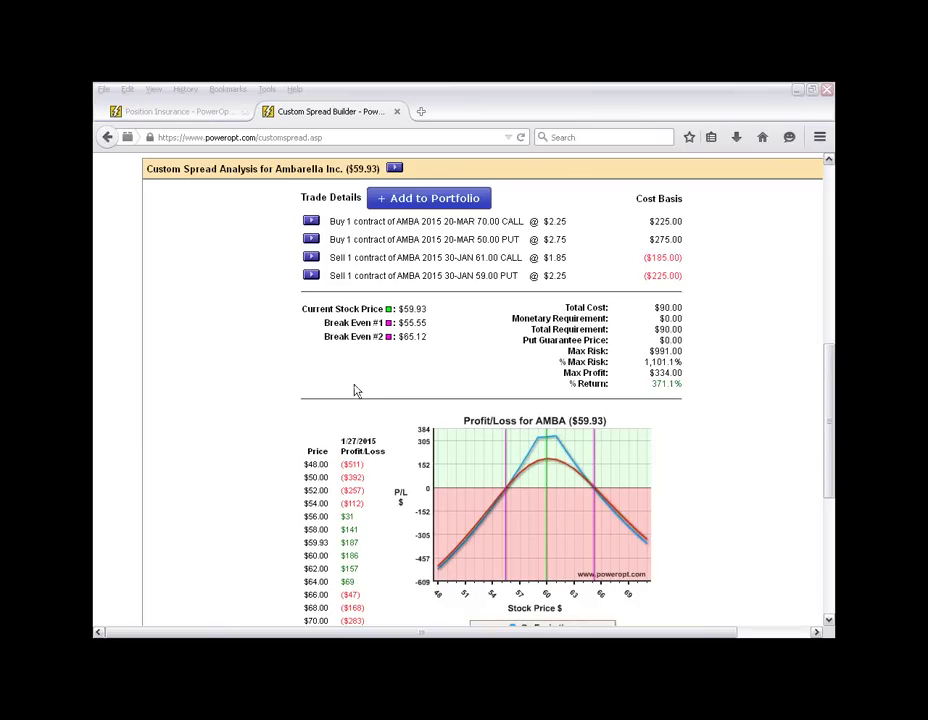
pyautogui.click(743, 449)
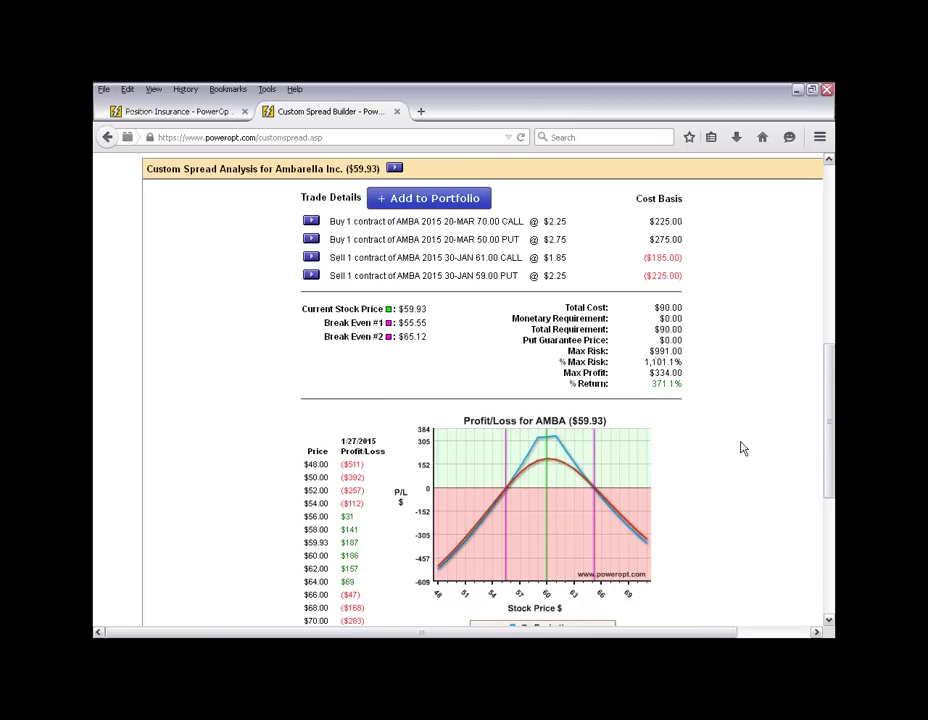